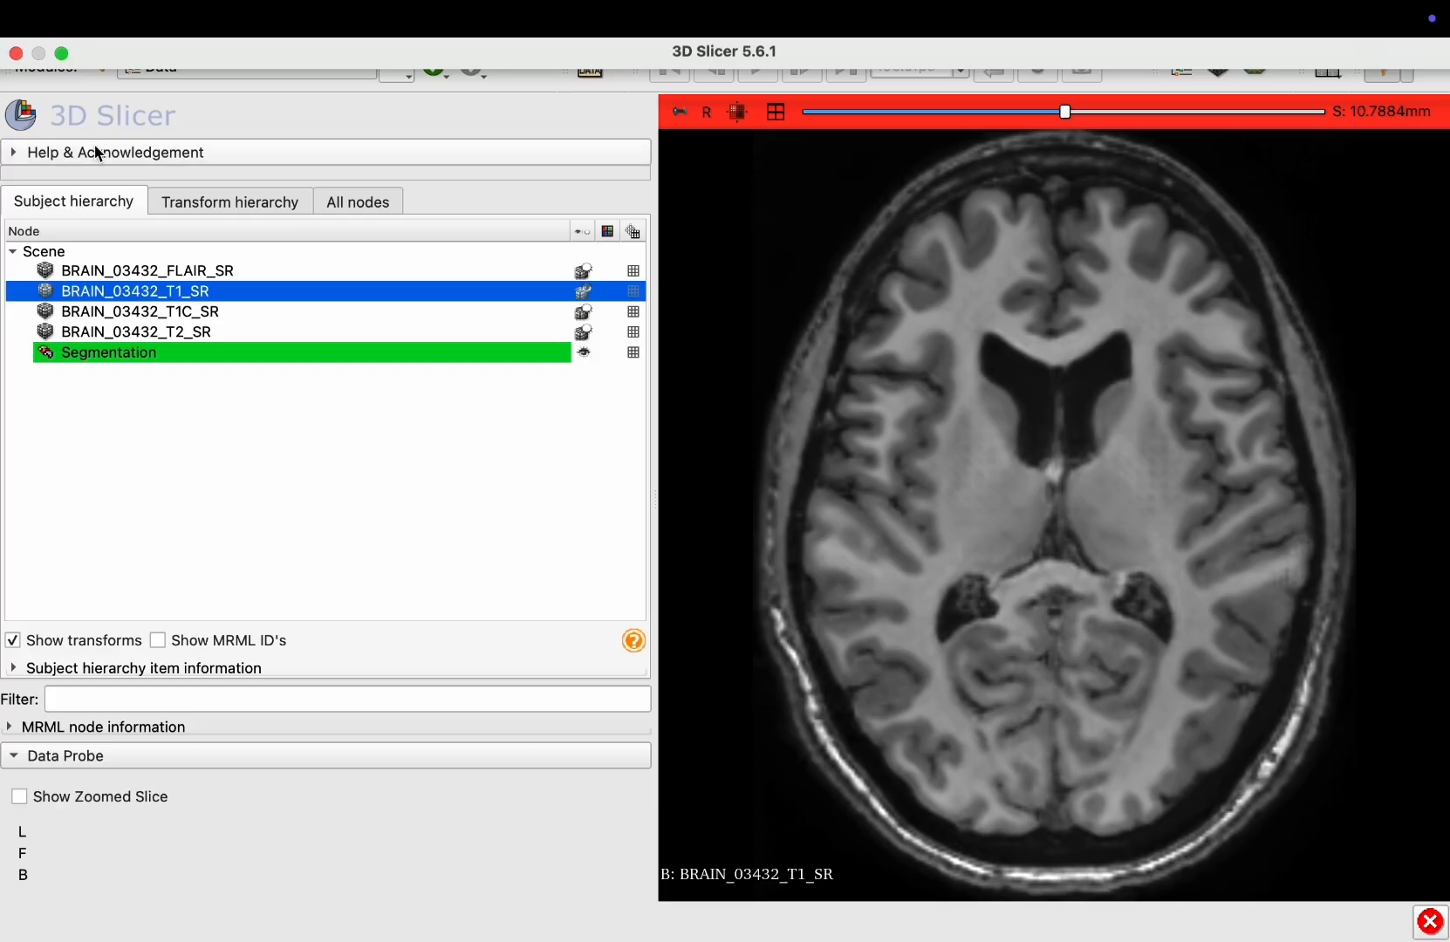
# Open the Segment Editor module and add a new segment to the segmentation
pyautogui.click(401, 72)
pyautogui.click(403, 152)
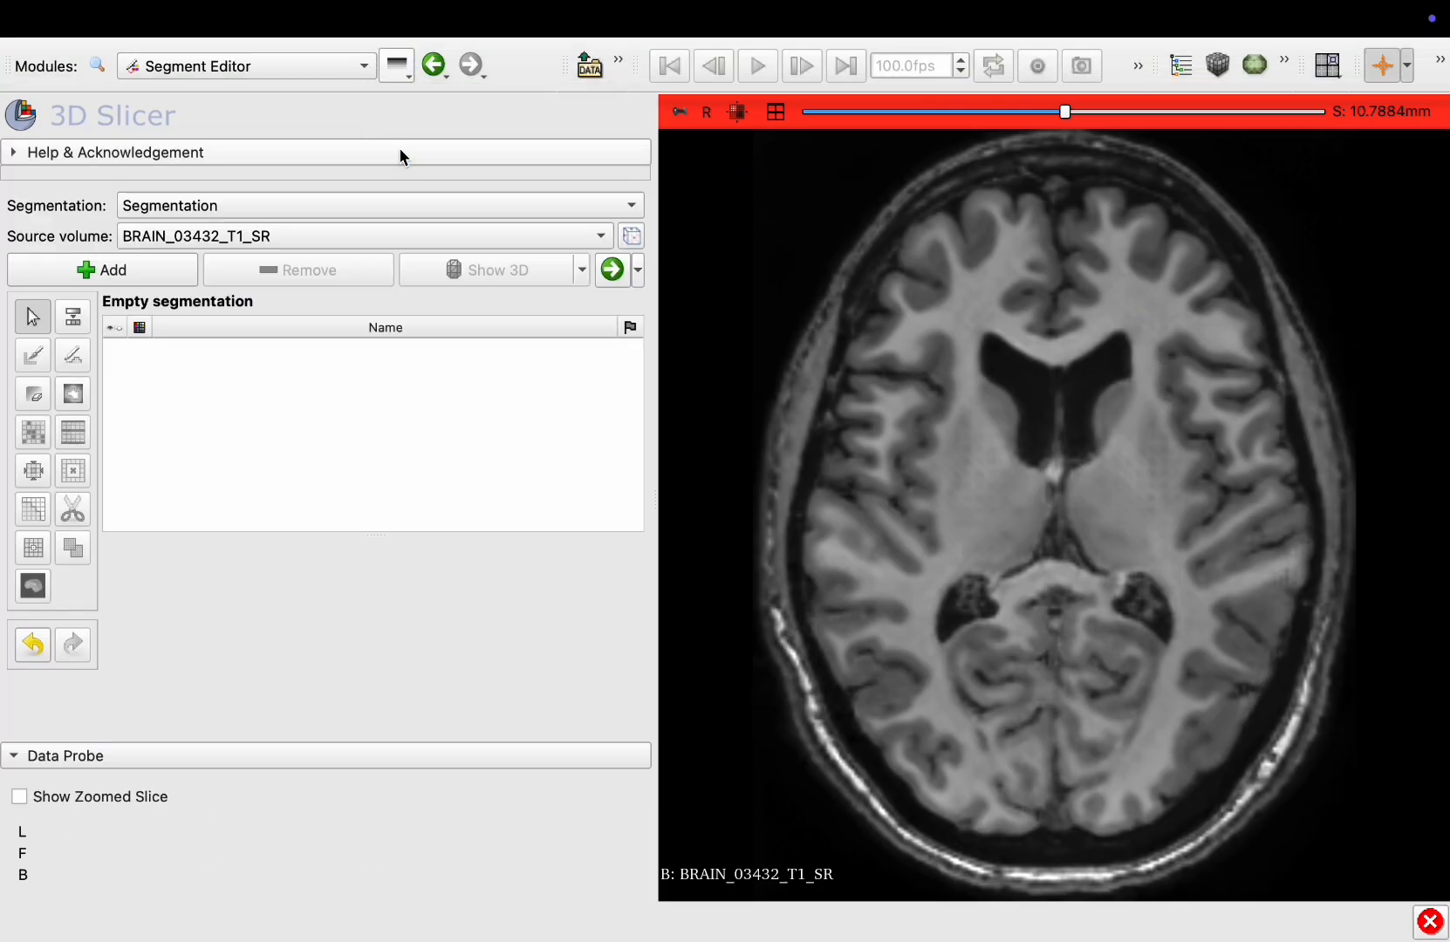
pyautogui.click(78, 269)
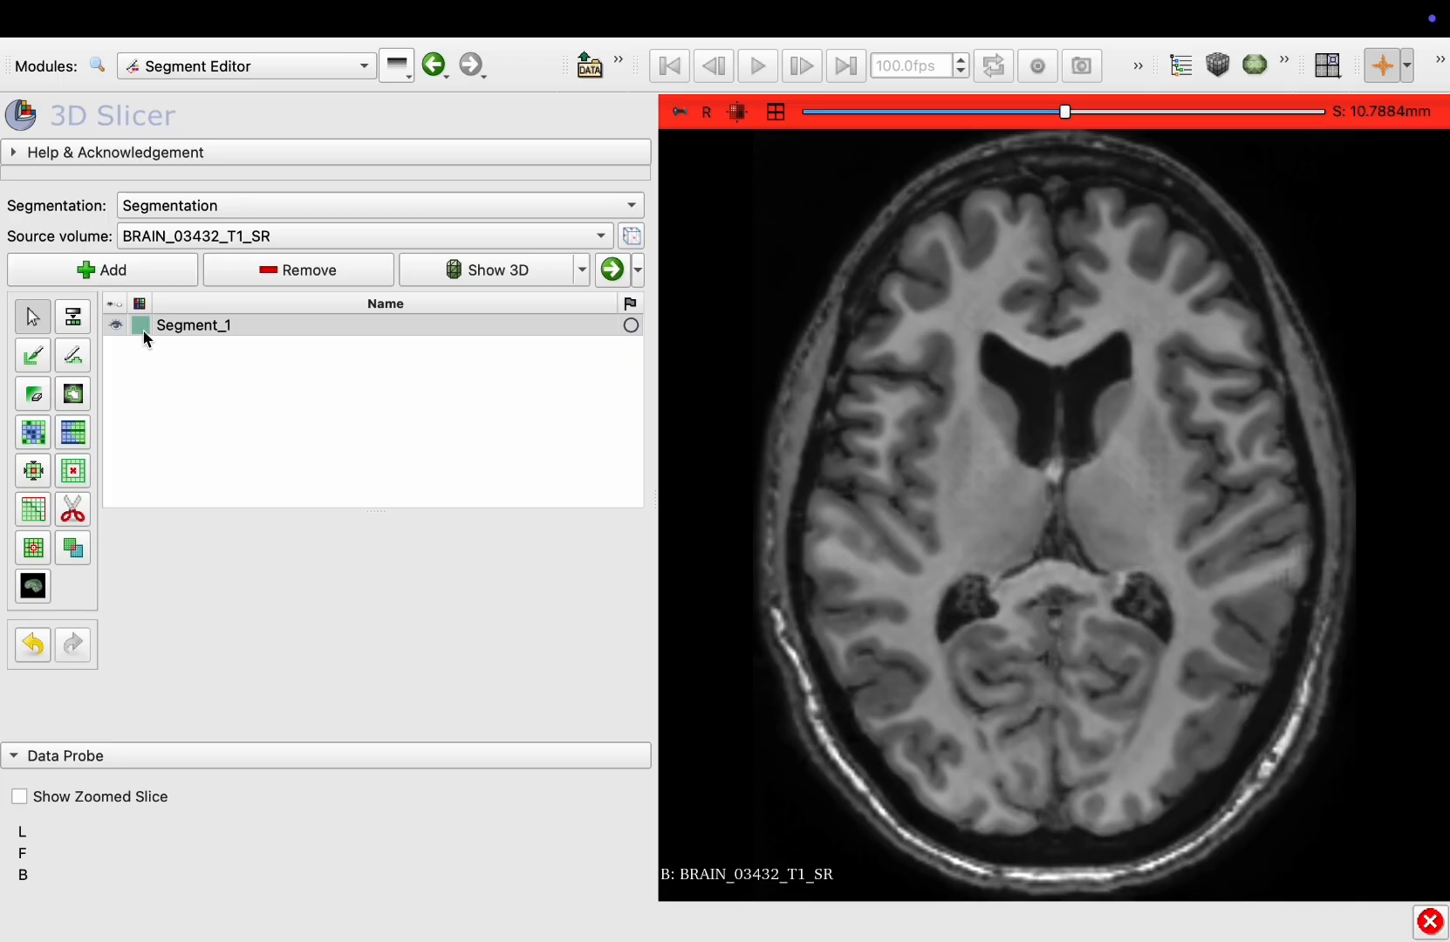
# Start the Threshold effect and set the lower threshold to 0.94
pyautogui.click(75, 319)
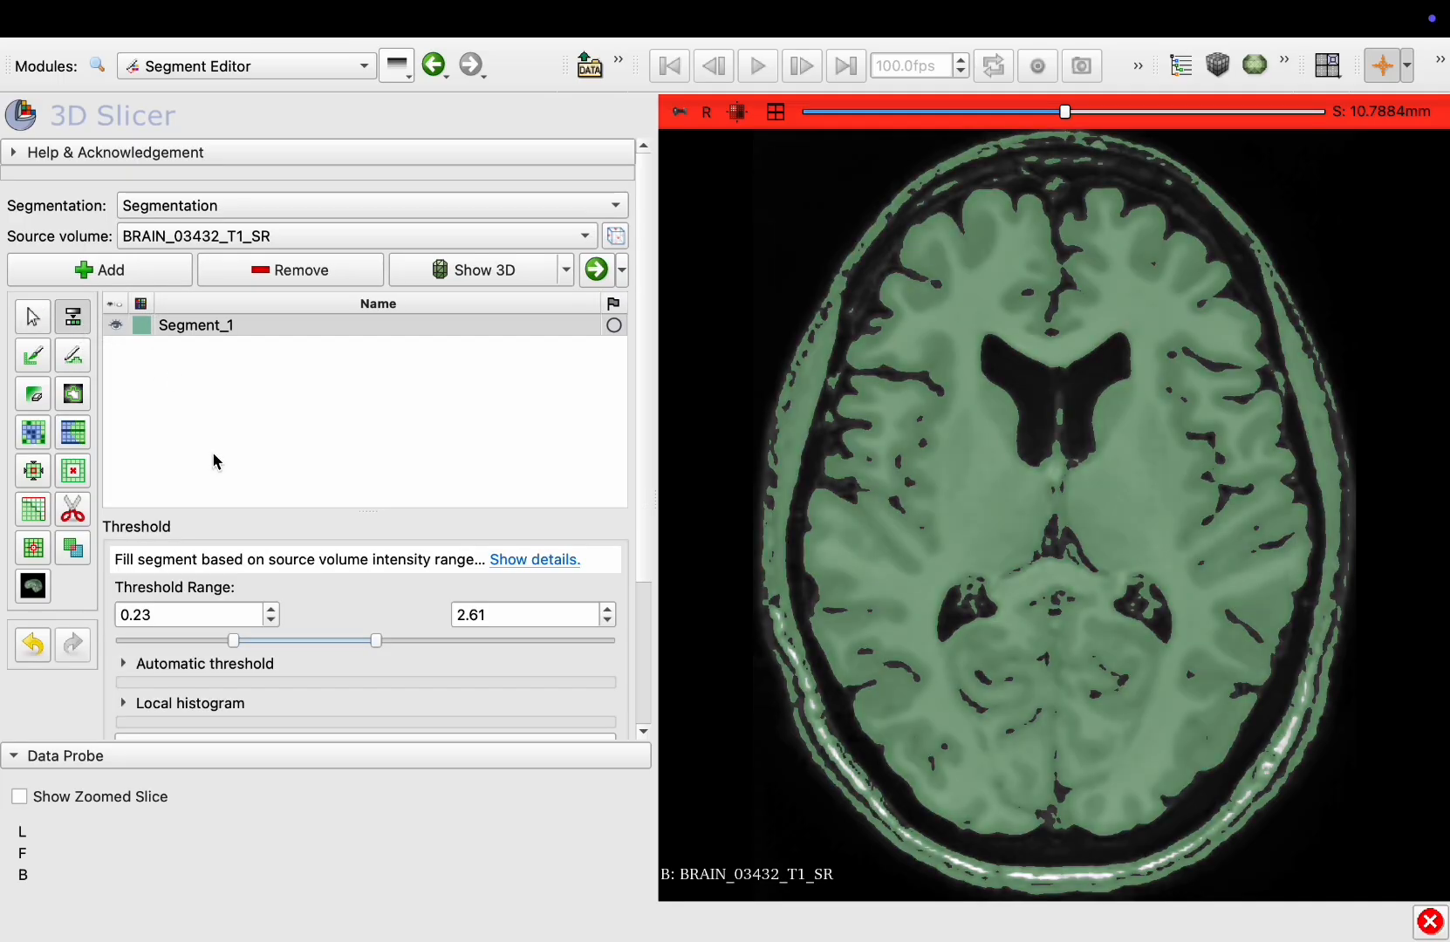
pyautogui.moveTo(233, 641); pyautogui.dragTo(274, 649)
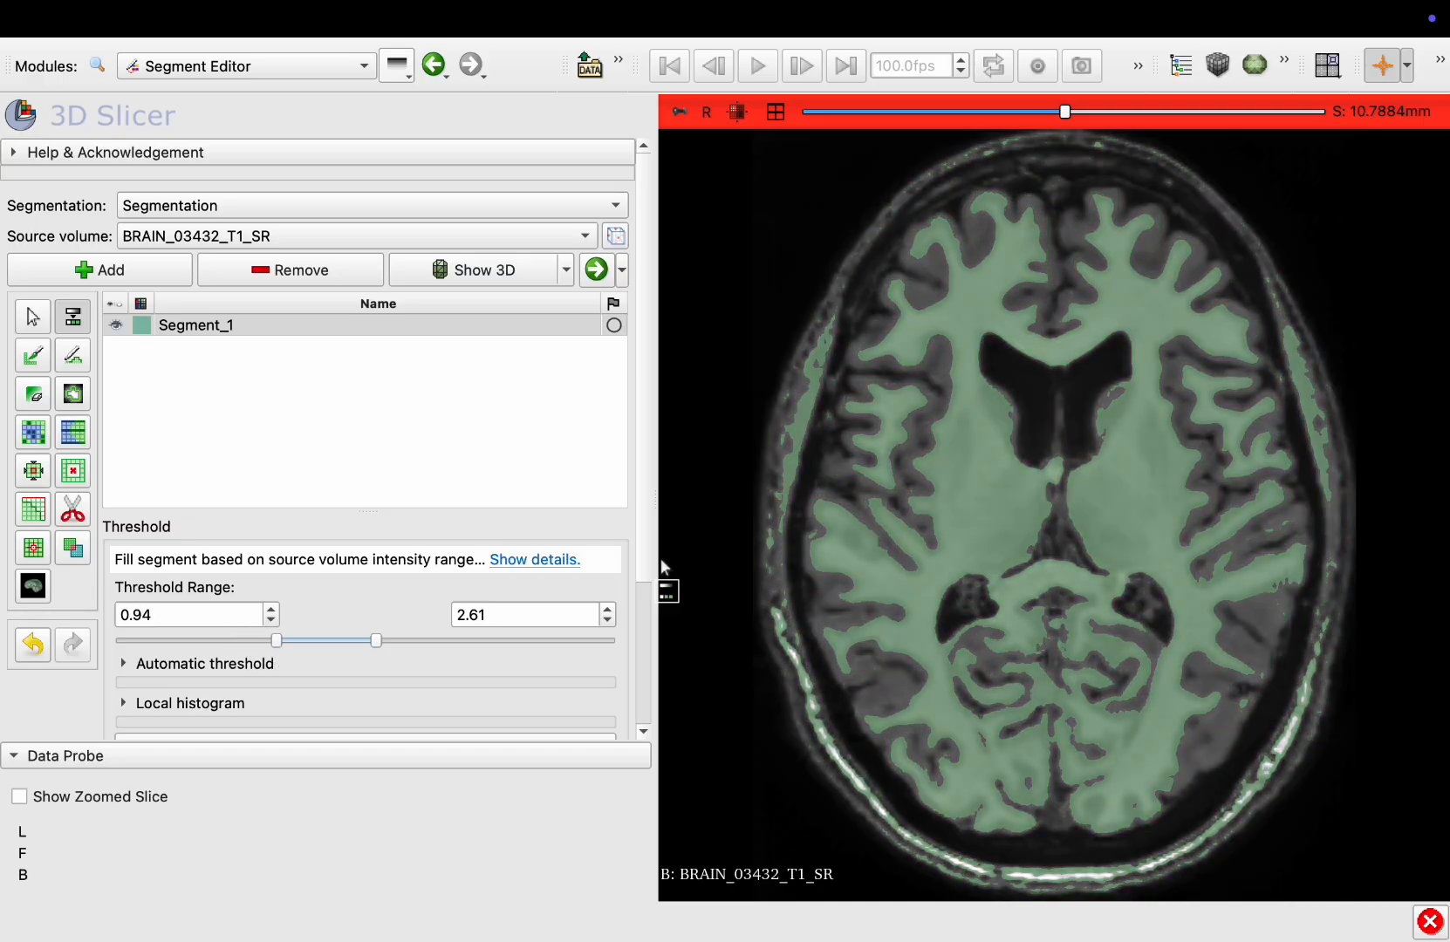
pyautogui.scroll(-13, 751, 528)
pyautogui.scroll(-4, 315, 577)
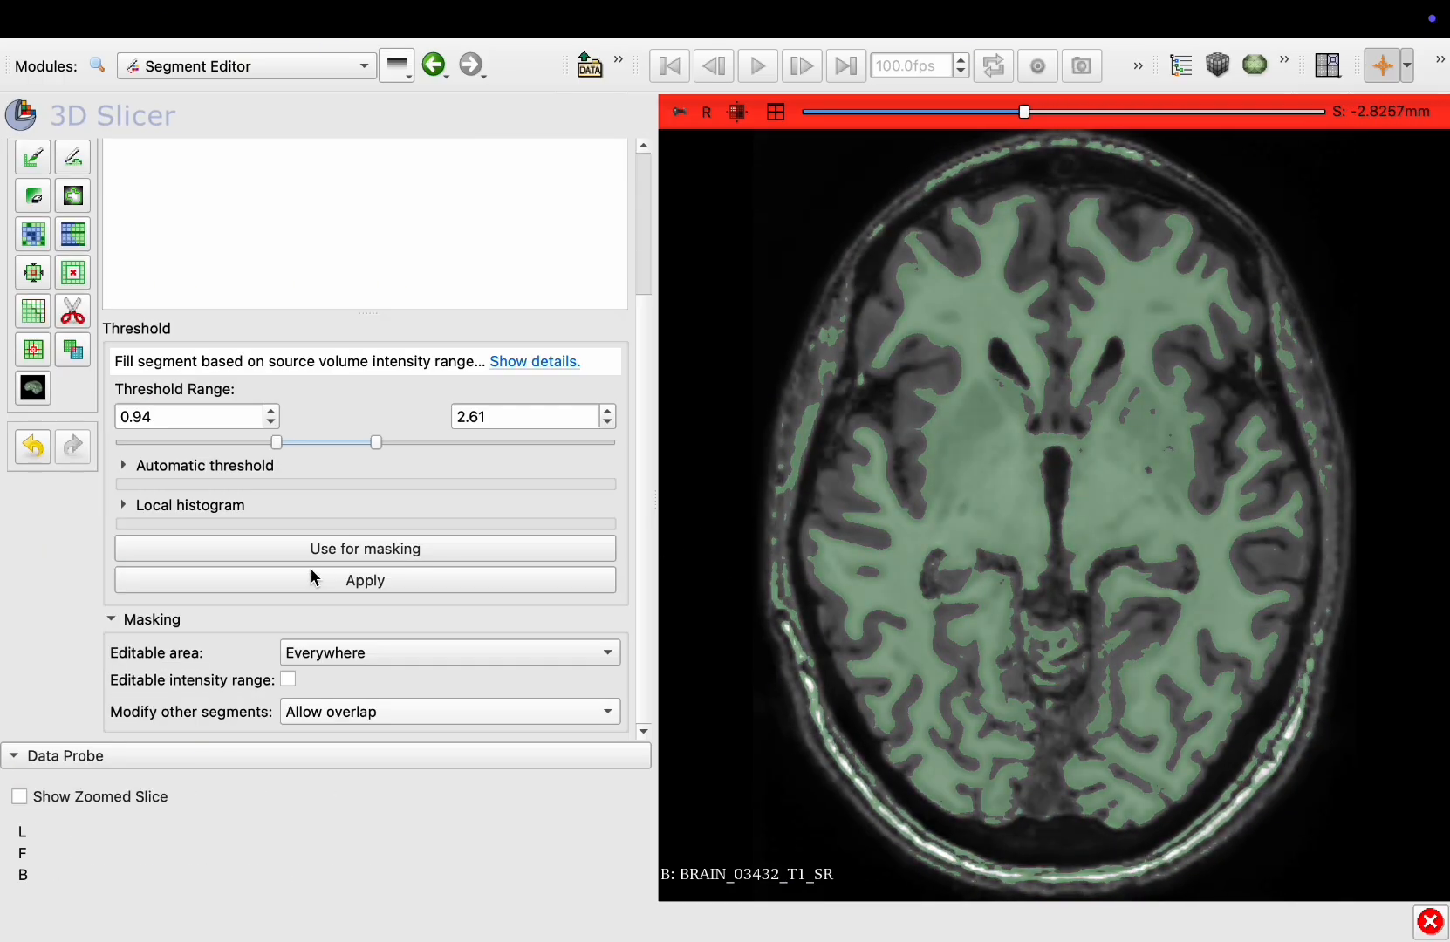
# Set the masking option for modifying other segments to Overwrite all
pyautogui.click(341, 727)
pyautogui.click(321, 733)
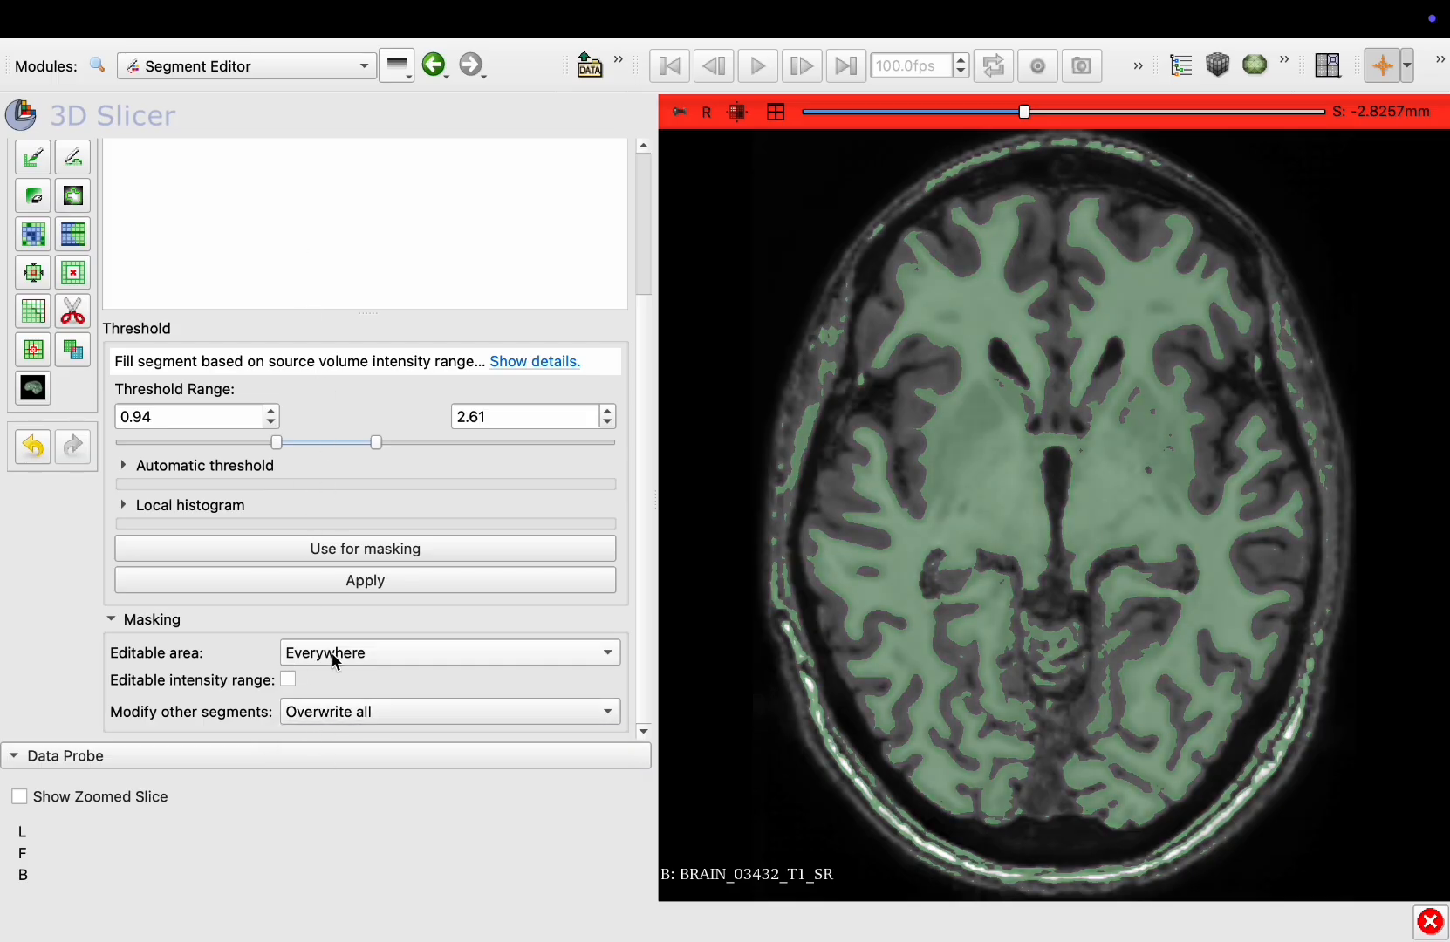
pyautogui.scroll(5, 314, 506)
pyautogui.scroll(10, 939, 441)
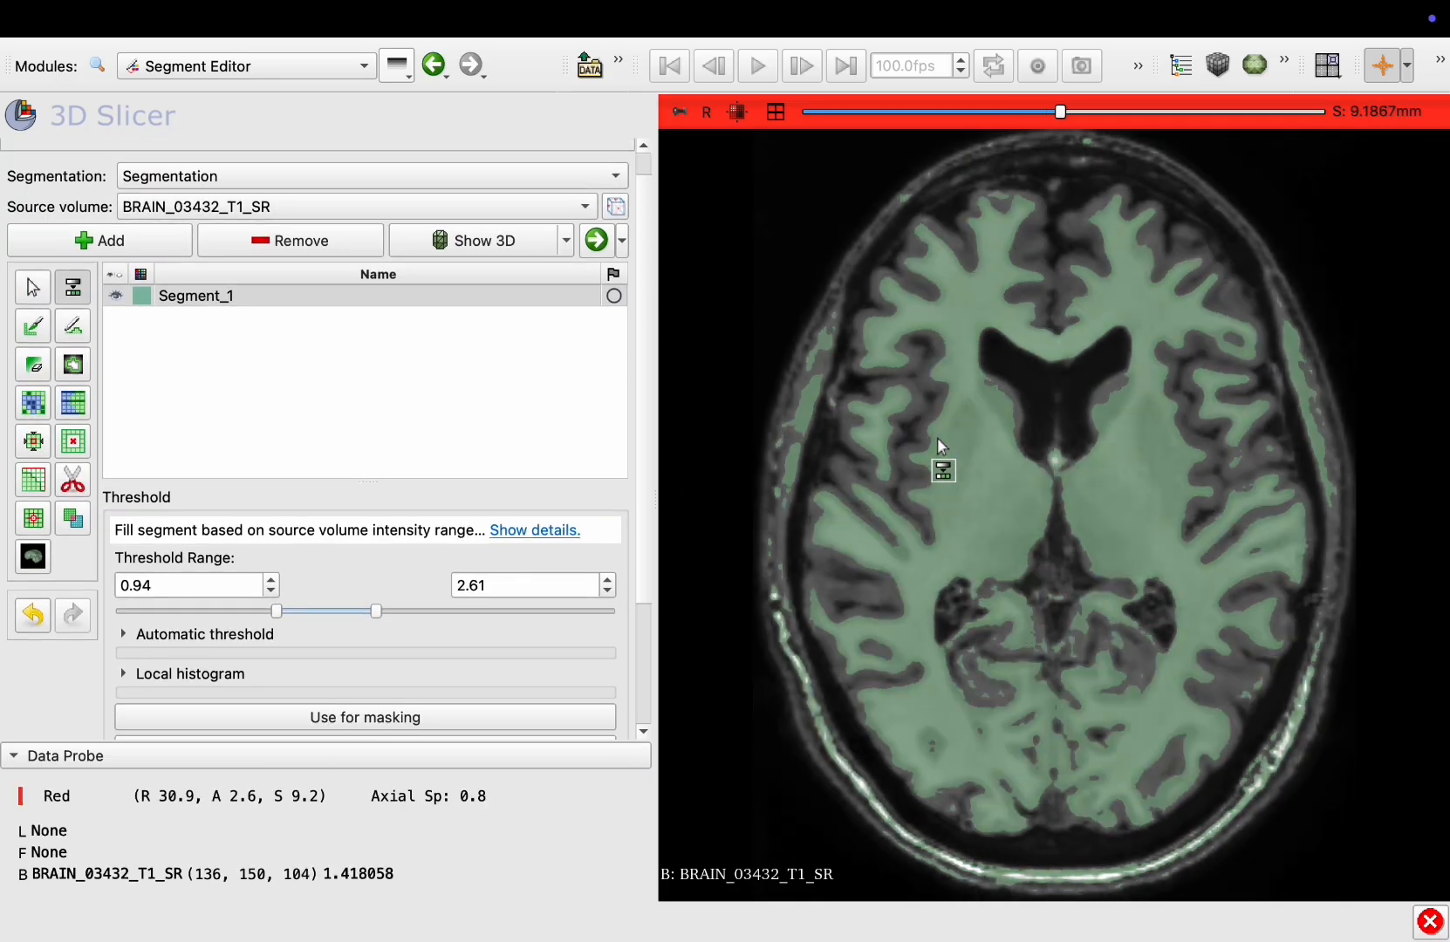
pyautogui.scroll(1, 936, 437)
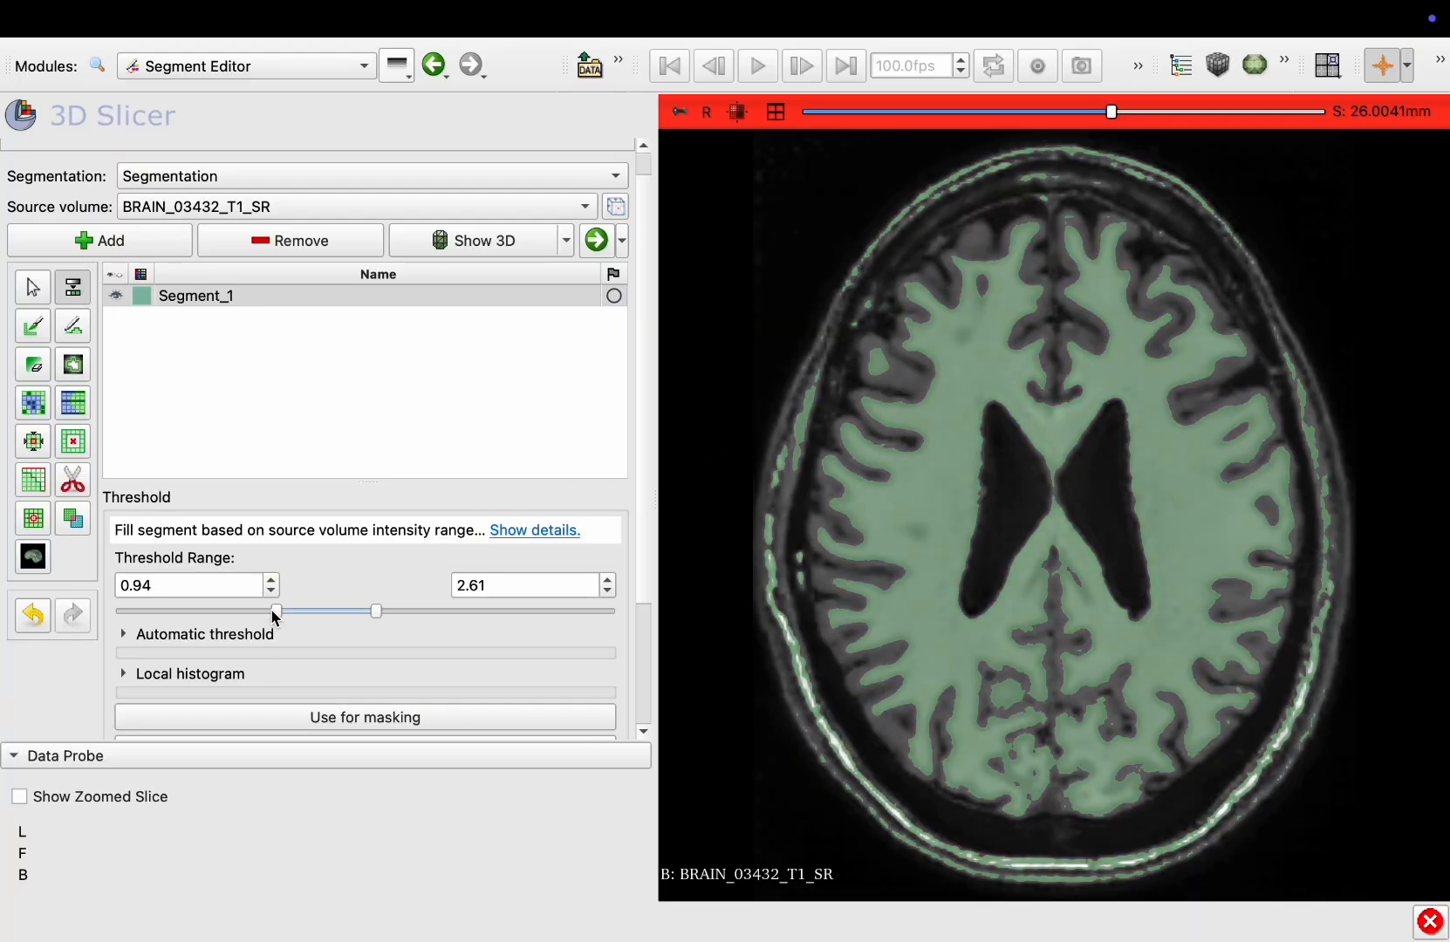
# Set the lower threshold to 1.10 and apply the threshold to Segment_1
pyautogui.moveTo(278, 614); pyautogui.dragTo(286, 614)
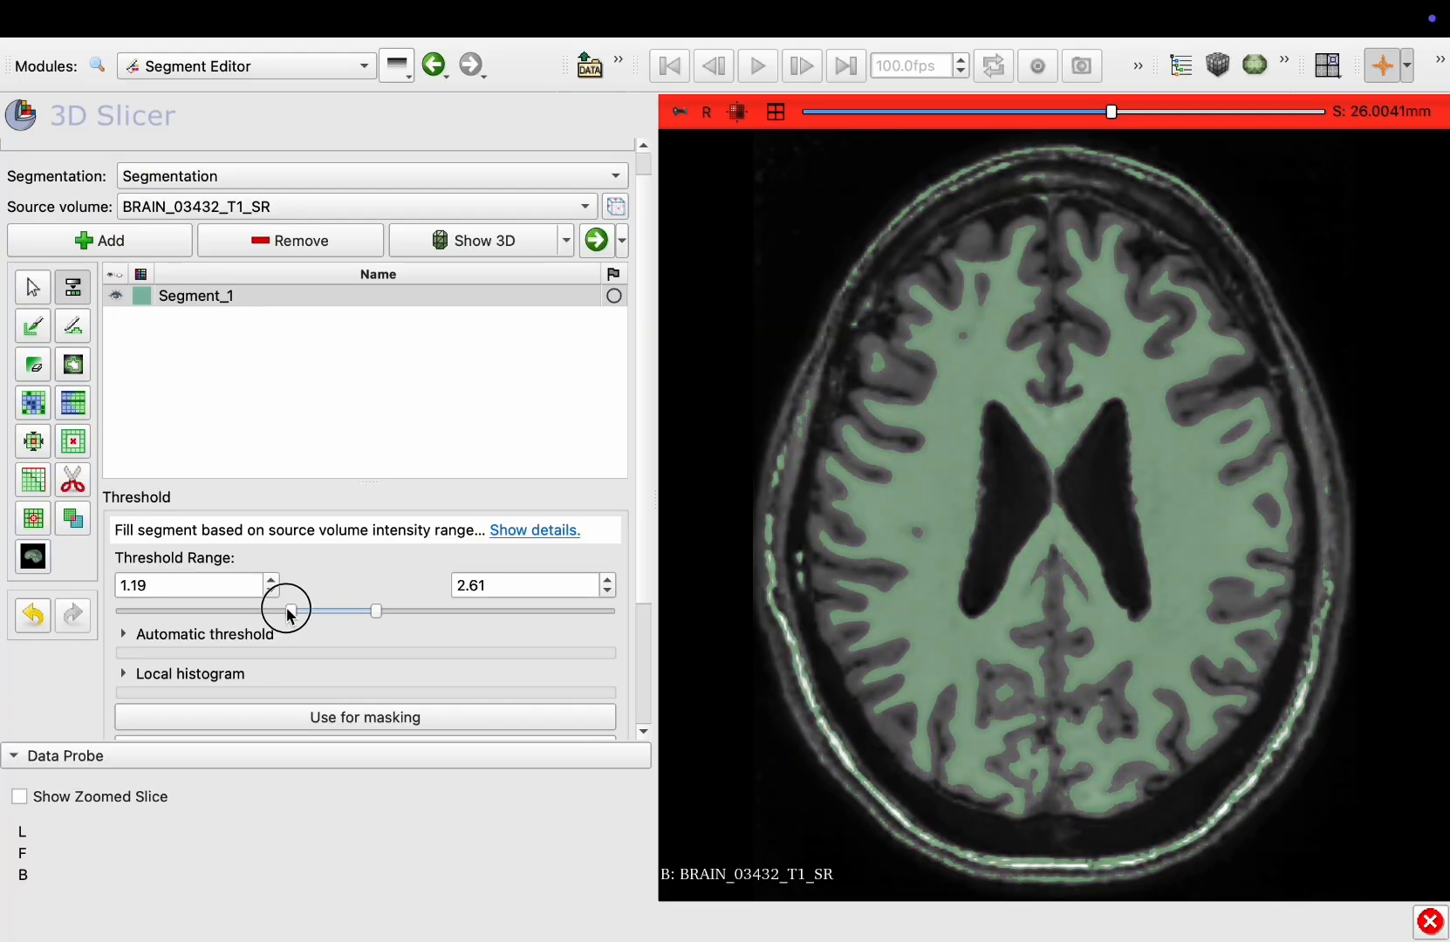
pyautogui.scroll(1, 287, 612)
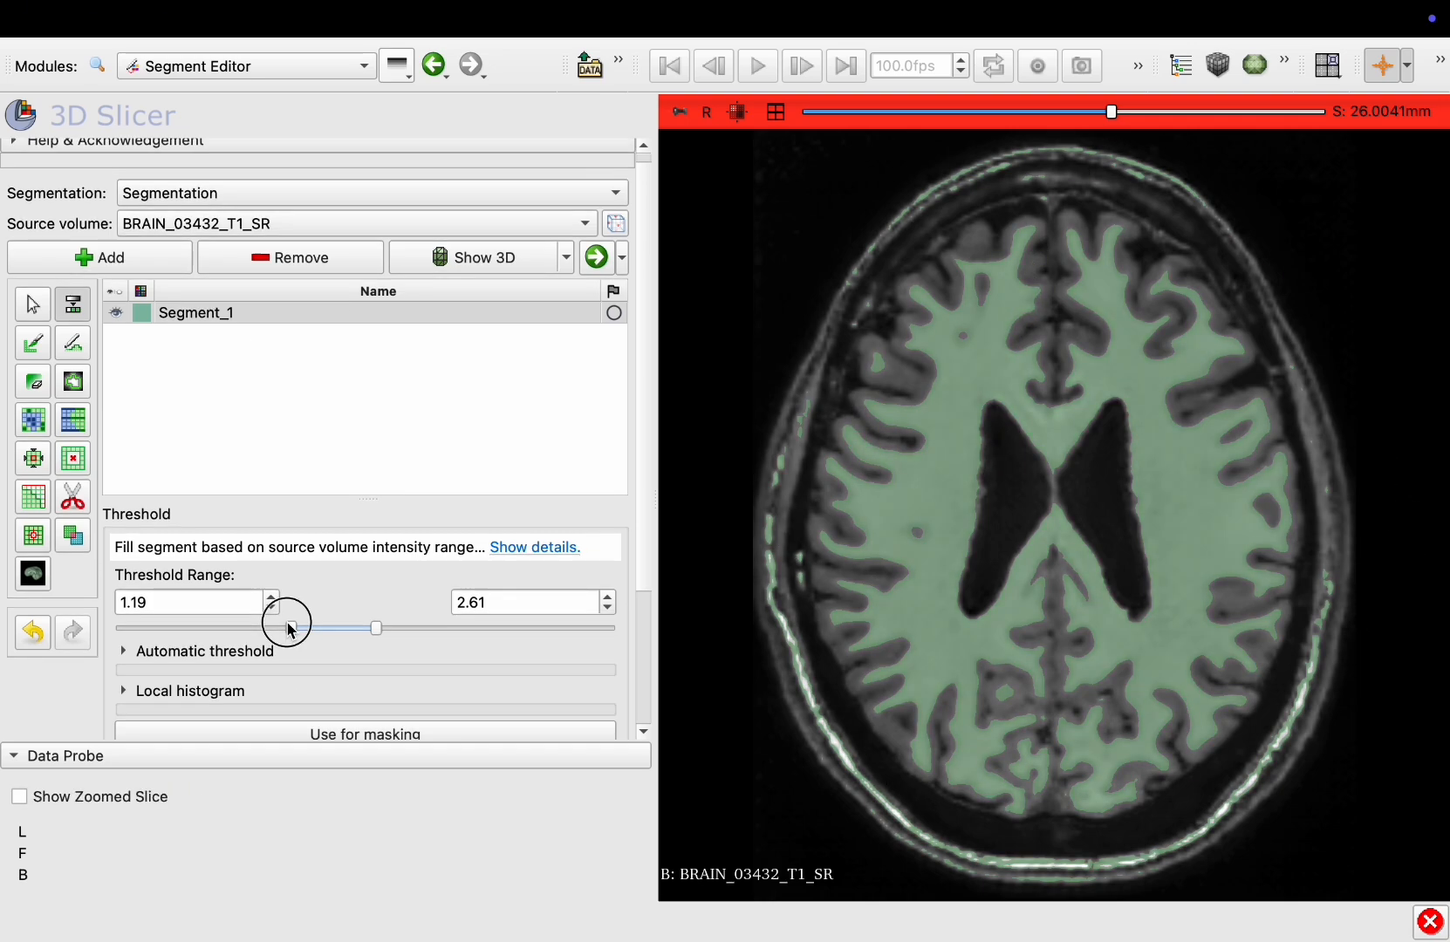
pyautogui.scroll(-3, 262, 626)
pyautogui.scroll(1, 262, 621)
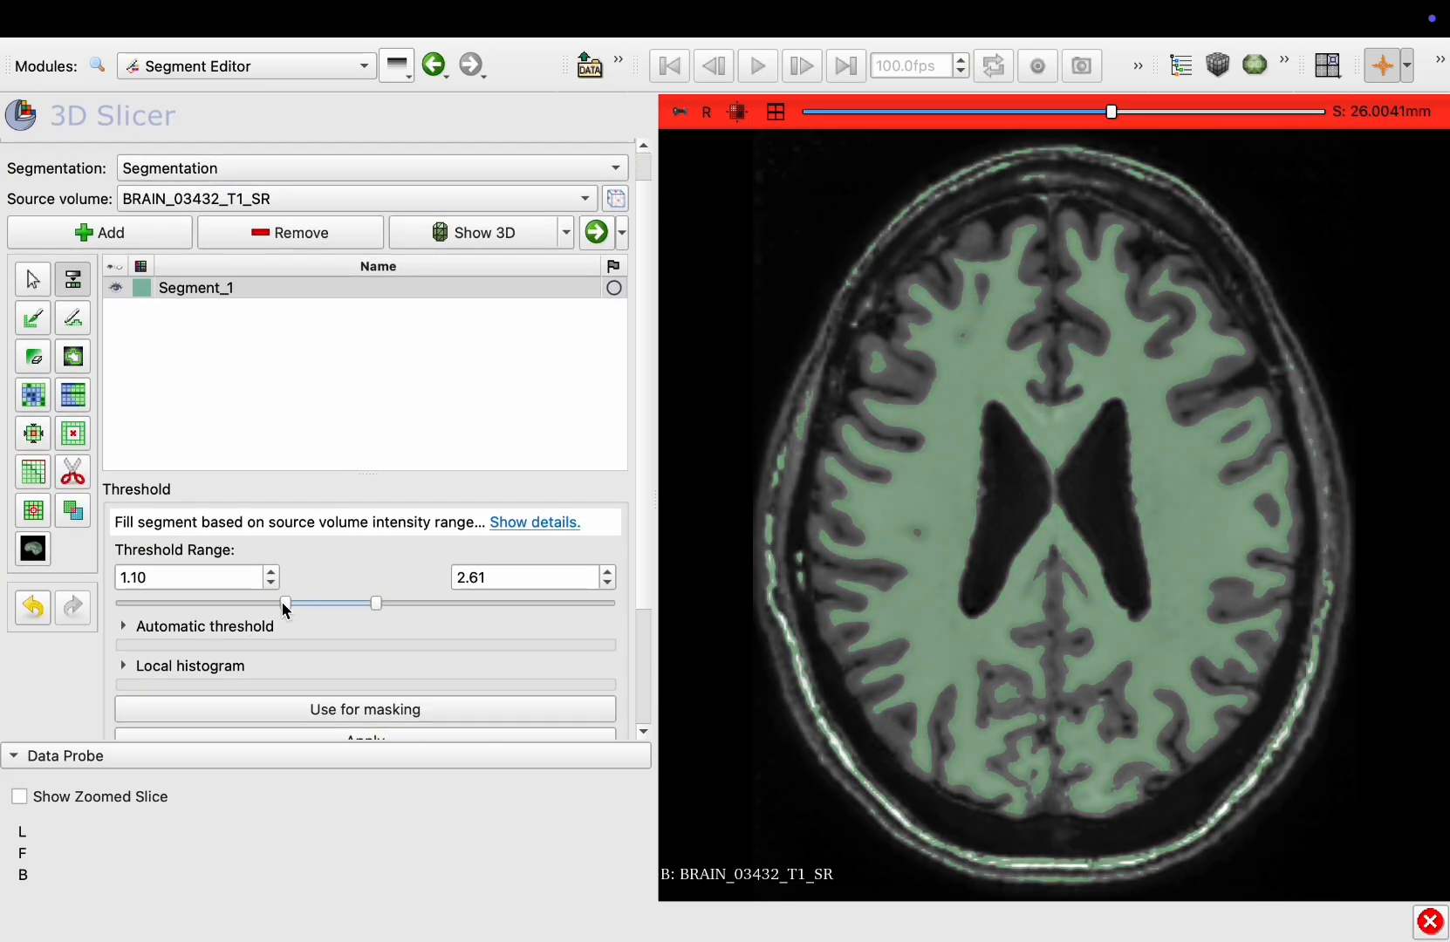
pyautogui.moveTo(282, 607); pyautogui.dragTo(288, 605)
pyautogui.scroll(-5, 332, 581)
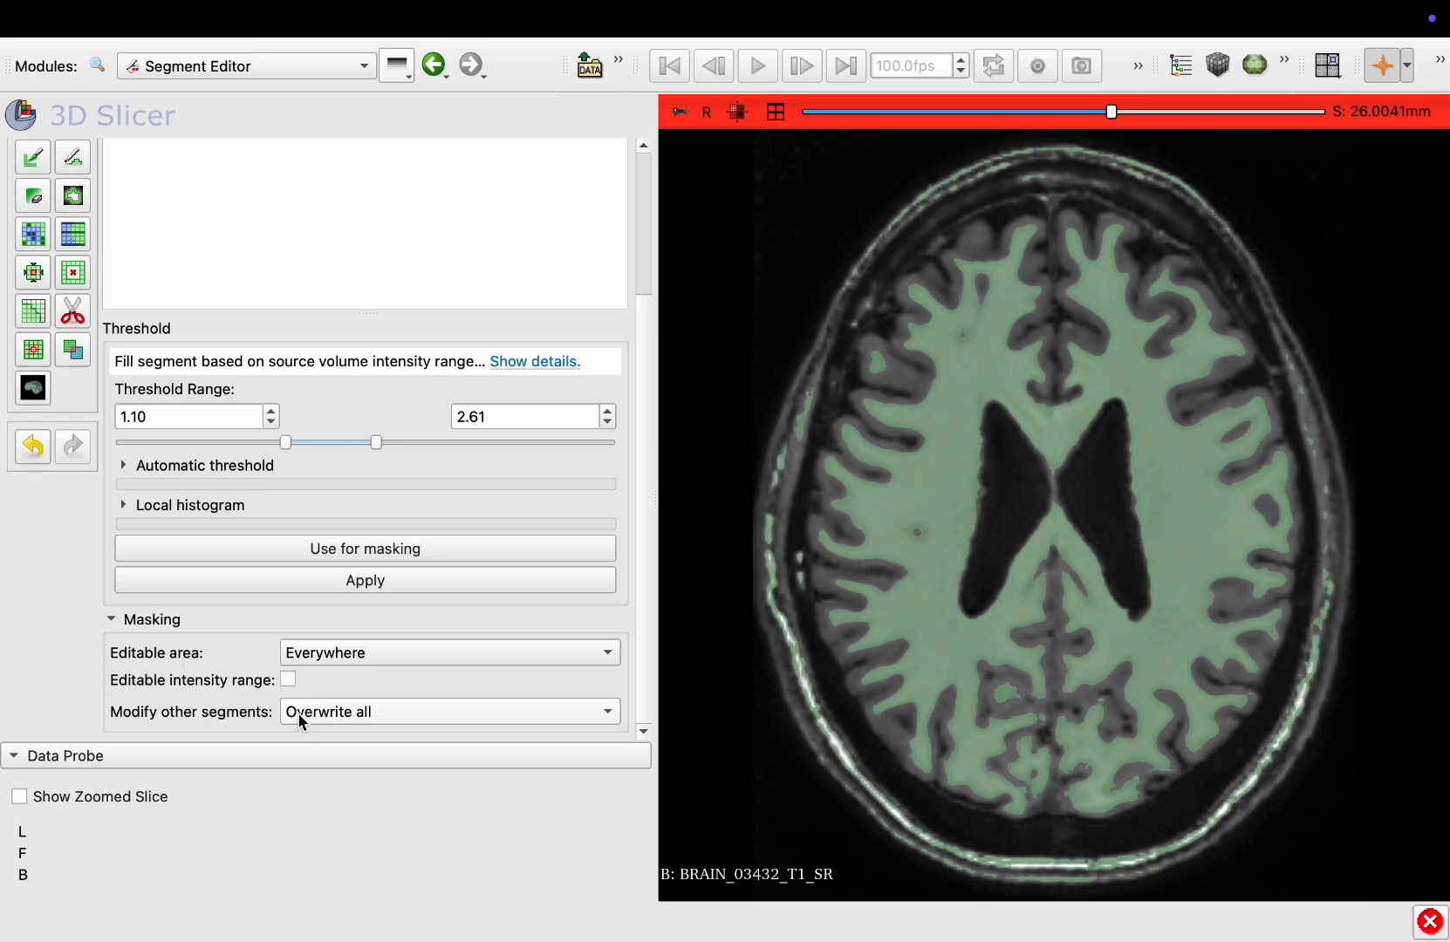
pyautogui.click(360, 580)
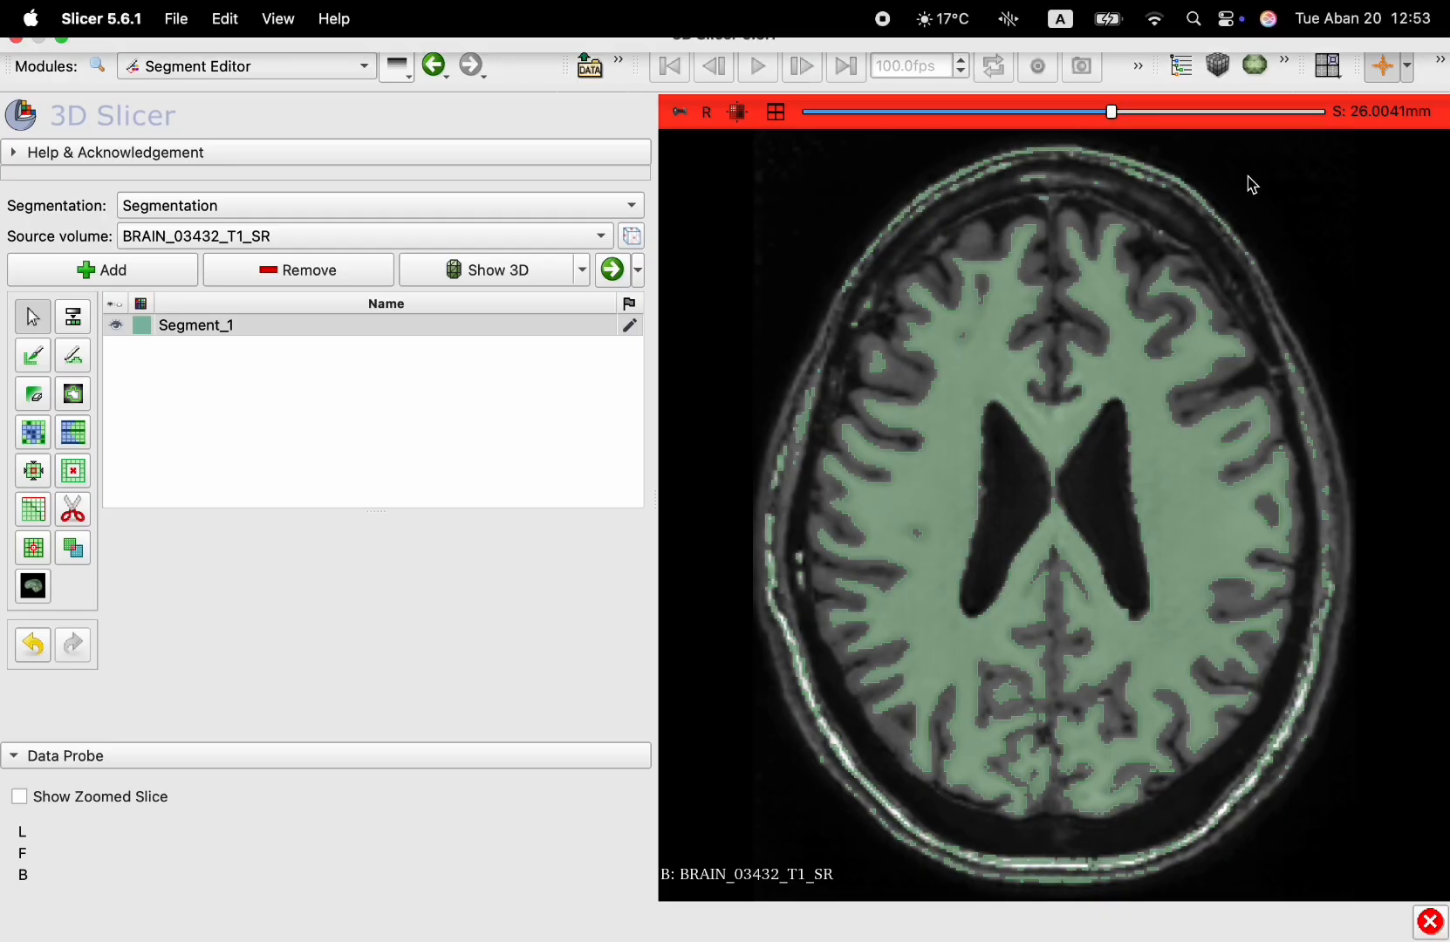
# Add a second segment to the segmentation
pyautogui.scroll(20, 1125, 347)
pyautogui.scroll(16, 1125, 347)
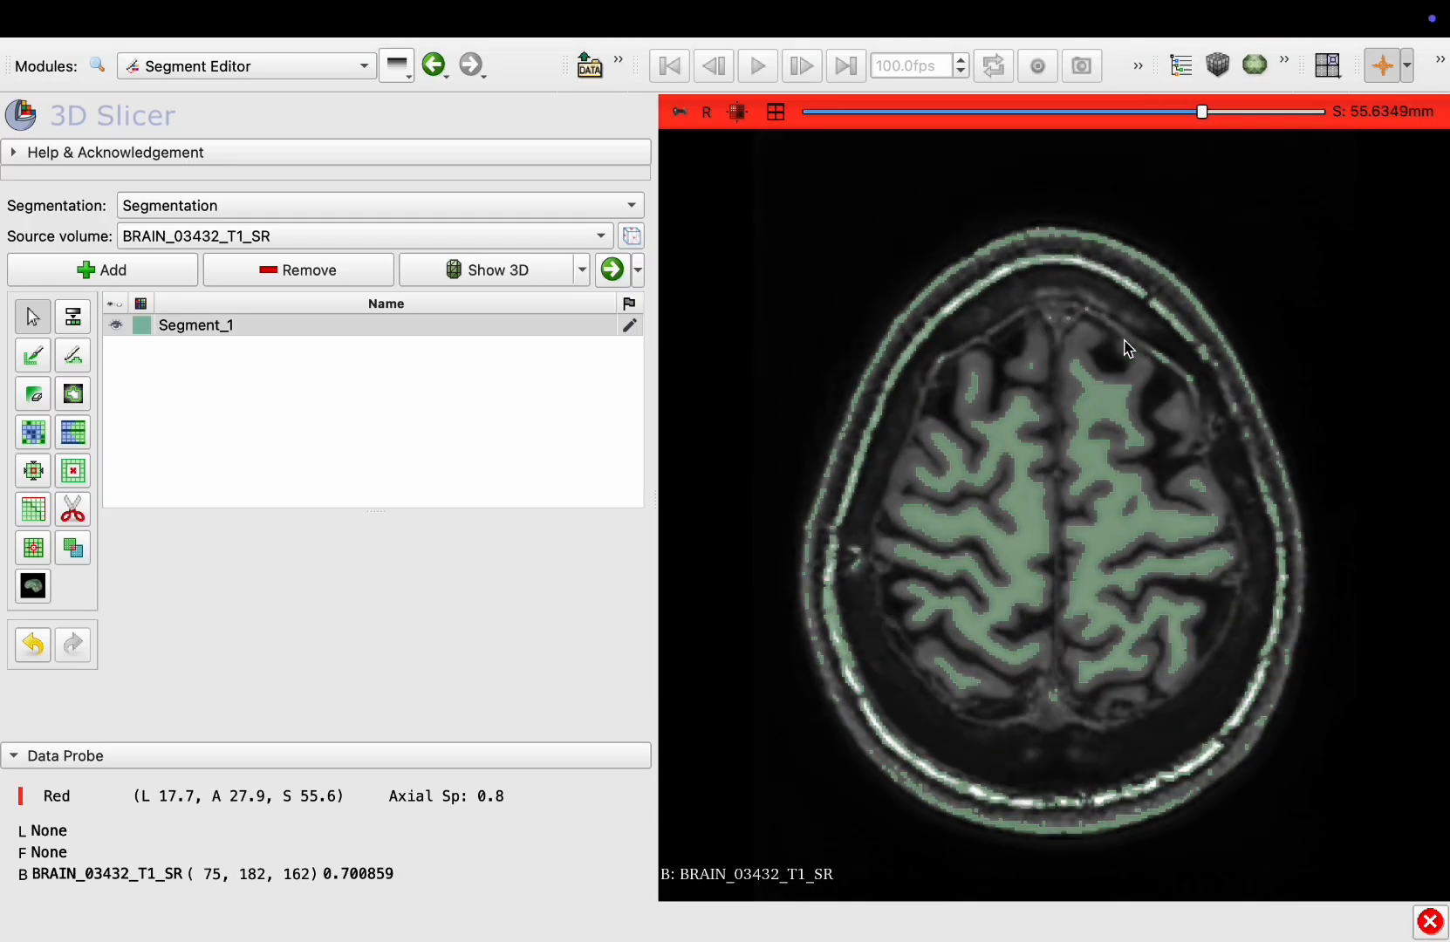
pyautogui.scroll(-20, 1125, 347)
pyautogui.scroll(-20, 1123, 348)
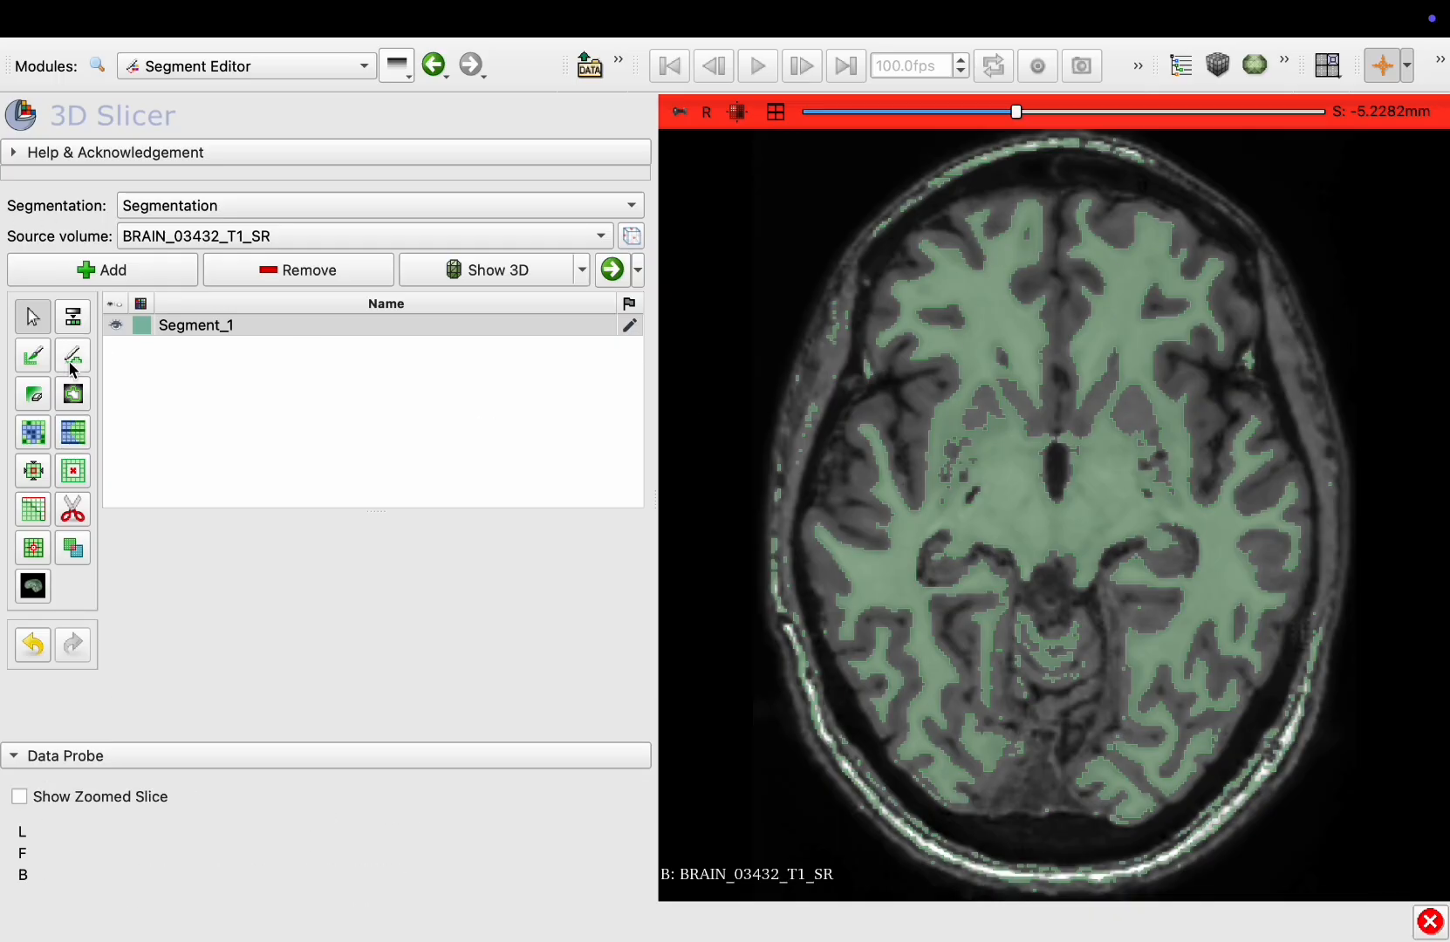
pyautogui.click(98, 278)
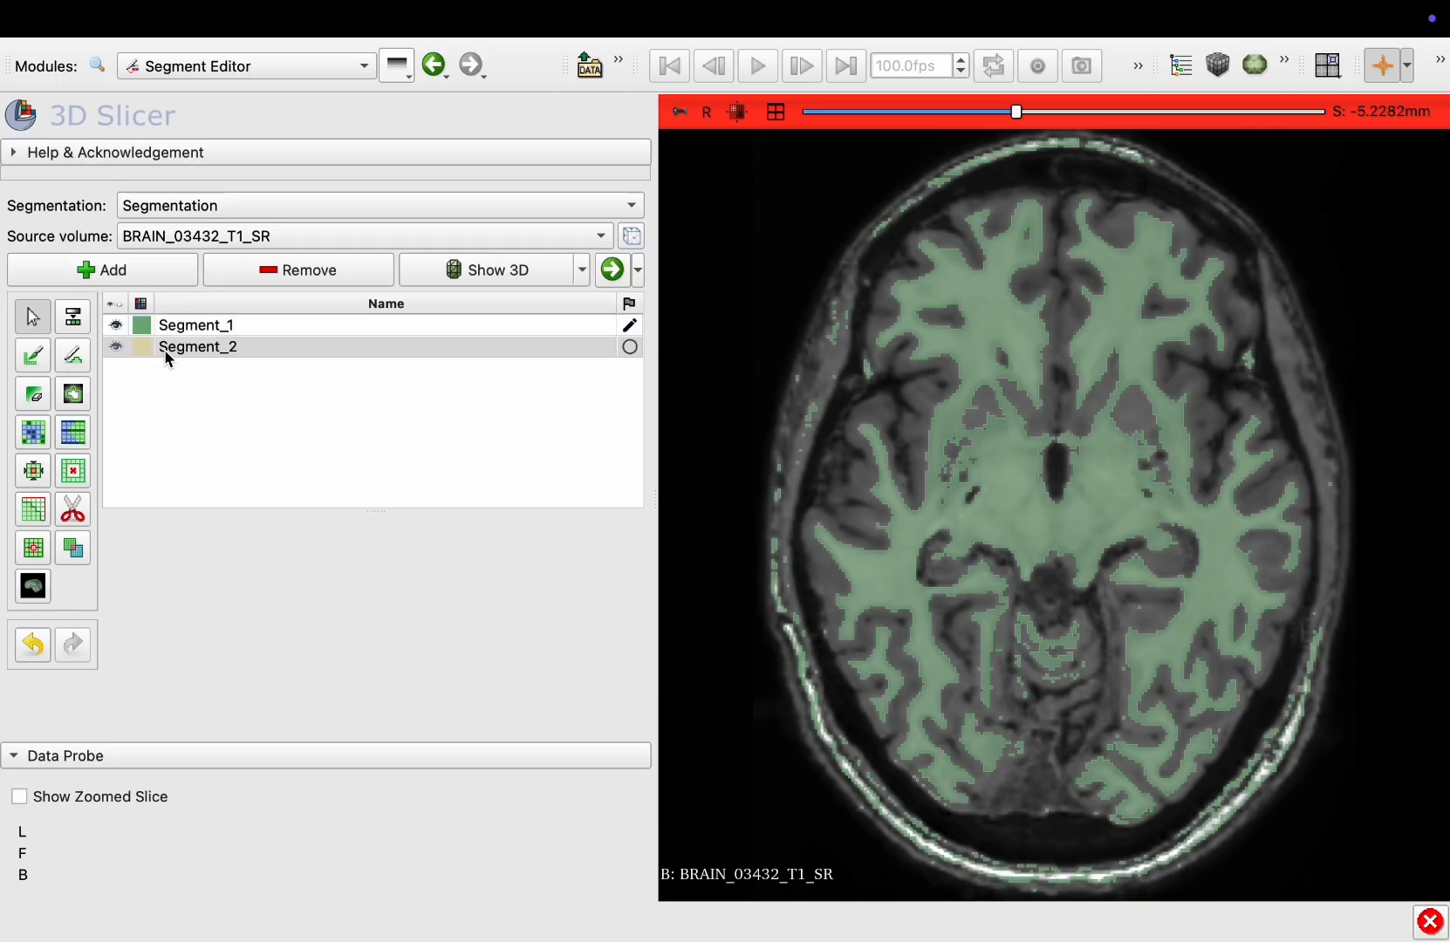
# Rename Segment_1 to white matter
pyautogui.doubleClick(195, 324)
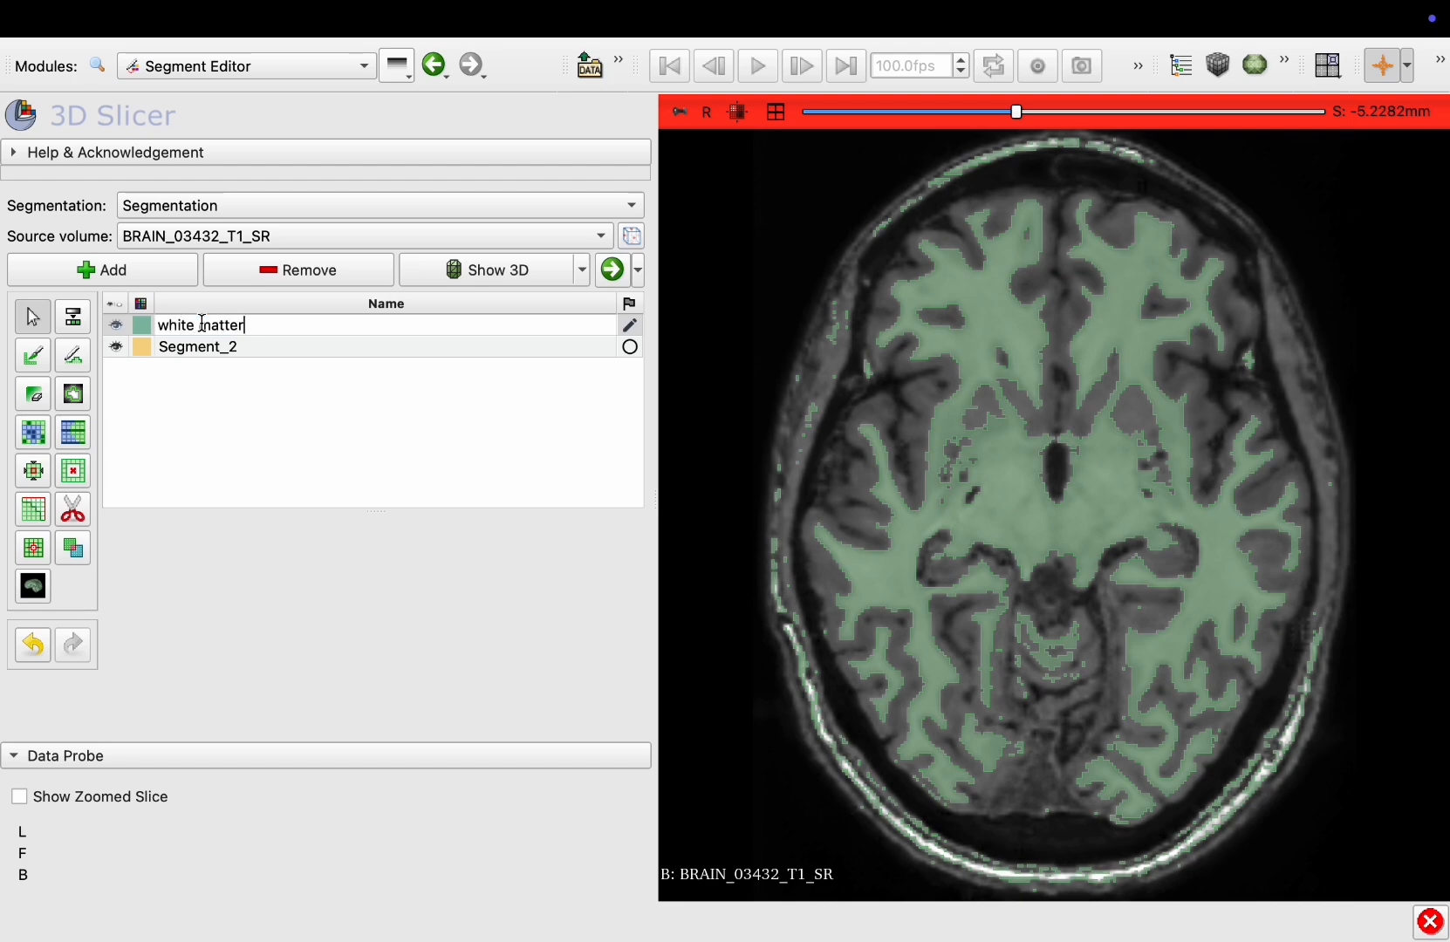
pyautogui.click(212, 433)
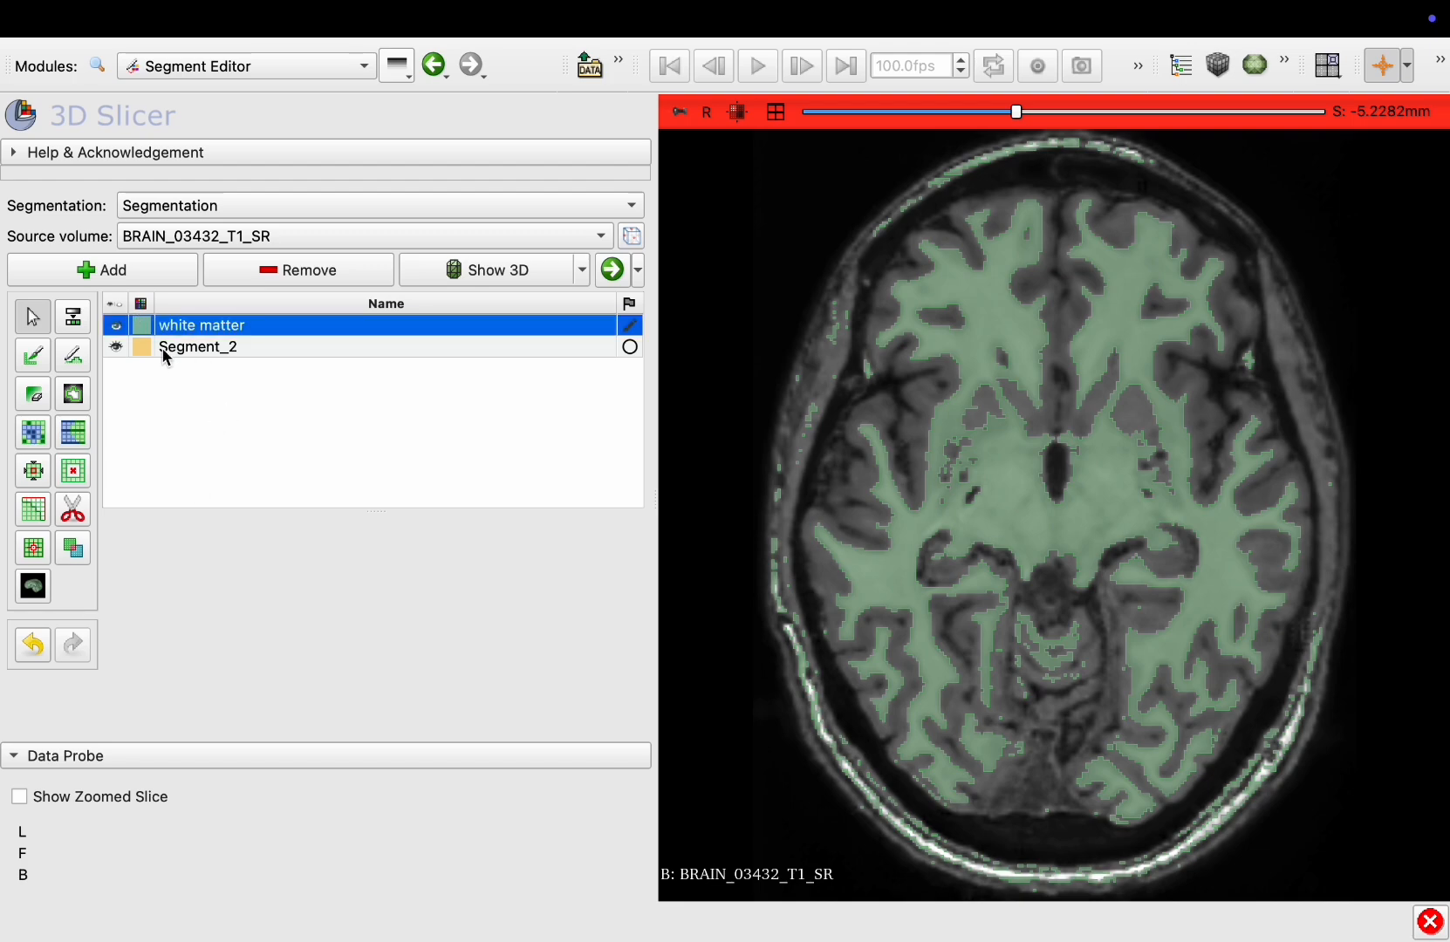
# Change Segment_2's color to light purple #caaef1
pyautogui.doubleClick(146, 348)
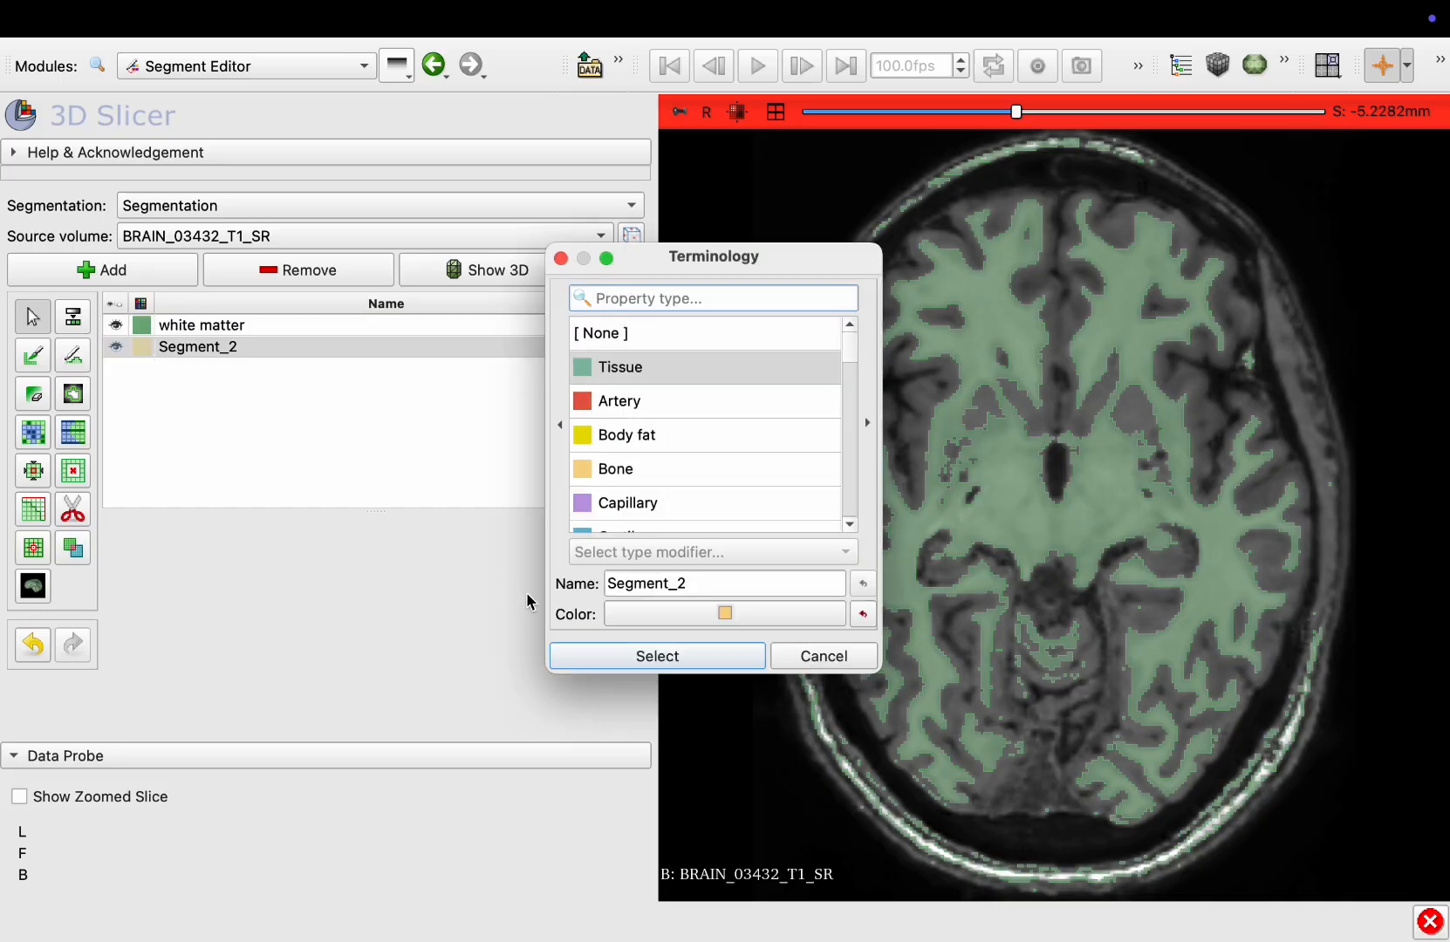
pyautogui.click(695, 621)
pyautogui.moveTo(820, 384); pyautogui.dragTo(805, 406)
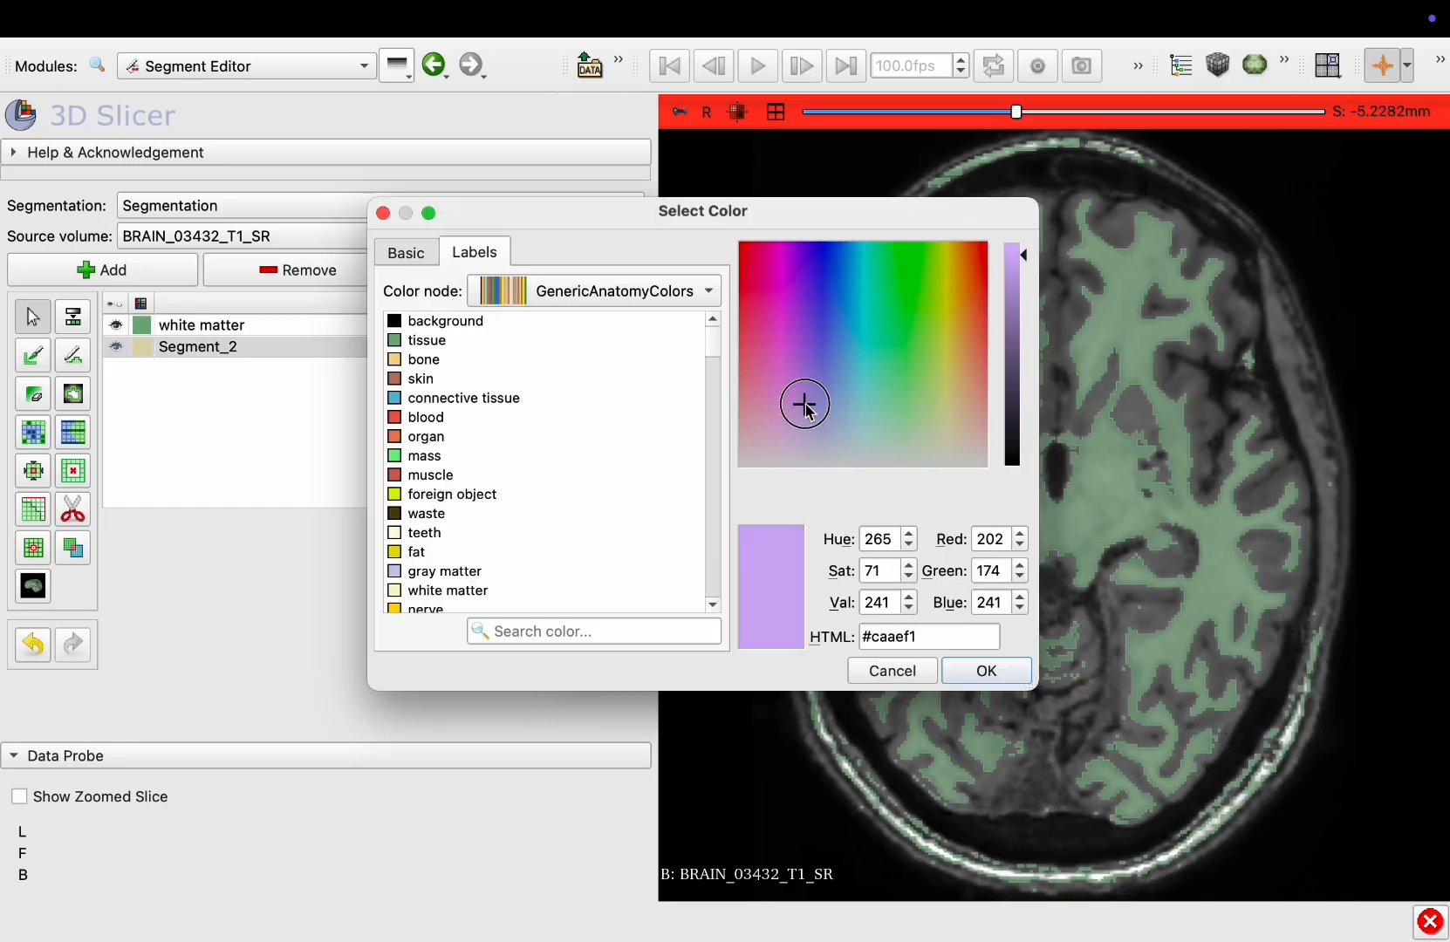
pyautogui.click(1000, 672)
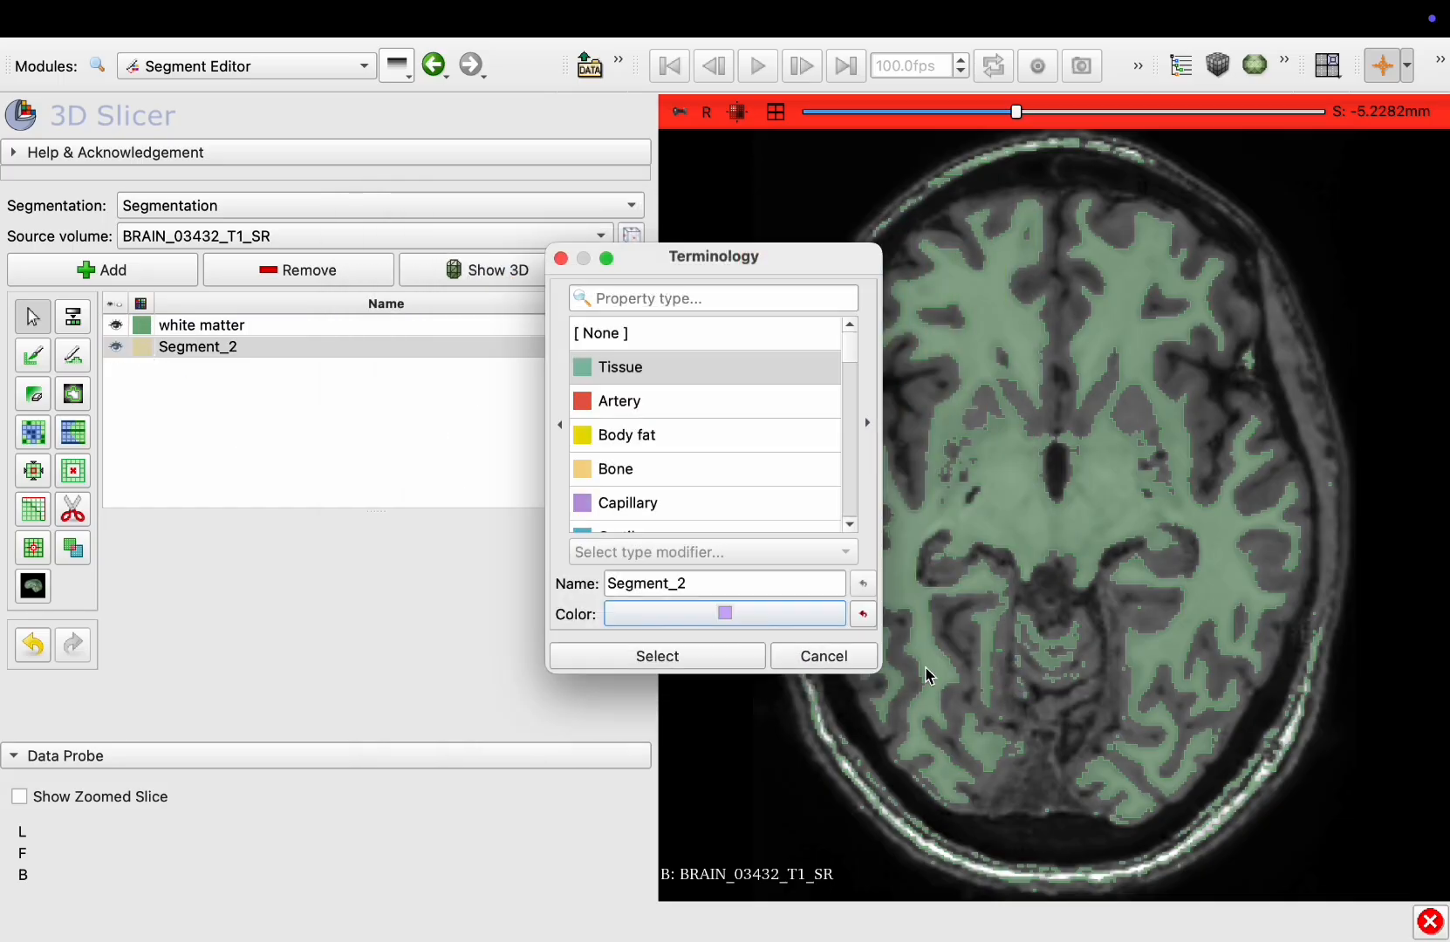
pyautogui.click(685, 665)
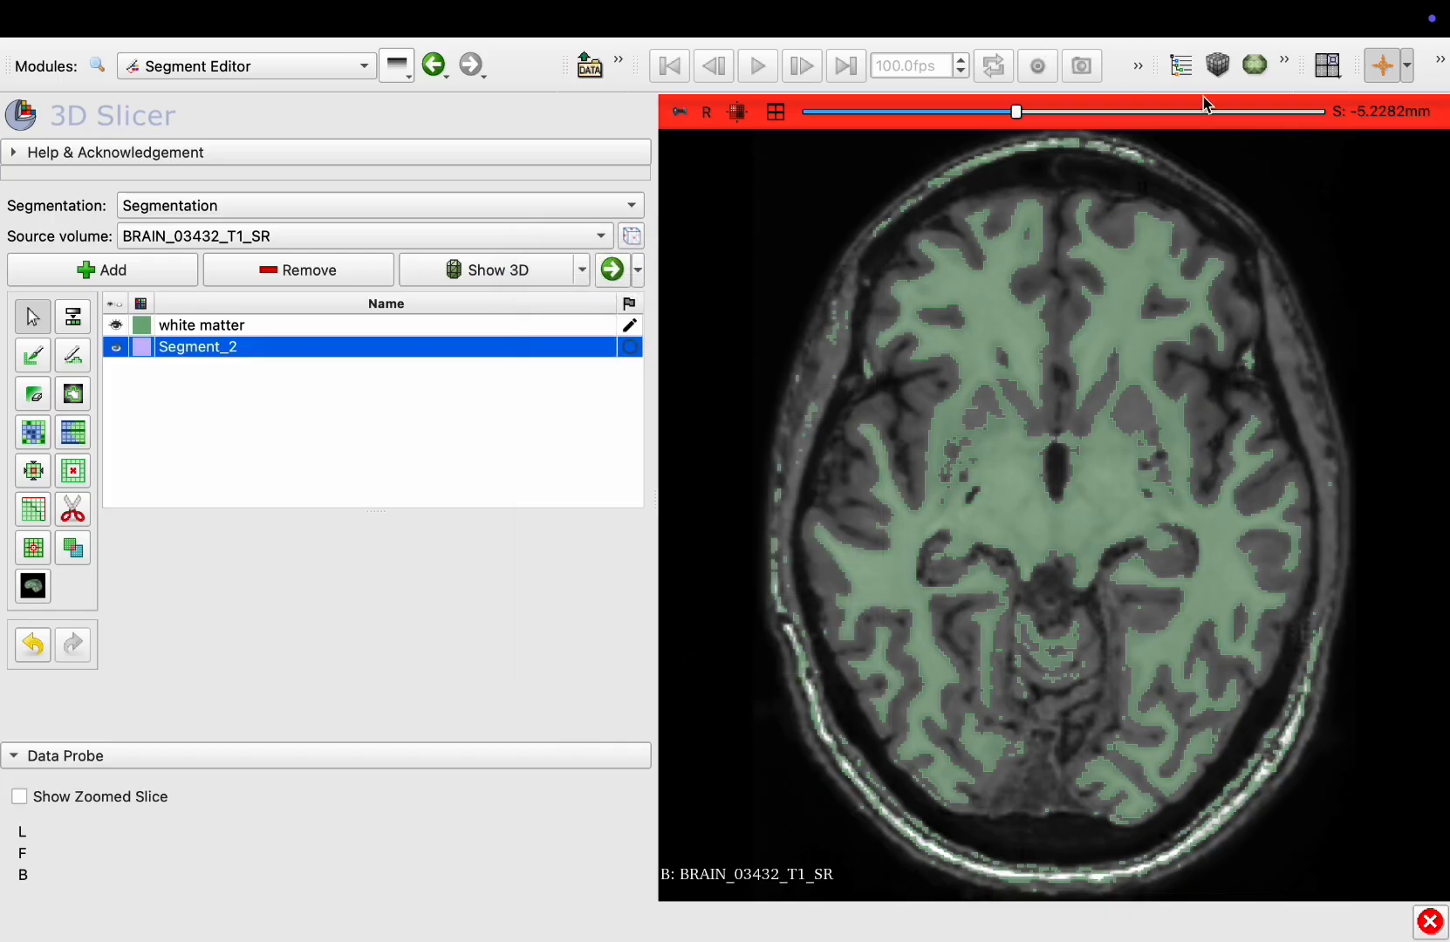
# Start the Threshold effect for Segment_2 and set the lower threshold to 0.59
pyautogui.scroll(-12, 1088, 456)
pyautogui.scroll(19, 1058, 602)
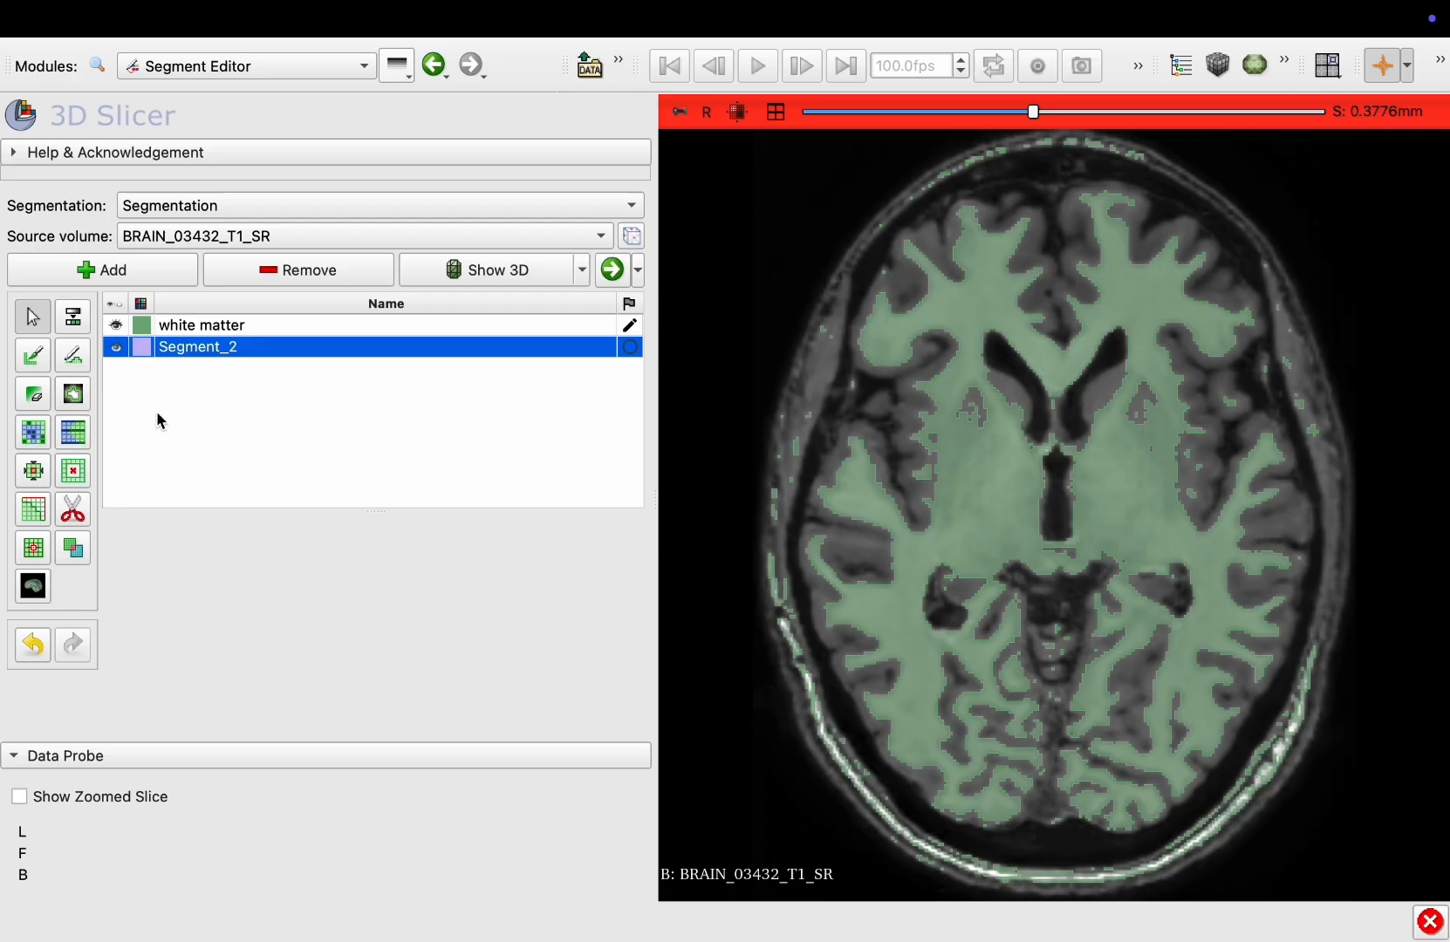
pyautogui.click(75, 324)
pyautogui.scroll(-5, 235, 501)
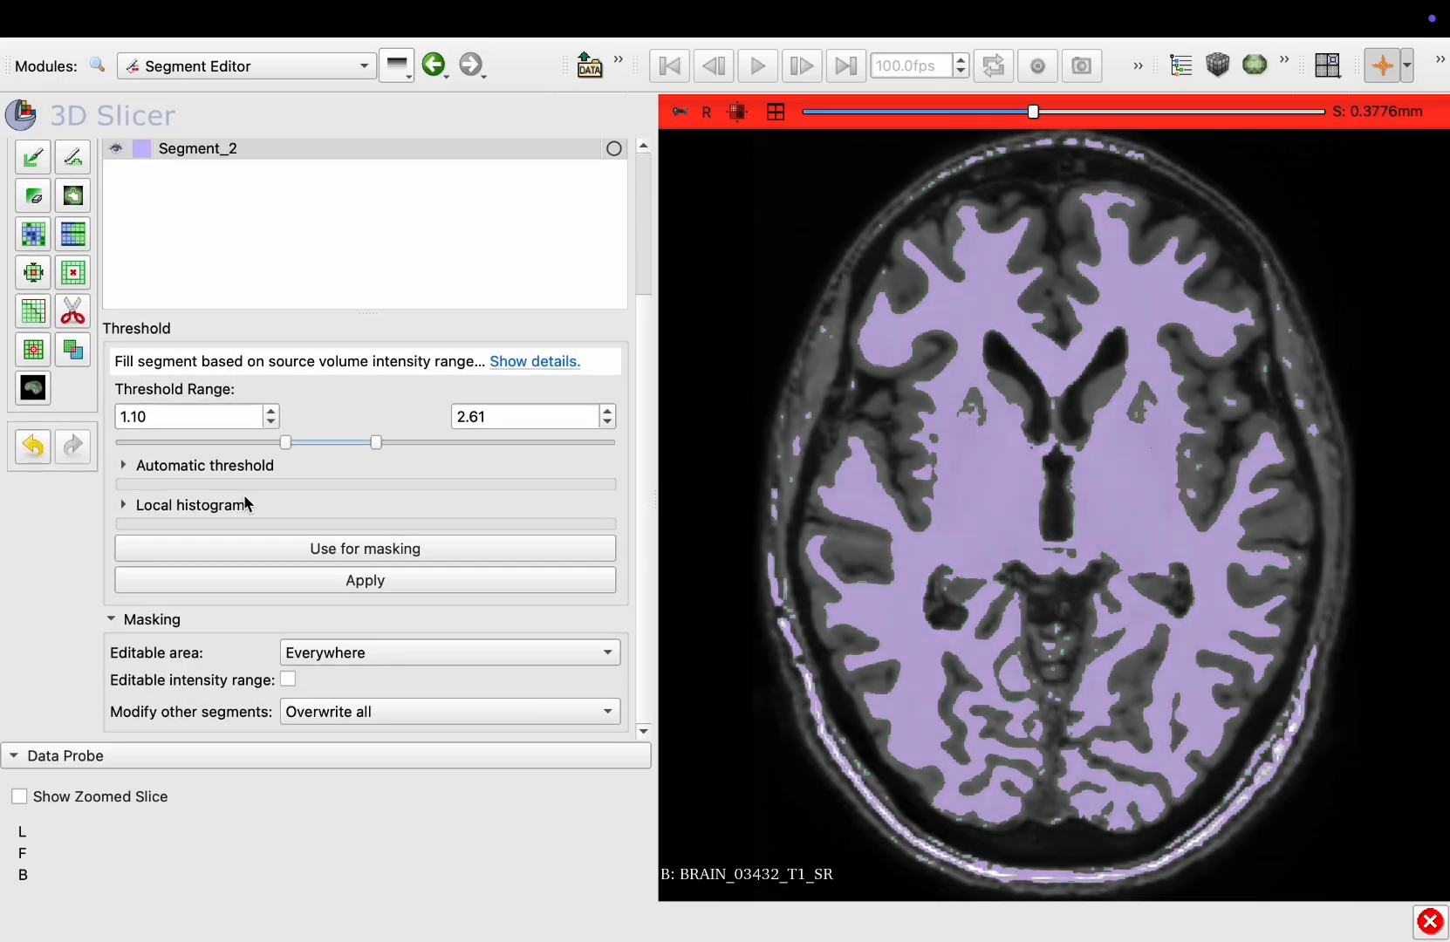
pyautogui.moveTo(286, 450); pyautogui.dragTo(255, 450)
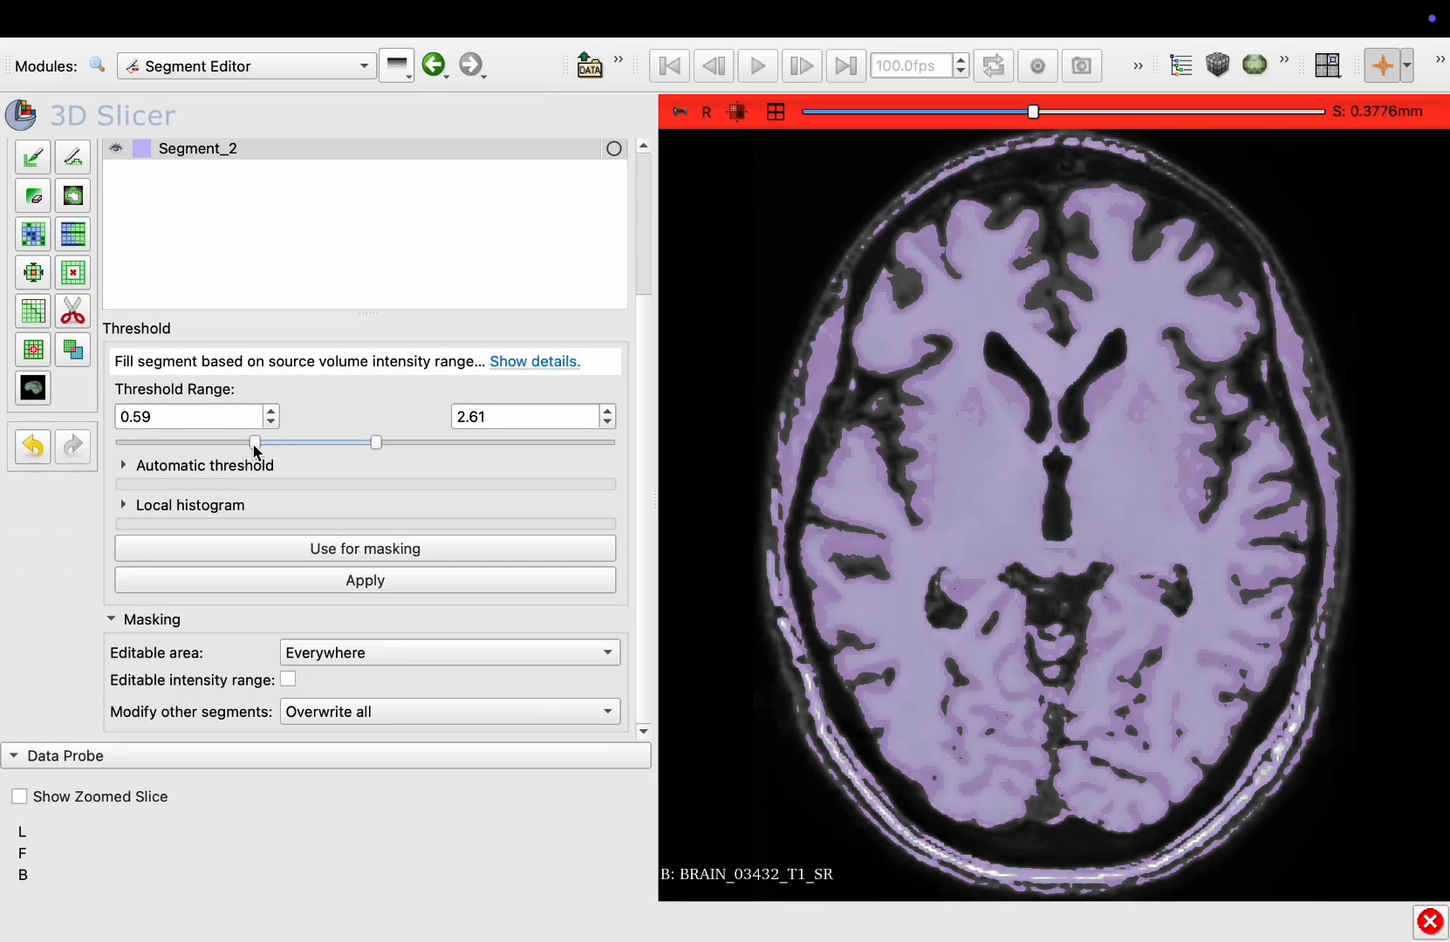
# Lower the Segment_2 threshold minimum to 0.28
pyautogui.scroll(-15, 888, 510)
pyautogui.scroll(-3, 885, 506)
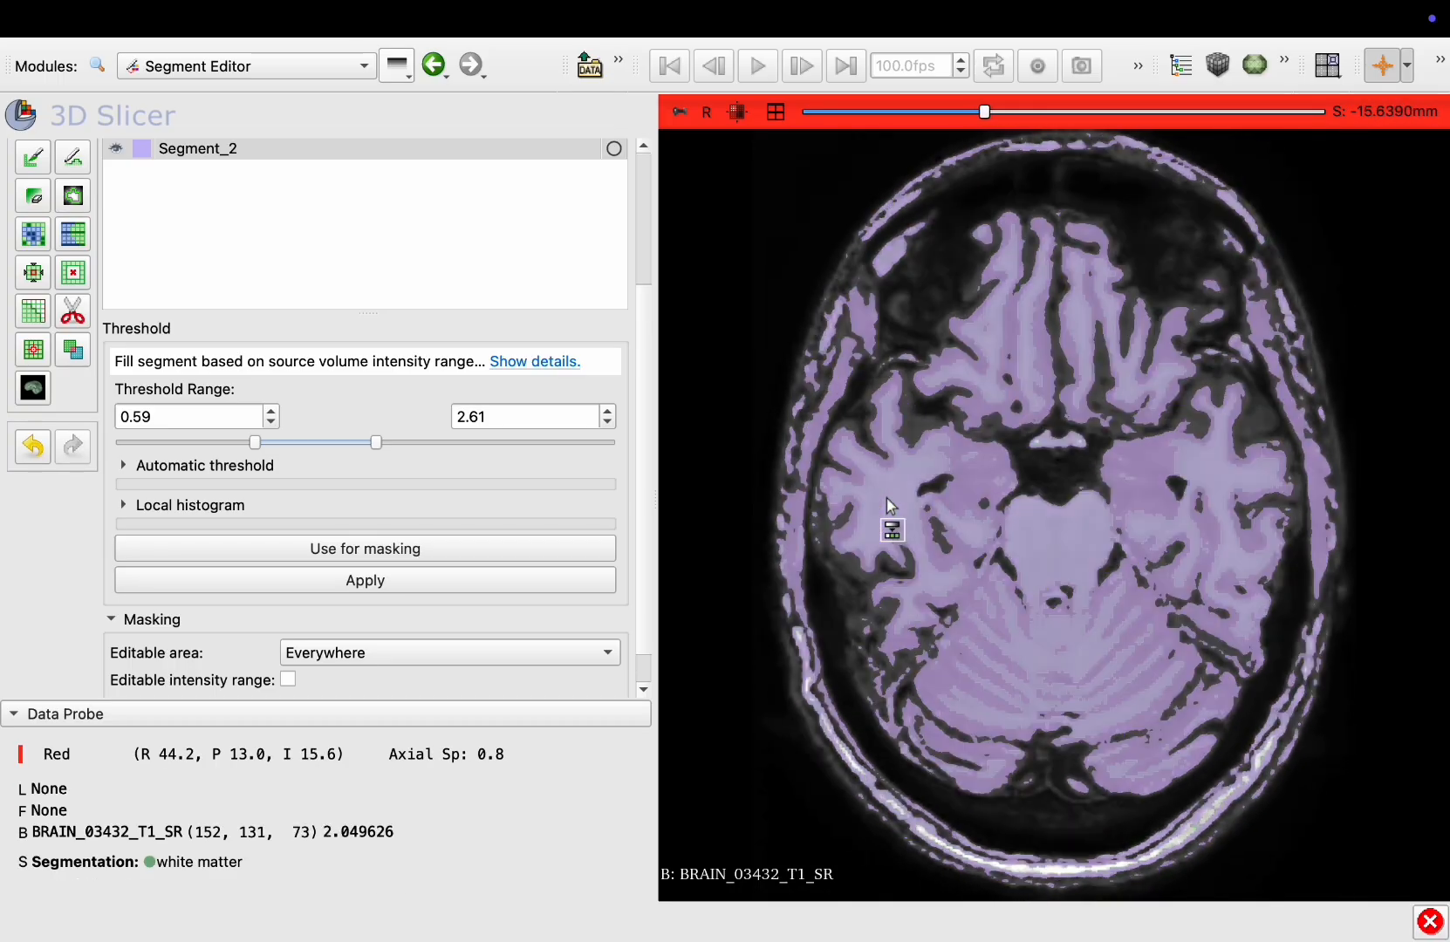
pyautogui.scroll(20, 886, 506)
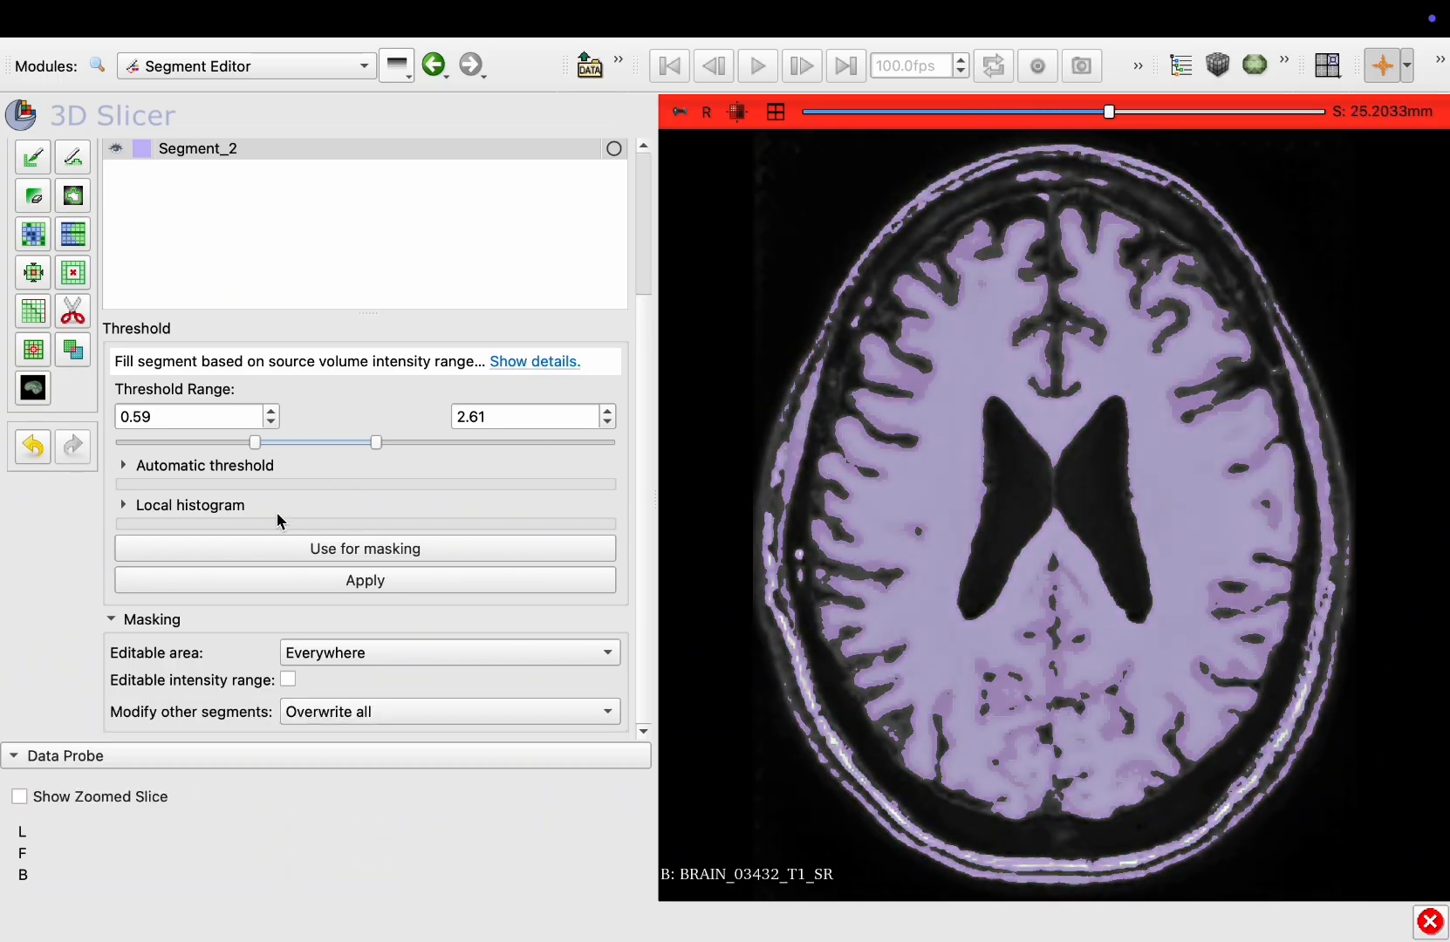
pyautogui.moveTo(259, 445)
pyautogui.mouseDown()
pyautogui.moveTo(230, 443)
pyautogui.moveTo(247, 444)
pyautogui.mouseUp()
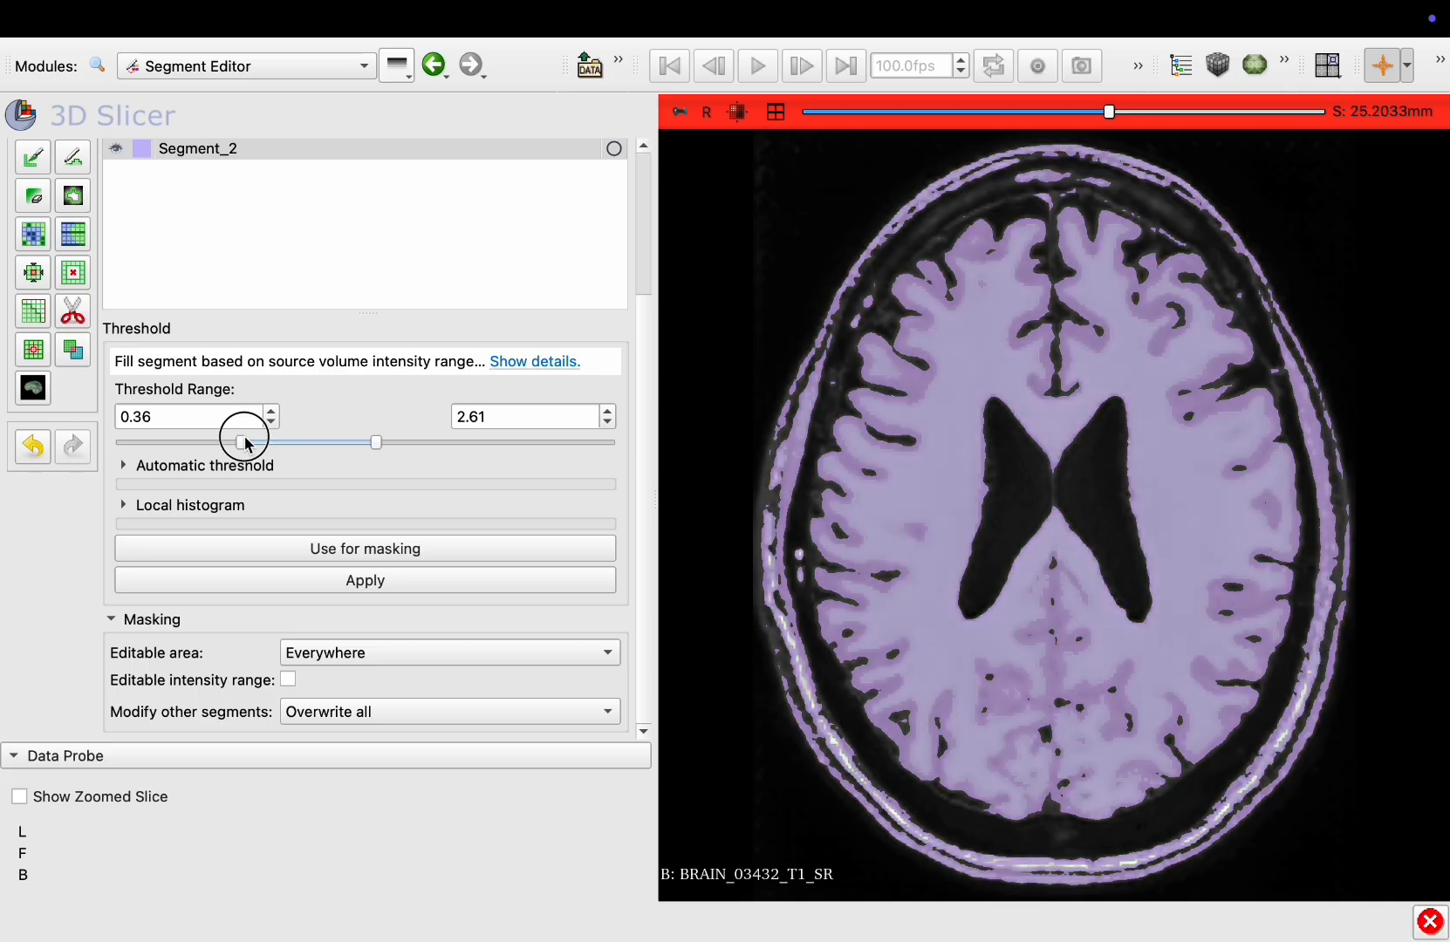
pyautogui.moveTo(245, 443); pyautogui.dragTo(238, 444)
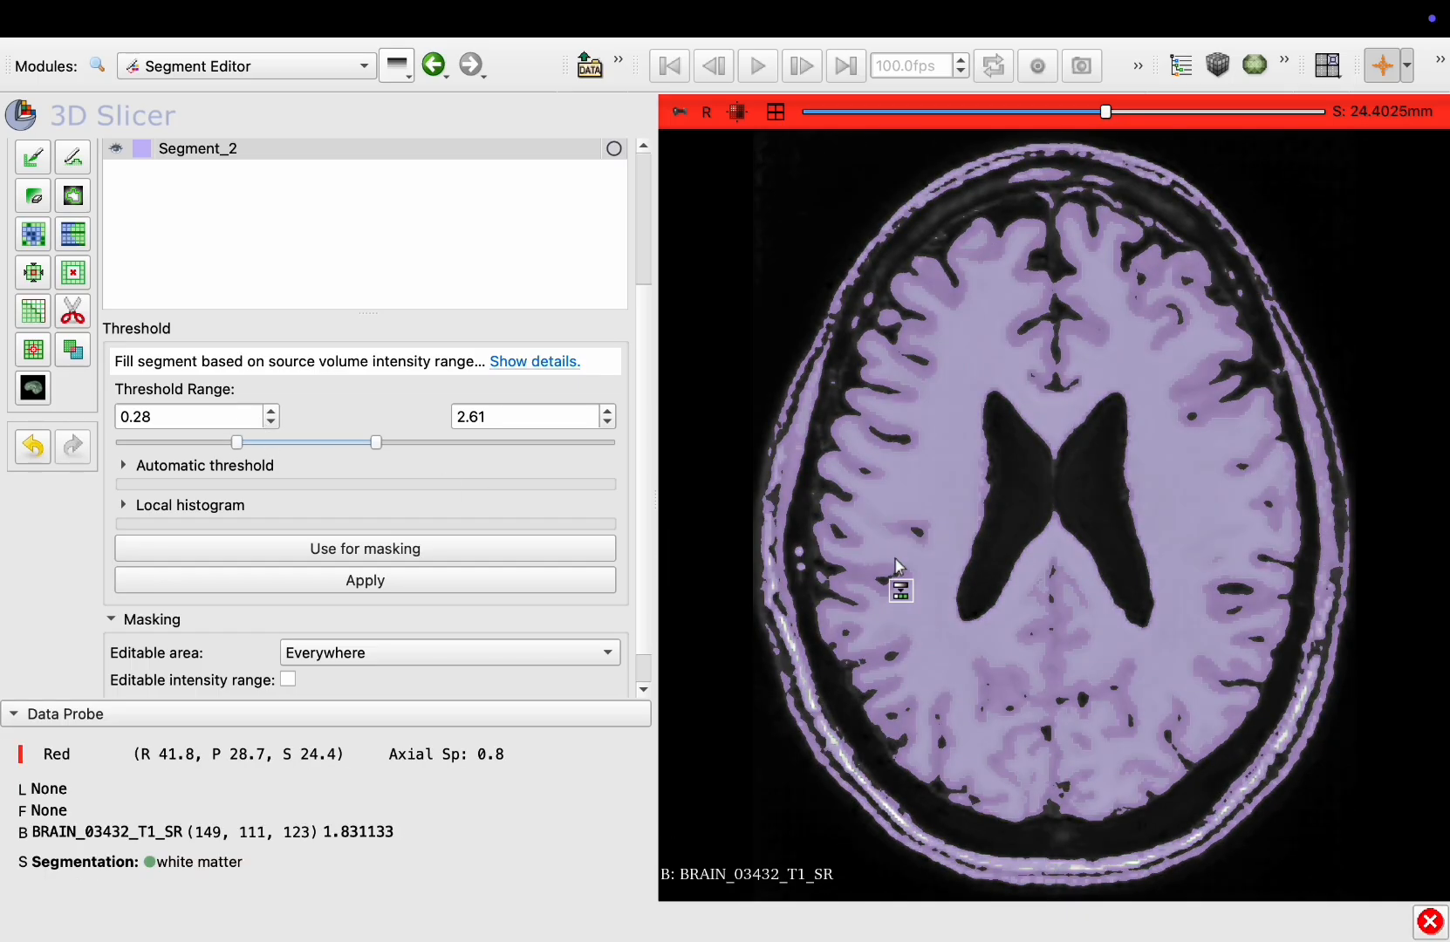
# Allow overlap with other segments and use the 0.28 to 2.61 threshold range for masking
pyautogui.scroll(17, 851, 560)
pyautogui.scroll(-13, 853, 562)
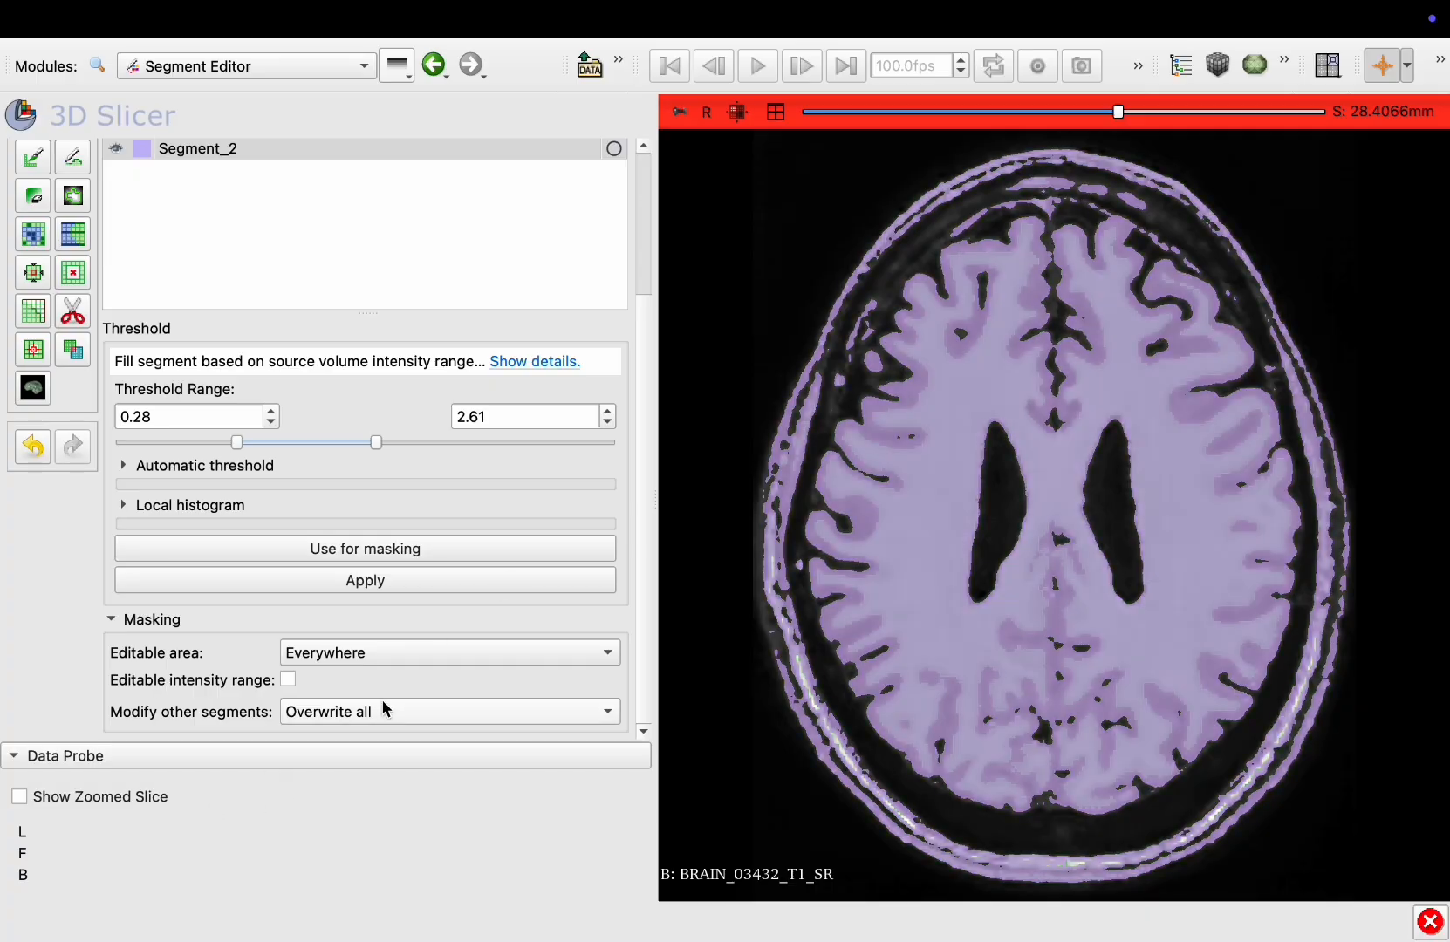
pyautogui.click(318, 714)
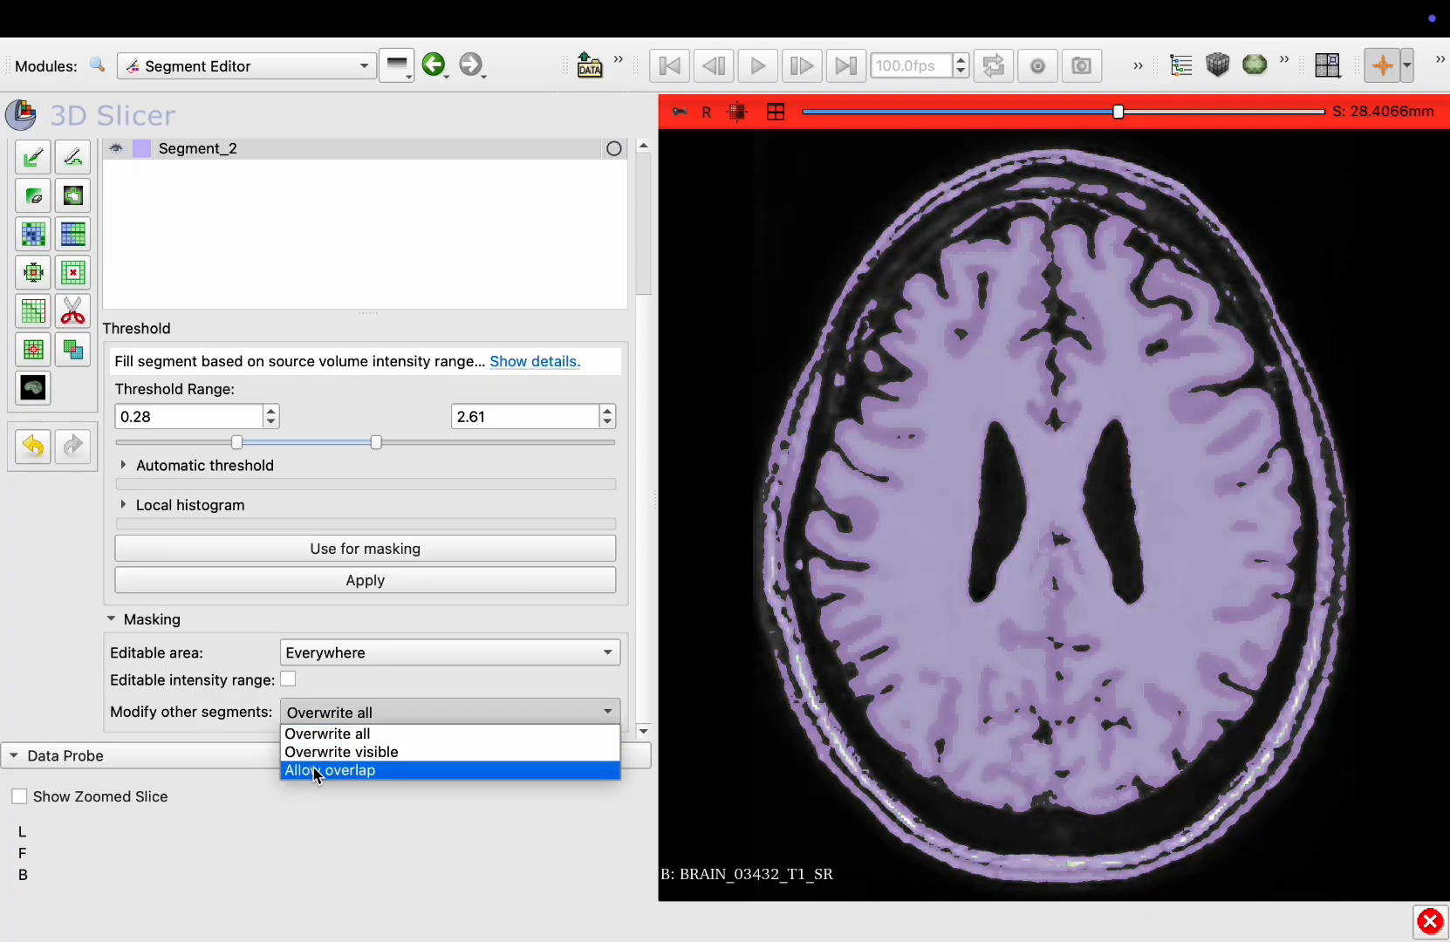
pyautogui.click(318, 771)
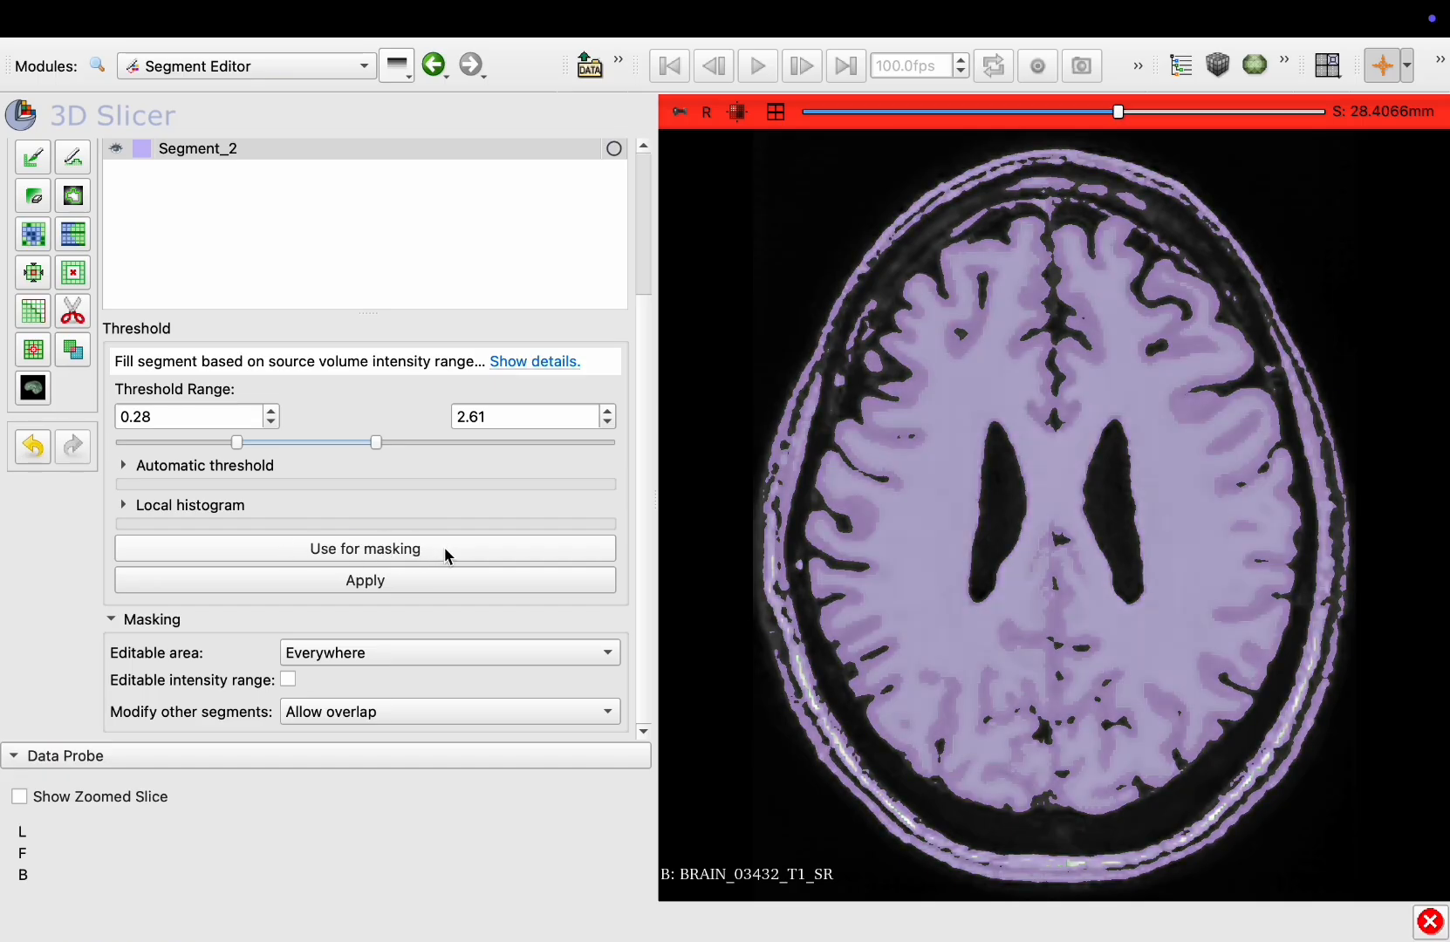
pyautogui.click(366, 551)
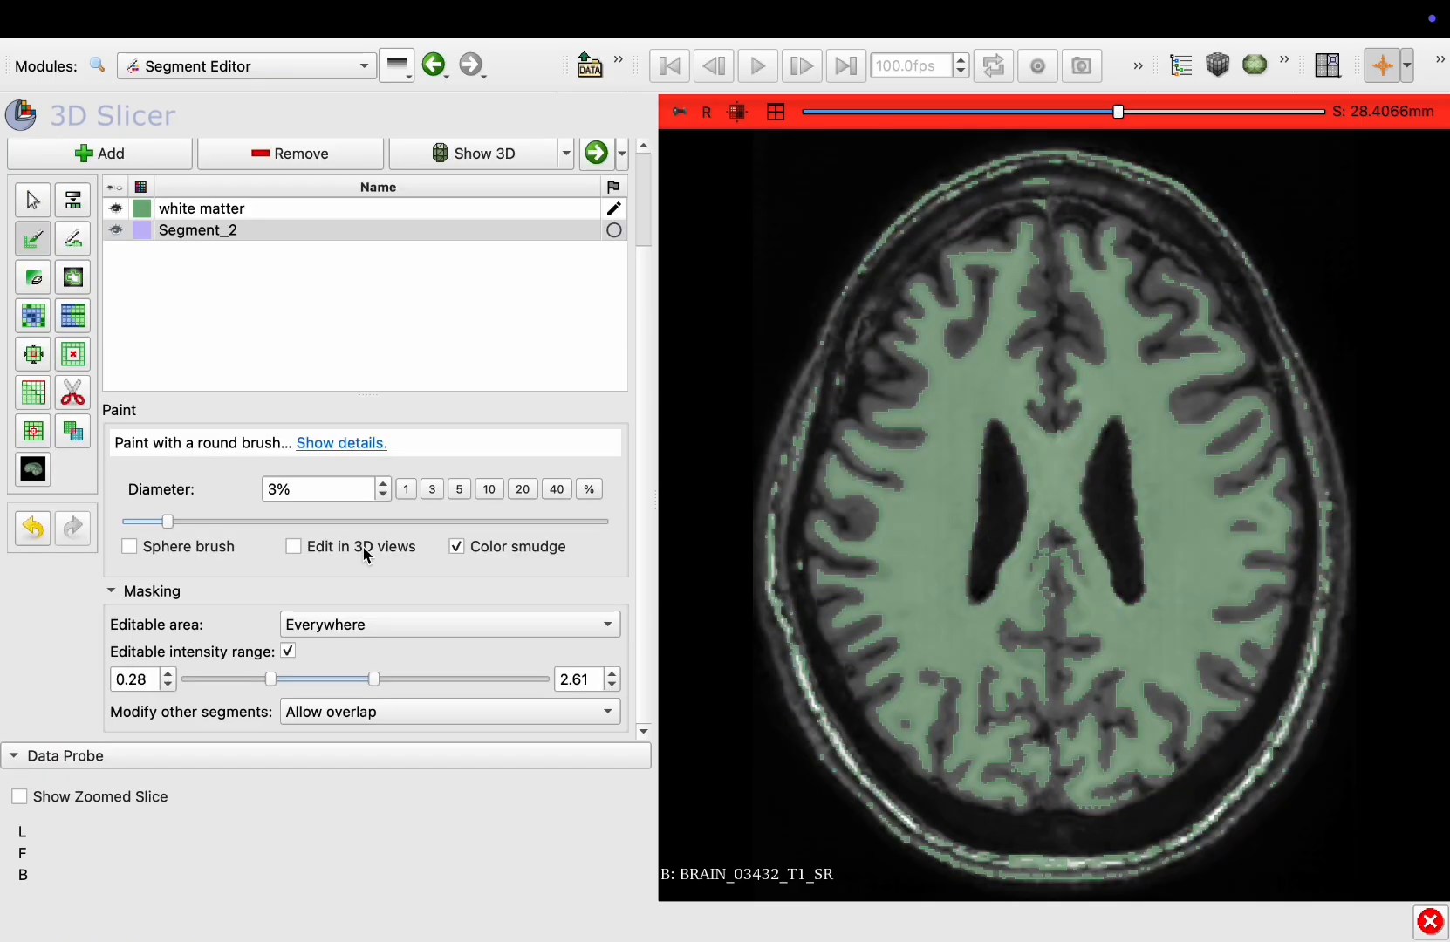
# Hide the white matter segment in the slice view
pyautogui.scroll(3, 295, 340)
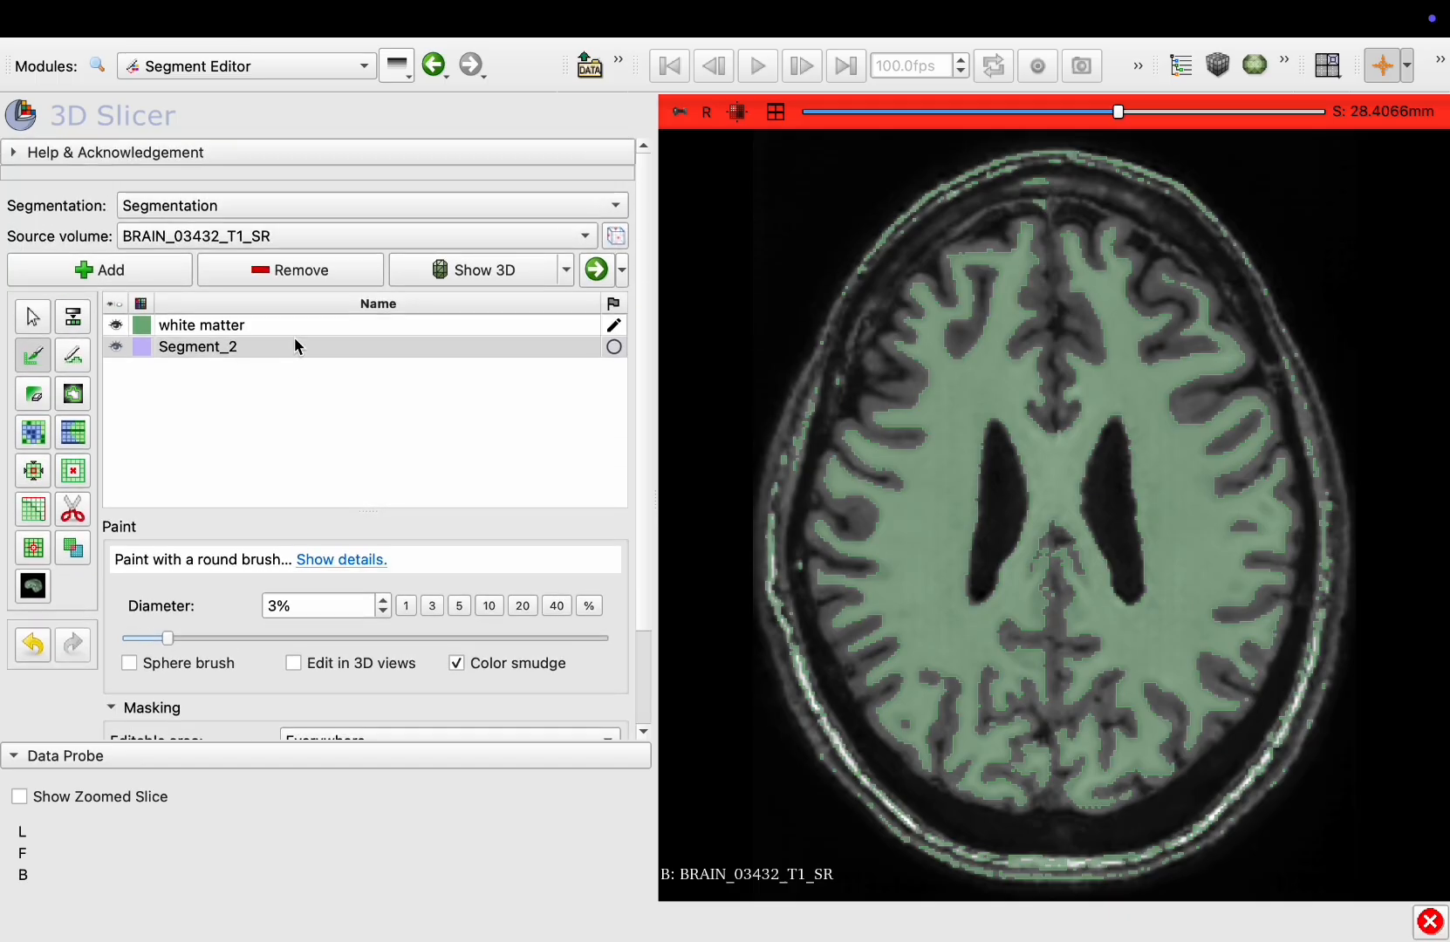
pyautogui.click(116, 326)
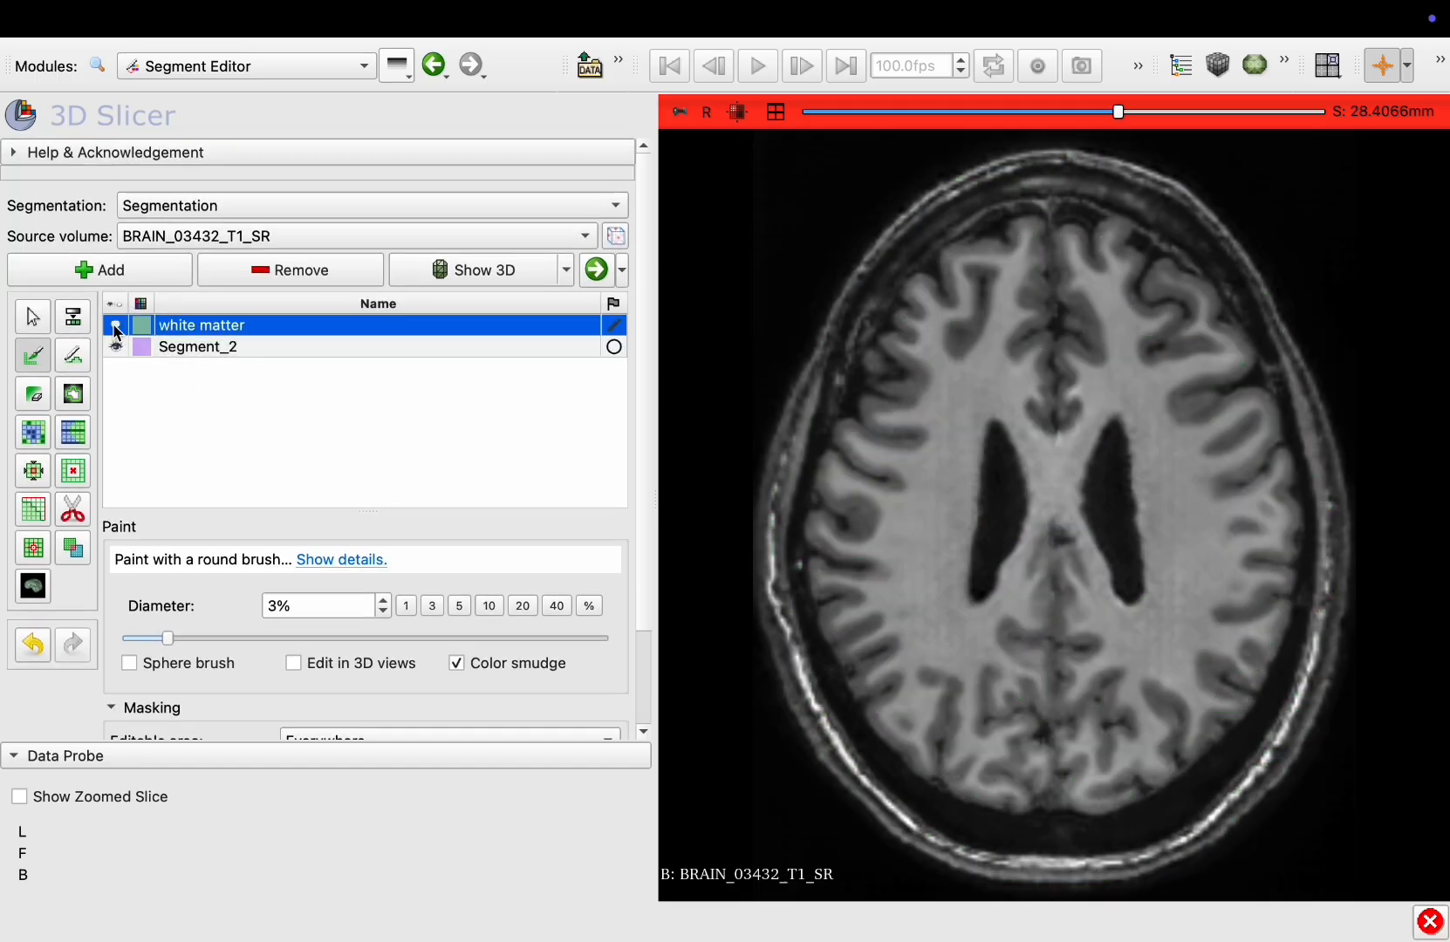
# Select Segment_2 and switch to the Paint effect with a 5% brush, turning color smudge off
pyautogui.click(216, 349)
pyautogui.click(32, 357)
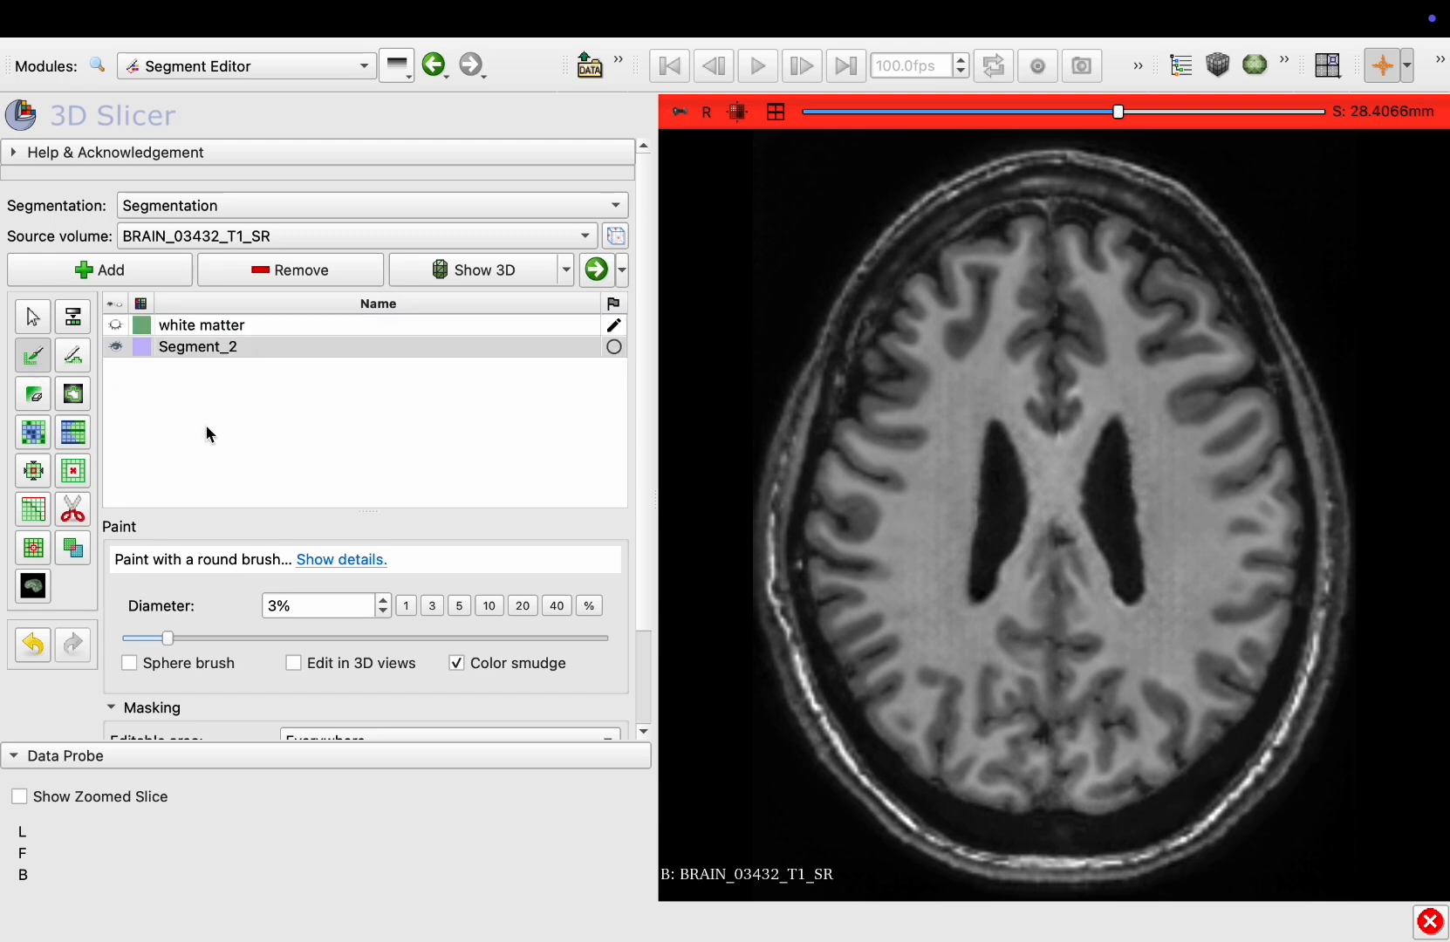
pyautogui.scroll(-3, 206, 427)
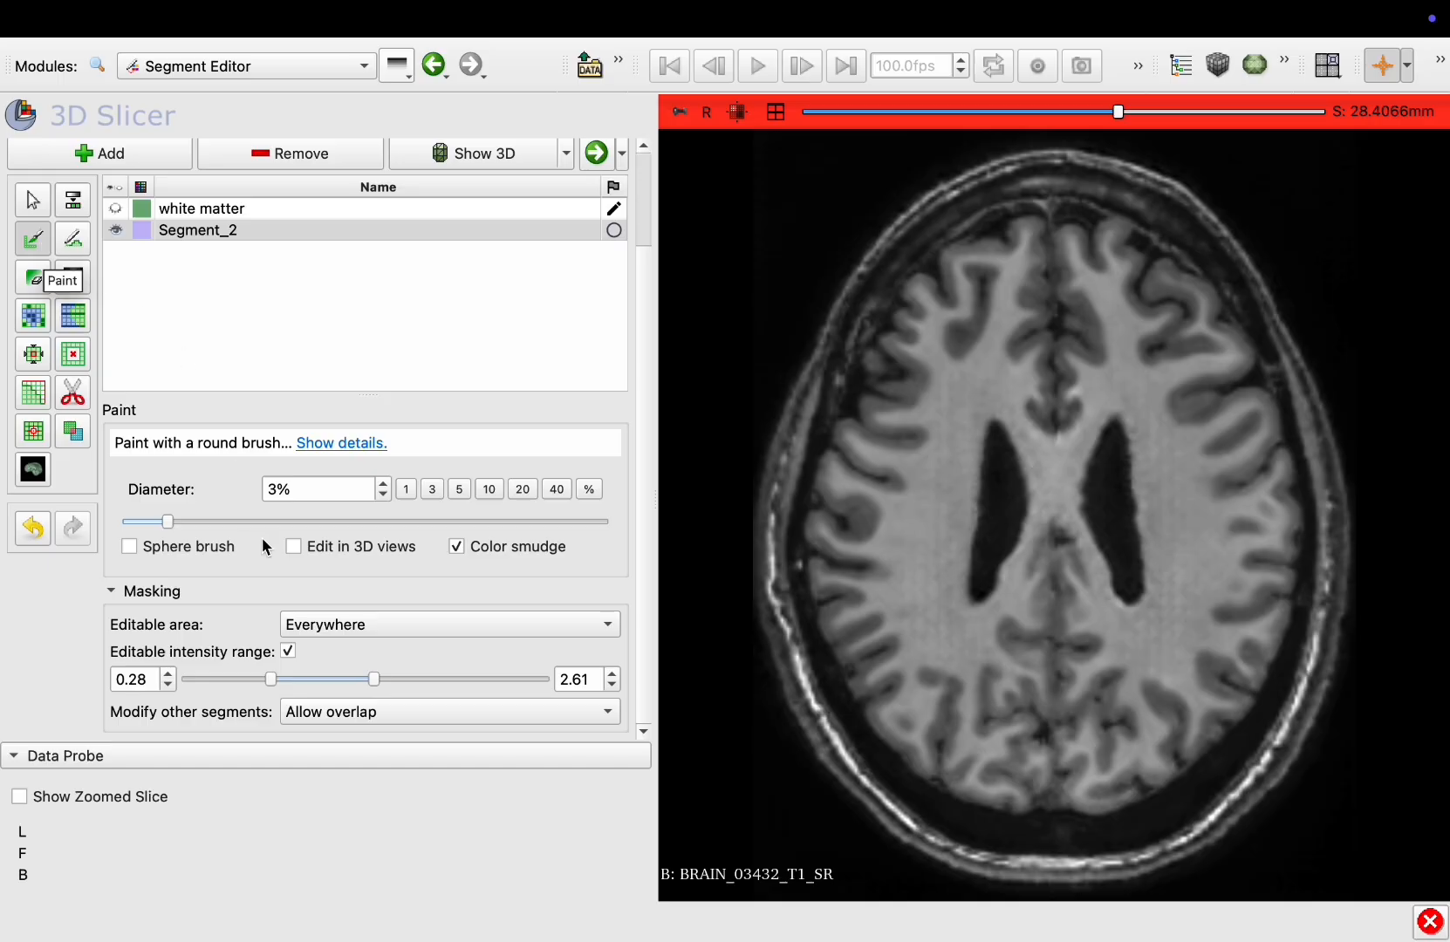
pyautogui.click(459, 546)
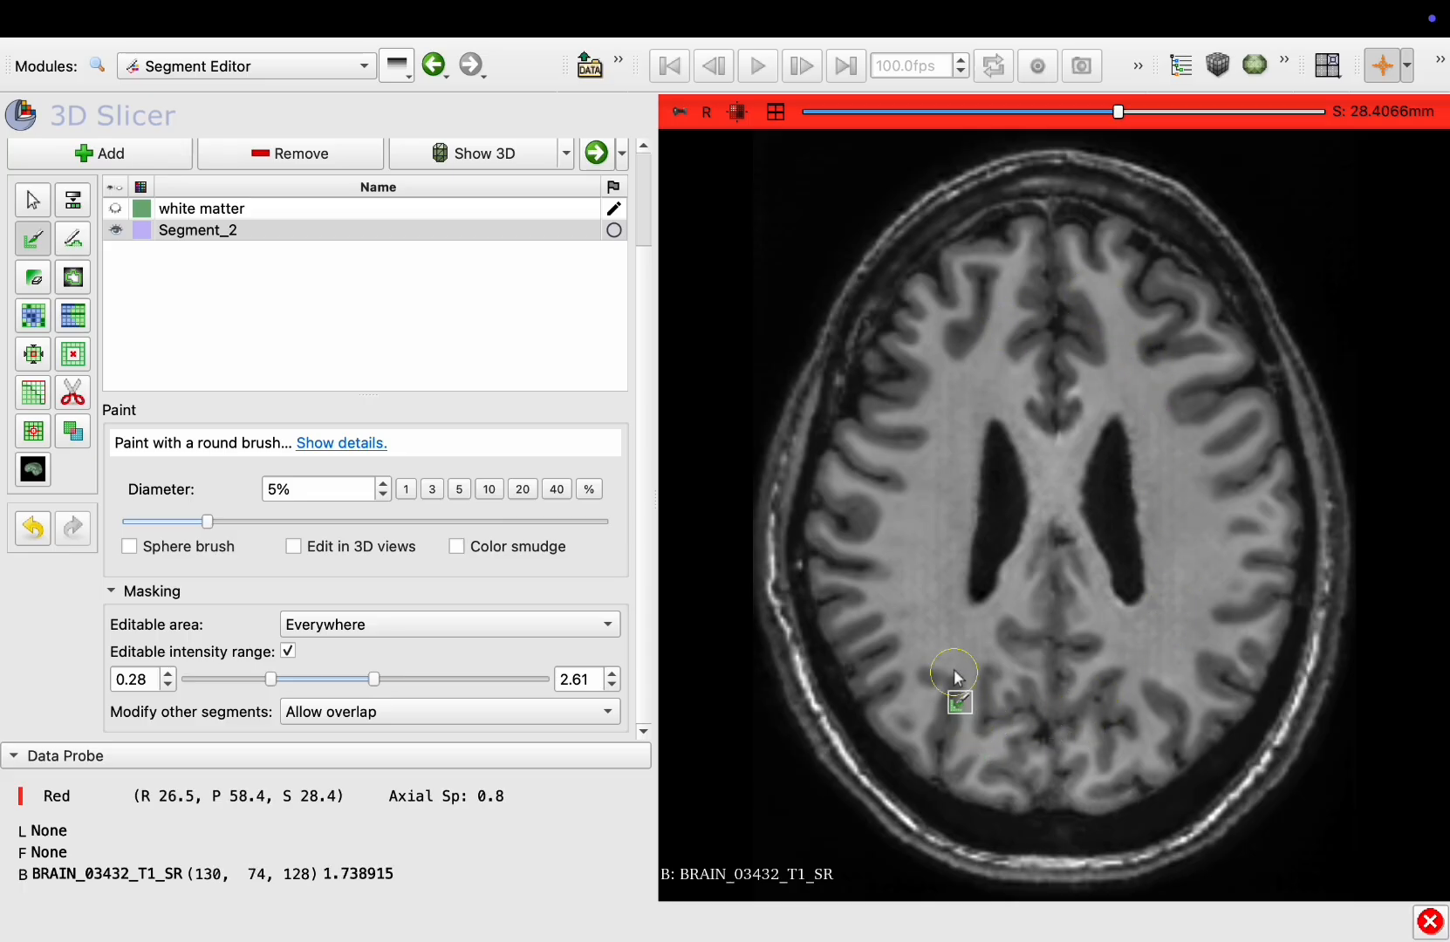
# Paint Segment_2 over the gray matter across several axial slices, limited by the intensity mask
pyautogui.moveTo(957, 676)
pyautogui.mouseDown()
pyautogui.moveTo(1029, 690)
pyautogui.moveTo(1214, 527)
pyautogui.moveTo(1106, 323)
pyautogui.moveTo(931, 436)
pyautogui.moveTo(944, 654)
pyautogui.mouseUp()
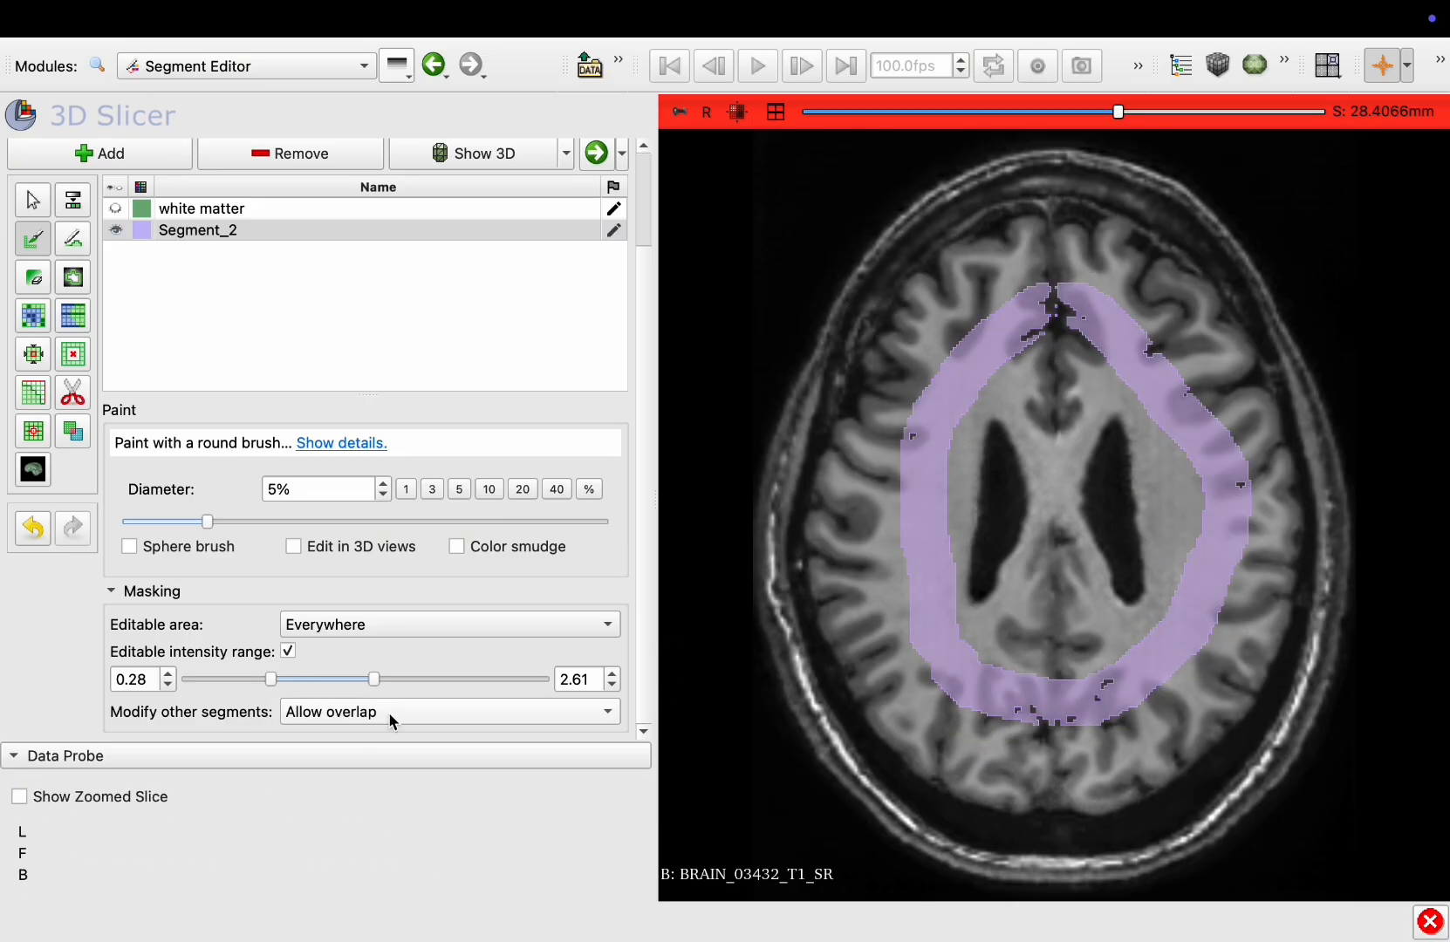
pyautogui.scroll(-12, 916, 567)
pyautogui.moveTo(1051, 247)
pyautogui.mouseDown()
pyautogui.moveTo(938, 340)
pyautogui.moveTo(1161, 720)
pyautogui.mouseUp()
pyautogui.scroll(-15, 1064, 274)
pyautogui.moveTo(1084, 298)
pyautogui.mouseDown()
pyautogui.moveTo(929, 527)
pyautogui.moveTo(1230, 689)
pyautogui.mouseUp()
pyautogui.scroll(-18, 1082, 292)
pyautogui.moveTo(1113, 262)
pyautogui.mouseDown()
pyautogui.moveTo(935, 583)
pyautogui.moveTo(1280, 563)
pyautogui.moveTo(1124, 267)
pyautogui.mouseUp()
pyautogui.scroll(-13, 1155, 297)
pyautogui.moveTo(1190, 513)
pyautogui.mouseDown()
pyautogui.moveTo(1007, 426)
pyautogui.moveTo(915, 524)
pyautogui.mouseUp()
pyautogui.scroll(-18, 1069, 646)
pyautogui.moveTo(892, 458); pyautogui.dragTo(970, 421)
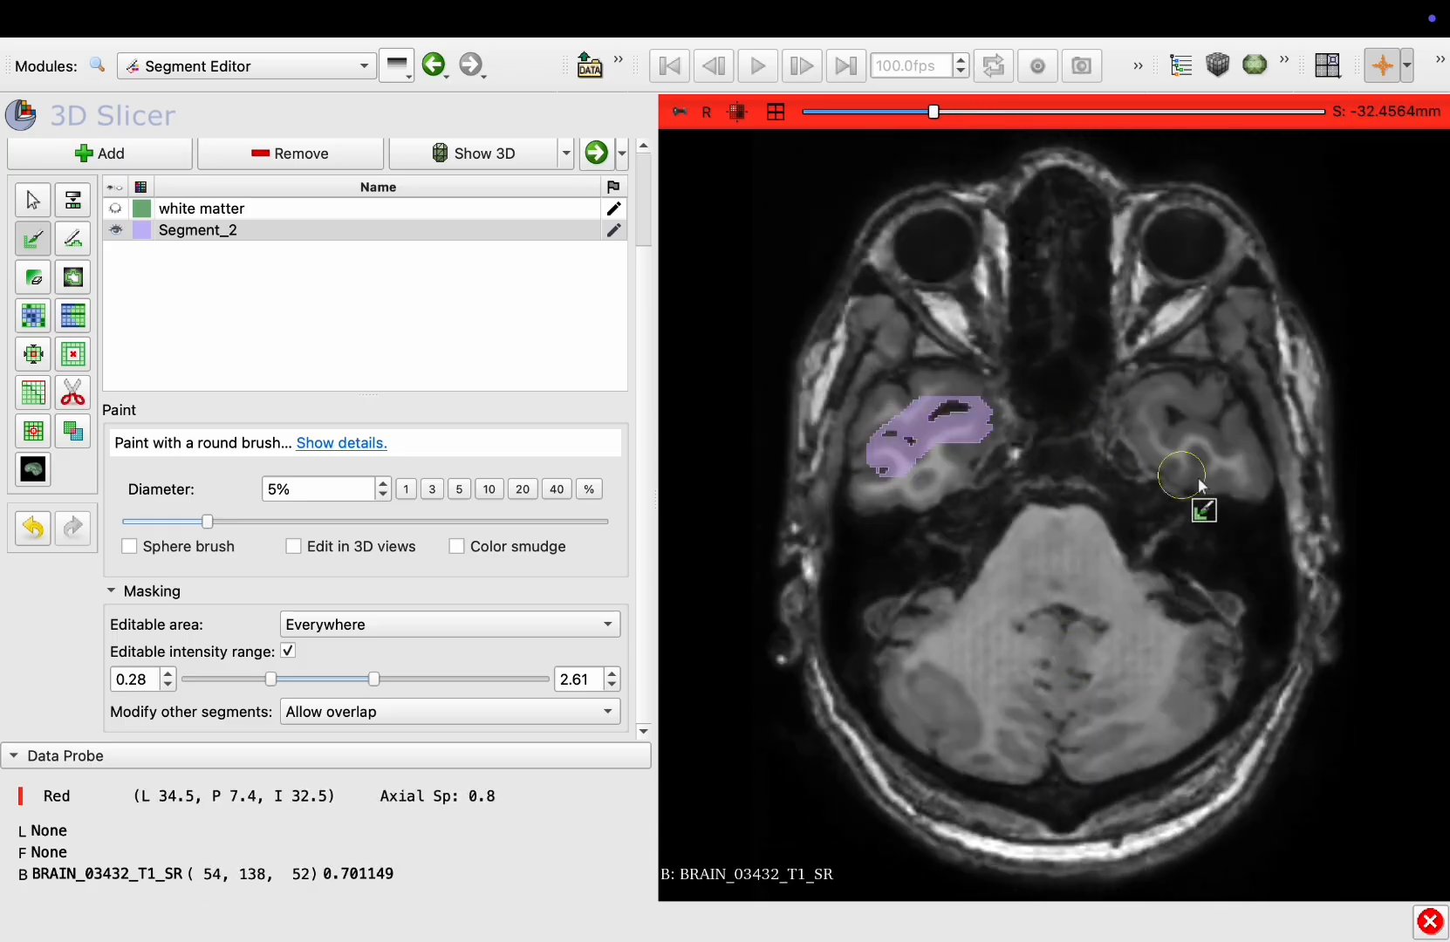
pyautogui.moveTo(1198, 459); pyautogui.dragTo(1167, 428)
pyautogui.scroll(20, 1131, 523)
pyautogui.scroll(20, 936, 309)
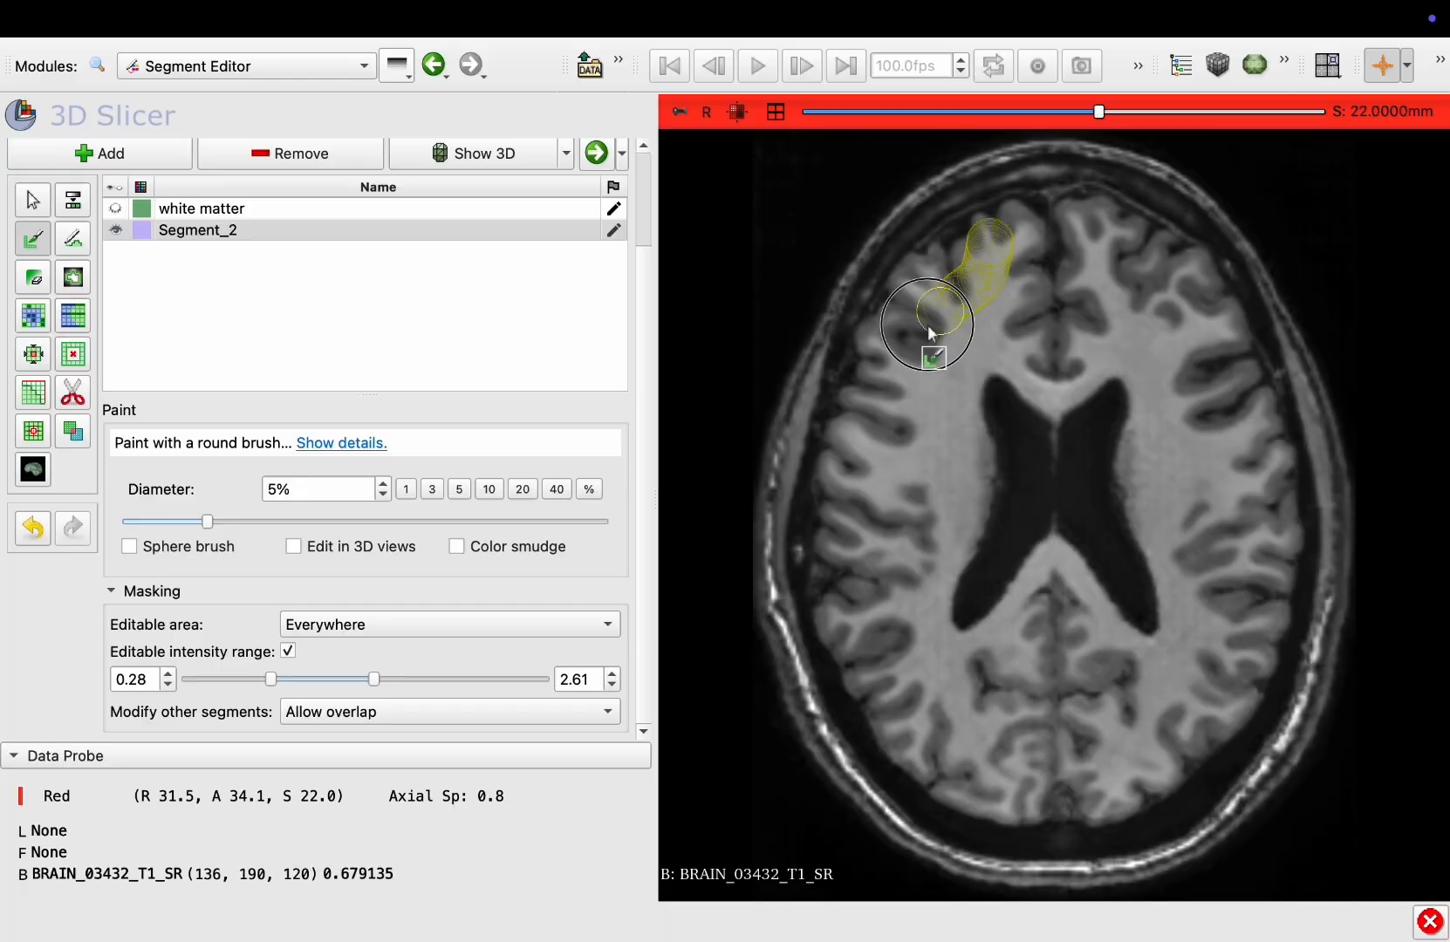
pyautogui.moveTo(930, 331)
pyautogui.mouseDown()
pyautogui.moveTo(935, 687)
pyautogui.moveTo(1220, 615)
pyautogui.moveTo(1027, 266)
pyautogui.moveTo(922, 382)
pyautogui.moveTo(977, 738)
pyautogui.moveTo(1213, 508)
pyautogui.moveTo(1055, 273)
pyautogui.mouseUp()
pyautogui.scroll(-11, 1026, 263)
pyautogui.scroll(-3, 1055, 273)
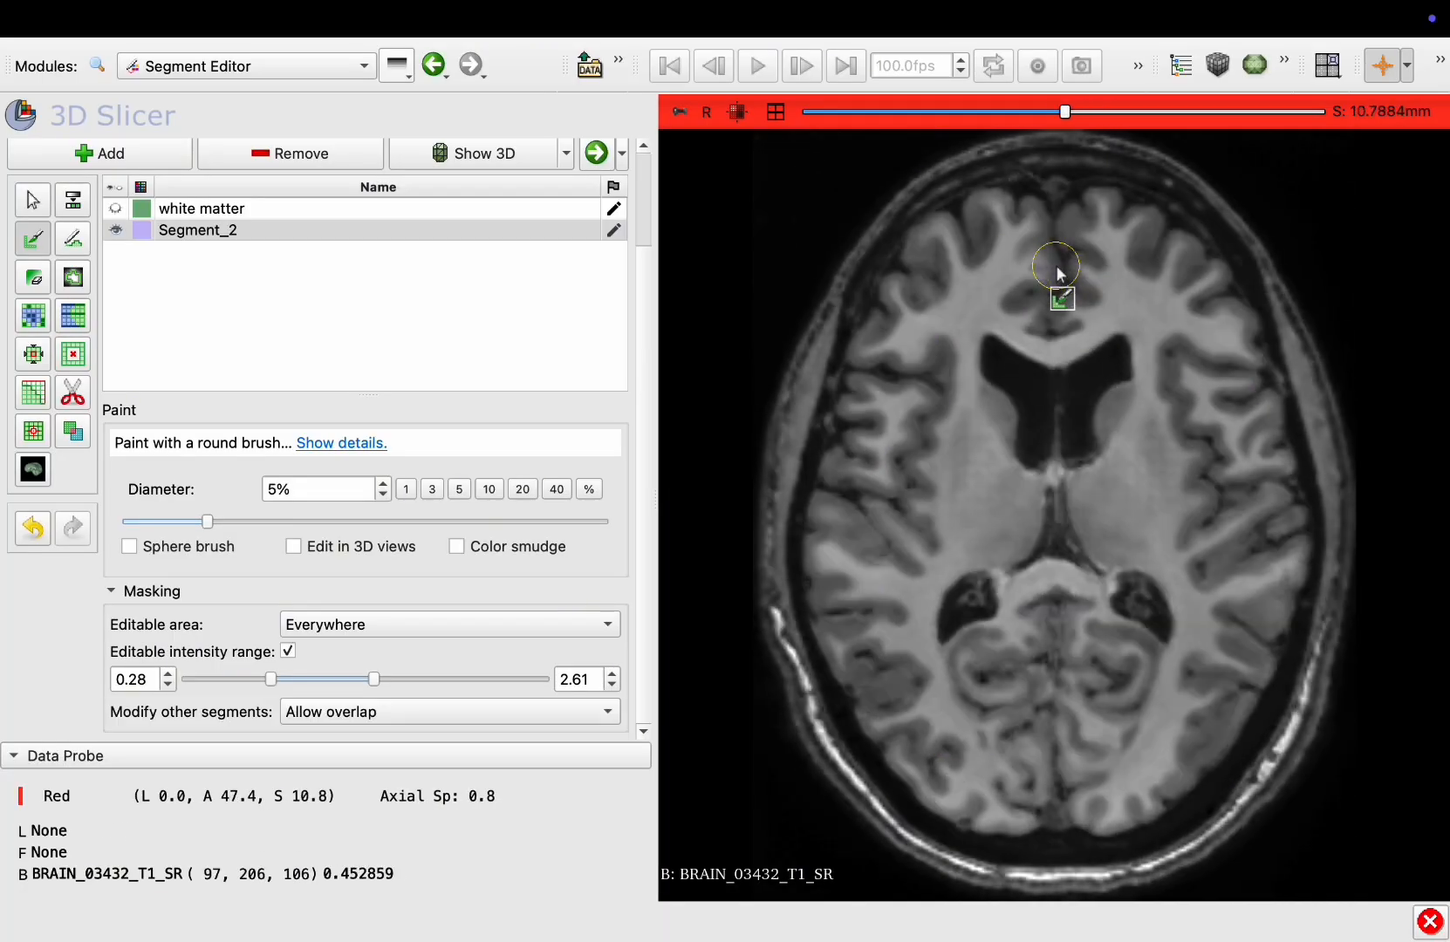
pyautogui.scroll(20, 1057, 273)
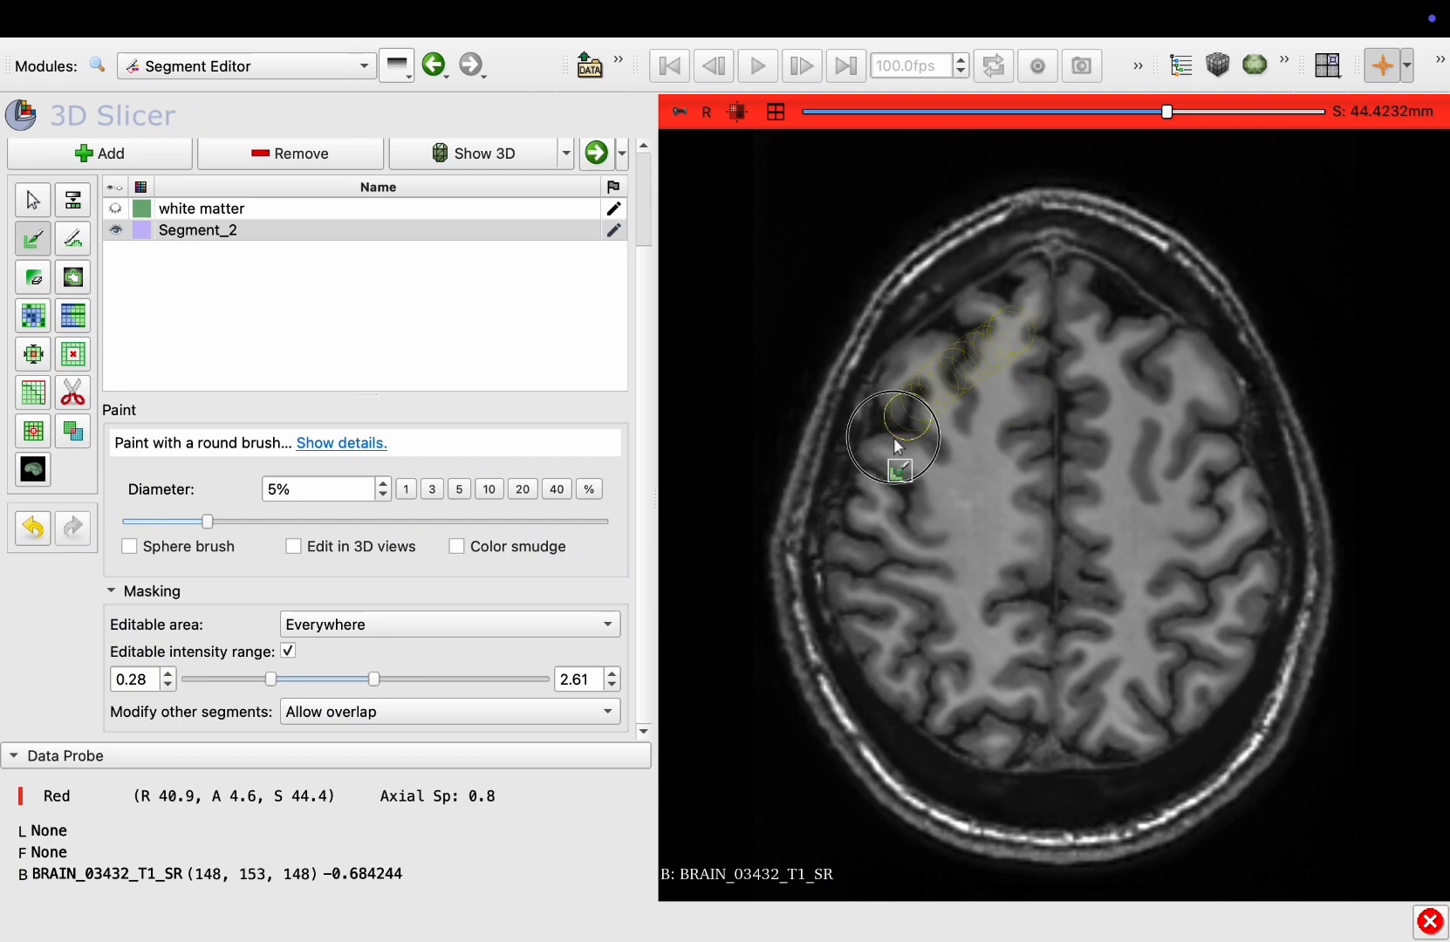
pyautogui.moveTo(897, 446)
pyautogui.mouseDown()
pyautogui.moveTo(993, 696)
pyautogui.moveTo(1162, 518)
pyautogui.moveTo(1088, 366)
pyautogui.mouseUp()
pyautogui.scroll(20, 1088, 366)
pyautogui.moveTo(1022, 423)
pyautogui.mouseDown()
pyautogui.moveTo(986, 487)
pyautogui.moveTo(1086, 480)
pyautogui.mouseUp()
# Switch to a single coronal view and paint Segment_2 over the gray matter across several coronal slices
pyautogui.click(776, 111)
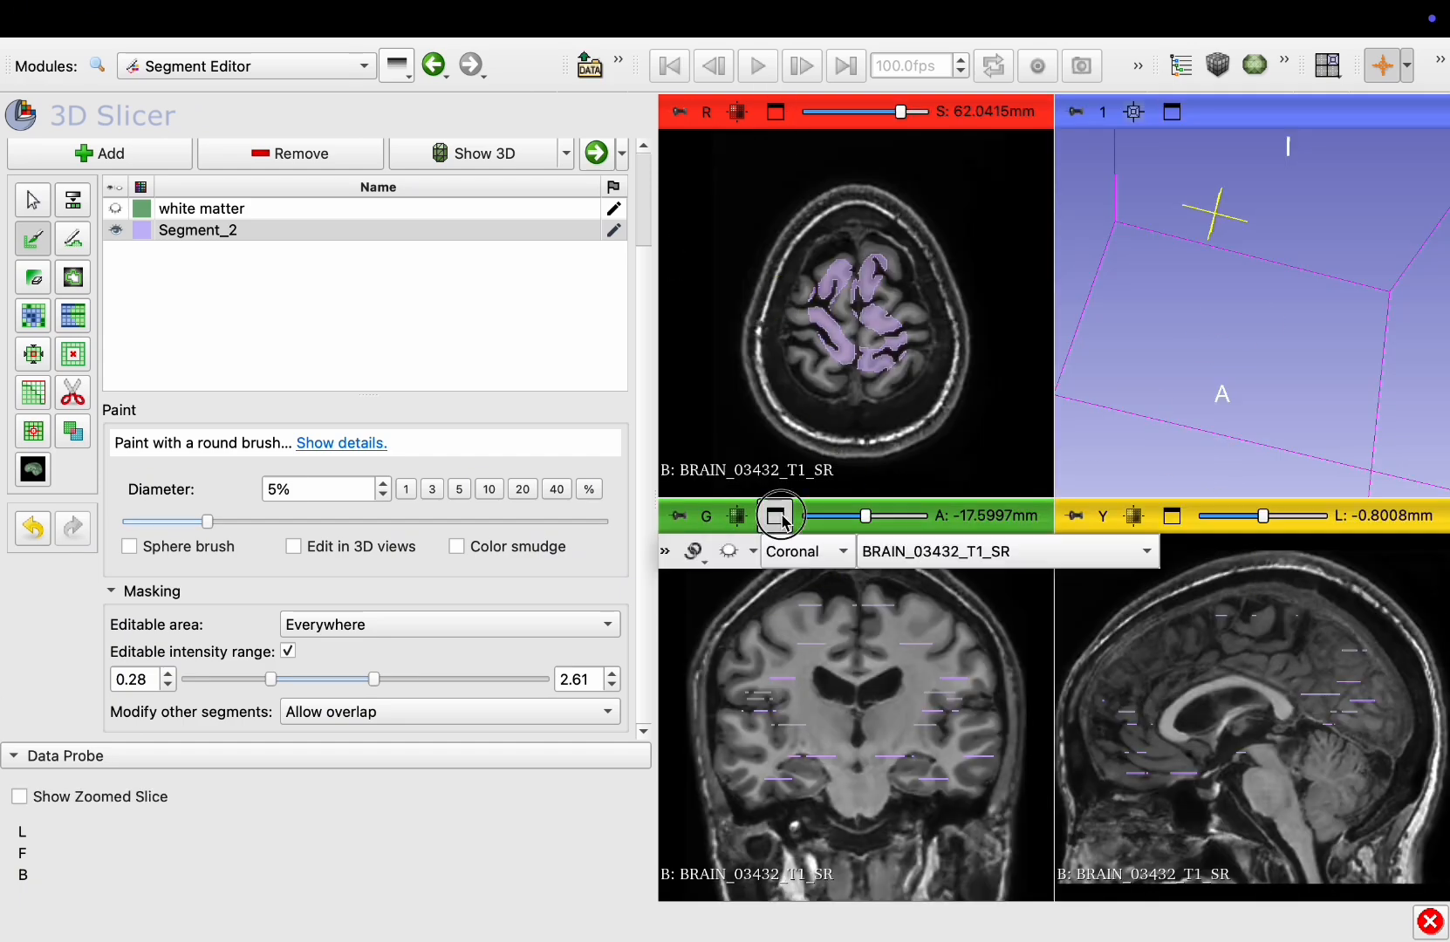
pyautogui.click(776, 517)
pyautogui.moveTo(1204, 628)
pyautogui.mouseDown()
pyautogui.moveTo(1307, 586)
pyautogui.moveTo(1105, 348)
pyautogui.moveTo(994, 335)
pyautogui.moveTo(1002, 582)
pyautogui.moveTo(851, 471)
pyautogui.moveTo(938, 391)
pyautogui.moveTo(1215, 445)
pyautogui.moveTo(1233, 583)
pyautogui.moveTo(1220, 421)
pyautogui.moveTo(1035, 410)
pyautogui.moveTo(867, 566)
pyautogui.moveTo(990, 450)
pyautogui.moveTo(1208, 476)
pyautogui.moveTo(1243, 443)
pyautogui.moveTo(1202, 504)
pyautogui.mouseUp()
pyautogui.scroll(-20, 857, 440)
pyautogui.scroll(-16, 1126, 528)
pyautogui.scroll(-16, 909, 402)
pyautogui.scroll(-16, 1221, 471)
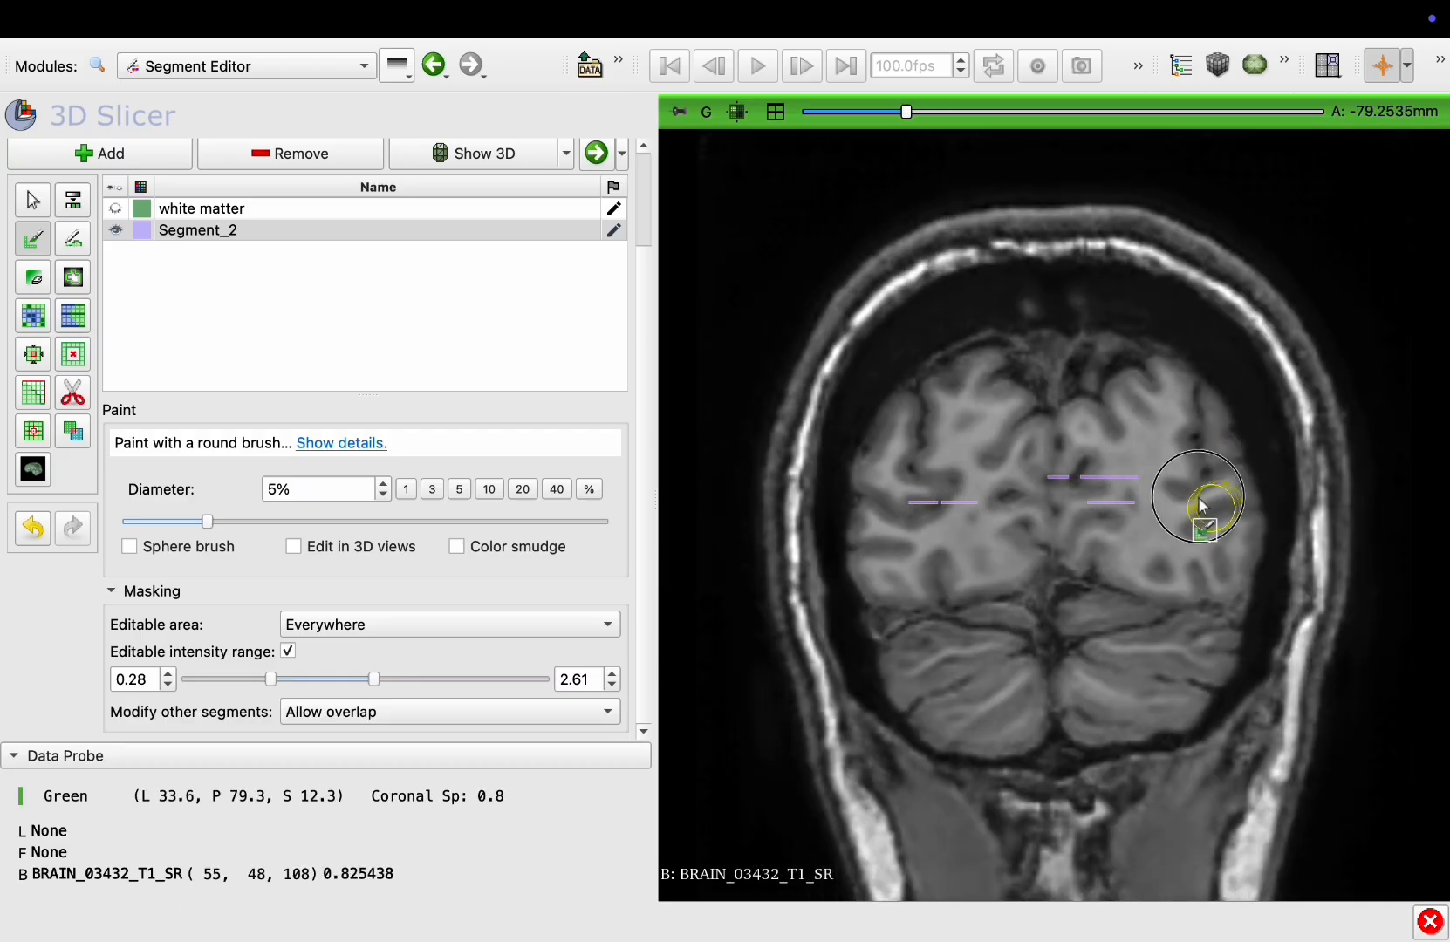
pyautogui.moveTo(1003, 430); pyautogui.dragTo(920, 524)
pyautogui.scroll(-7, 1088, 520)
pyautogui.moveTo(1169, 528); pyautogui.dragTo(1150, 475)
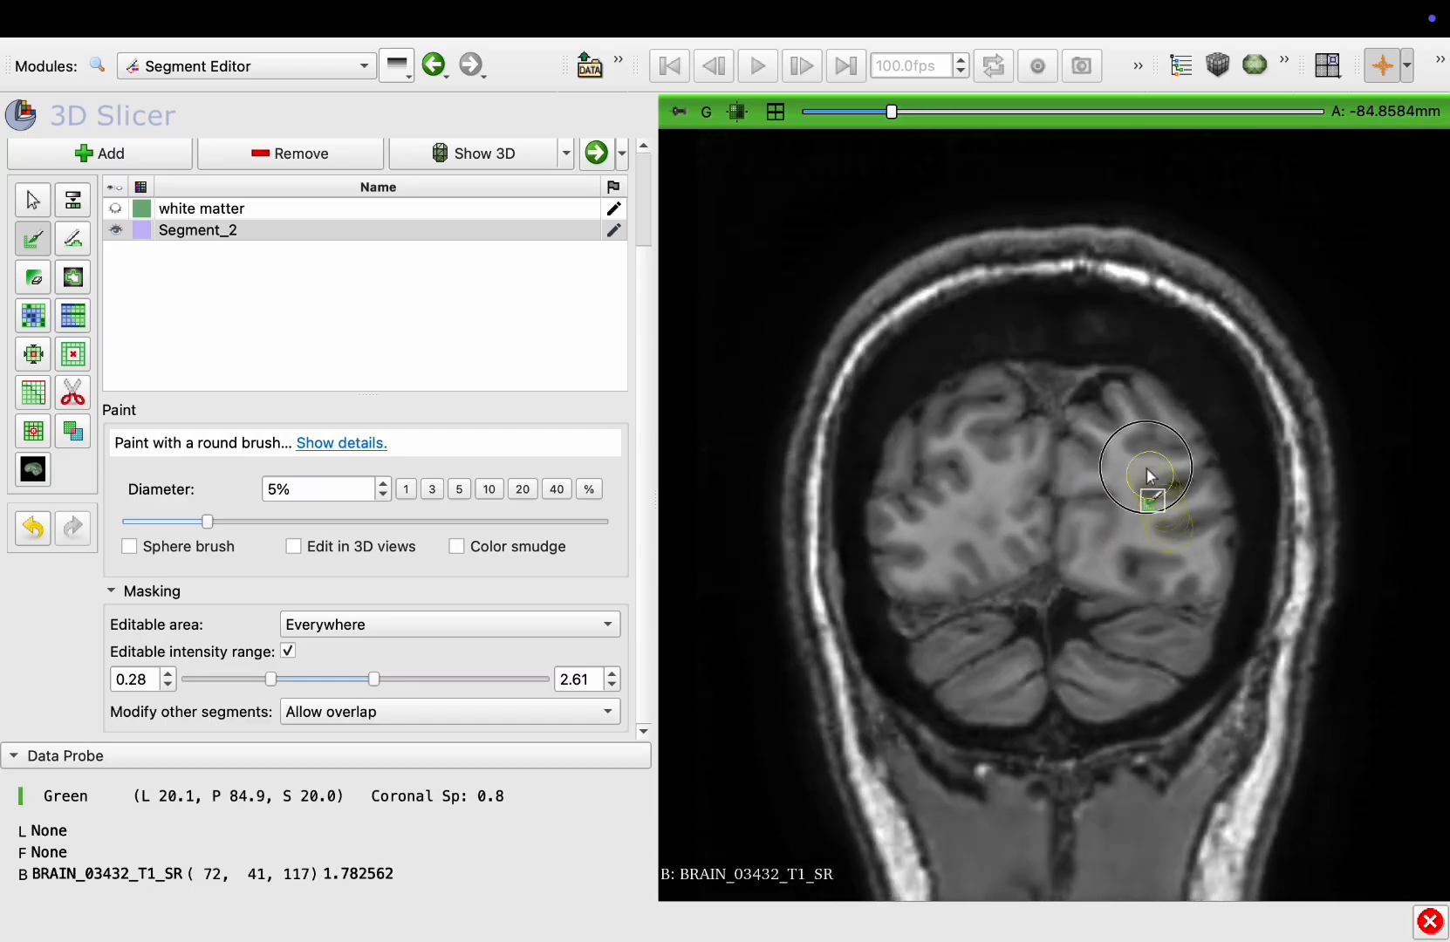
pyautogui.moveTo(951, 543); pyautogui.dragTo(947, 548)
pyautogui.scroll(20, 955, 532)
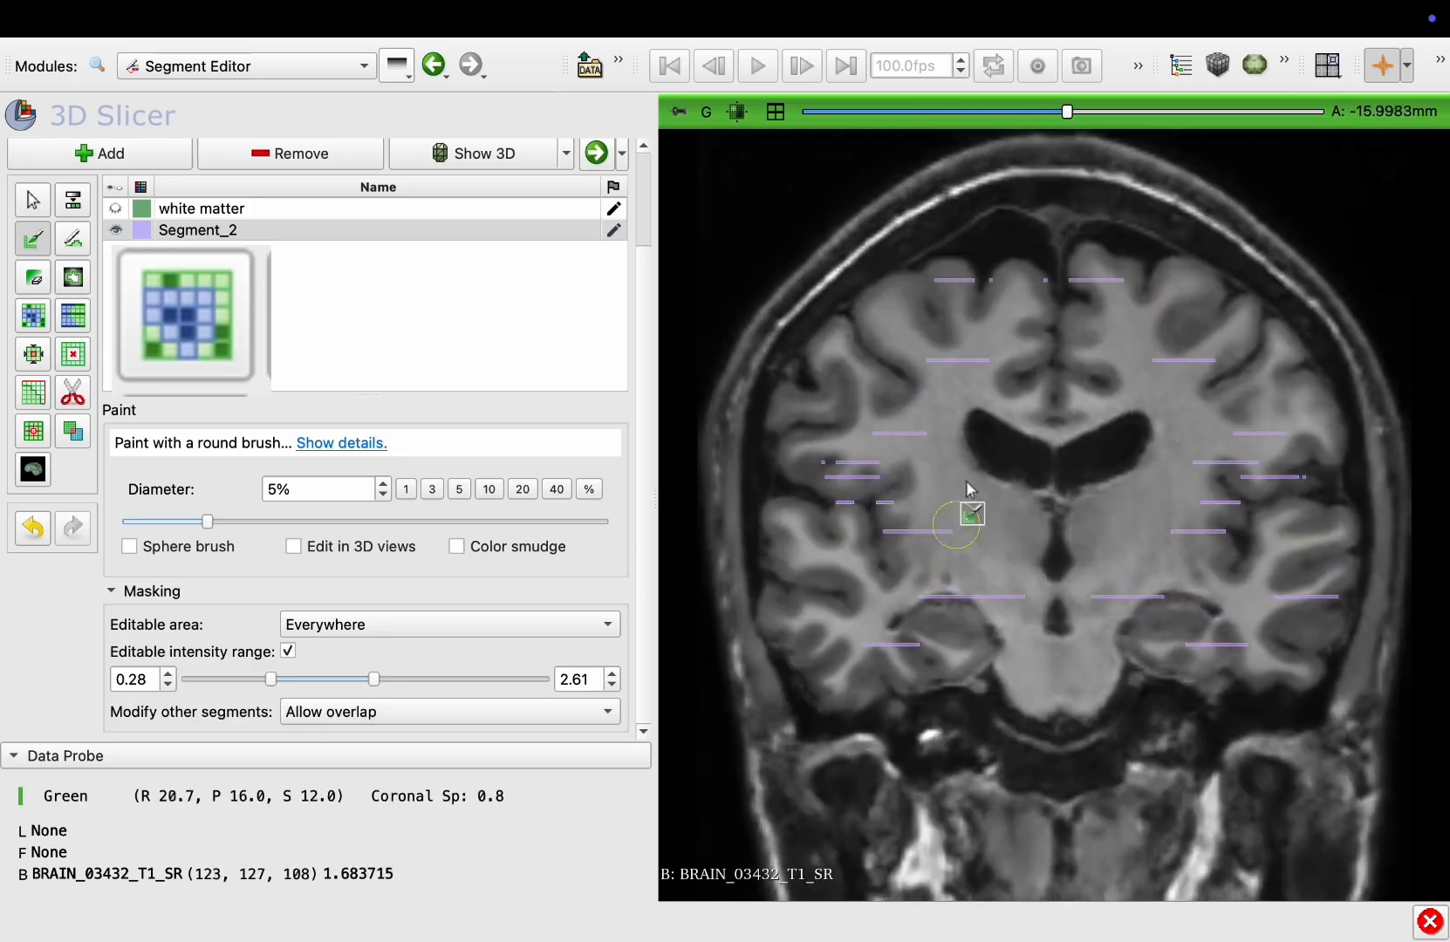
pyautogui.moveTo(969, 488)
pyautogui.mouseDown()
pyautogui.moveTo(867, 453)
pyautogui.moveTo(1084, 576)
pyautogui.moveTo(1282, 417)
pyautogui.mouseUp()
pyautogui.scroll(17, 1077, 325)
pyautogui.scroll(13, 1077, 325)
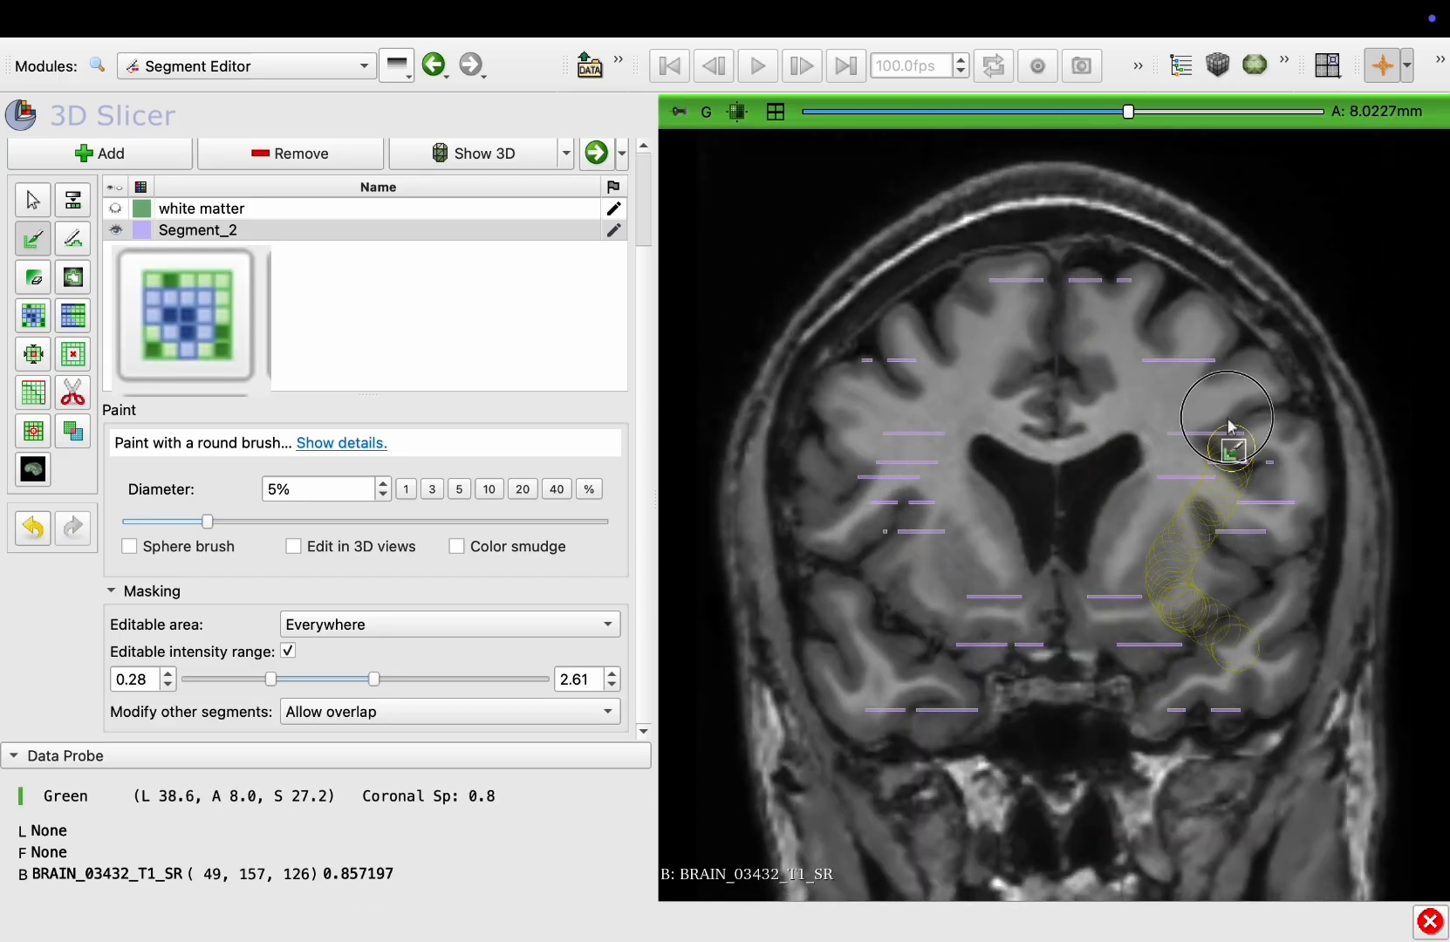
pyautogui.moveTo(949, 586); pyautogui.dragTo(953, 590)
pyautogui.scroll(20, 1139, 602)
pyautogui.moveTo(1139, 593); pyautogui.dragTo(1081, 362)
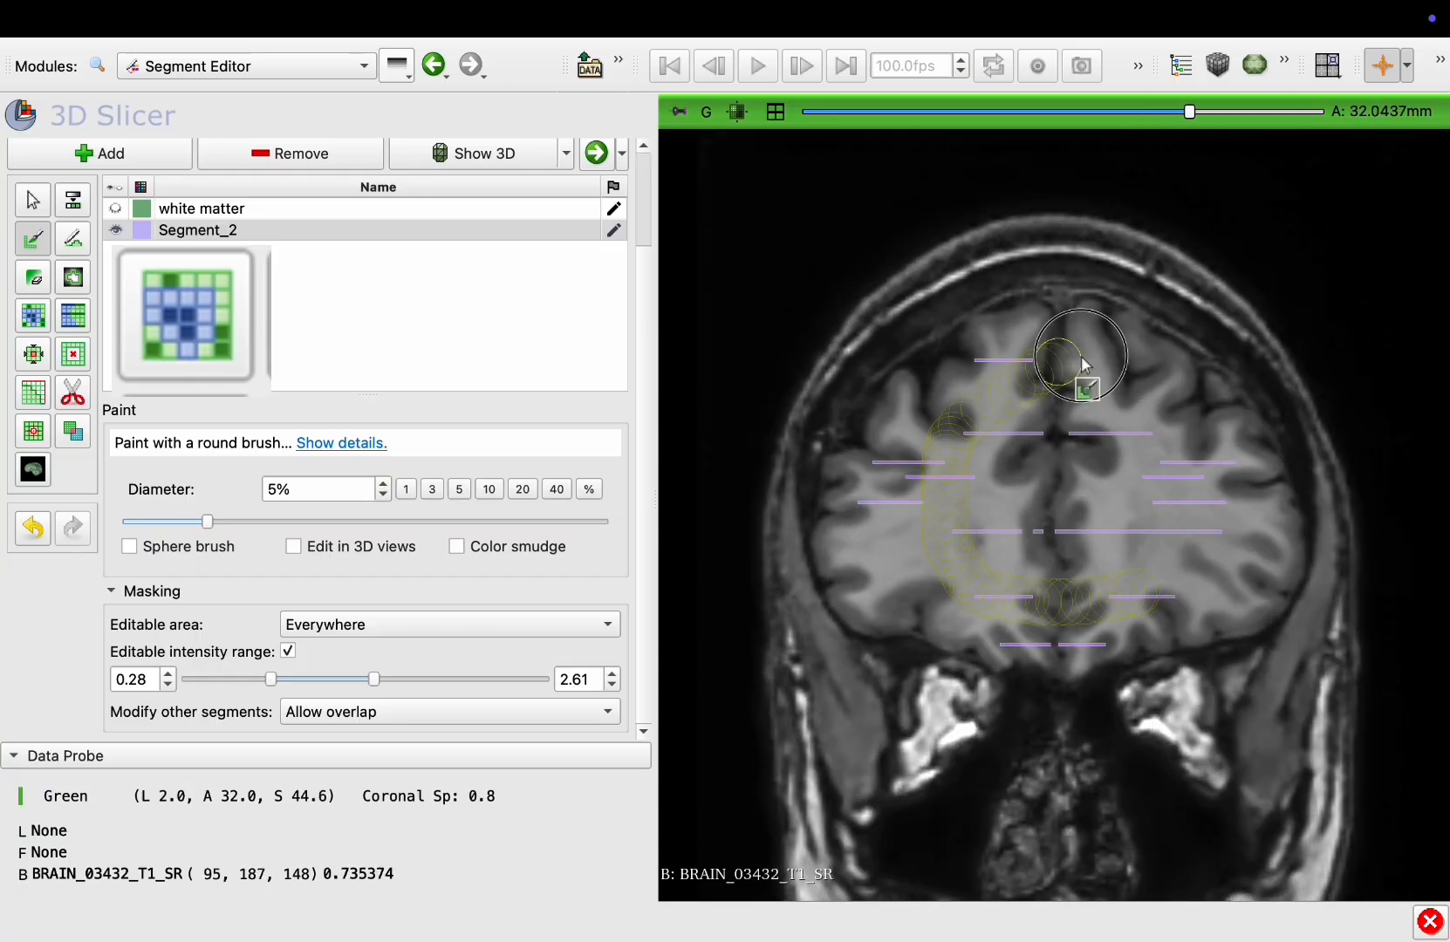
pyautogui.moveTo(909, 527); pyautogui.dragTo(908, 527)
pyautogui.scroll(20, 1110, 502)
pyautogui.moveTo(1208, 567); pyautogui.dragTo(1099, 459)
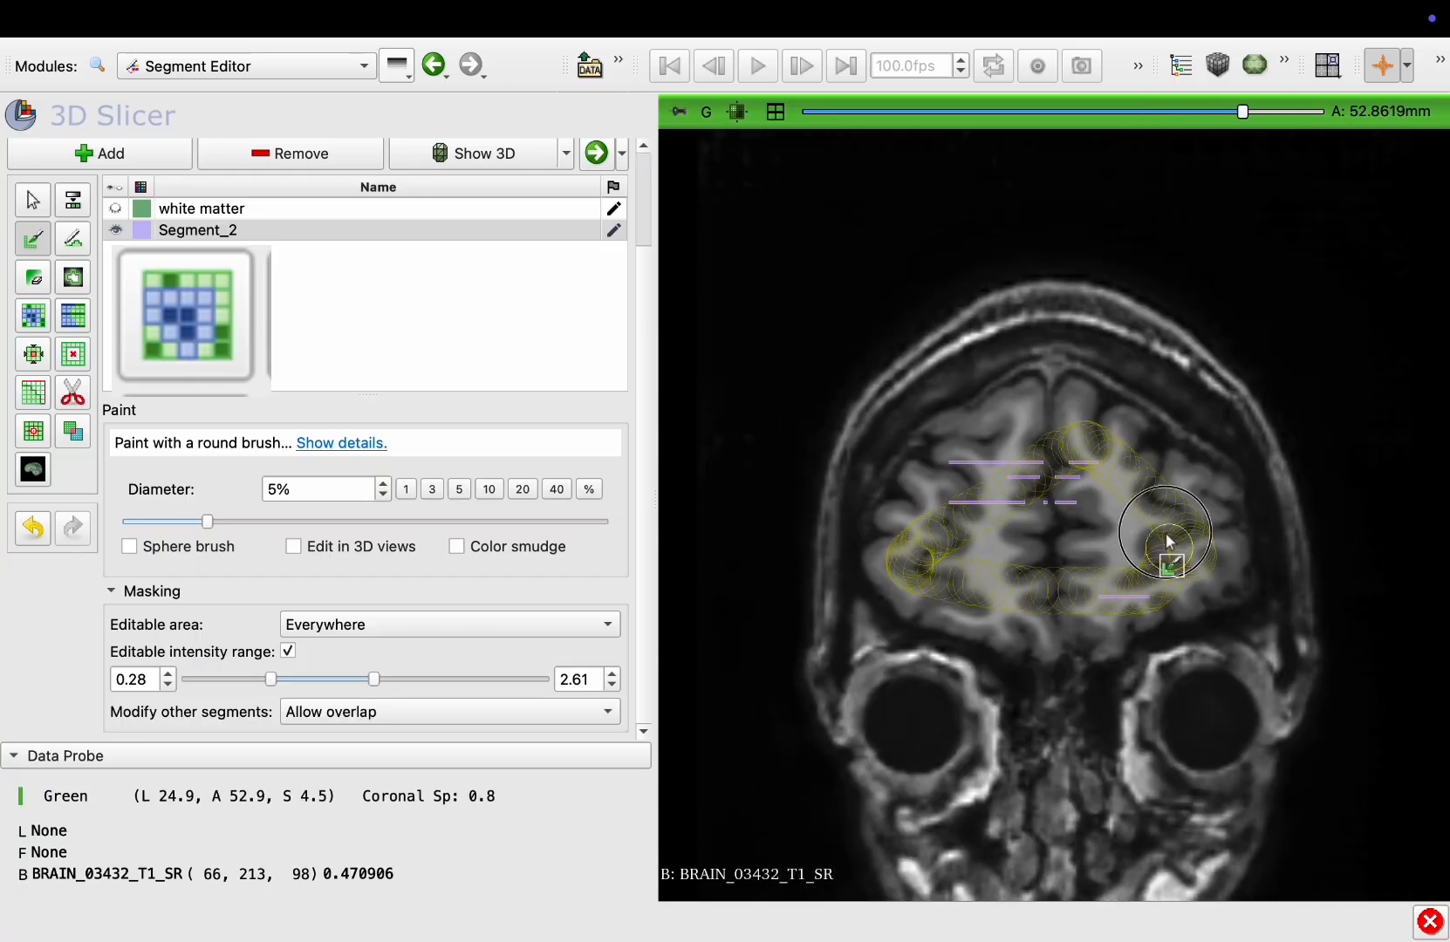
pyautogui.moveTo(1169, 541); pyautogui.dragTo(1169, 540)
pyautogui.scroll(19, 1025, 570)
# Switch to the sagittal view and paint Segment_2 over the gray matter across several sagittal slices
pyautogui.doubleClick(902, 282)
pyautogui.doubleClick(1171, 522)
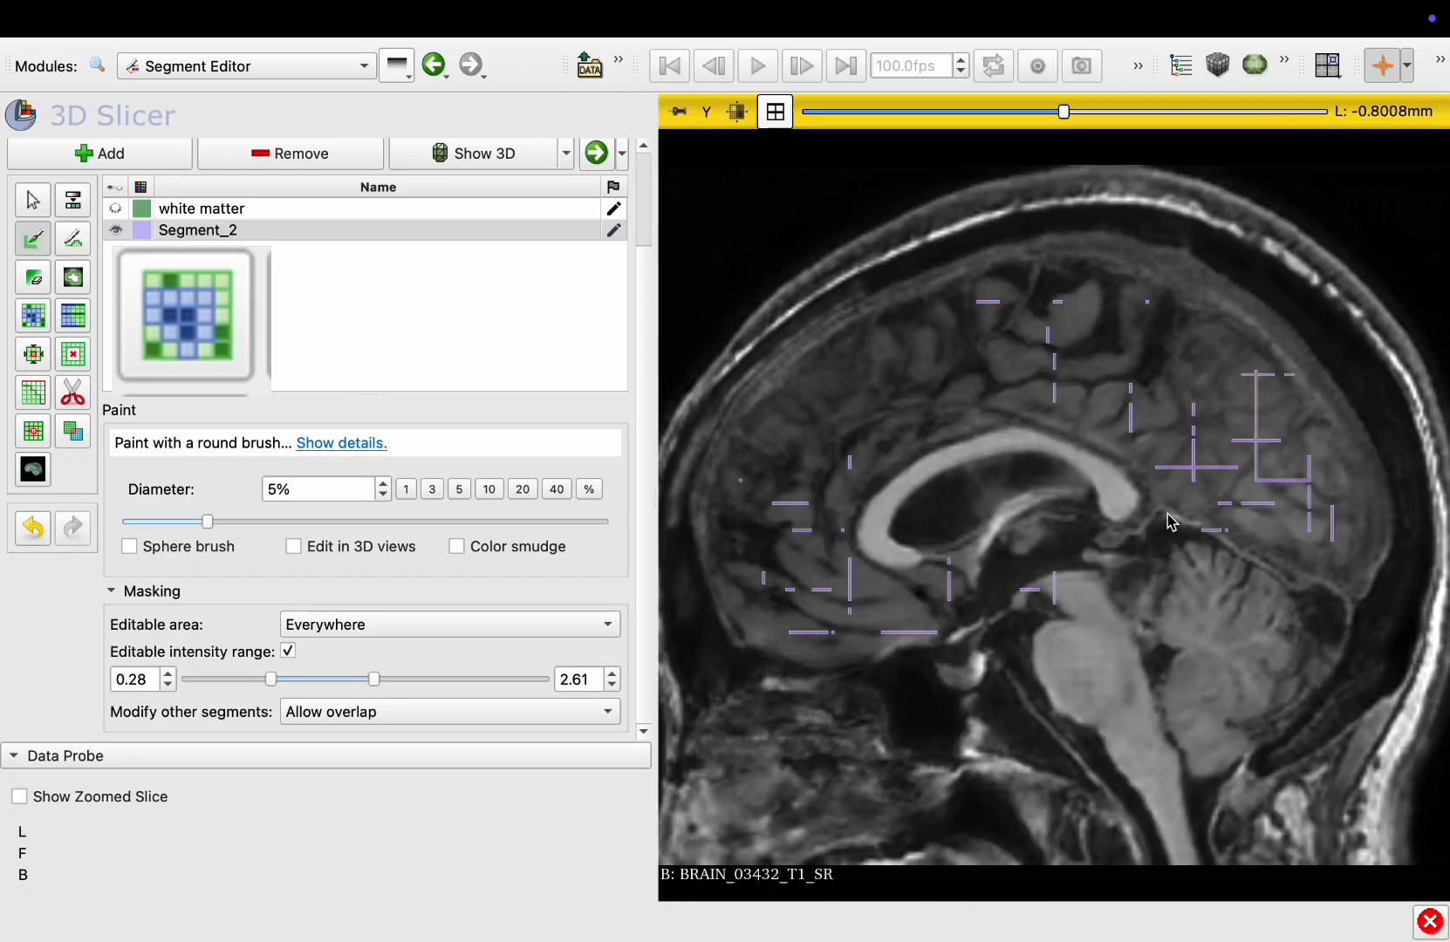
pyautogui.scroll(20, 1172, 522)
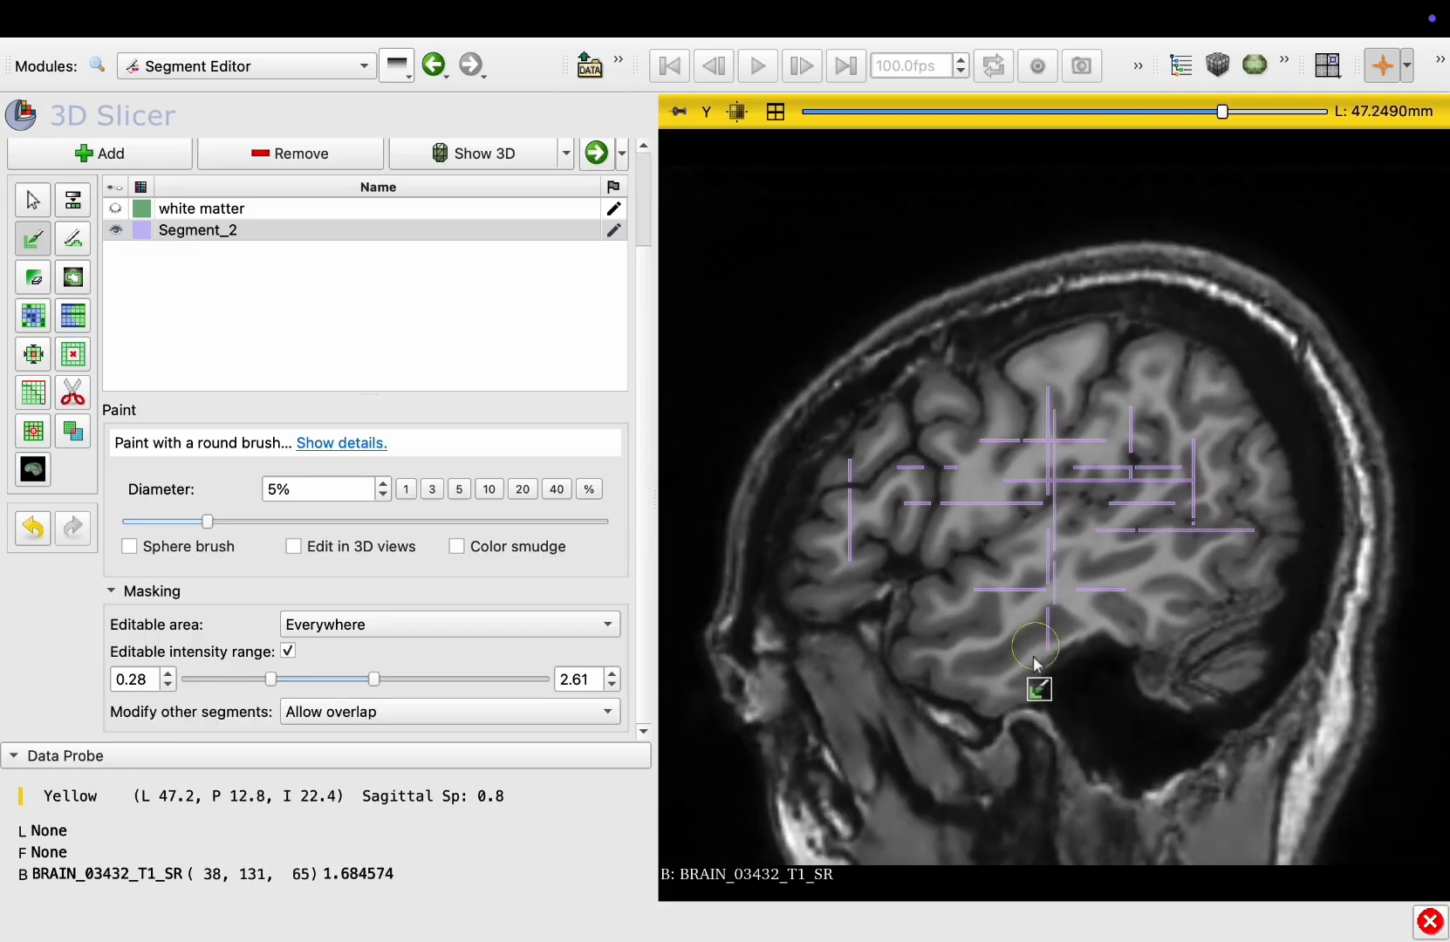
pyautogui.moveTo(1035, 661); pyautogui.dragTo(1228, 455)
pyautogui.scroll(-20, 1040, 623)
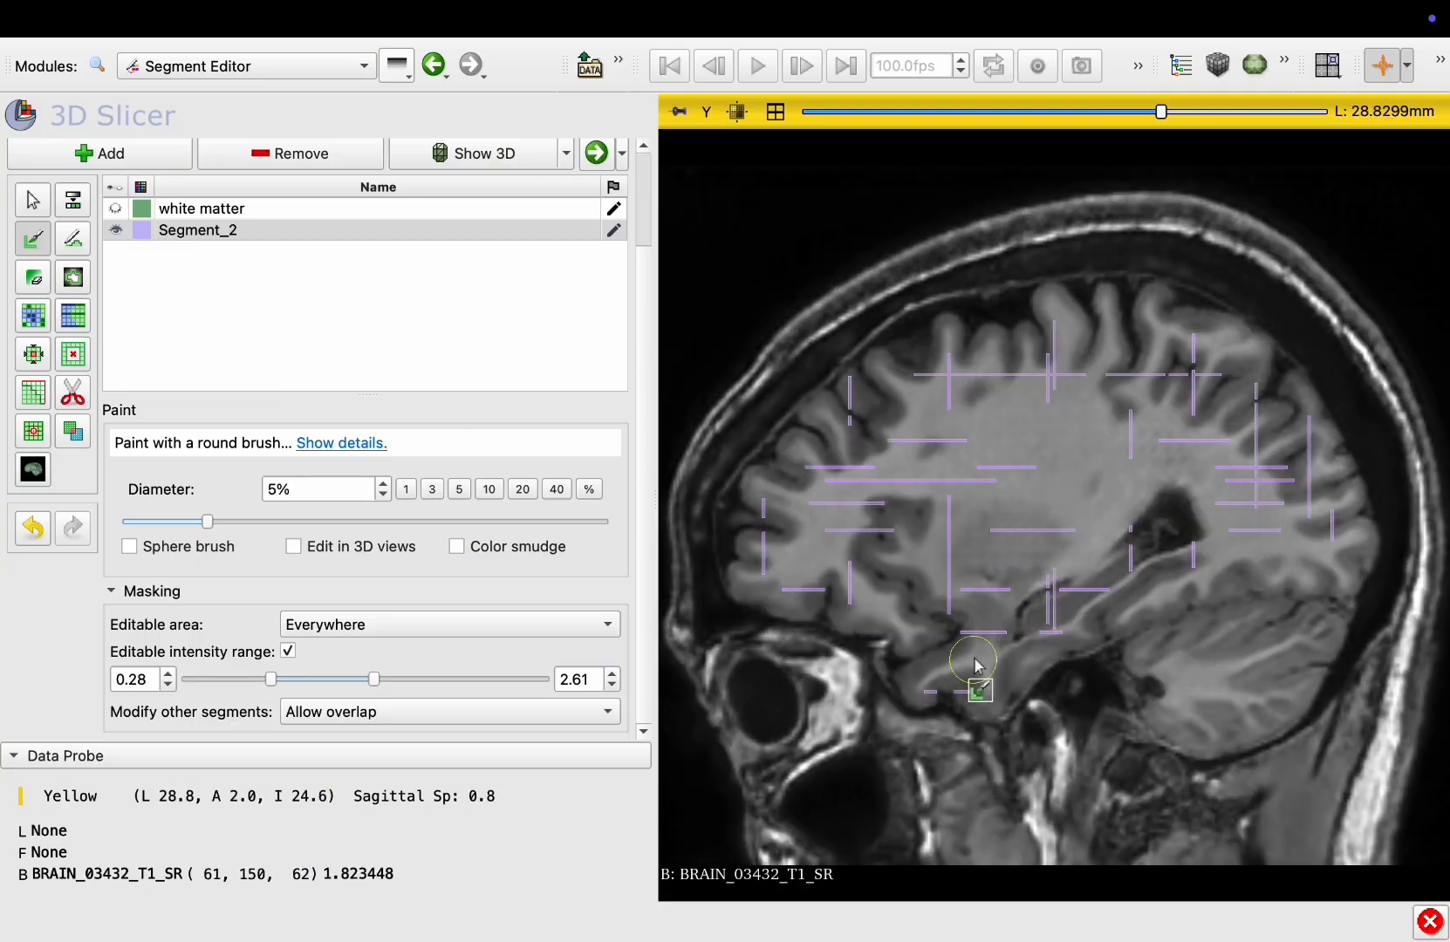
pyautogui.moveTo(1143, 422); pyautogui.dragTo(950, 462)
pyautogui.scroll(-18, 903, 474)
pyautogui.moveTo(924, 567); pyautogui.dragTo(1234, 522)
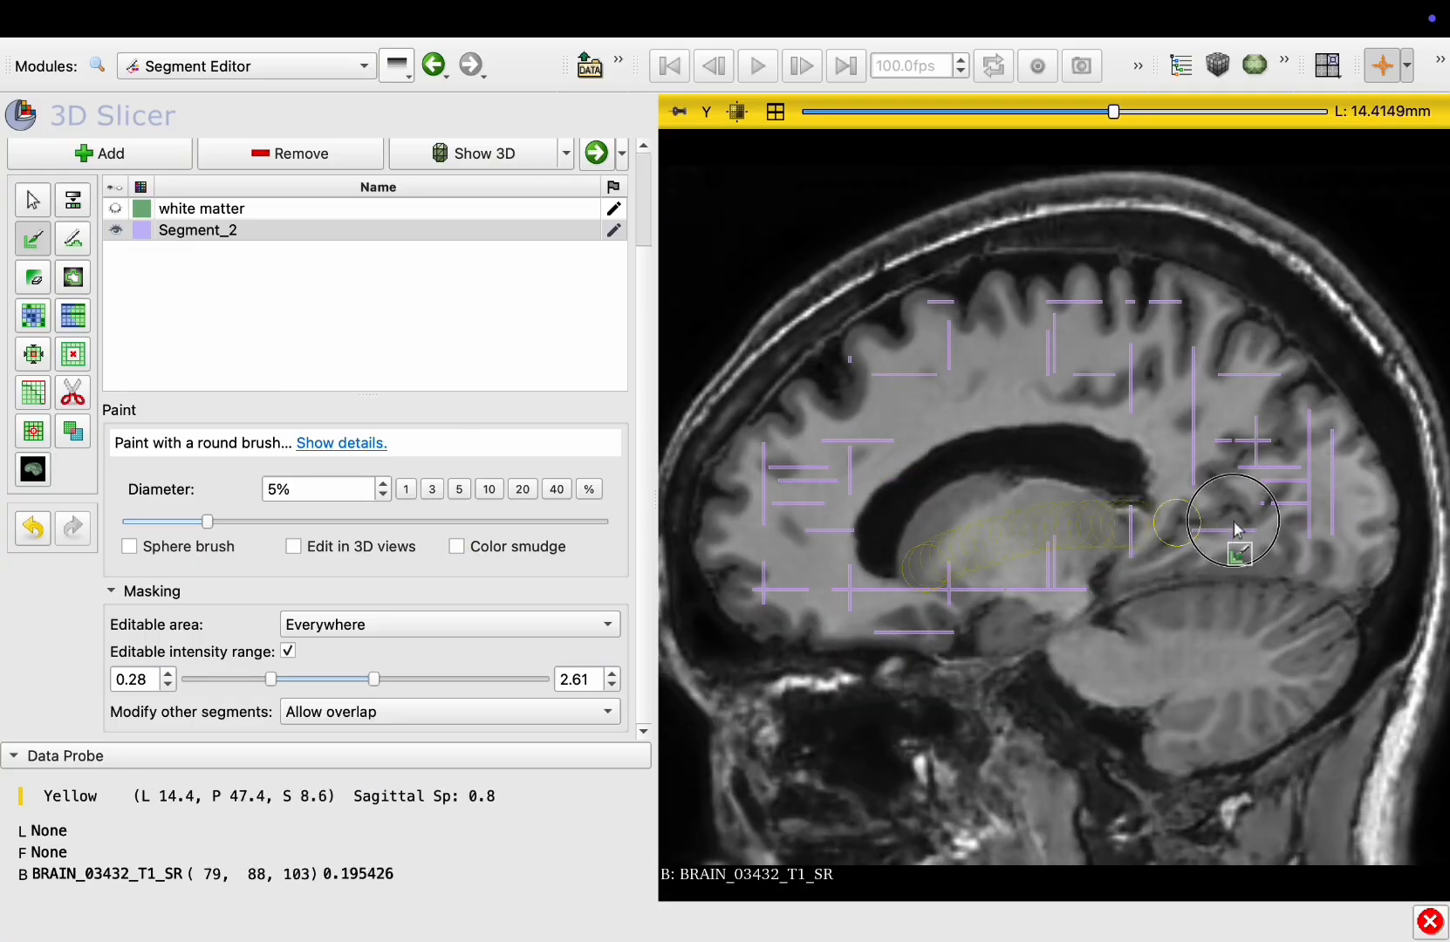
pyautogui.moveTo(851, 415); pyautogui.dragTo(864, 410)
pyautogui.scroll(-18, 977, 605)
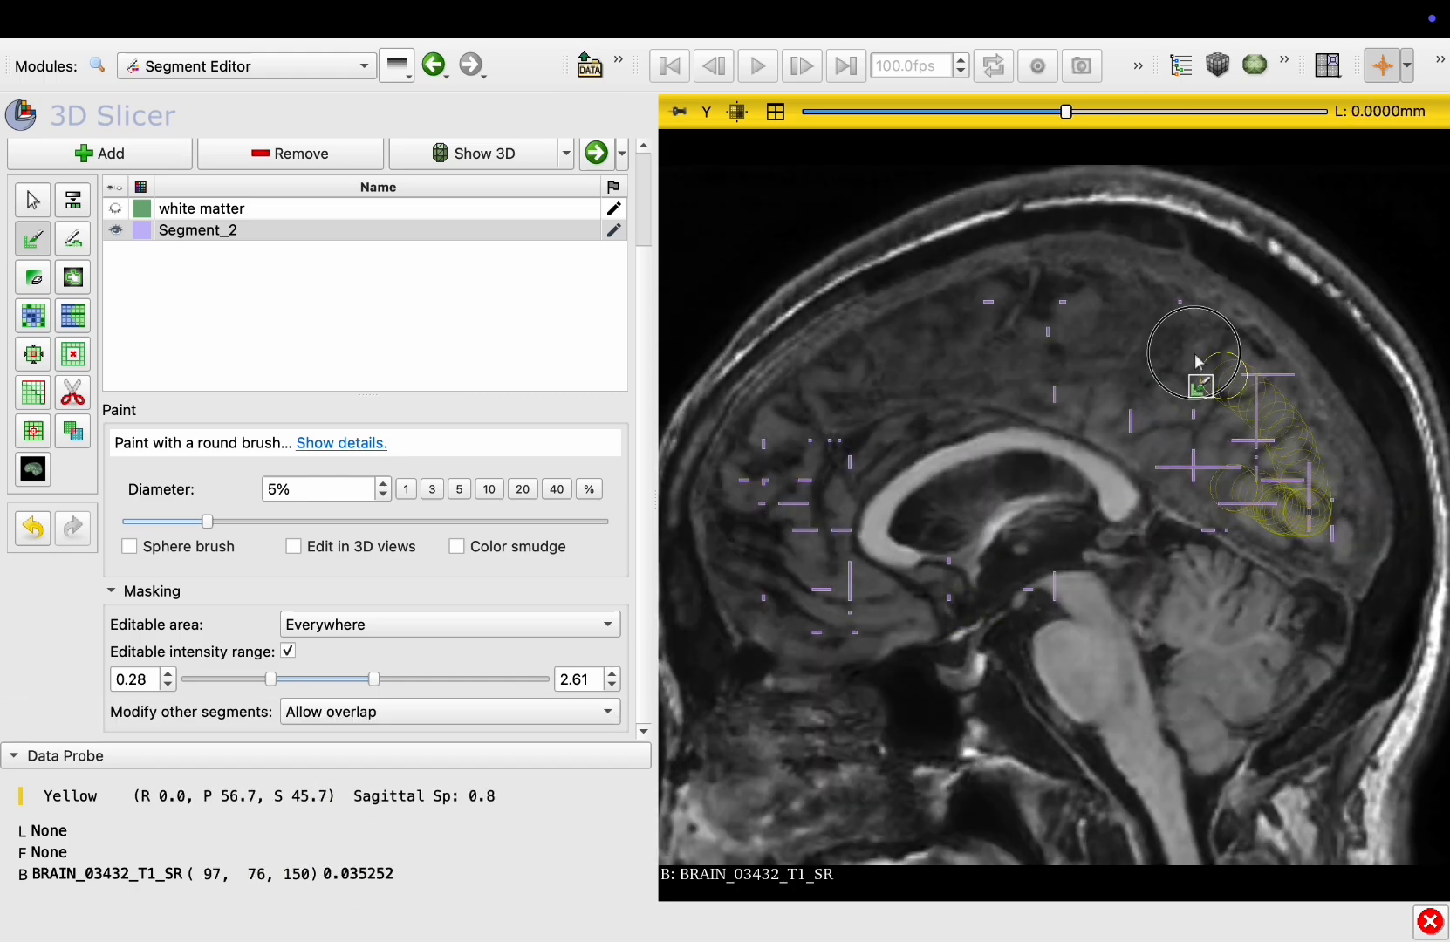
pyautogui.moveTo(1196, 361)
pyautogui.mouseDown()
pyautogui.moveTo(880, 621)
pyautogui.moveTo(1123, 443)
pyautogui.mouseUp()
pyautogui.scroll(-20, 1203, 484)
pyautogui.moveTo(1204, 484); pyautogui.dragTo(1276, 475)
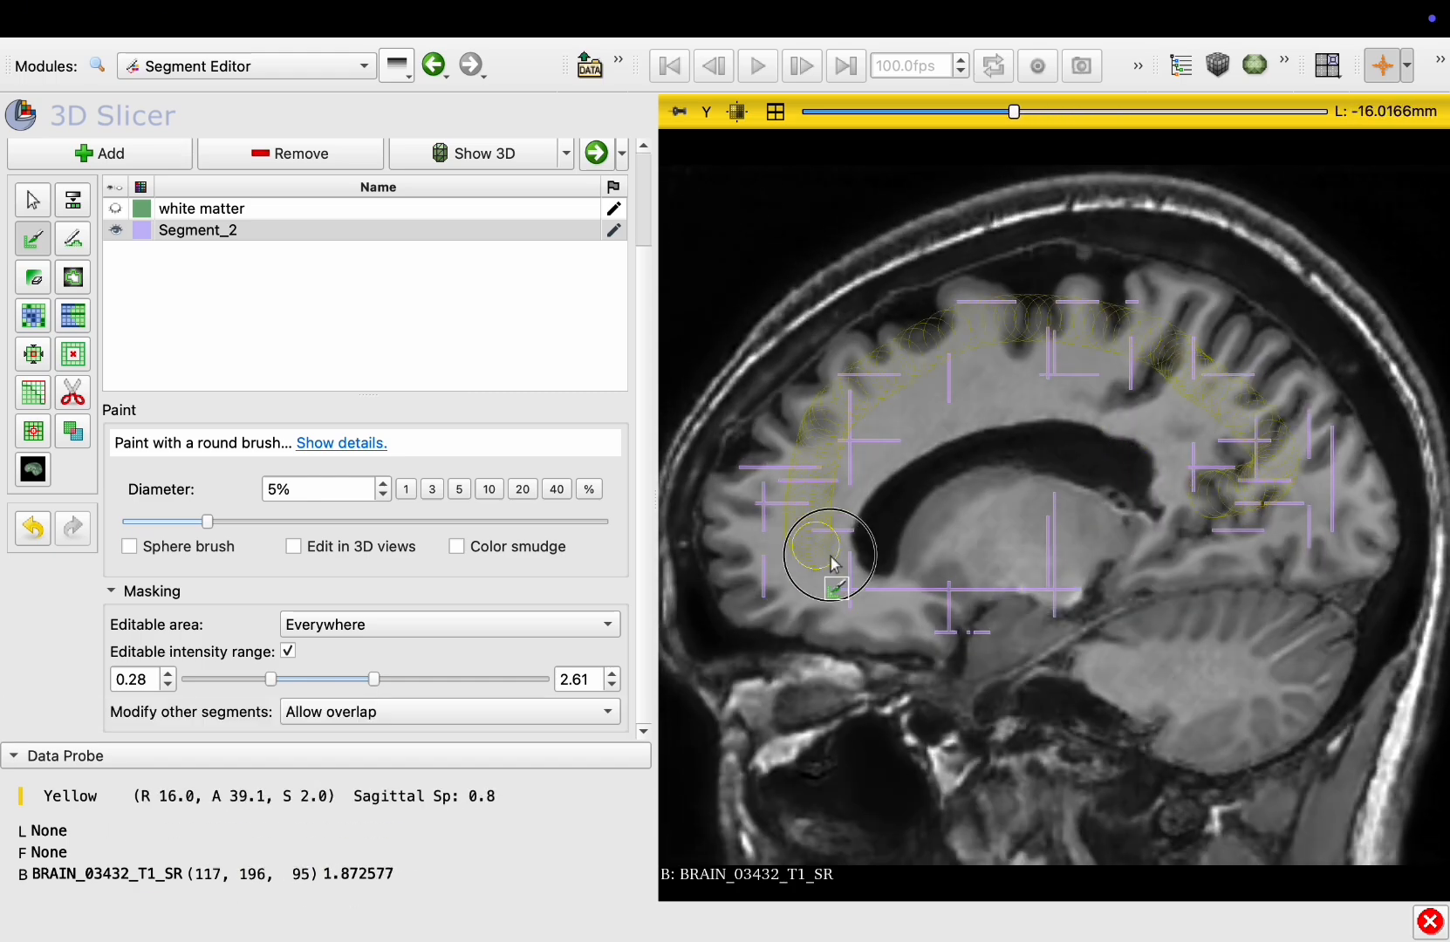
pyautogui.moveTo(1213, 426); pyautogui.dragTo(1208, 432)
pyautogui.scroll(-17, 935, 559)
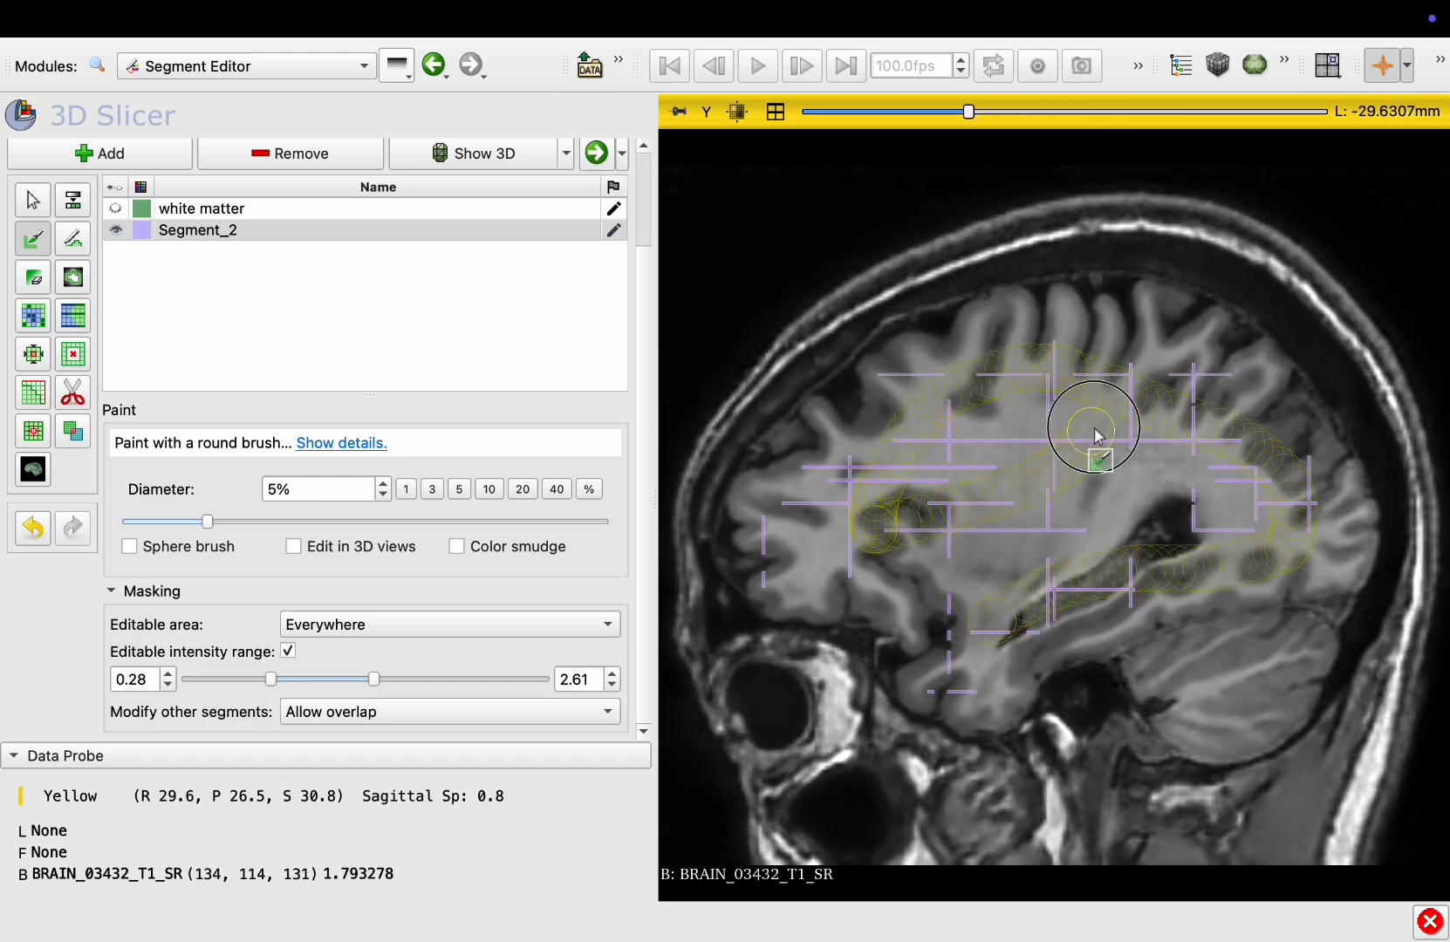
pyautogui.moveTo(1097, 435); pyautogui.dragTo(1095, 440)
pyautogui.scroll(-15, 1083, 596)
pyautogui.moveTo(1217, 529); pyautogui.dragTo(1214, 534)
pyautogui.scroll(-10, 1073, 611)
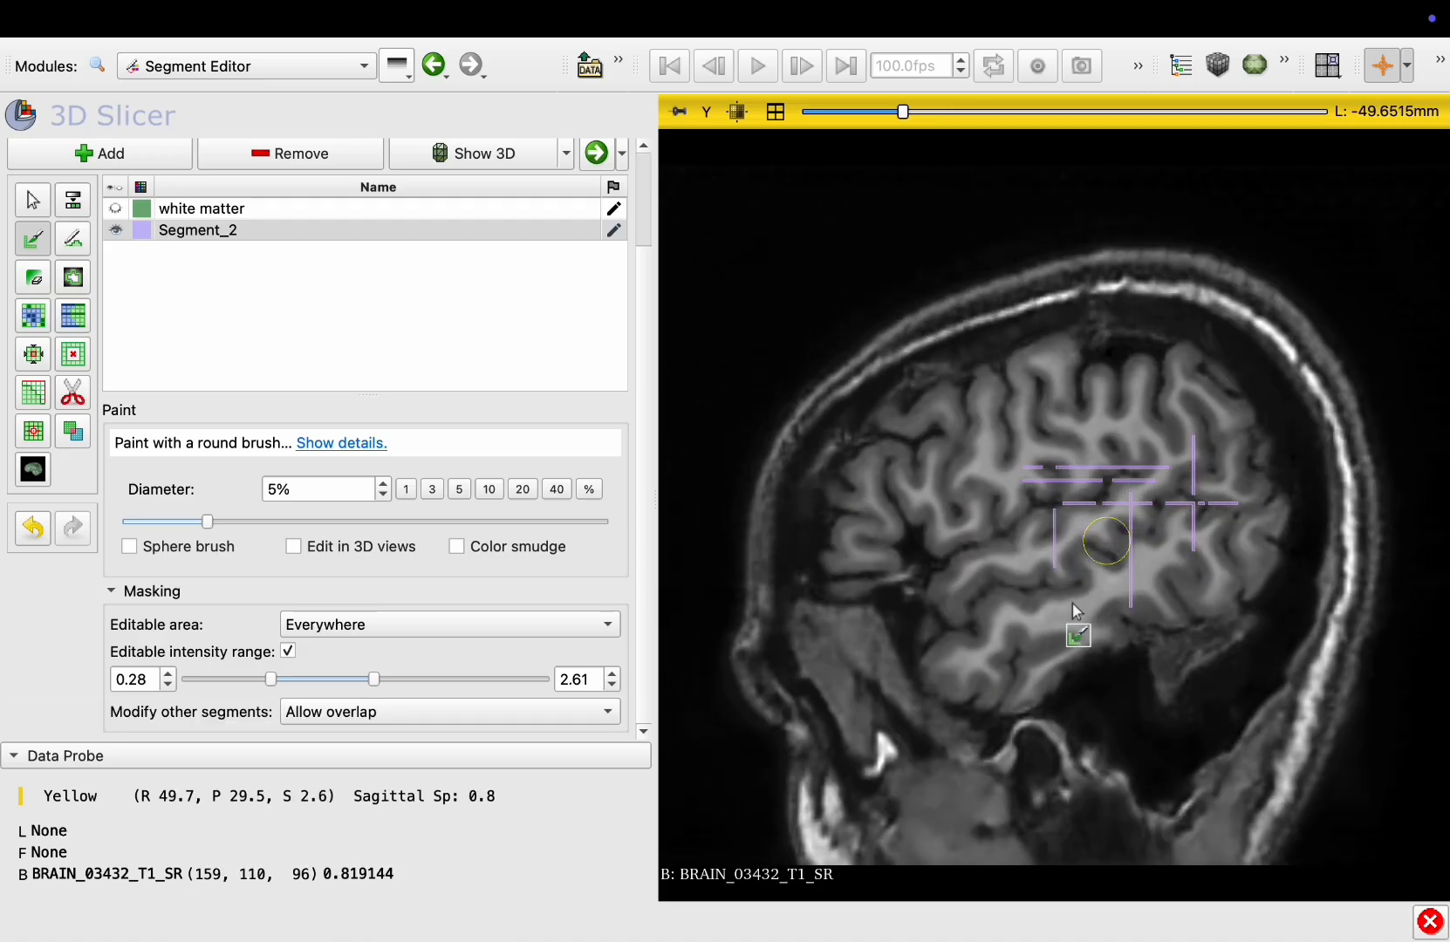
pyautogui.moveTo(952, 424); pyautogui.dragTo(955, 426)
pyautogui.scroll(-16, 1100, 502)
pyautogui.moveTo(1099, 501); pyautogui.dragTo(1096, 494)
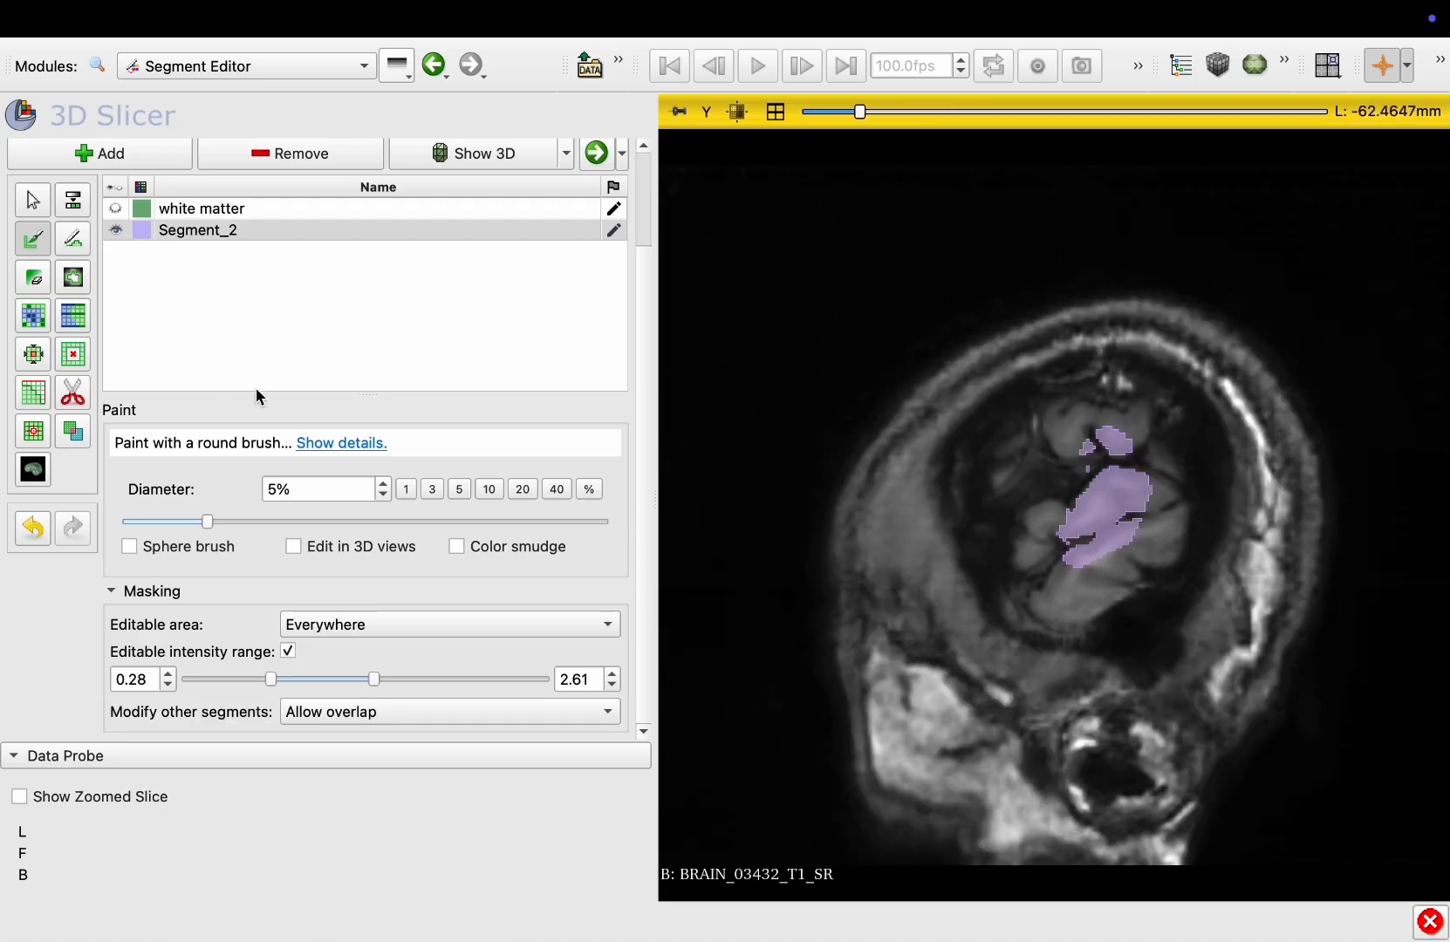
# Rename Segment_2 as cranium
pyautogui.doubleClick(211, 233)
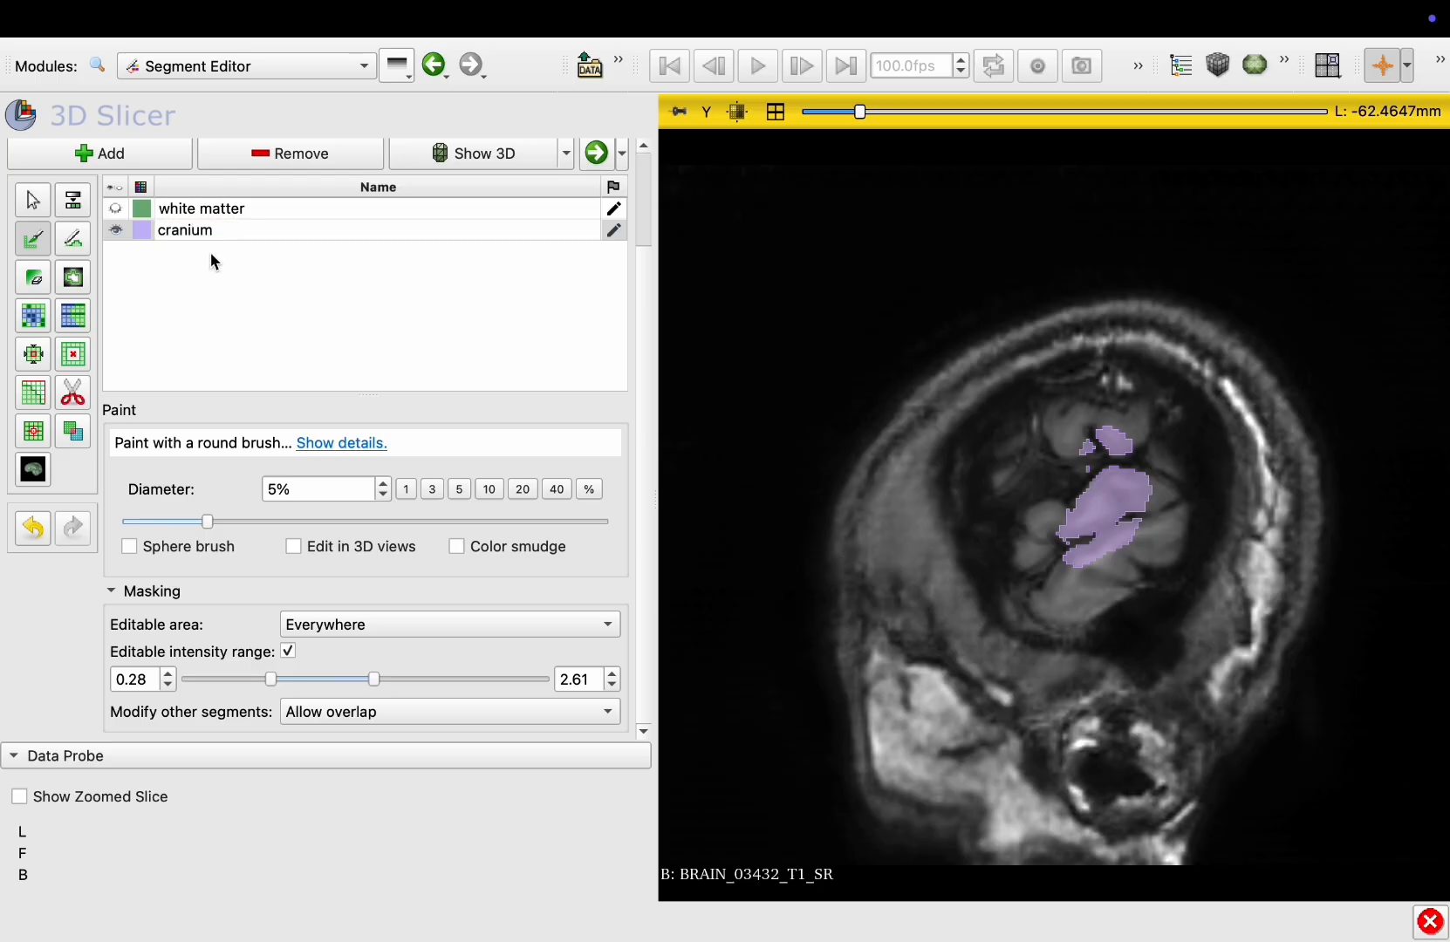
pyautogui.click(209, 261)
pyautogui.scroll(3, 209, 260)
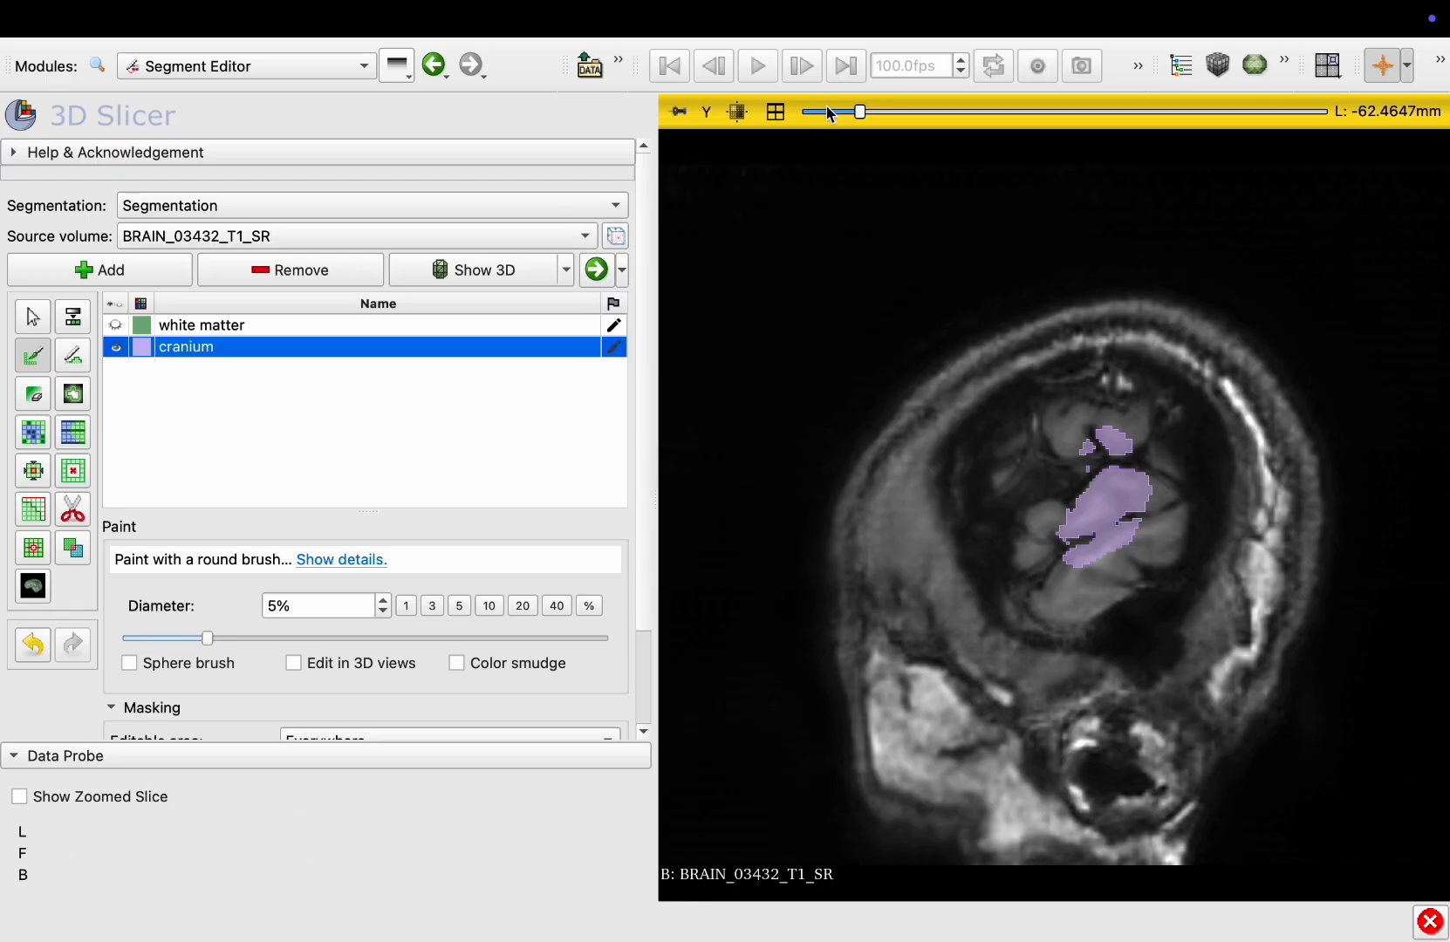
# Return to the axial view and add a new segment to the segmentation
pyautogui.click(775, 113)
pyautogui.click(776, 113)
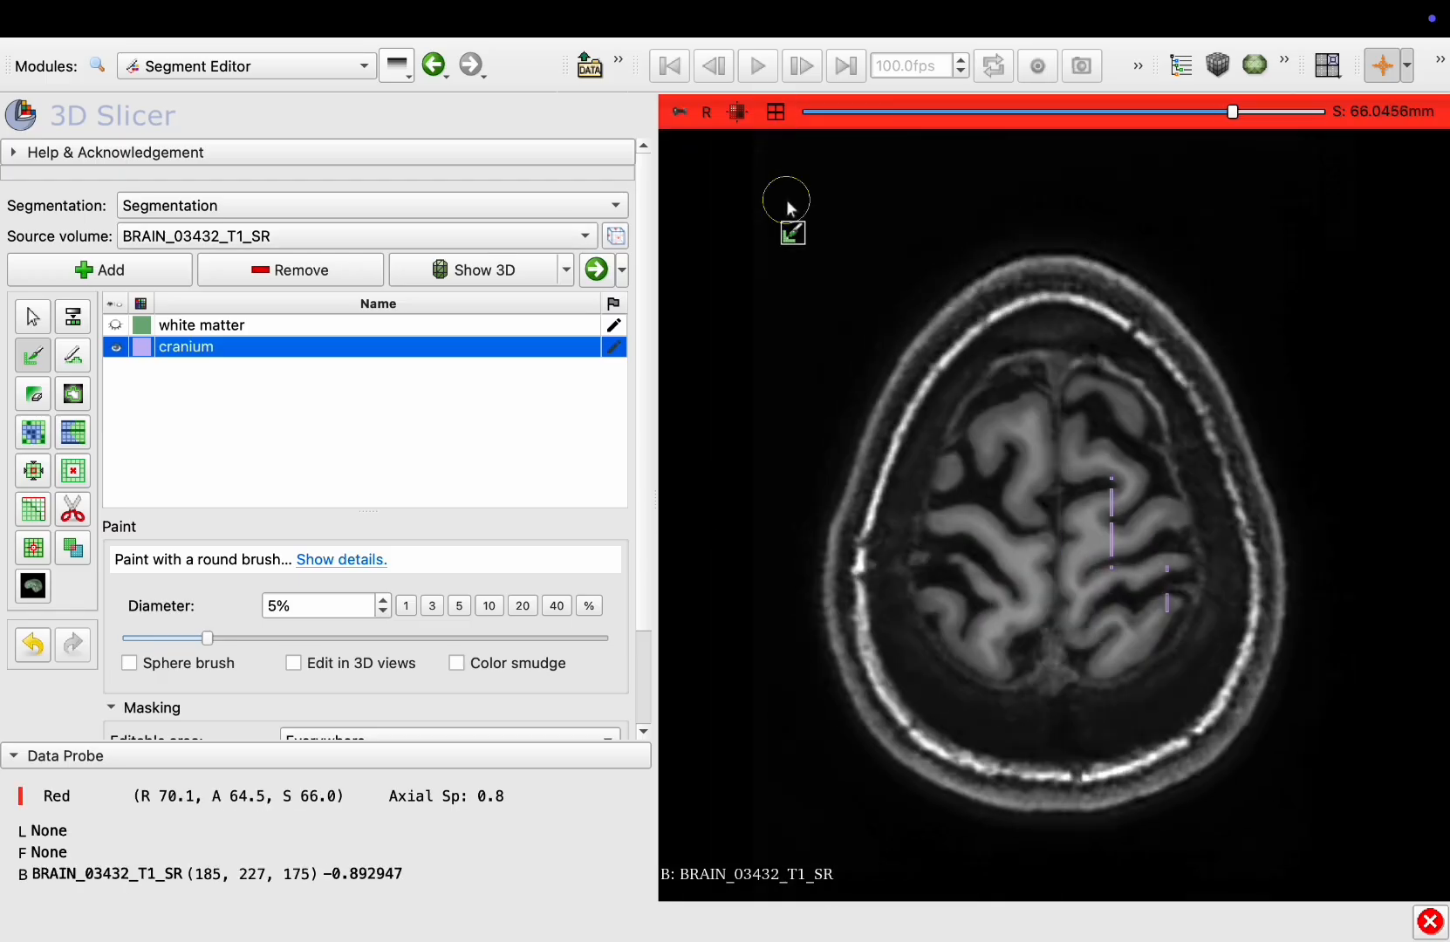
pyautogui.scroll(-20, 785, 199)
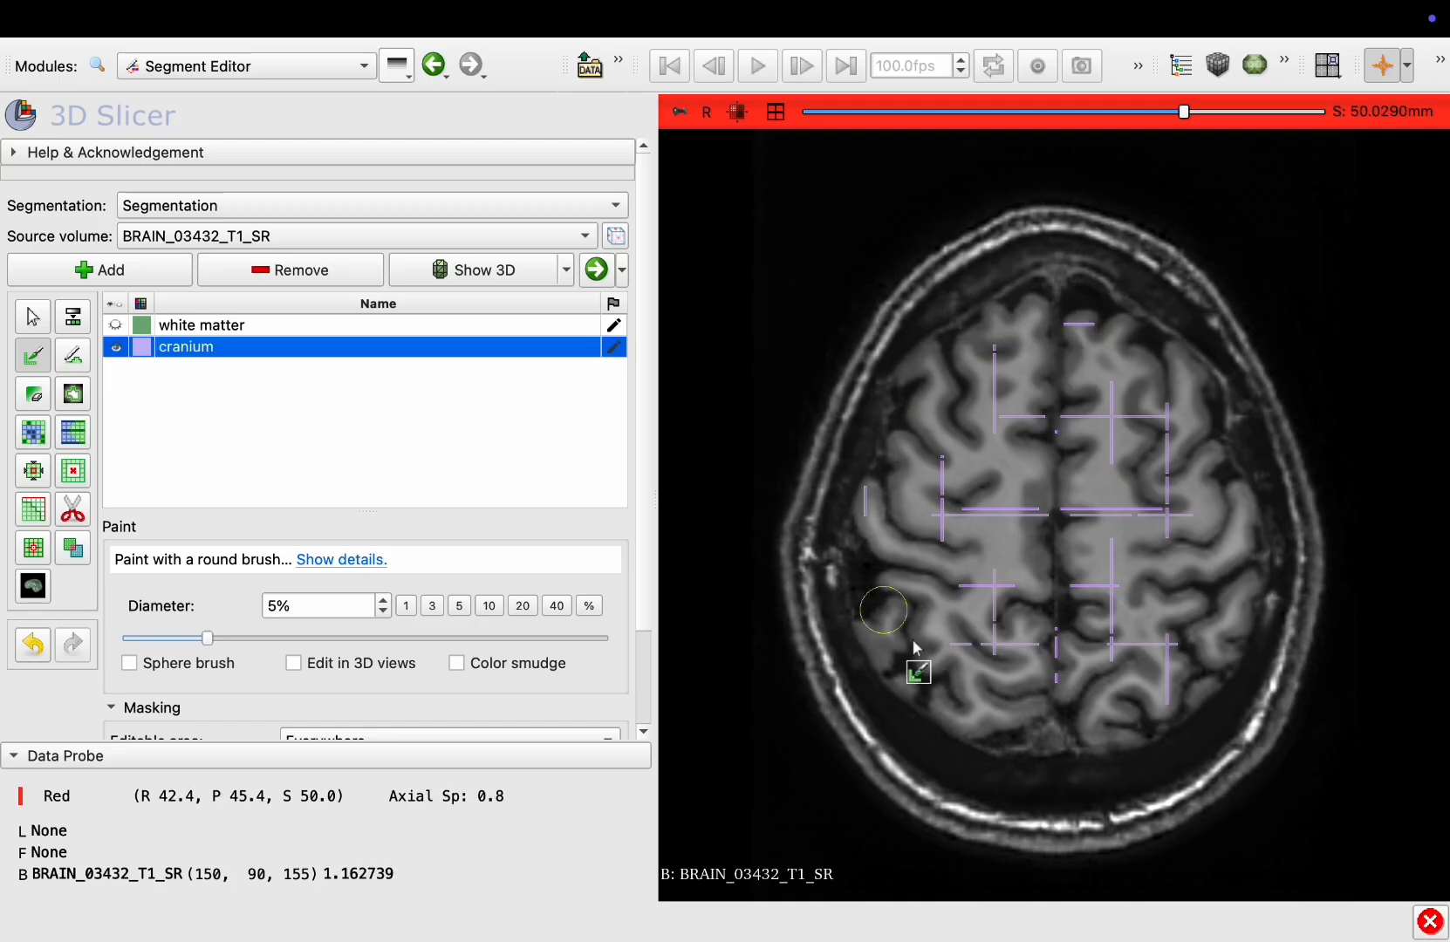
pyautogui.click(115, 272)
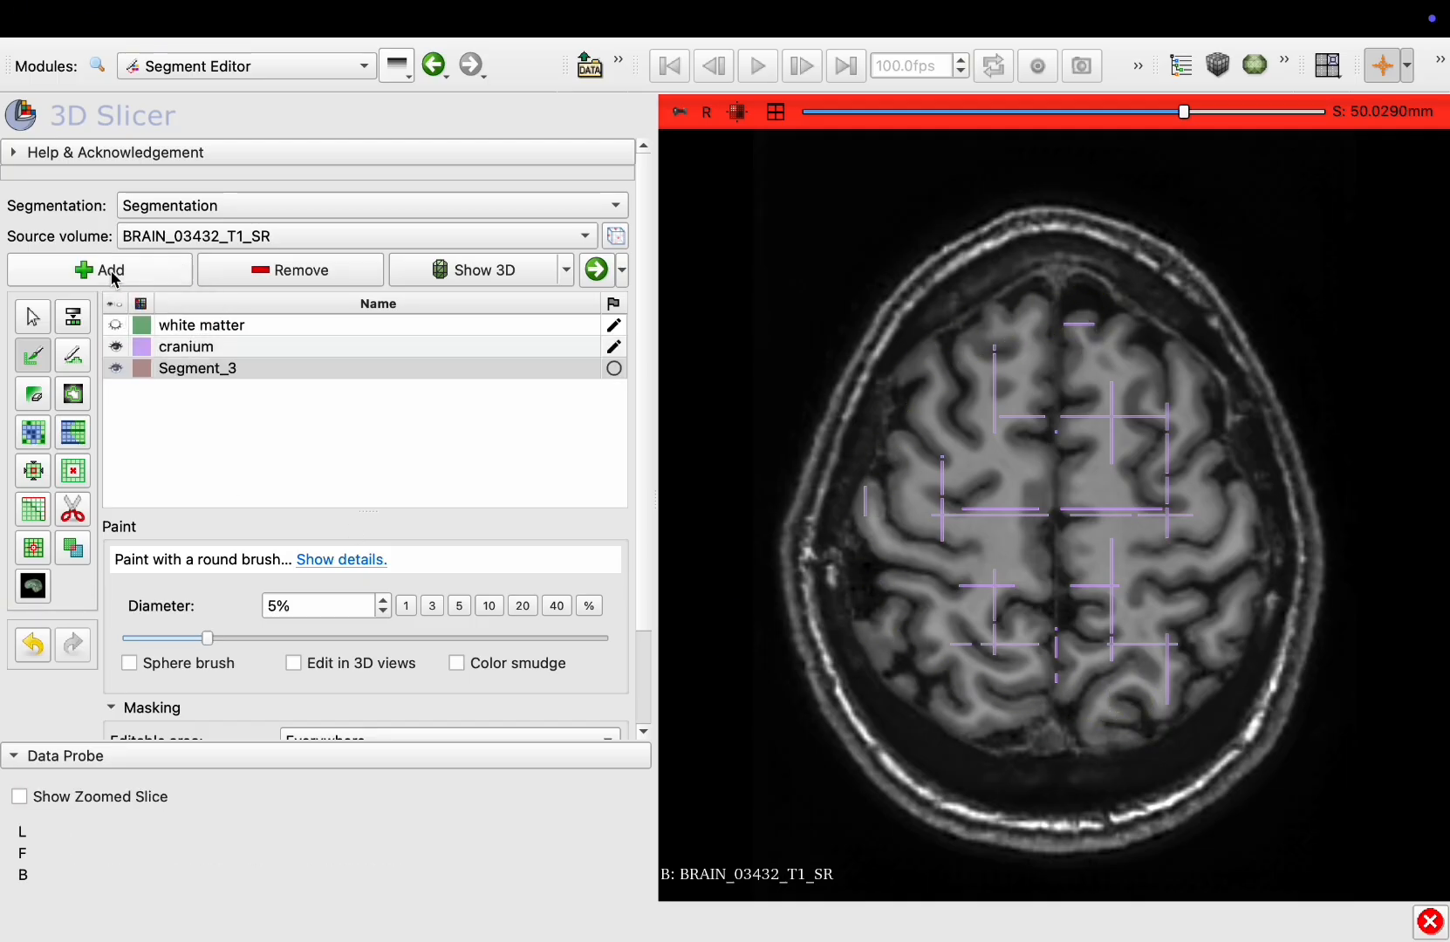
# Change the new segment's color to yellow, #ccc013, and confirm it in the Terminology dialog
pyautogui.doubleClick(145, 370)
pyautogui.click(698, 603)
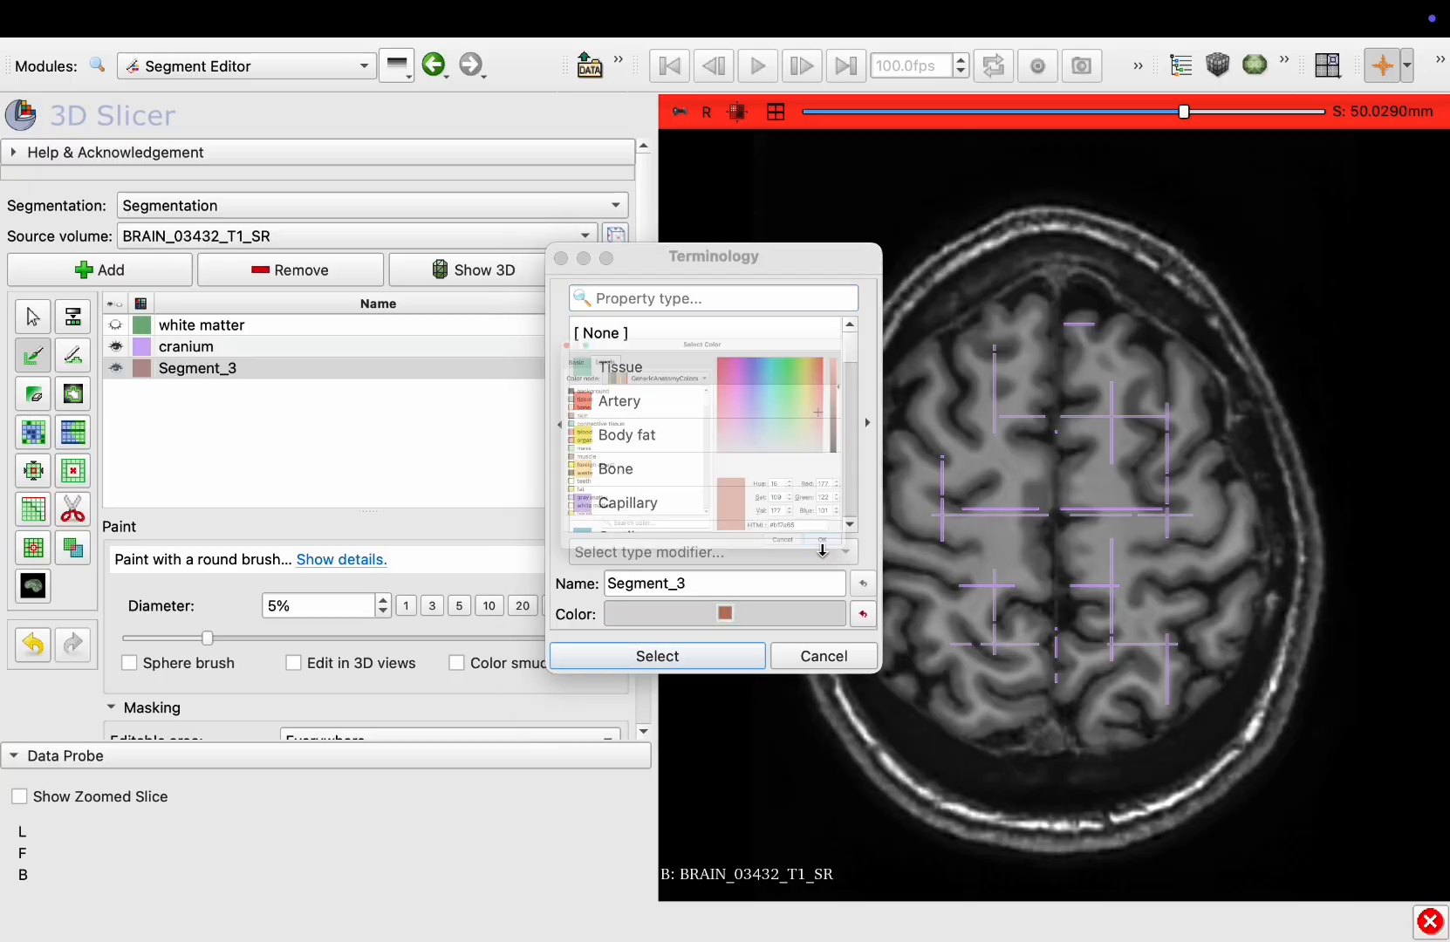
pyautogui.click(936, 297)
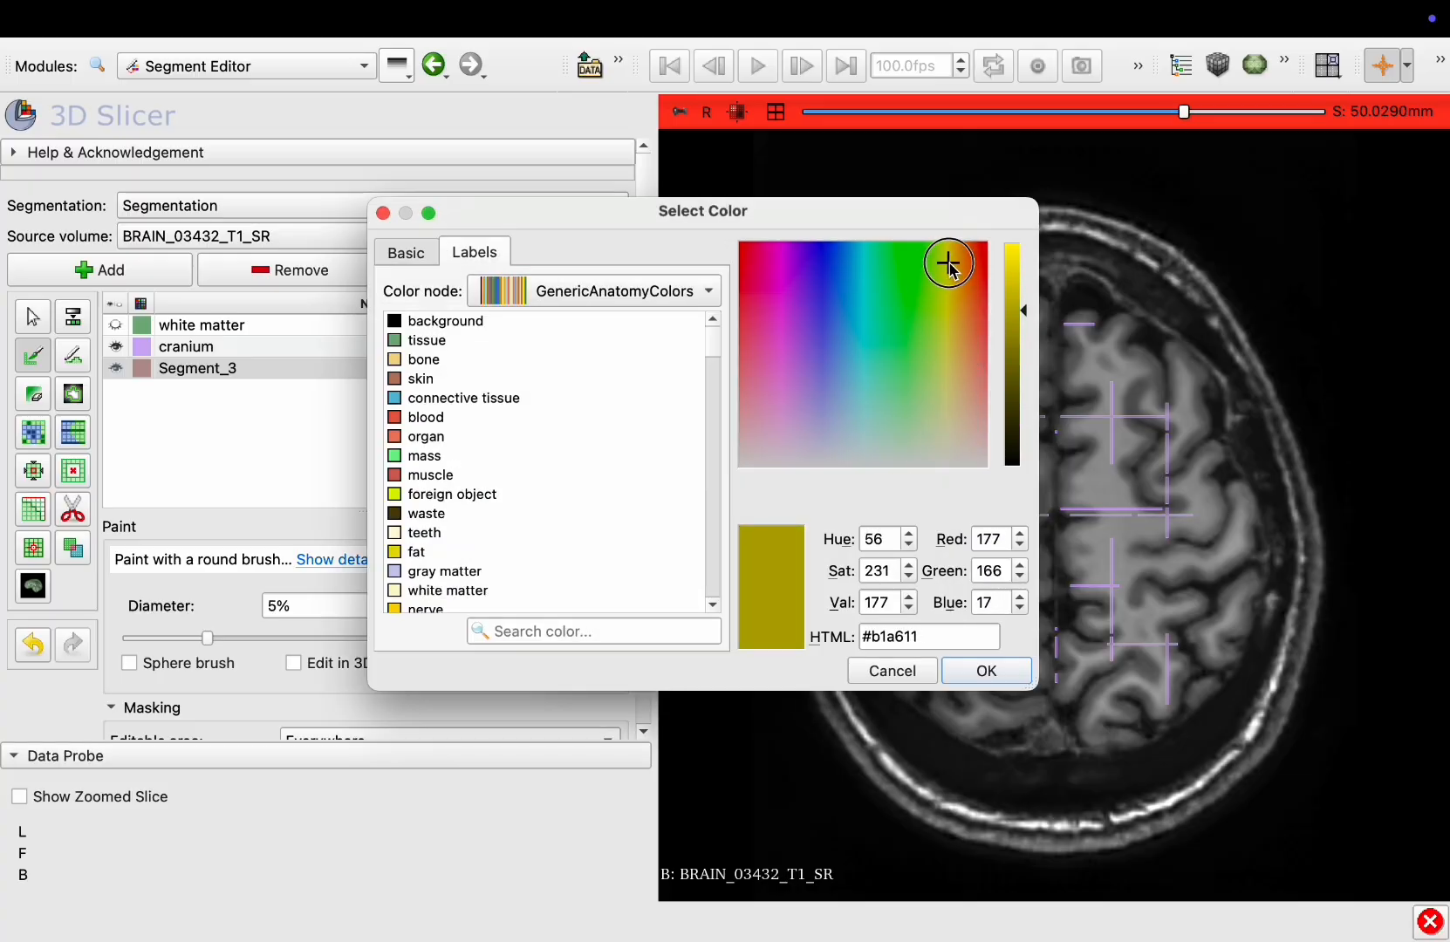
pyautogui.click(1023, 293)
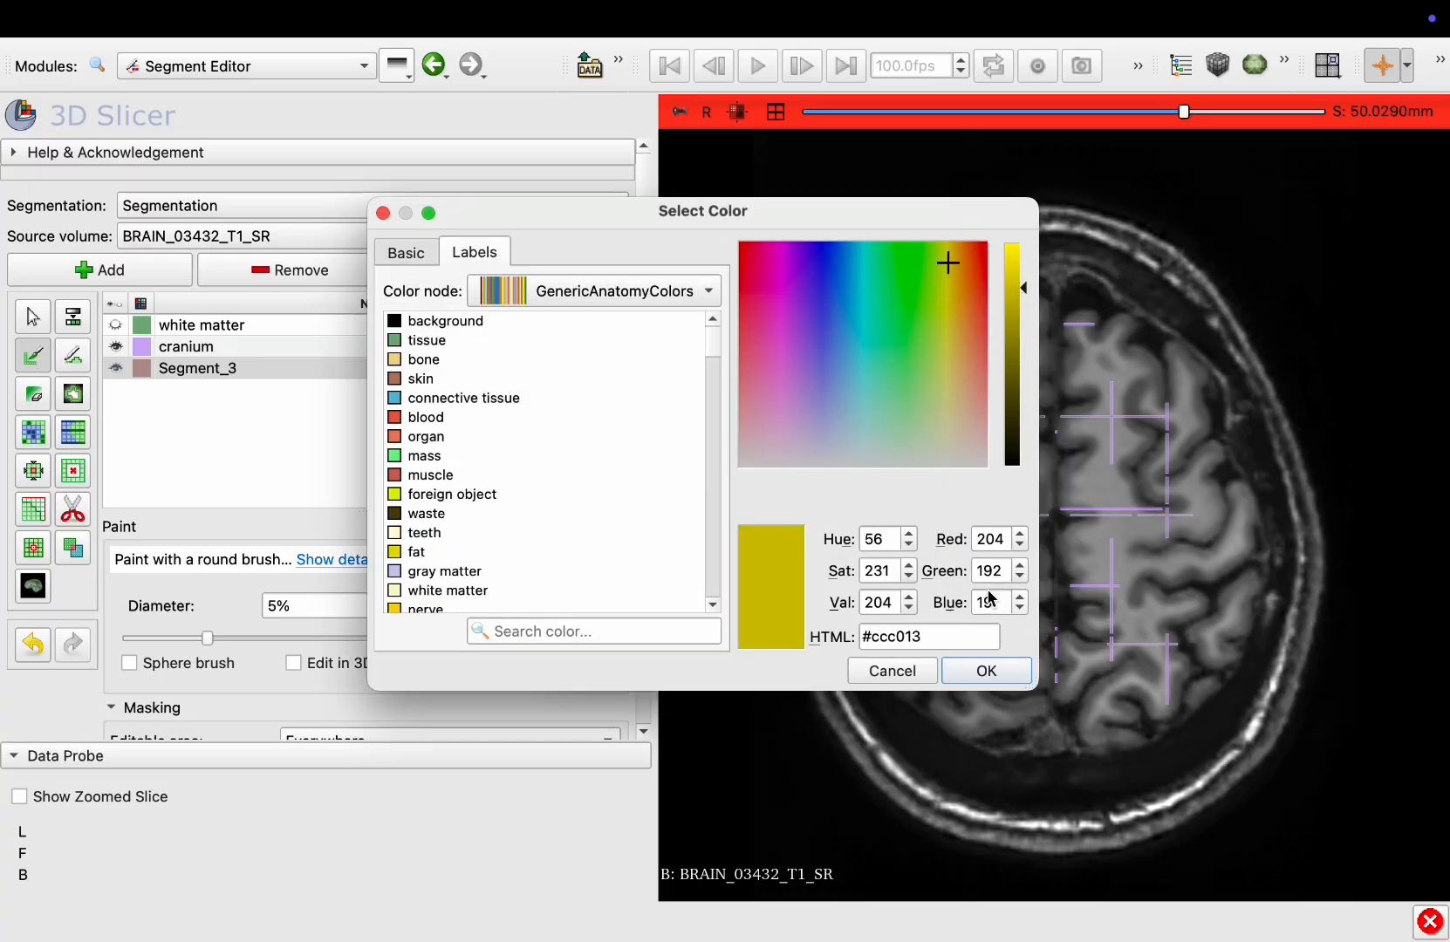
pyautogui.click(986, 672)
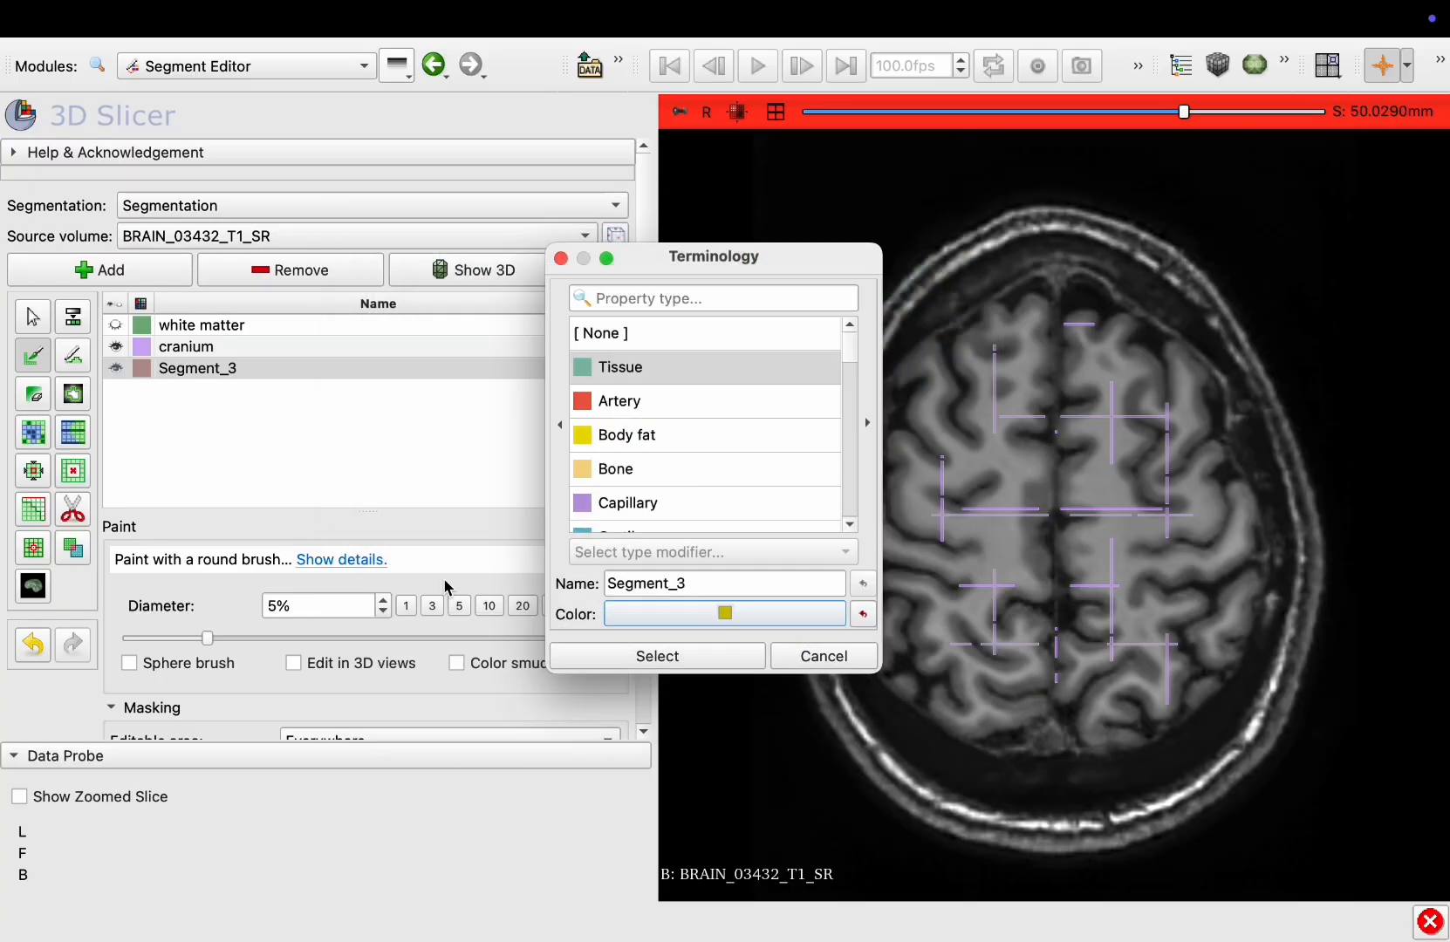
pyautogui.click(633, 656)
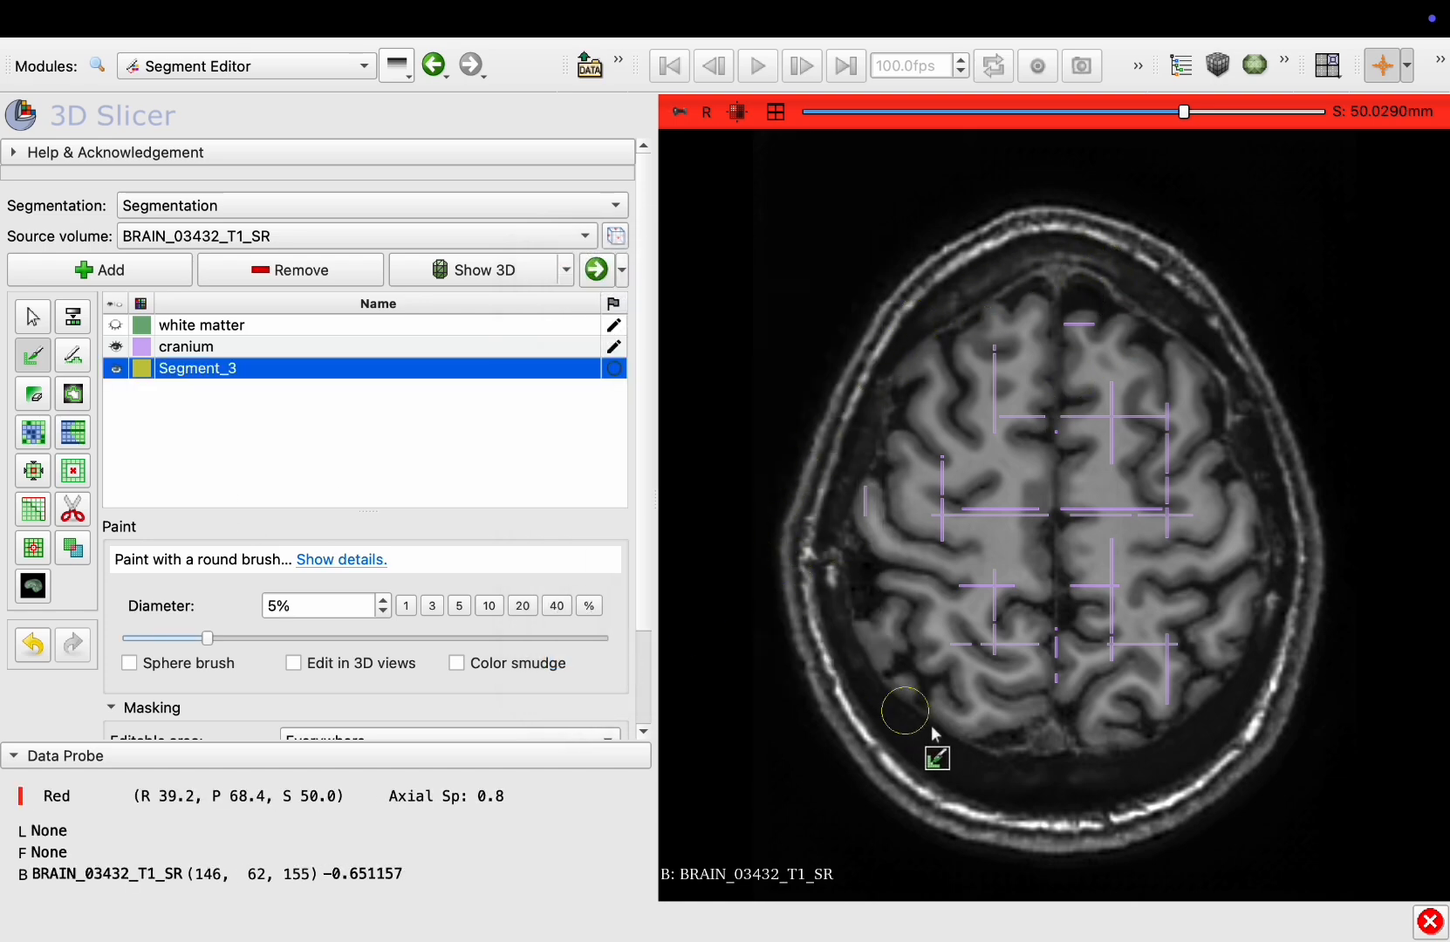
pyautogui.scroll(-3, 325, 455)
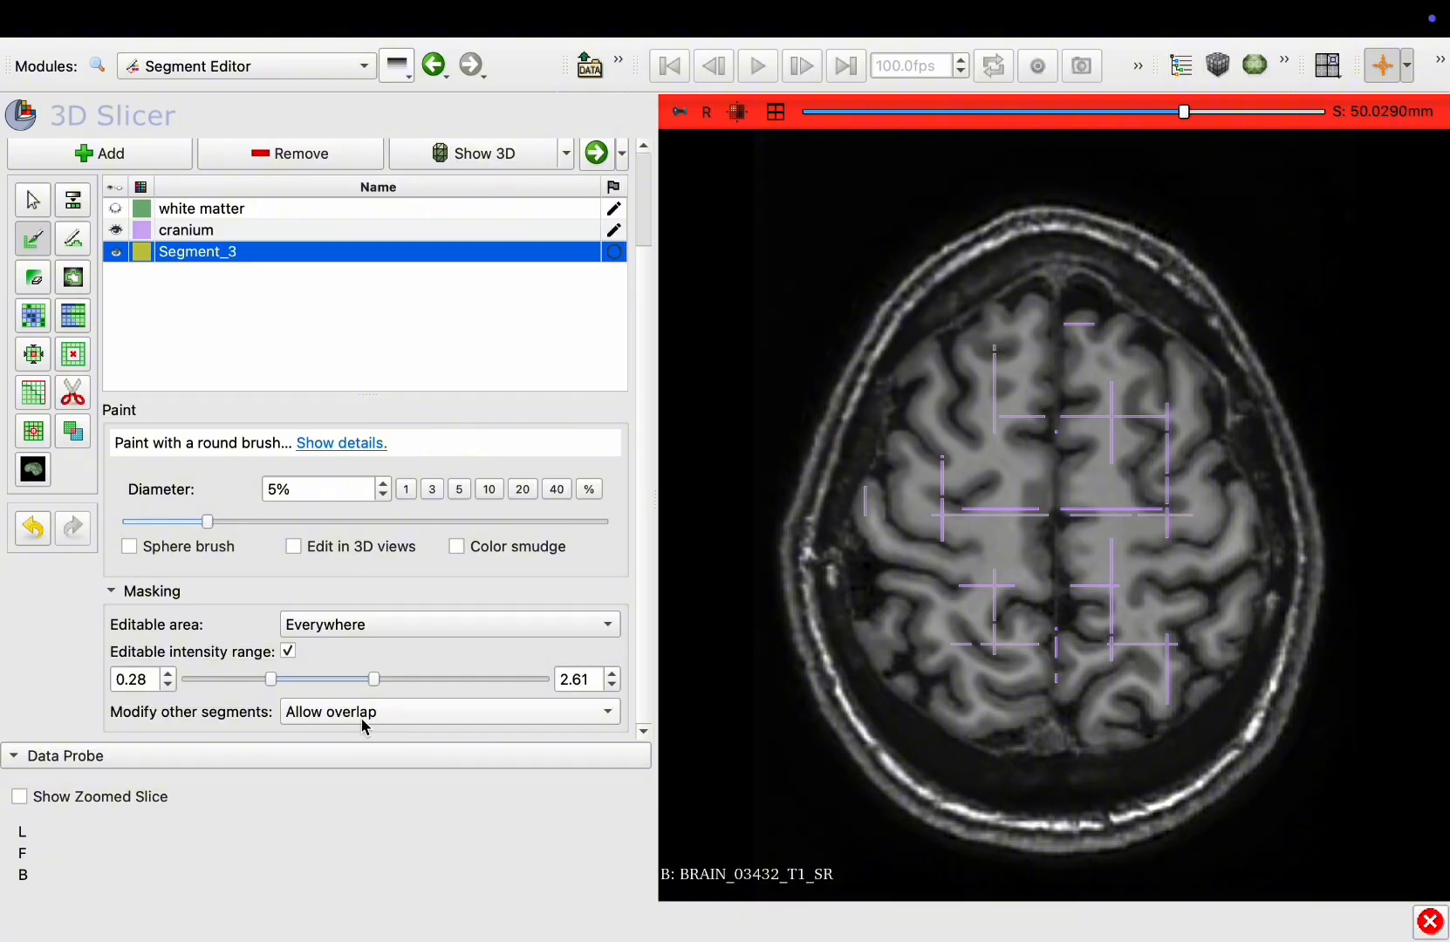
# Turn off the editable intensity range and paint Segment_3 around the skull on an upper axial slice
pyautogui.click(289, 652)
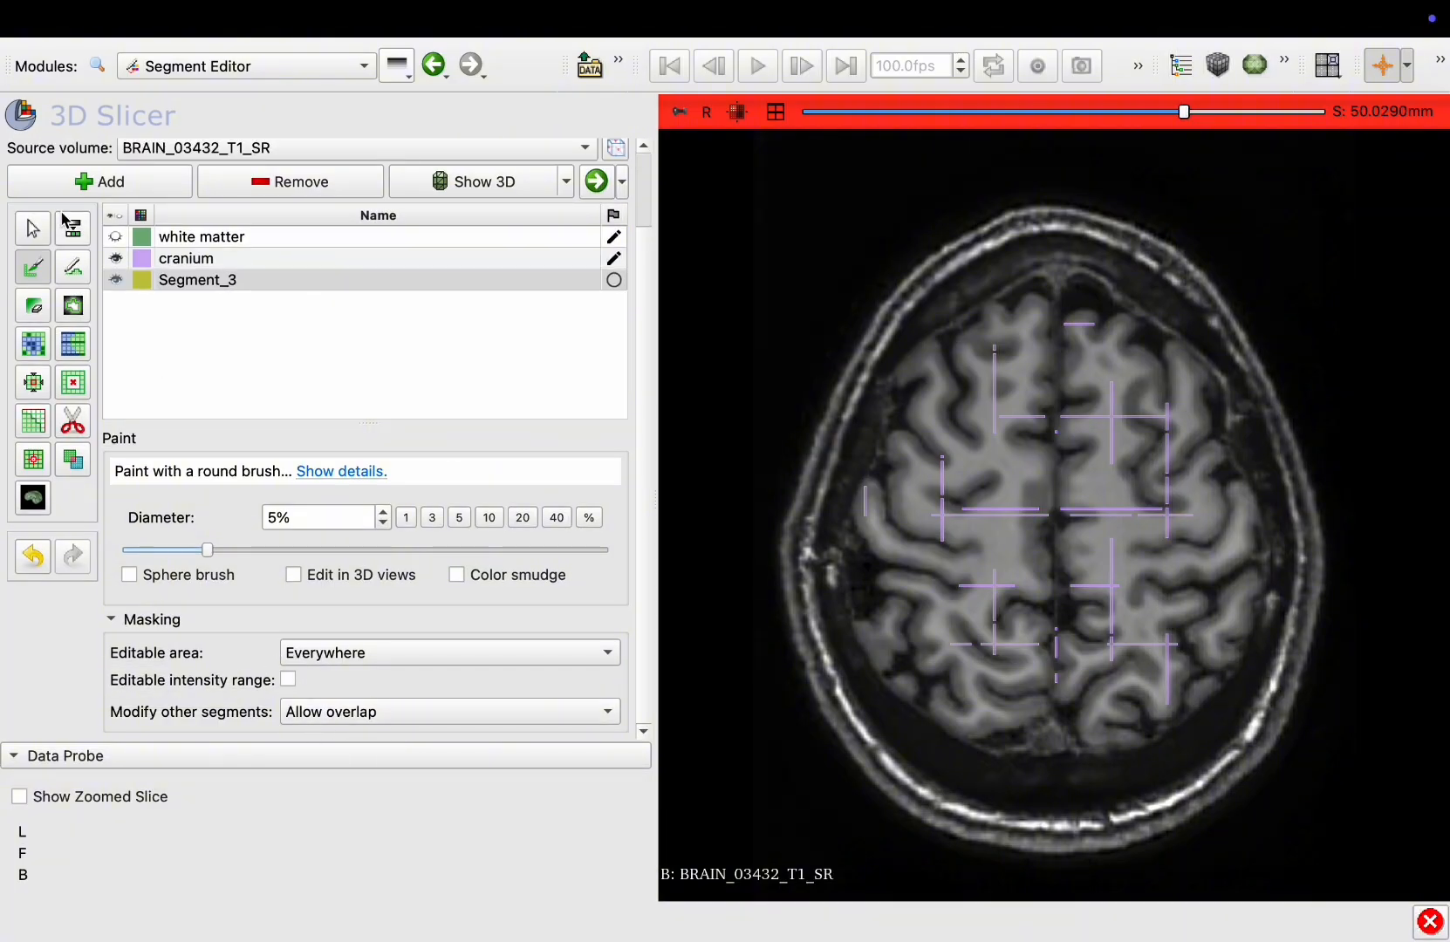
pyautogui.scroll(-7, 1068, 292)
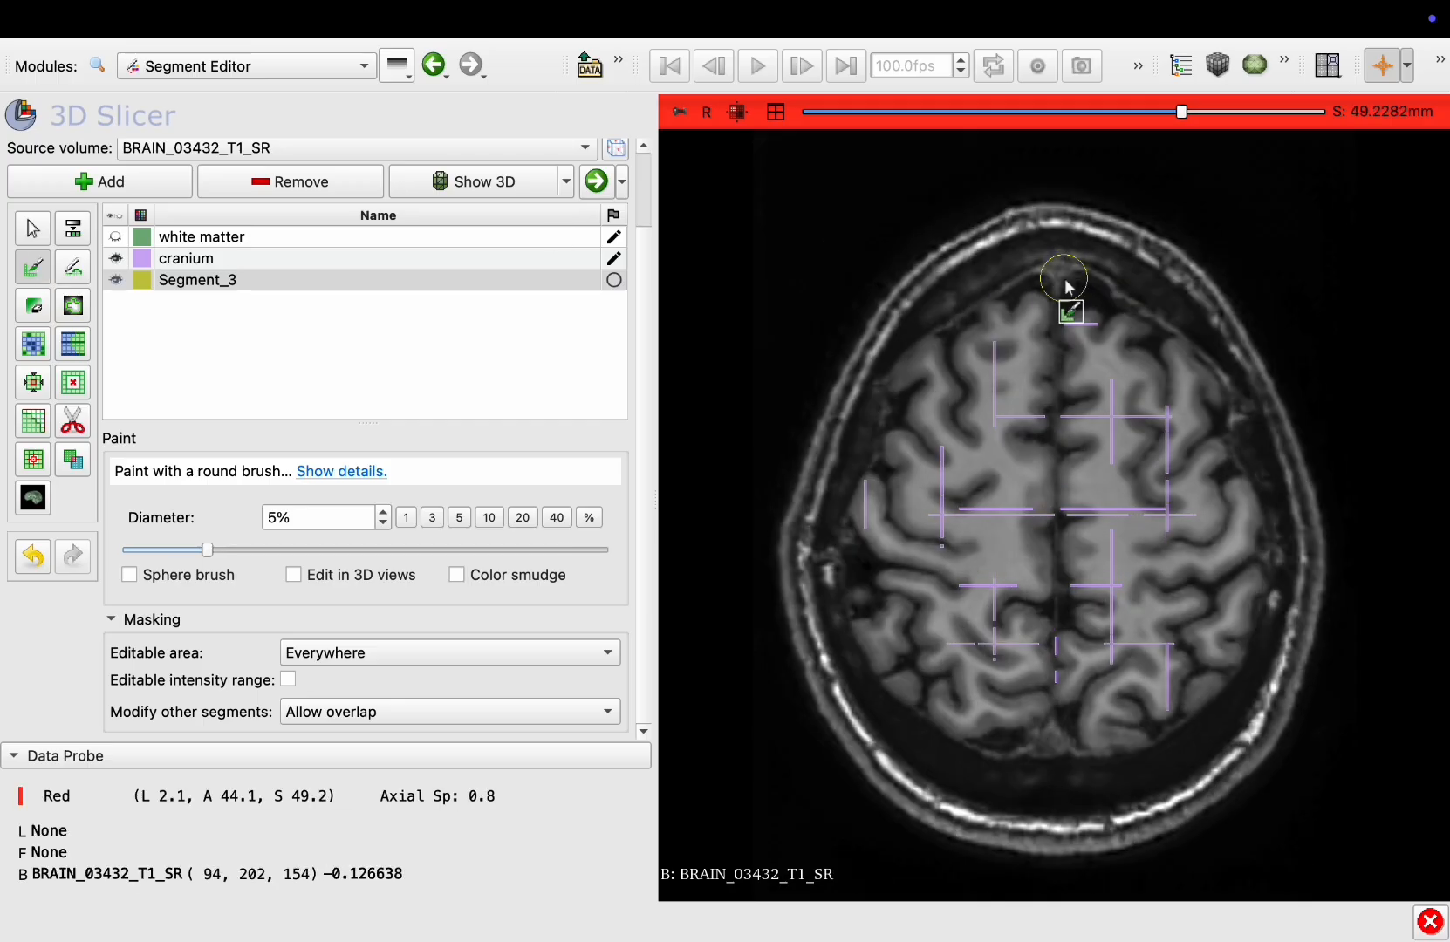
pyautogui.scroll(18, 1065, 287)
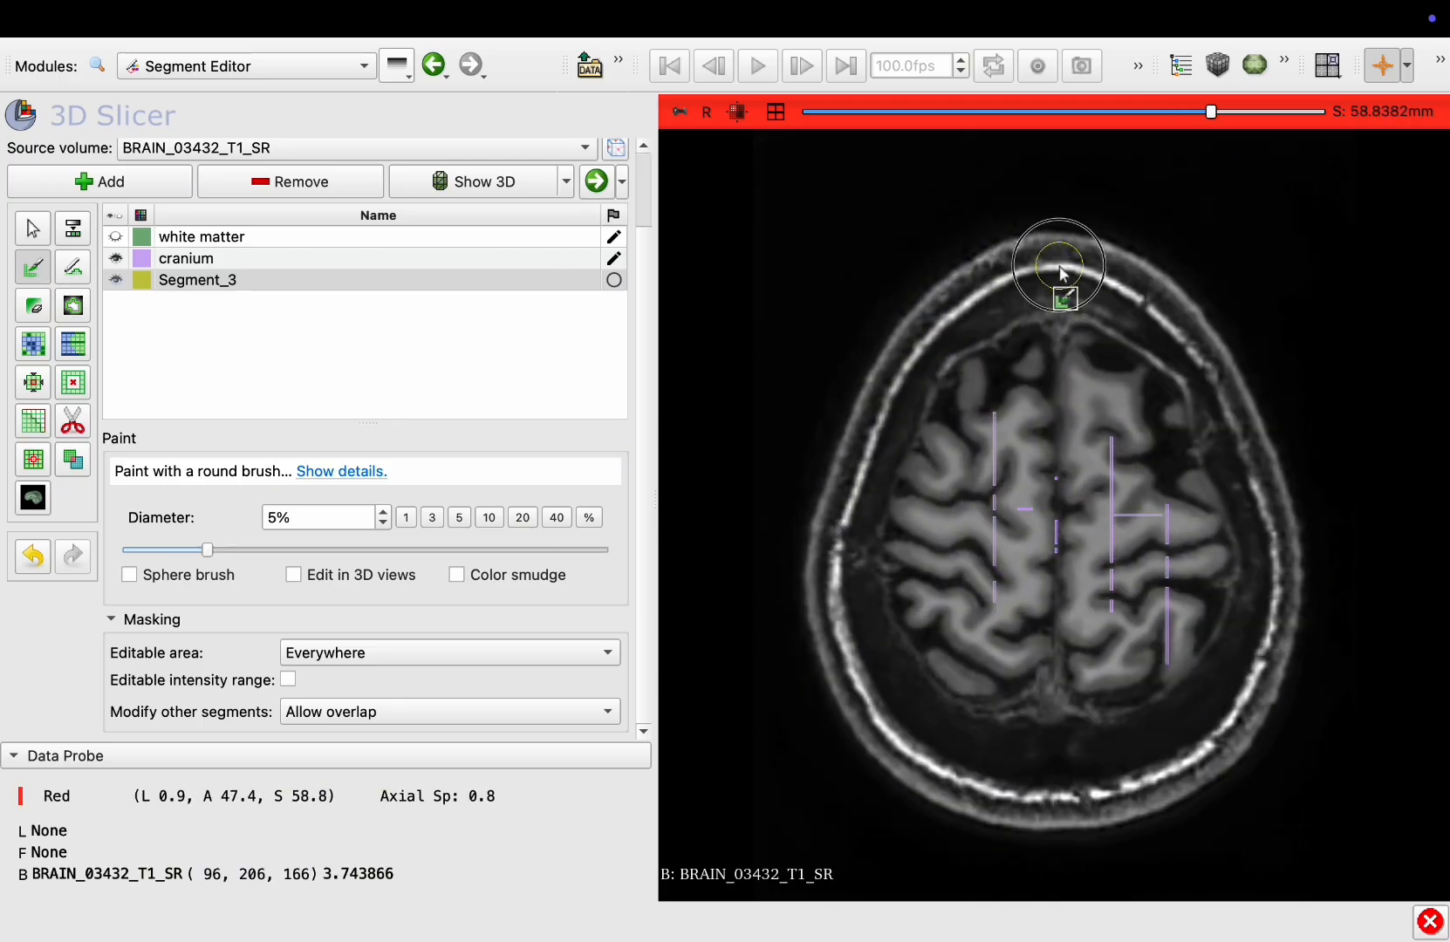
pyautogui.moveTo(1058, 272); pyautogui.dragTo(927, 332)
pyautogui.moveTo(862, 443); pyautogui.dragTo(838, 517)
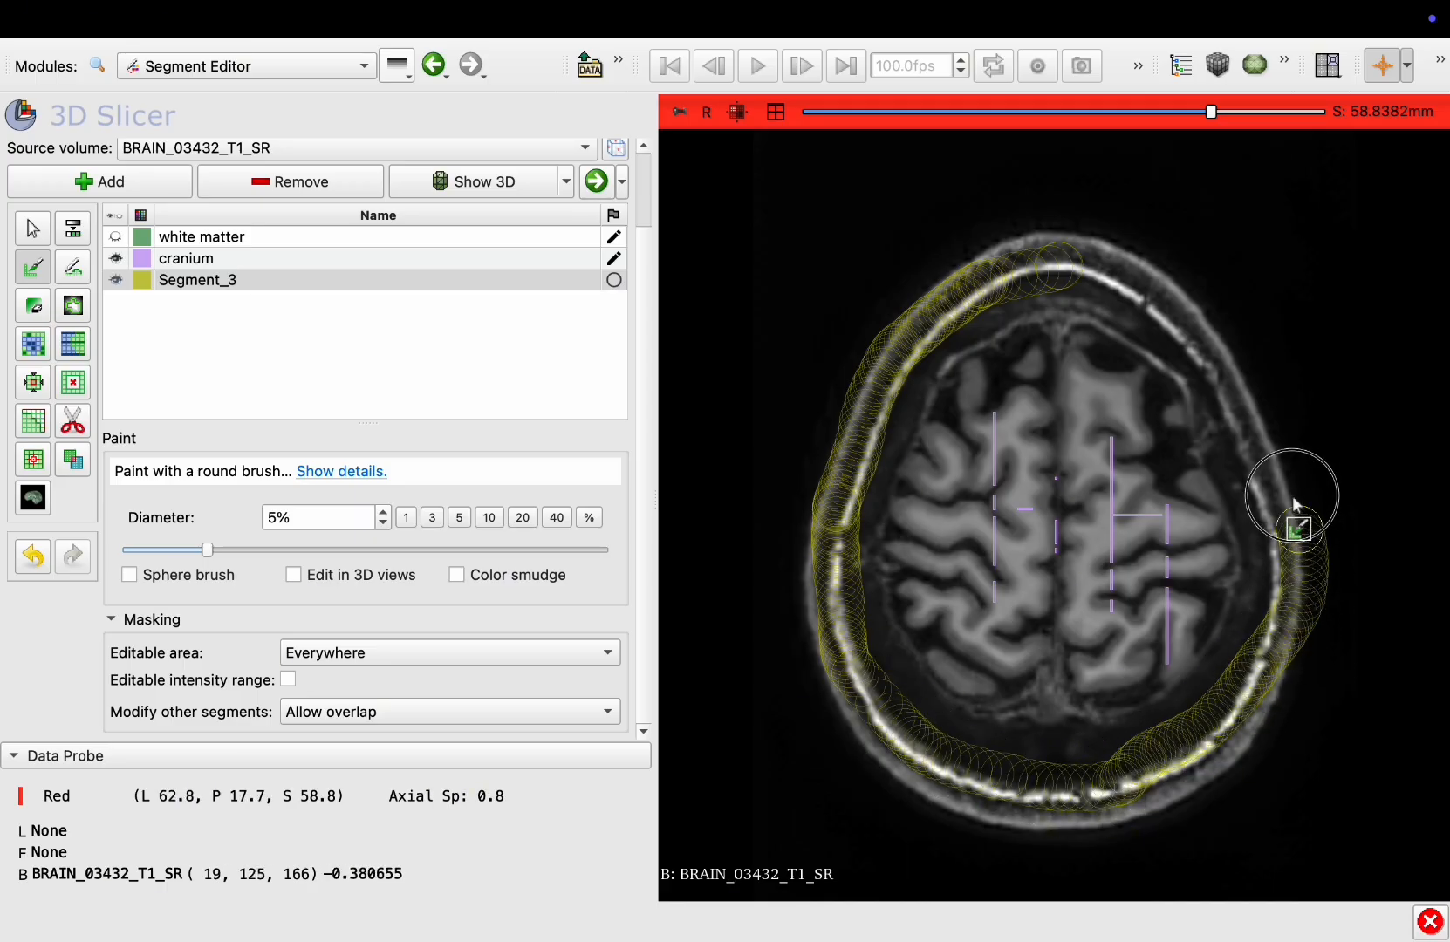
pyautogui.moveTo(1092, 277); pyautogui.dragTo(1082, 281)
# Paint the skull band of Segment_3 on further axial slices around the upper head
pyautogui.scroll(-20, 1079, 279)
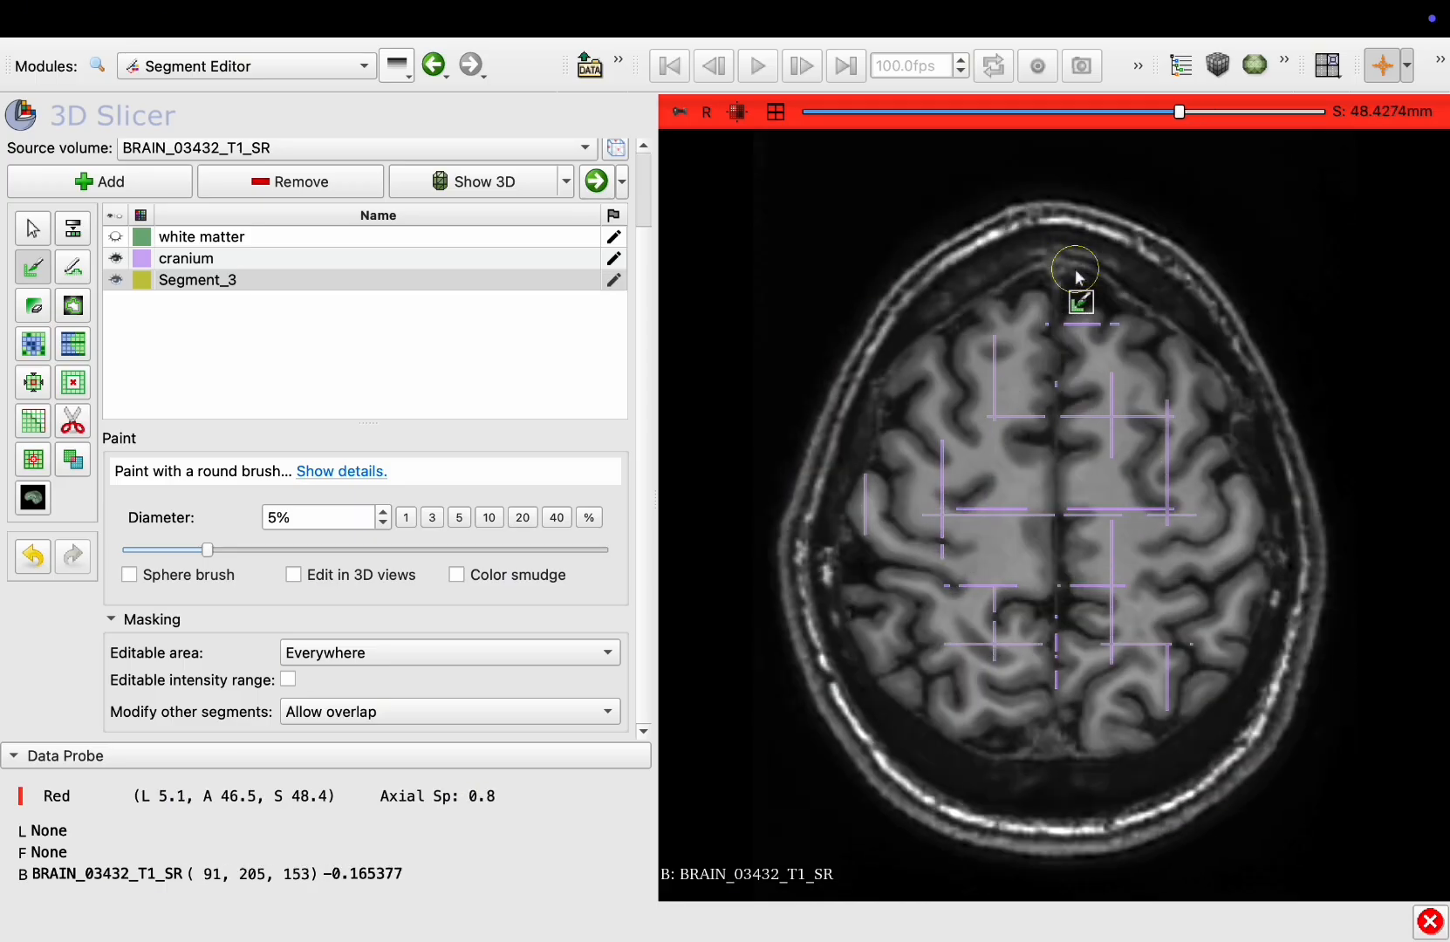
pyautogui.moveTo(1066, 194)
pyautogui.mouseDown()
pyautogui.moveTo(859, 310)
pyautogui.moveTo(744, 664)
pyautogui.moveTo(1143, 874)
pyautogui.moveTo(1348, 623)
pyautogui.moveTo(1236, 291)
pyautogui.moveTo(1071, 210)
pyautogui.mouseUp()
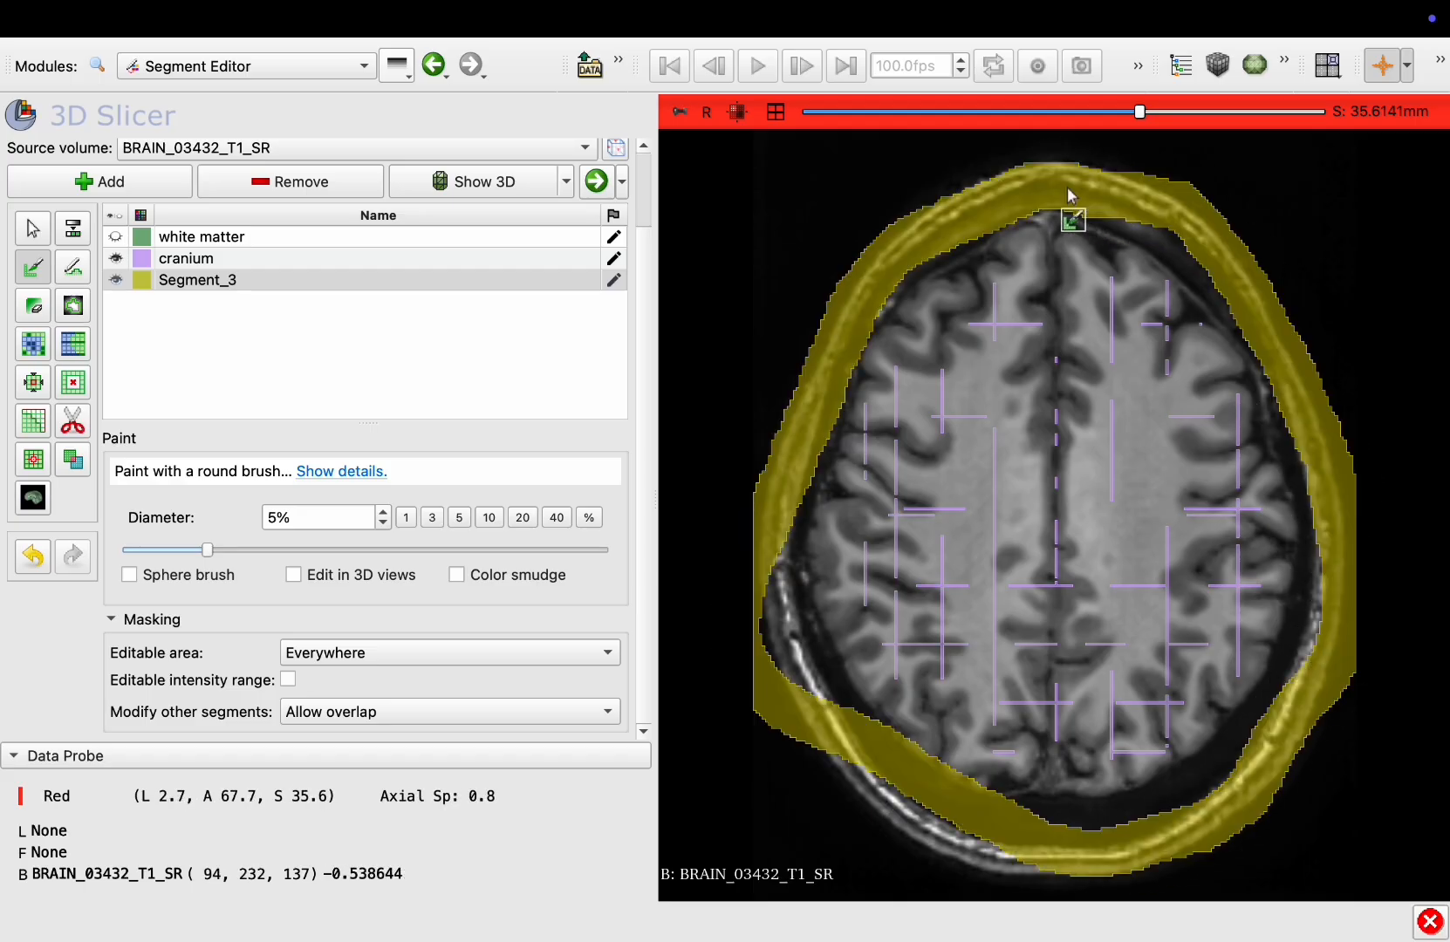
pyautogui.scroll(-20, 1071, 201)
pyautogui.moveTo(872, 209)
pyautogui.mouseDown()
pyautogui.moveTo(767, 481)
pyautogui.moveTo(1022, 880)
pyautogui.moveTo(1358, 642)
pyautogui.moveTo(1278, 268)
pyautogui.moveTo(1072, 148)
pyautogui.mouseUp()
pyautogui.scroll(3, 1073, 148)
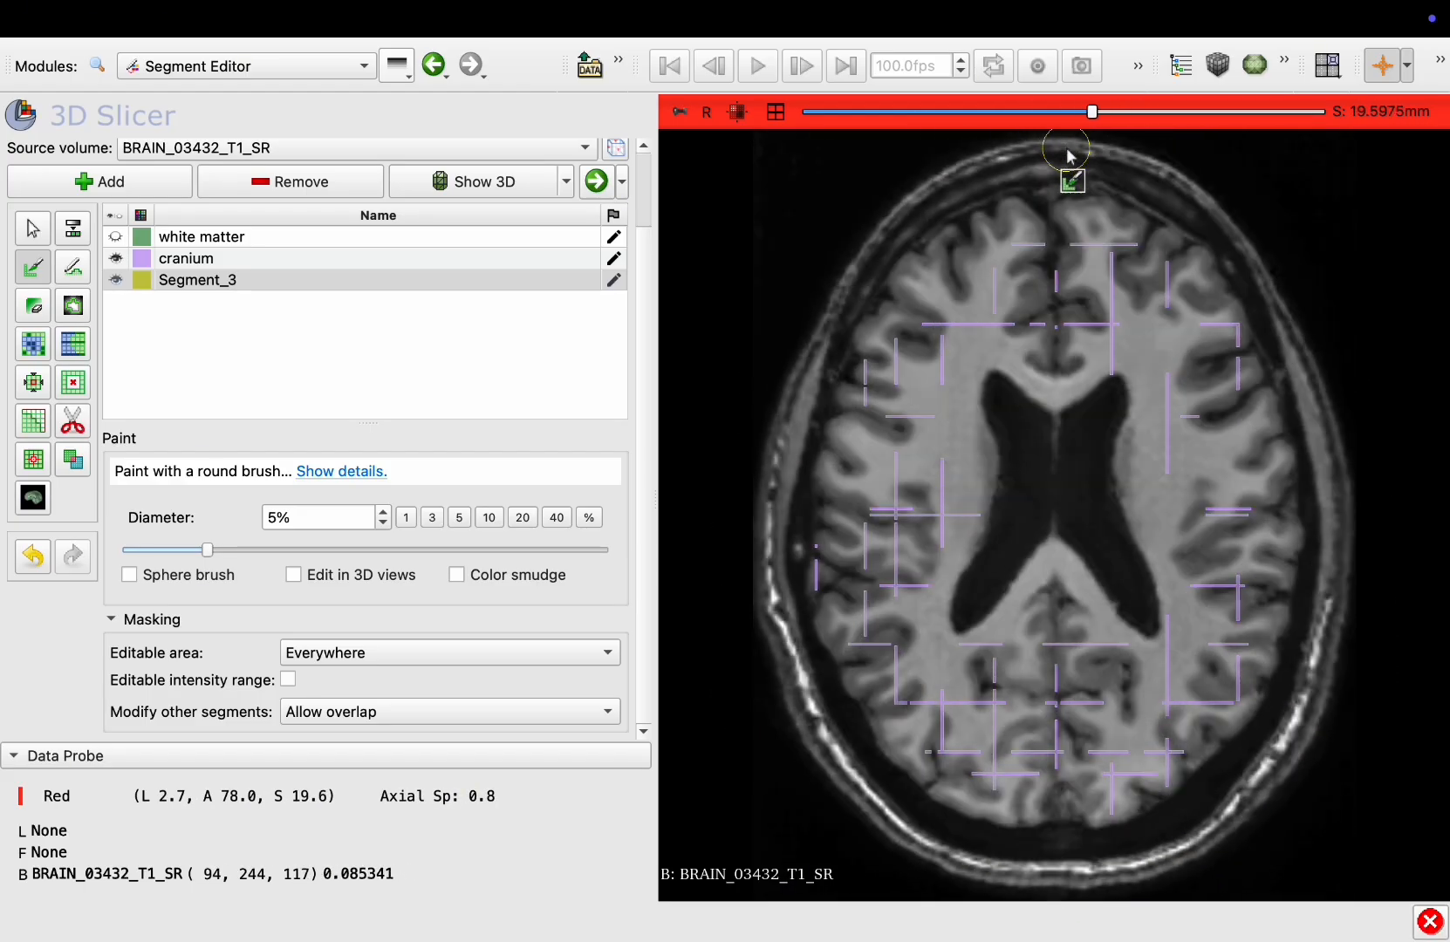
# Paint the skull outline on a lower axial slice, undoing the misplaced strokes and redrawing them
pyautogui.scroll(-20, 1073, 147)
pyautogui.moveTo(1197, 184)
pyautogui.mouseDown()
pyautogui.moveTo(1022, 154)
pyautogui.moveTo(857, 359)
pyautogui.moveTo(779, 541)
pyautogui.moveTo(1040, 646)
pyautogui.mouseUp()
pyautogui.moveTo(1177, 702)
pyautogui.mouseDown()
pyautogui.moveTo(1340, 518)
pyautogui.moveTo(1249, 204)
pyautogui.moveTo(1225, 192)
pyautogui.mouseUp()
pyautogui.hotkey('ctrl', 'z')
pyautogui.moveTo(1266, 283)
pyautogui.mouseDown()
pyautogui.moveTo(944, 184)
pyautogui.moveTo(842, 323)
pyautogui.moveTo(757, 502)
pyautogui.moveTo(894, 736)
pyautogui.mouseUp()
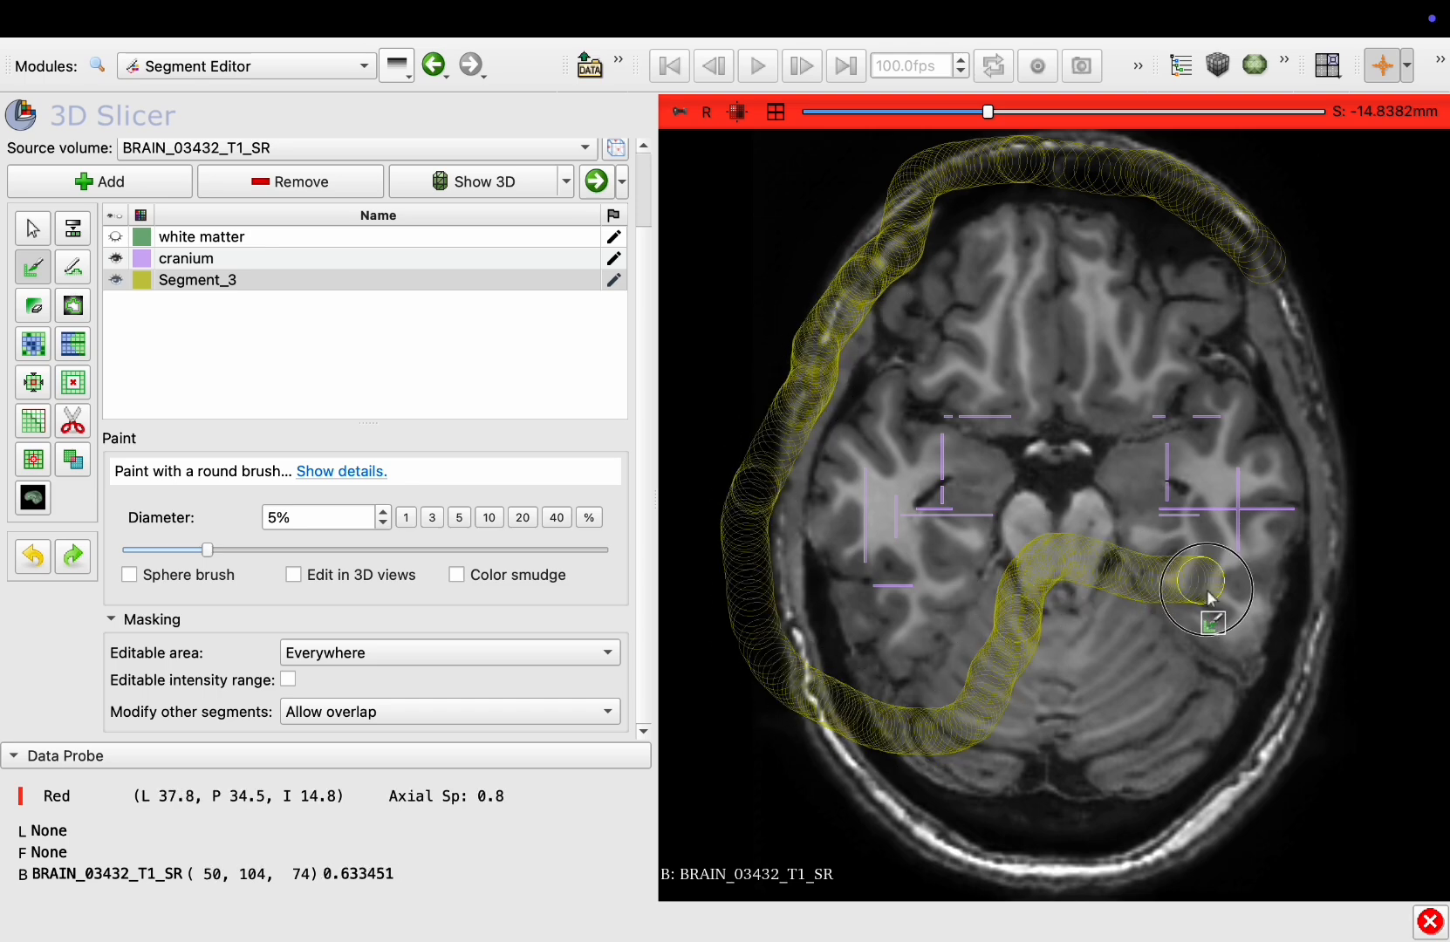
pyautogui.hotkey('ctrl', 'z')
pyautogui.moveTo(1207, 590)
pyautogui.mouseDown()
pyautogui.moveTo(1172, 630)
pyautogui.moveTo(1343, 493)
pyautogui.moveTo(1243, 216)
pyautogui.moveTo(1140, 173)
pyautogui.moveTo(842, 327)
pyautogui.moveTo(780, 635)
pyautogui.mouseUp()
pyautogui.hotkey('ctrl', 'z')
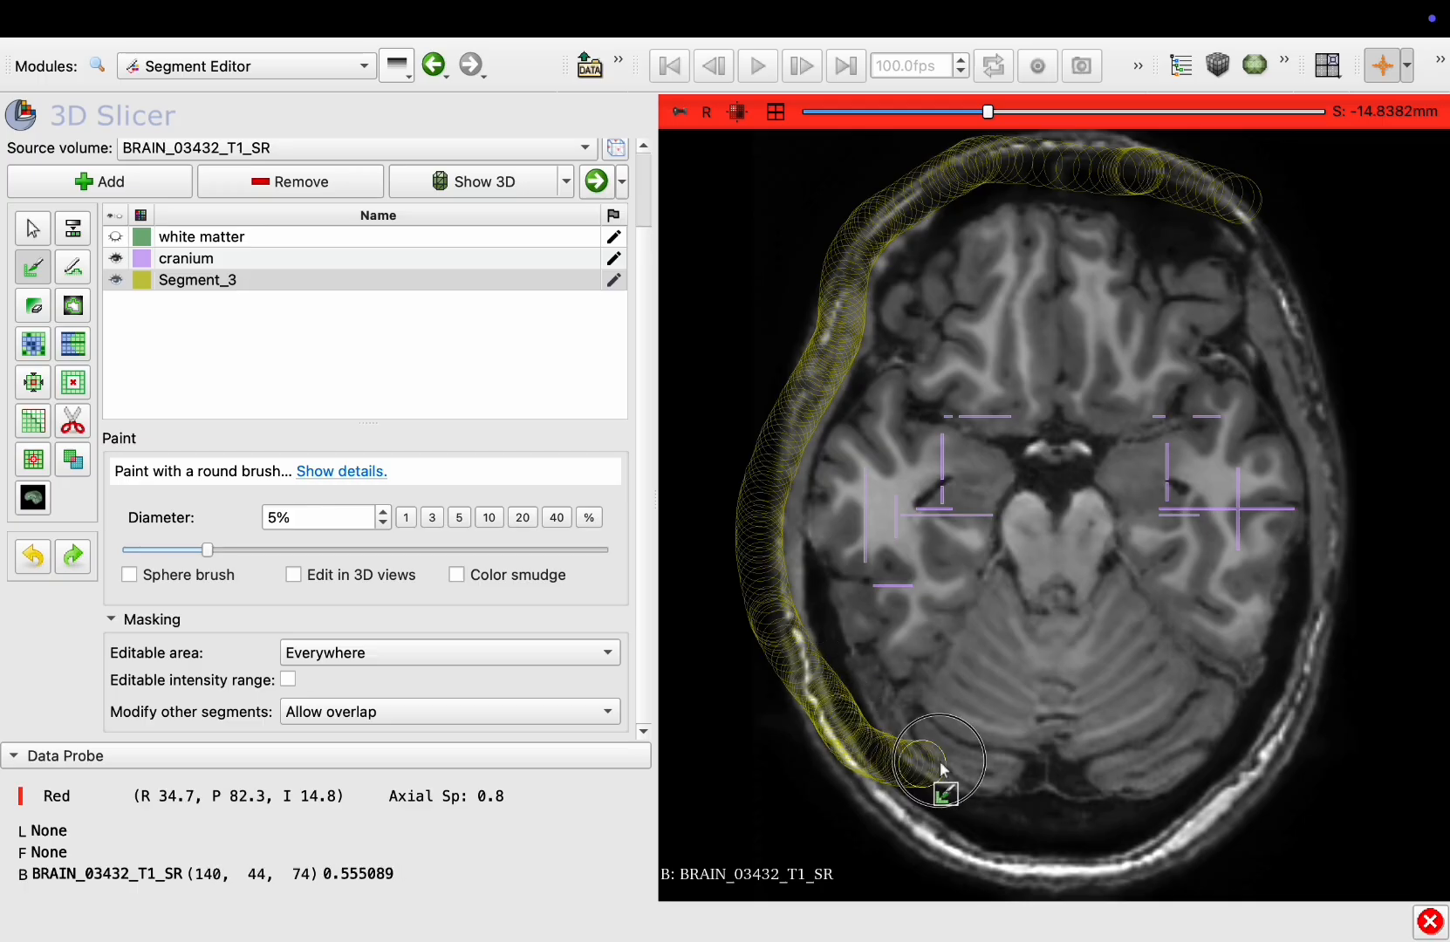
pyautogui.moveTo(1275, 731)
pyautogui.mouseDown()
pyautogui.moveTo(1336, 453)
pyautogui.moveTo(1259, 220)
pyautogui.mouseUp()
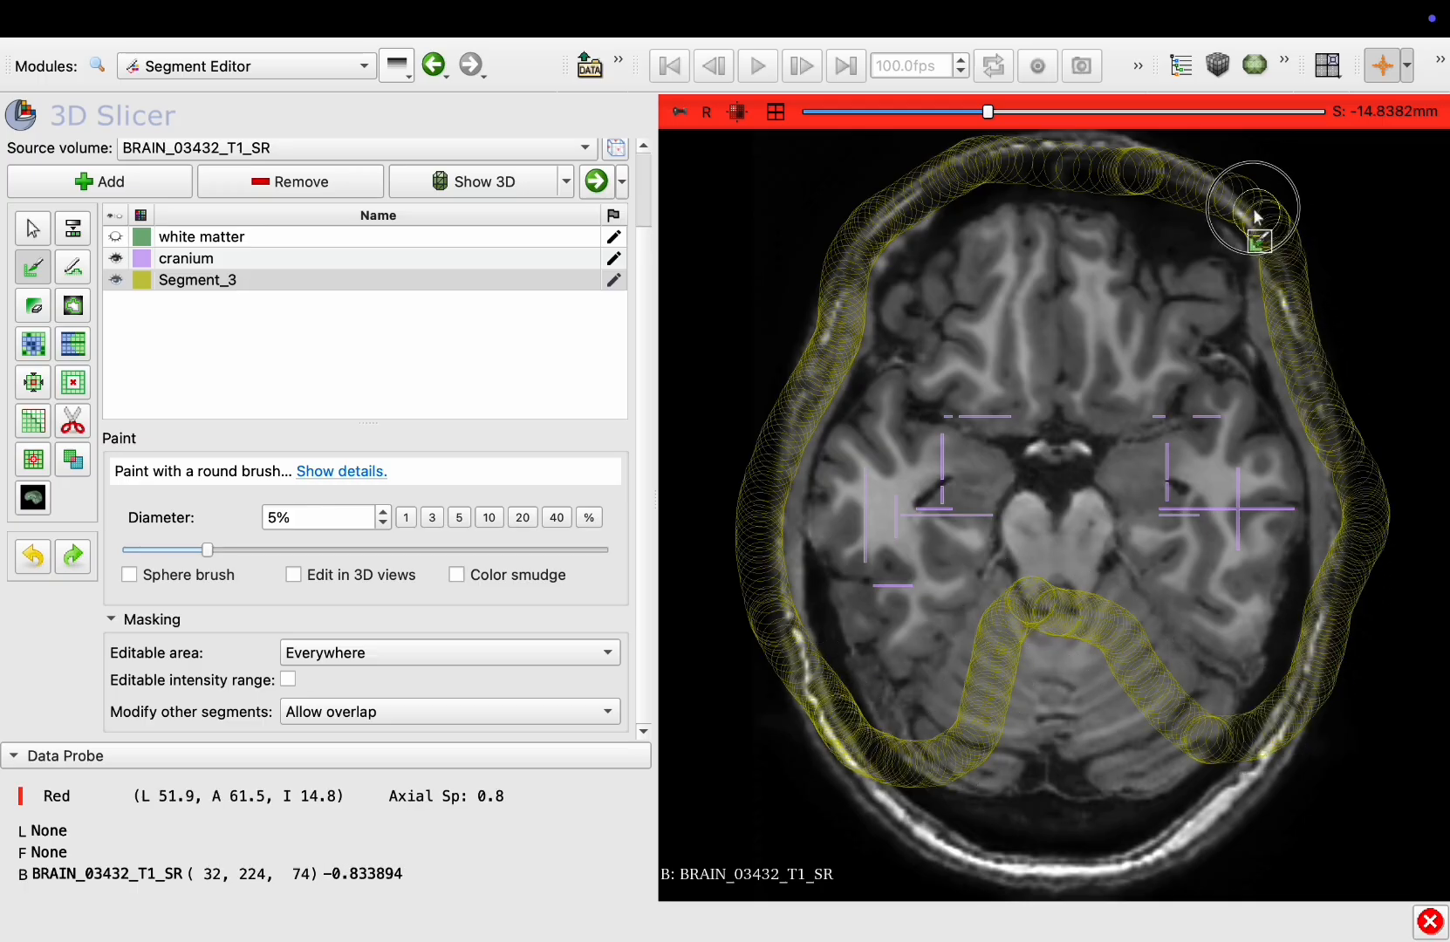
# Continue painting Segment_3 along the skull on several more axial slices, inferior and superior
pyautogui.scroll(-20, 1259, 220)
pyautogui.moveTo(1104, 312)
pyautogui.mouseDown()
pyautogui.moveTo(848, 324)
pyautogui.moveTo(867, 598)
pyautogui.moveTo(1188, 576)
pyautogui.moveTo(1279, 364)
pyautogui.moveTo(1230, 324)
pyautogui.mouseUp()
pyautogui.scroll(-17, 1230, 324)
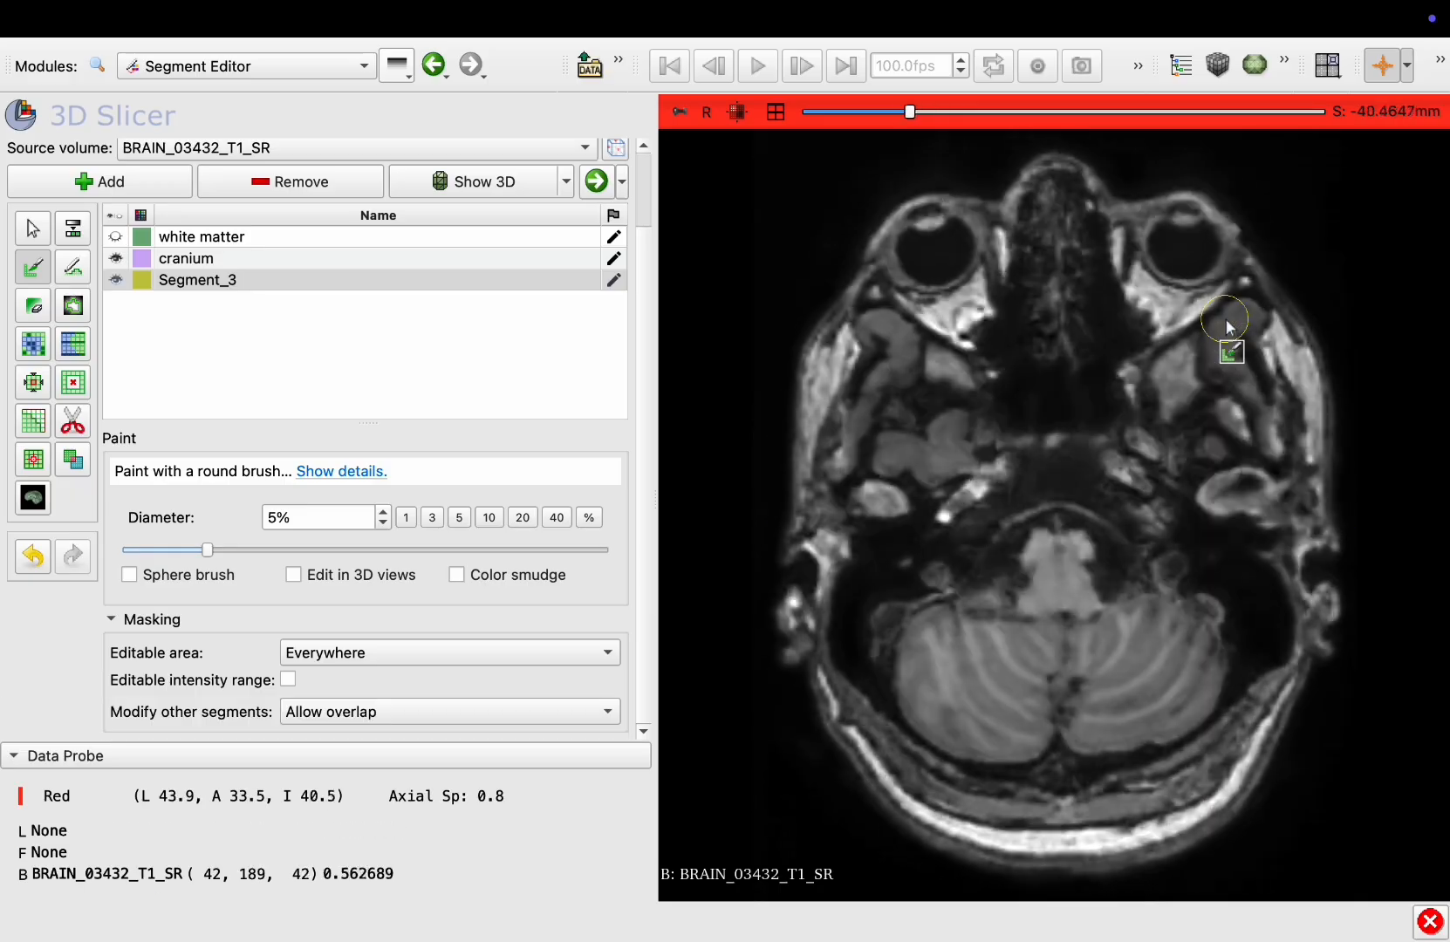
pyautogui.moveTo(1017, 475); pyautogui.dragTo(848, 469)
pyautogui.scroll(20, 848, 469)
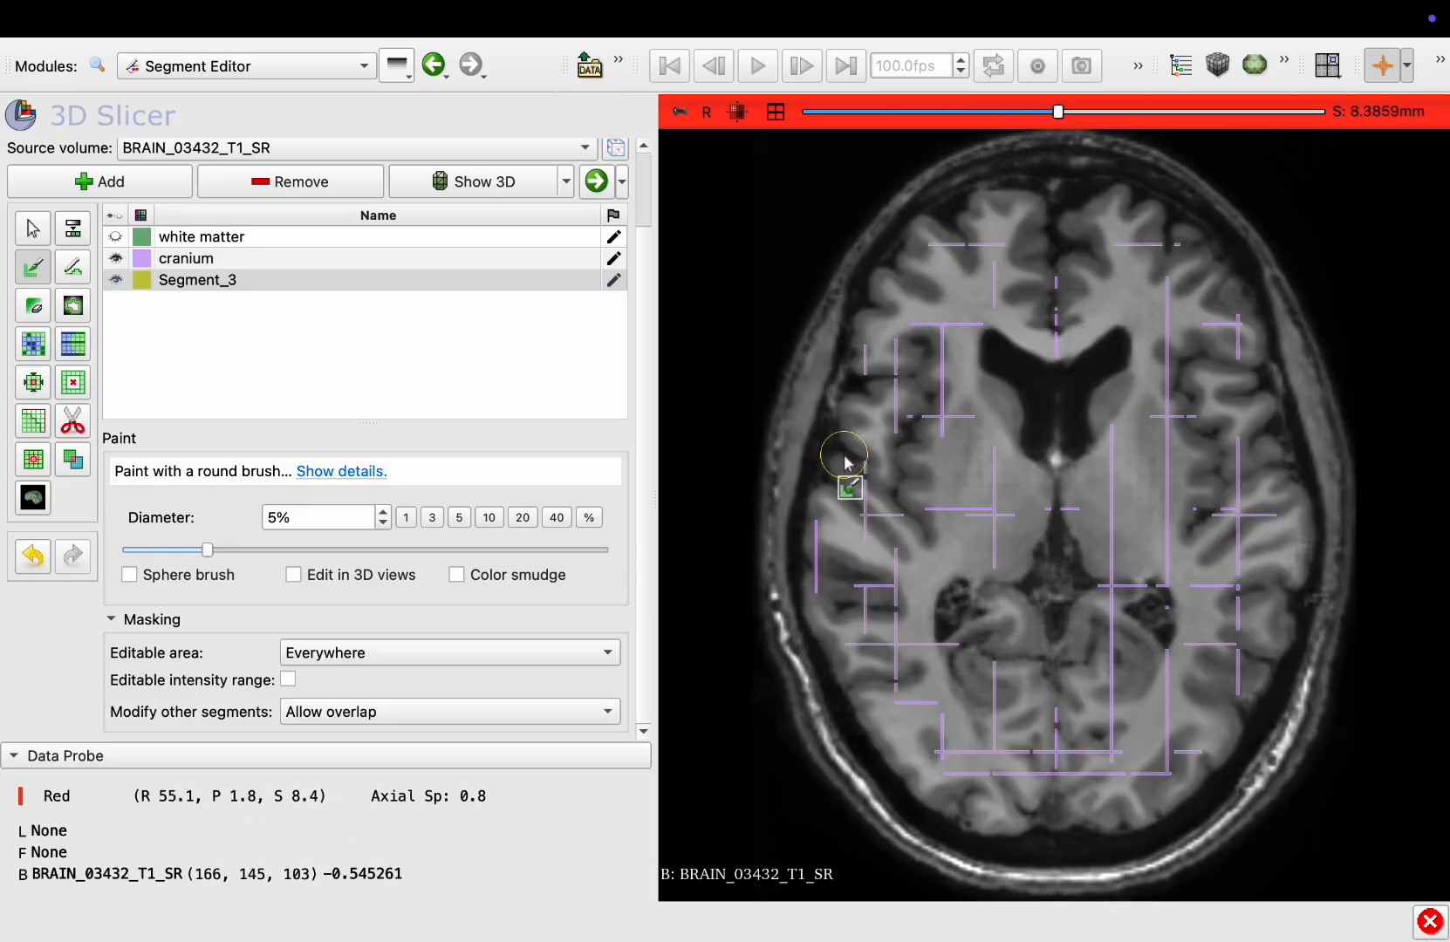
pyautogui.moveTo(1030, 209)
pyautogui.mouseDown()
pyautogui.moveTo(850, 305)
pyautogui.moveTo(789, 709)
pyautogui.moveTo(1232, 809)
pyautogui.moveTo(1334, 485)
pyautogui.moveTo(1100, 210)
pyautogui.mouseUp()
pyautogui.scroll(20, 1052, 200)
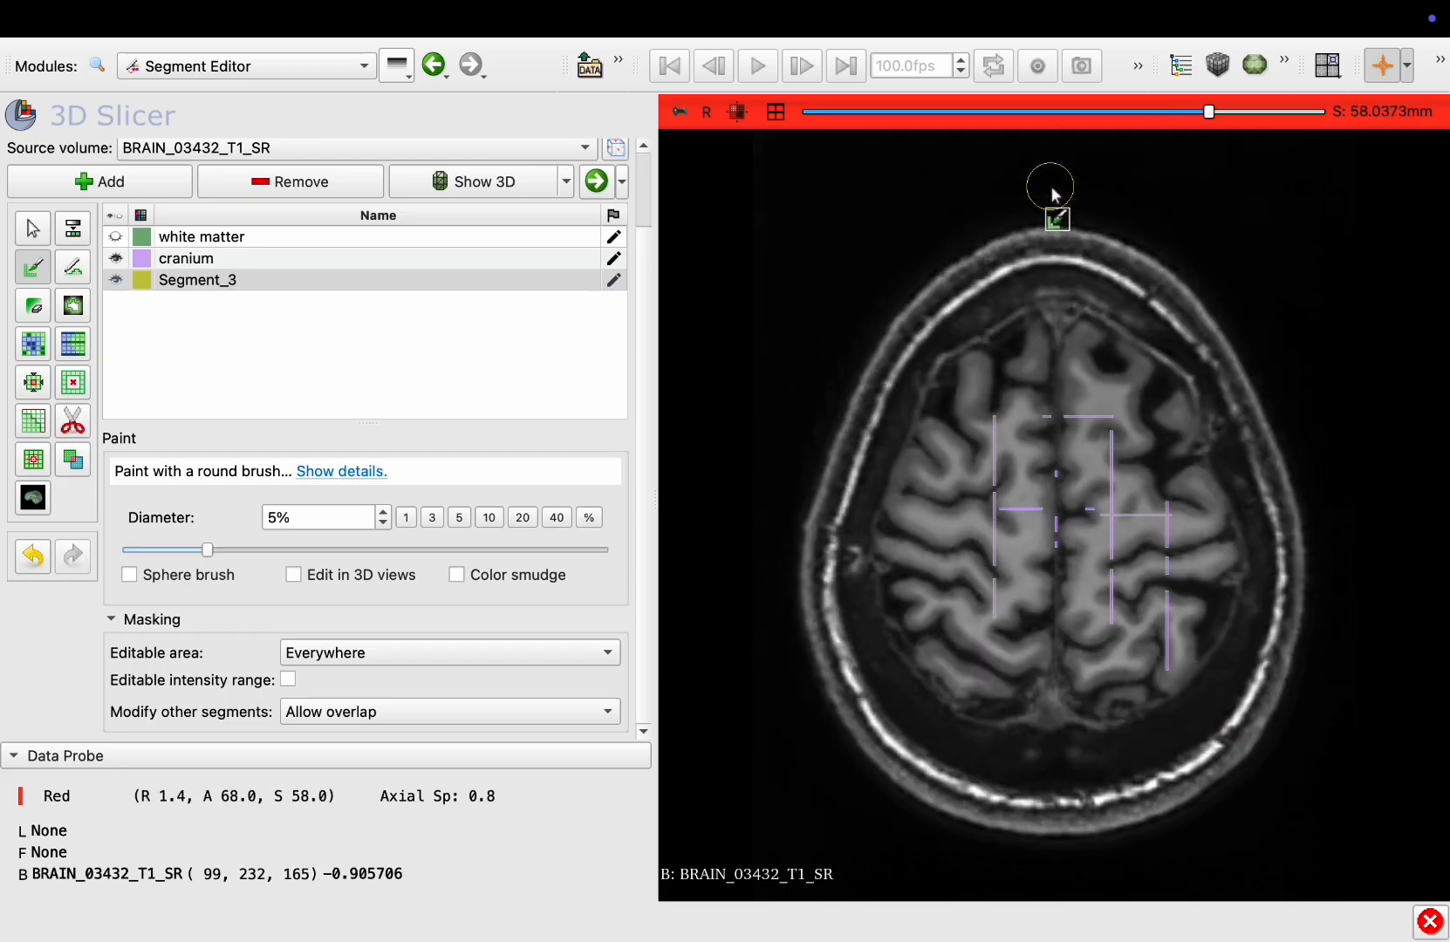
pyautogui.scroll(2, 1082, 384)
pyautogui.moveTo(1037, 565); pyautogui.dragTo(1079, 464)
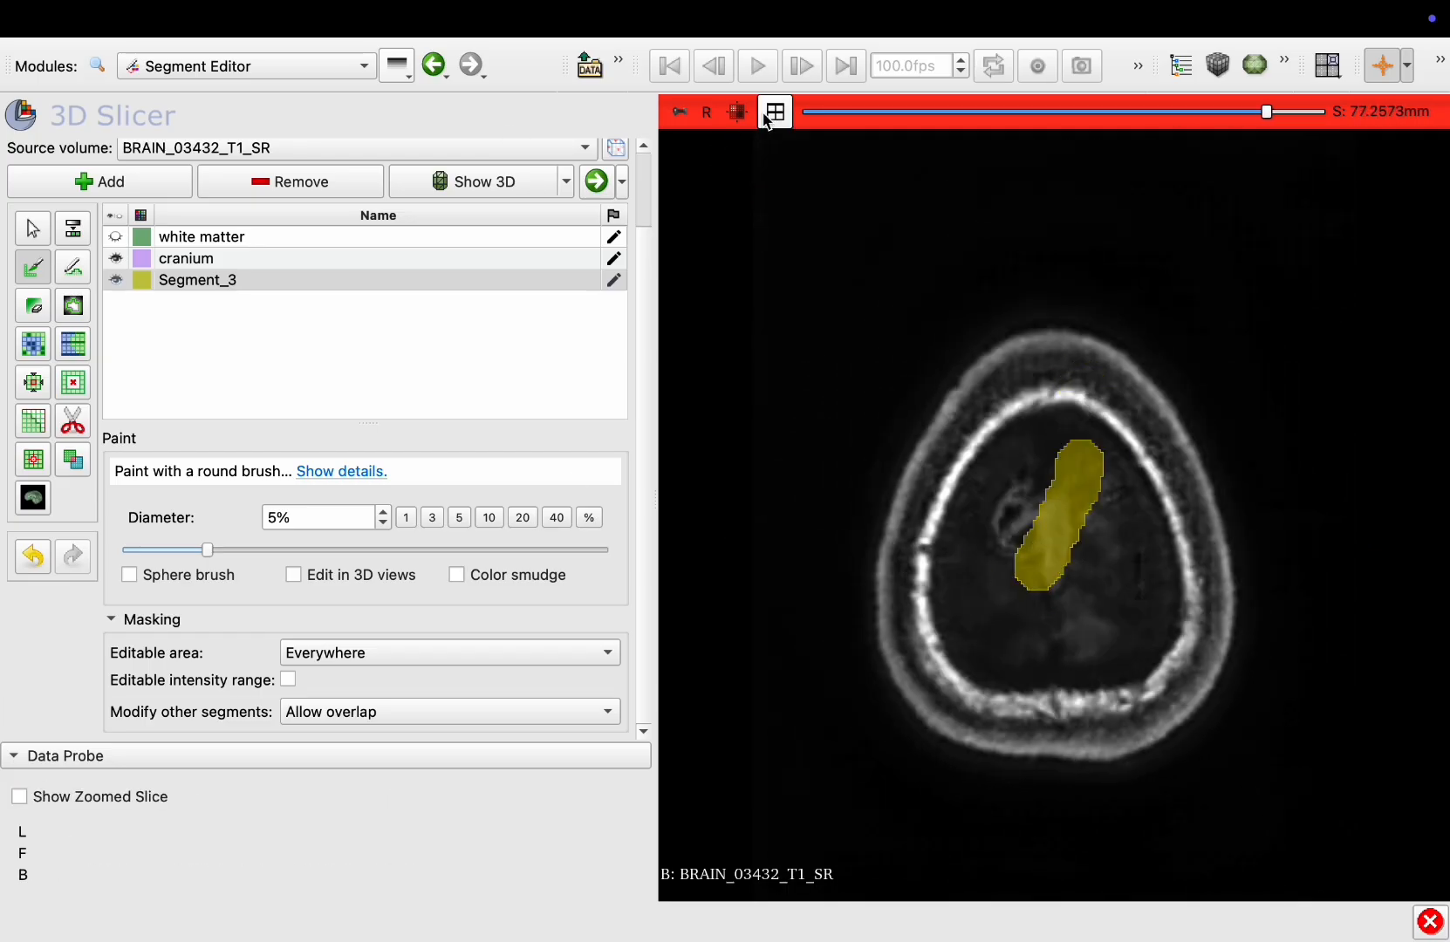
# Switch to the coronal view and paint the skull outline of Segment_3 on anterior coronal slices
pyautogui.click(775, 112)
pyautogui.click(774, 519)
pyautogui.scroll(-4, 796, 563)
pyautogui.scroll(-20, 796, 565)
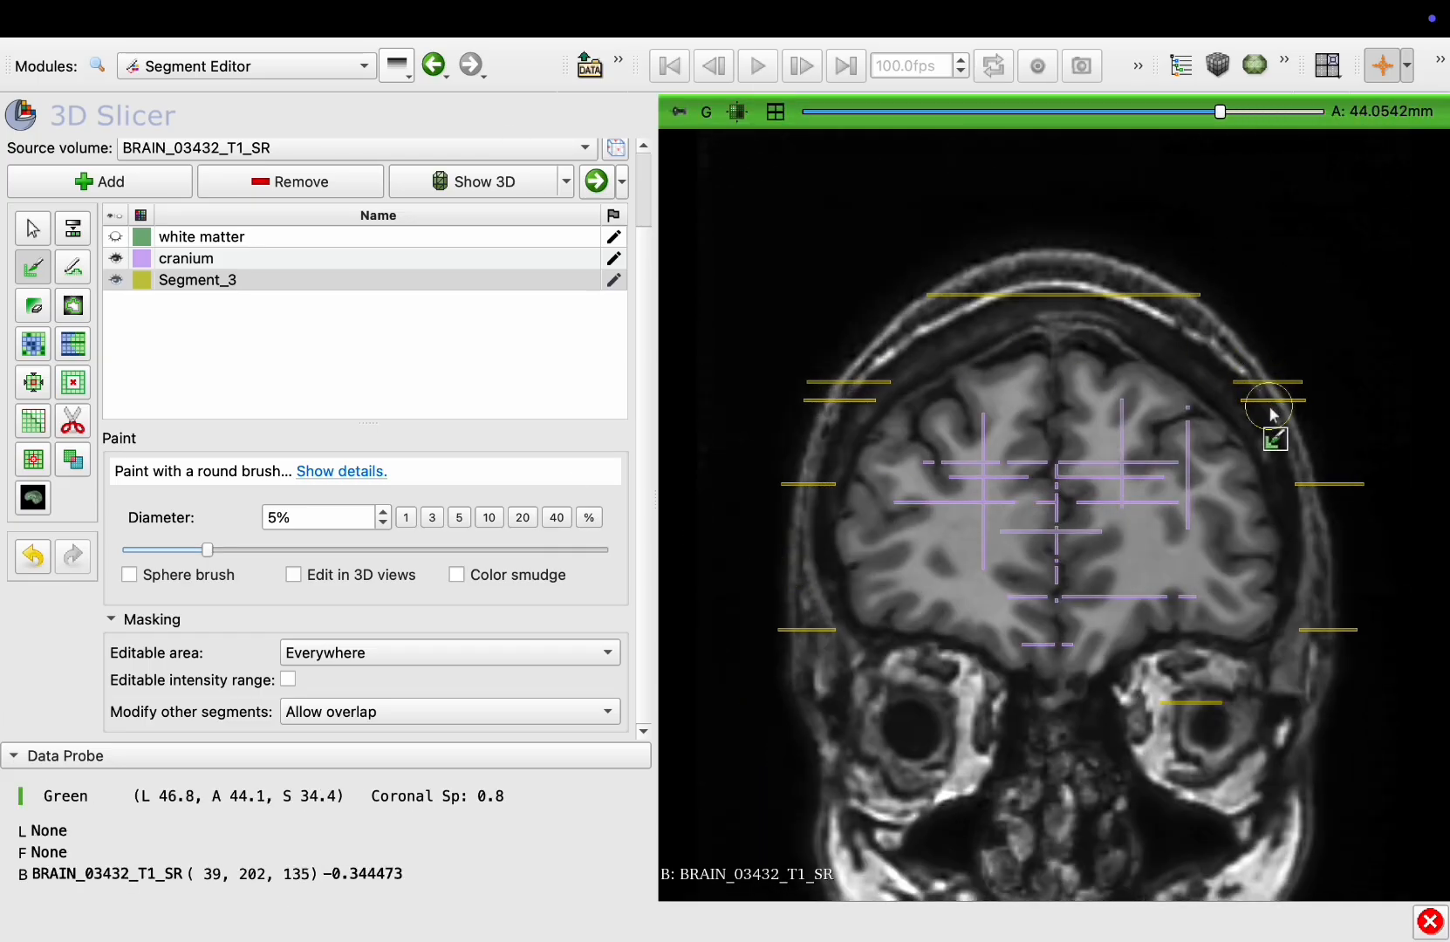
pyautogui.moveTo(1270, 412)
pyautogui.mouseDown()
pyautogui.moveTo(1071, 301)
pyautogui.moveTo(838, 388)
pyautogui.moveTo(789, 656)
pyautogui.moveTo(1141, 744)
pyautogui.mouseUp()
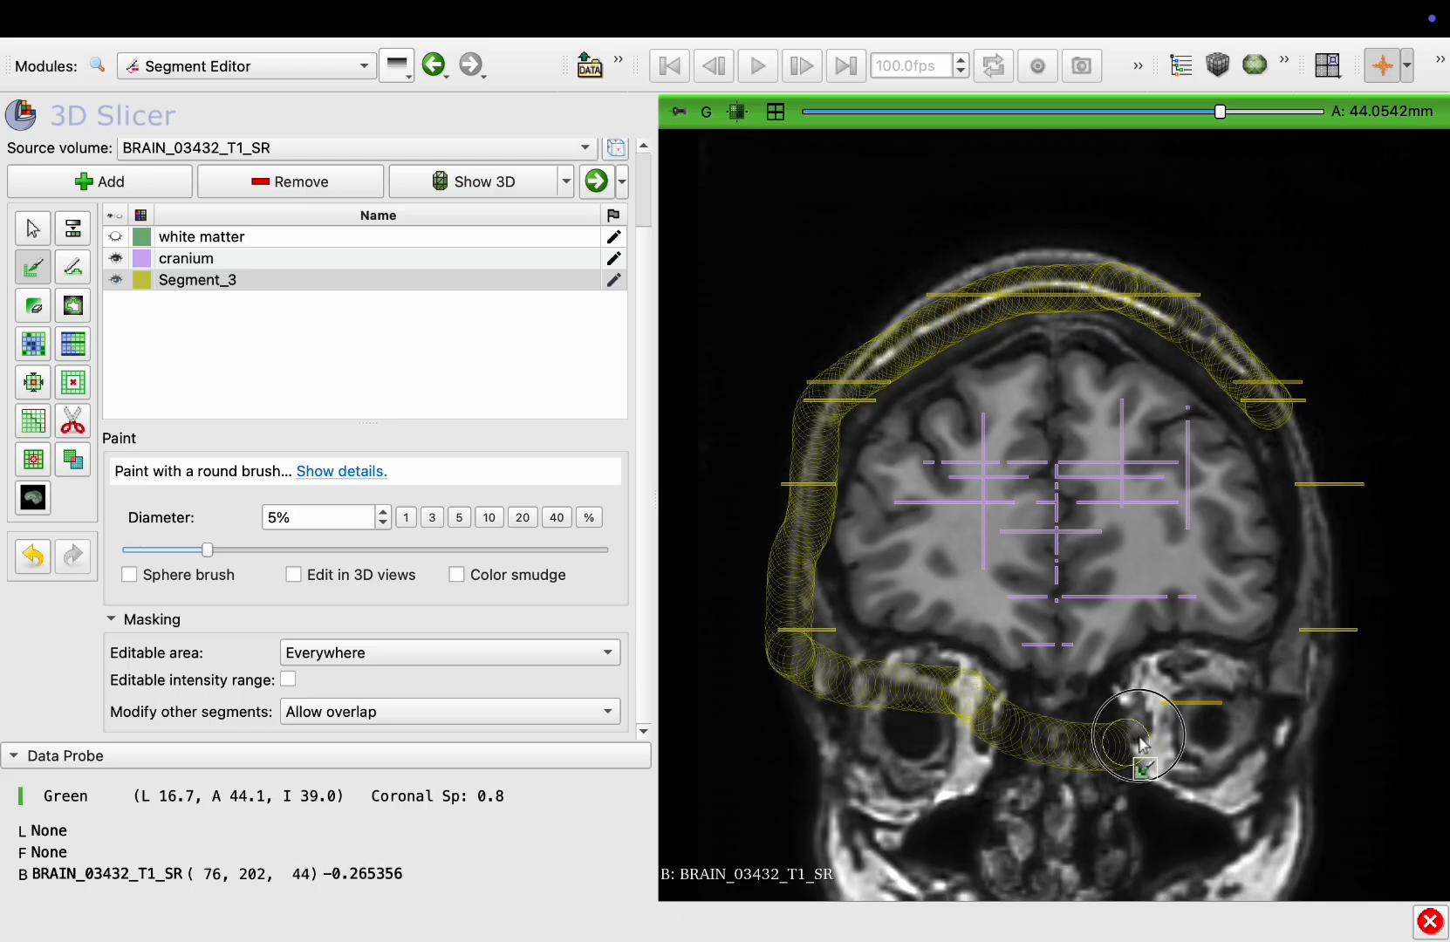
pyautogui.moveTo(1327, 660)
pyautogui.mouseDown()
pyautogui.moveTo(1285, 420)
pyautogui.moveTo(1236, 299)
pyautogui.moveTo(918, 266)
pyautogui.moveTo(766, 436)
pyautogui.moveTo(972, 741)
pyautogui.moveTo(1377, 579)
pyautogui.moveTo(1319, 382)
pyautogui.mouseUp()
pyautogui.scroll(-18, 1280, 414)
pyautogui.scroll(-19, 1310, 362)
pyautogui.moveTo(1297, 315)
pyautogui.mouseDown()
pyautogui.moveTo(1187, 243)
pyautogui.moveTo(879, 275)
pyautogui.mouseUp()
pyautogui.moveTo(782, 380)
pyautogui.mouseDown()
pyautogui.moveTo(775, 650)
pyautogui.moveTo(1013, 783)
pyautogui.moveTo(1301, 767)
pyautogui.moveTo(1368, 593)
pyautogui.moveTo(1307, 330)
pyautogui.moveTo(1049, 186)
pyautogui.moveTo(743, 370)
pyautogui.moveTo(762, 776)
pyautogui.moveTo(1416, 669)
pyautogui.moveTo(1347, 353)
pyautogui.moveTo(1181, 236)
pyautogui.moveTo(858, 405)
pyautogui.moveTo(971, 694)
pyautogui.moveTo(1358, 665)
pyautogui.moveTo(1375, 453)
pyautogui.moveTo(1321, 321)
pyautogui.mouseUp()
pyautogui.scroll(-20, 1307, 345)
pyautogui.hotkey('ctrl', 'z')
# Paint the skull band of Segment_3 on posterior coronal slices
pyautogui.keyDown('ctrl'); pyautogui.scroll(-3, 1299, 371); pyautogui.keyUp('ctrl')
pyautogui.scroll(-20, 1320, 322)
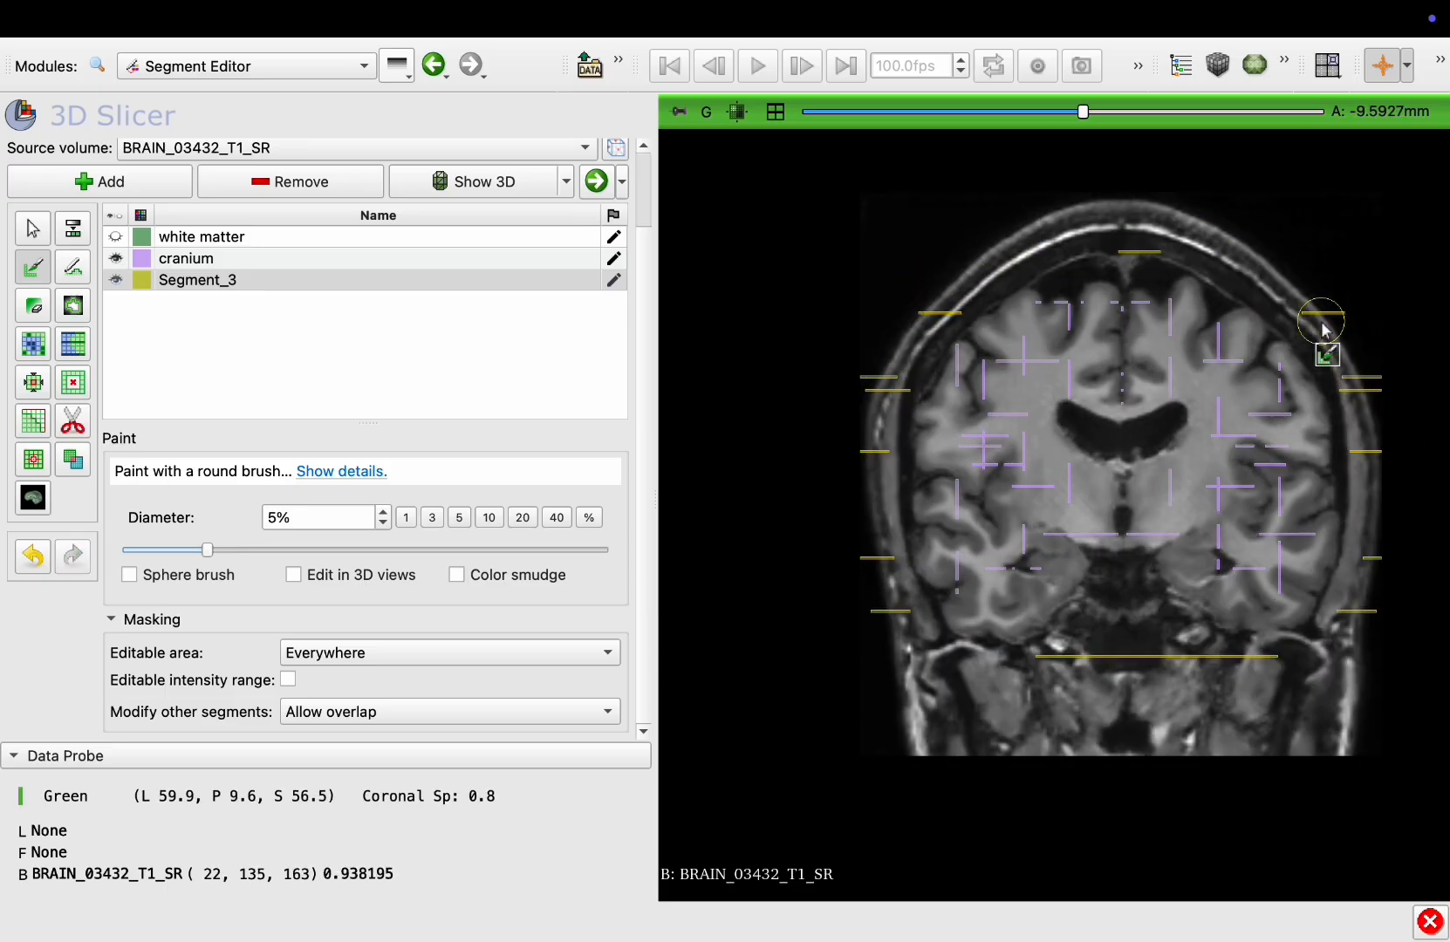
pyautogui.moveTo(1170, 609)
pyautogui.mouseDown()
pyautogui.moveTo(1398, 486)
pyautogui.moveTo(1291, 272)
pyautogui.moveTo(942, 259)
pyautogui.moveTo(852, 549)
pyautogui.moveTo(1109, 592)
pyautogui.mouseUp()
pyautogui.scroll(-20, 1109, 594)
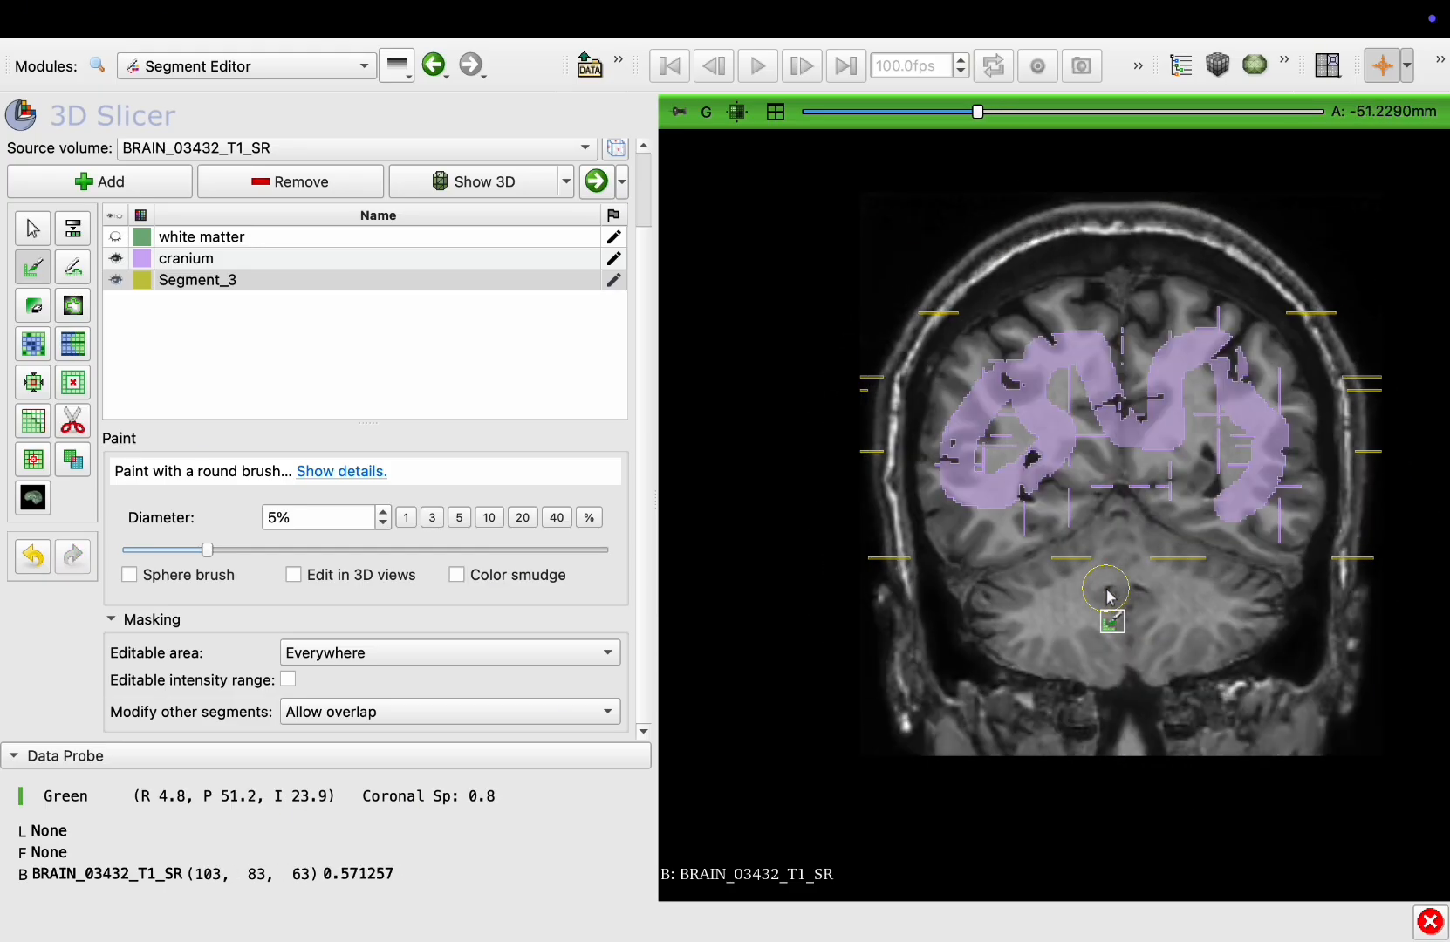
pyautogui.moveTo(1275, 619)
pyautogui.mouseDown()
pyautogui.moveTo(1359, 372)
pyautogui.moveTo(980, 242)
pyautogui.moveTo(873, 592)
pyautogui.moveTo(1134, 549)
pyautogui.mouseUp()
pyautogui.scroll(-13, 1134, 553)
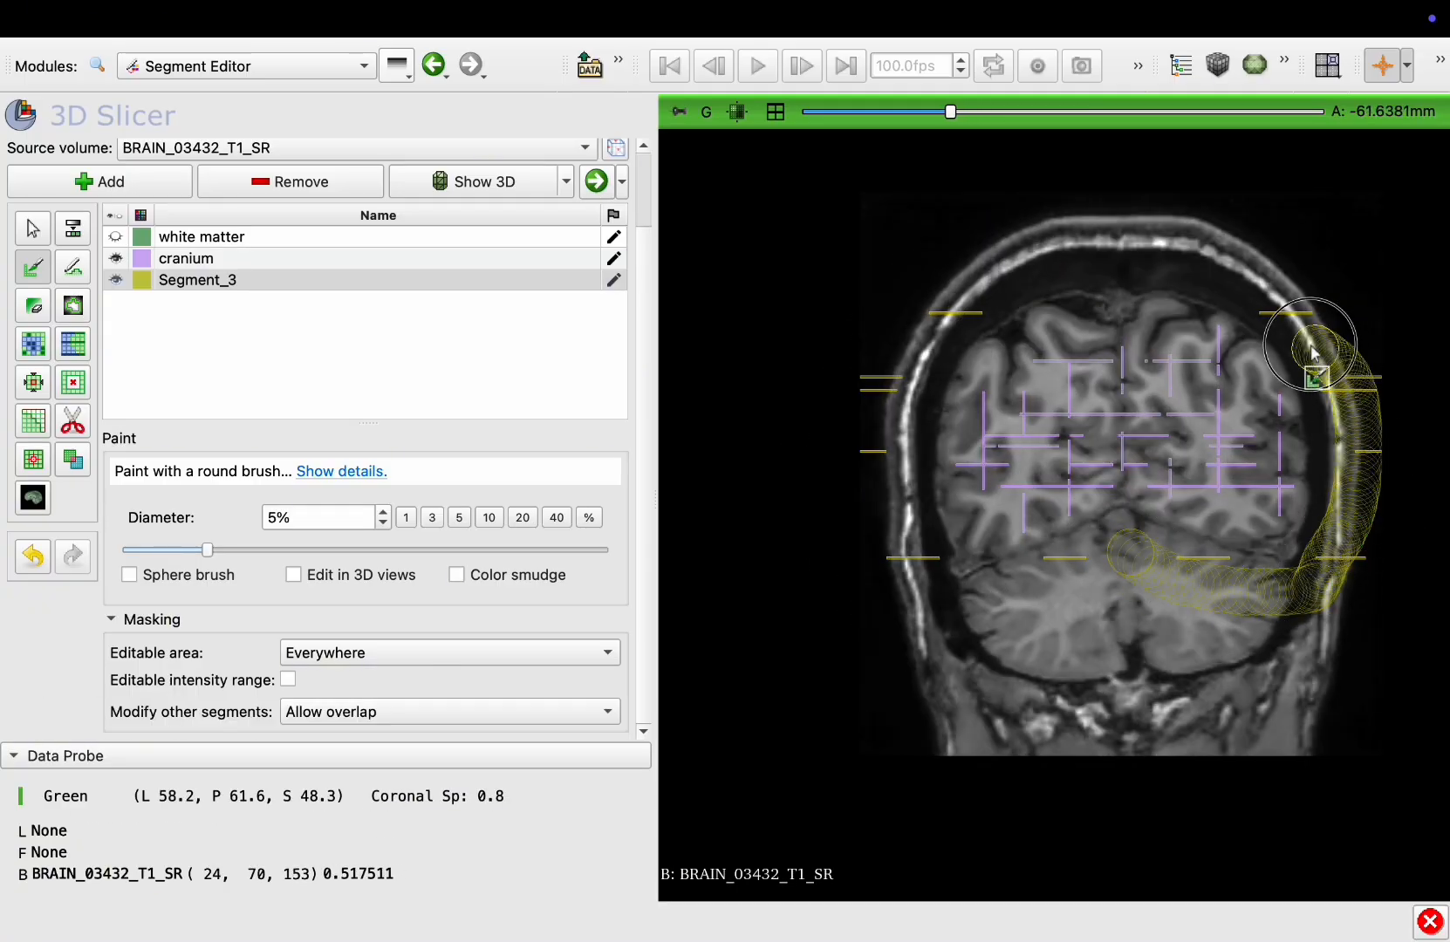
pyautogui.moveTo(930, 336)
pyautogui.mouseDown()
pyautogui.moveTo(938, 614)
pyautogui.moveTo(1130, 585)
pyautogui.mouseUp()
pyautogui.scroll(-18, 1134, 576)
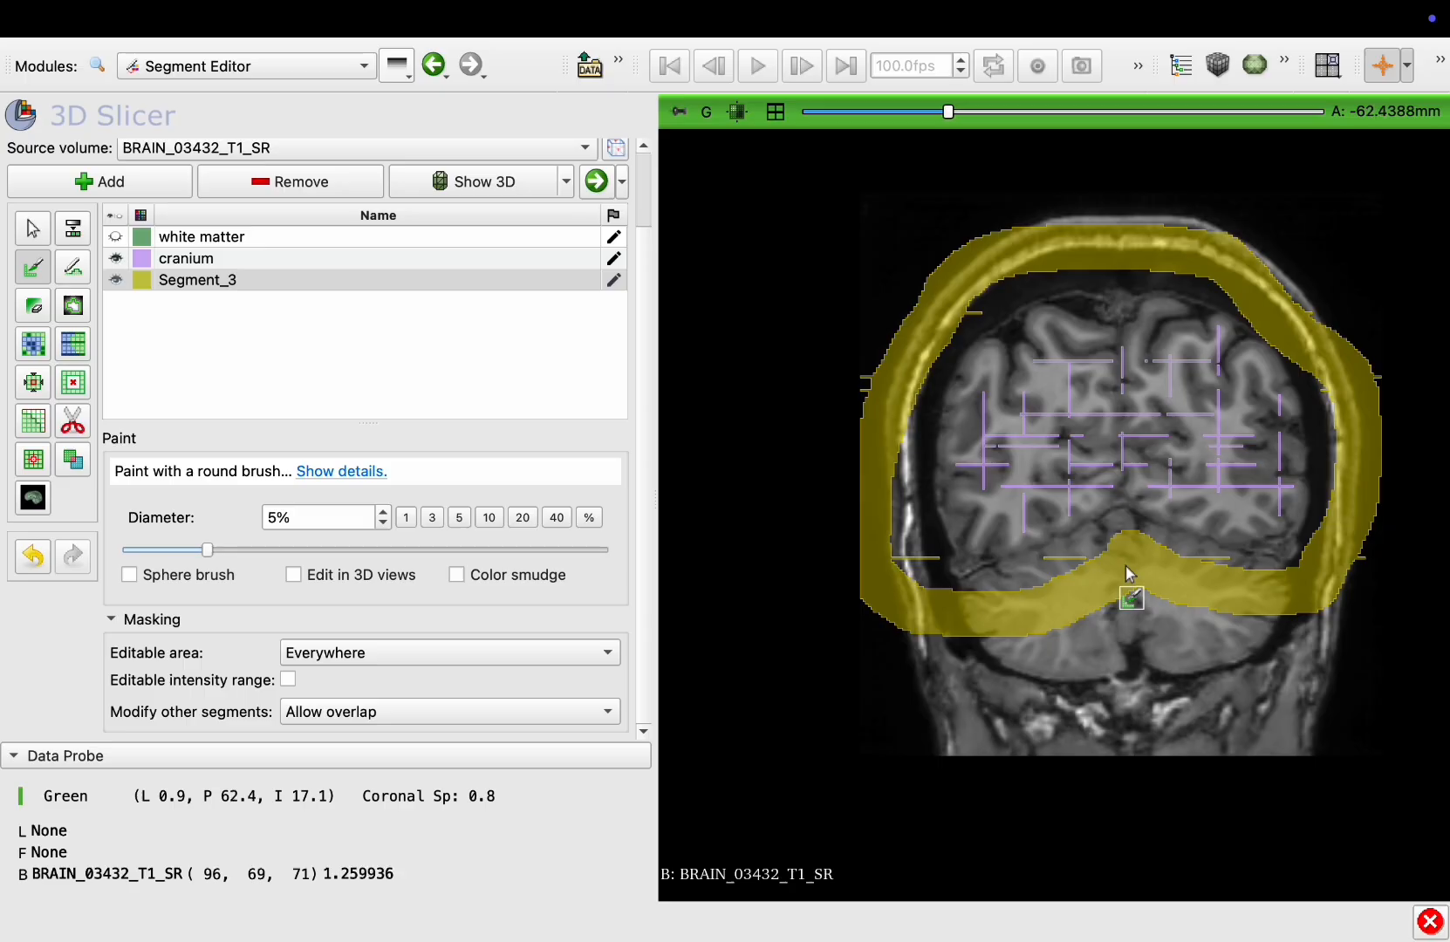
pyautogui.moveTo(1325, 443)
pyautogui.mouseDown()
pyautogui.moveTo(1084, 281)
pyautogui.moveTo(913, 571)
pyautogui.mouseUp()
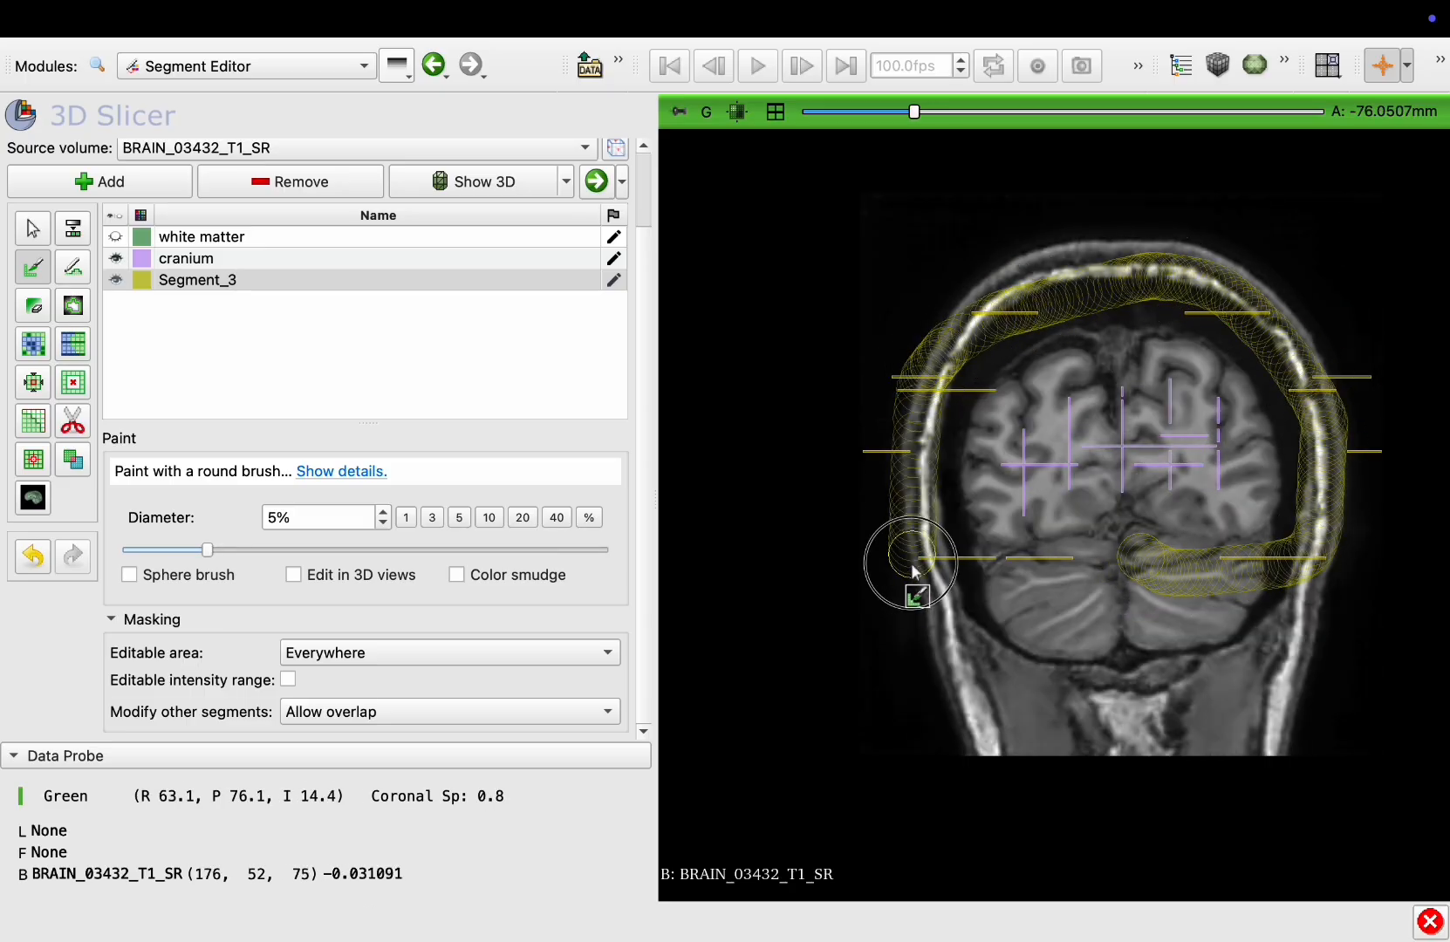
pyautogui.scroll(-20, 1136, 567)
pyautogui.moveTo(1213, 471); pyautogui.dragTo(961, 482)
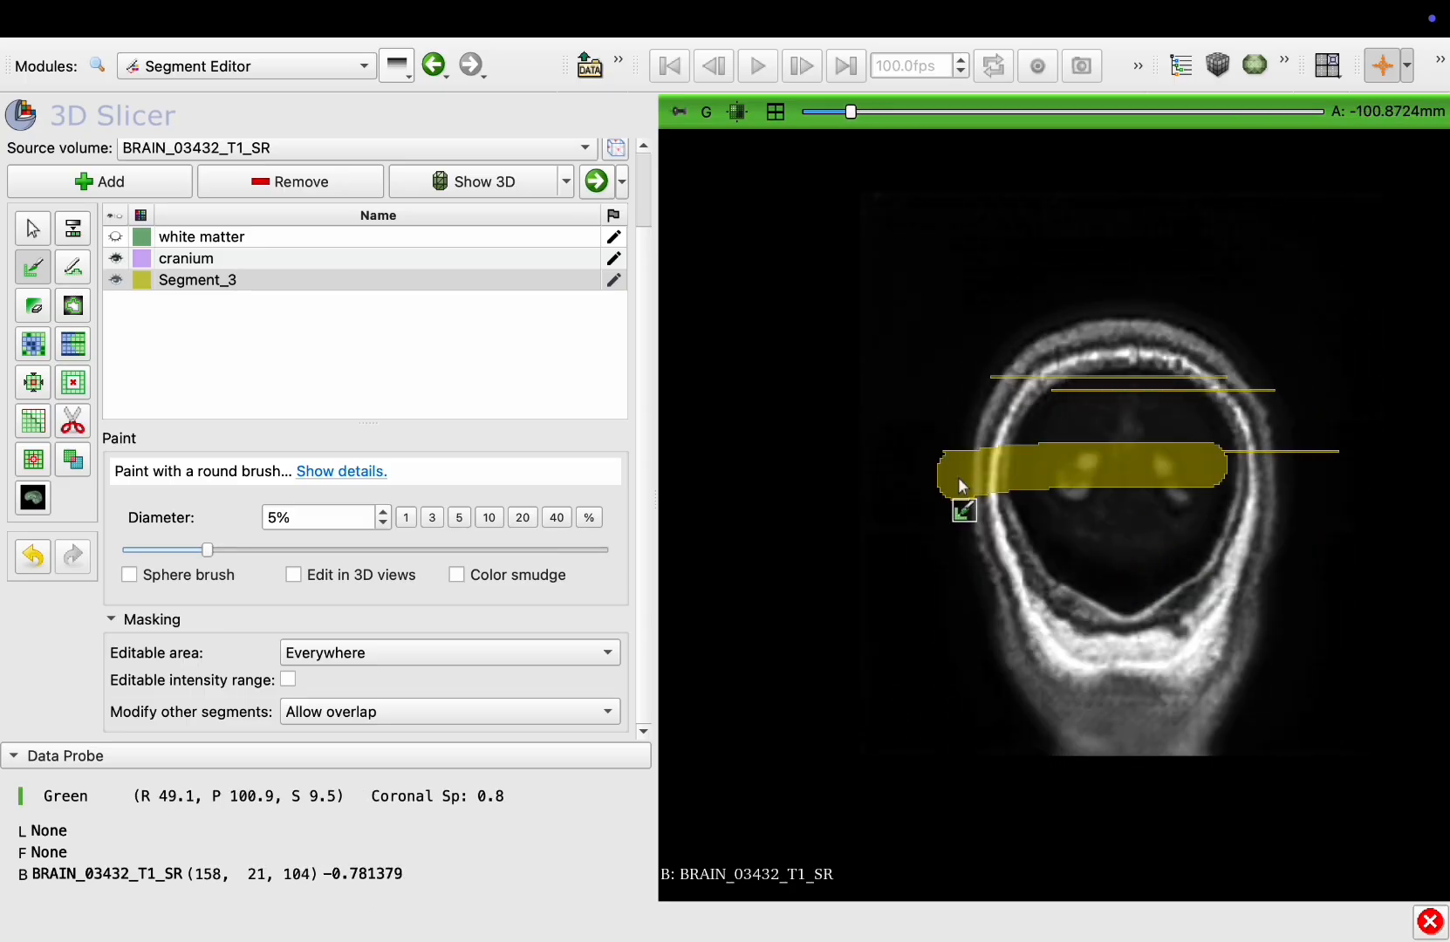
# Return to an anterior coronal slice and paint the skull outline around it
pyautogui.scroll(20, 986, 611)
pyautogui.scroll(20, 995, 649)
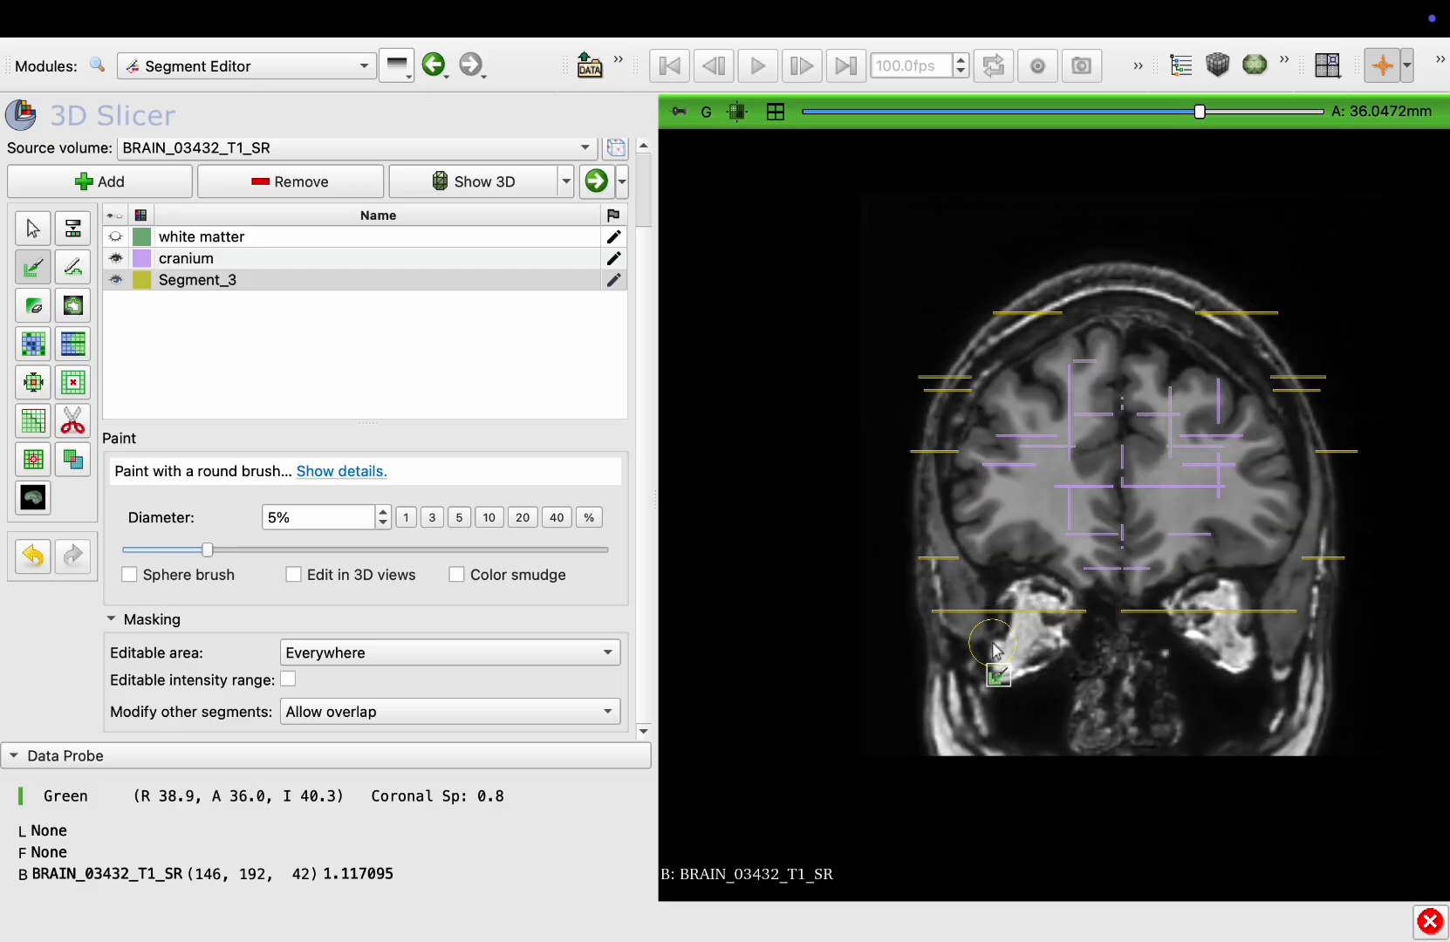
pyautogui.scroll(20, 995, 650)
pyautogui.scroll(-20, 993, 656)
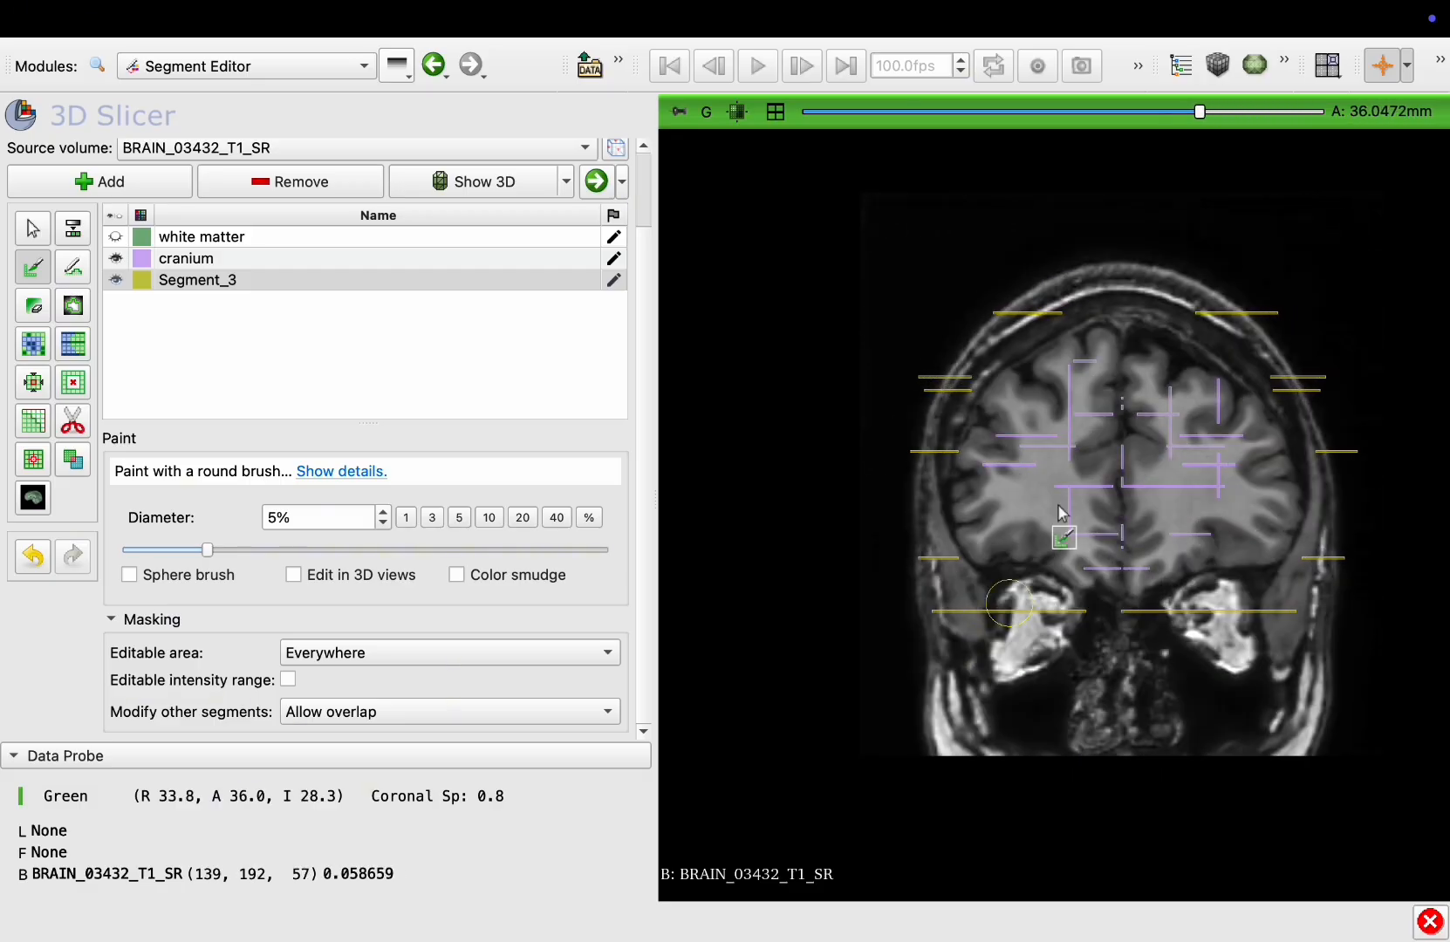
pyautogui.moveTo(1308, 402)
pyautogui.mouseDown()
pyautogui.moveTo(1052, 324)
pyautogui.moveTo(931, 591)
pyautogui.mouseUp()
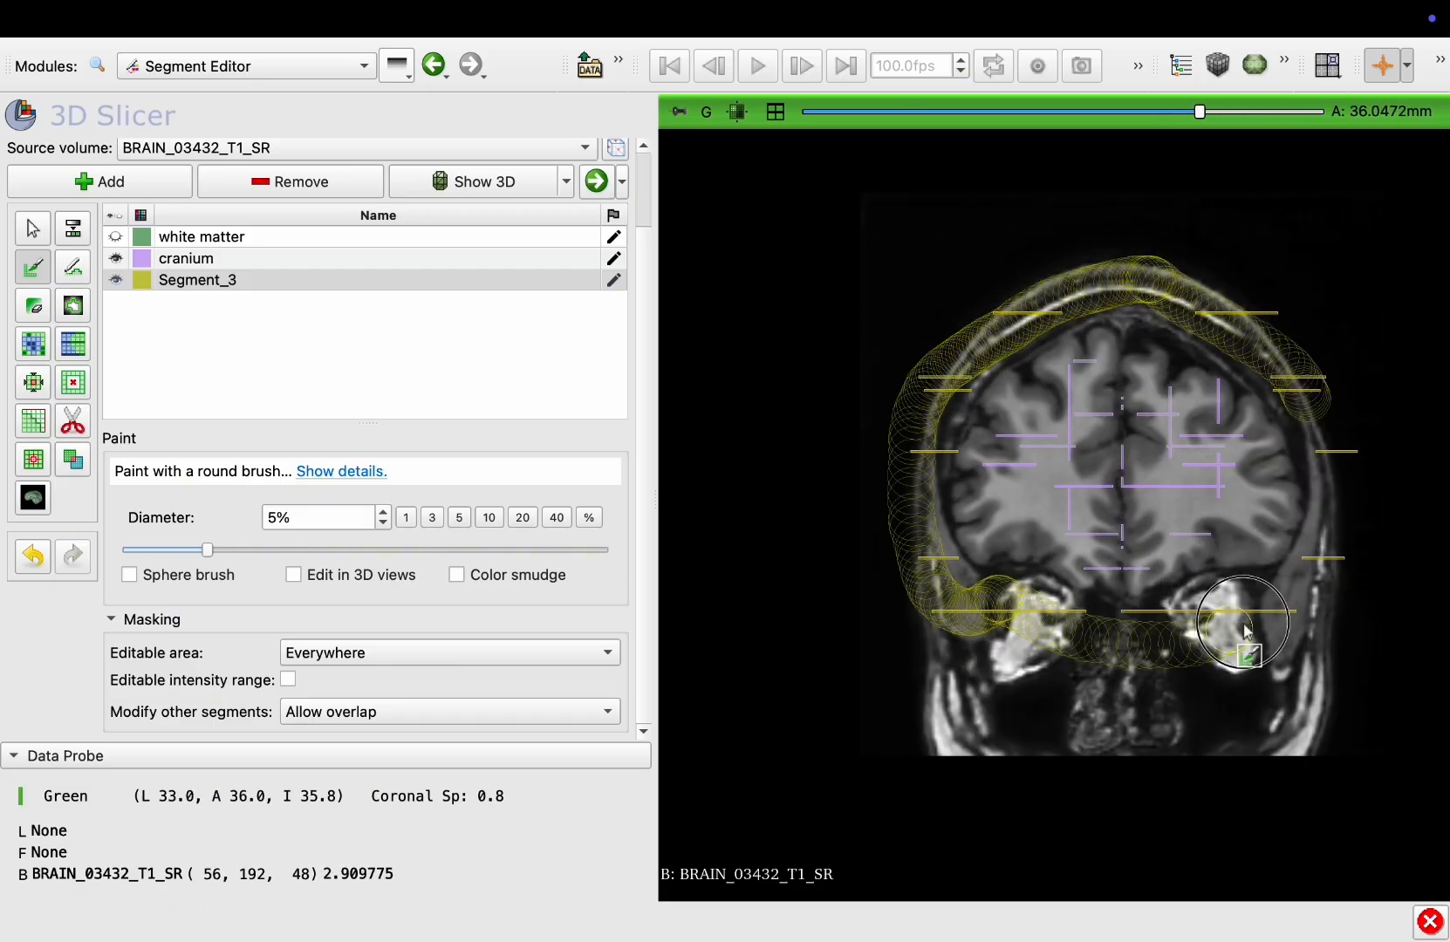
pyautogui.moveTo(1244, 625)
pyautogui.mouseDown()
pyautogui.moveTo(1332, 440)
pyautogui.moveTo(1317, 397)
pyautogui.mouseUp()
# Switch to the sagittal view and paint Segment_3 along the skull on a lateral sagittal slice
pyautogui.click(774, 113)
pyautogui.click(1171, 518)
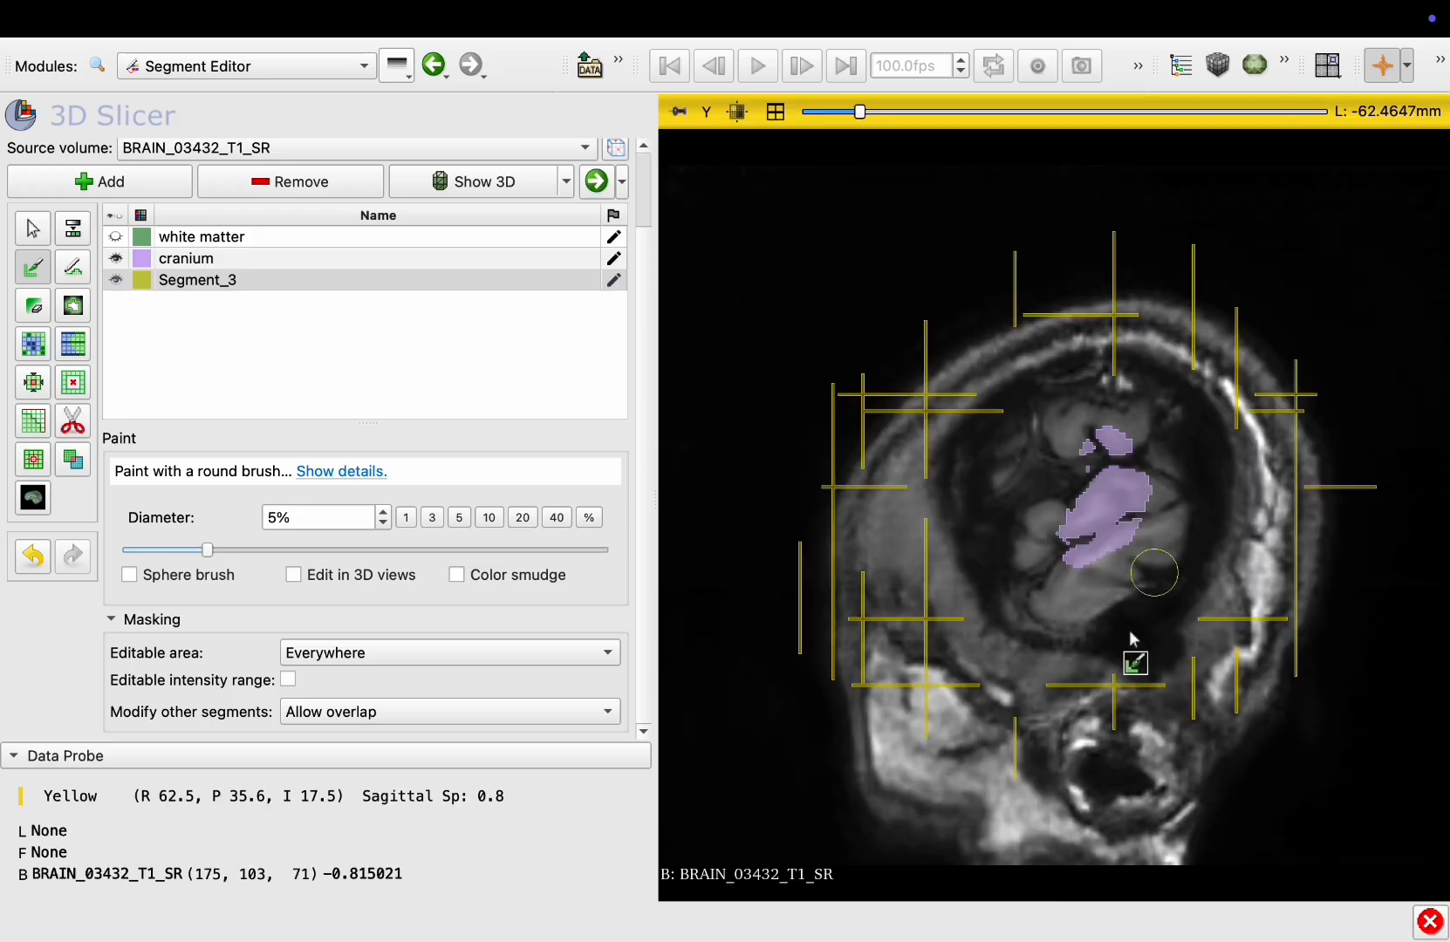
pyautogui.scroll(-20, 1131, 640)
pyautogui.scroll(20, 1029, 534)
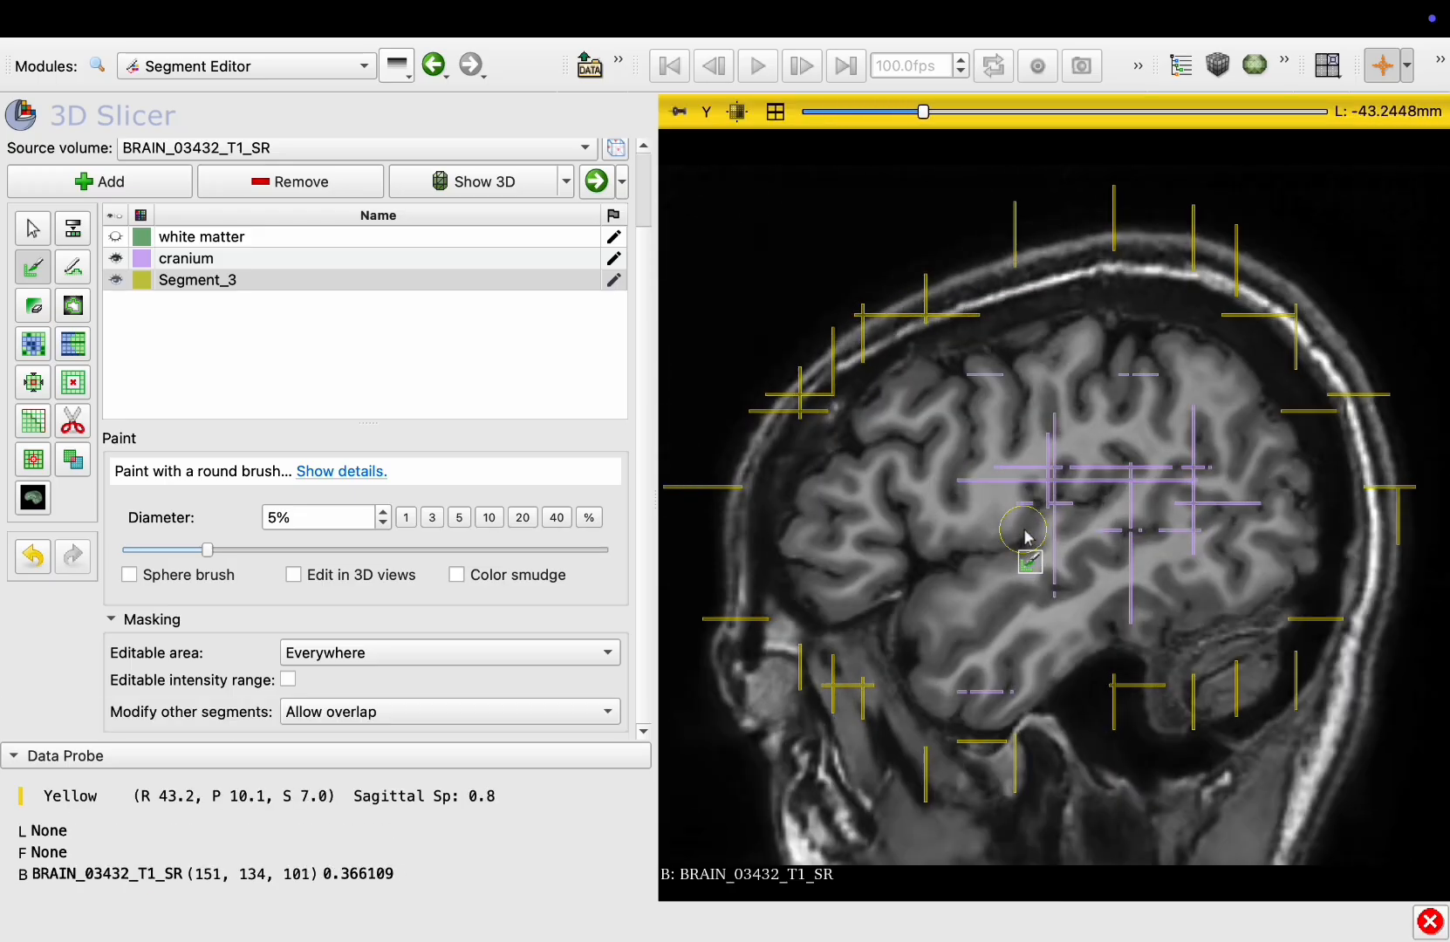
pyautogui.scroll(2, 1026, 535)
pyautogui.moveTo(1256, 659); pyautogui.dragTo(1007, 779)
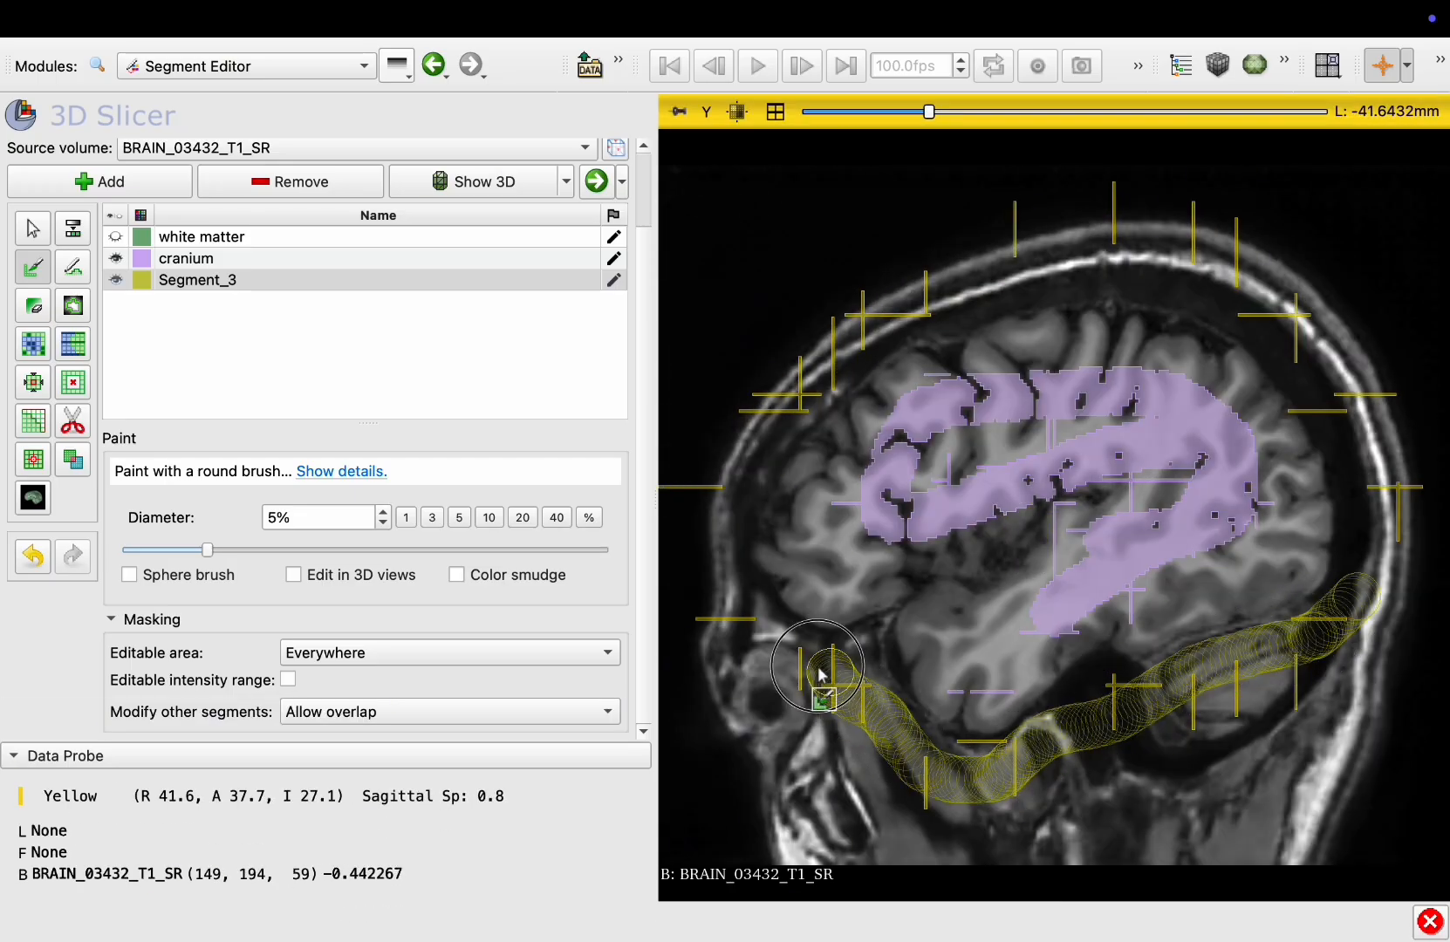
pyautogui.moveTo(821, 673)
pyautogui.mouseDown()
pyautogui.moveTo(714, 410)
pyautogui.moveTo(946, 288)
pyautogui.moveTo(1324, 382)
pyautogui.mouseUp()
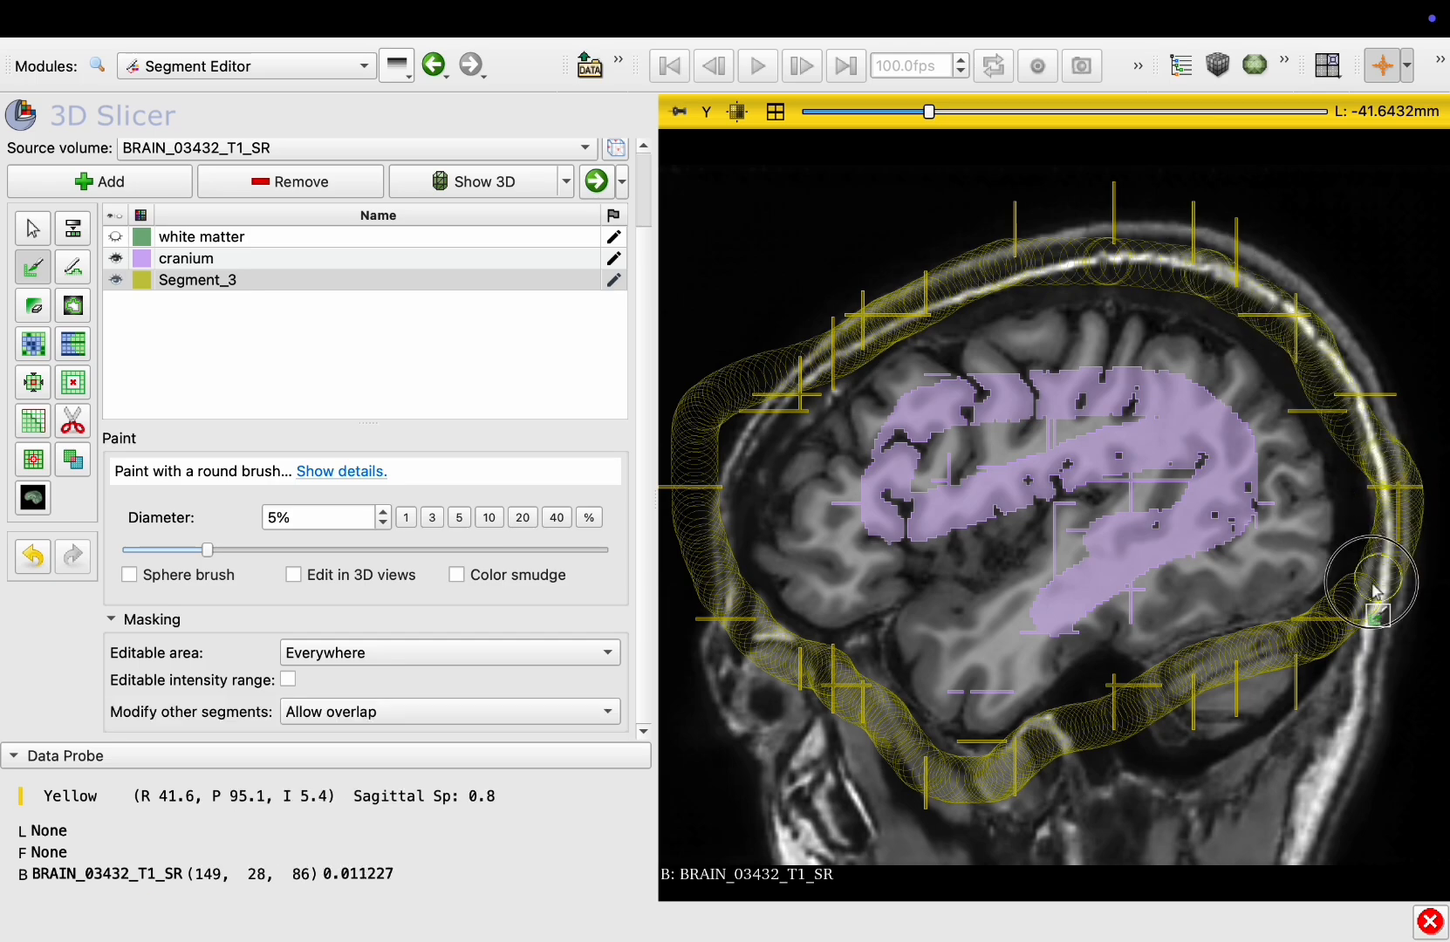
pyautogui.moveTo(1372, 582); pyautogui.dragTo(1371, 586)
# Paint the skull outline of Segment_3 on further sagittal slices toward the midline
pyautogui.scroll(-15, 1370, 586)
pyautogui.scroll(20, 1380, 600)
pyautogui.moveTo(1228, 636)
pyautogui.mouseDown()
pyautogui.moveTo(968, 776)
pyautogui.moveTo(737, 663)
pyautogui.moveTo(760, 372)
pyautogui.moveTo(1077, 228)
pyautogui.moveTo(1415, 372)
pyautogui.mouseUp()
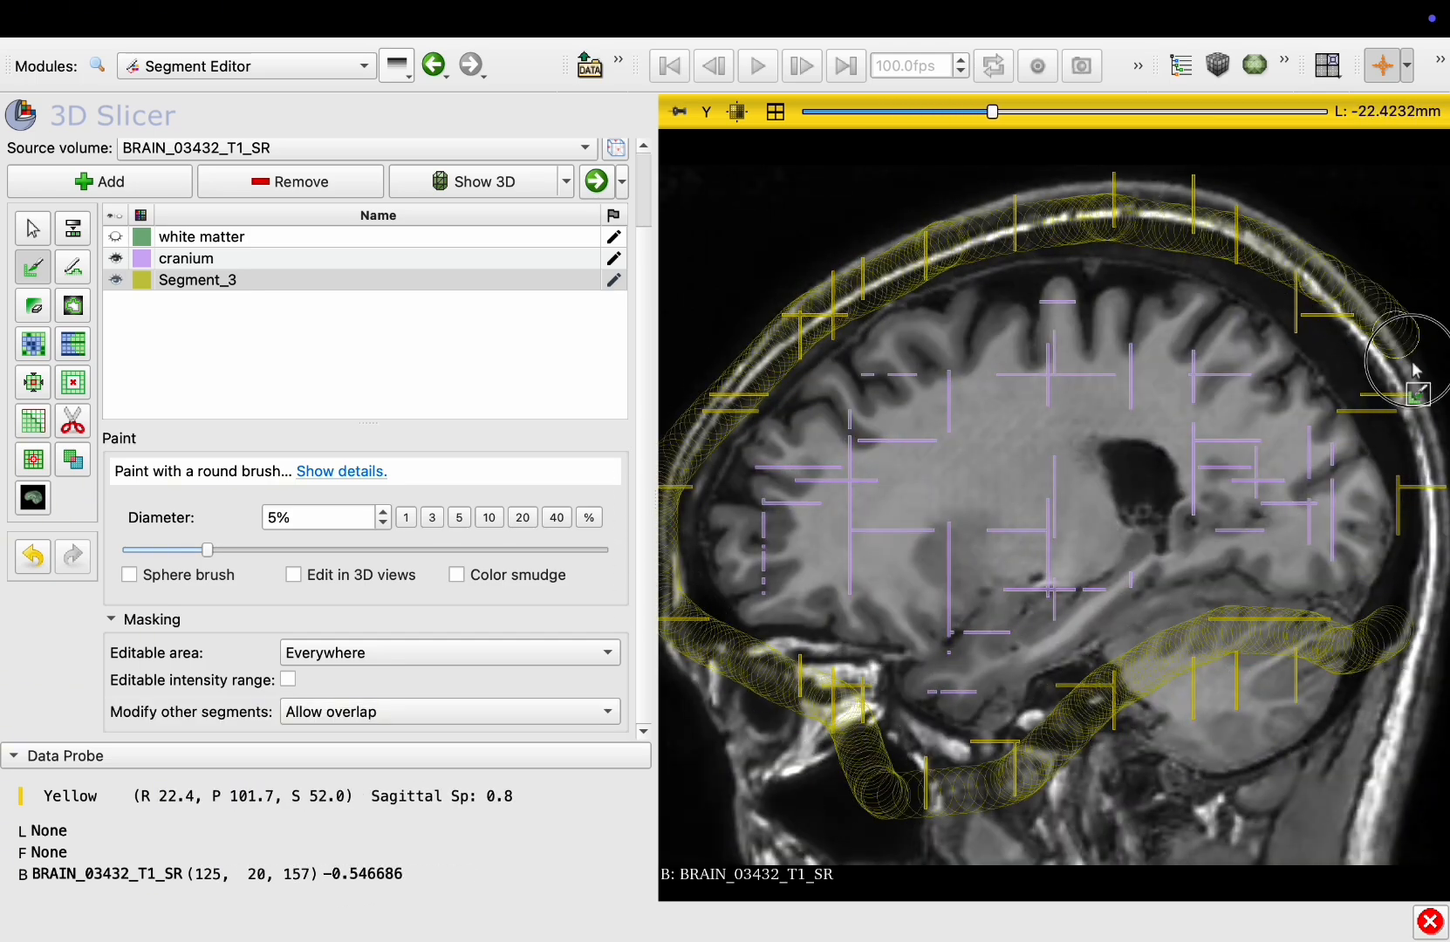
pyautogui.scroll(-5, 1421, 622)
pyautogui.scroll(20, 1421, 622)
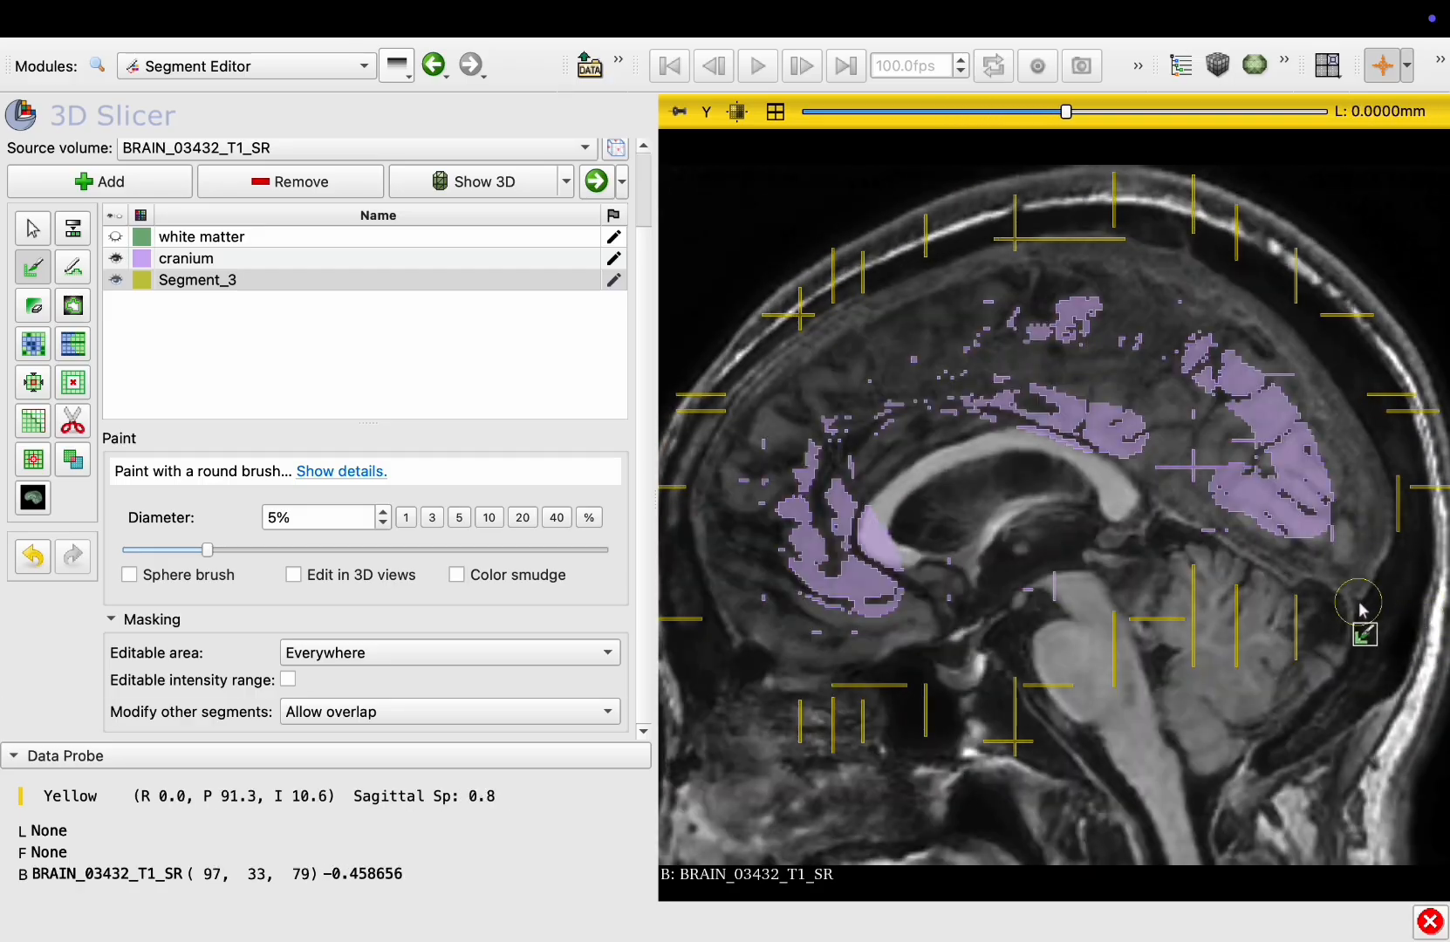
pyautogui.moveTo(1377, 645); pyautogui.dragTo(1230, 597)
pyautogui.moveTo(1014, 691)
pyautogui.mouseDown()
pyautogui.moveTo(663, 606)
pyautogui.moveTo(787, 288)
pyautogui.moveTo(1111, 197)
pyautogui.moveTo(1393, 349)
pyautogui.moveTo(1400, 628)
pyautogui.mouseUp()
# Paint the skull base and outline of Segment_3 on another sagittal slice
pyautogui.scroll(-20, 1396, 636)
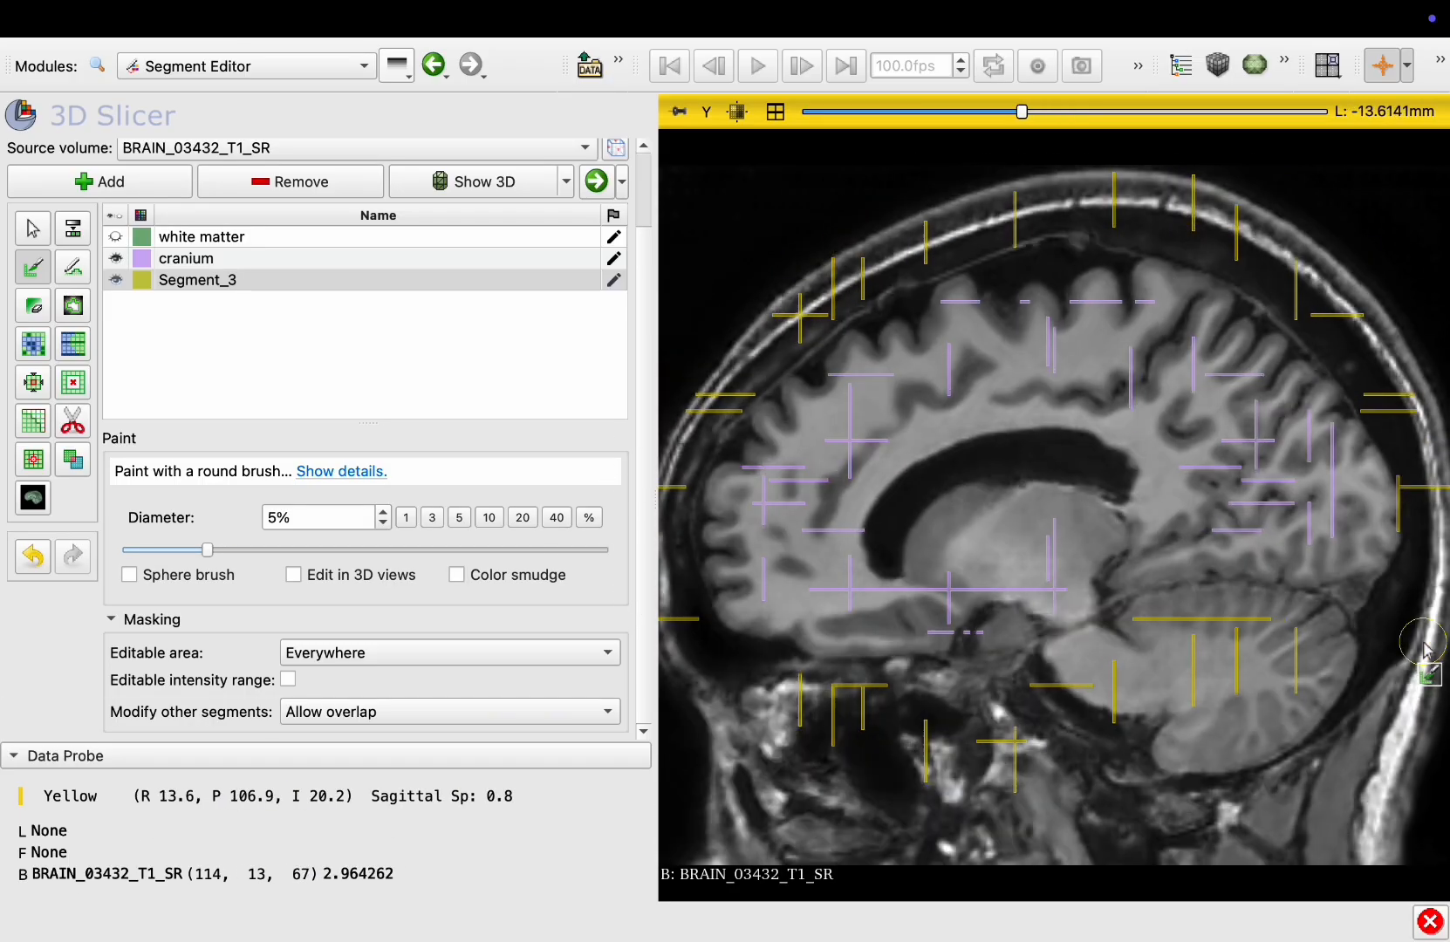
pyautogui.moveTo(1088, 685); pyautogui.dragTo(835, 709)
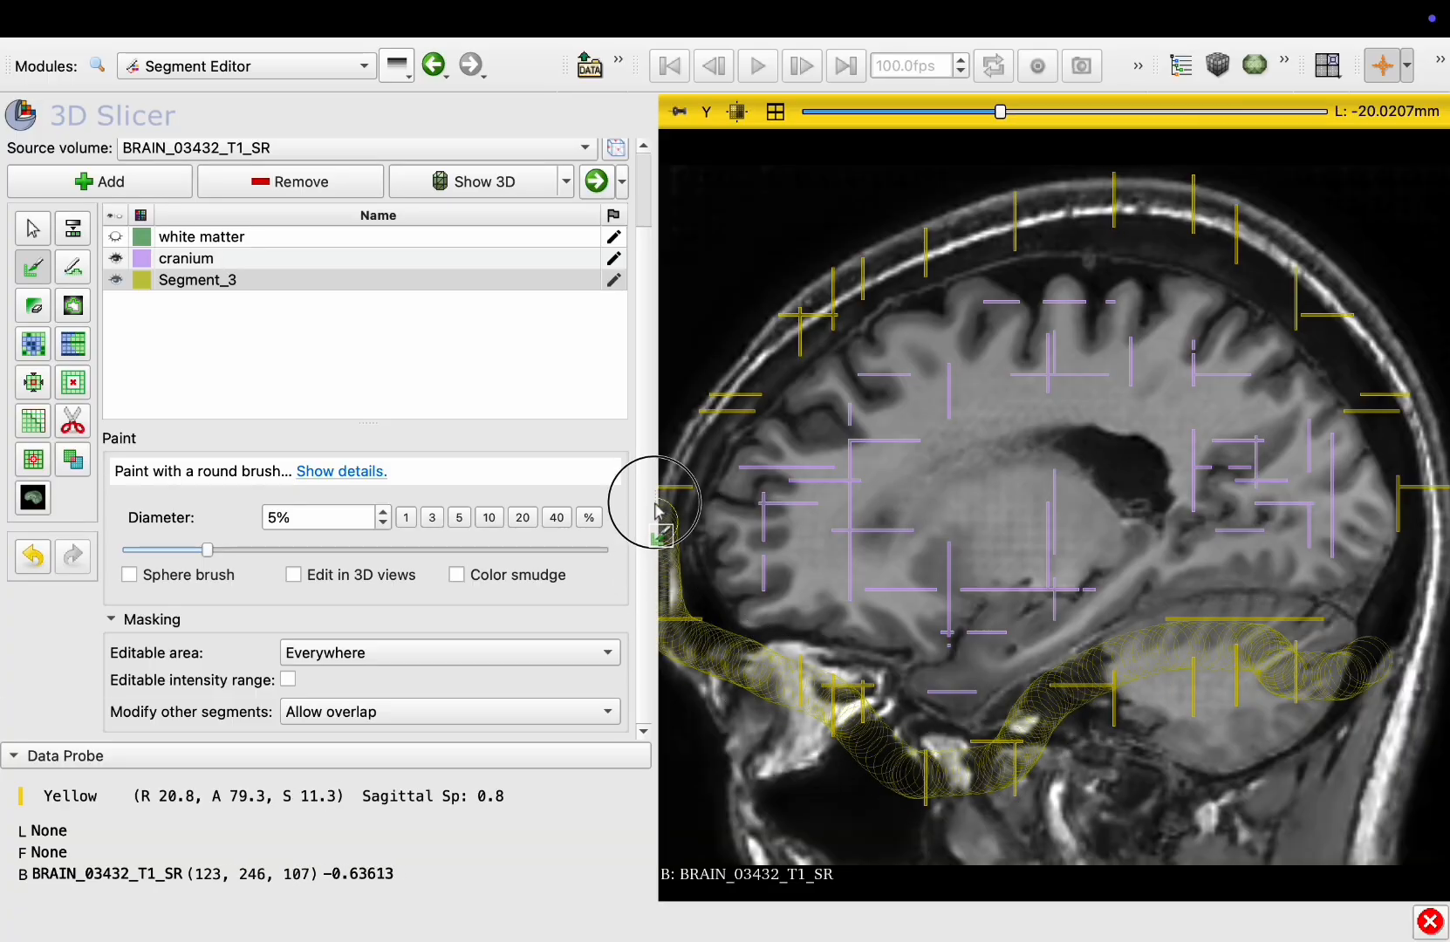
pyautogui.moveTo(658, 510)
pyautogui.mouseDown()
pyautogui.moveTo(872, 271)
pyautogui.moveTo(1121, 203)
pyautogui.moveTo(1431, 414)
pyautogui.moveTo(1393, 663)
pyautogui.mouseUp()
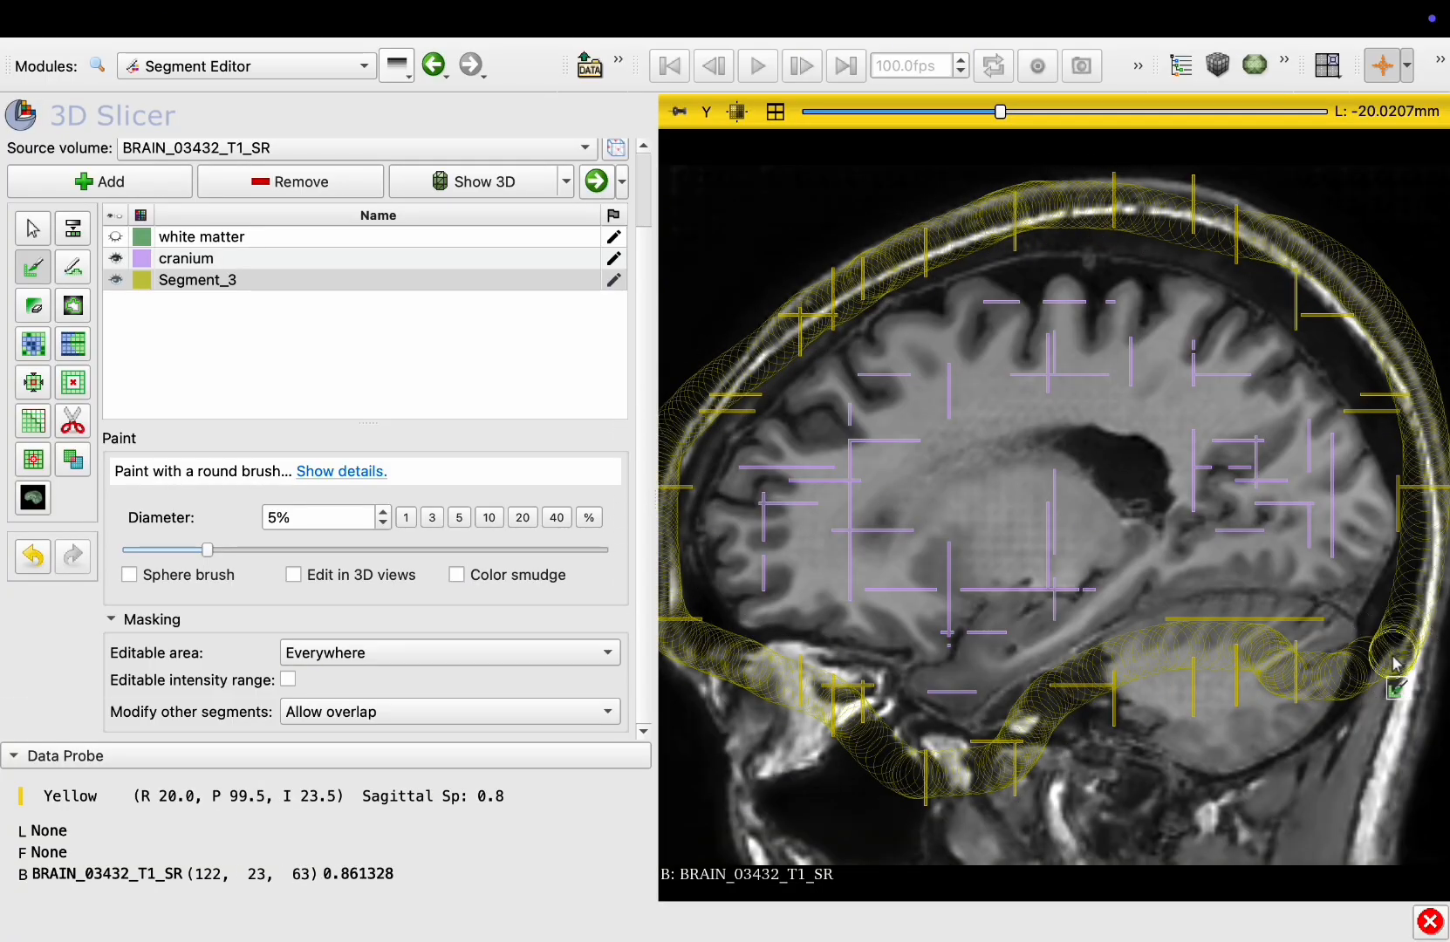
pyautogui.scroll(-20, 1396, 676)
pyautogui.scroll(19, 1289, 689)
pyautogui.scroll(-11, 1284, 682)
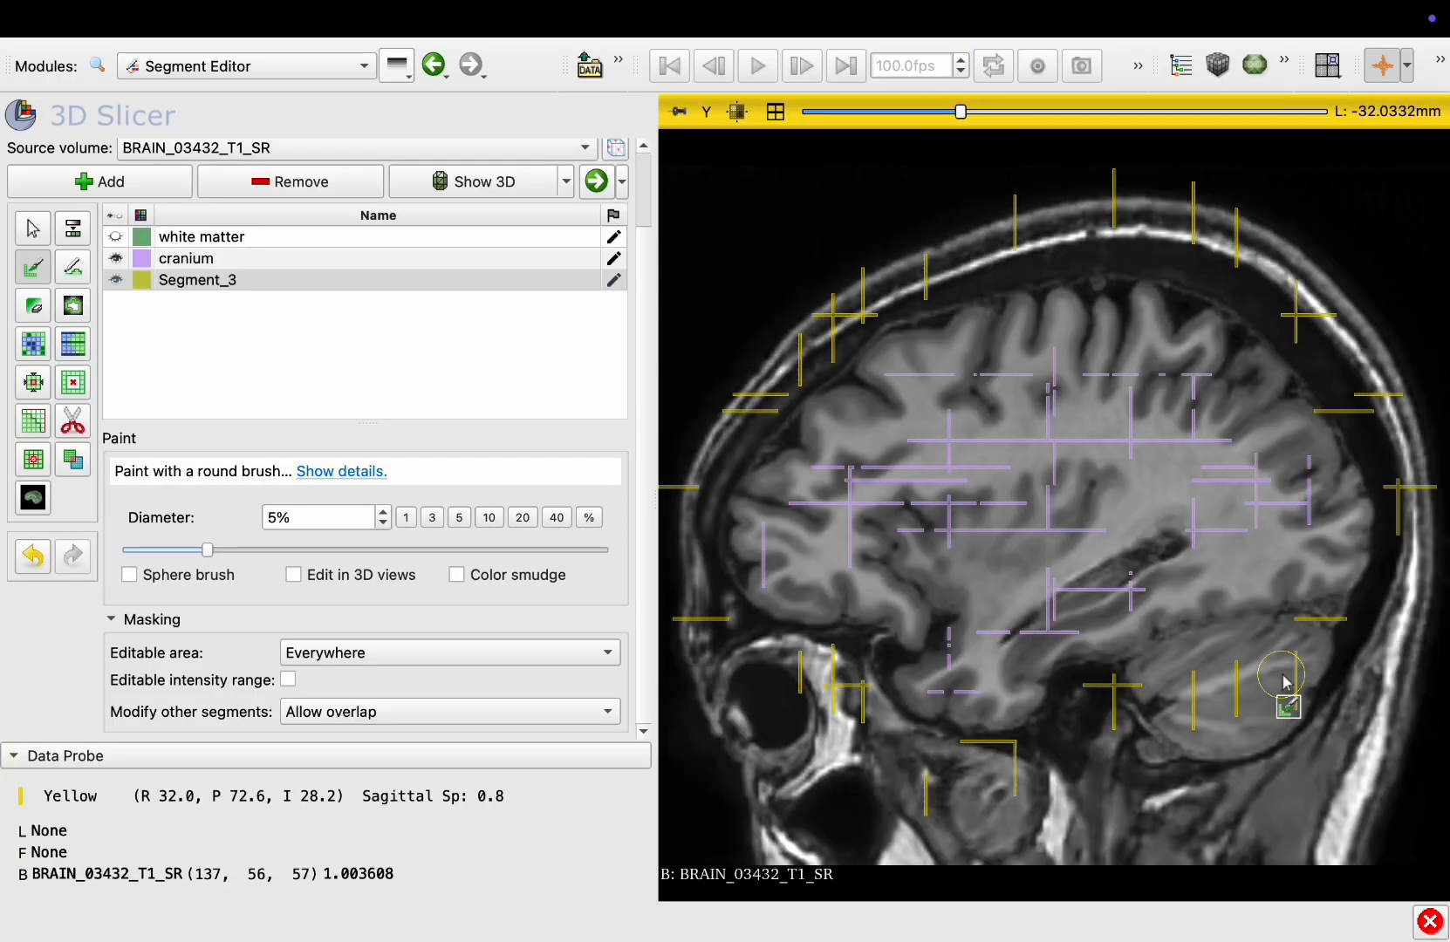
# Paint Segment_3 along the skull outline and skull base on a more medial sagittal slice
pyautogui.scroll(20, 1284, 682)
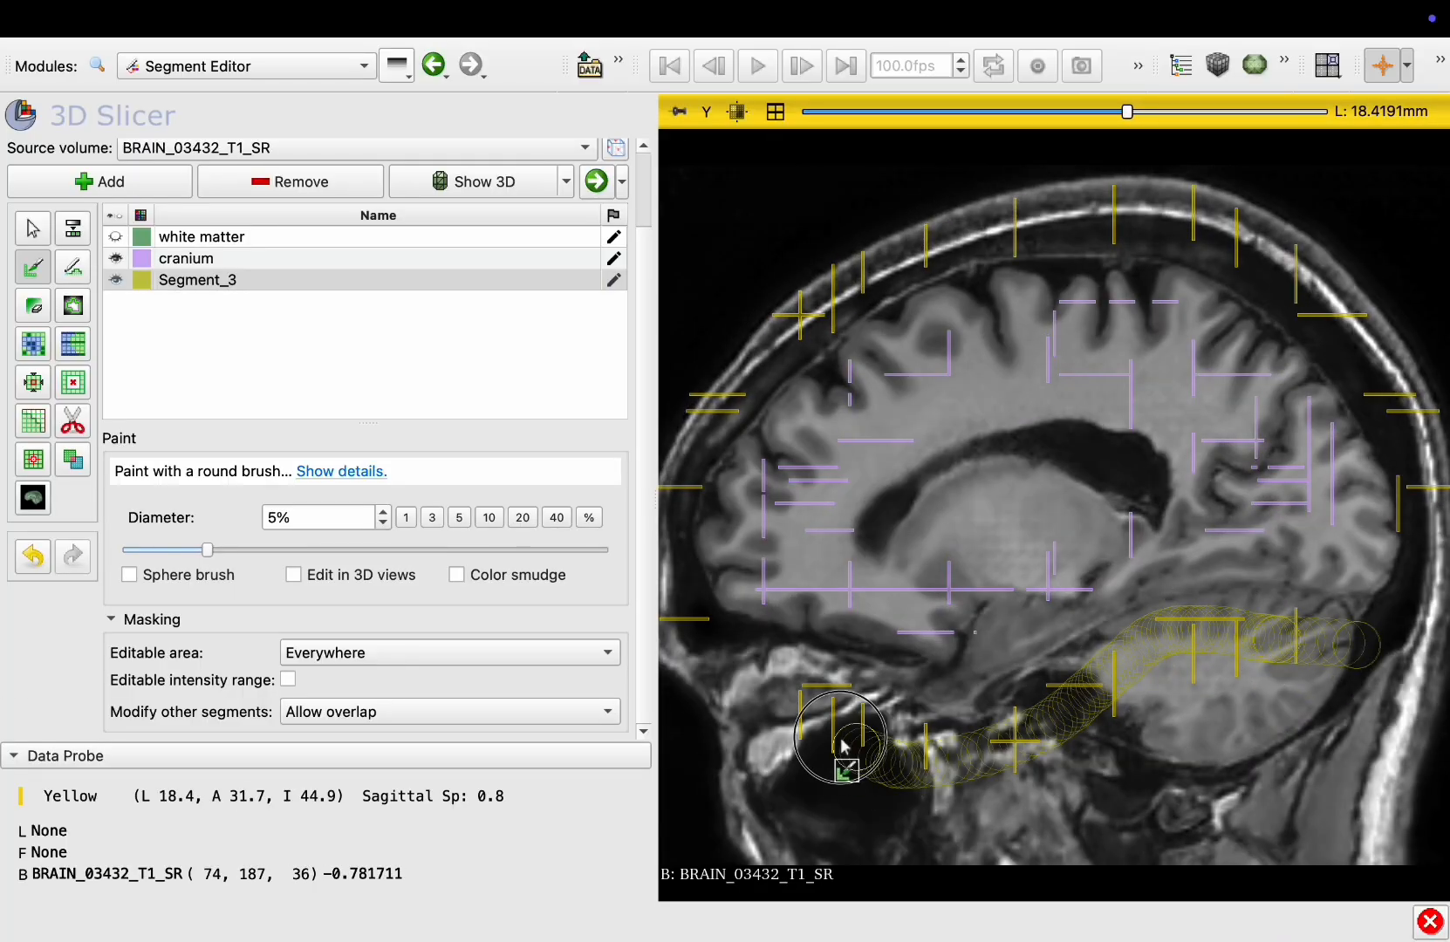
pyautogui.moveTo(657, 506)
pyautogui.mouseDown()
pyautogui.moveTo(838, 265)
pyautogui.moveTo(1141, 226)
pyautogui.moveTo(1386, 357)
pyautogui.mouseUp()
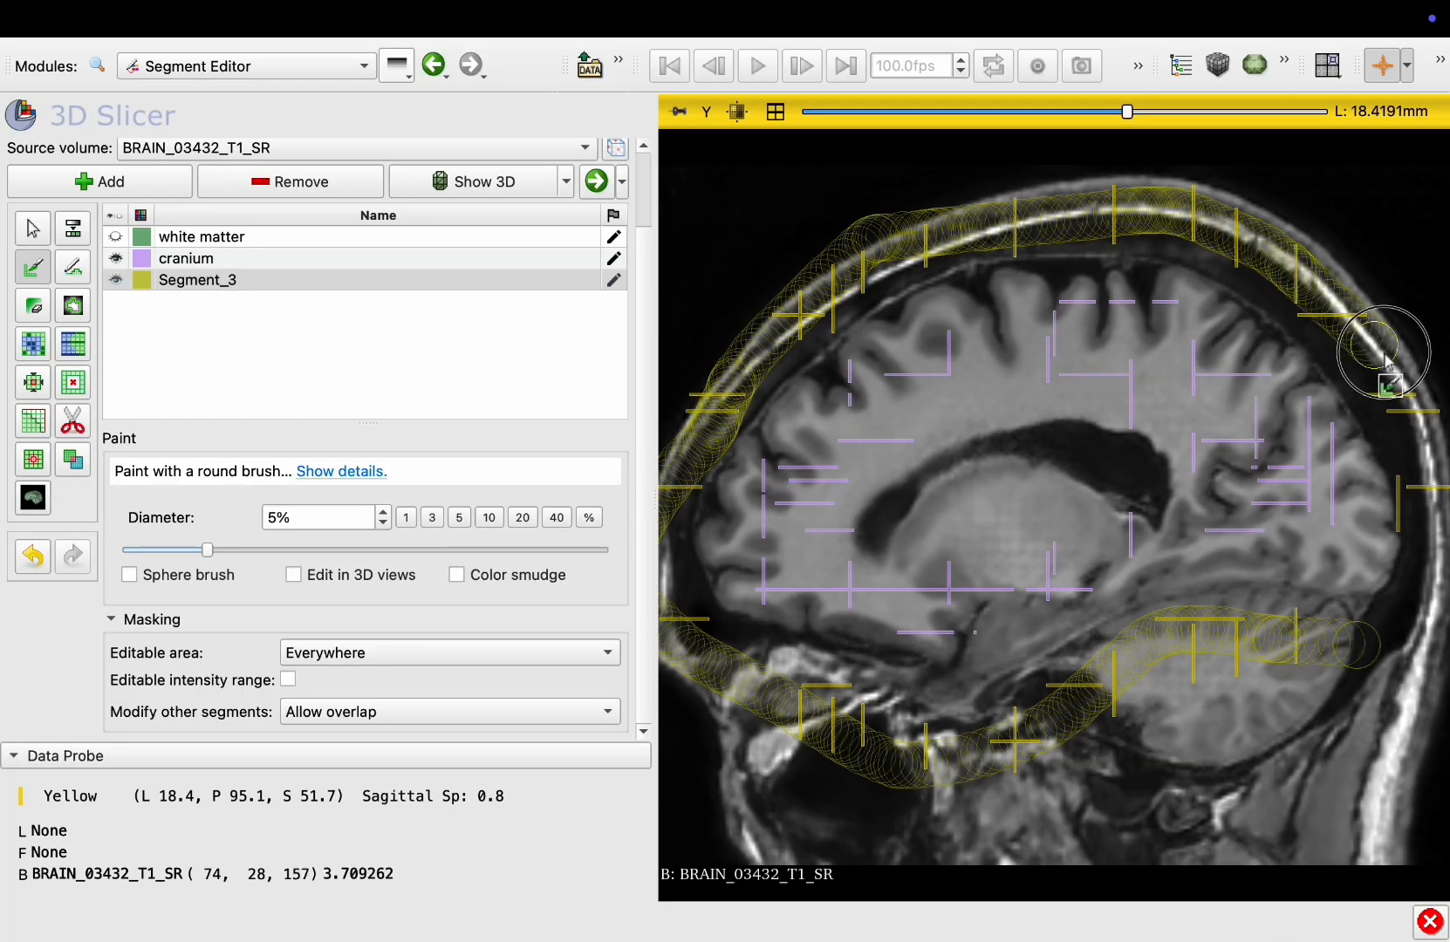
# Add further Segment_3 brush strokes on other sagittal slices, including a far lateral slice
pyautogui.scroll(-20, 1391, 654)
pyautogui.moveTo(1370, 663)
pyautogui.mouseDown()
pyautogui.moveTo(665, 637)
pyautogui.moveTo(808, 253)
pyautogui.moveTo(1166, 202)
pyautogui.moveTo(1417, 436)
pyautogui.moveTo(1378, 676)
pyautogui.mouseUp()
pyautogui.scroll(-20, 1376, 672)
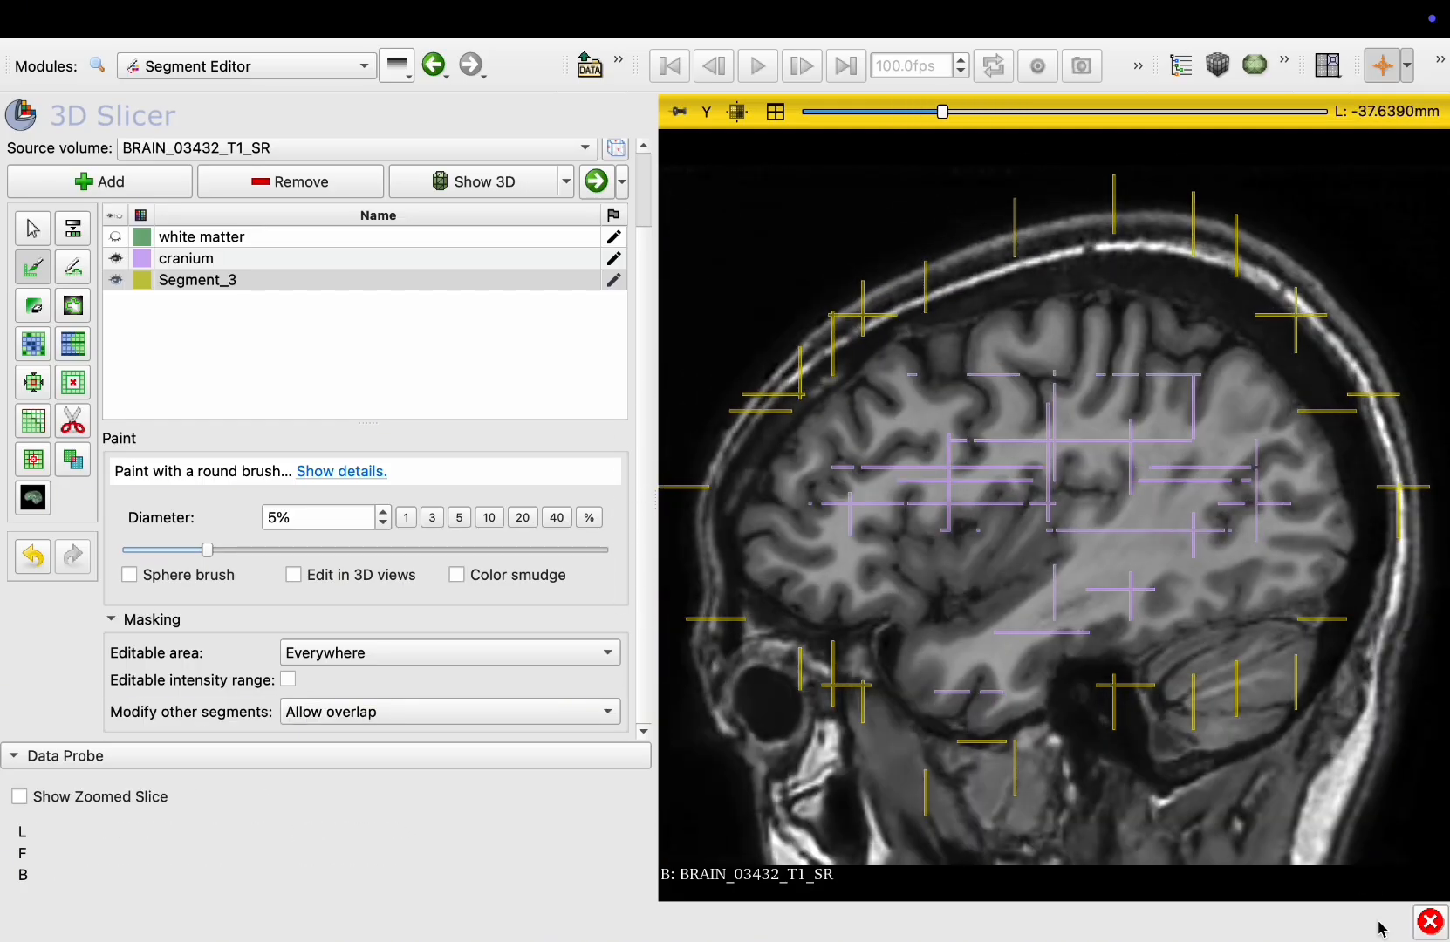
pyautogui.scroll(20, 1179, 410)
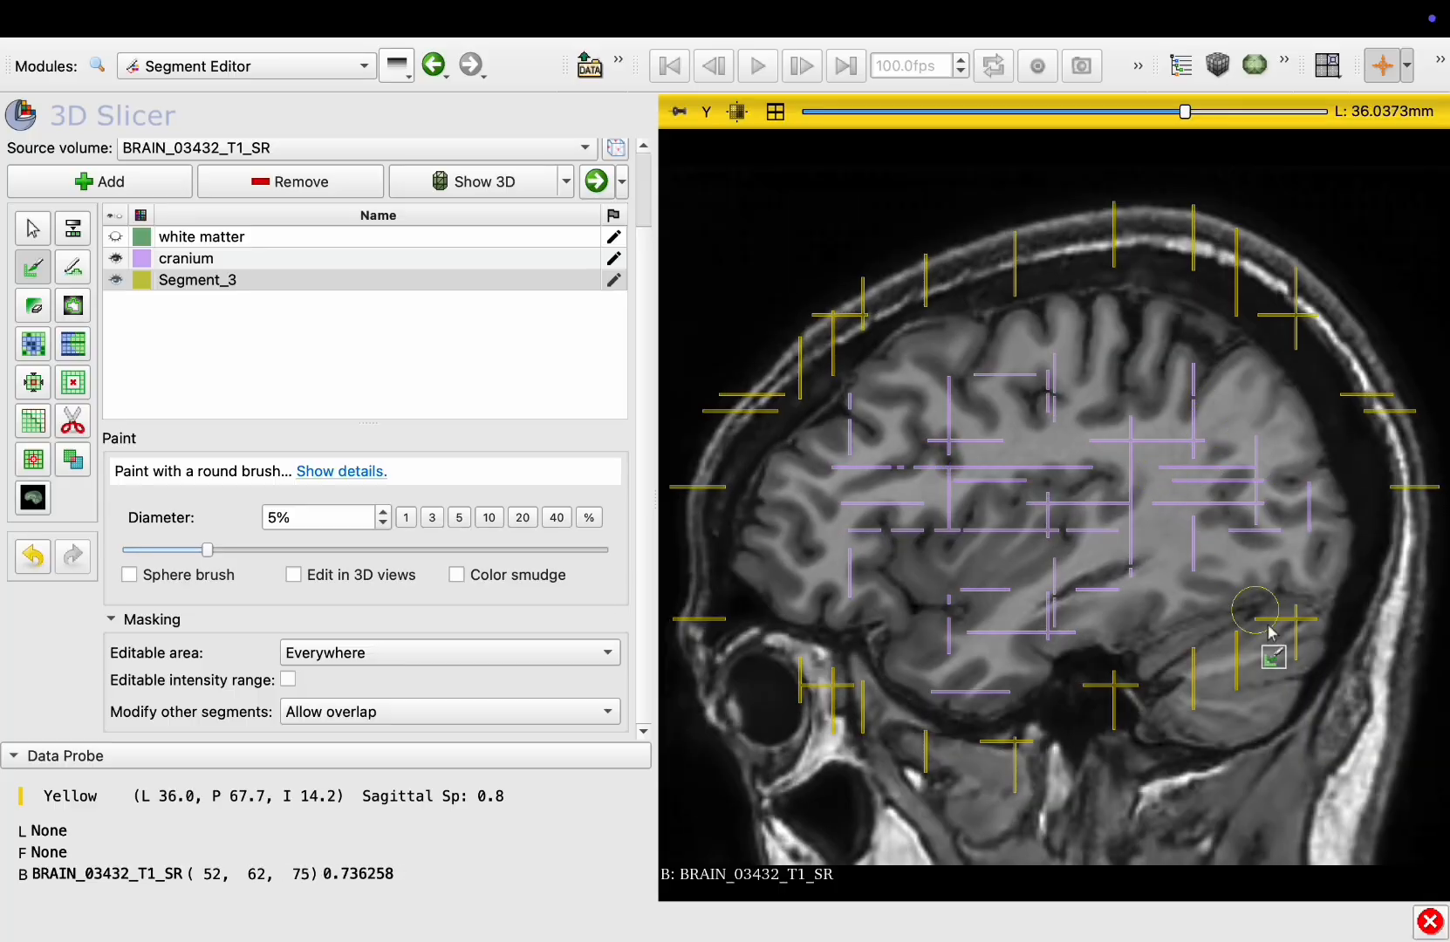
pyautogui.scroll(3, 1320, 651)
pyautogui.moveTo(1243, 664)
pyautogui.mouseDown()
pyautogui.moveTo(964, 776)
pyautogui.moveTo(702, 534)
pyautogui.moveTo(825, 292)
pyautogui.moveTo(1273, 283)
pyautogui.moveTo(1353, 566)
pyautogui.moveTo(1349, 654)
pyautogui.moveTo(959, 763)
pyautogui.moveTo(825, 398)
pyautogui.moveTo(1068, 292)
pyautogui.moveTo(1362, 520)
pyautogui.moveTo(1302, 616)
pyautogui.moveTo(1008, 515)
pyautogui.mouseUp()
pyautogui.scroll(20, 1350, 663)
pyautogui.scroll(18, 1300, 610)
pyautogui.scroll(-4, 1300, 610)
pyautogui.scroll(3, 1301, 610)
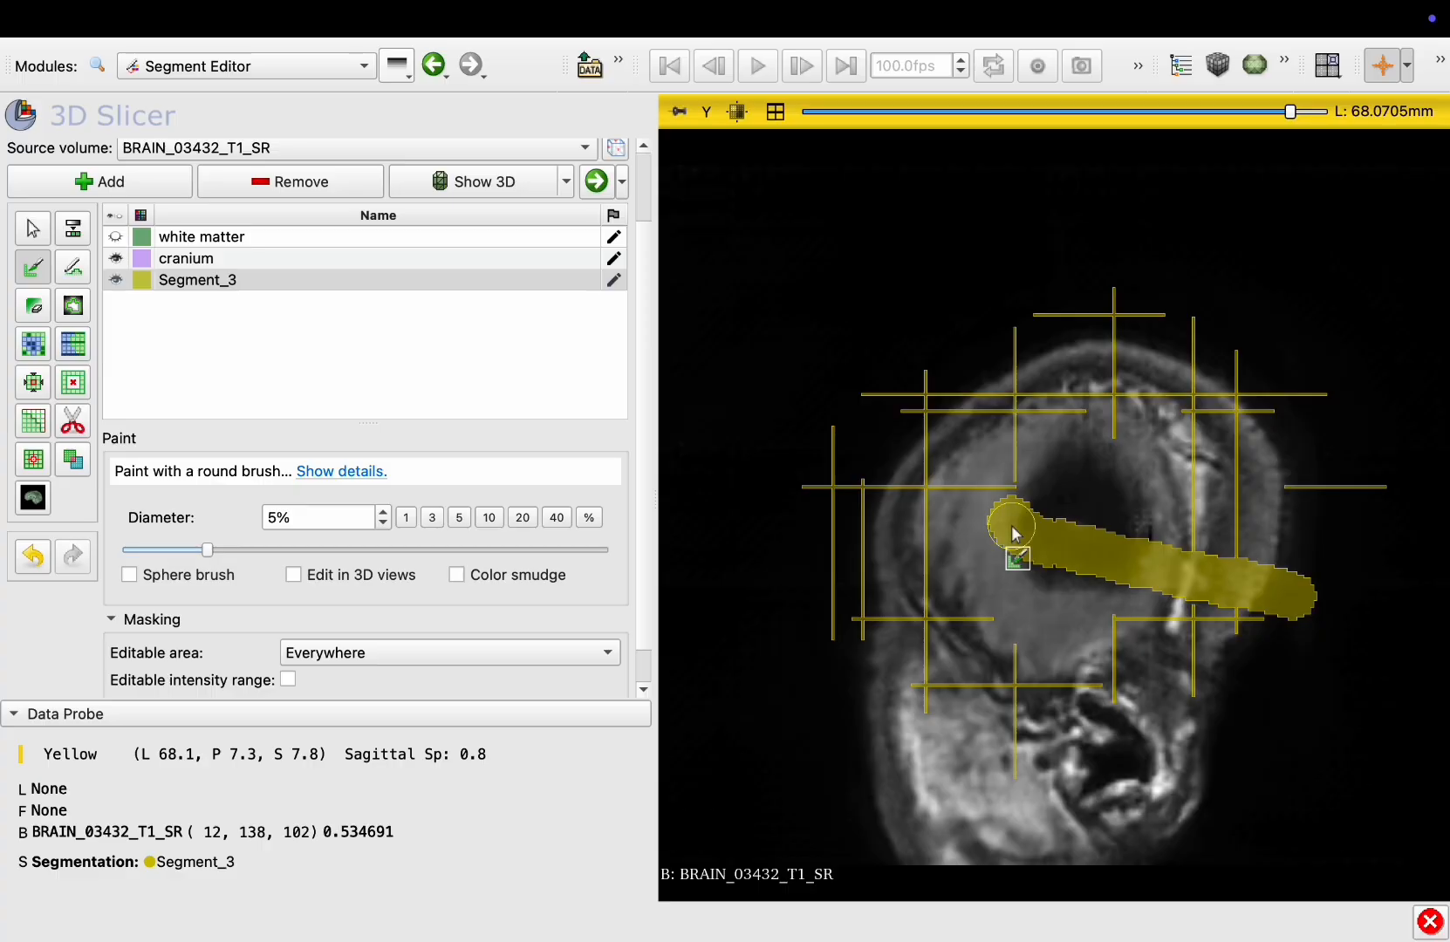
# Switch the display back to the four-view layout with axial, coronal, sagittal and 3D views
pyautogui.scroll(-20, 1011, 525)
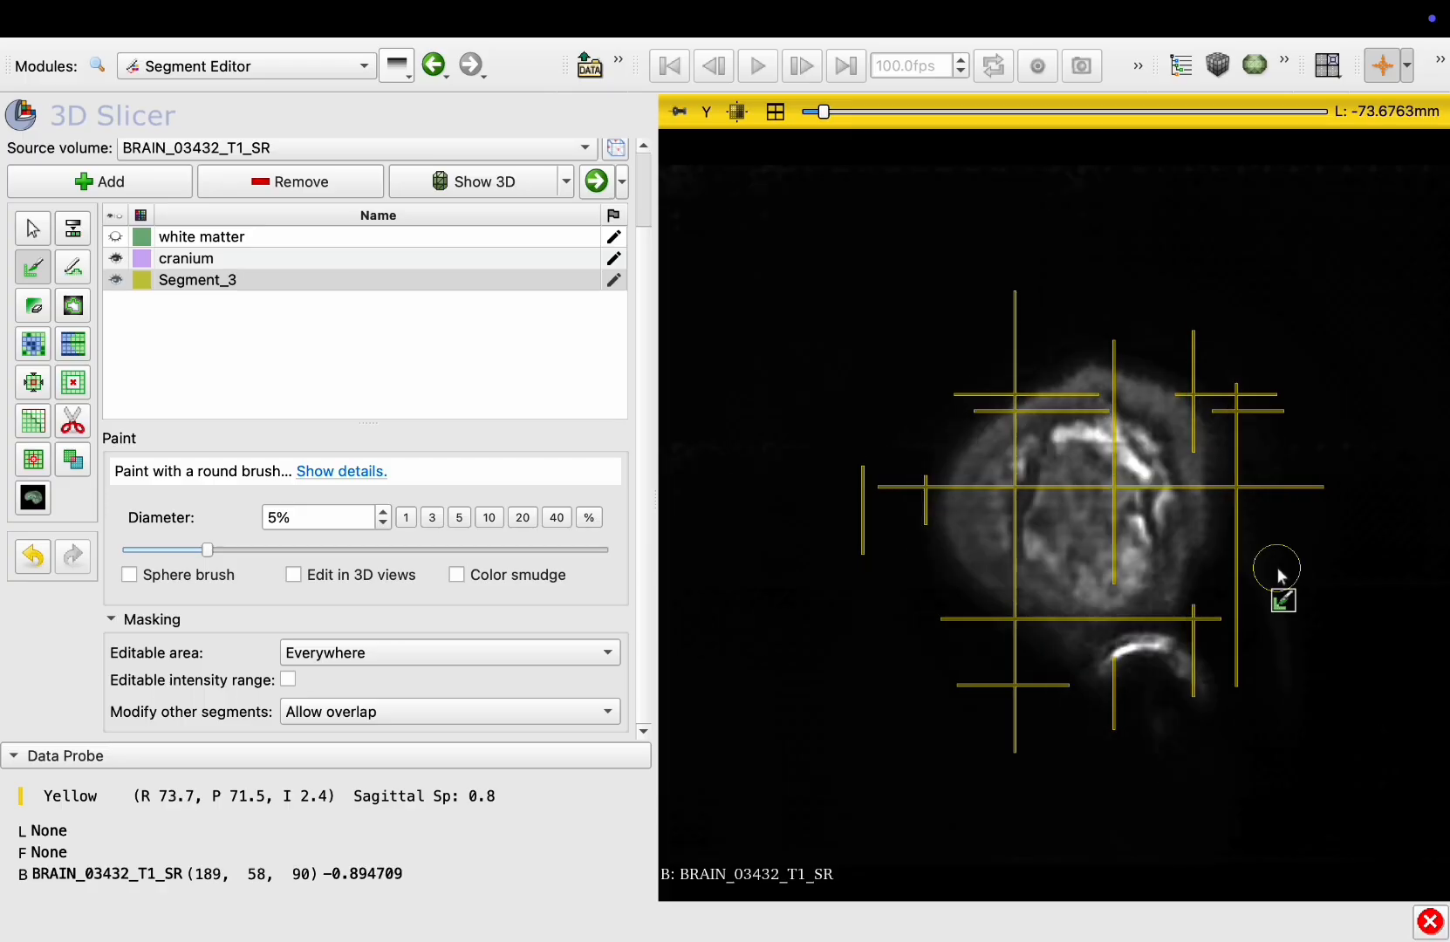
pyautogui.click(776, 111)
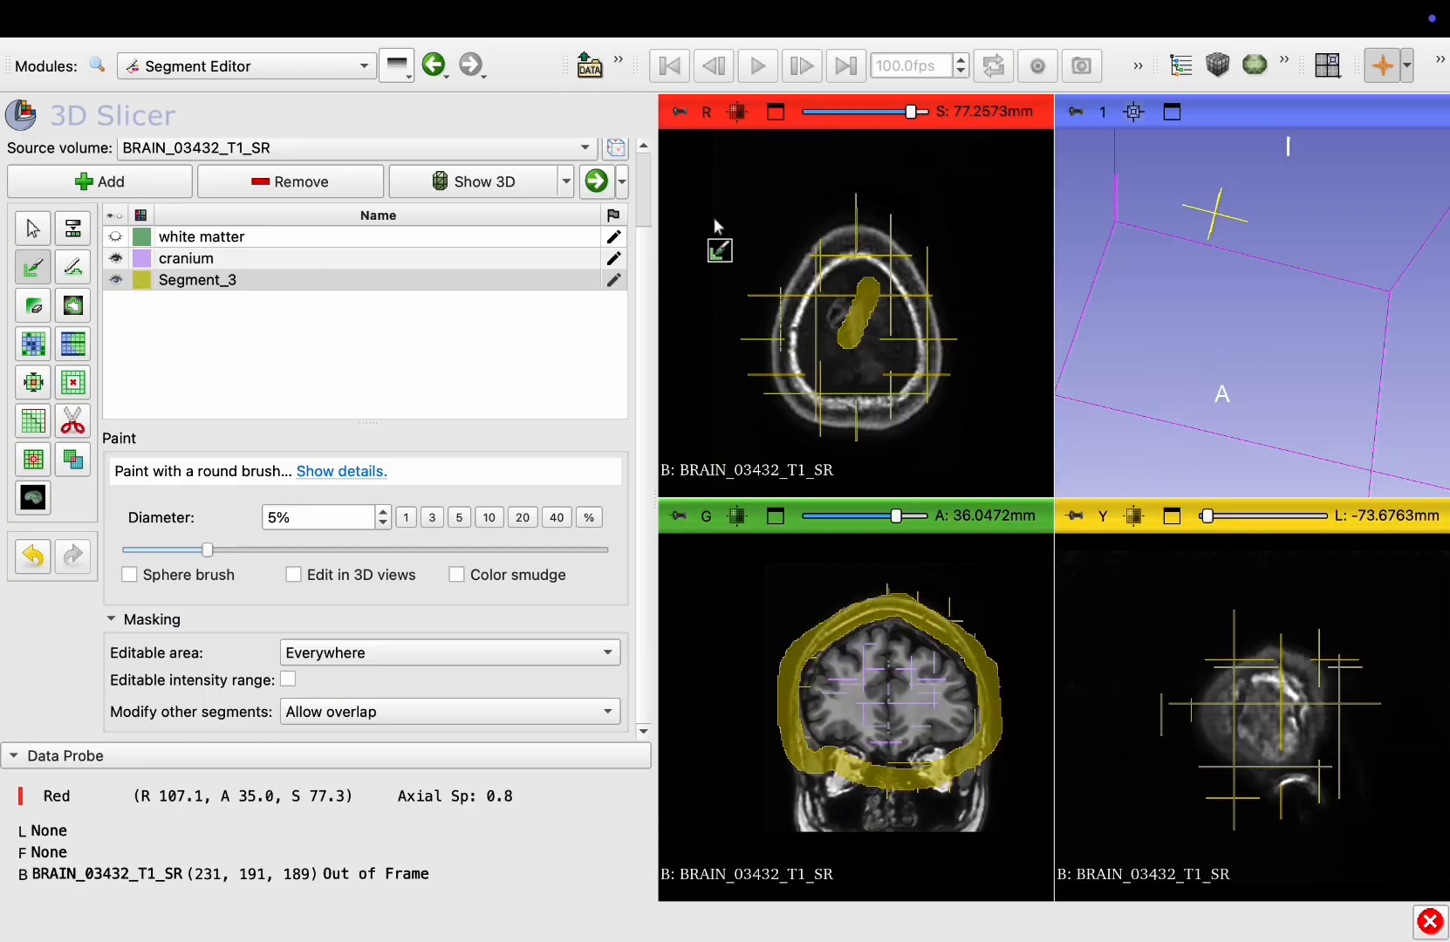
pyautogui.scroll(-18, 724, 223)
pyautogui.scroll(-20, 725, 223)
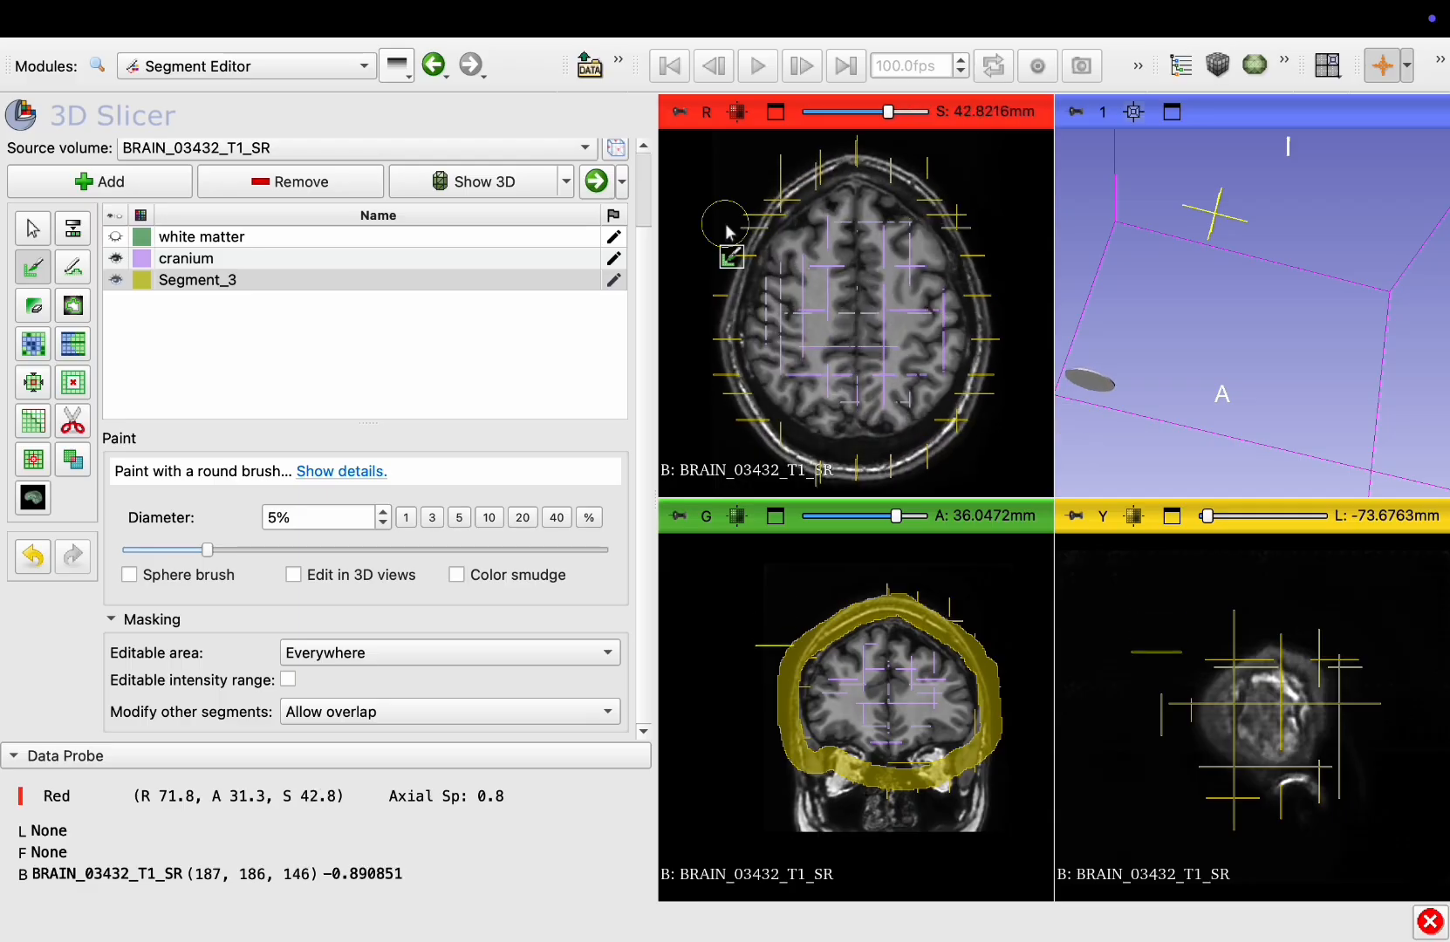
# Select the cranium segment and initialize the Grow from seeds effect to preview the complete segmentation
pyautogui.click(182, 260)
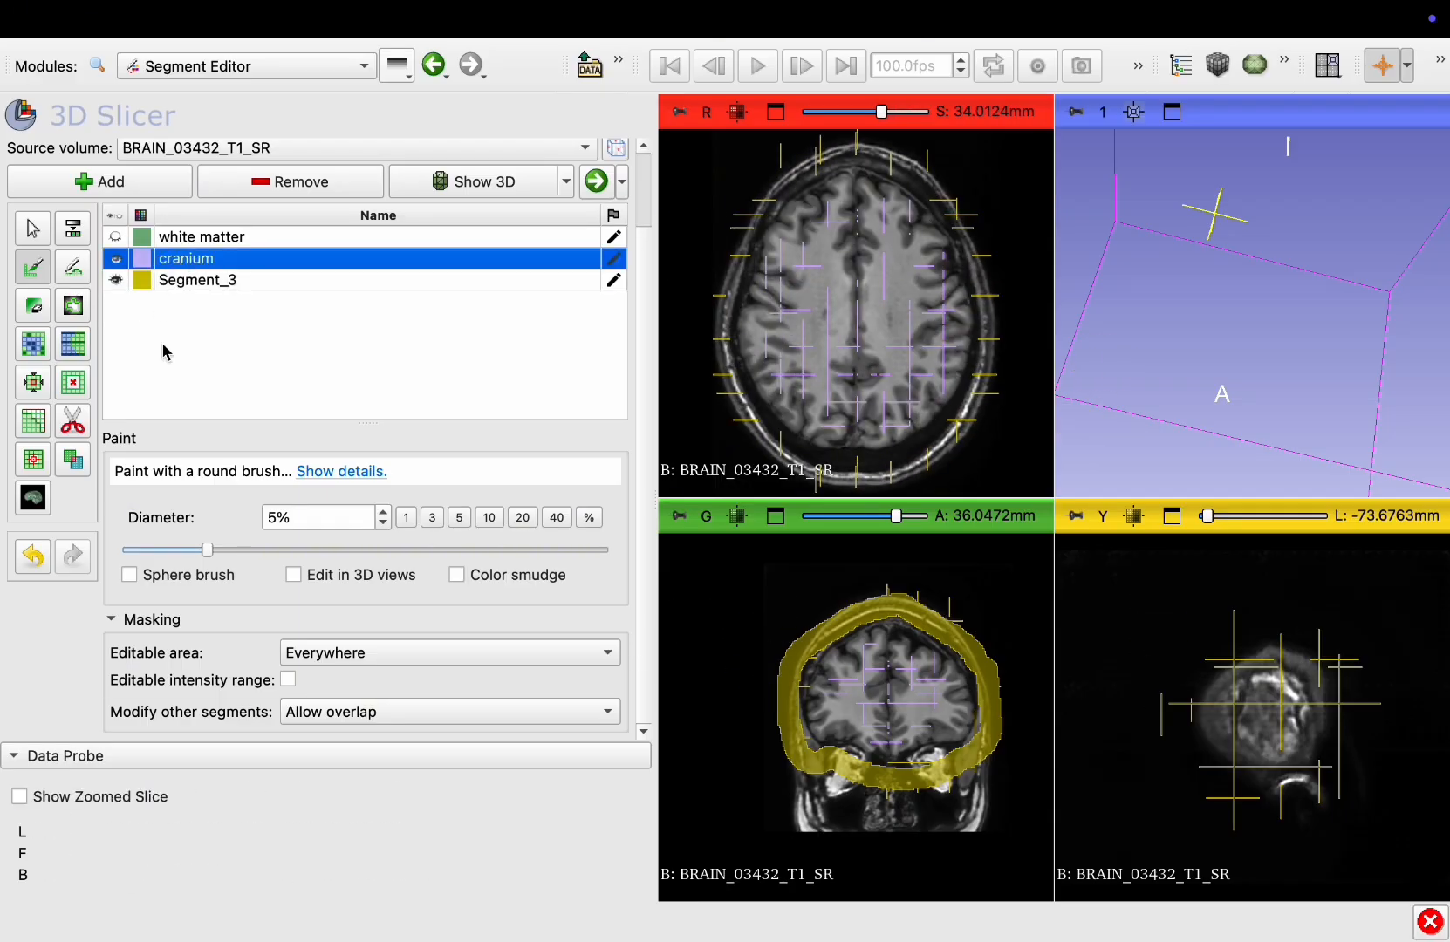
pyautogui.click(33, 345)
pyautogui.scroll(-1, 152, 426)
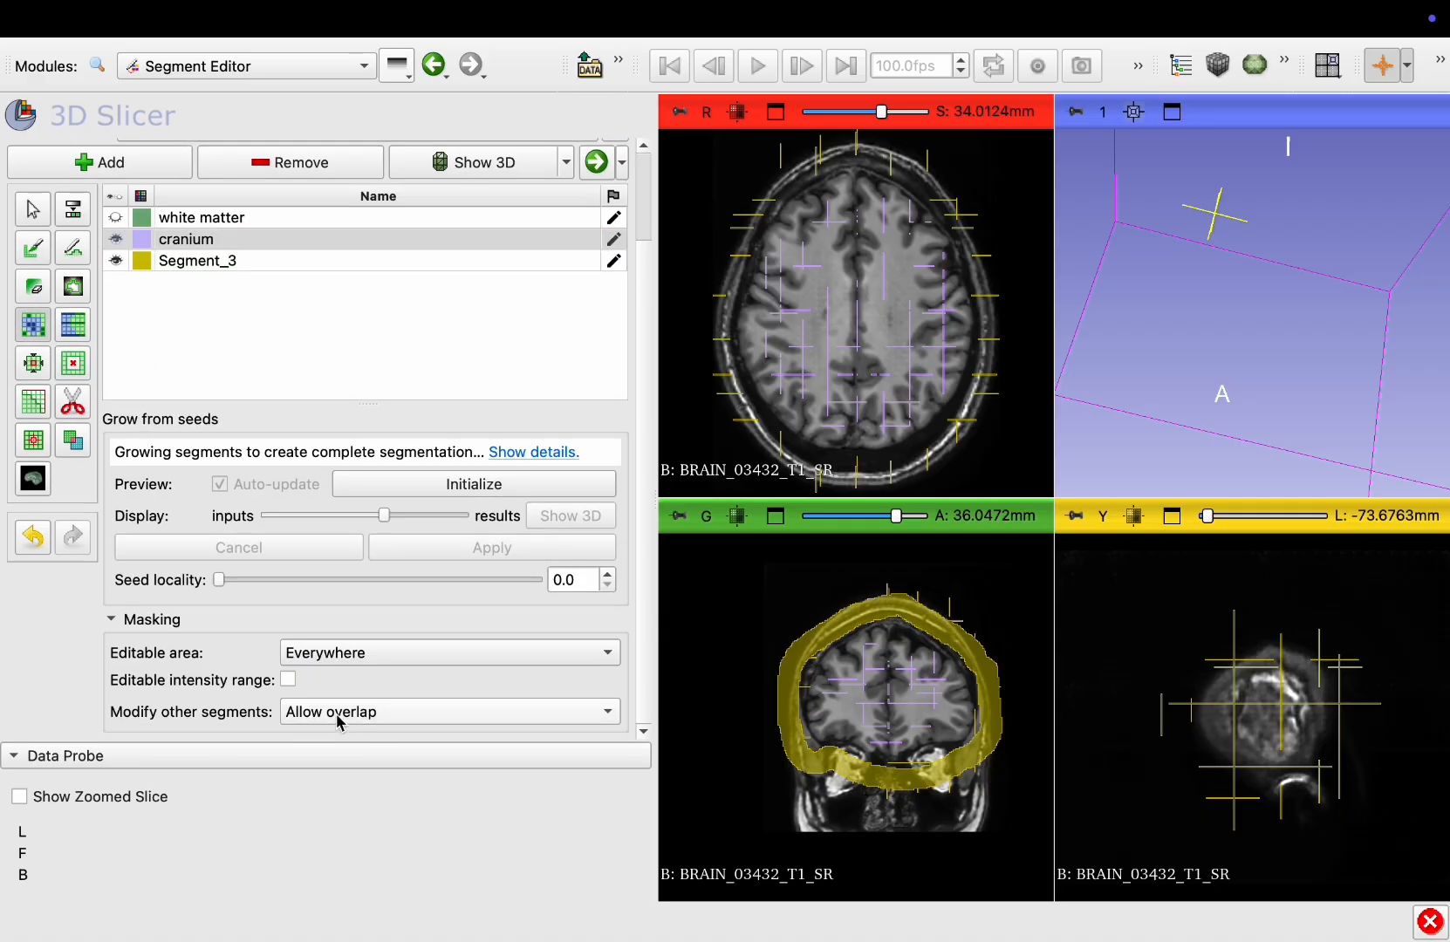
pyautogui.click(452, 485)
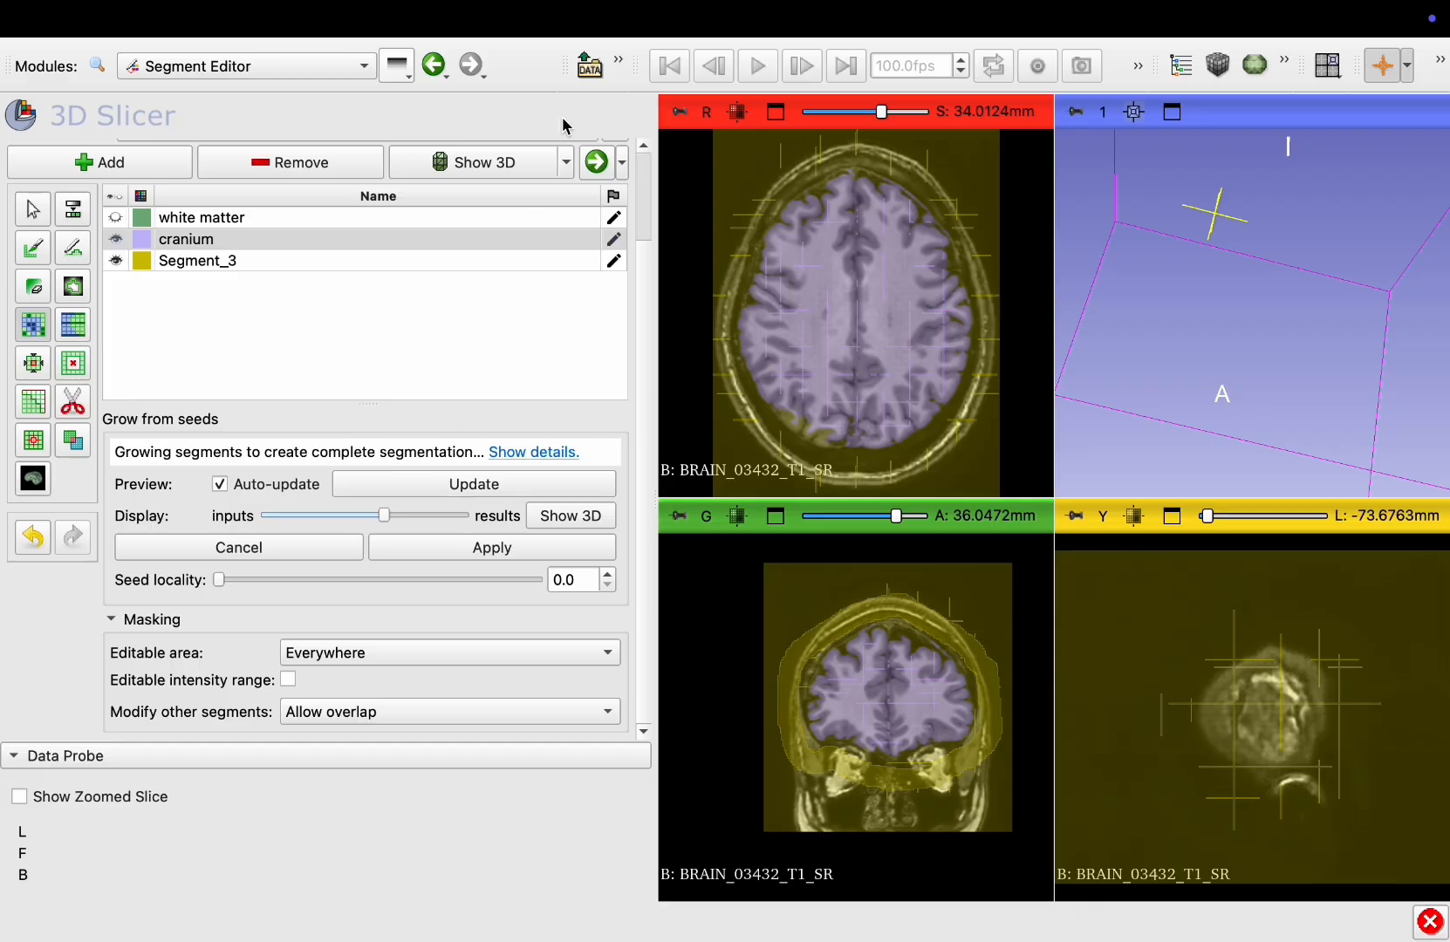
# Enlarge the axial view and scroll through its slices to inspect the grow-from-seeds preview
pyautogui.click(782, 114)
pyautogui.scroll(-5, 922, 327)
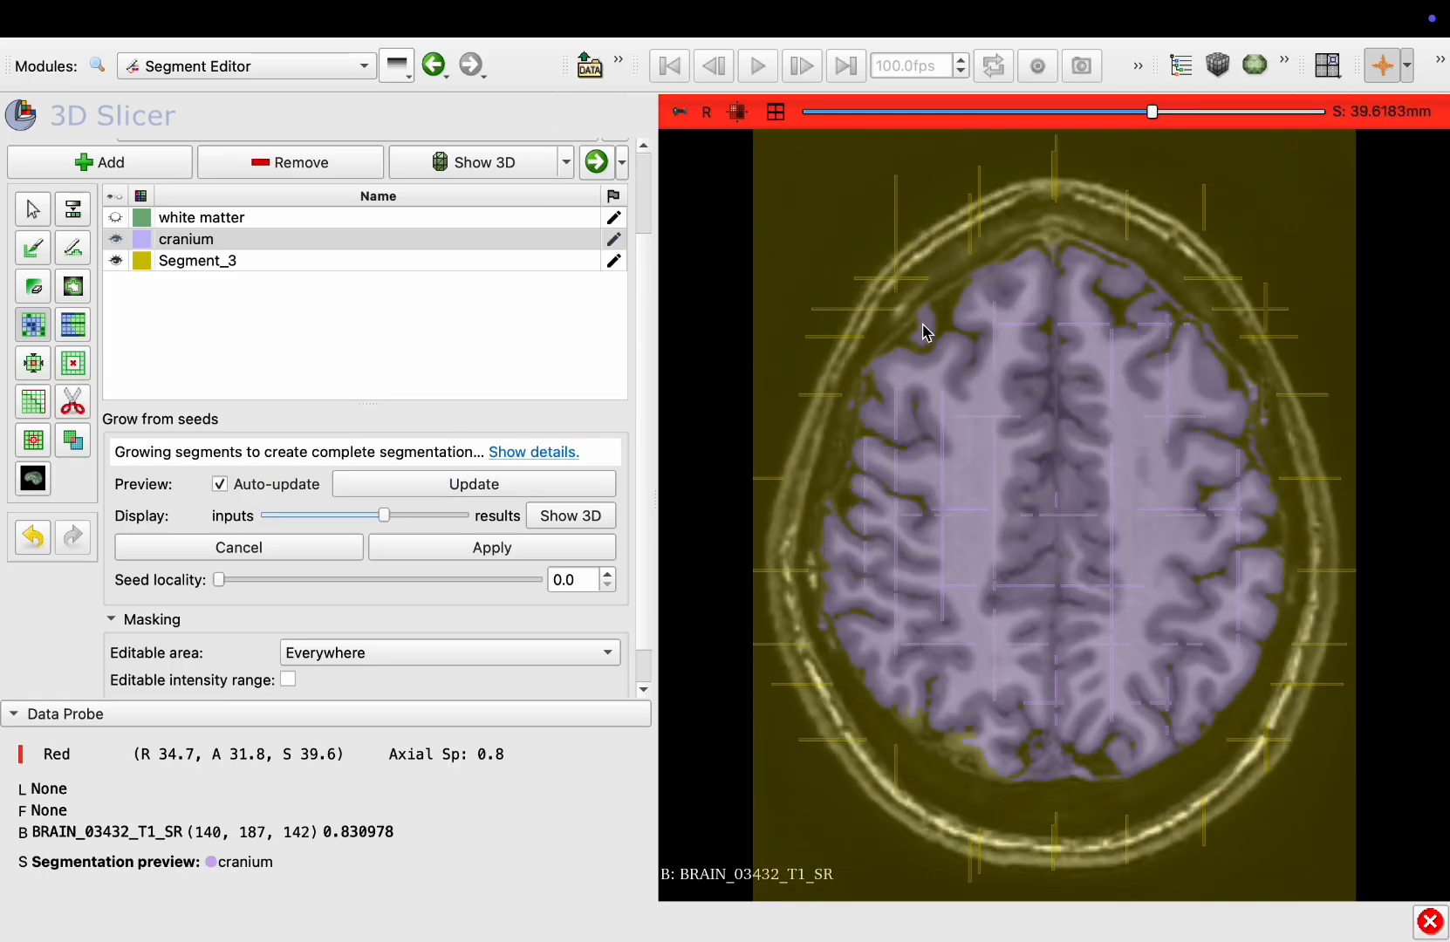
pyautogui.scroll(-12, 922, 327)
pyautogui.scroll(7, 922, 327)
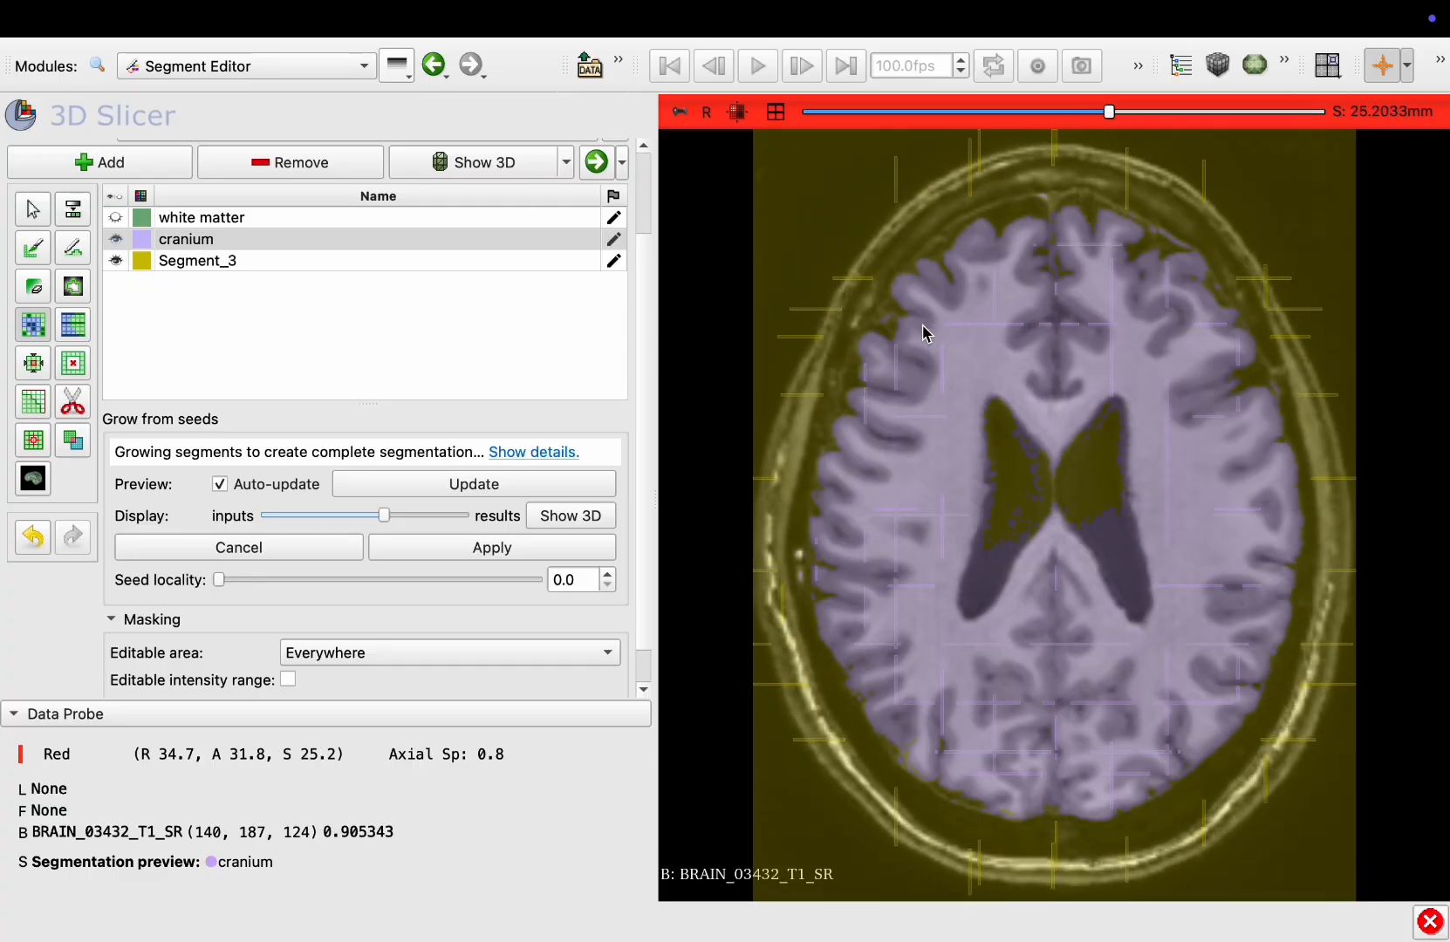
# Switch to the Paint tool and paint a Segment_3 seed inside the lateral ventricle
pyautogui.click(234, 242)
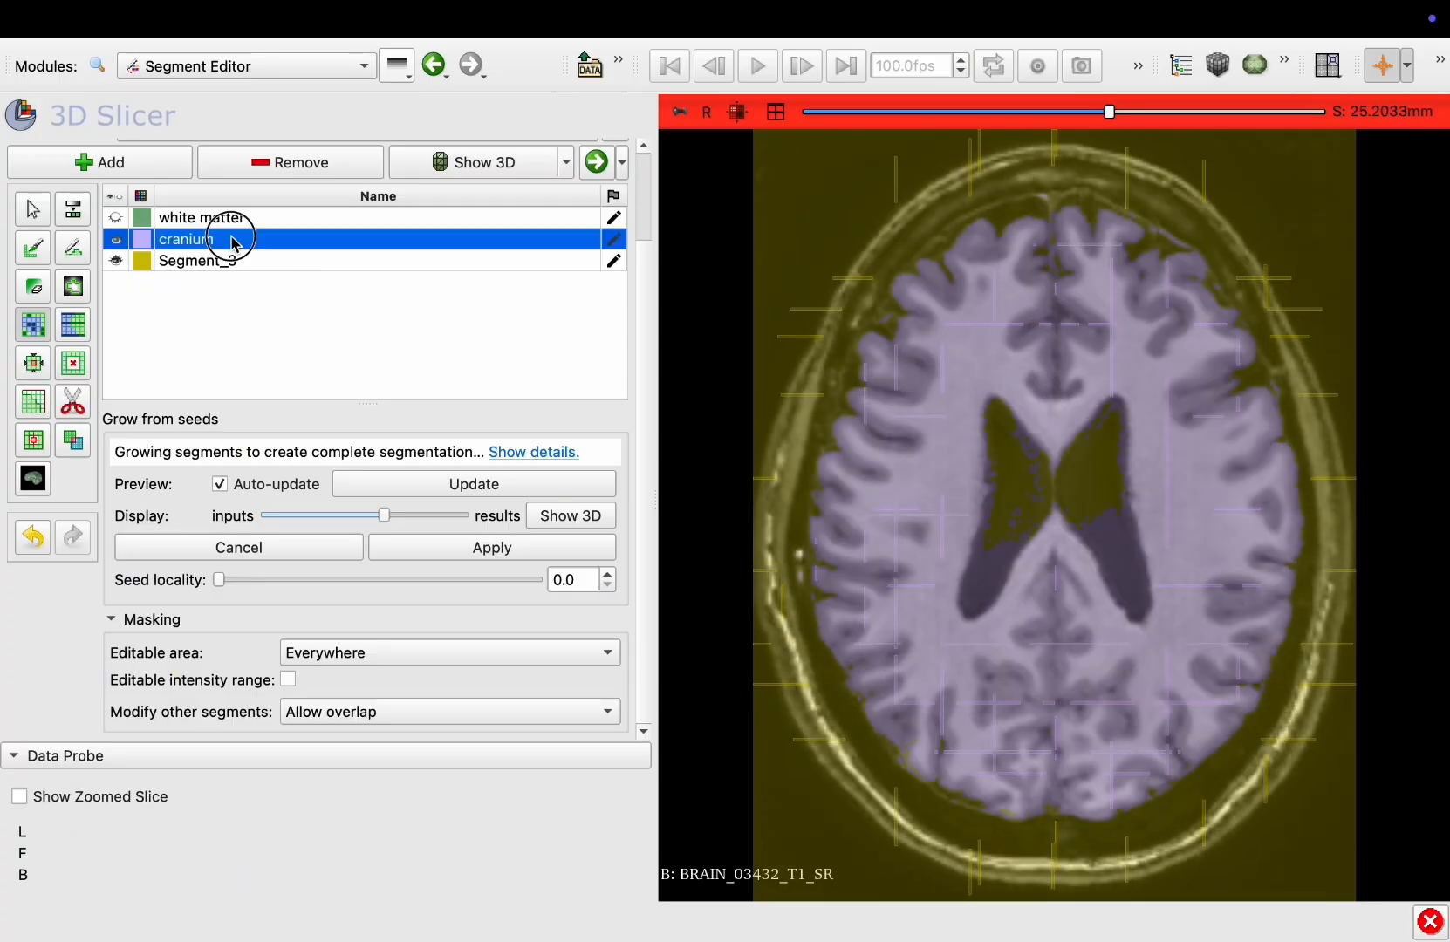
pyautogui.click(33, 253)
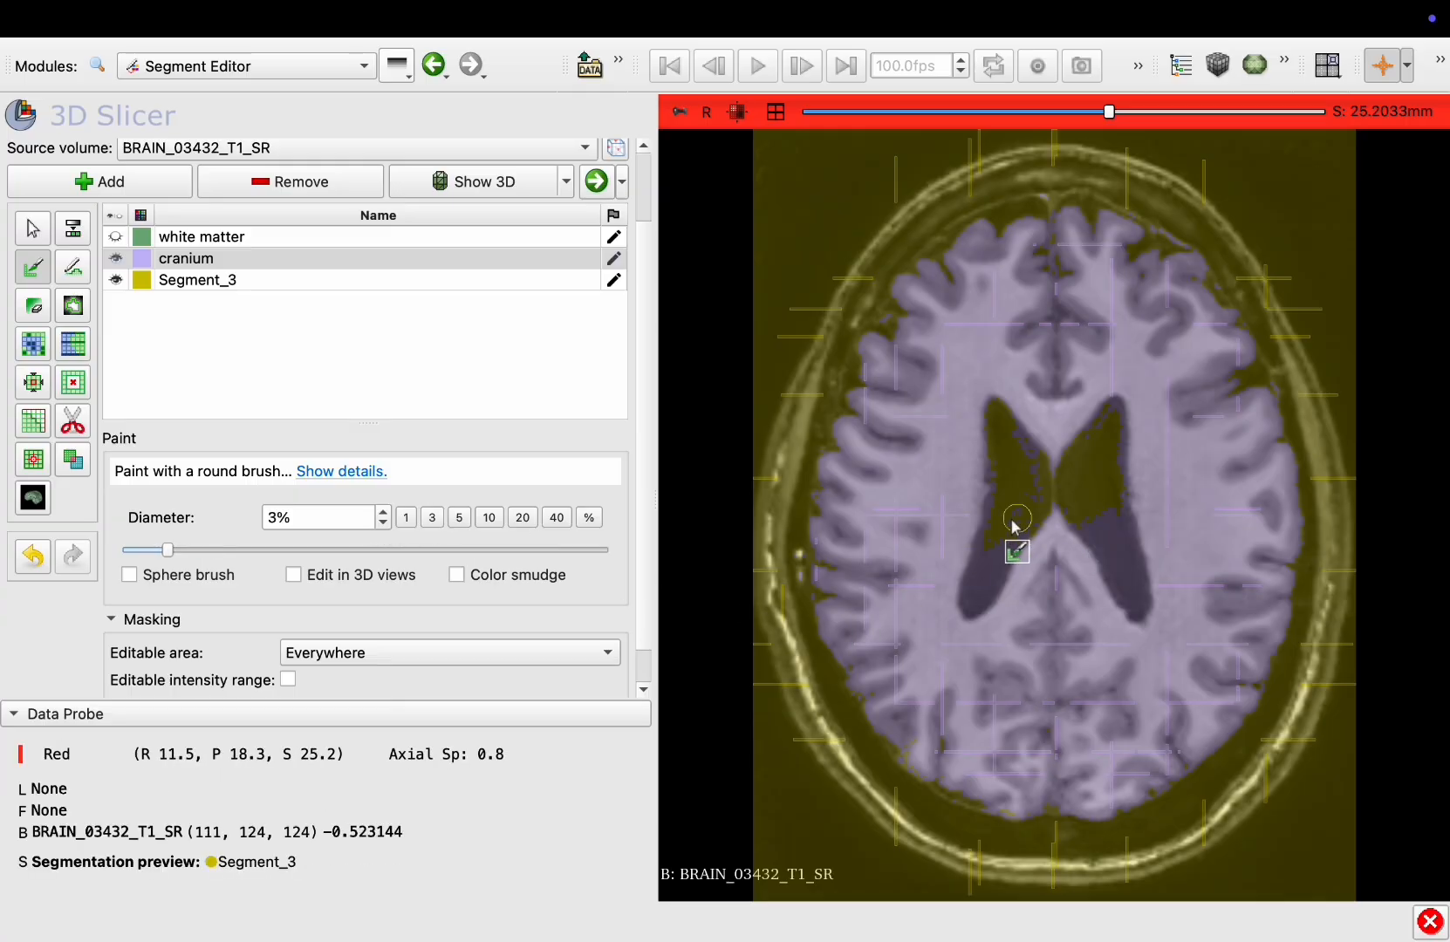
pyautogui.click(272, 282)
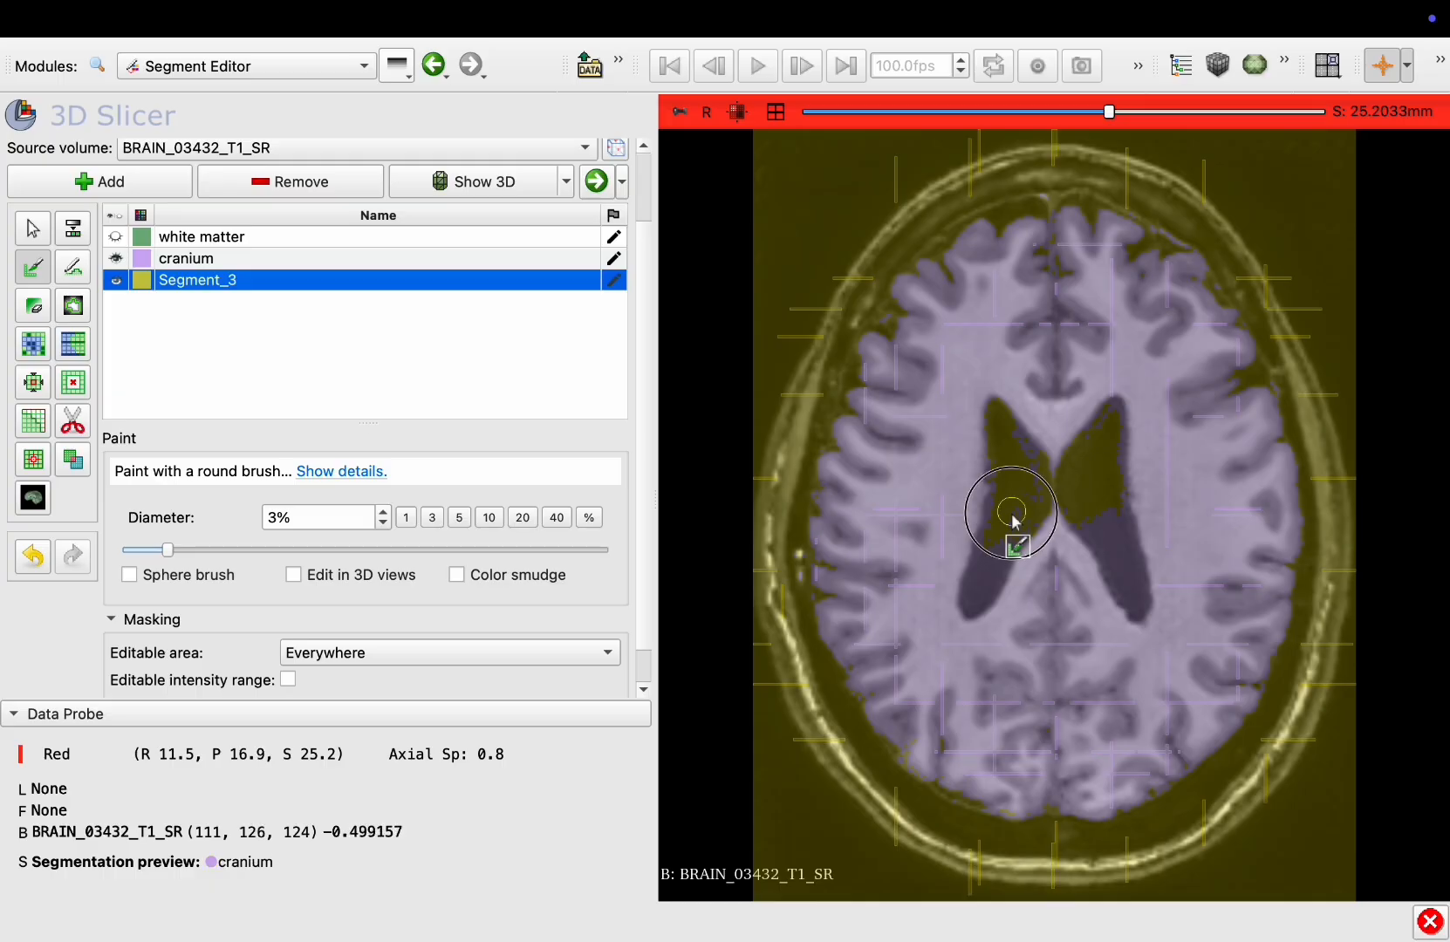
pyautogui.moveTo(1013, 524); pyautogui.dragTo(995, 565)
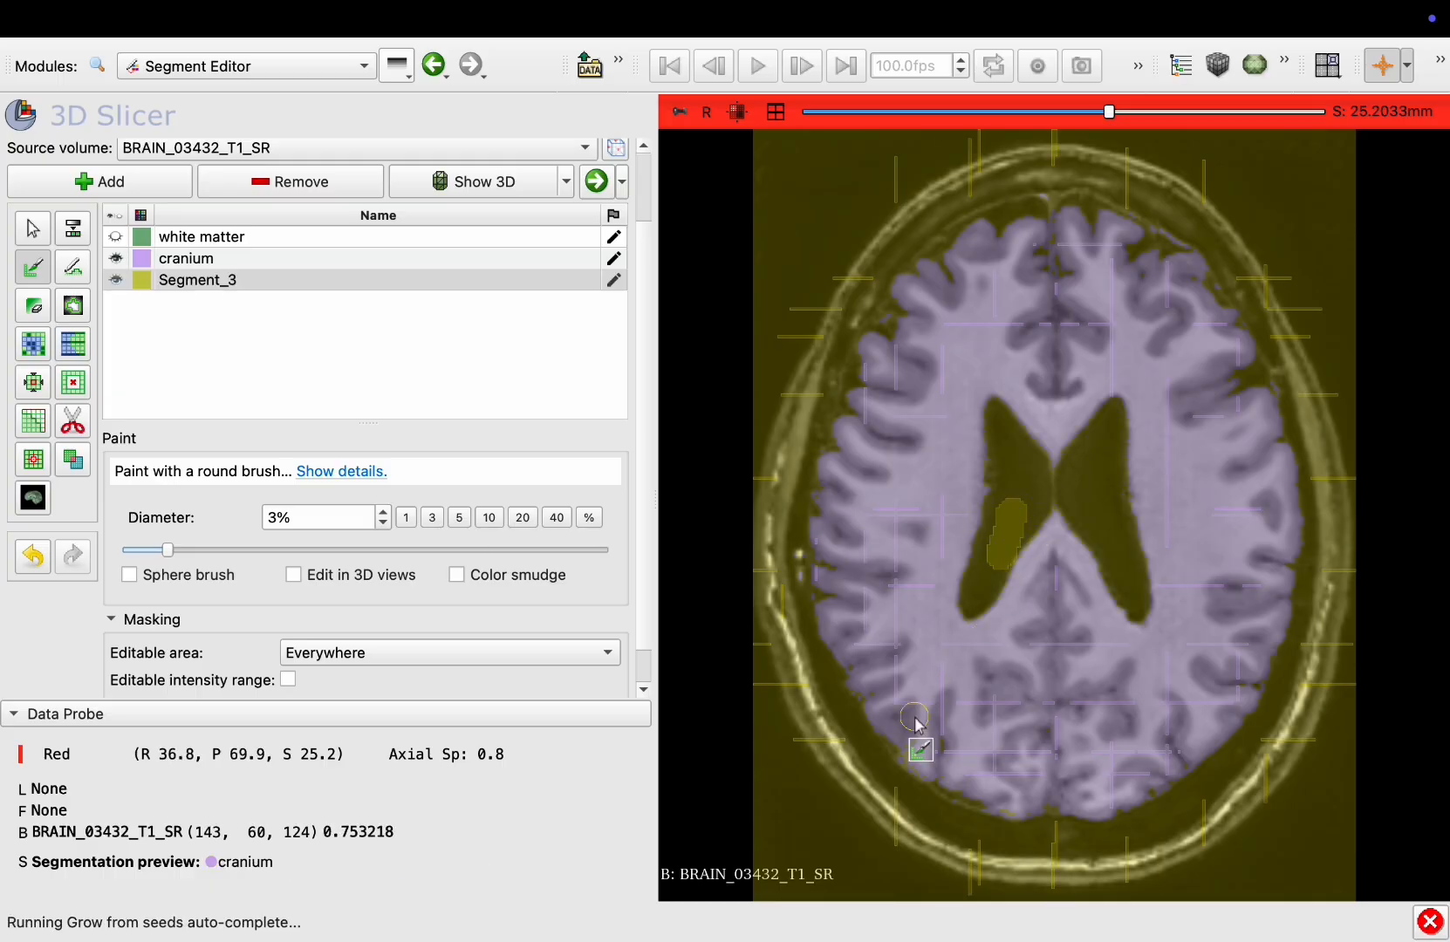
# Select the cranium segment and paint a seed in the posterior brain on a lower axial slice
pyautogui.scroll(15, 1082, 478)
pyautogui.scroll(-20, 1081, 475)
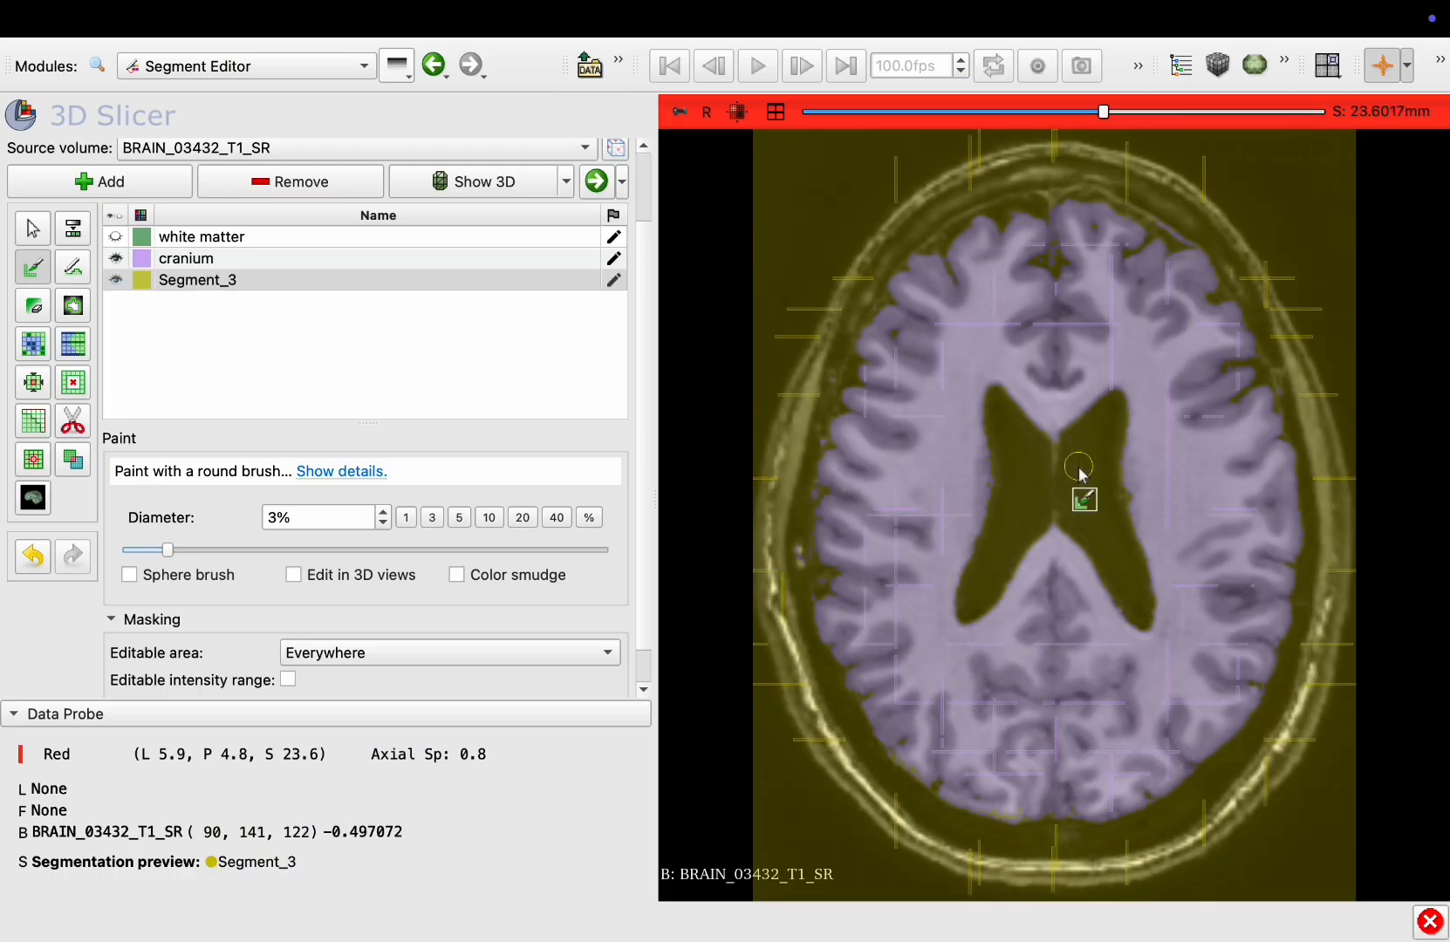
pyautogui.scroll(-8, 1079, 475)
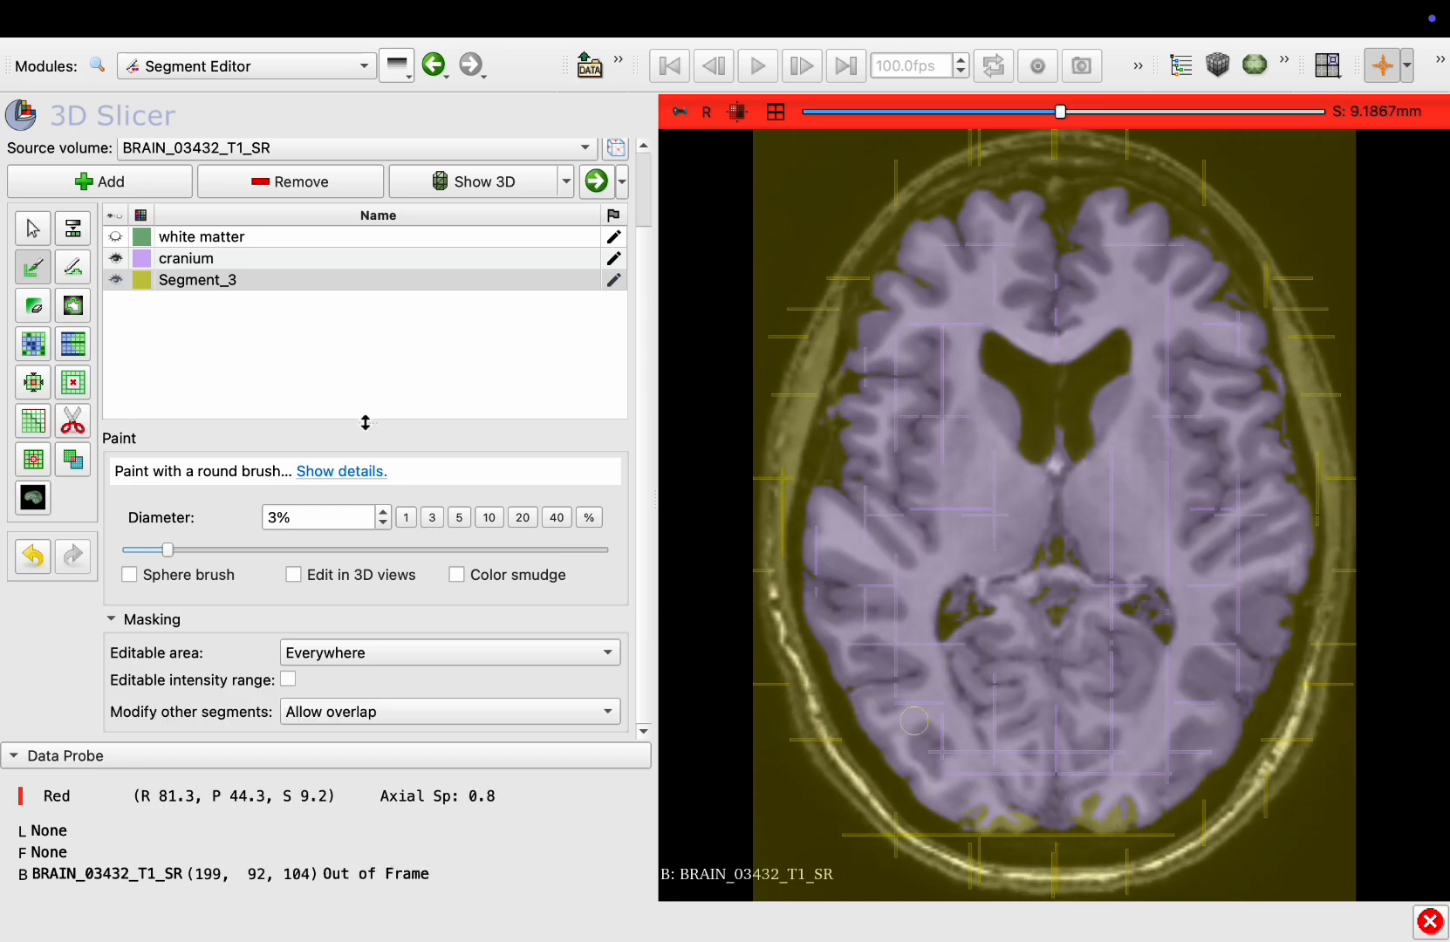
pyautogui.click(287, 258)
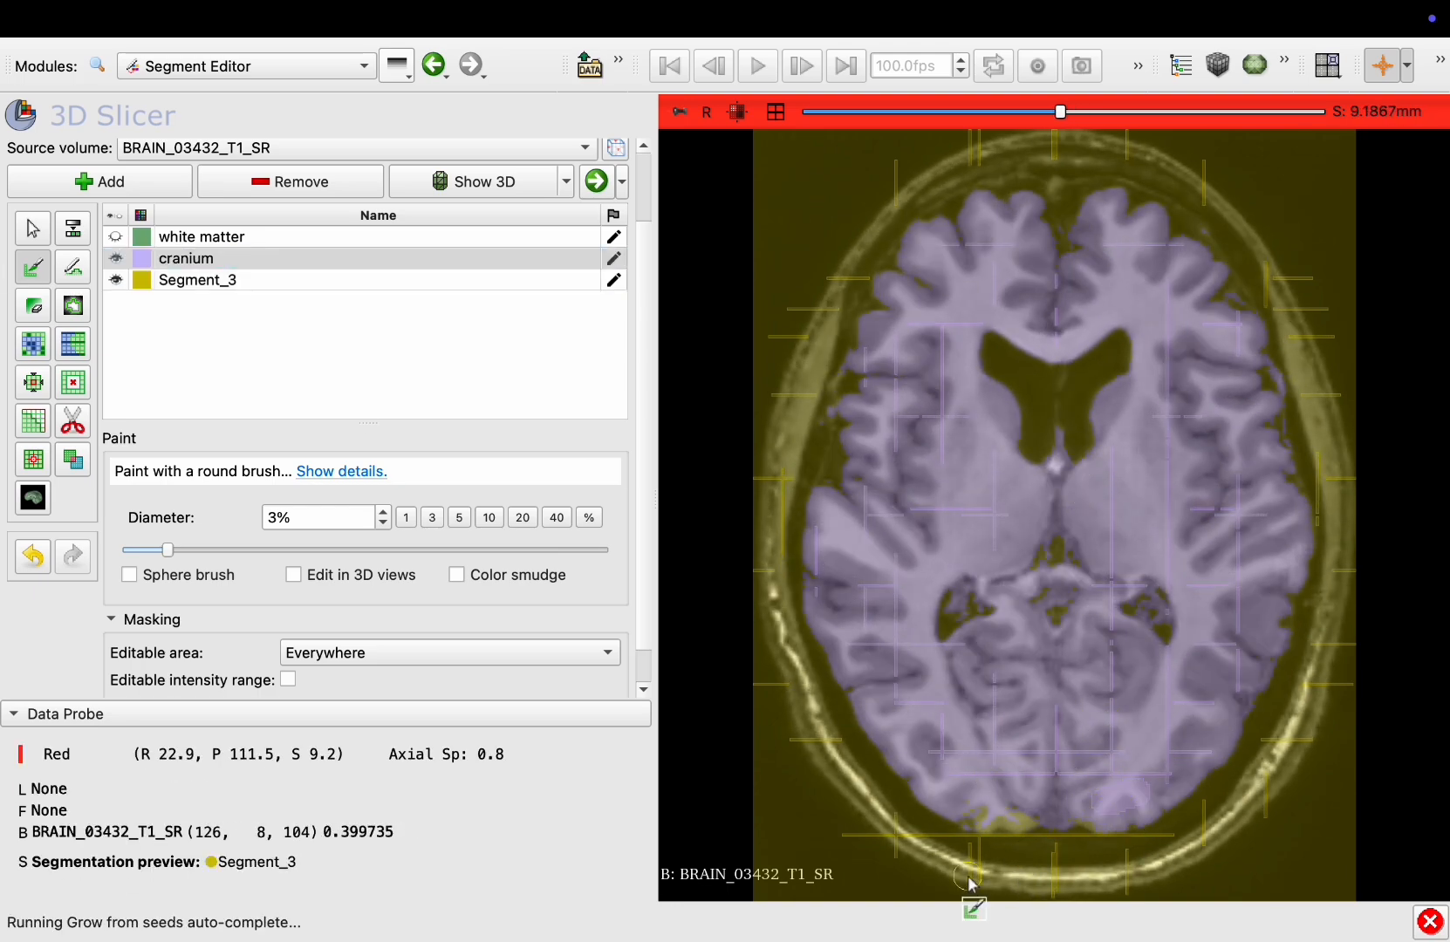
pyautogui.scroll(-10, 1012, 825)
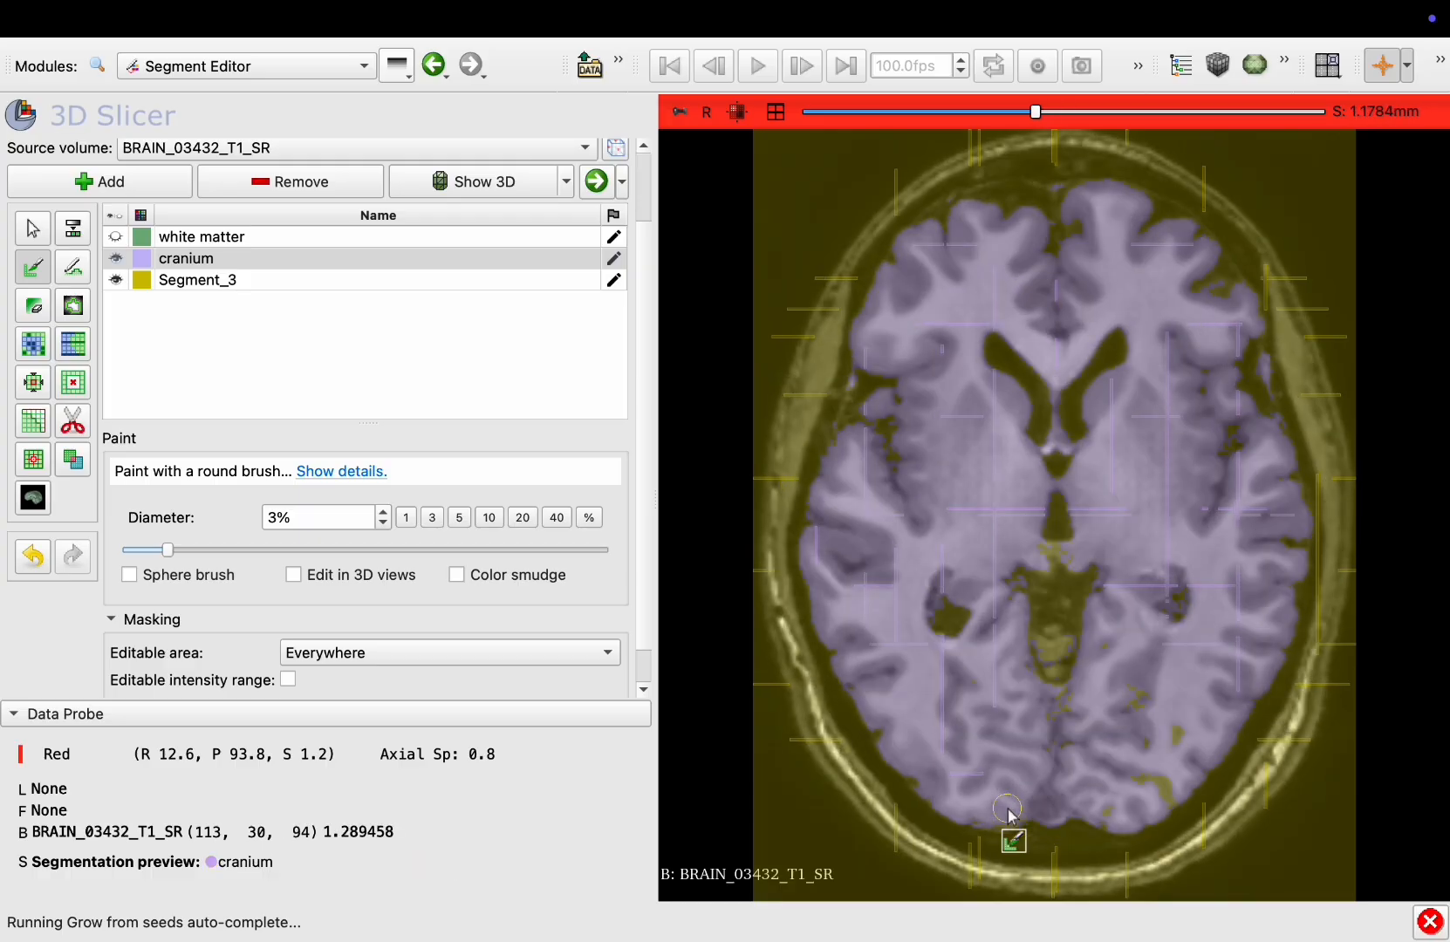
pyautogui.moveTo(1151, 689)
pyautogui.mouseDown()
pyautogui.moveTo(1165, 718)
pyautogui.moveTo(1129, 798)
pyautogui.mouseUp()
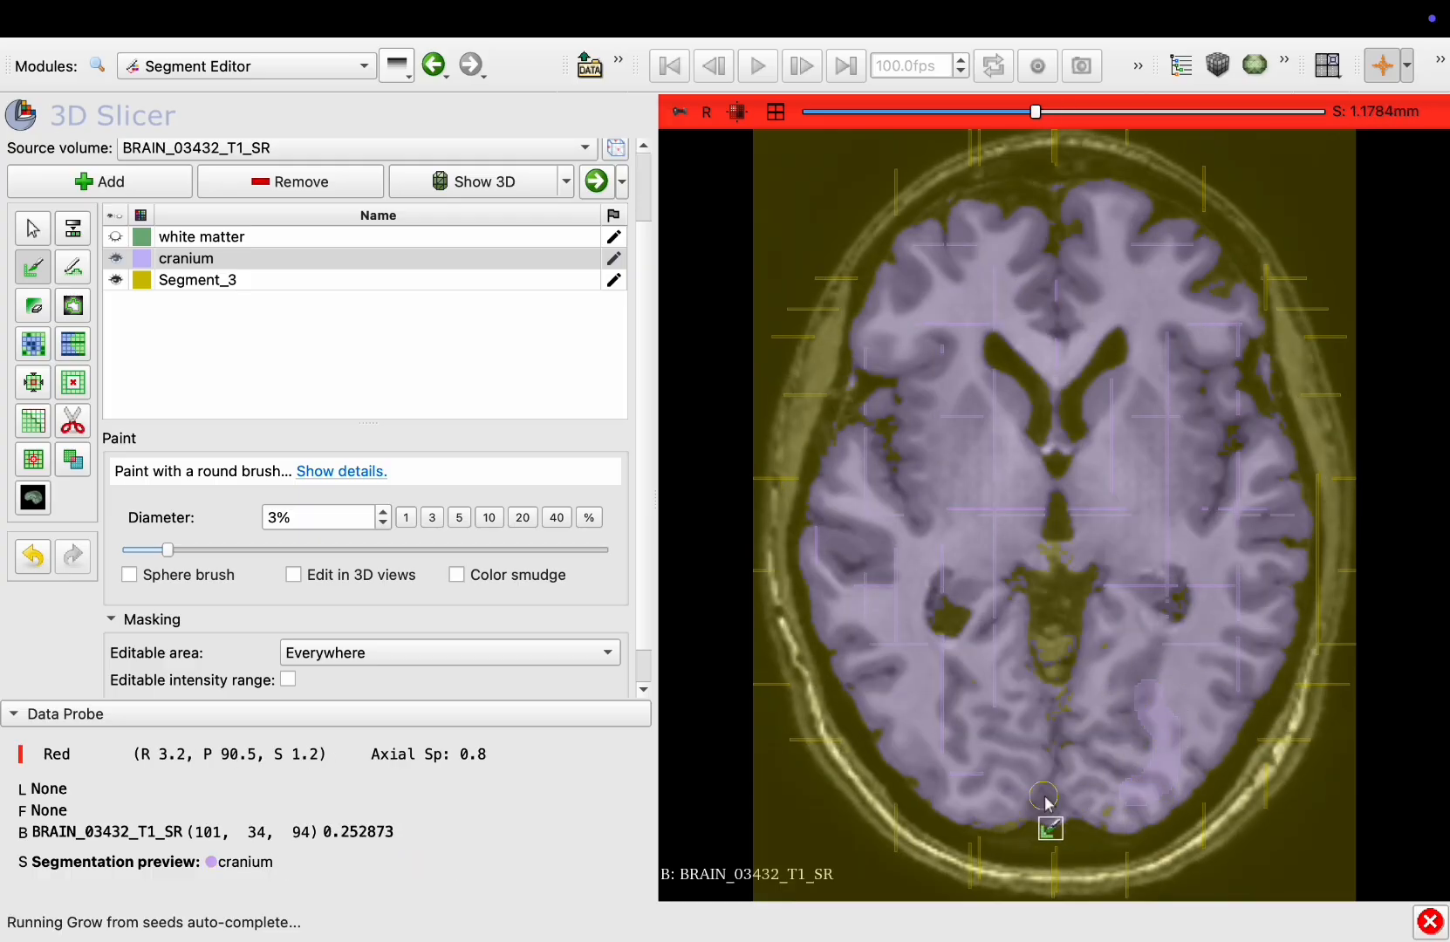
# Paint several cranium seeds around the posterior brain and temporal lobes on a lower axial slice
pyautogui.scroll(-9, 1047, 803)
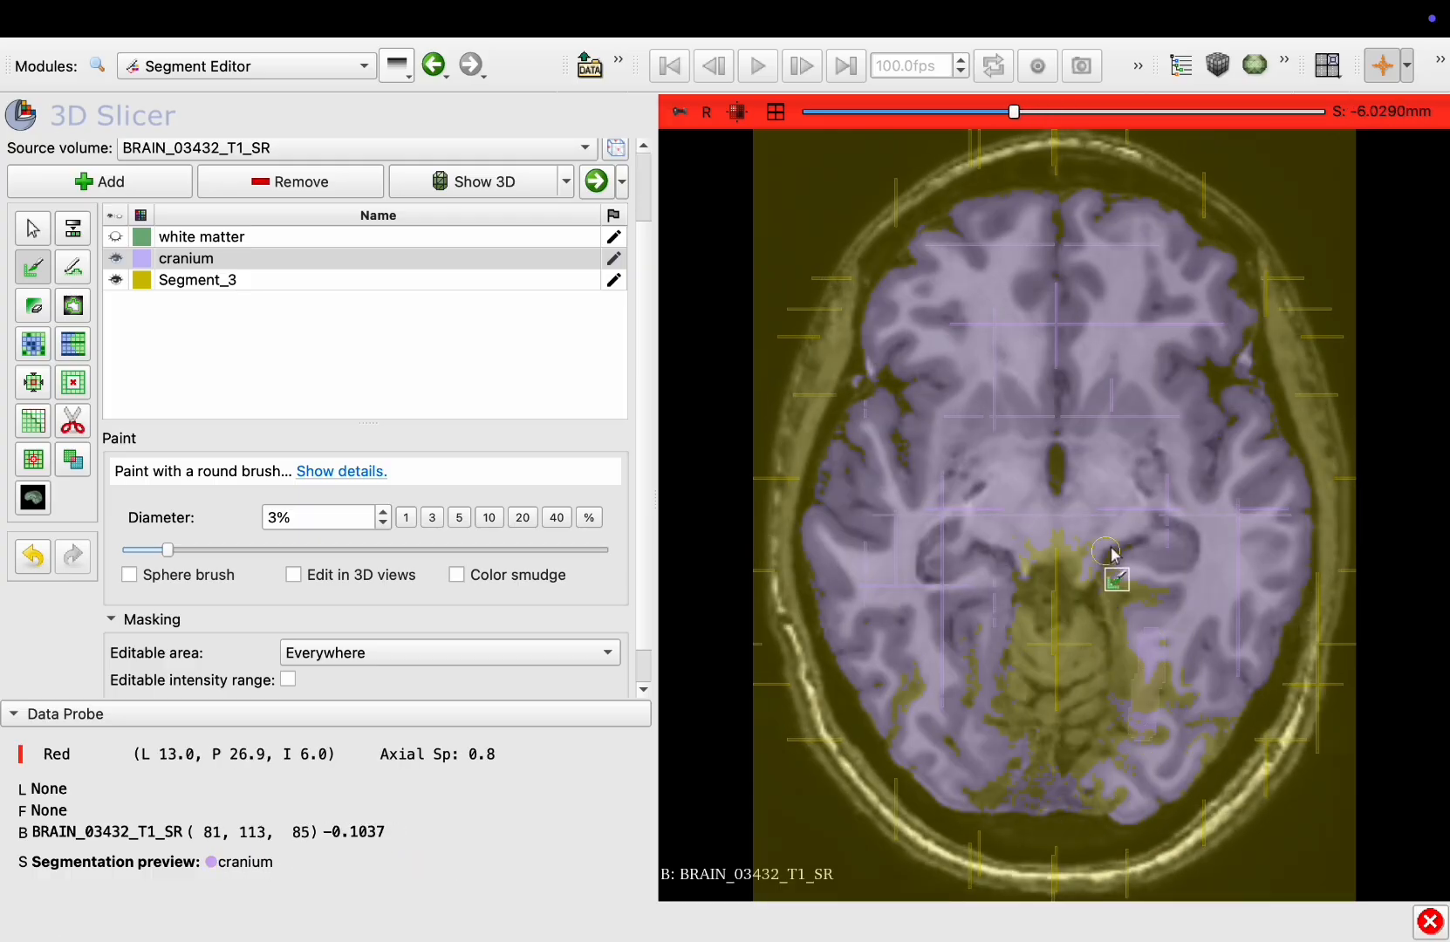
pyautogui.moveTo(1127, 562); pyautogui.dragTo(1142, 727)
pyautogui.moveTo(1032, 538); pyautogui.dragTo(1078, 548)
pyautogui.moveTo(967, 627); pyautogui.dragTo(963, 692)
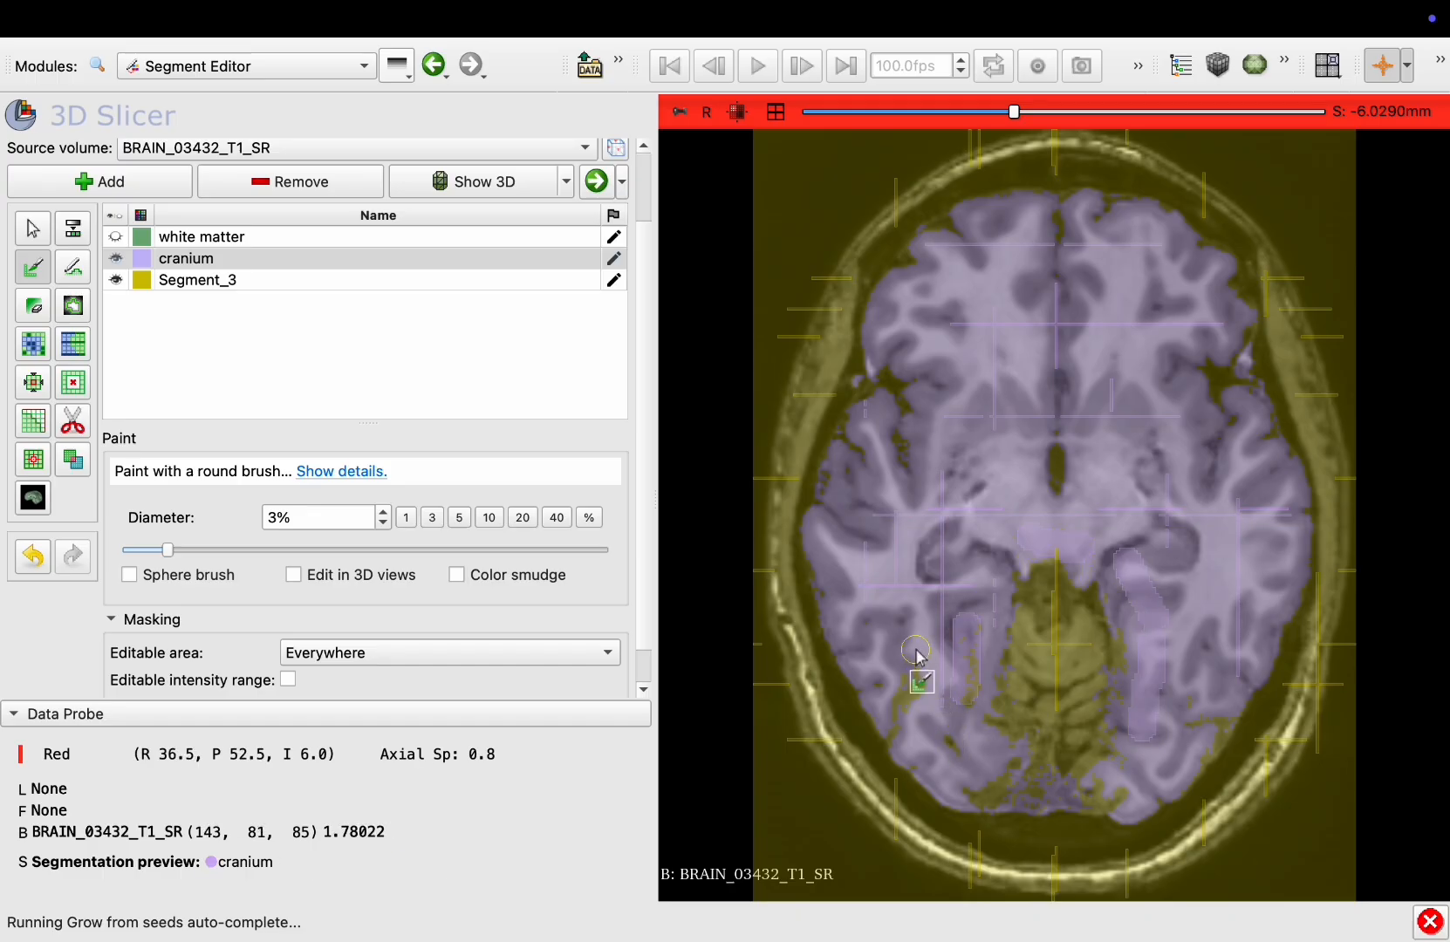
pyautogui.moveTo(948, 768); pyautogui.dragTo(994, 779)
pyautogui.moveTo(1120, 792); pyautogui.dragTo(1099, 795)
pyautogui.moveTo(1214, 698); pyautogui.dragTo(1204, 729)
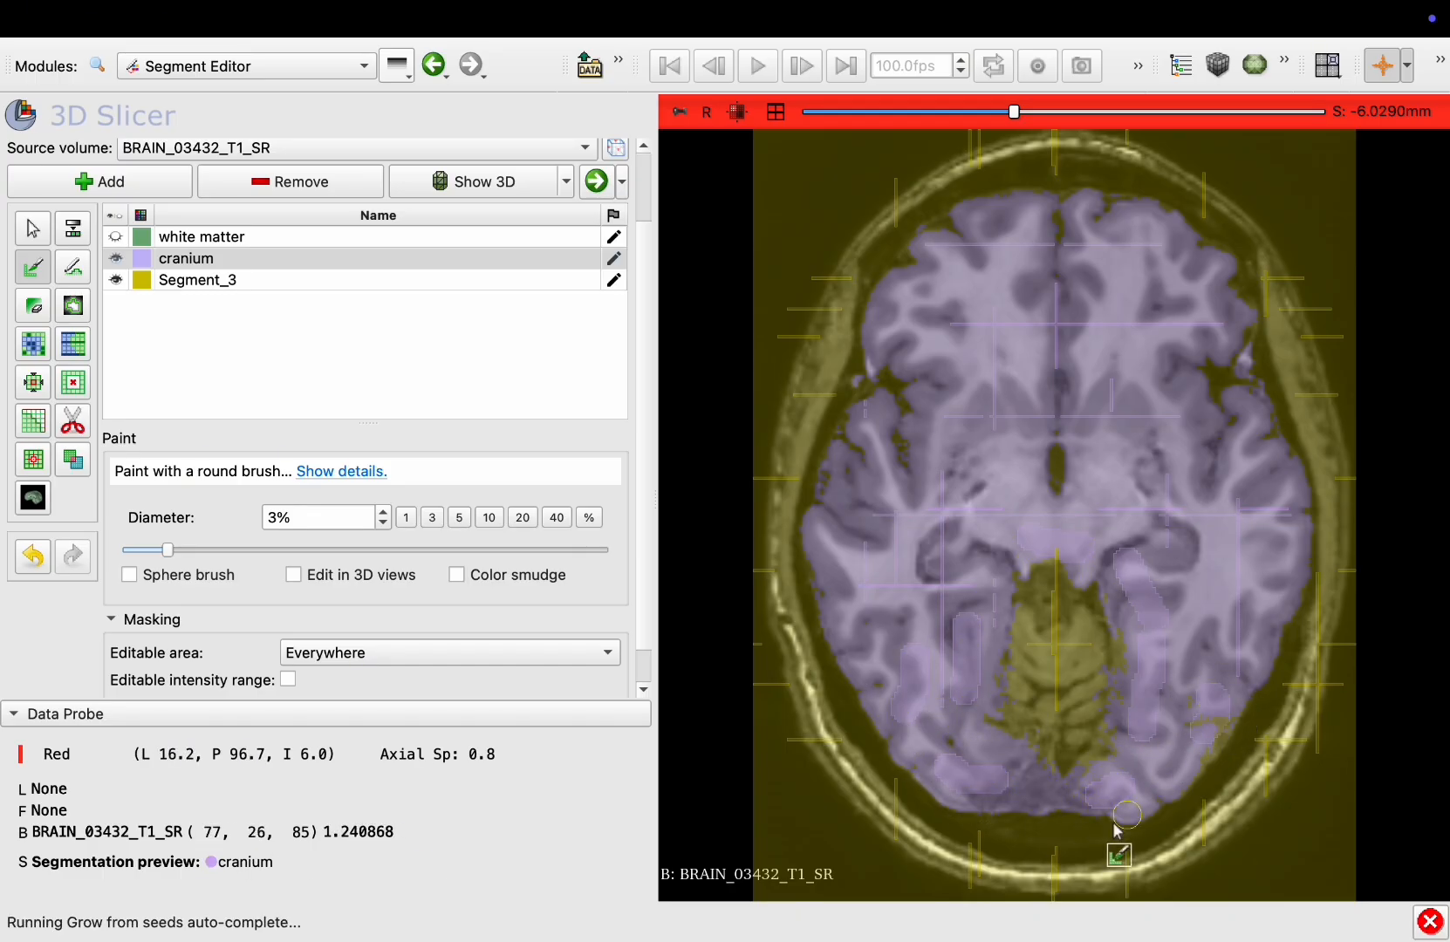
# Paint a cranium seed in the posterior brain on a higher axial slice
pyautogui.scroll(5, 959, 571)
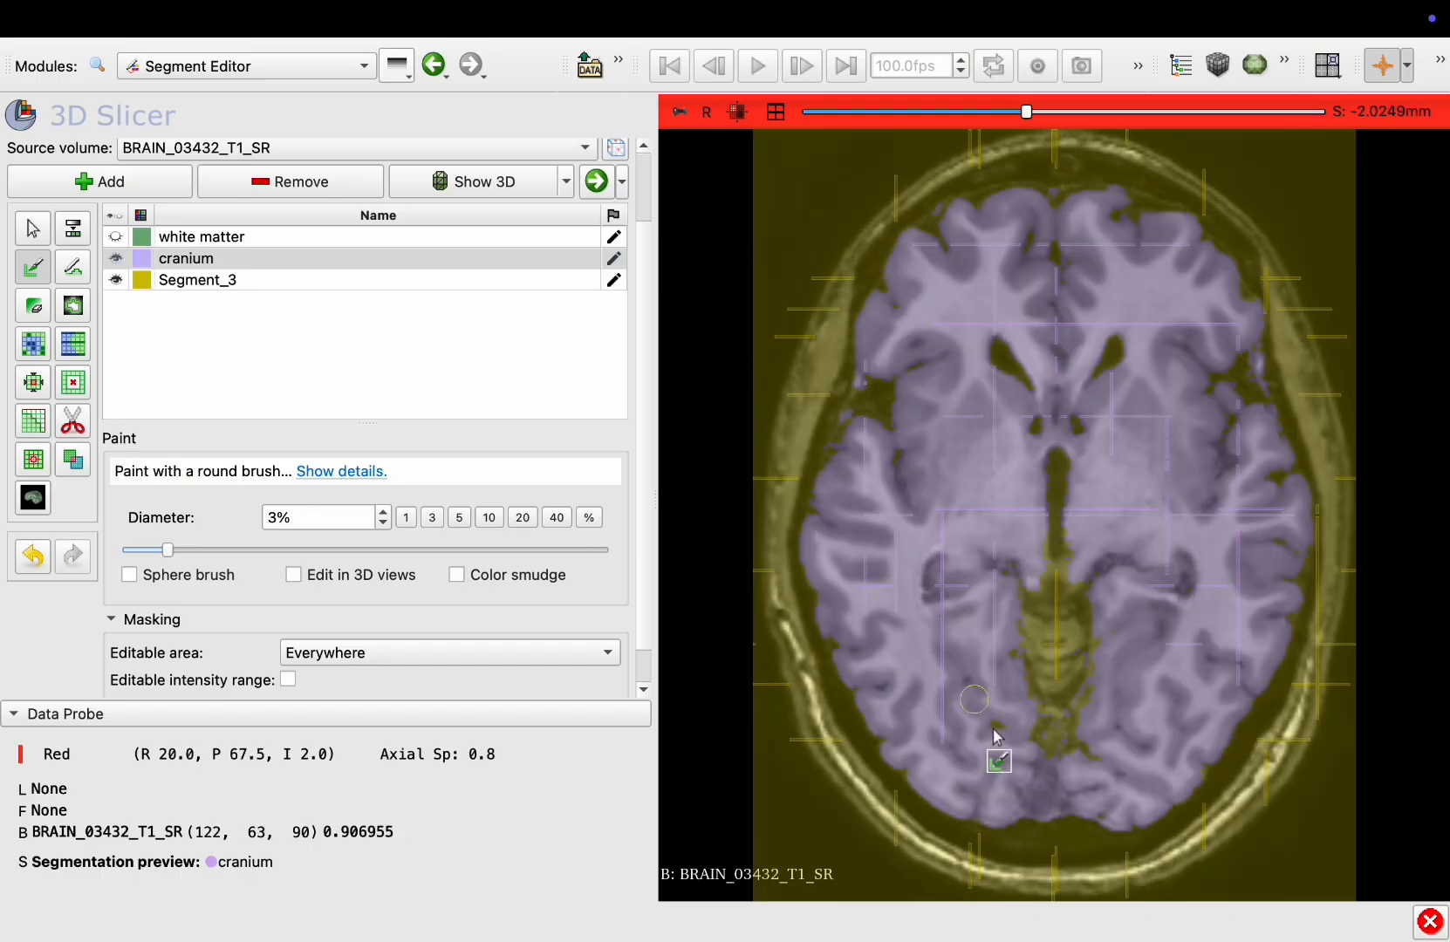
pyautogui.scroll(5, 1034, 633)
pyautogui.scroll(20, 1031, 618)
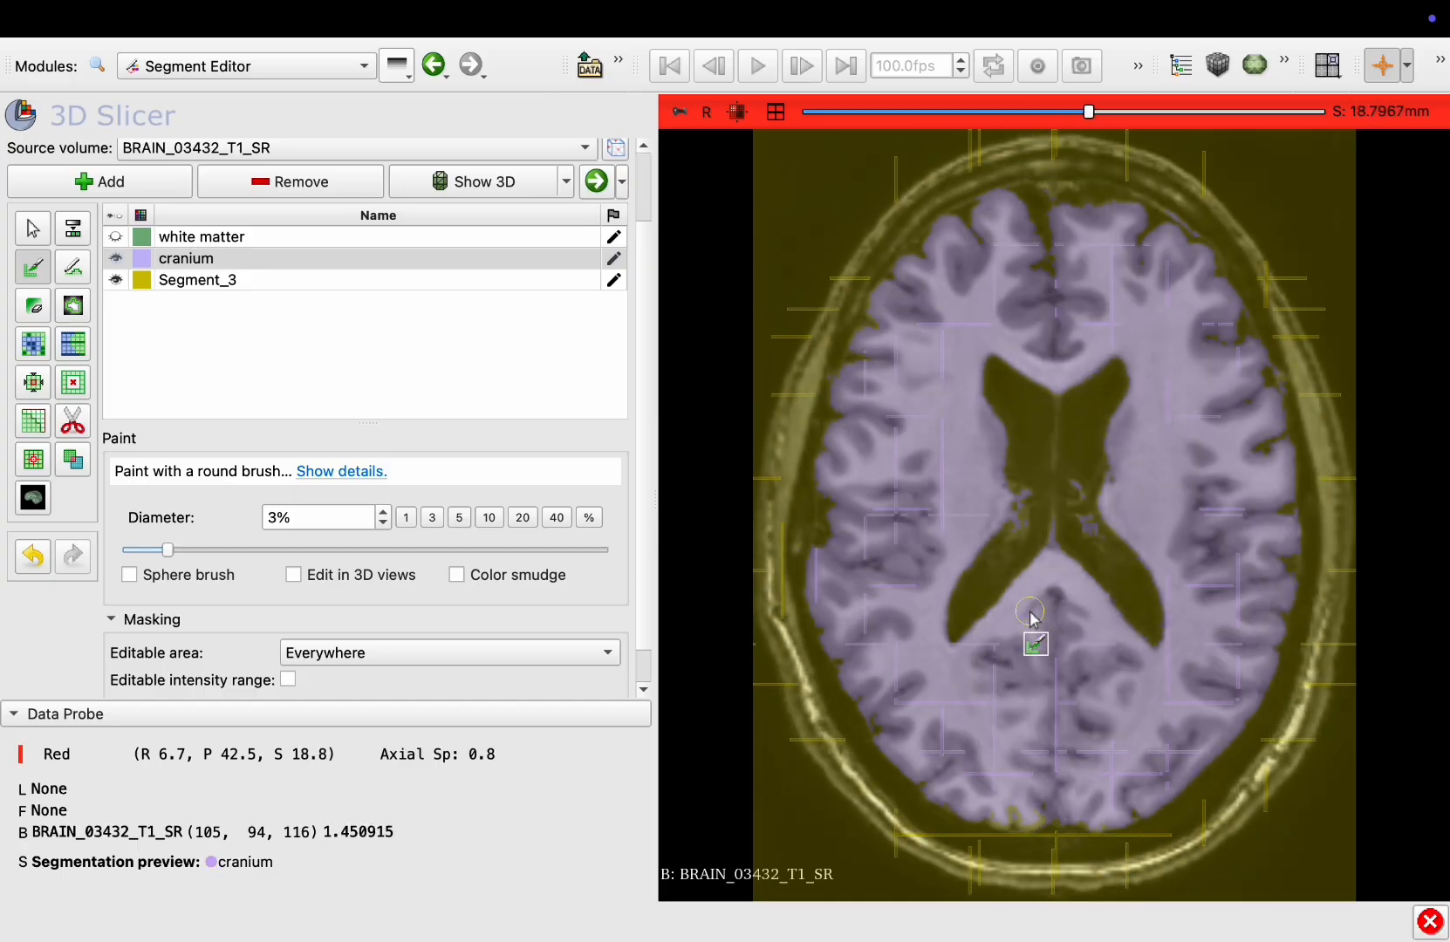
pyautogui.moveTo(882, 708)
pyautogui.mouseDown()
pyautogui.moveTo(948, 736)
pyautogui.moveTo(965, 767)
pyautogui.mouseUp()
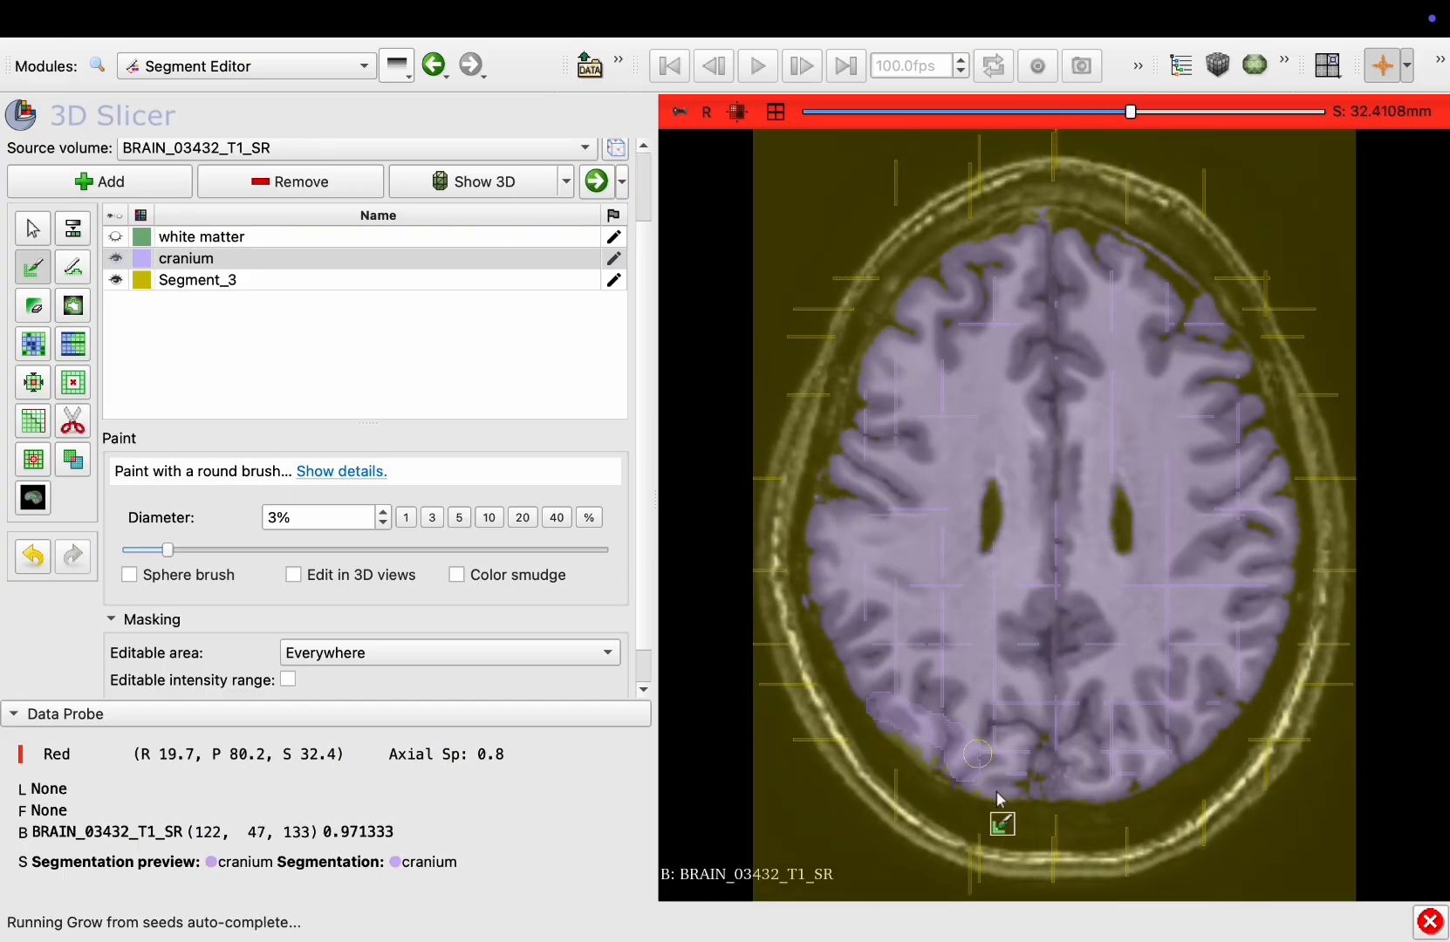
# Select Segment_3 and paint a seed on the skull near the top of the head in axial view
pyautogui.scroll(12, 920, 750)
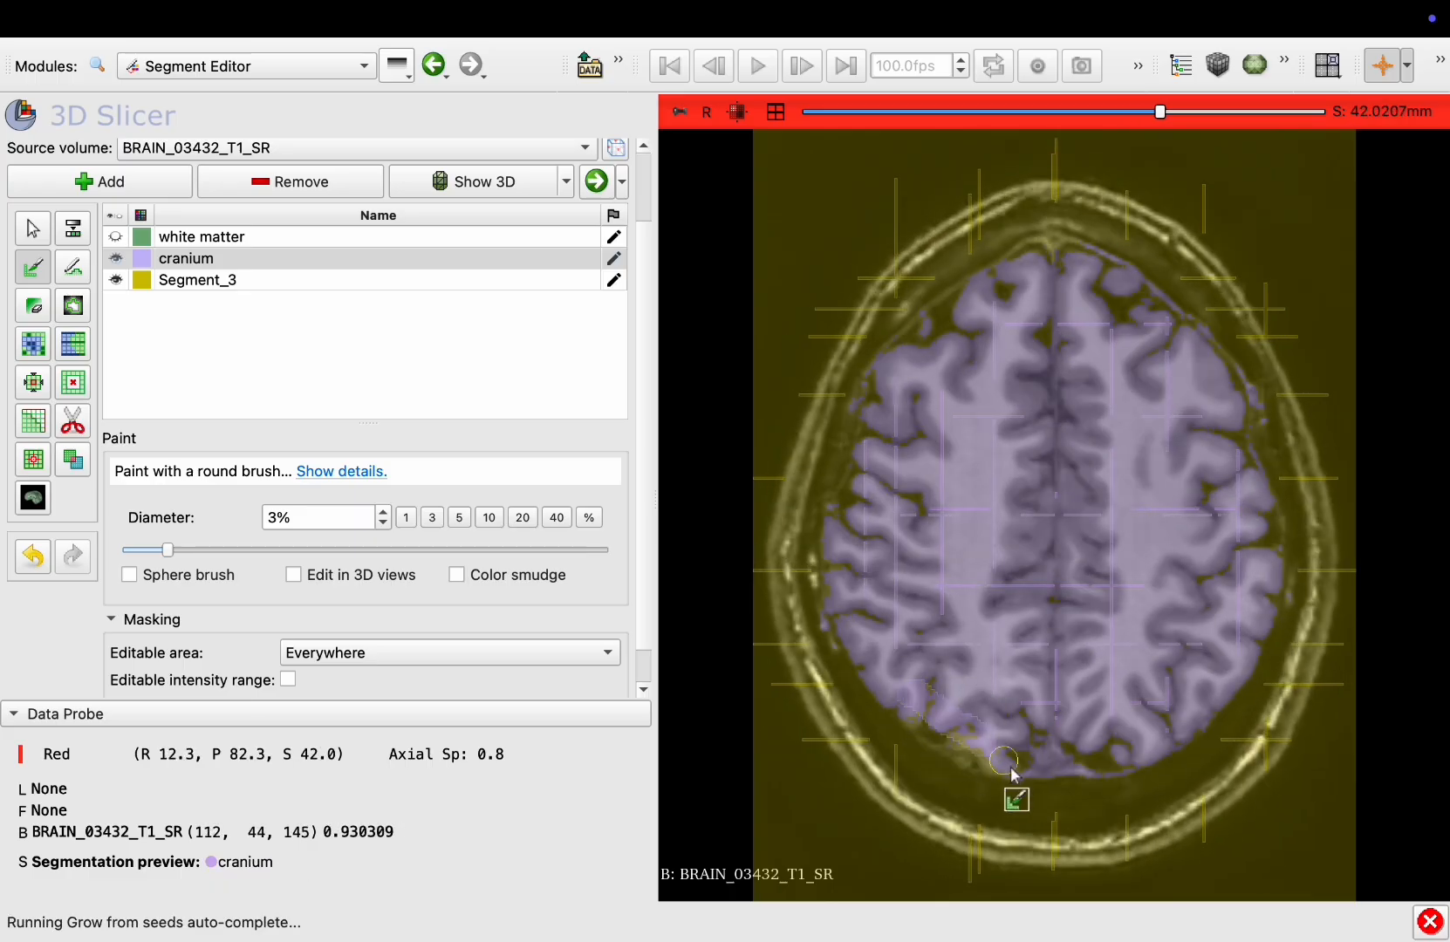
pyautogui.scroll(3, 1071, 707)
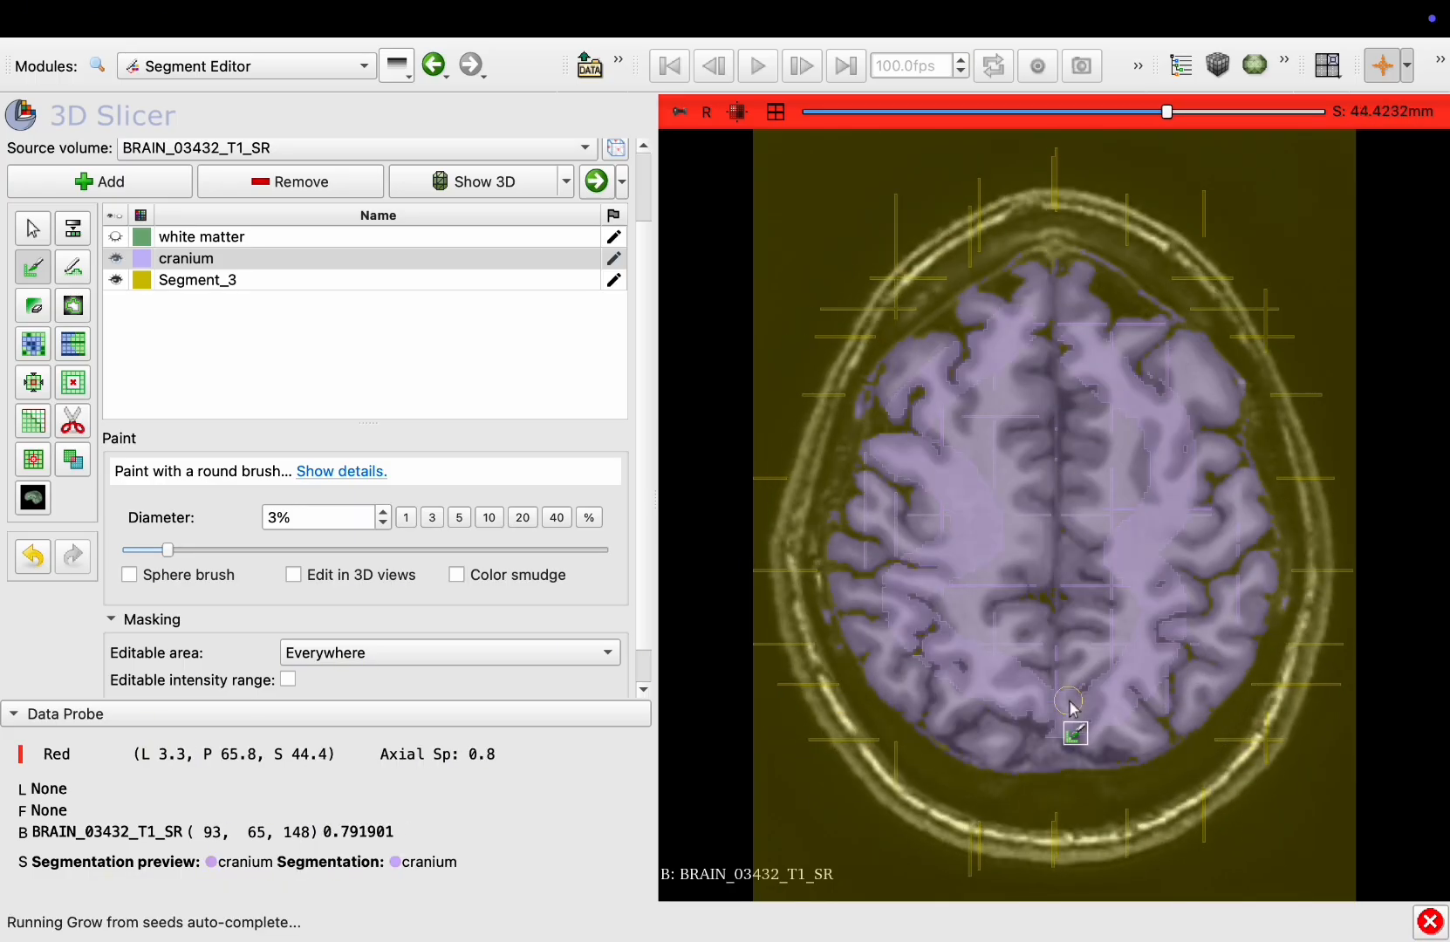
pyautogui.scroll(20, 1072, 707)
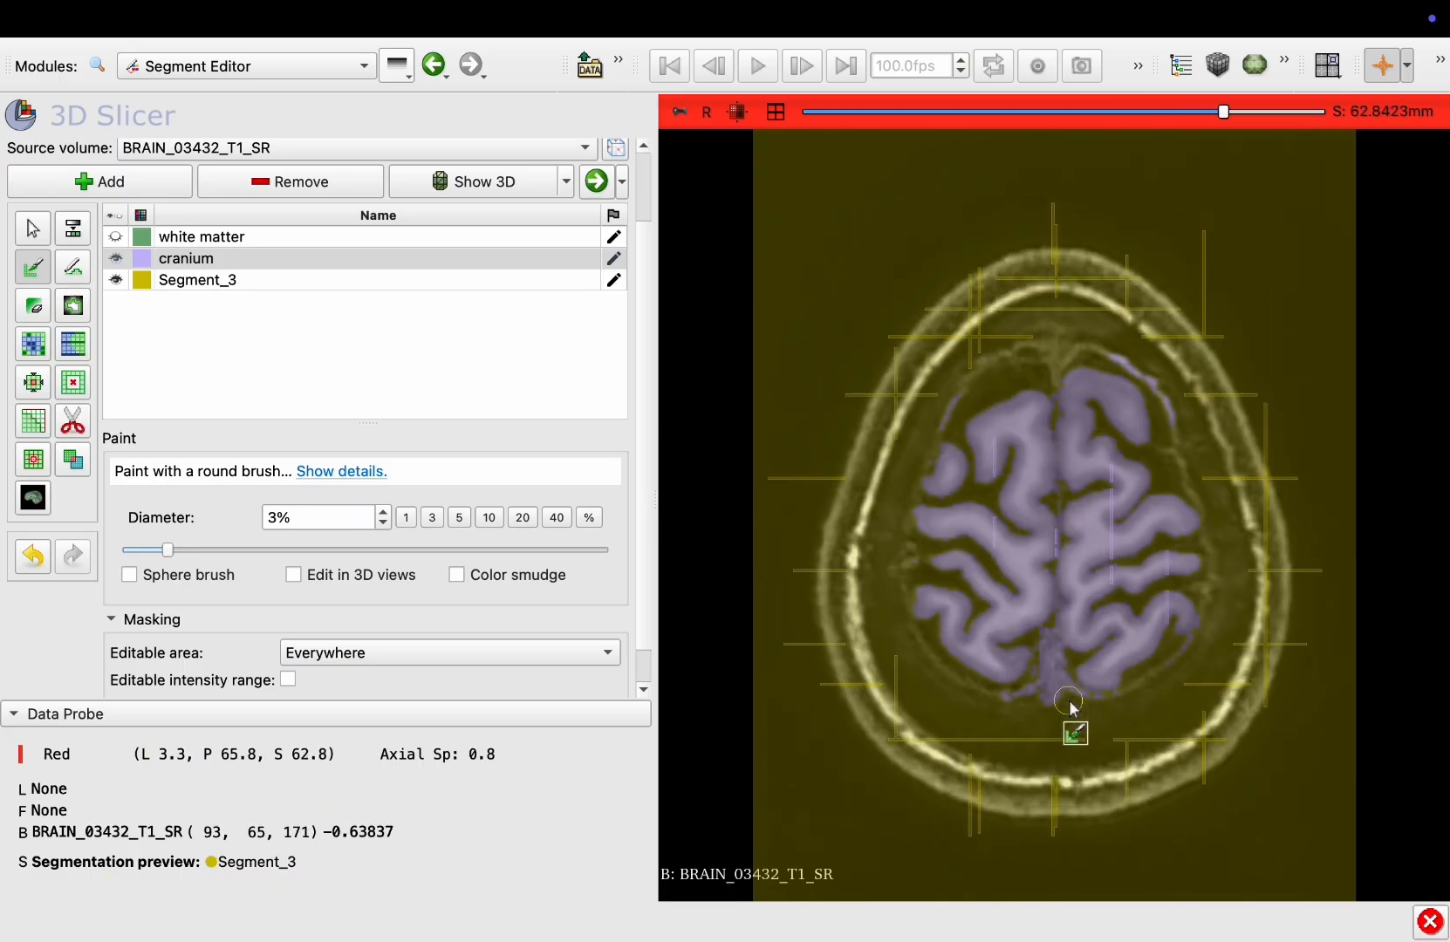
pyautogui.scroll(-6, 1071, 707)
pyautogui.scroll(3, 1075, 722)
pyautogui.click(199, 279)
pyautogui.moveTo(1186, 345); pyautogui.dragTo(1167, 377)
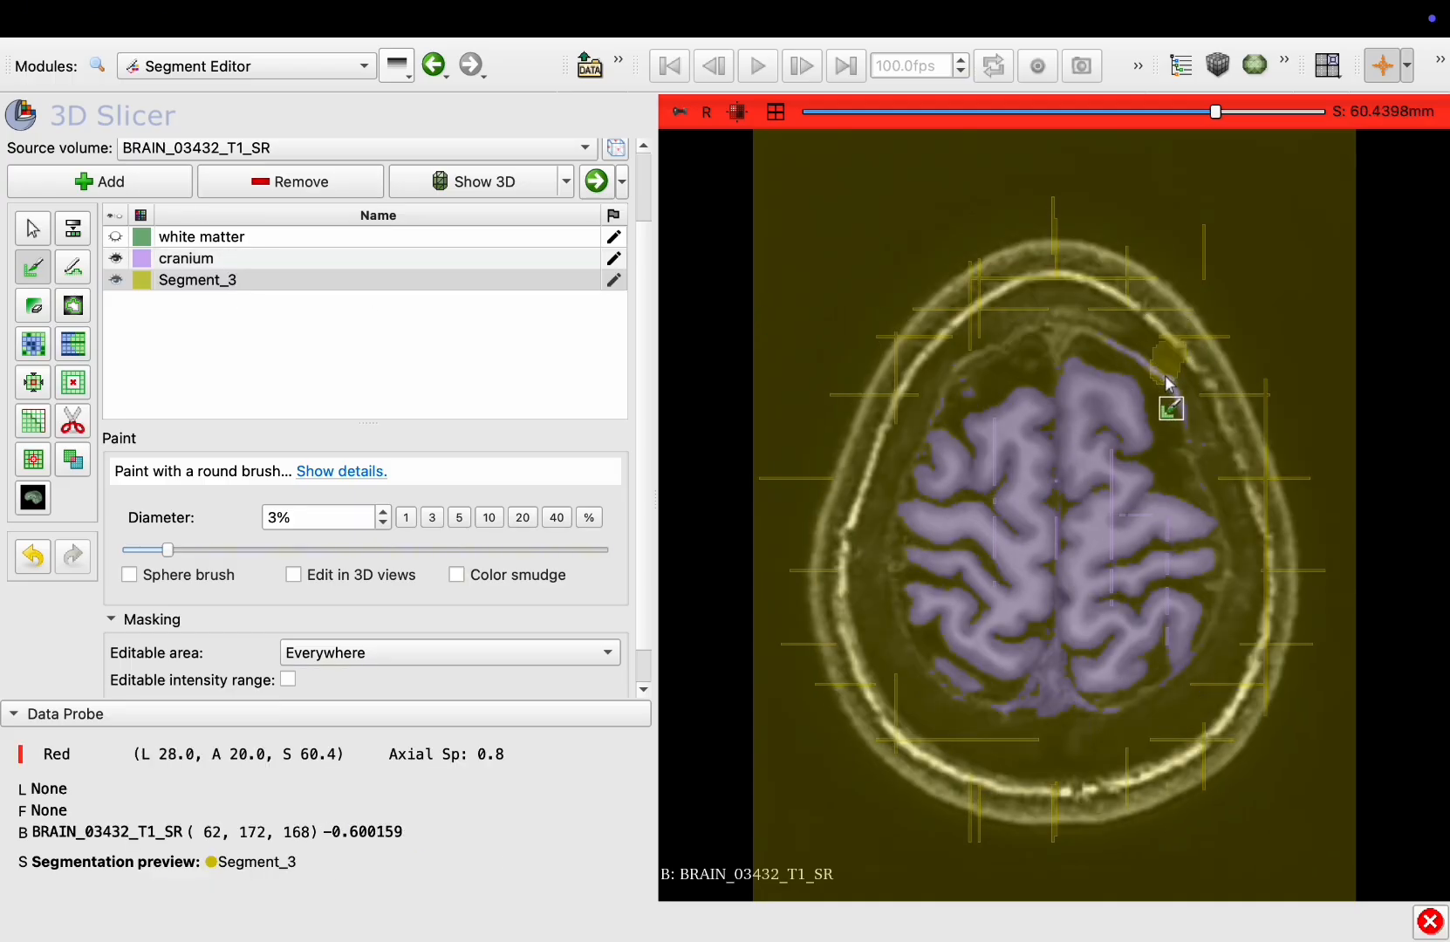
# Scroll through axial slices to review the updated grow-from-seeds preview
pyautogui.scroll(9, 1003, 544)
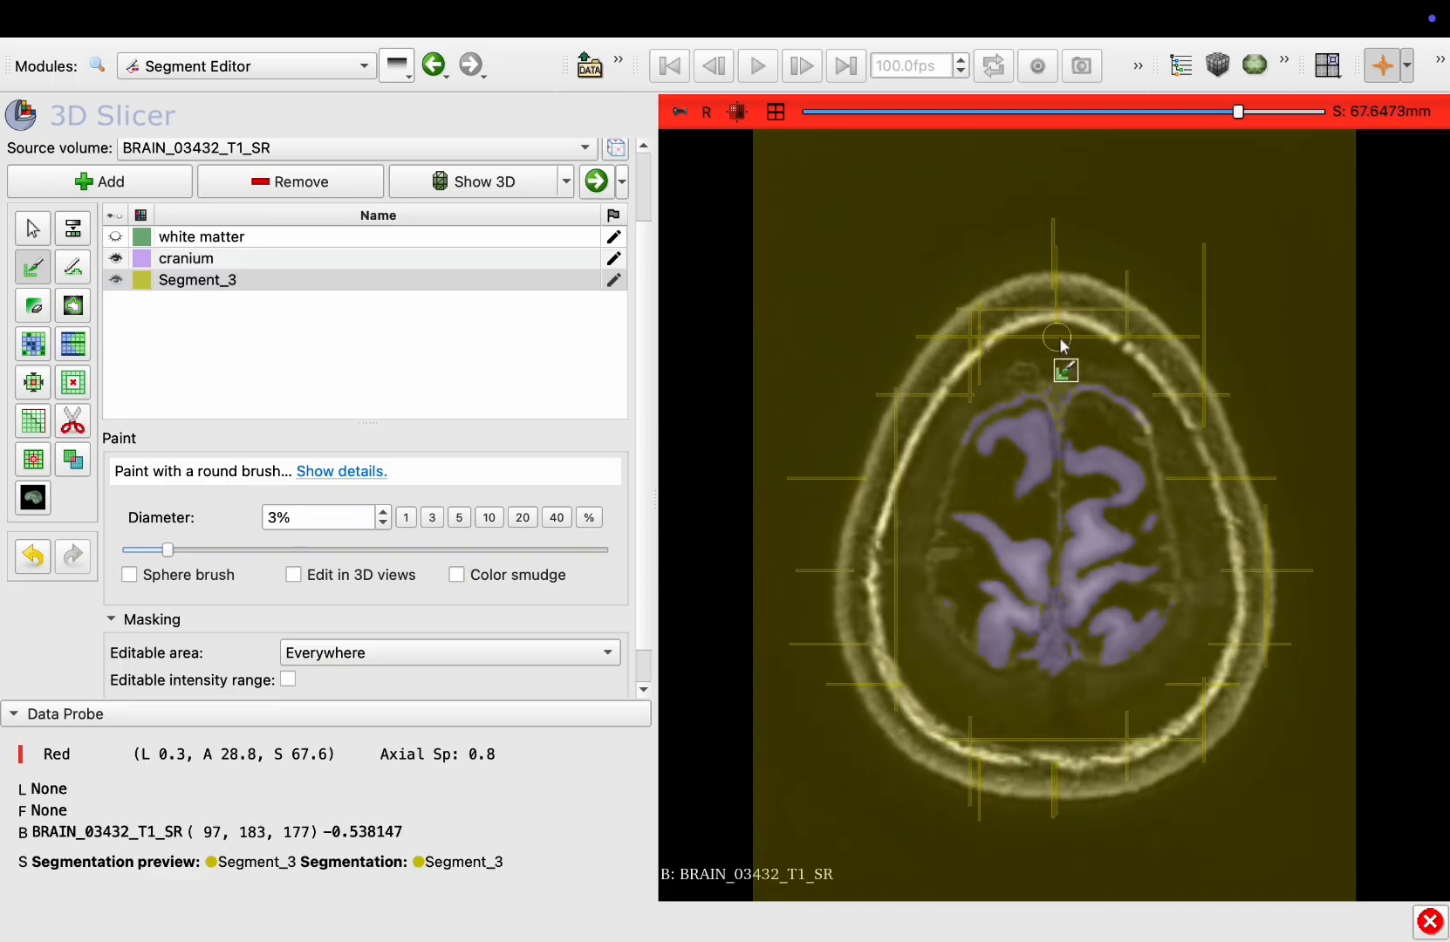
pyautogui.scroll(-20, 1053, 684)
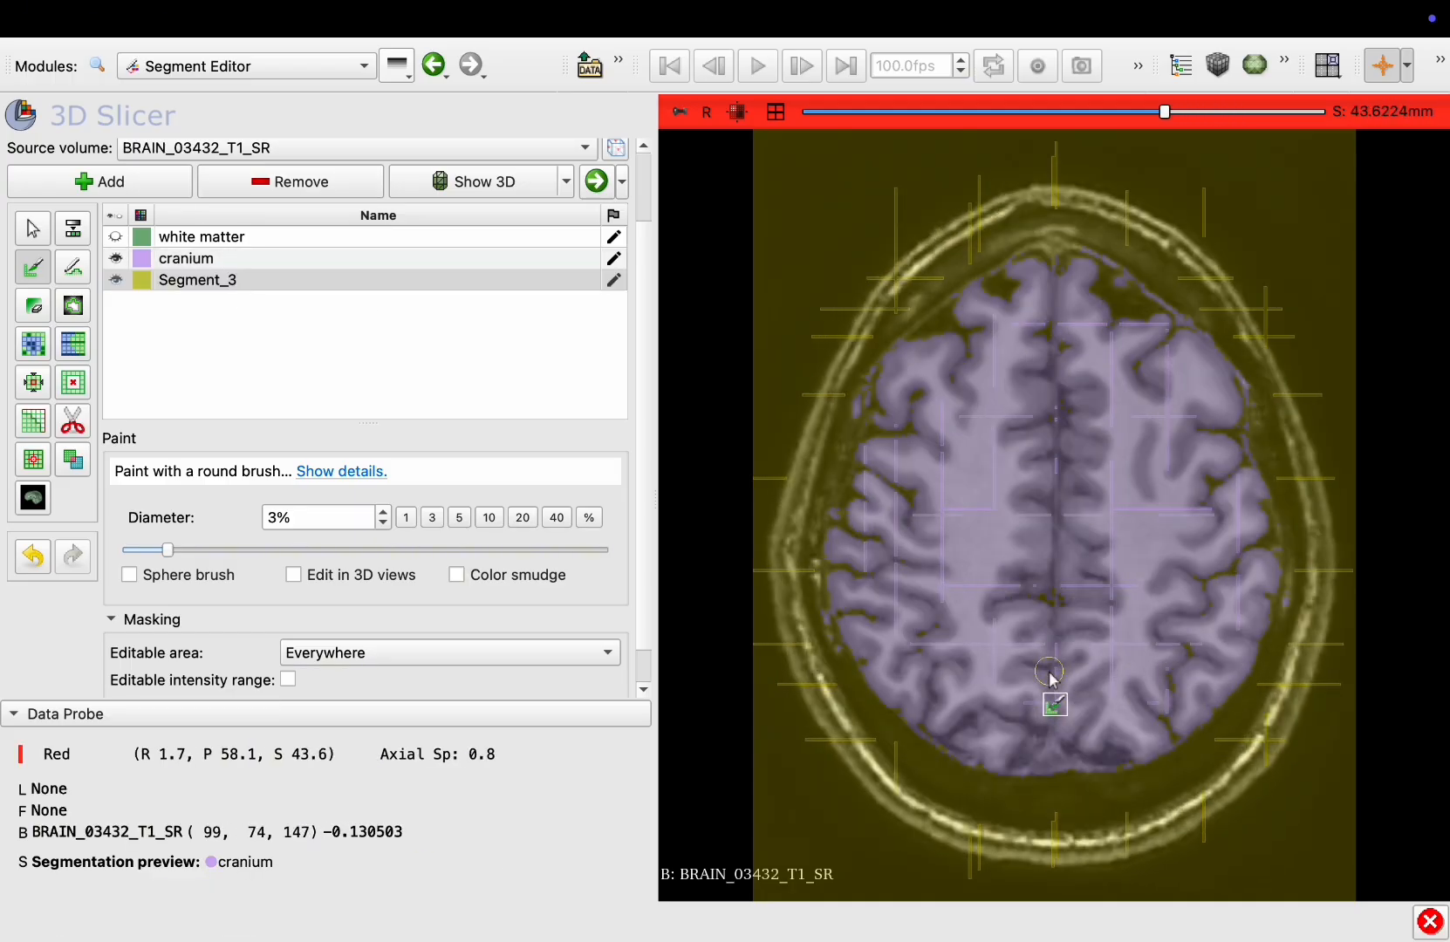
pyautogui.scroll(-20, 1051, 679)
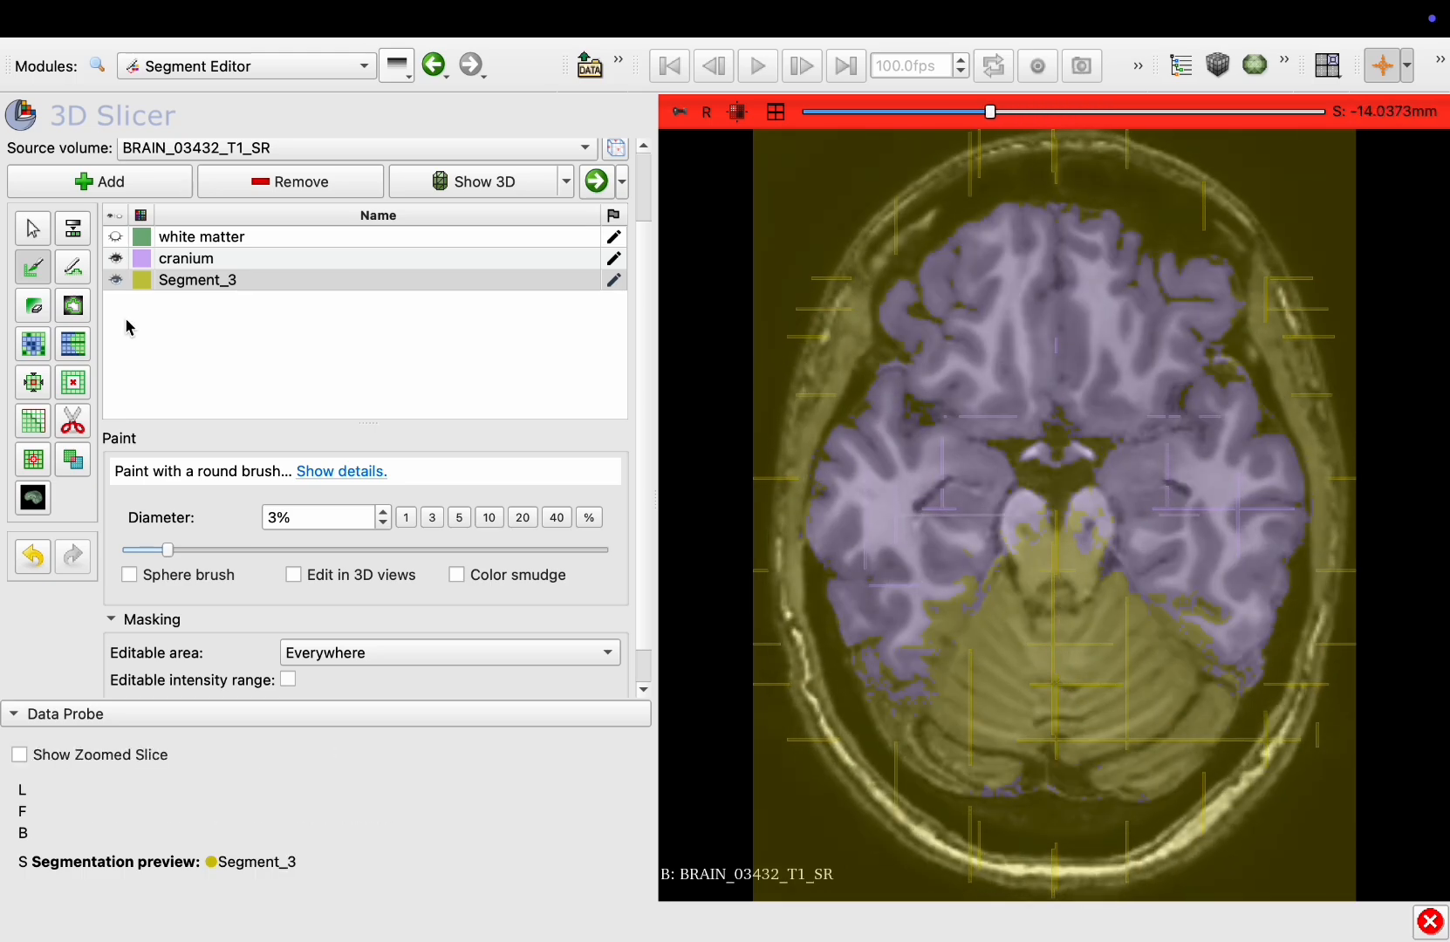
# Select the cranium segment and paint two seeds in the temporal lobes on a lower axial slice
pyautogui.click(179, 284)
pyautogui.scroll(-6, 1173, 836)
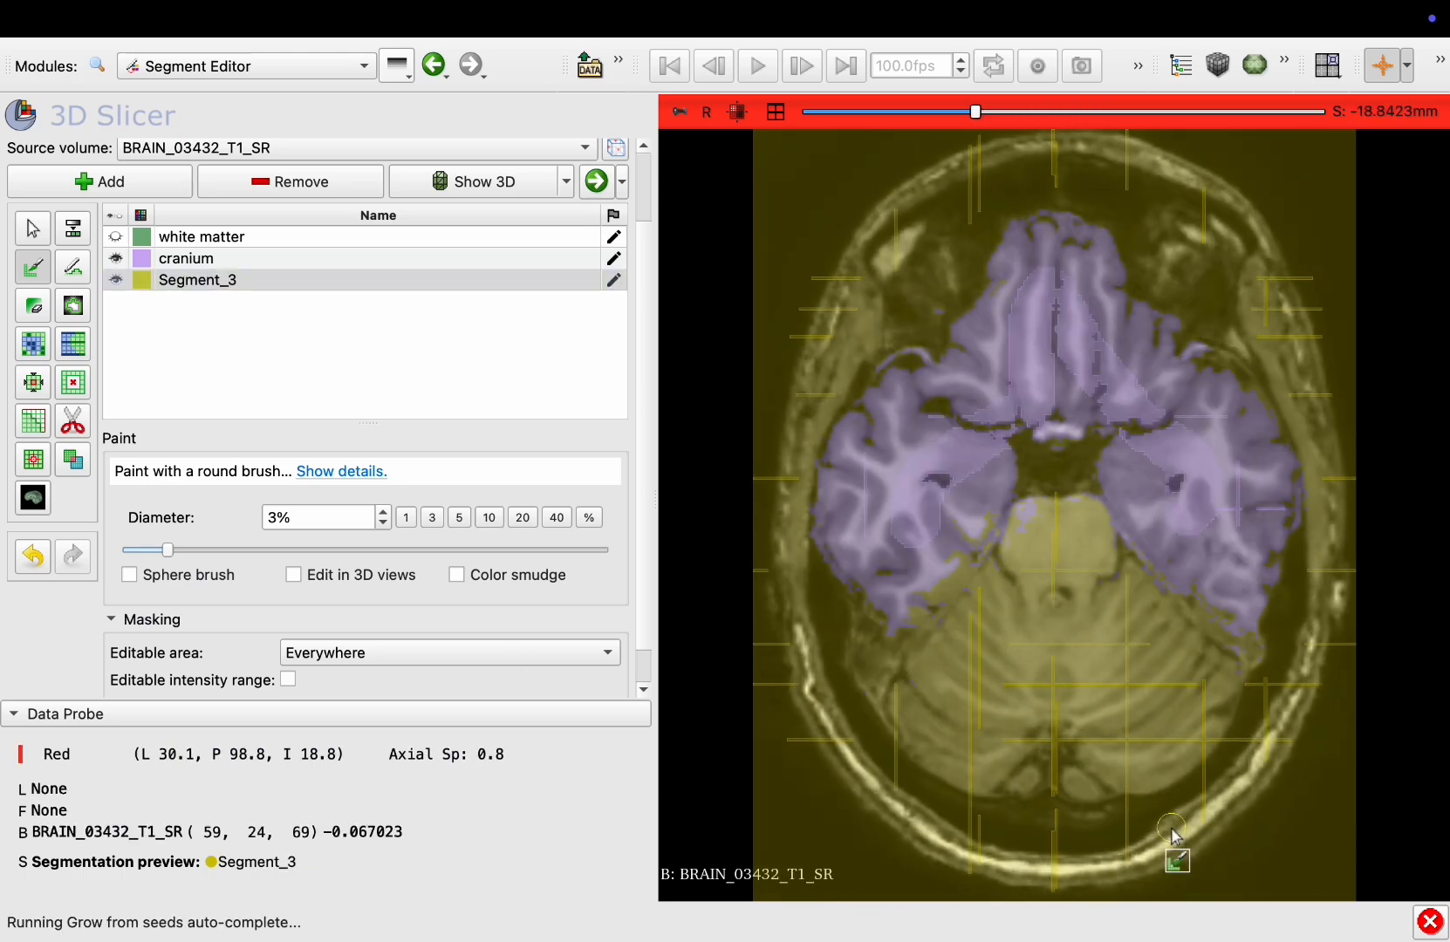
pyautogui.scroll(2, 1173, 835)
pyautogui.click(370, 258)
pyautogui.moveTo(1180, 567); pyautogui.dragTo(1225, 621)
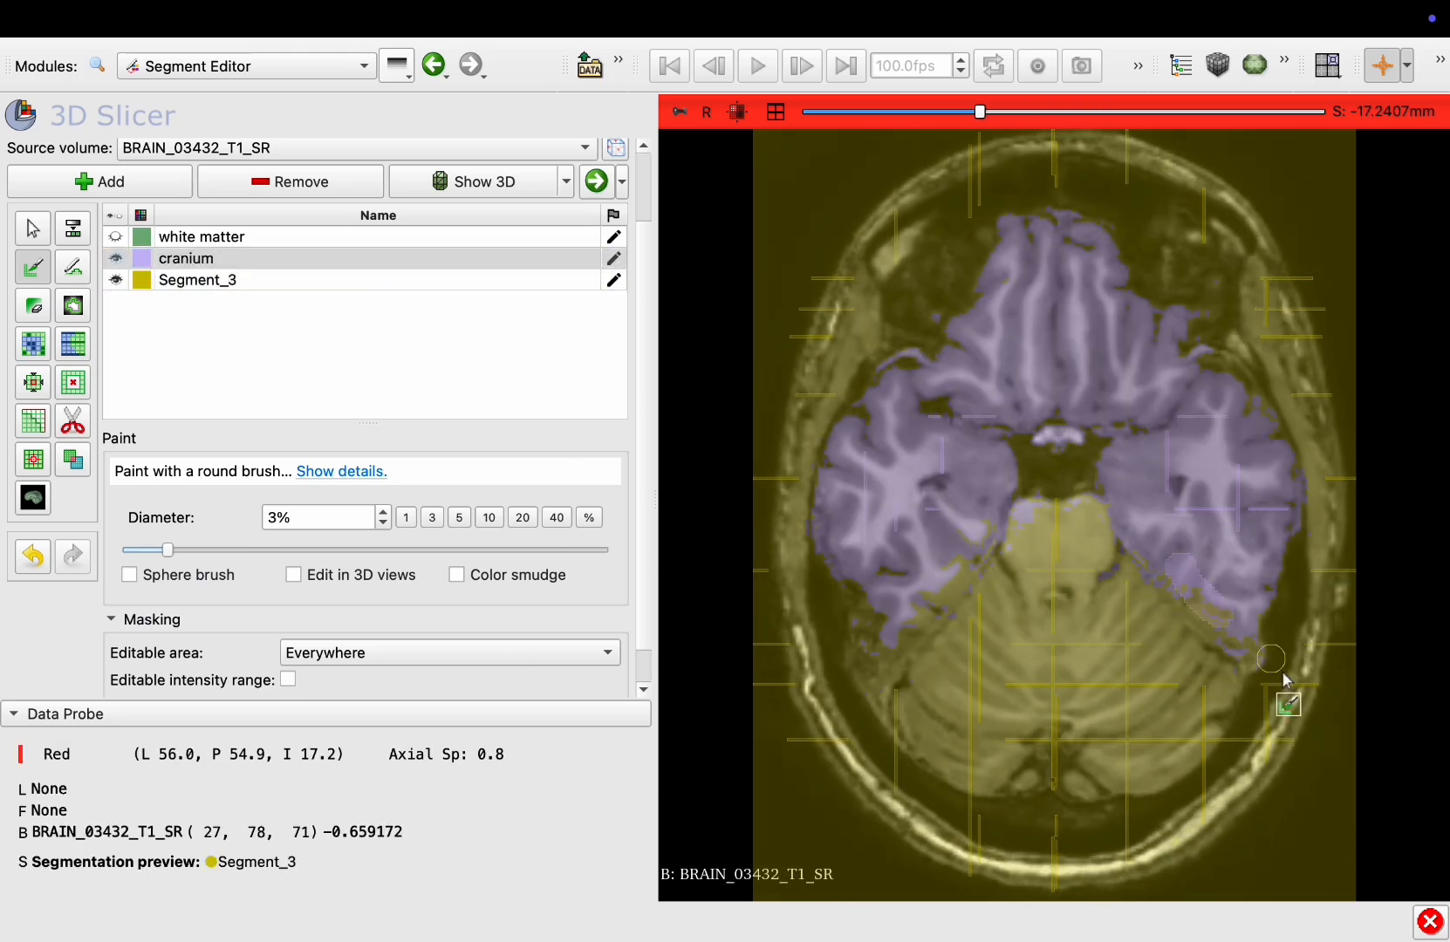
pyautogui.moveTo(955, 541); pyautogui.dragTo(949, 567)
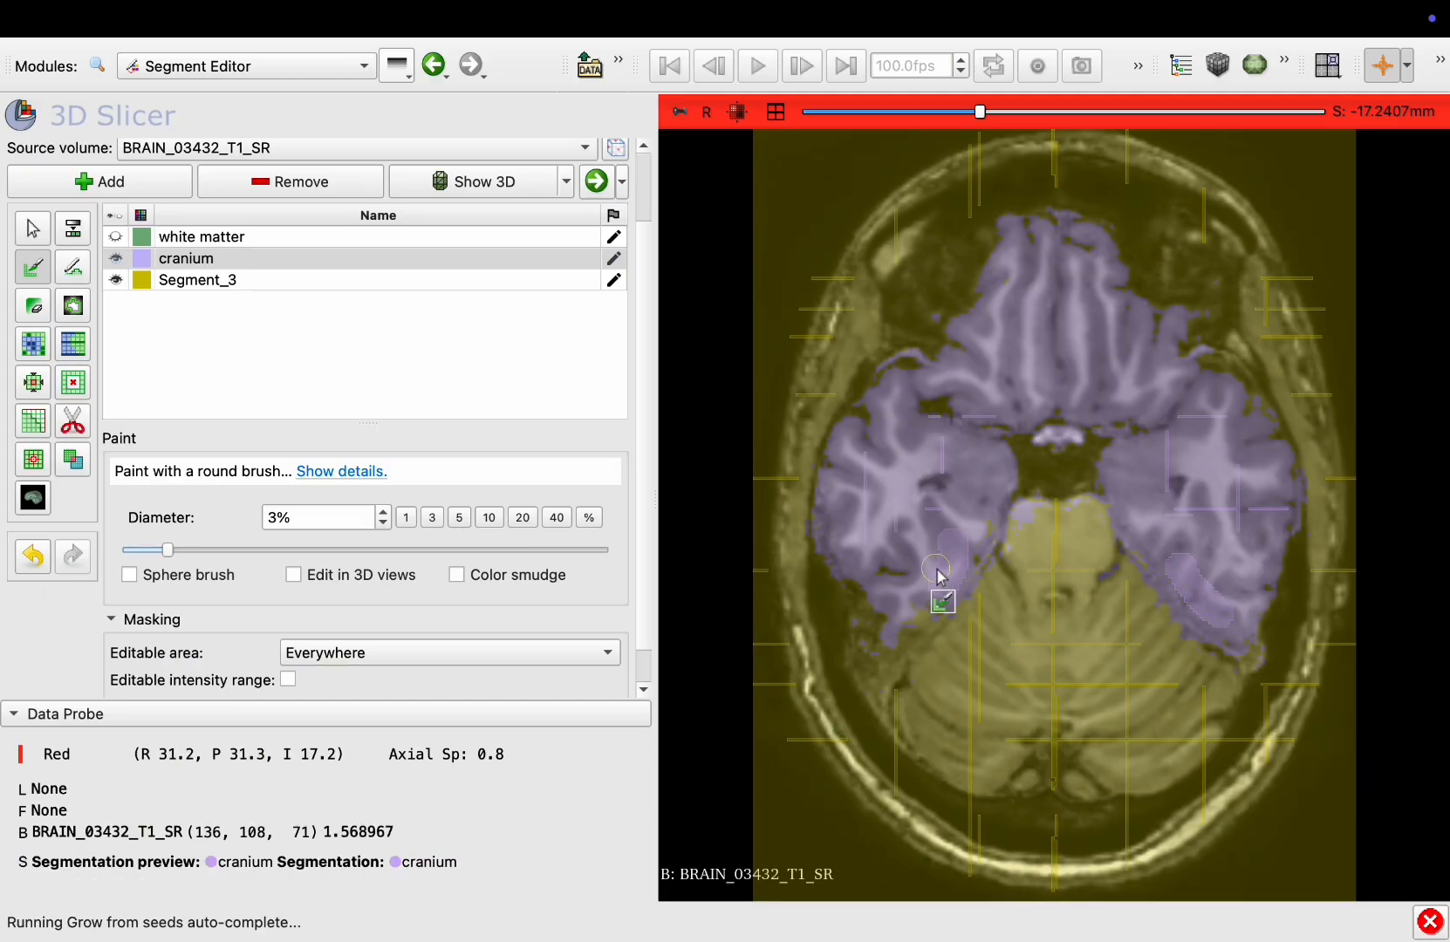
# Select Segment_3 and paint seeds beside the cerebellum and around the orbits and nasal cavity on a lower axial slice
pyautogui.click(188, 279)
pyautogui.scroll(-8, 1086, 598)
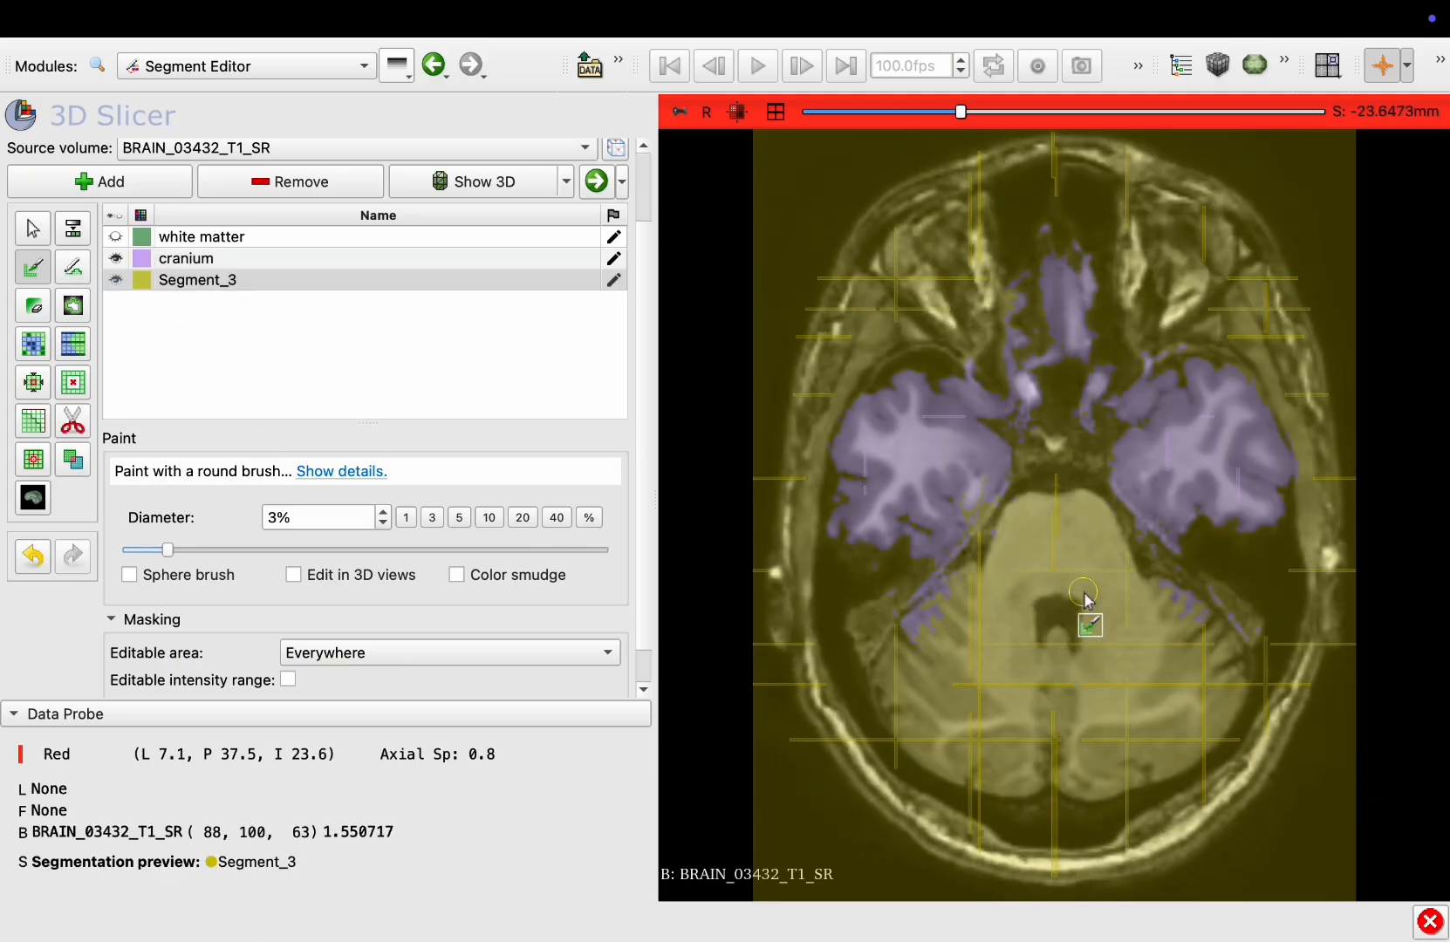
pyautogui.scroll(-4, 1086, 598)
pyautogui.moveTo(898, 582); pyautogui.dragTo(932, 628)
pyautogui.moveTo(1193, 646); pyautogui.dragTo(1219, 583)
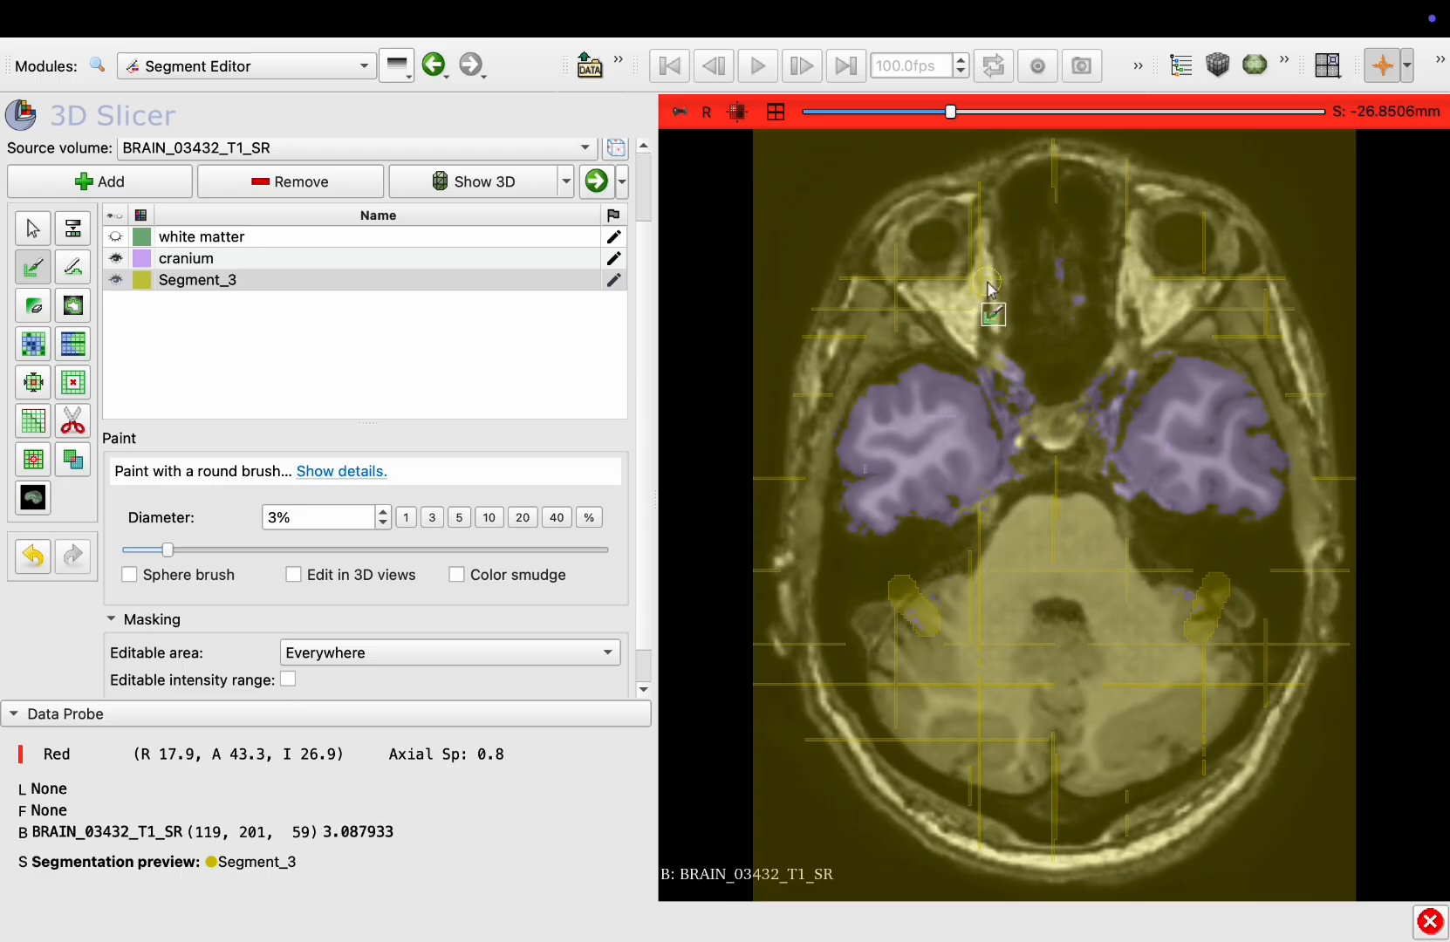
pyautogui.moveTo(996, 326); pyautogui.dragTo(1010, 379)
pyautogui.moveTo(1123, 349); pyautogui.dragTo(1095, 411)
pyautogui.moveTo(1084, 238); pyautogui.dragTo(1074, 315)
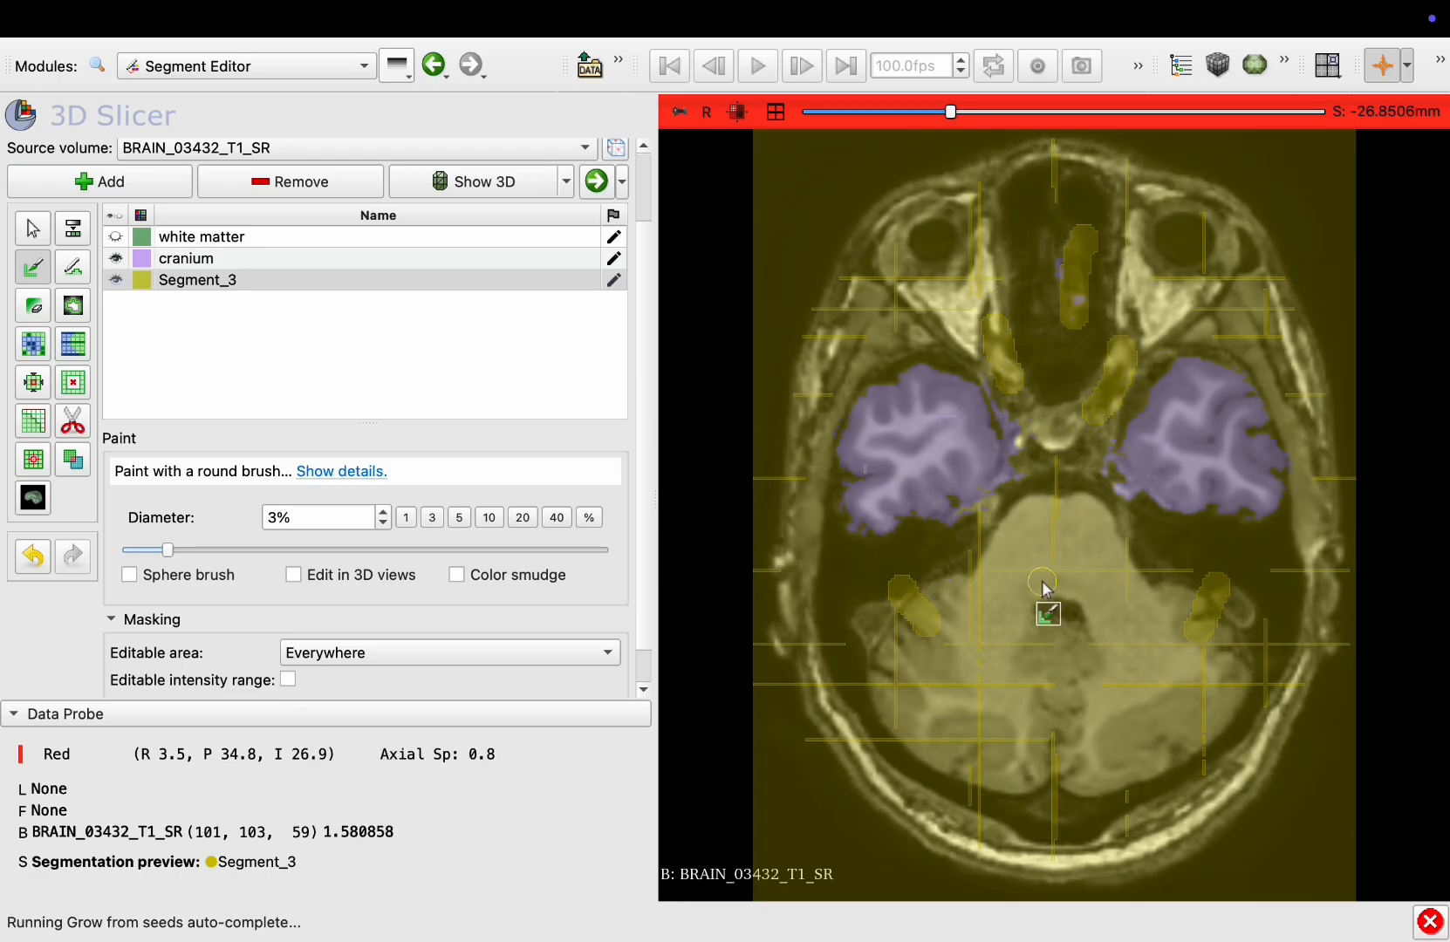
# Switch to the coronal view, select cranium and paint a seed in the lower temporal lobe
pyautogui.click(776, 111)
pyautogui.click(775, 508)
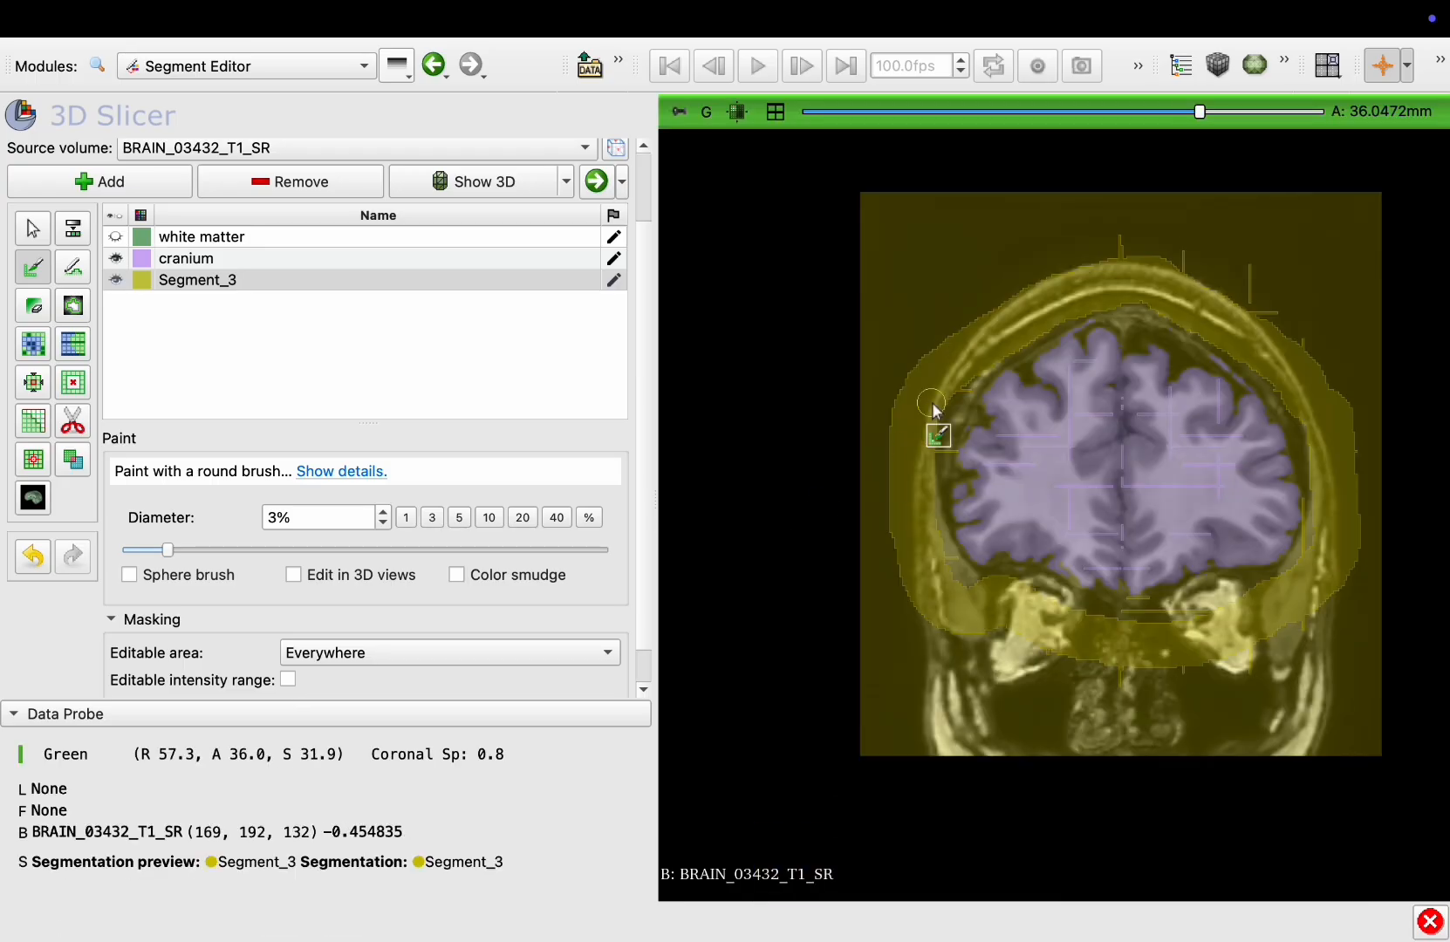
pyautogui.scroll(-20, 931, 410)
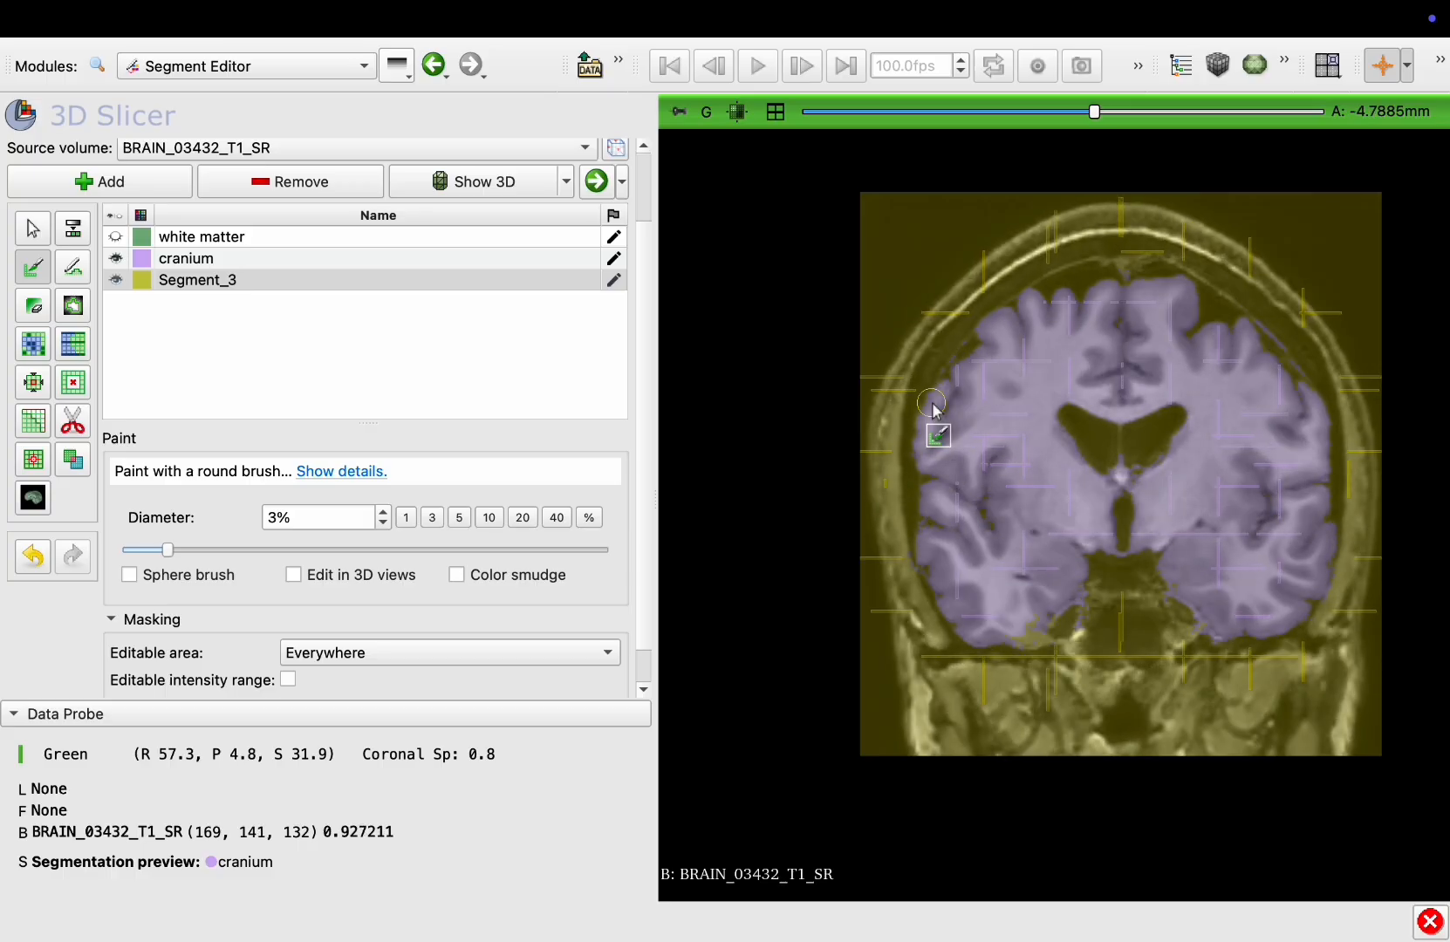
pyautogui.scroll(-2, 931, 410)
pyautogui.click(187, 259)
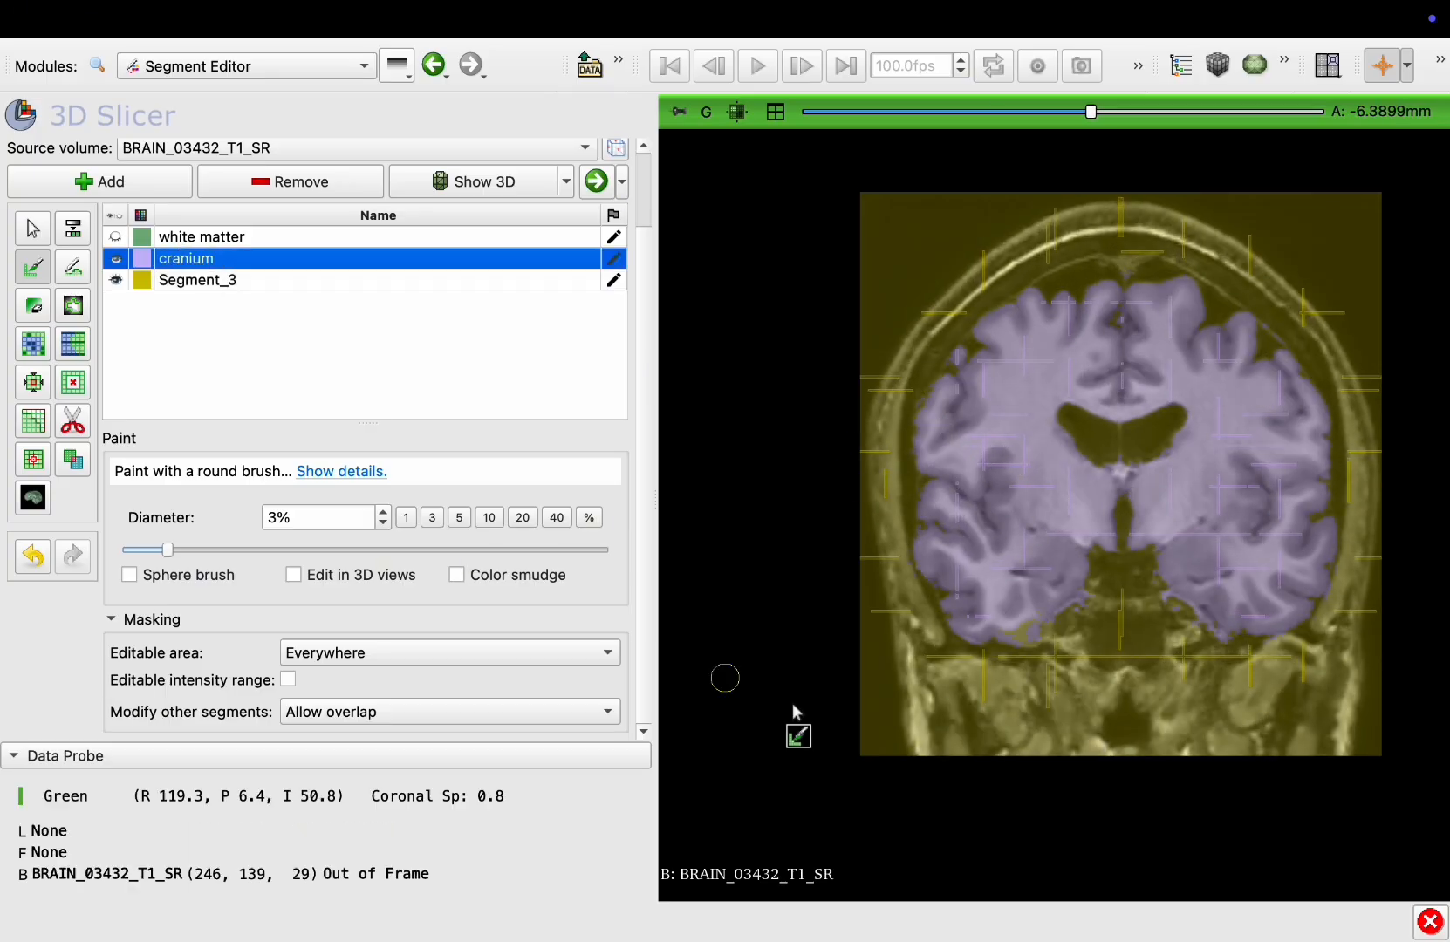
pyautogui.click(1022, 622)
# Select Segment_3 and paint a seed on the skull at the top of a posterior coronal slice
pyautogui.scroll(-20, 1024, 635)
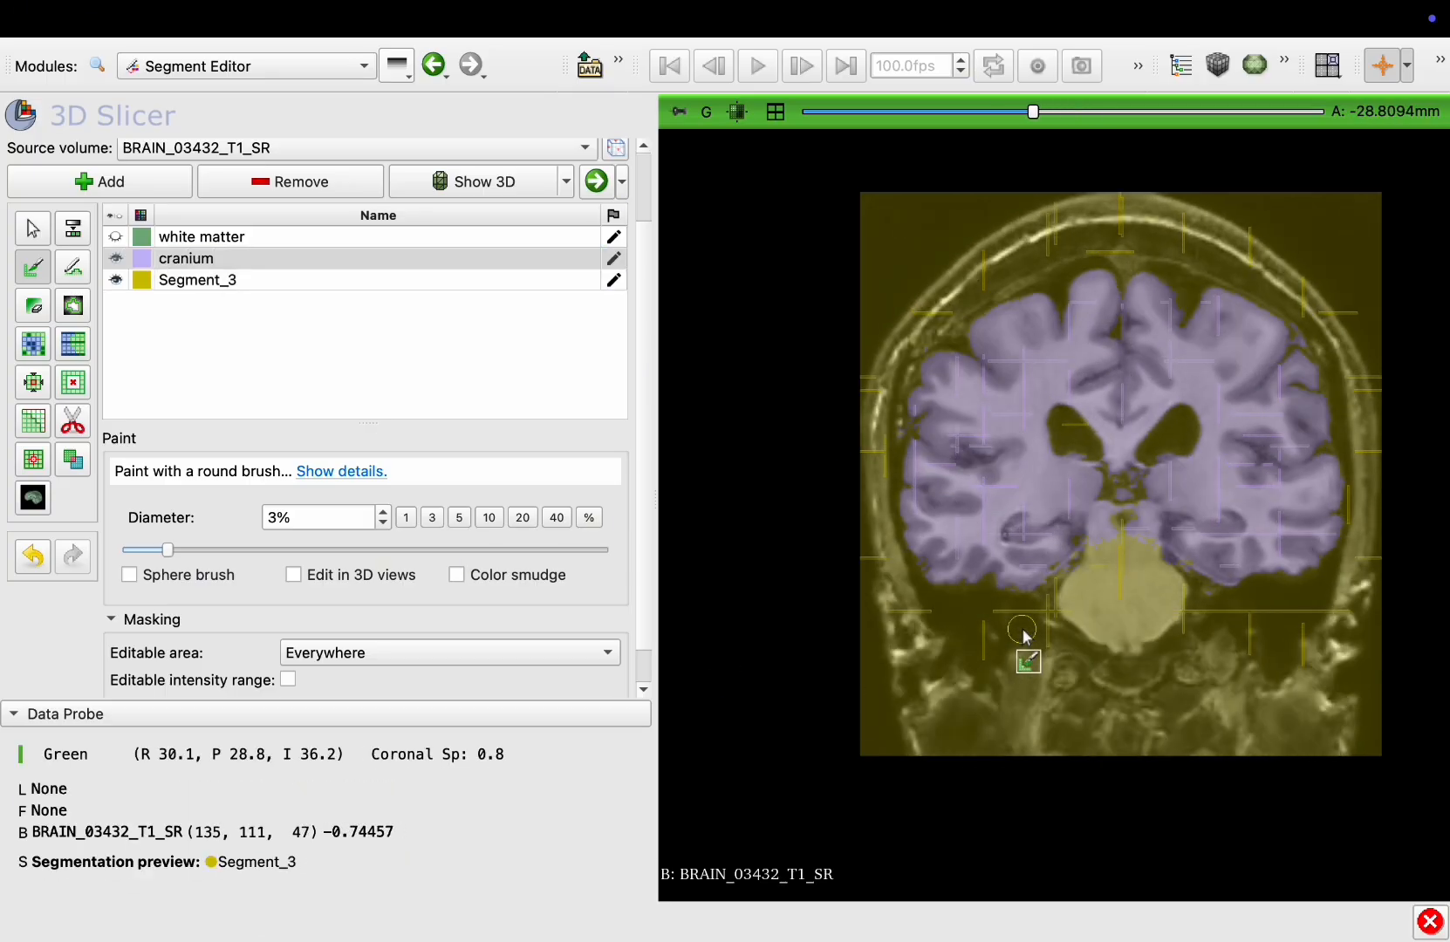
pyautogui.scroll(-17, 1024, 635)
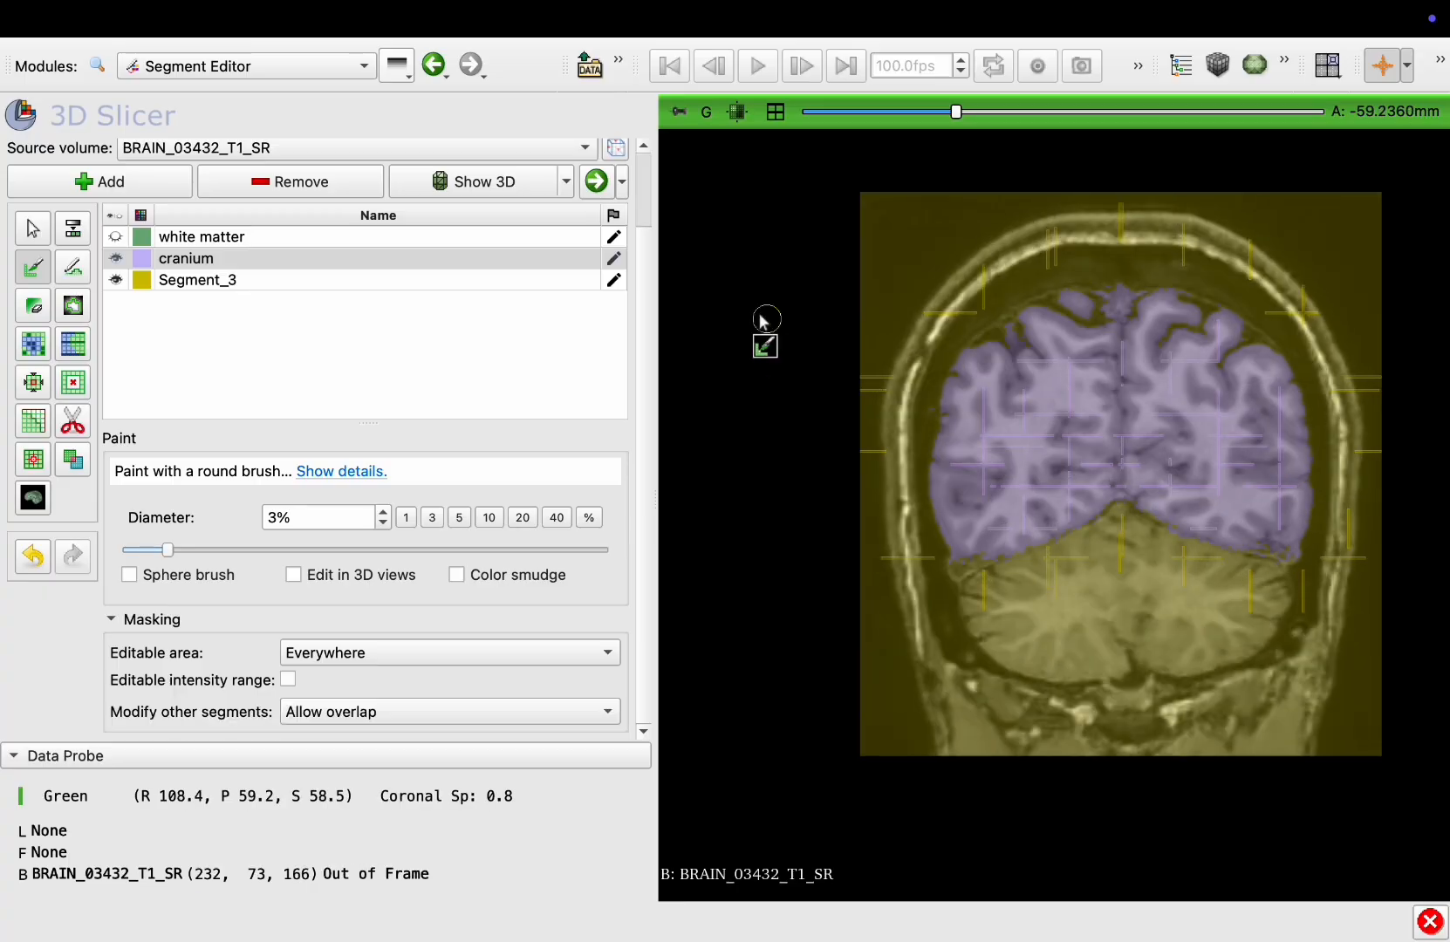
pyautogui.click(278, 279)
pyautogui.moveTo(1126, 280); pyautogui.dragTo(1126, 295)
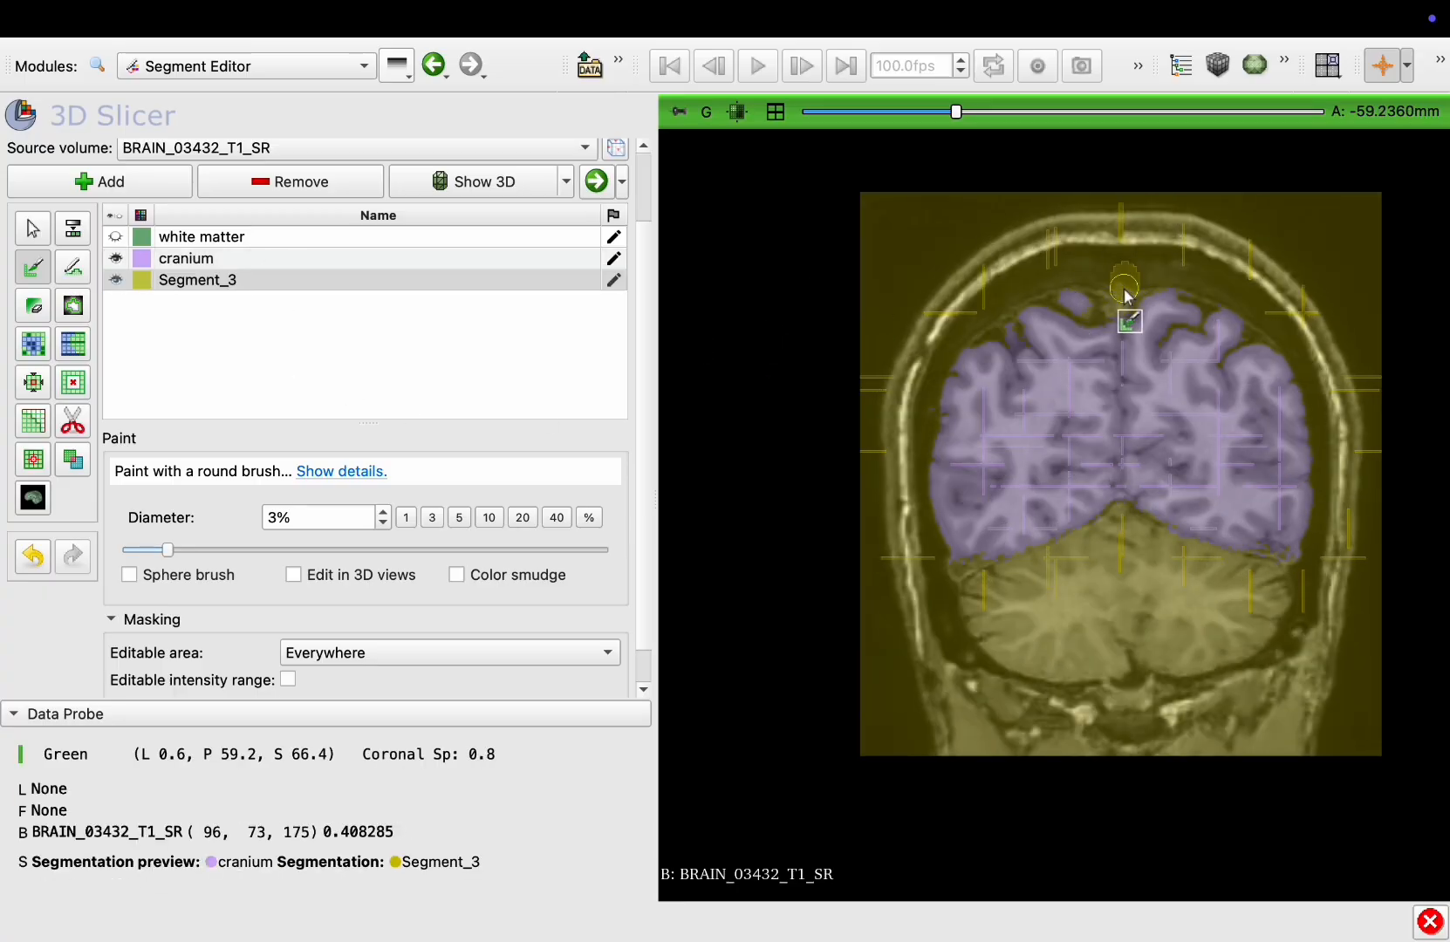
# Paint a Segment_3 seed below the occipital lobe on a more posterior coronal slice
pyautogui.scroll(-9, 1126, 295)
pyautogui.scroll(-20, 1126, 295)
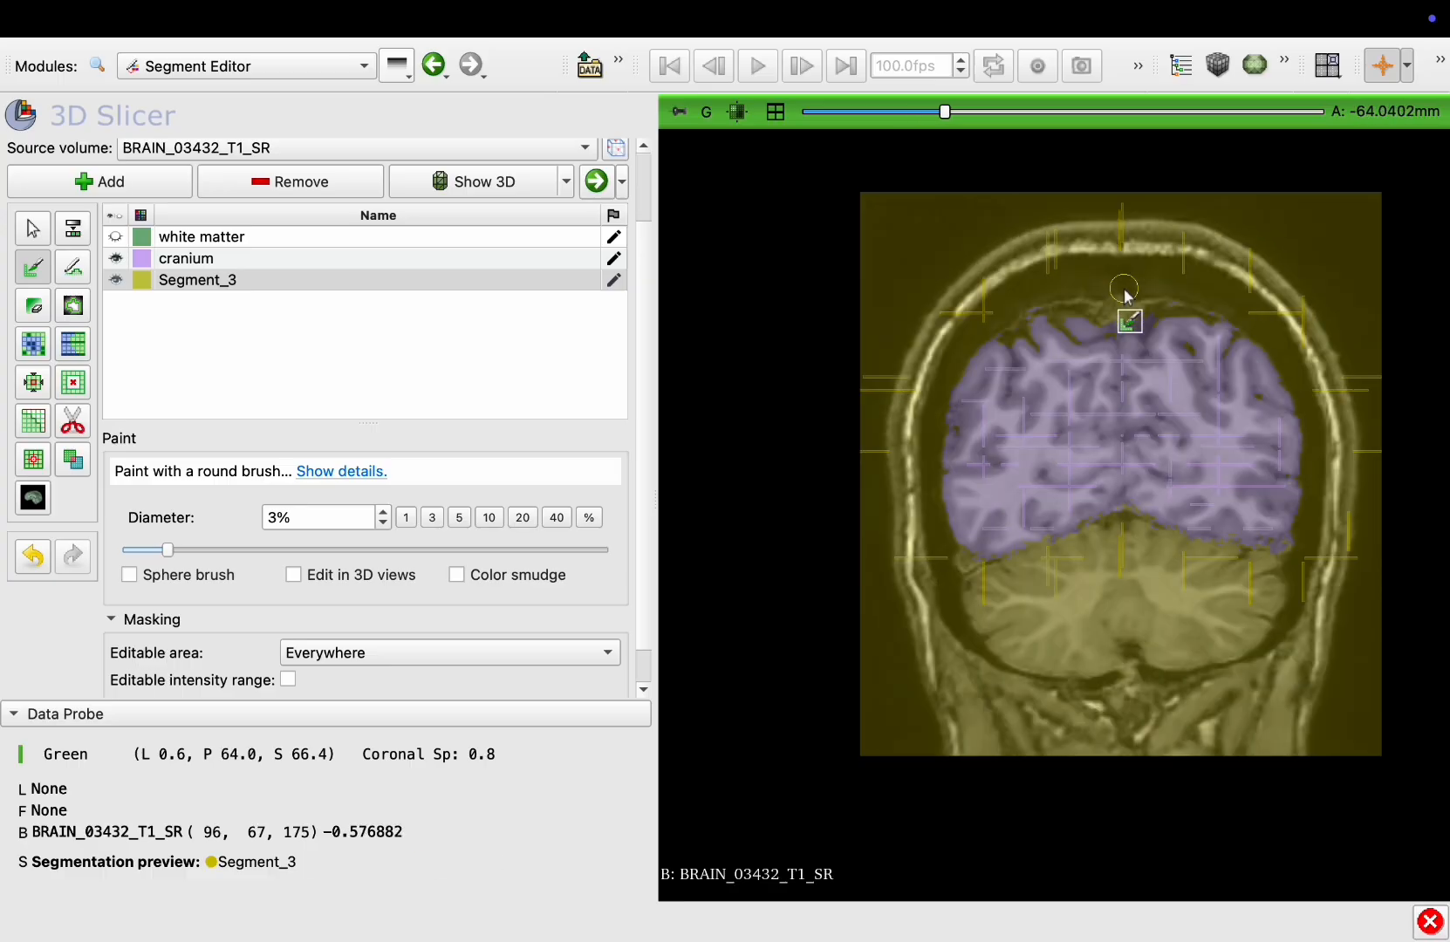
pyautogui.scroll(-11, 1126, 295)
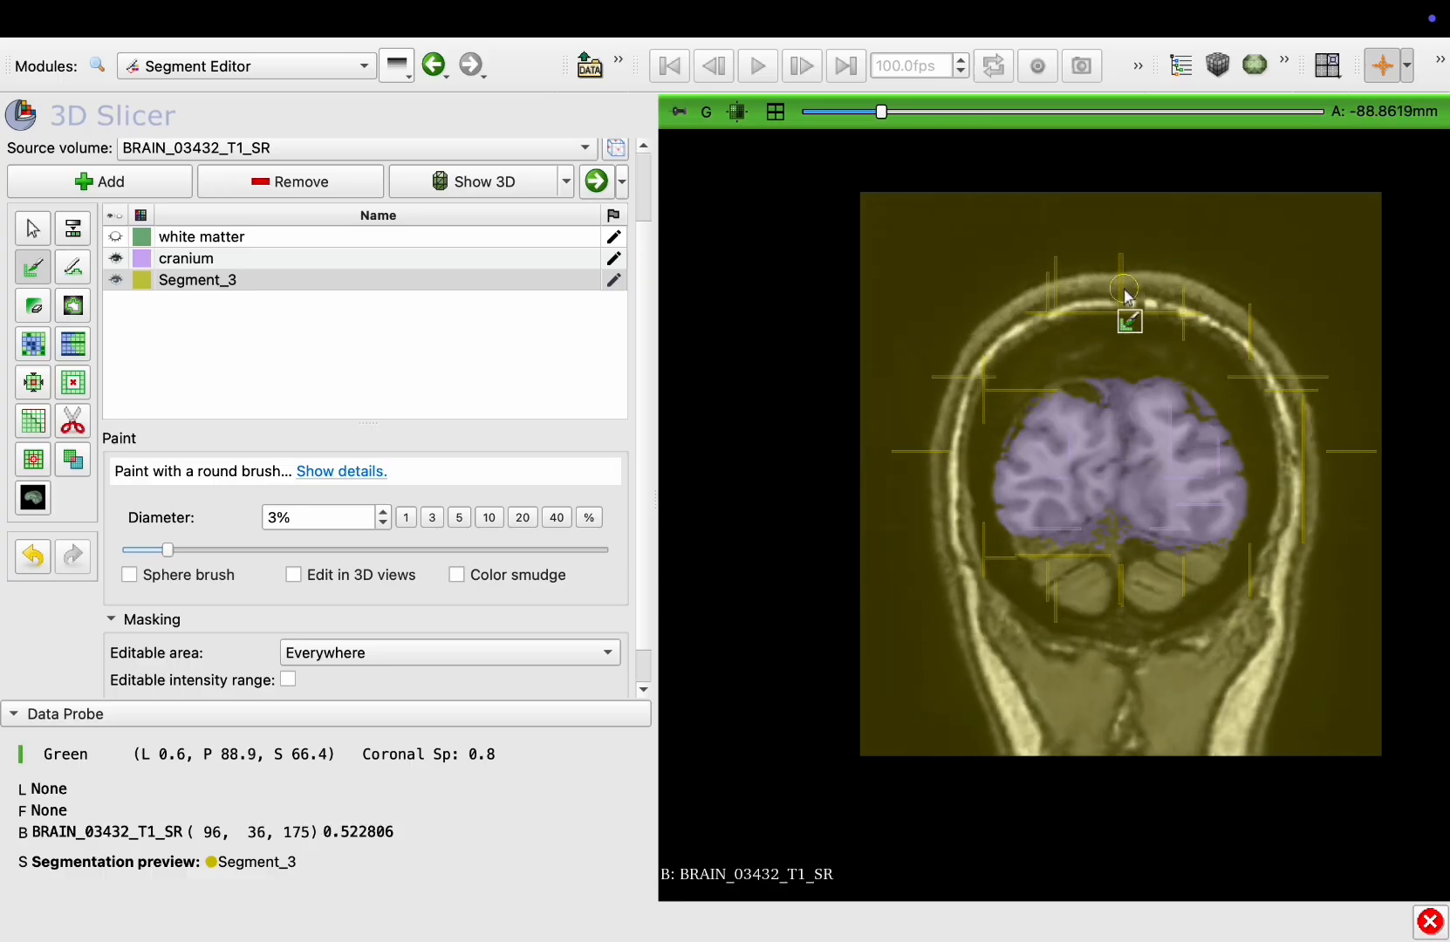
pyautogui.click(214, 279)
pyautogui.keyDown('ctrl'); pyautogui.scroll(5, 1224, 537); pyautogui.keyUp('ctrl')
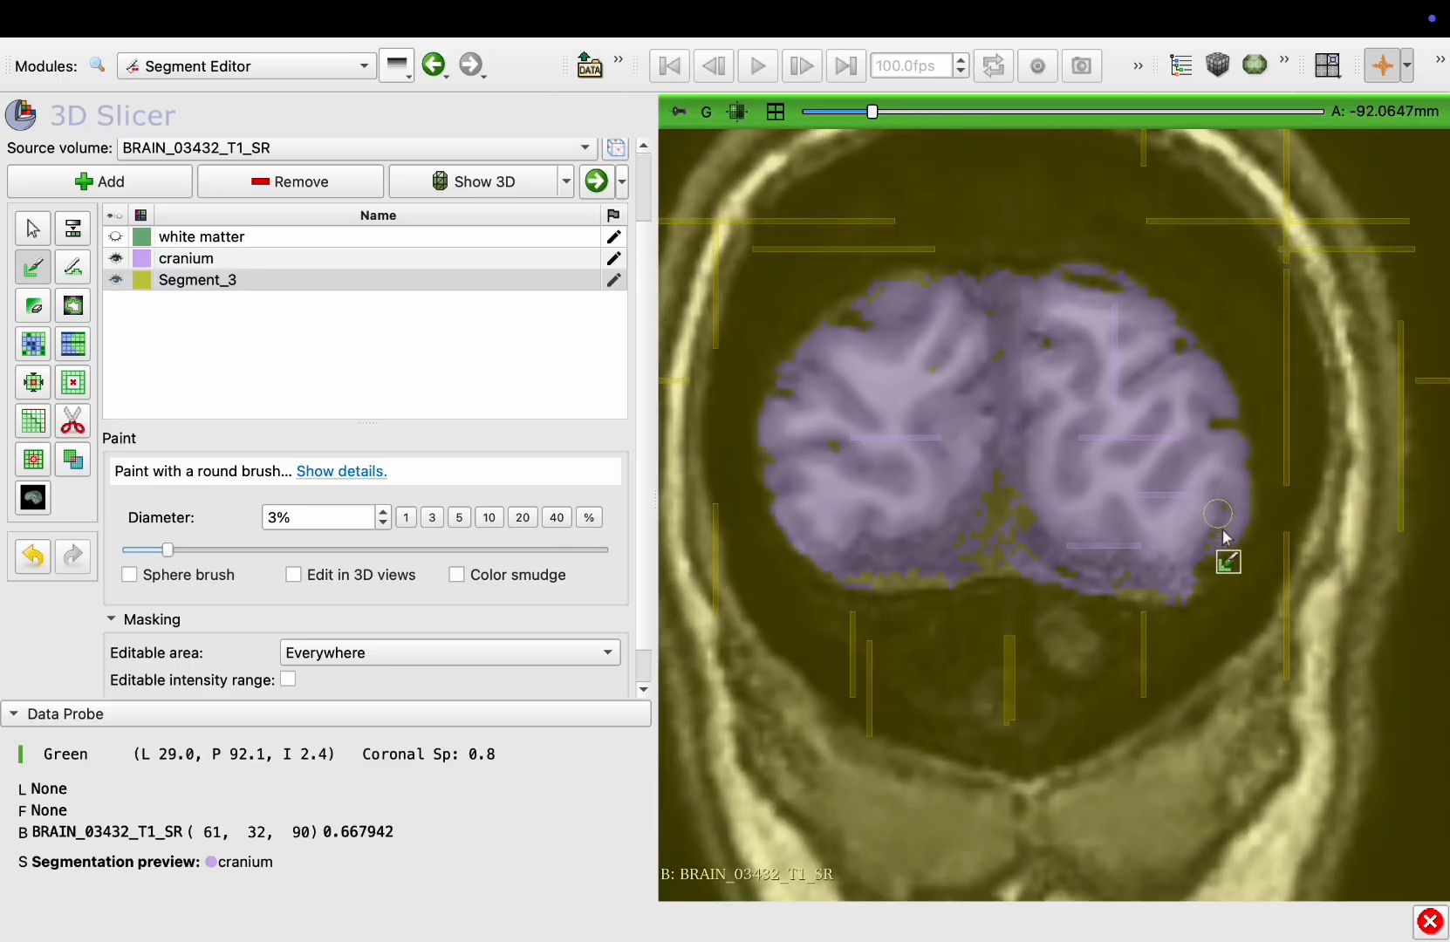
pyautogui.moveTo(976, 580); pyautogui.dragTo(931, 650)
# Switch to the sagittal view and paint a Segment_3 seed below the brain near the brainstem
pyautogui.click(775, 111)
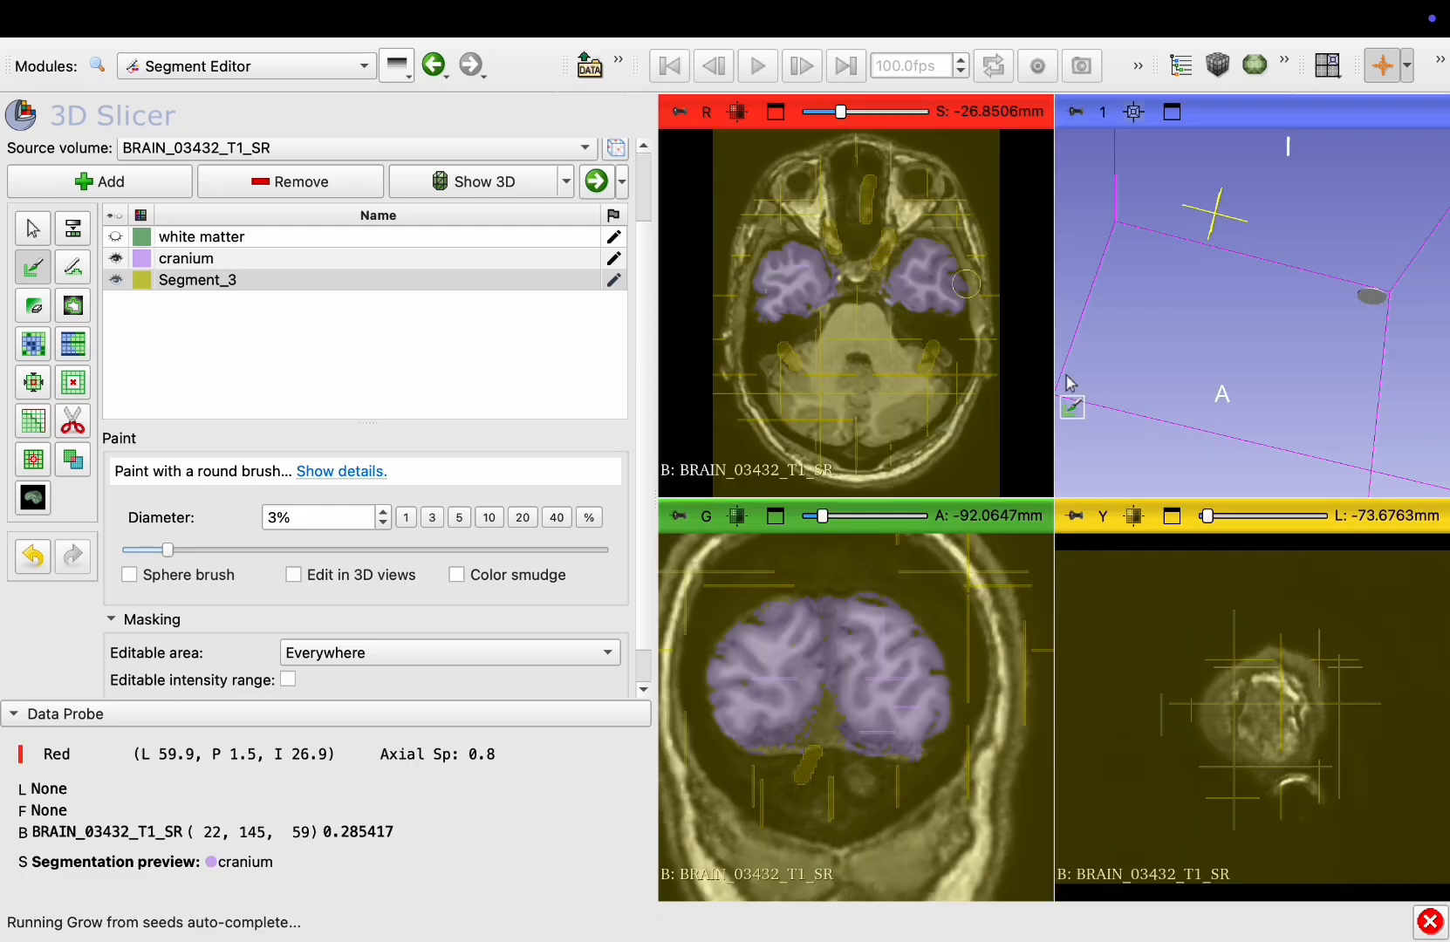
pyautogui.click(1167, 521)
pyautogui.scroll(20, 1165, 520)
pyautogui.scroll(20, 1167, 525)
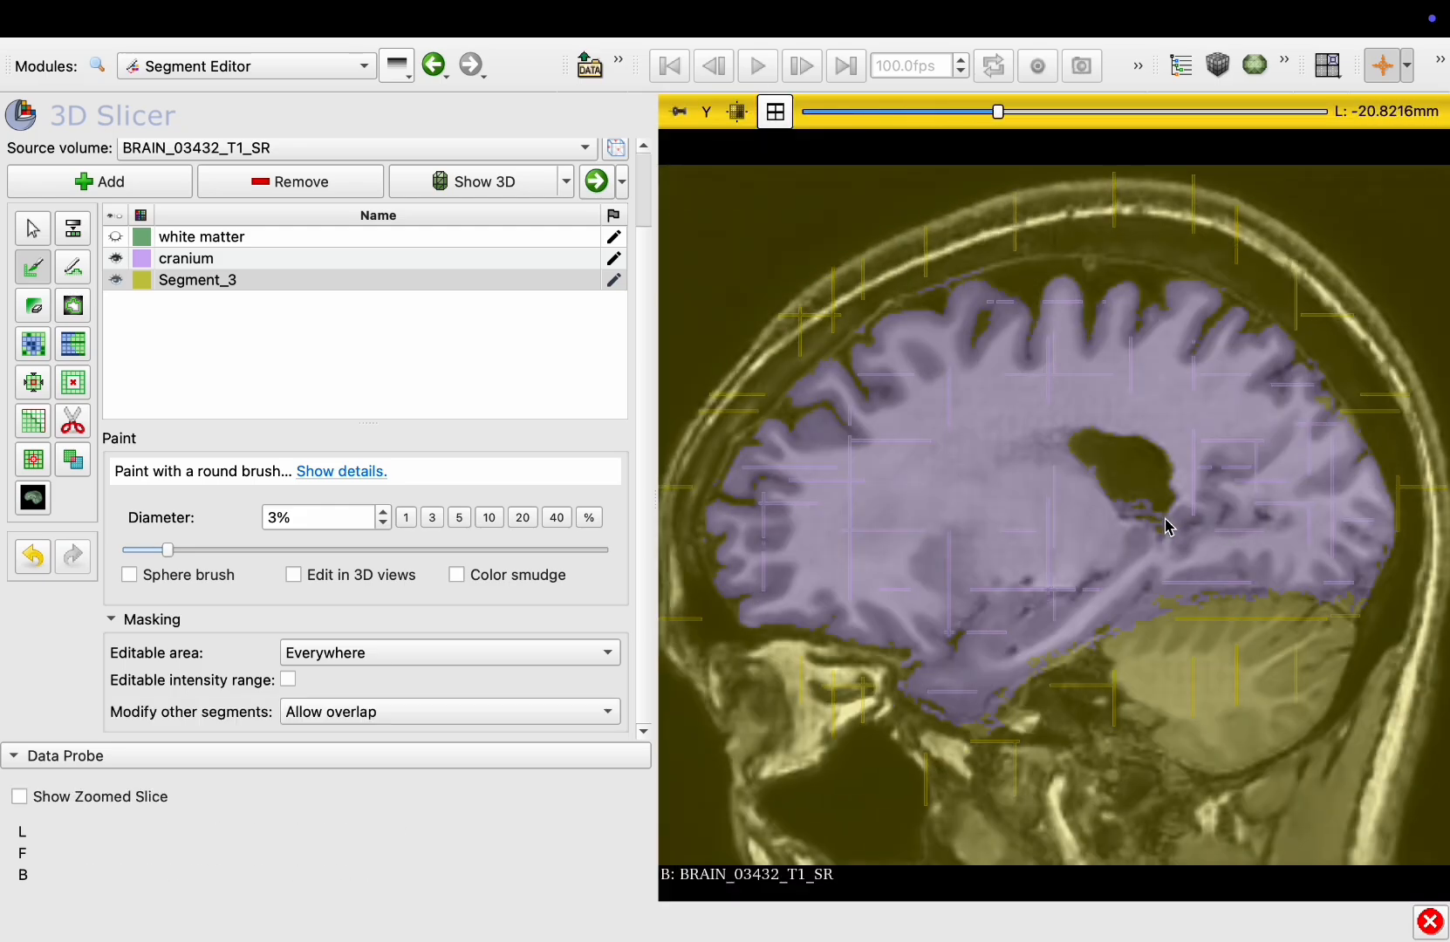
pyautogui.click(964, 705)
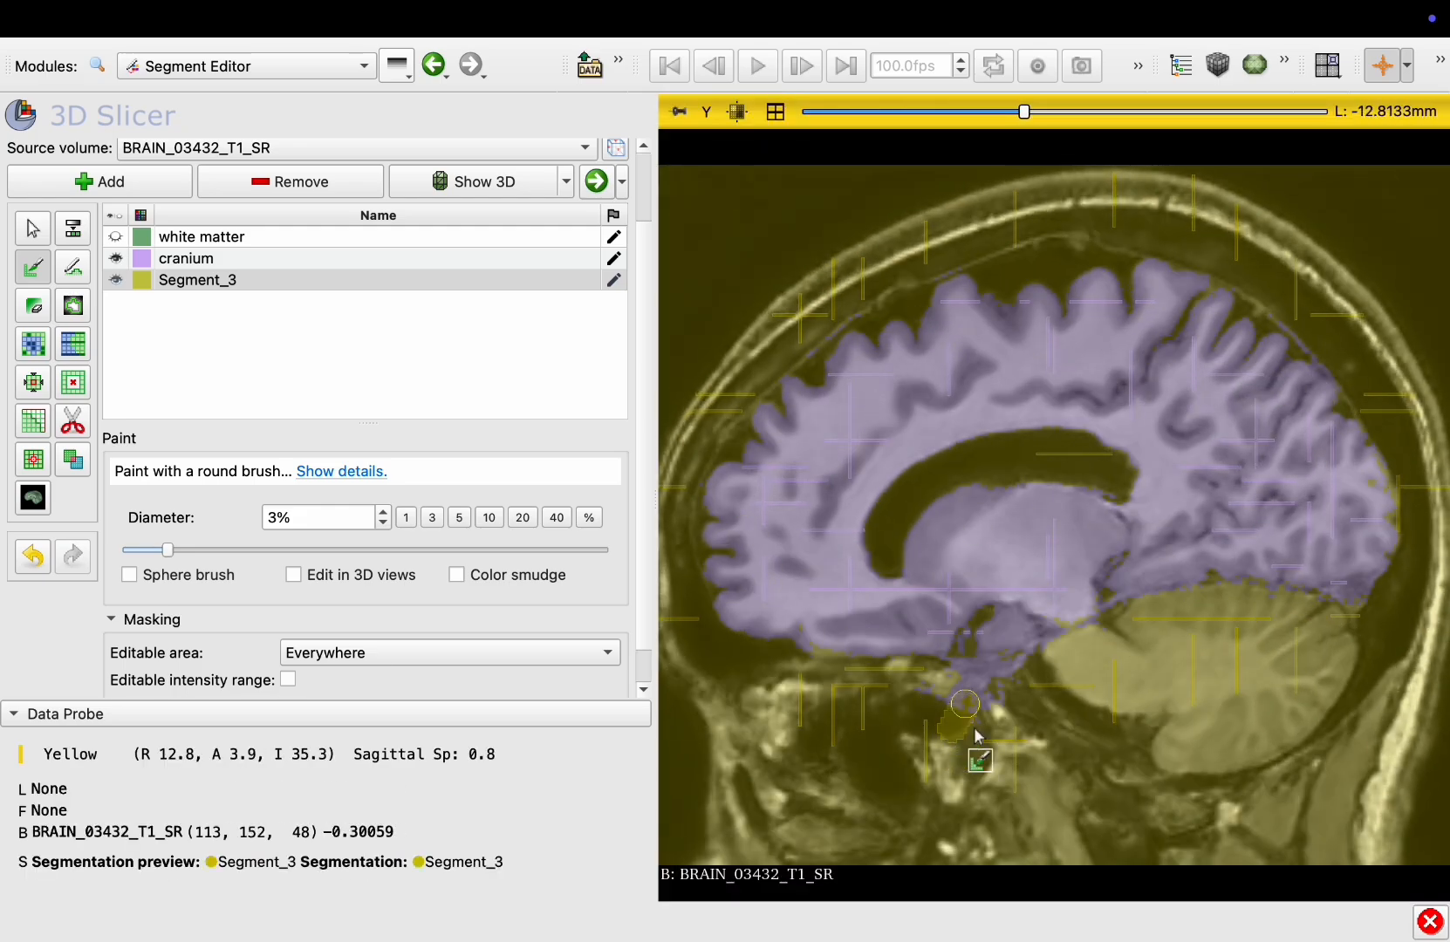
# Paint Segment_3 seeds on the frontal skull, the cerebellum region and the top of the head across several sagittal slices
pyautogui.scroll(17, 1008, 776)
pyautogui.scroll(3, 1010, 782)
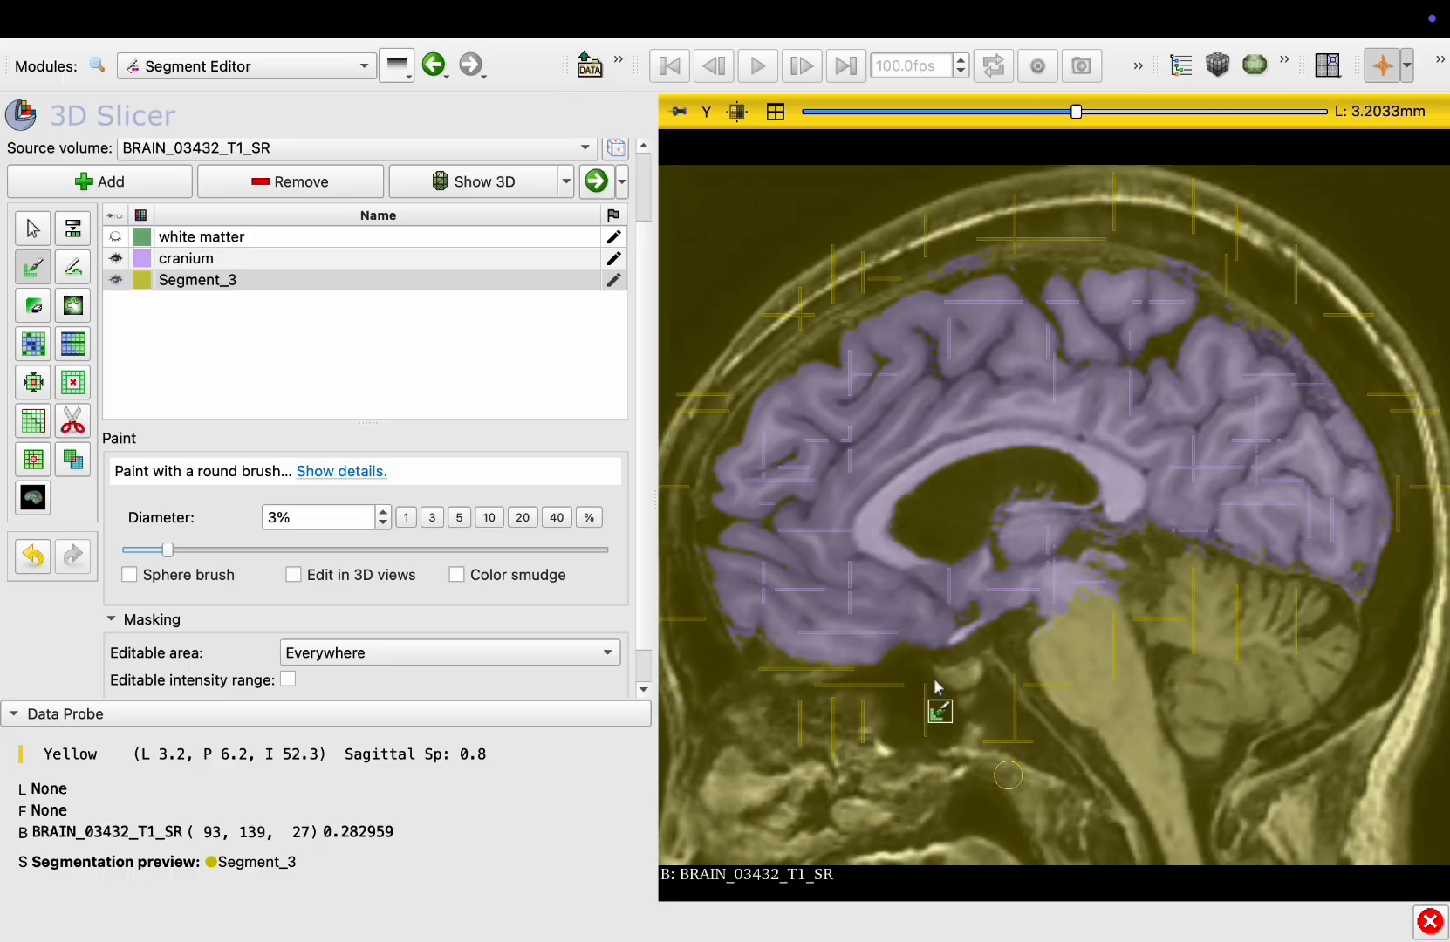
pyautogui.scroll(20, 1308, 338)
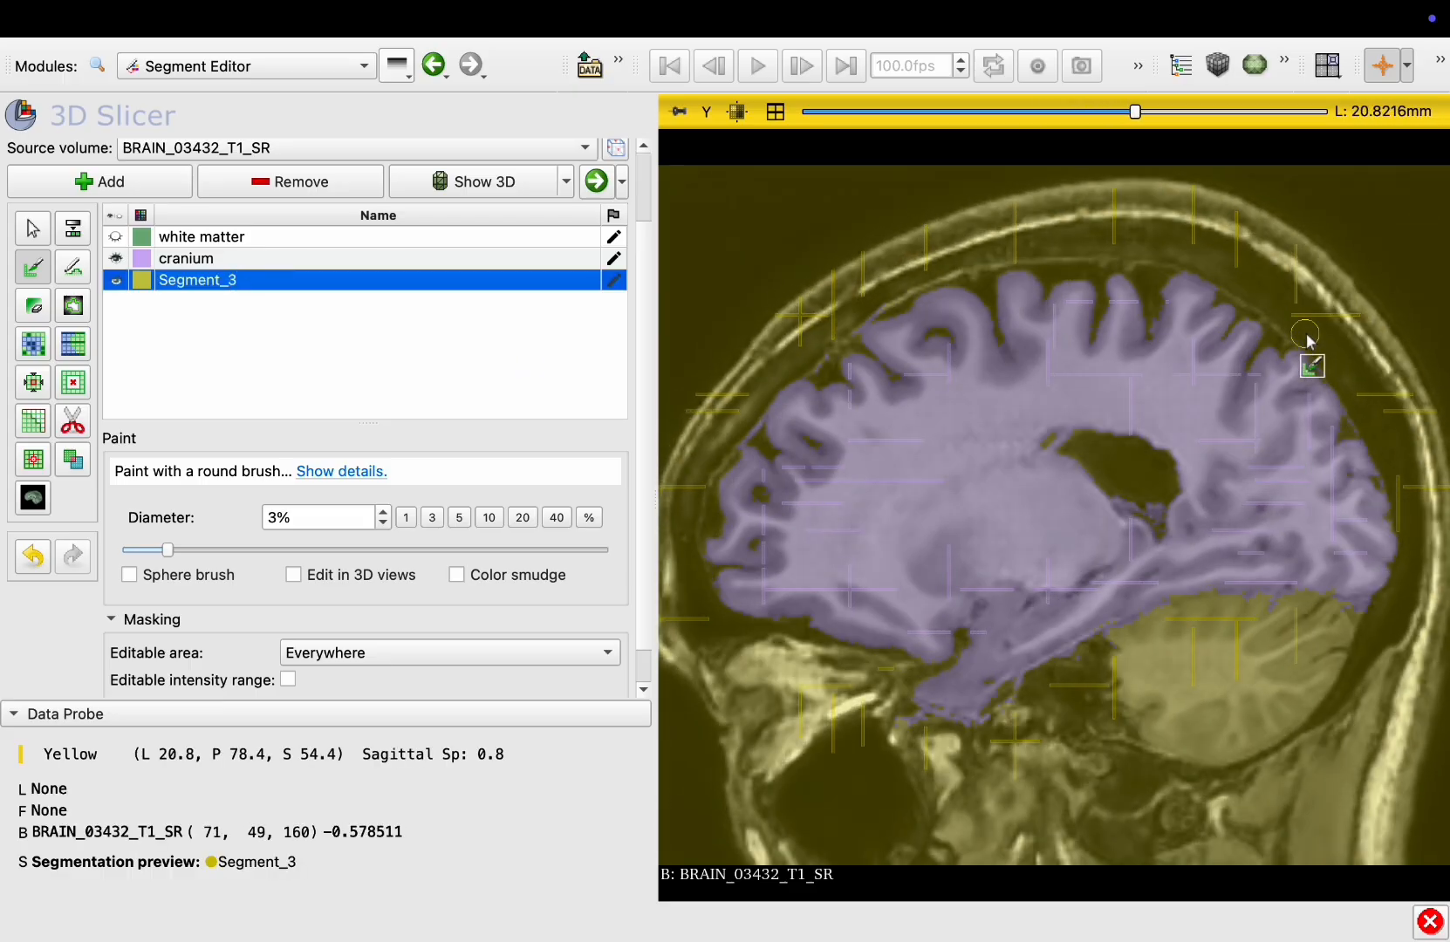
pyautogui.moveTo(771, 410)
pyautogui.mouseDown()
pyautogui.moveTo(807, 406)
pyautogui.moveTo(747, 471)
pyautogui.mouseUp()
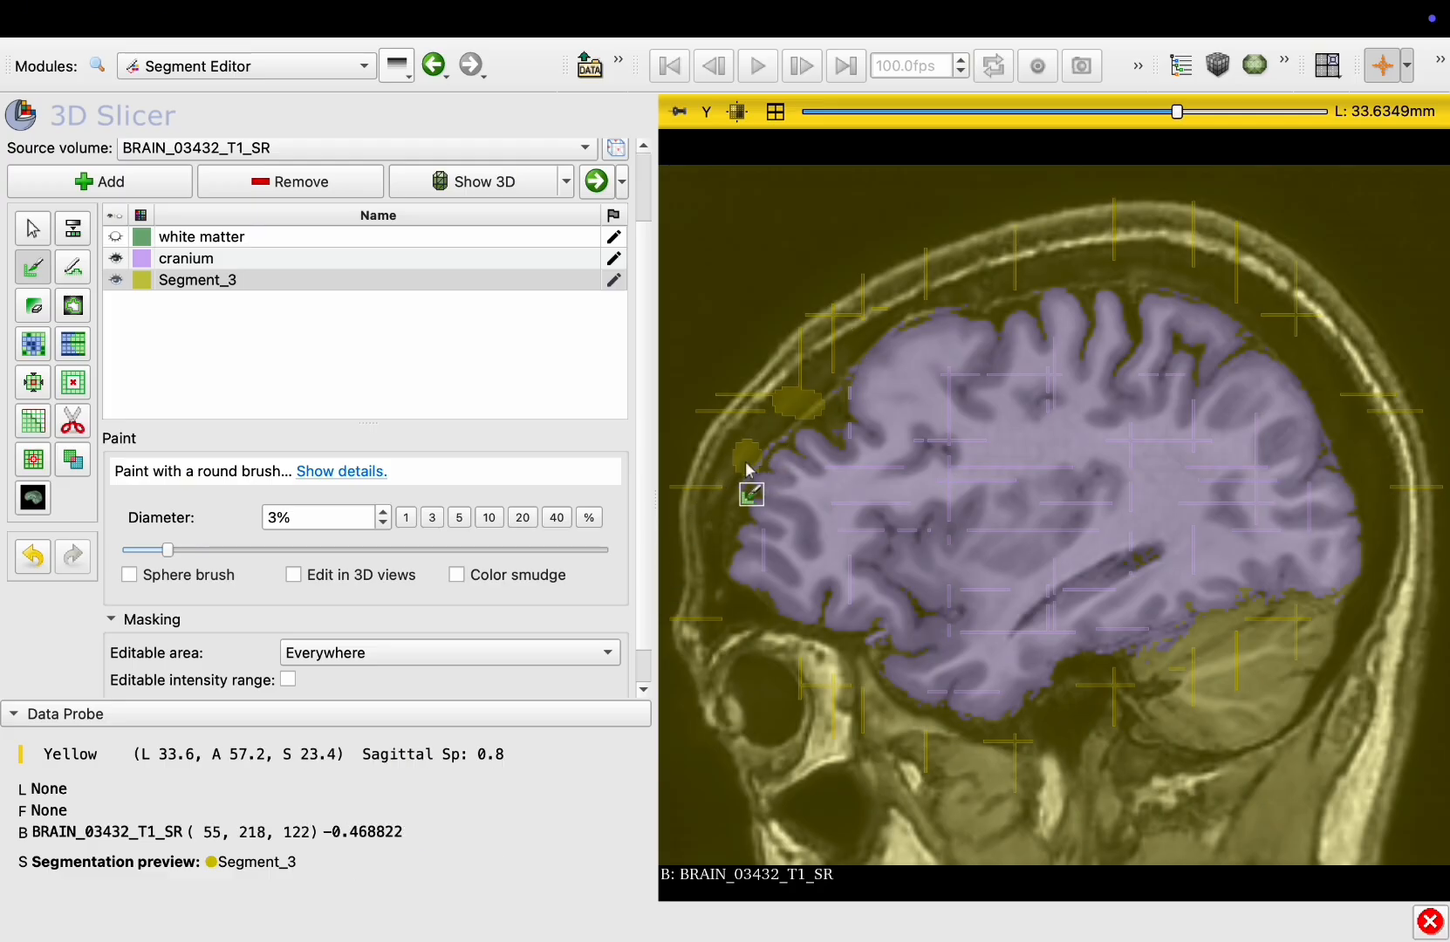
pyautogui.moveTo(1140, 667); pyautogui.dragTo(1173, 656)
pyautogui.scroll(8, 1182, 679)
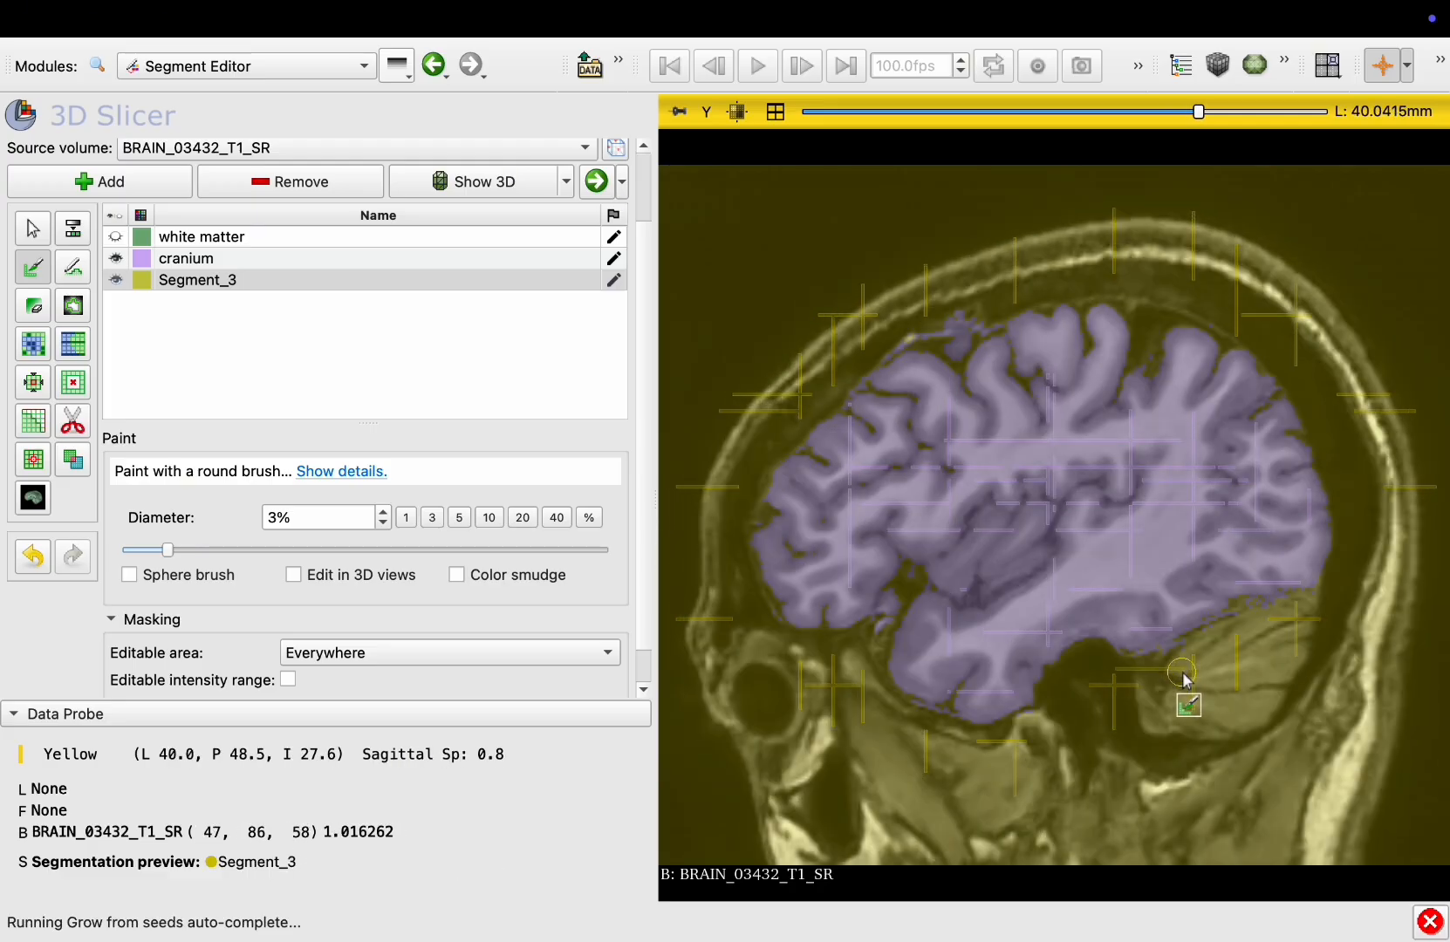
pyautogui.moveTo(960, 323); pyautogui.dragTo(964, 301)
# Scroll through sagittal slices to review the grow-from-seeds preview
pyautogui.scroll(20, 951, 413)
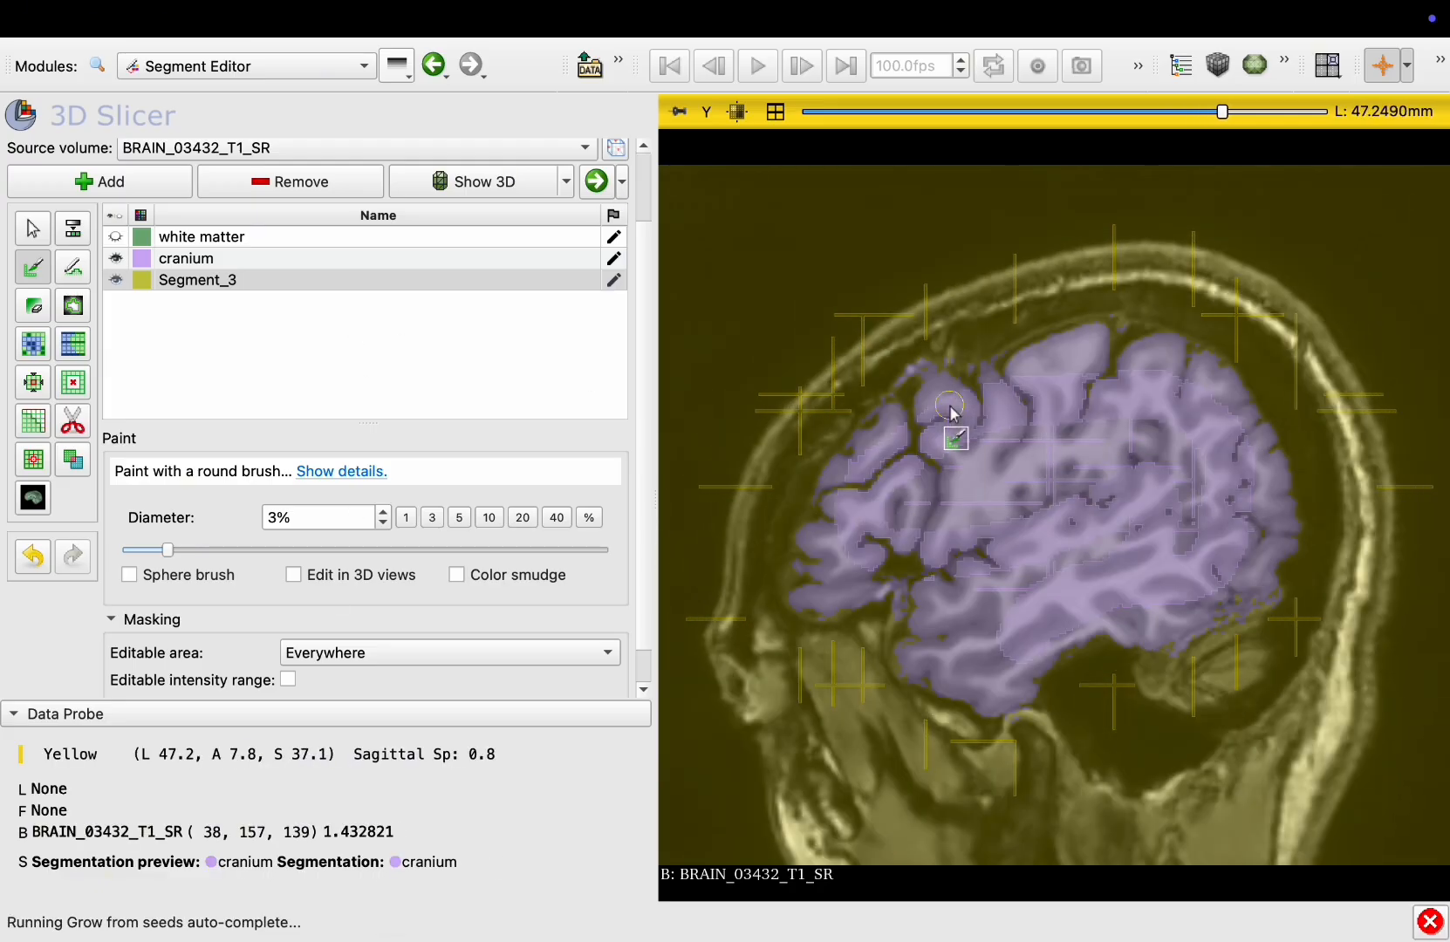
pyautogui.scroll(-20, 951, 413)
pyautogui.scroll(-20, 951, 413)
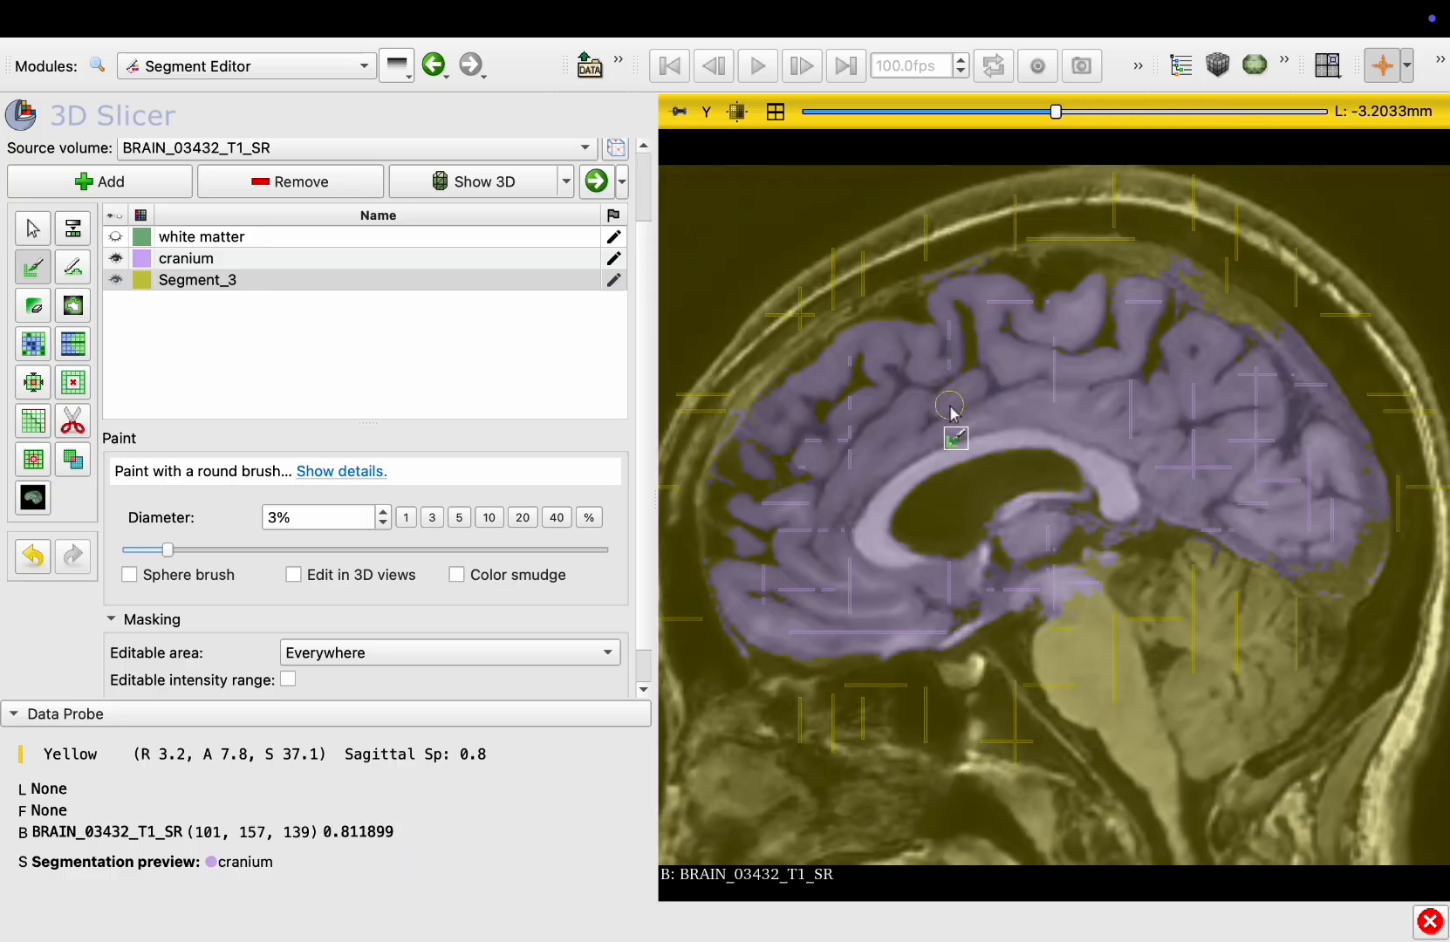
pyautogui.scroll(11, 950, 413)
pyautogui.scroll(-20, 951, 412)
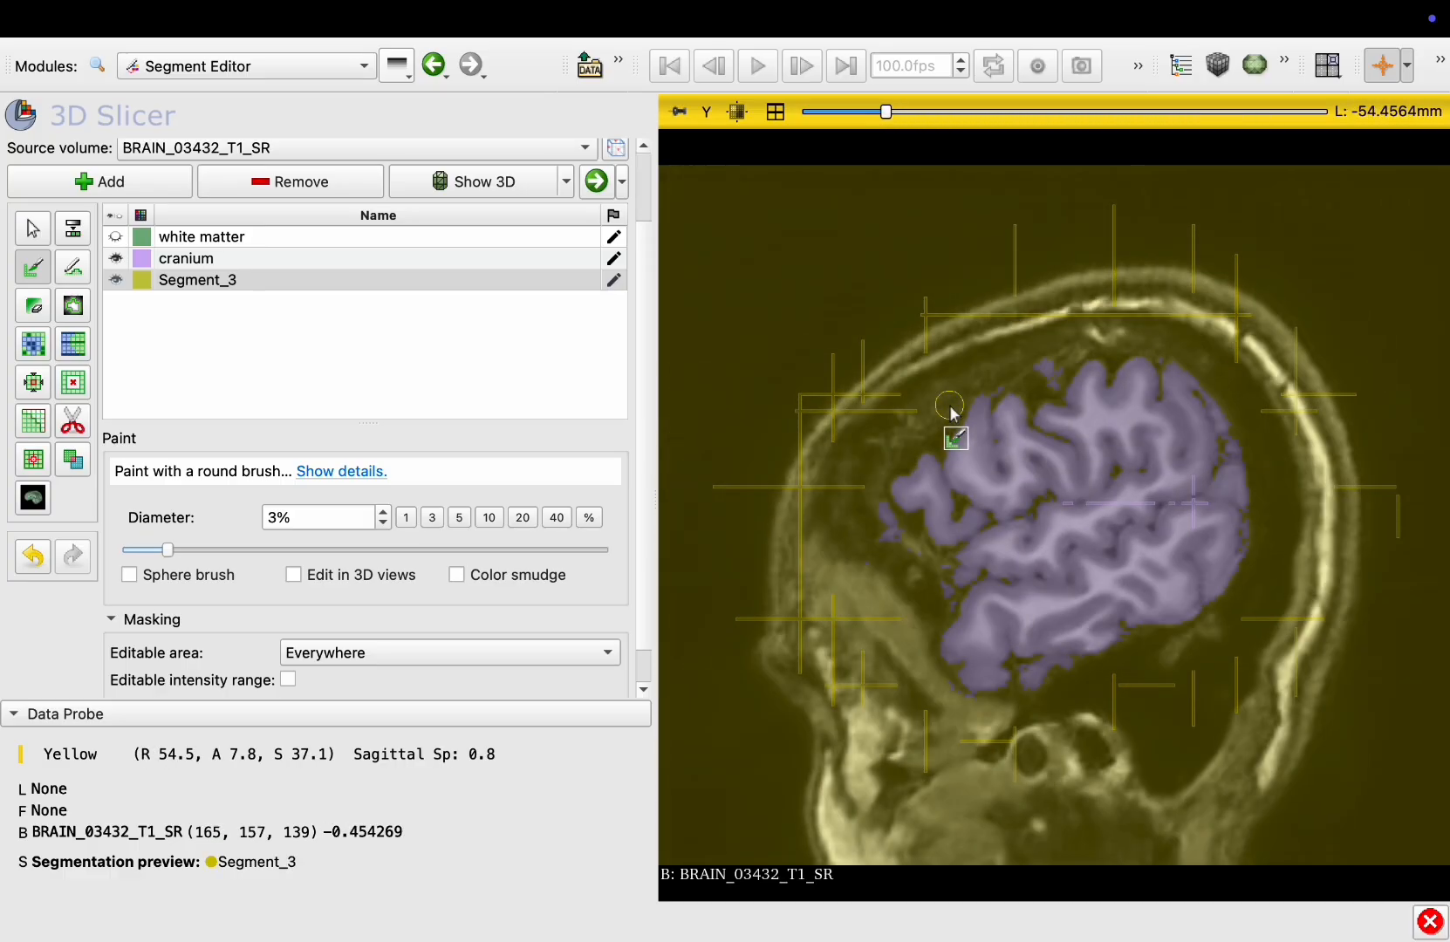
# Return to the four-view layout and apply the Grow from seeds result to the segments
pyautogui.click(775, 110)
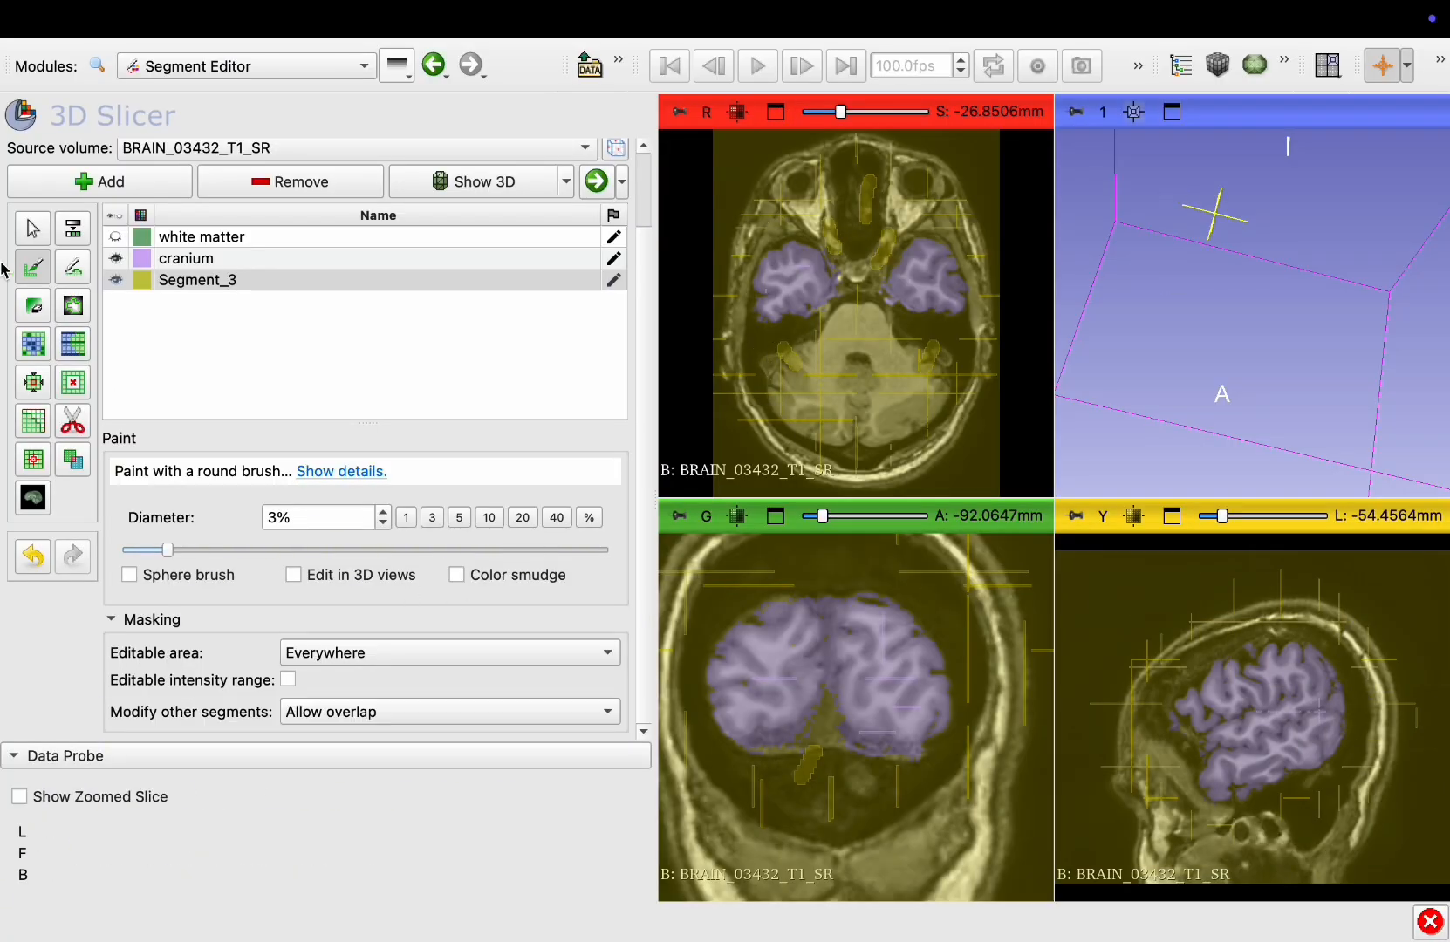
pyautogui.click(30, 344)
pyautogui.scroll(-1, 406, 462)
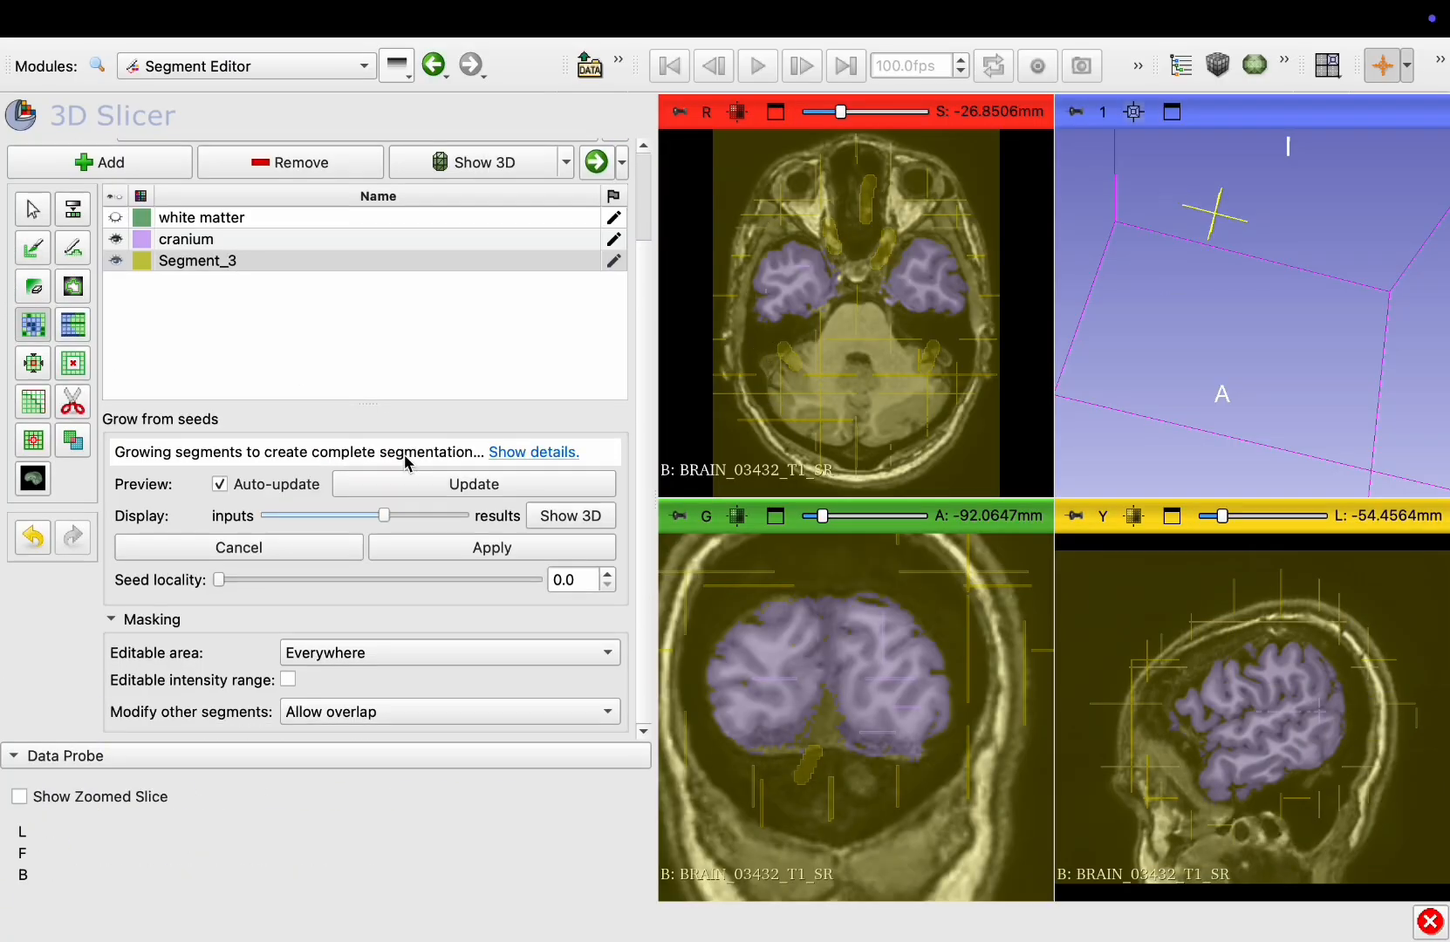
pyautogui.click(494, 550)
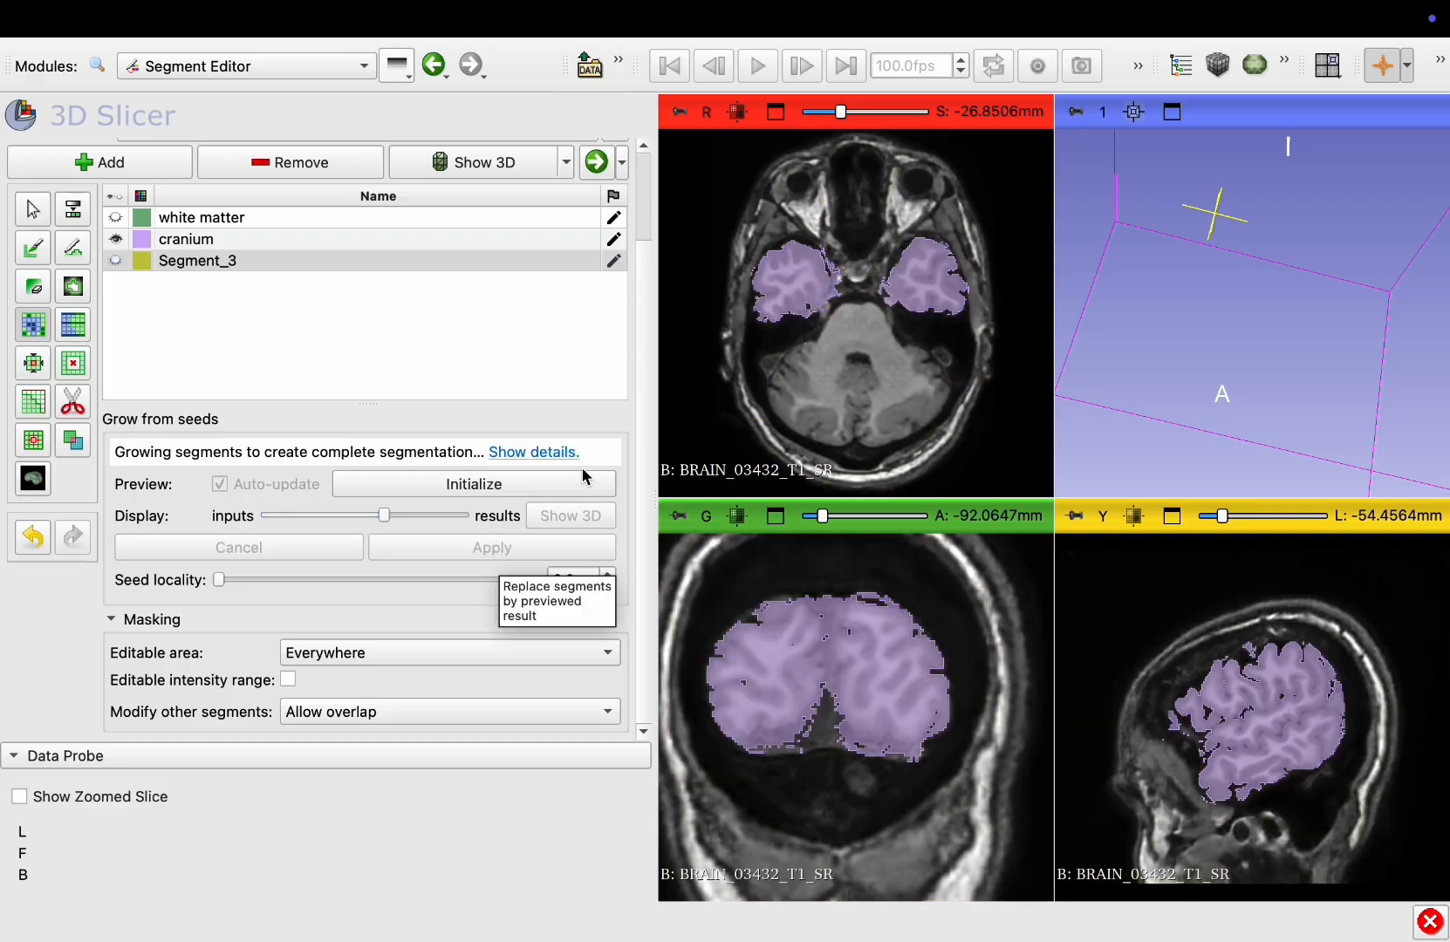
# Make the white matter segment visible and maximize the axial view
pyautogui.scroll(20, 804, 349)
pyautogui.scroll(10, 804, 348)
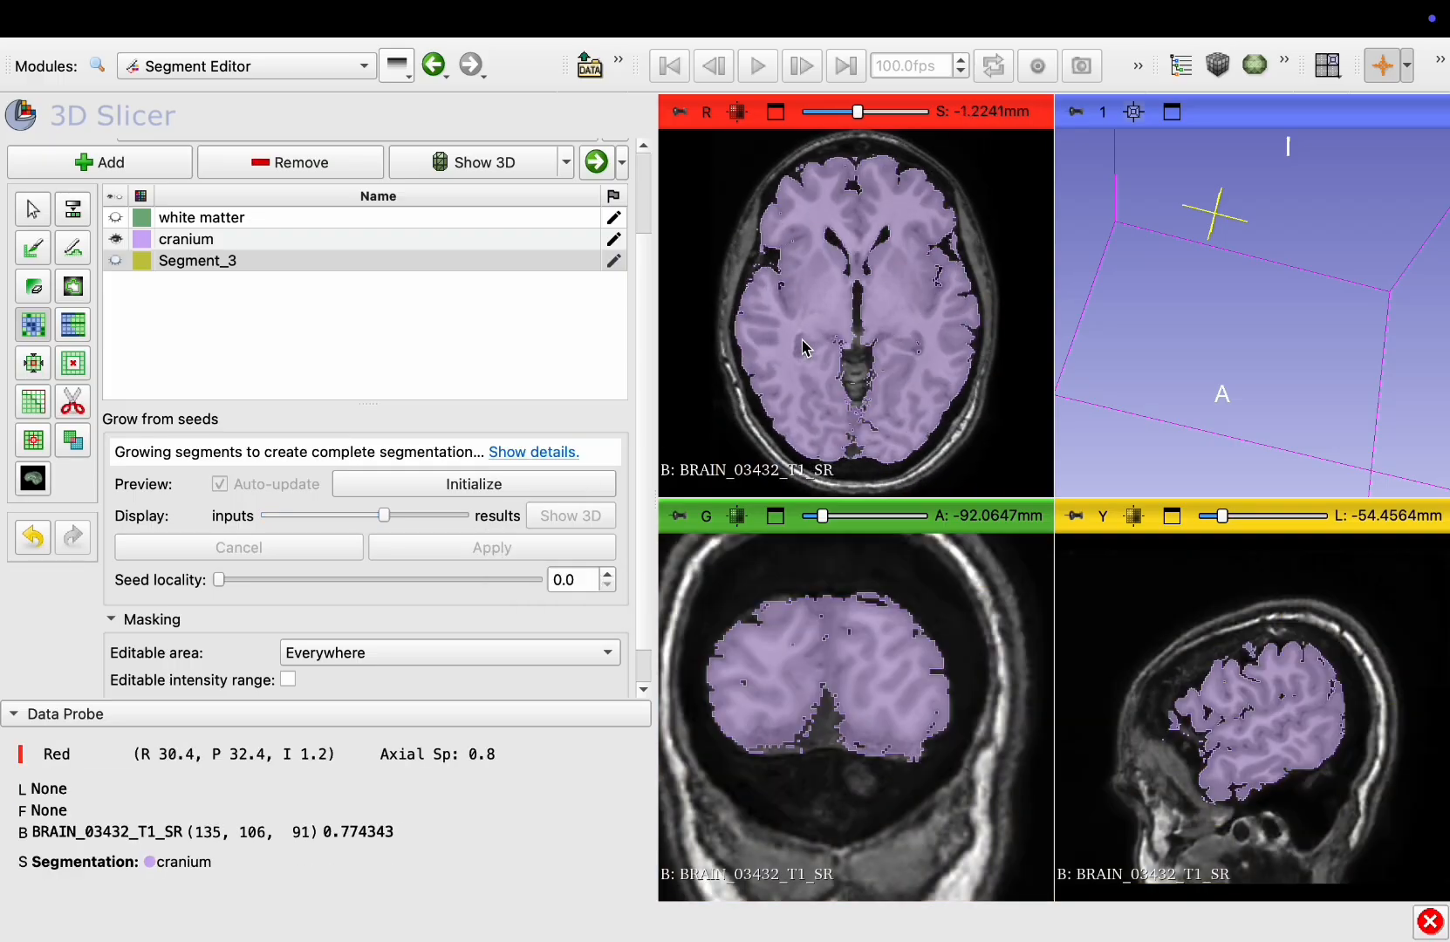
pyautogui.click(119, 220)
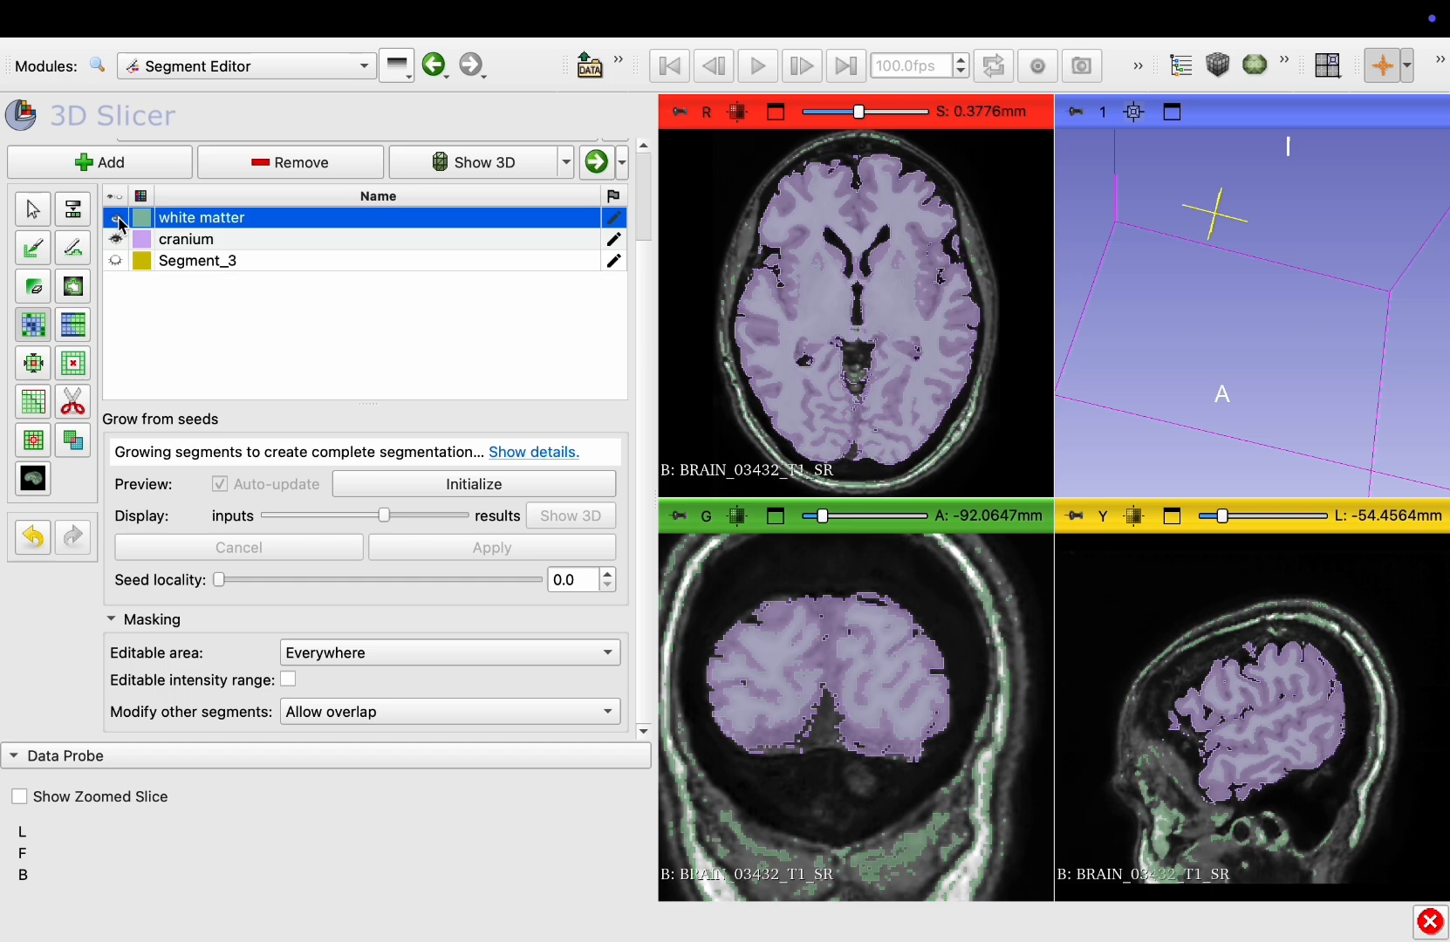
pyautogui.click(775, 113)
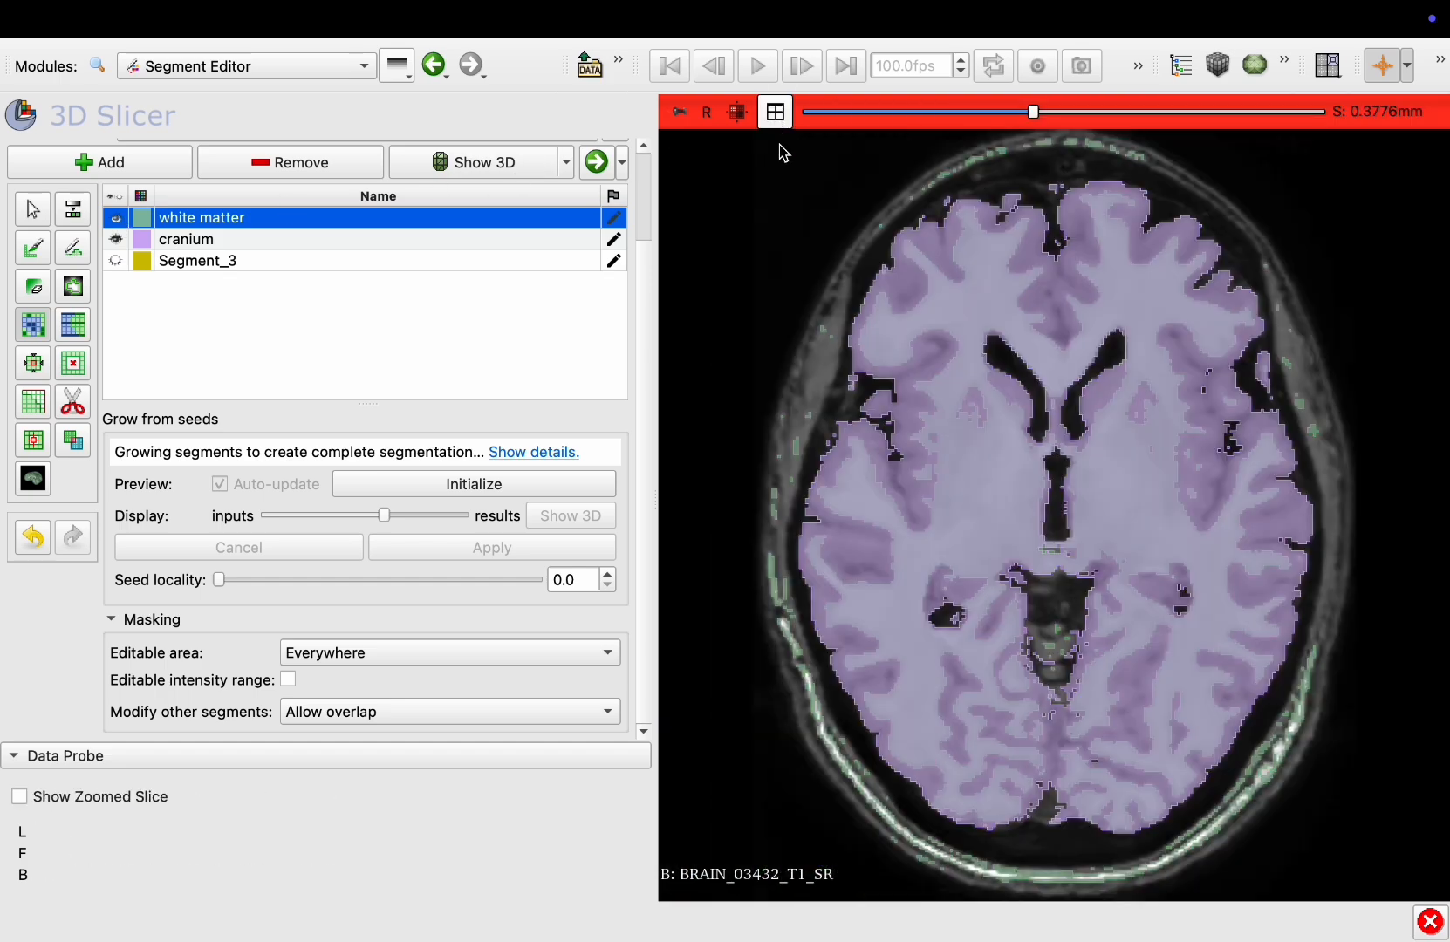
# Toggle the white matter segment's visibility to compare, then hide the cranium segment
pyautogui.click(115, 223)
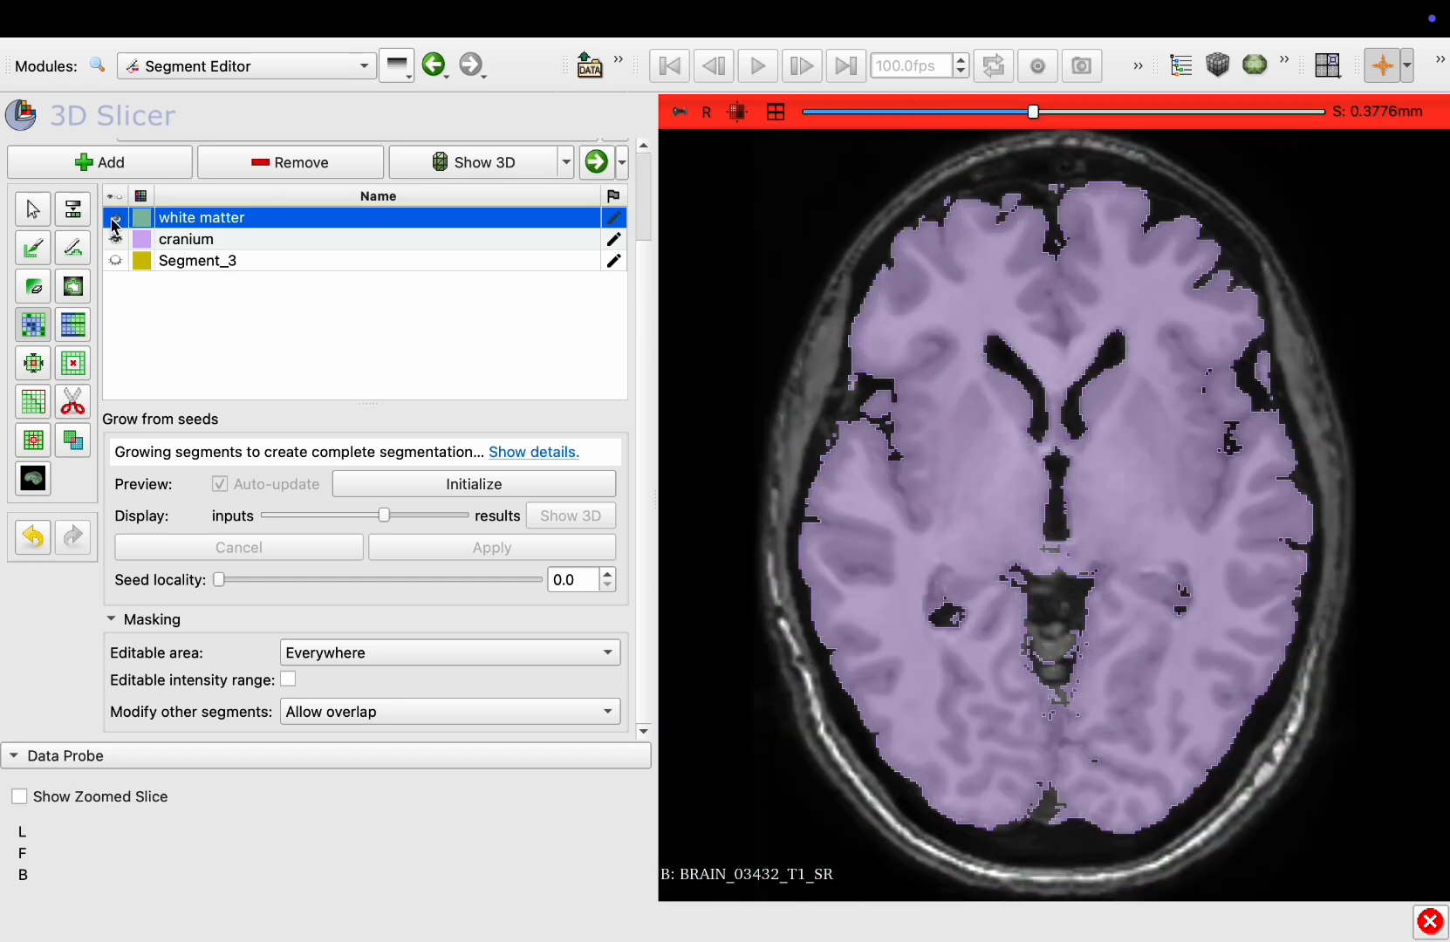
pyautogui.click(114, 223)
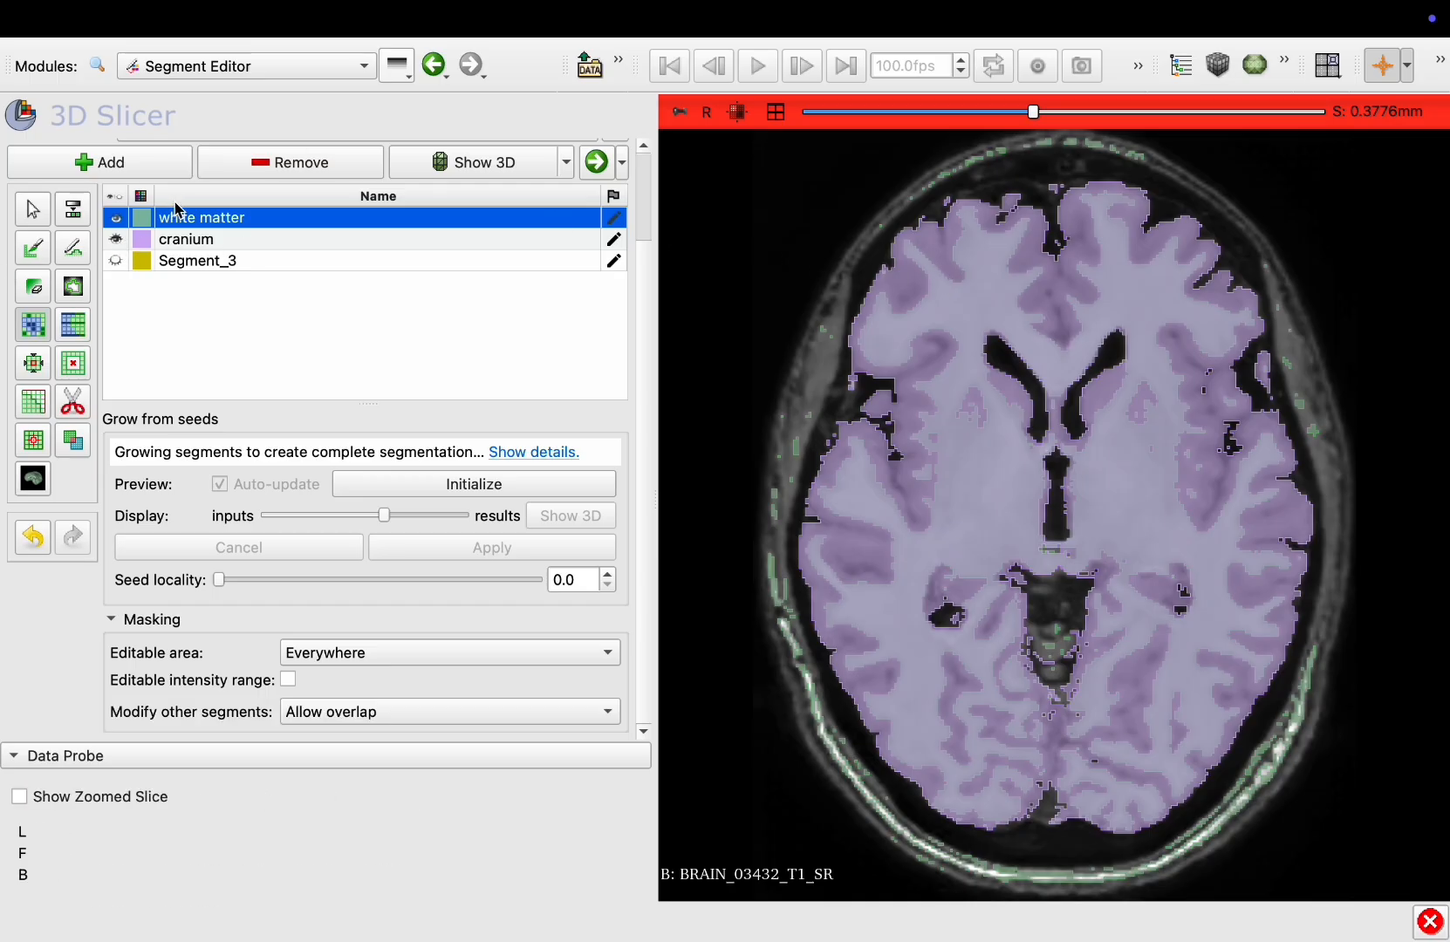
pyautogui.click(117, 222)
pyautogui.click(117, 223)
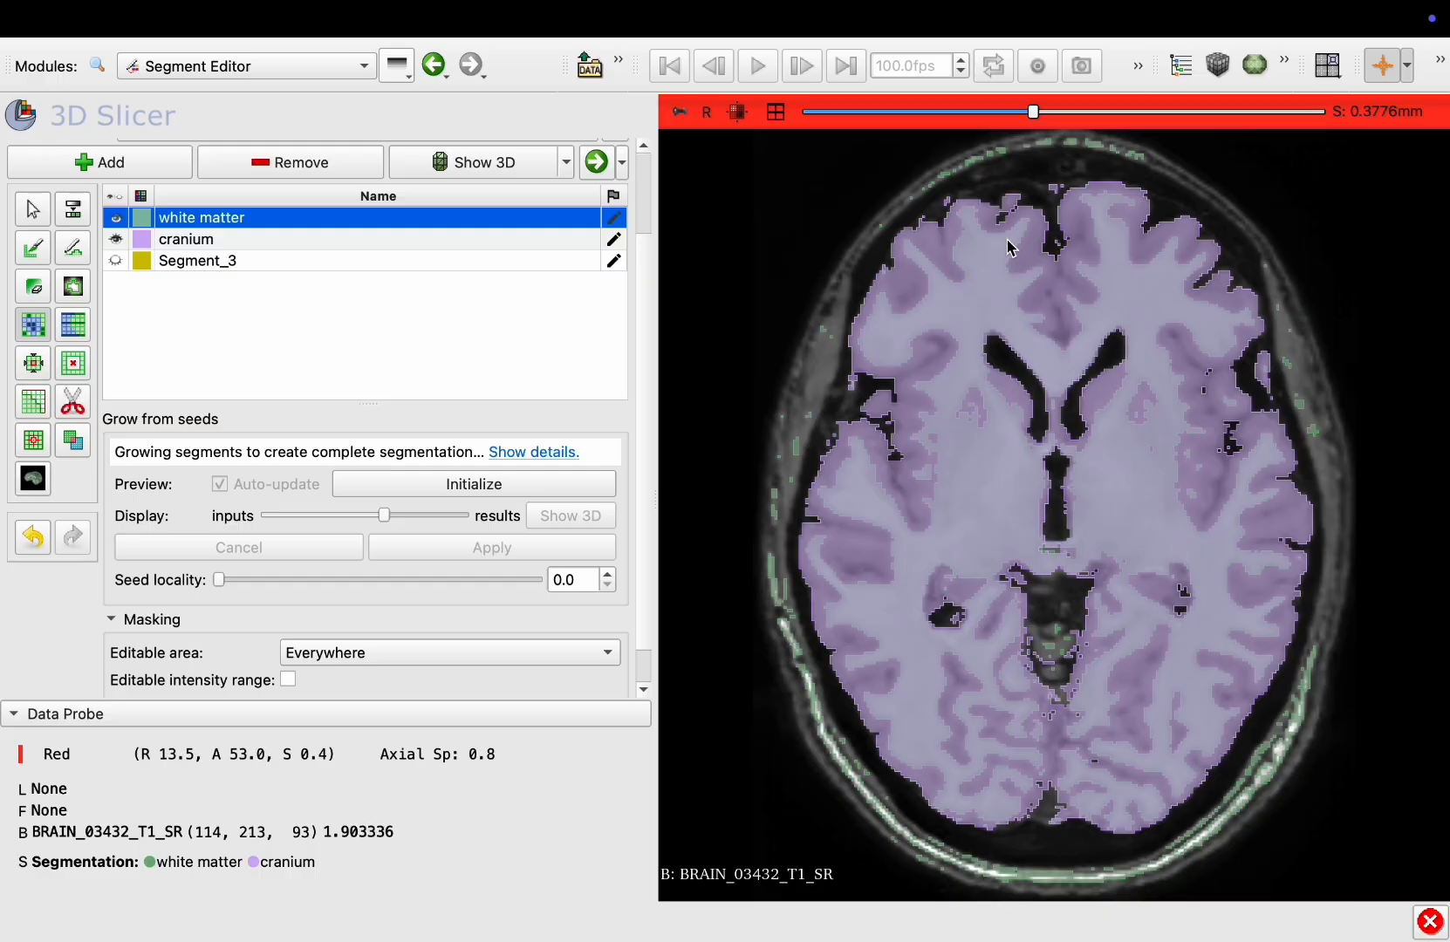
pyautogui.click(123, 245)
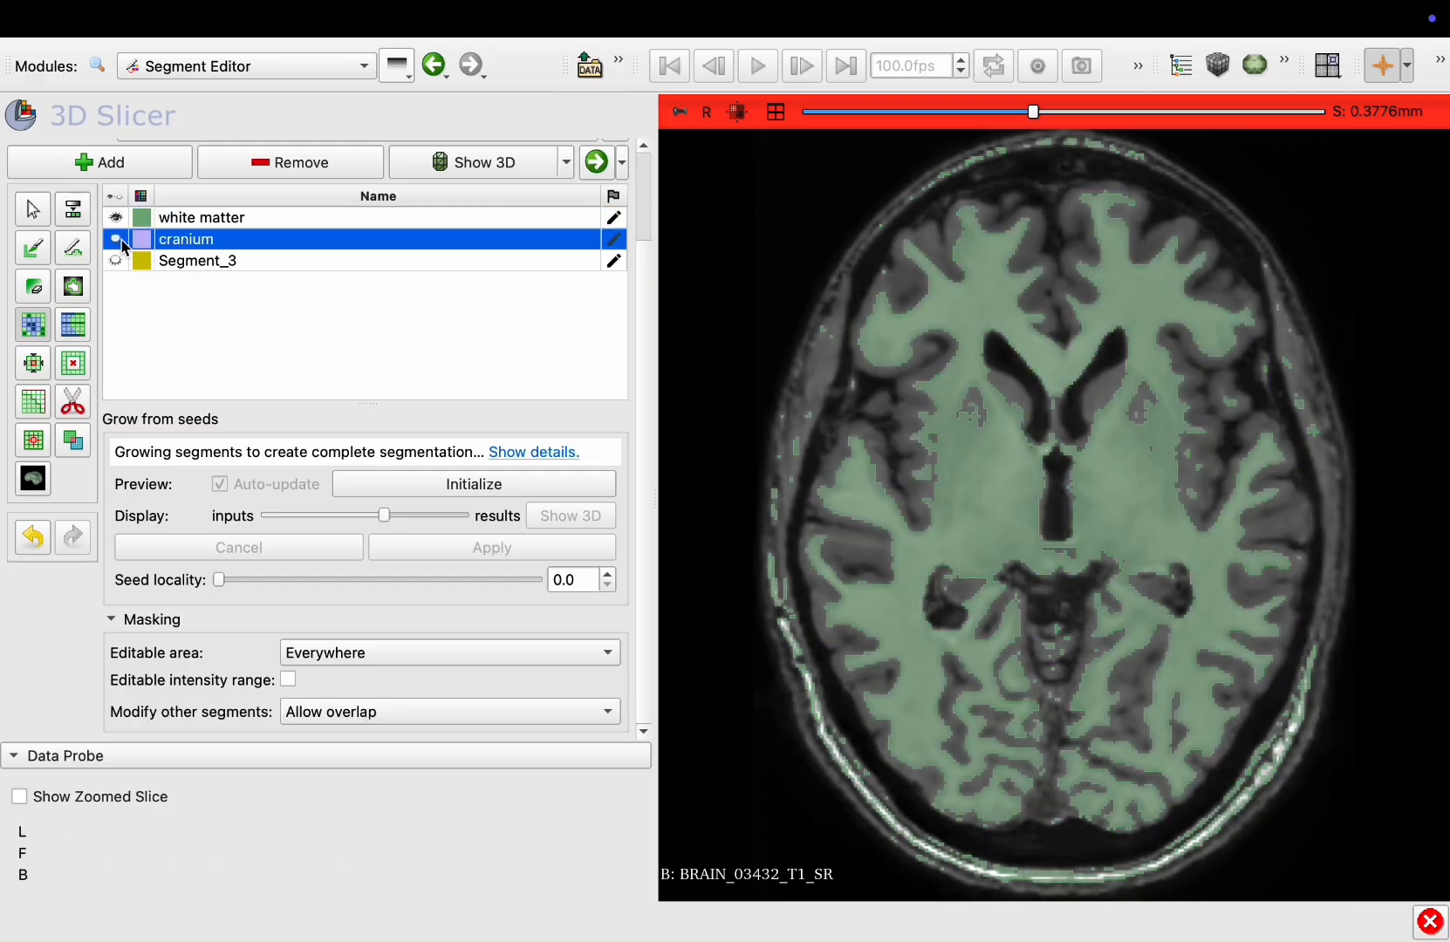
# Toggle the white matter and cranium segments' visibility to compare them on the axial slice
pyautogui.click(117, 217)
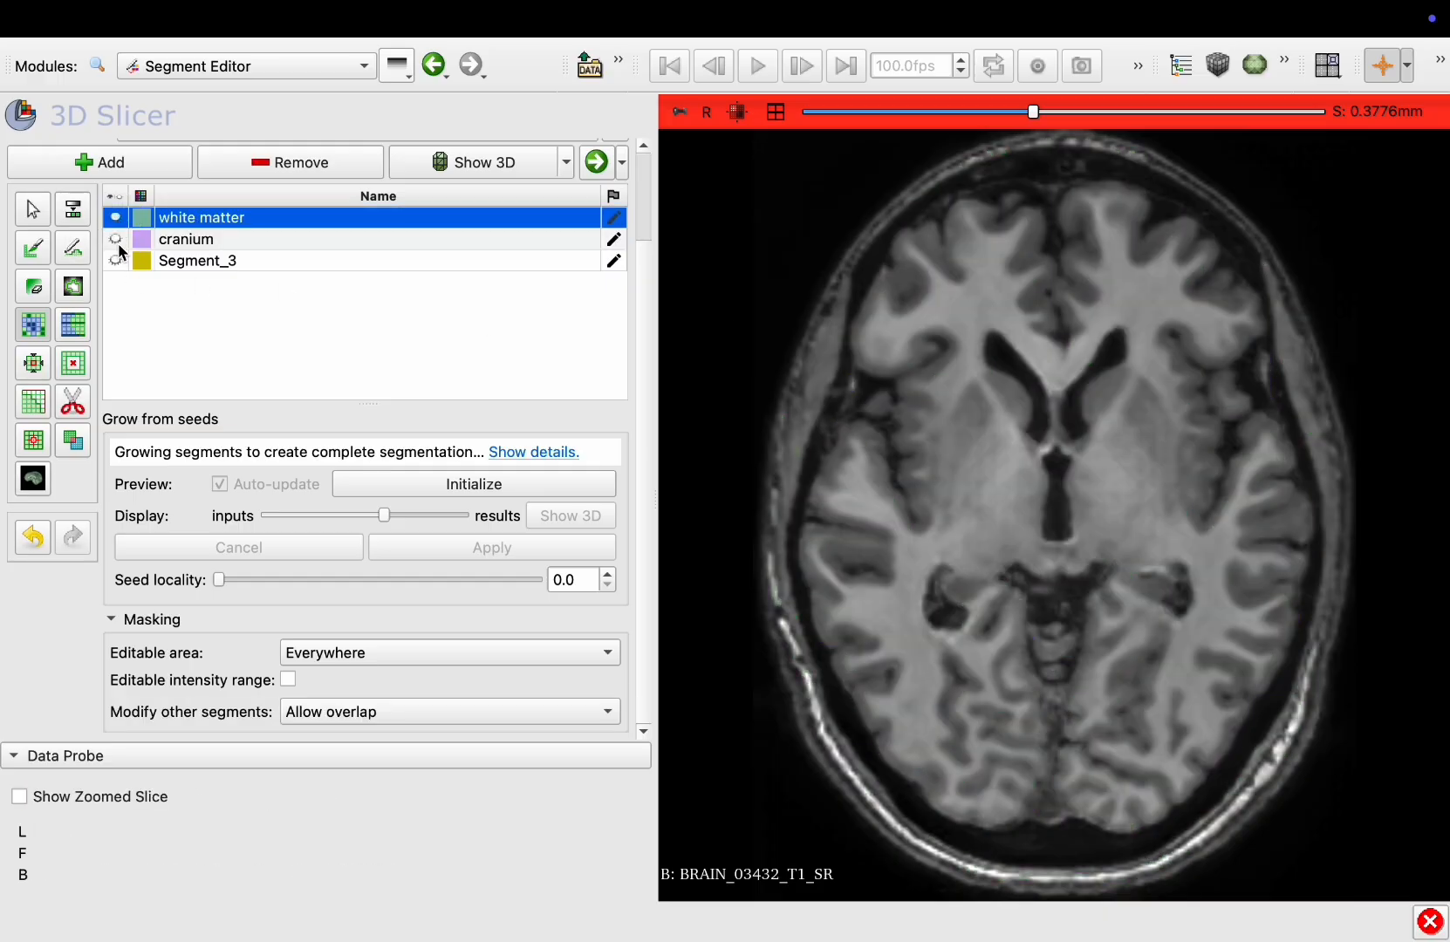
pyautogui.click(122, 241)
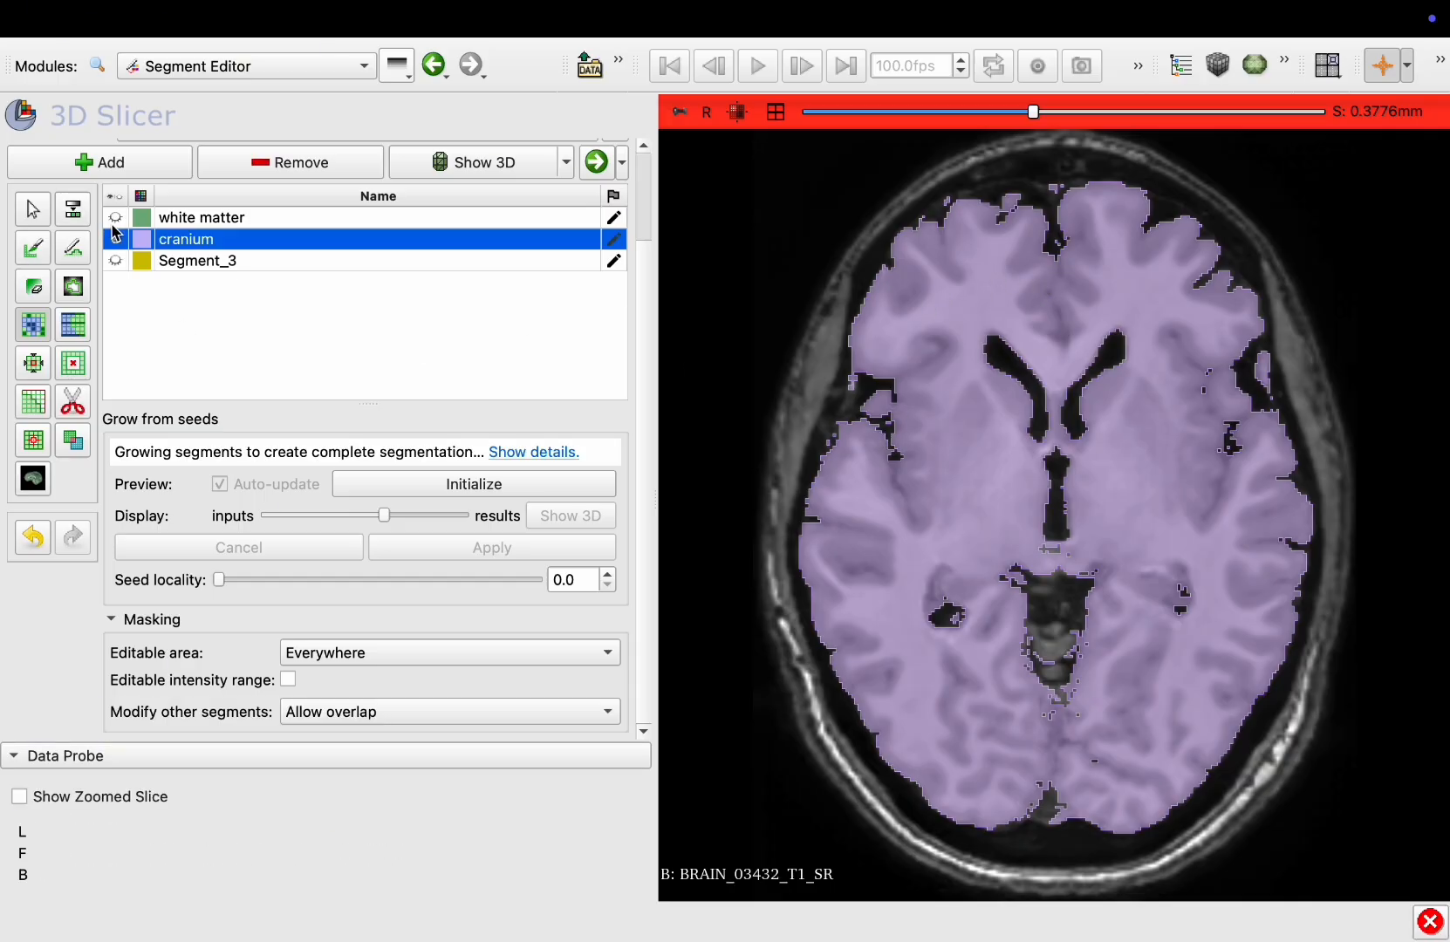
pyautogui.click(115, 221)
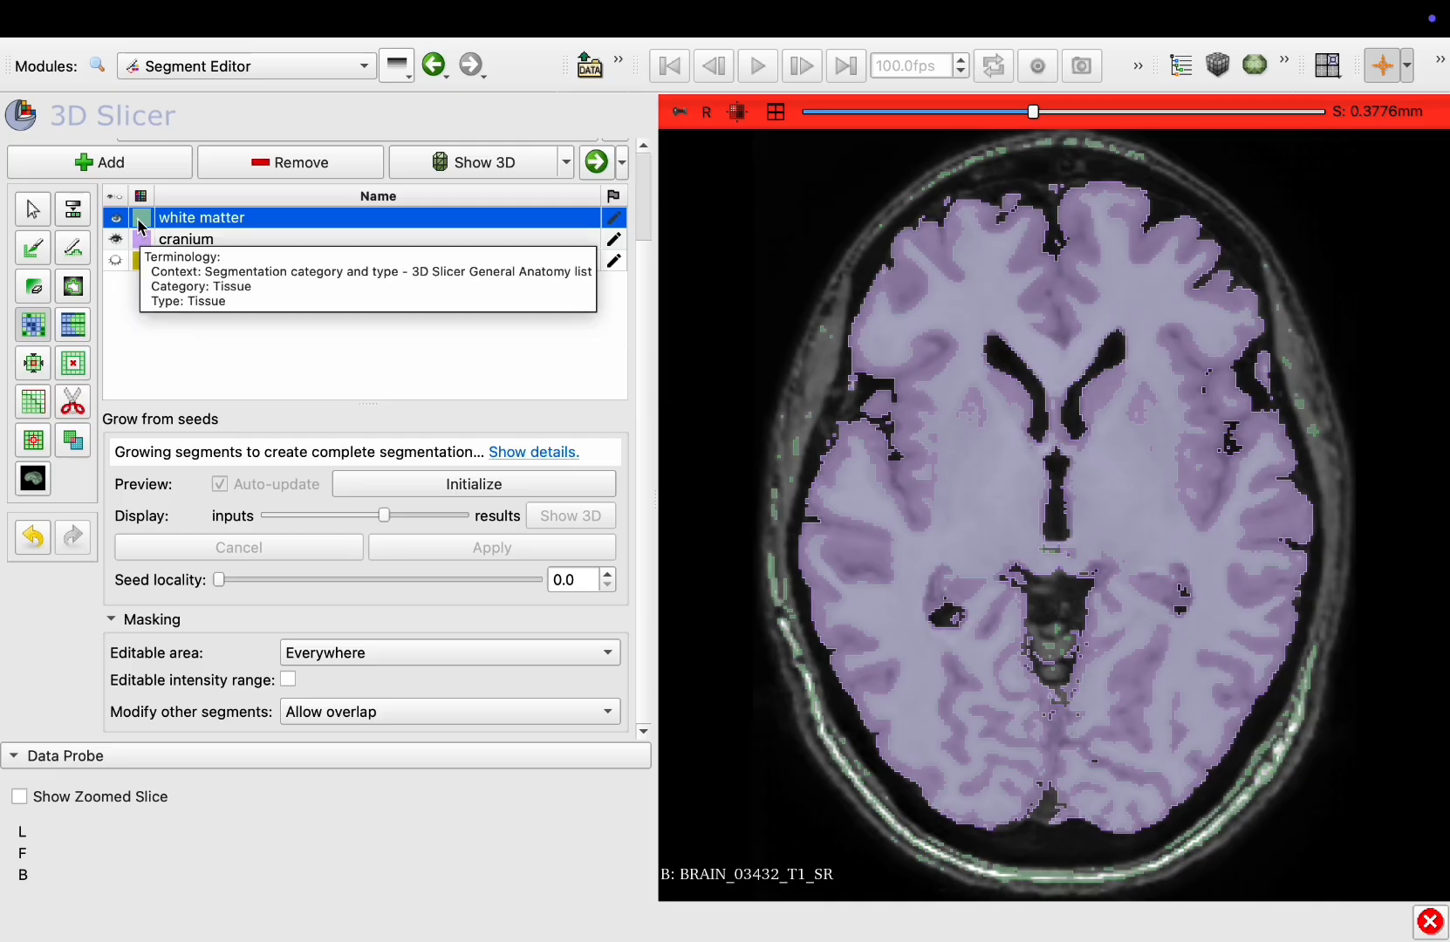
# Change the white matter segment's color to blue in its terminology settings
pyautogui.doubleClick(140, 226)
pyautogui.click(700, 615)
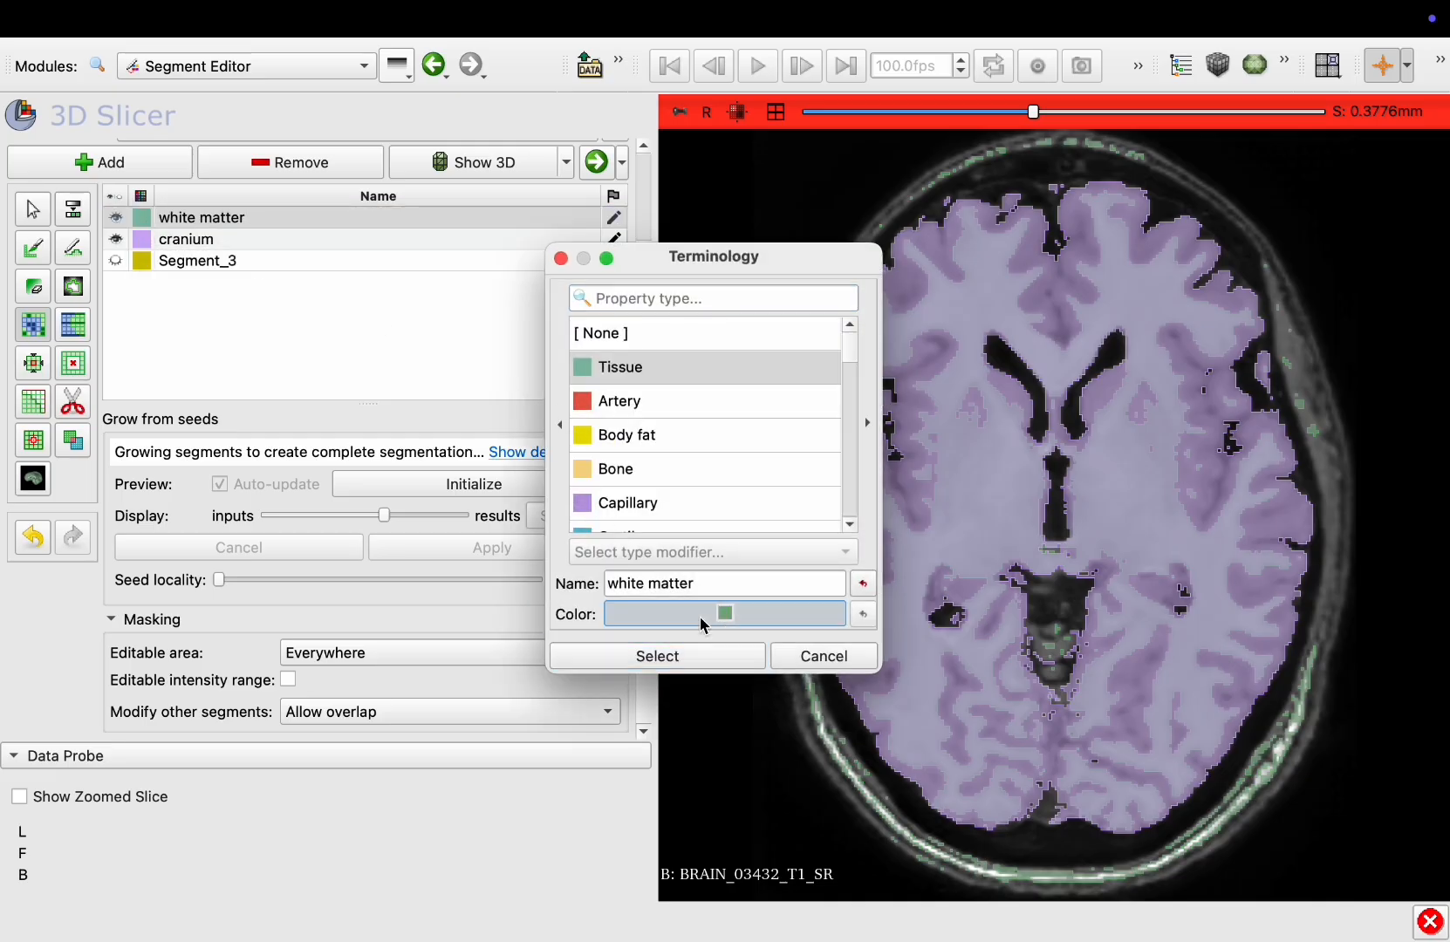
pyautogui.moveTo(876, 395); pyautogui.dragTo(841, 316)
pyautogui.click(986, 672)
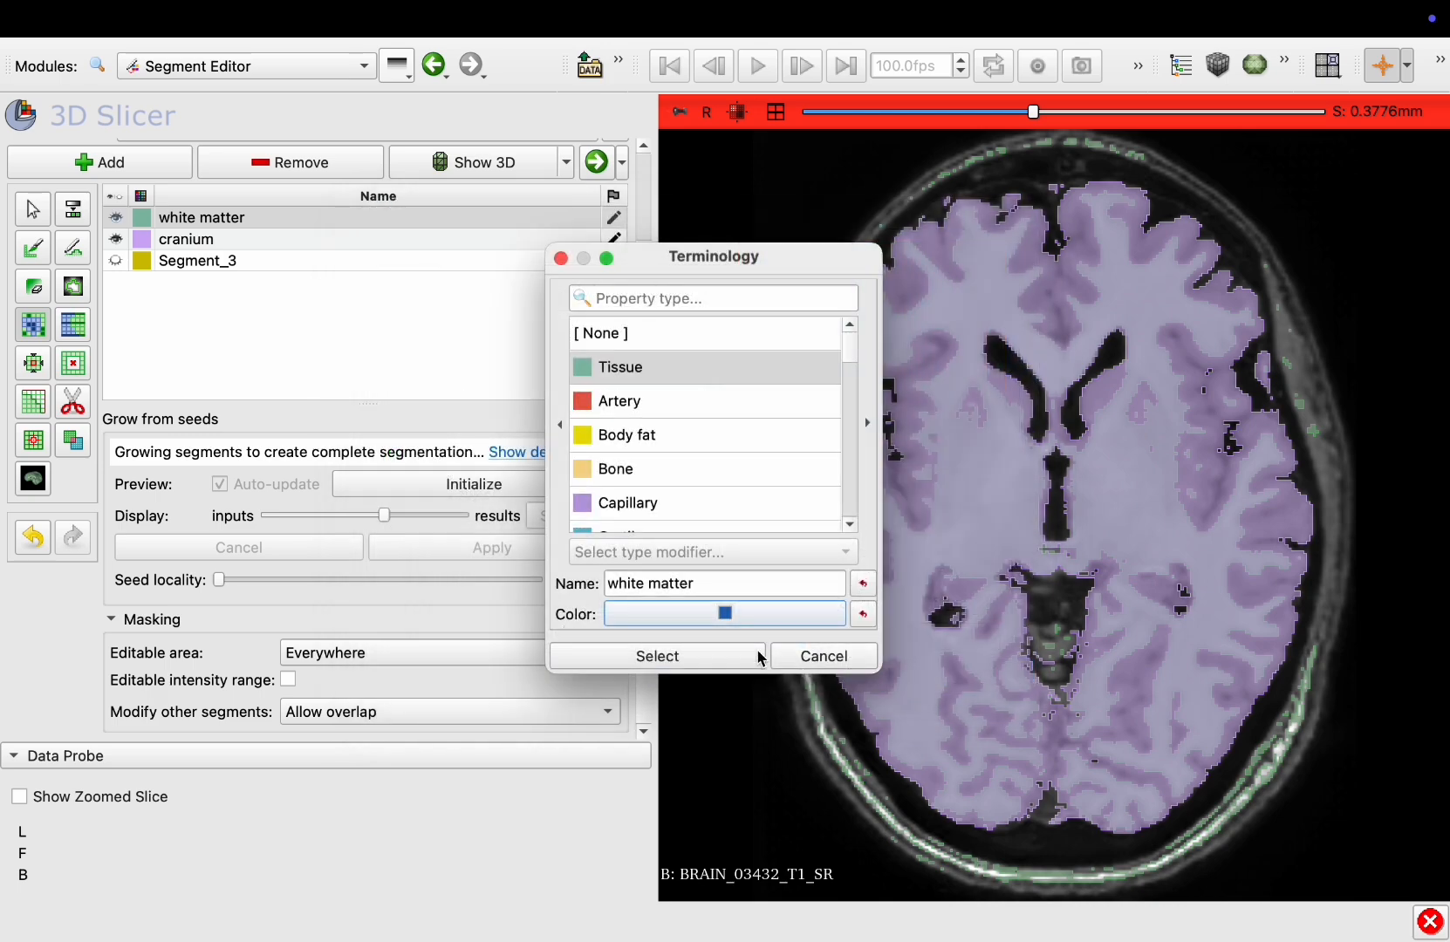
pyautogui.click(731, 659)
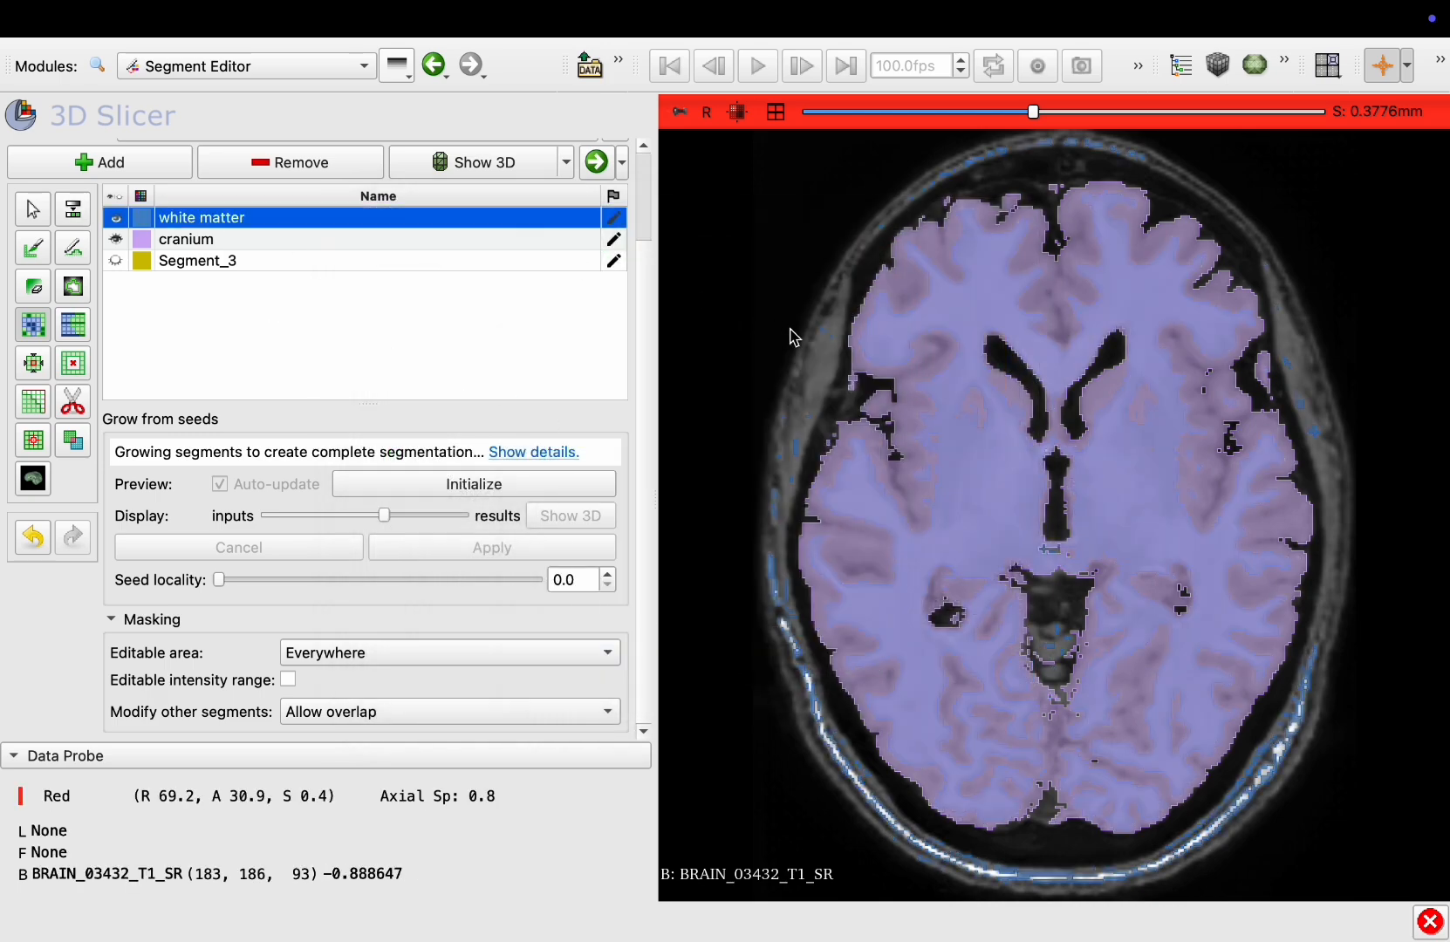
# Scroll through nearby axial slices and toggle the white matter segment's visibility to compare
pyautogui.scroll(11, 792, 334)
pyautogui.scroll(-5, 790, 333)
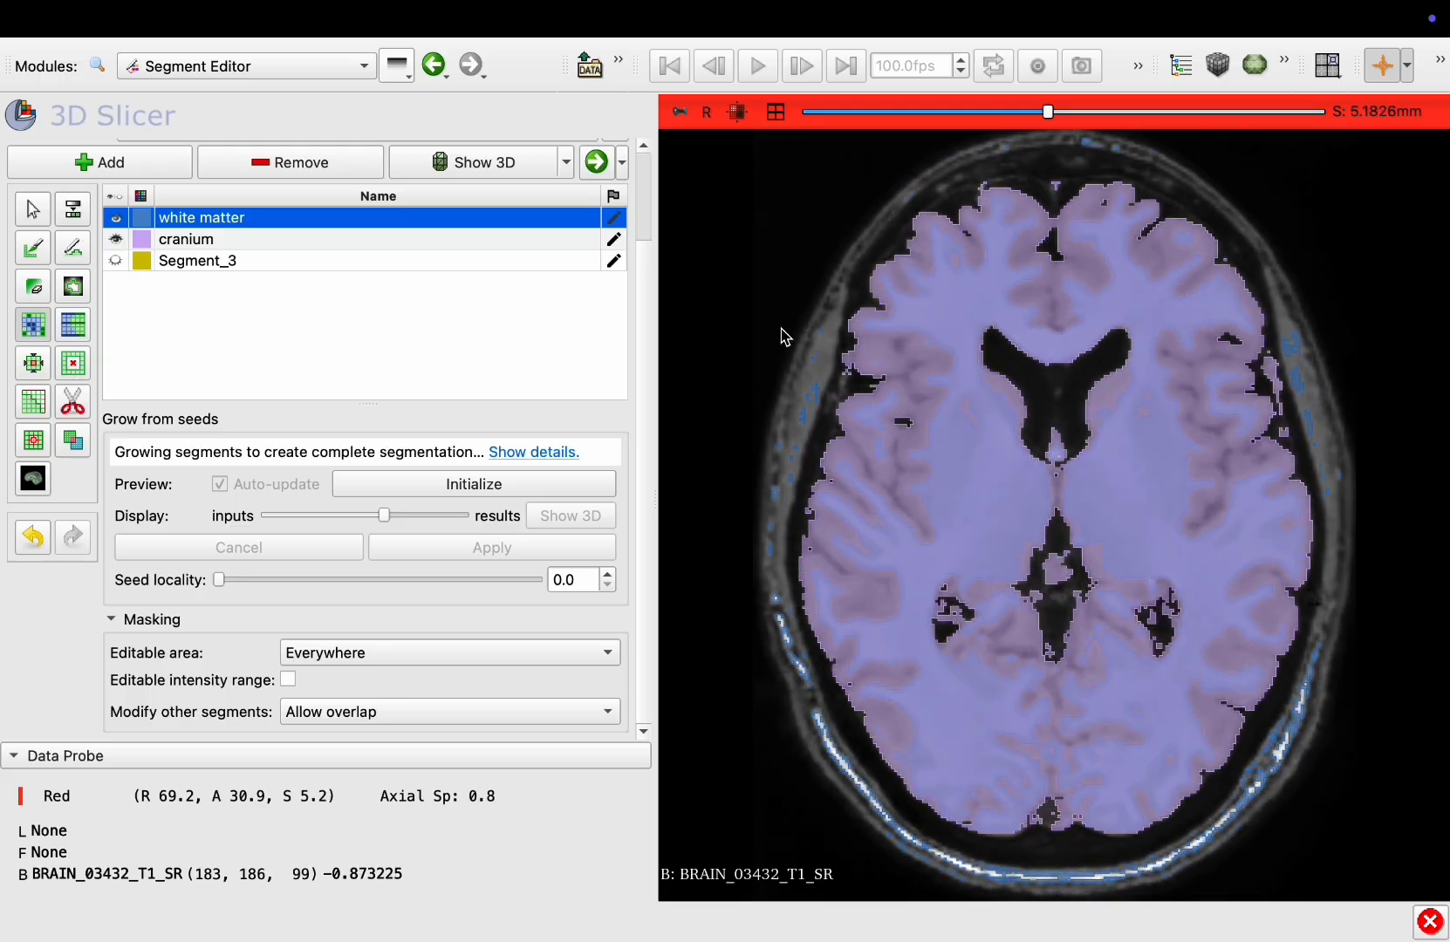
pyautogui.click(117, 219)
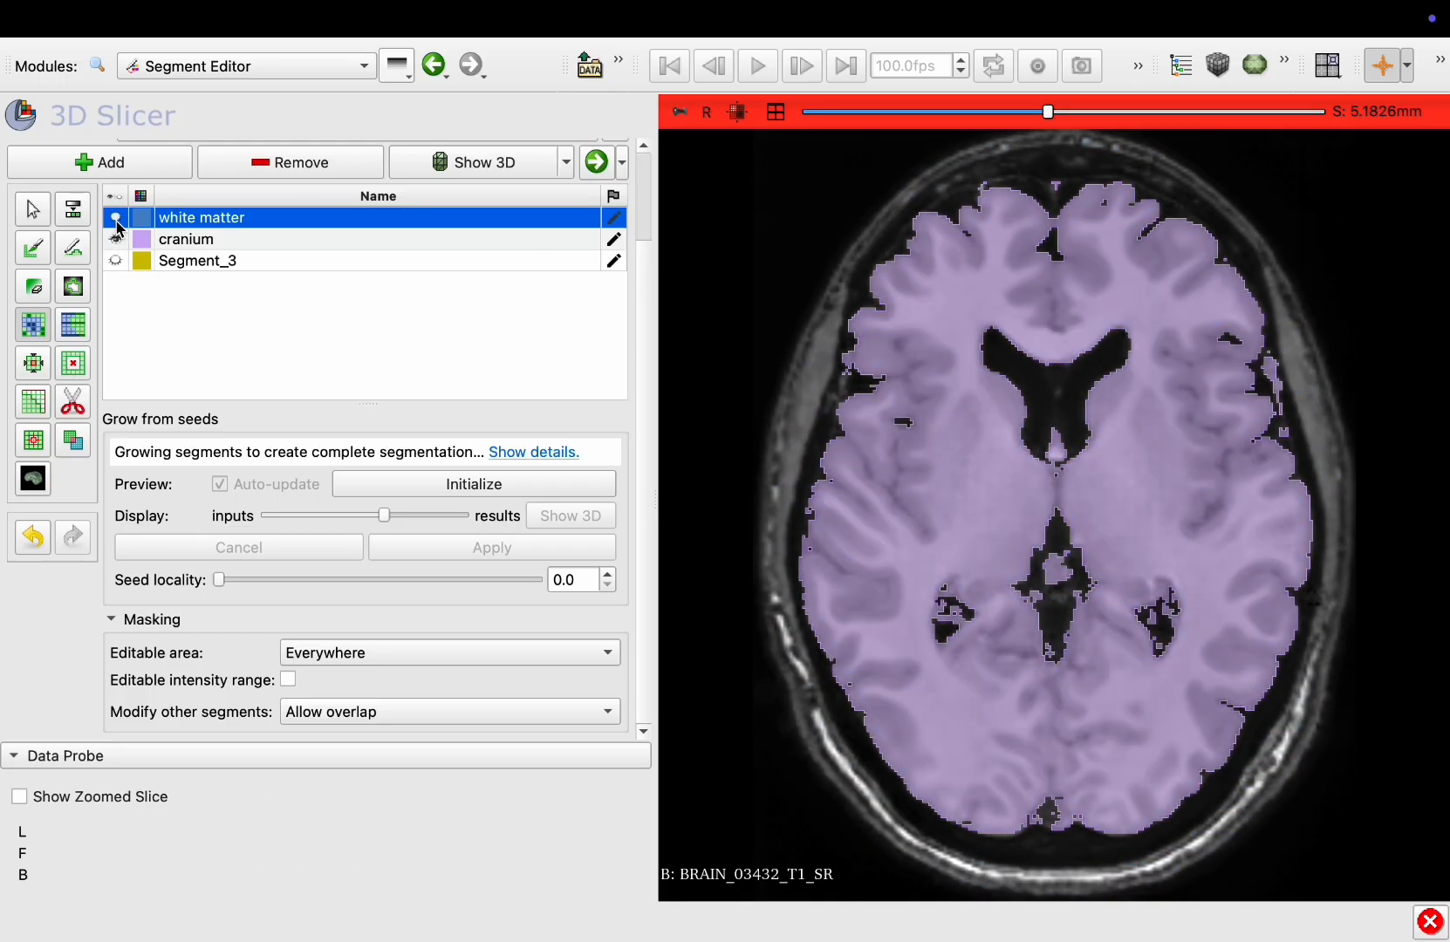
pyautogui.click(117, 219)
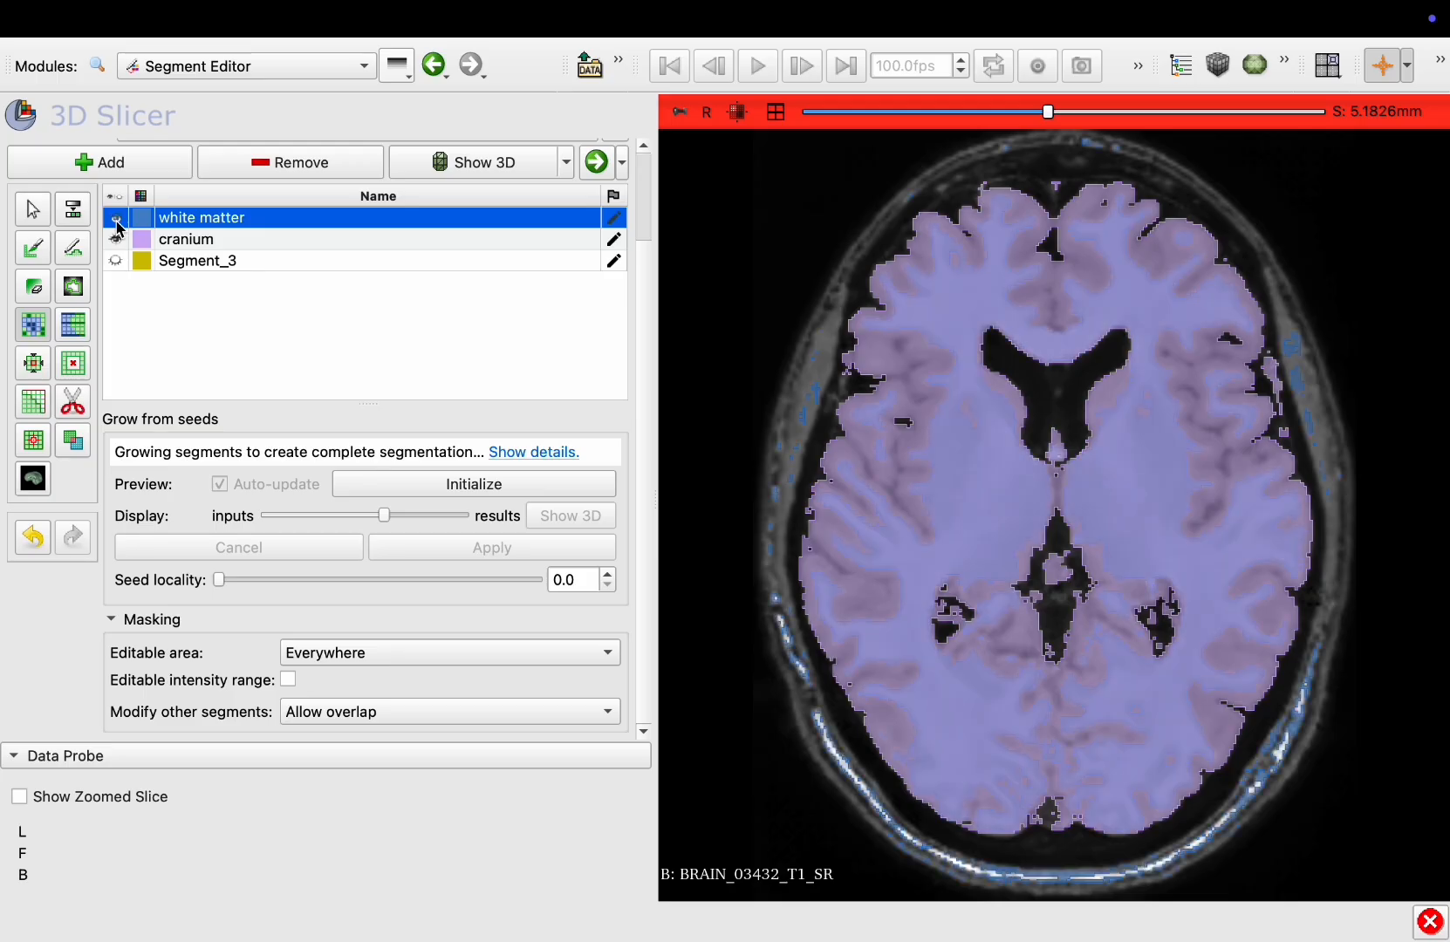
# Open the Logical operators effect with the Subtract operation
pyautogui.click(74, 442)
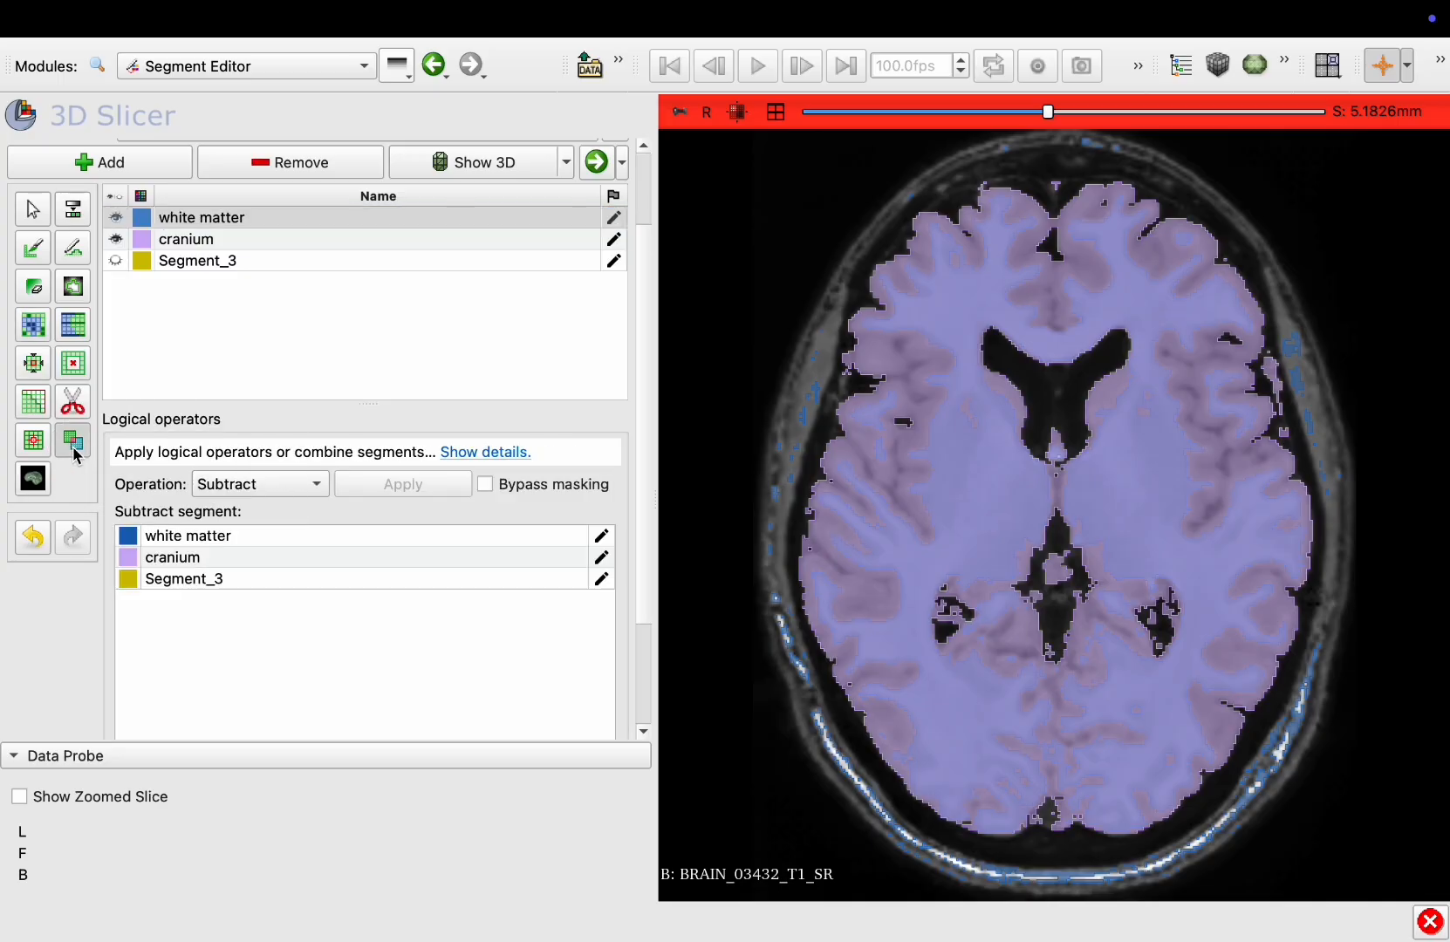
pyautogui.click(273, 483)
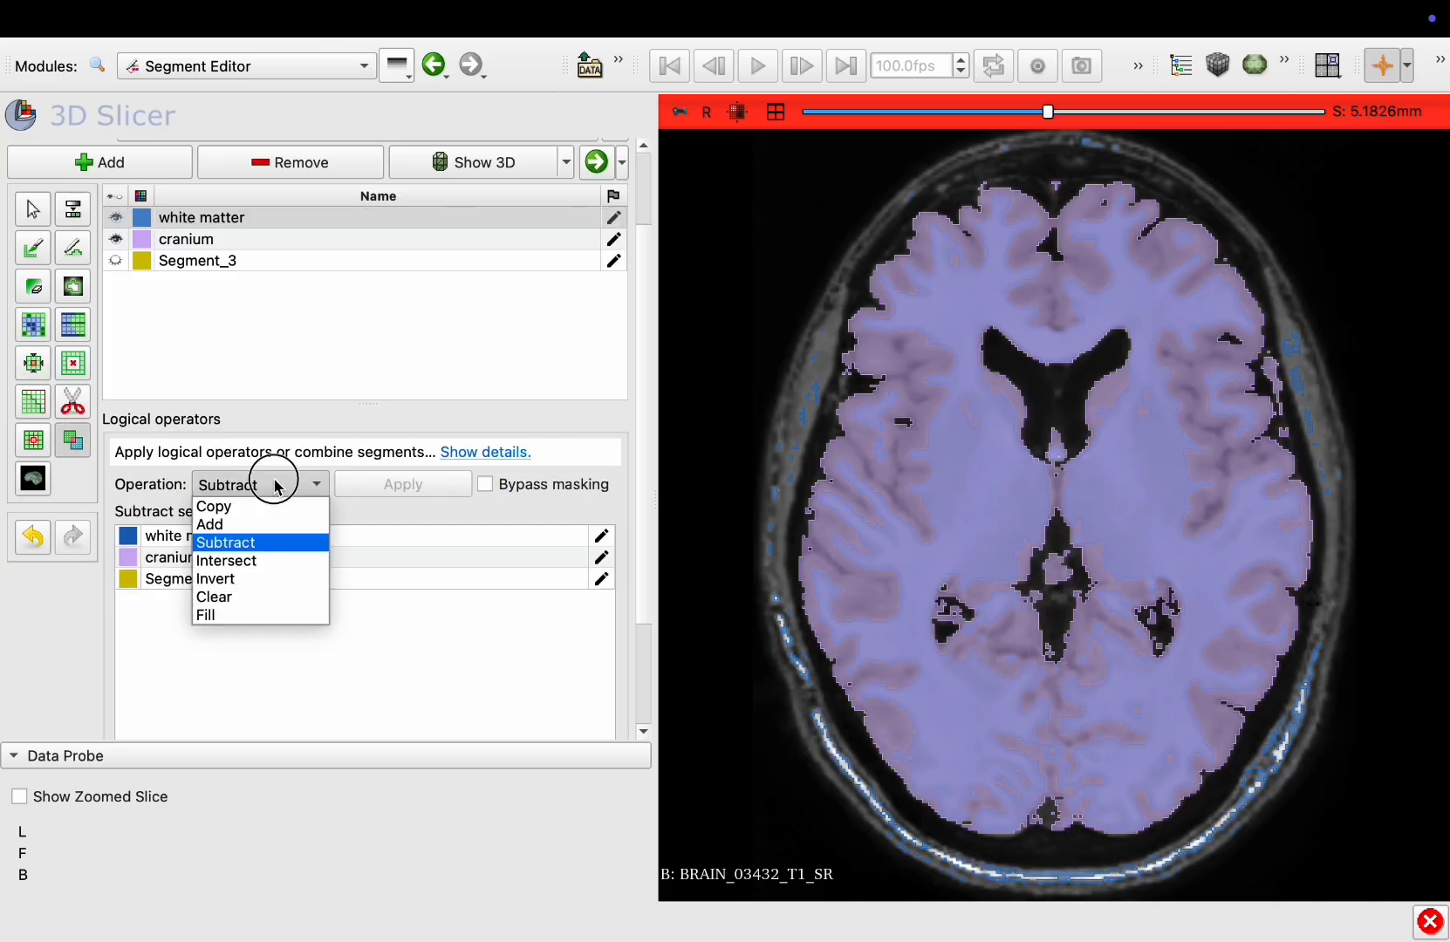
pyautogui.click(224, 545)
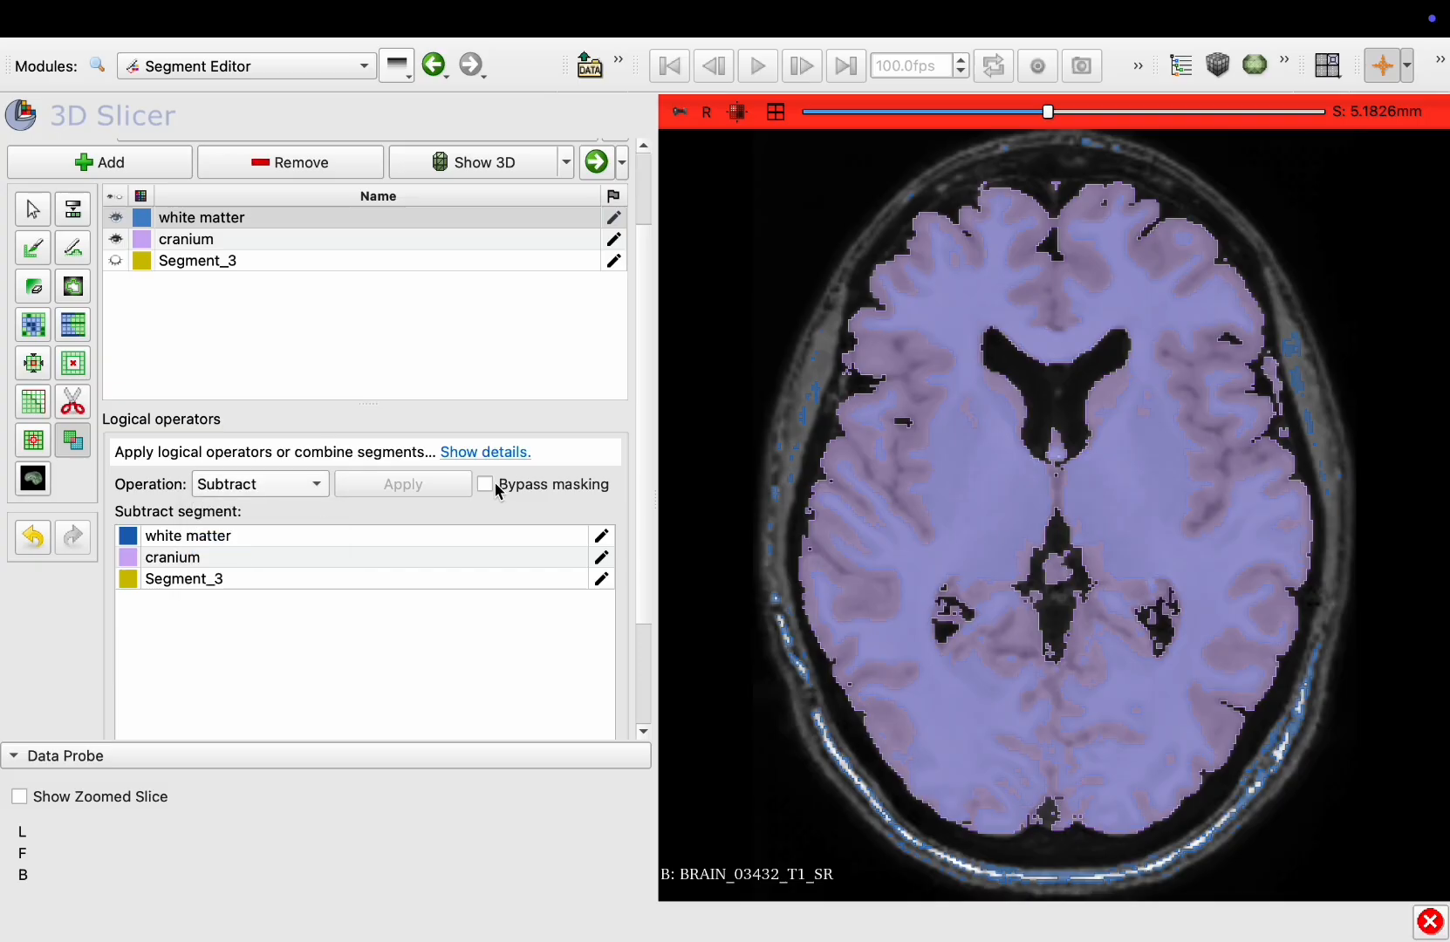
pyautogui.click(495, 484)
pyautogui.click(494, 484)
# Set the masking option for modifying other segments to Overwrite all
pyautogui.scroll(-5, 142, 382)
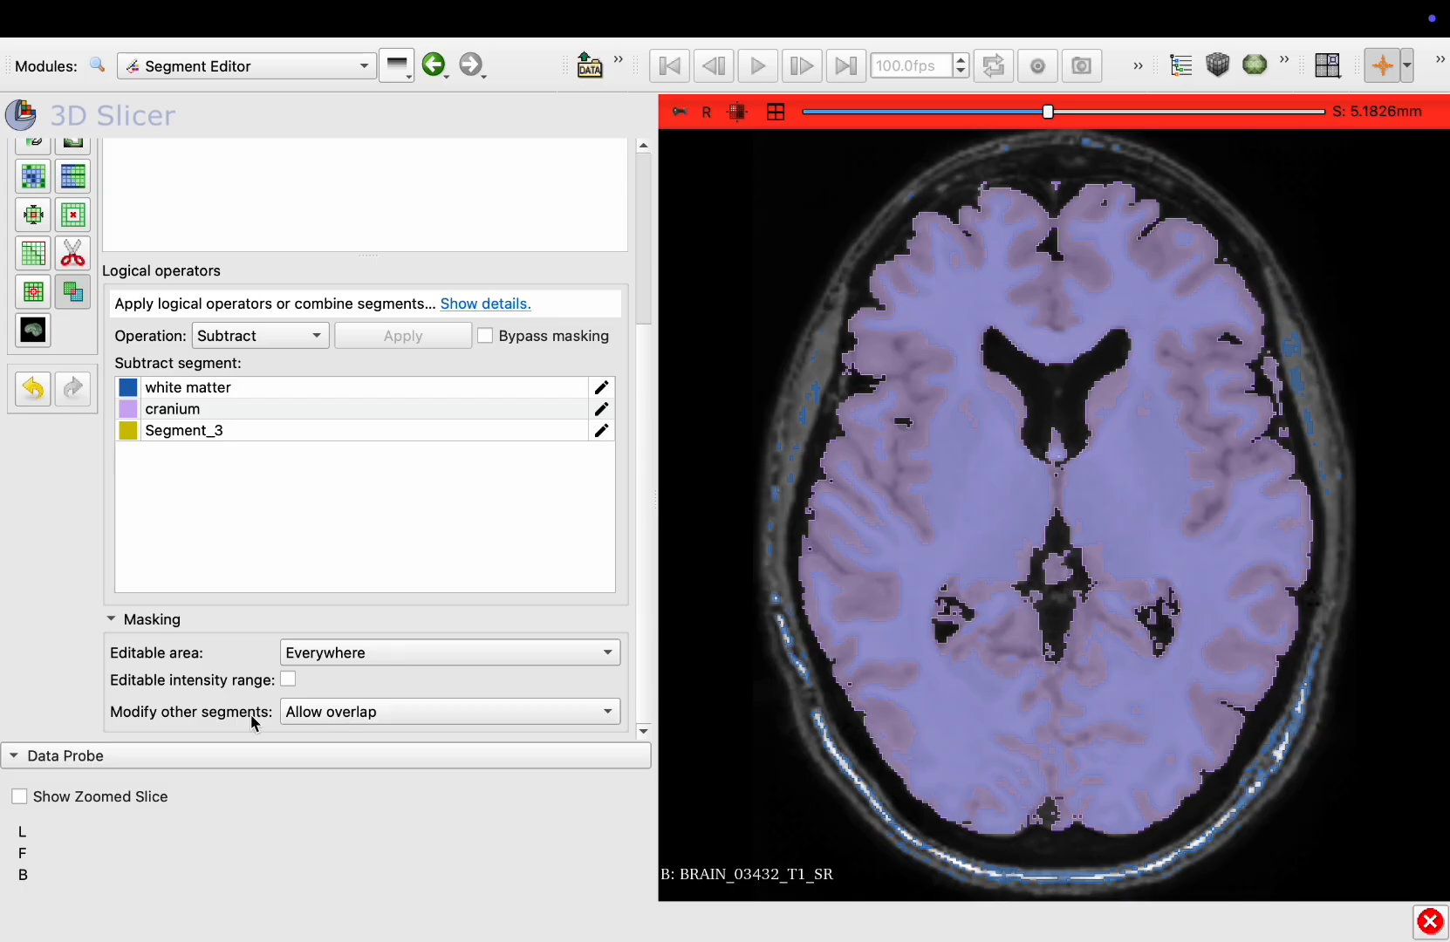
pyautogui.click(325, 719)
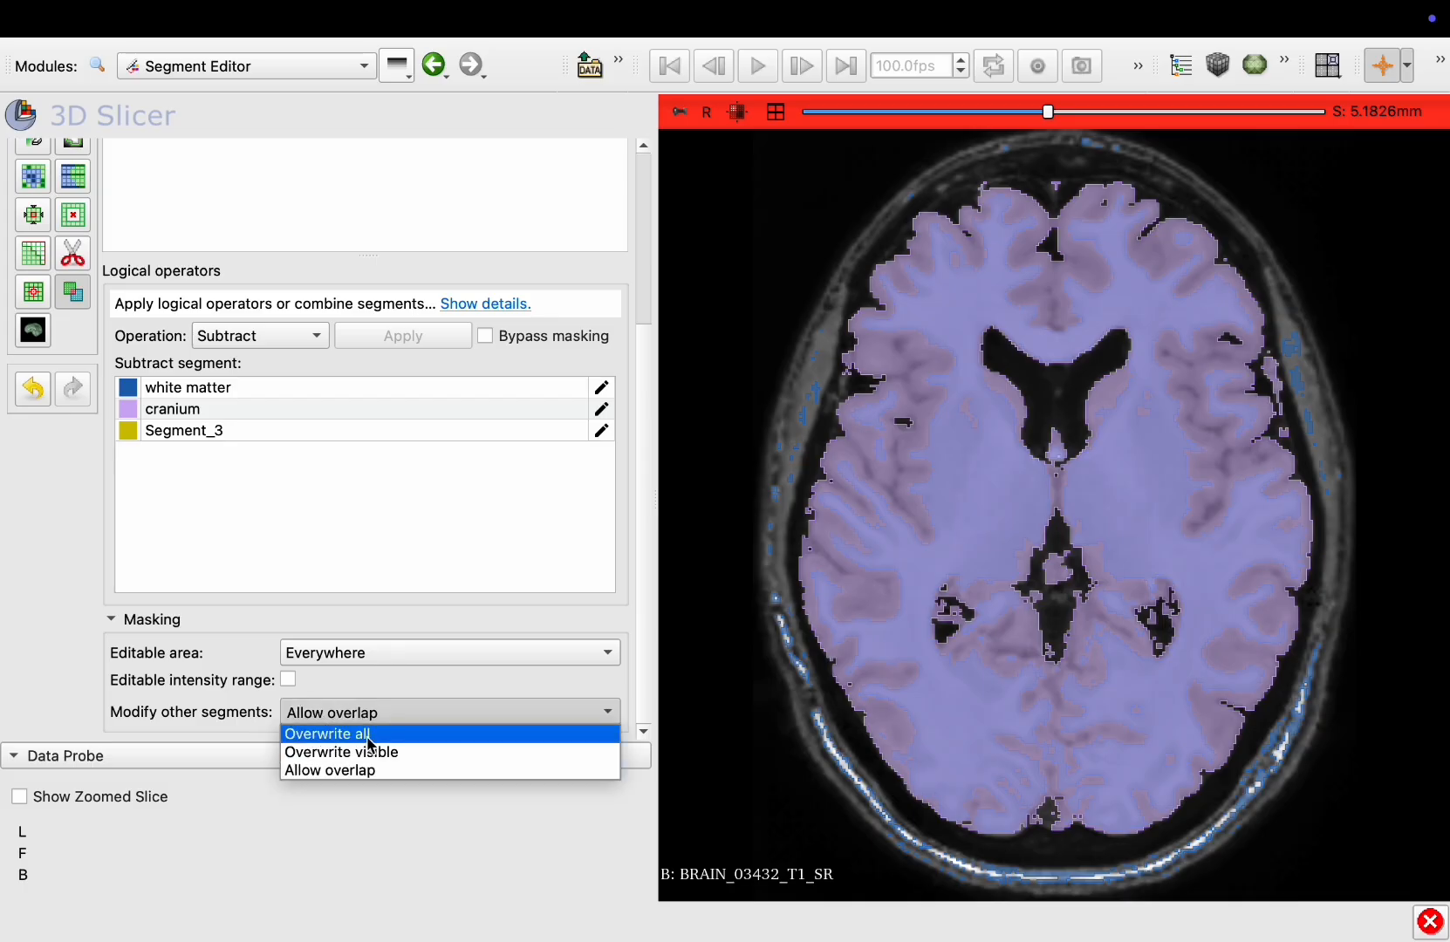
pyautogui.click(330, 734)
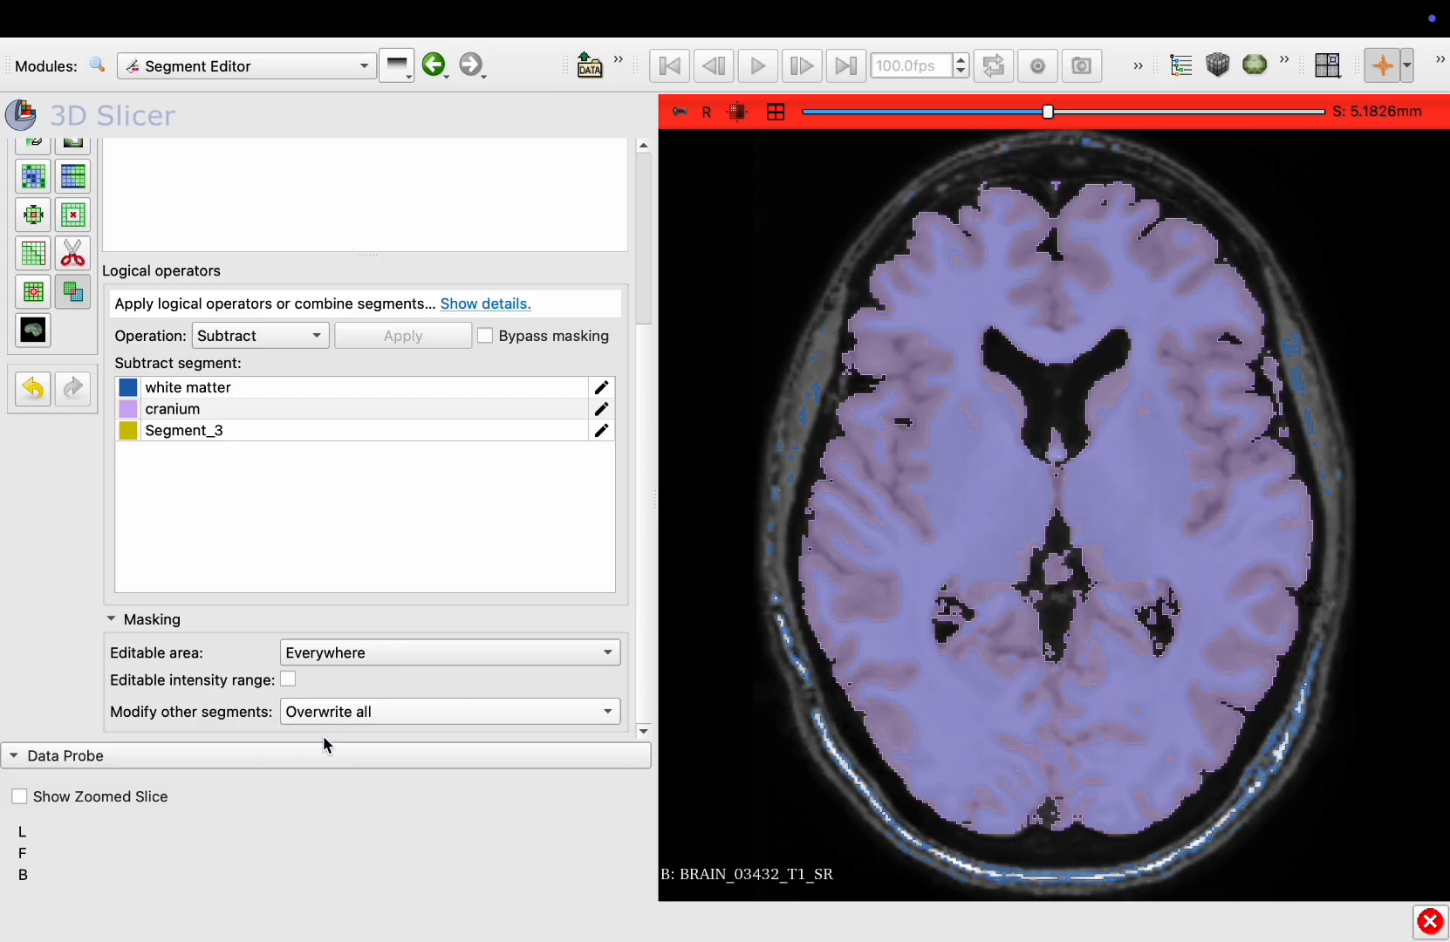
# Subtract the white matter segment from the cranium segment
pyautogui.scroll(6, 301, 321)
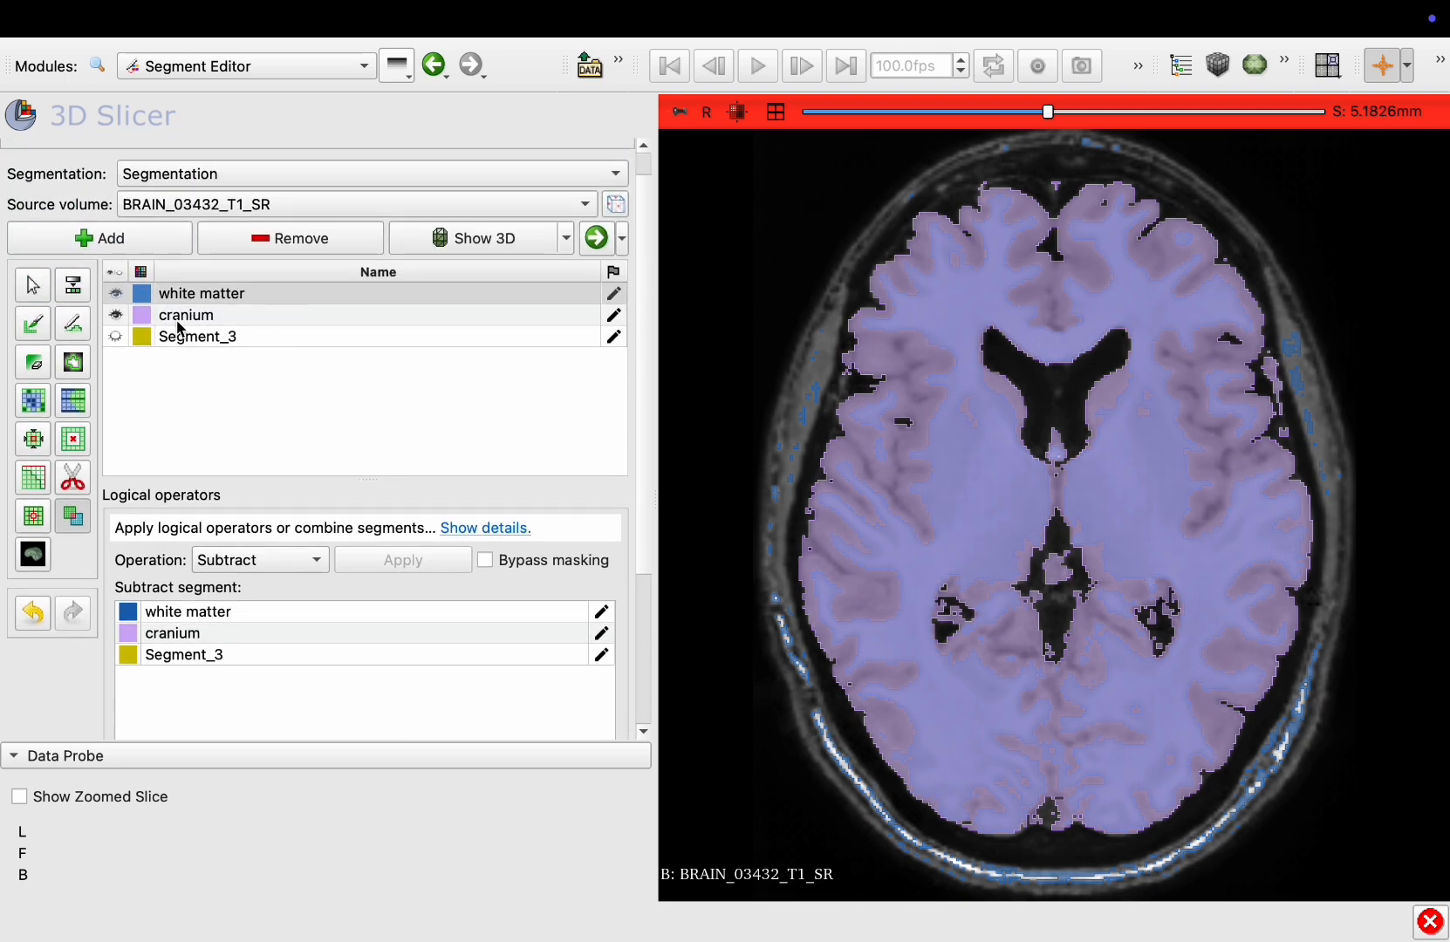
pyautogui.click(179, 321)
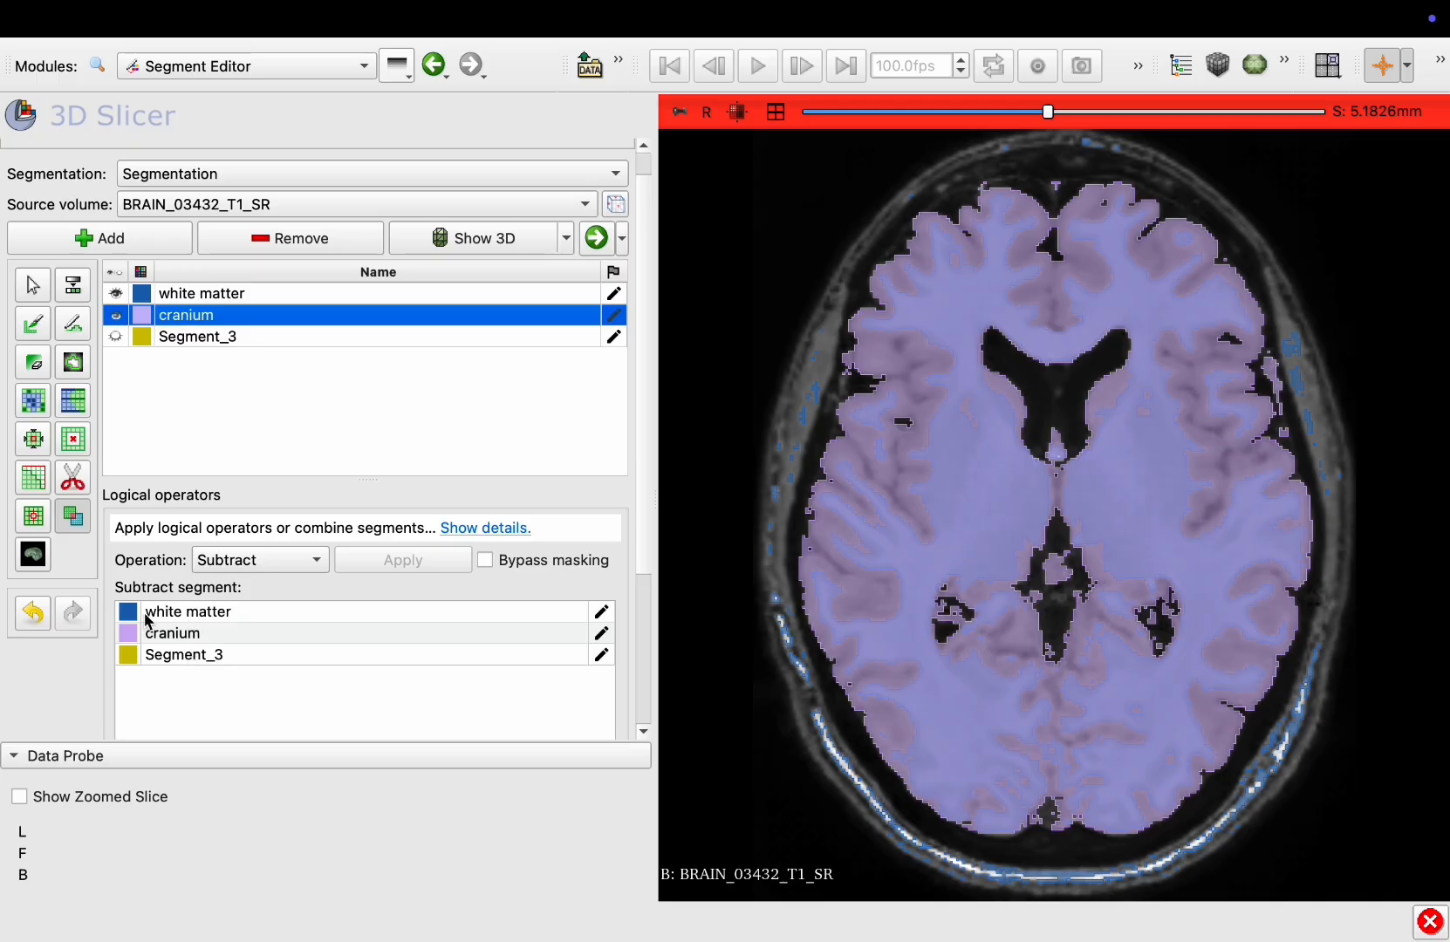
pyautogui.click(189, 613)
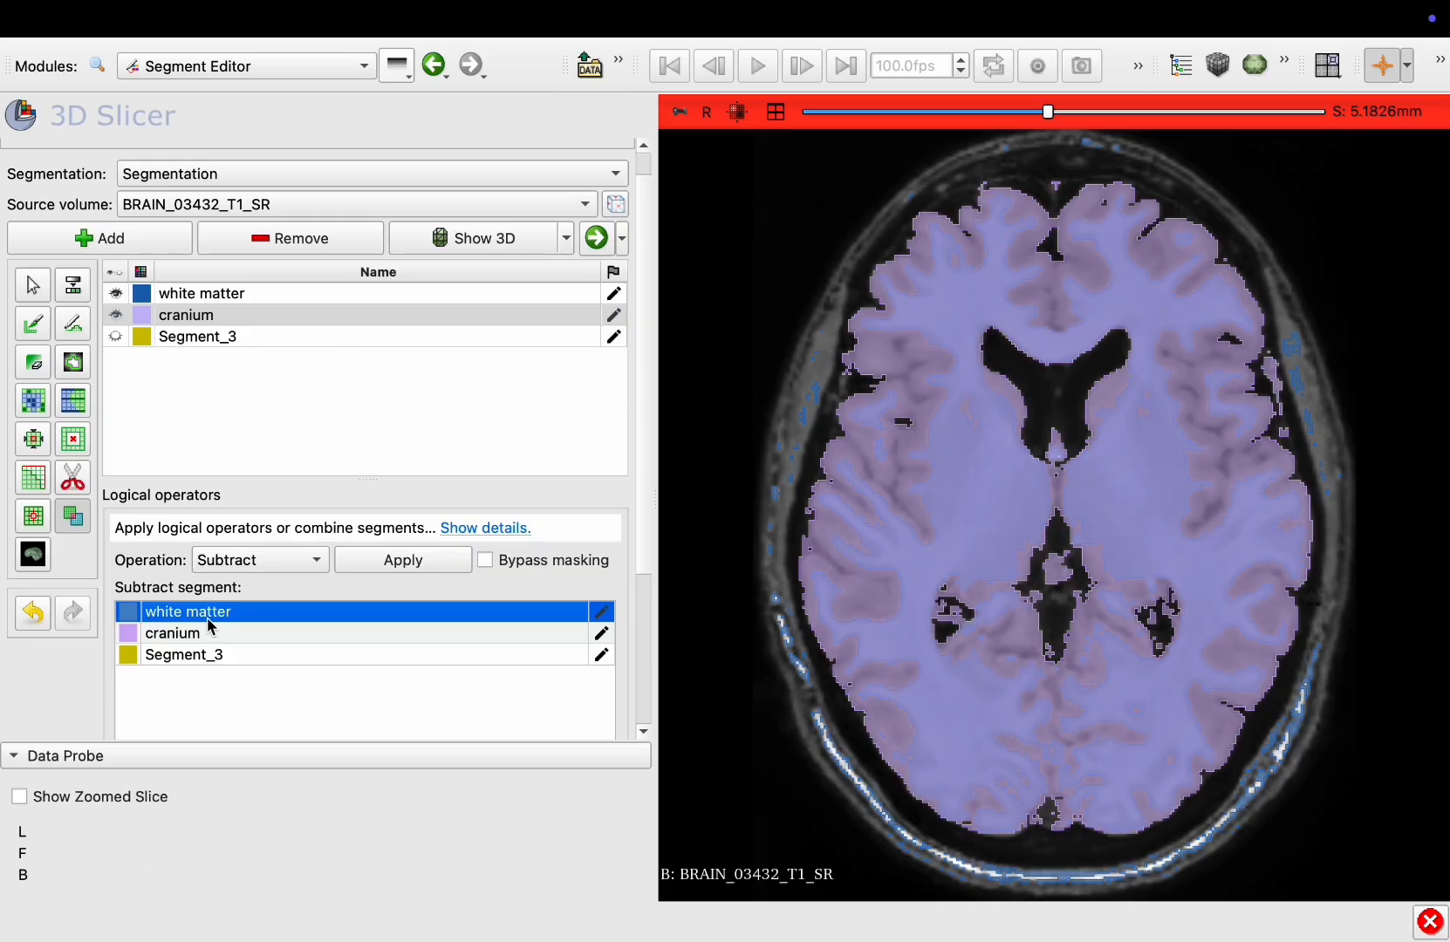
pyautogui.scroll(-5, 209, 626)
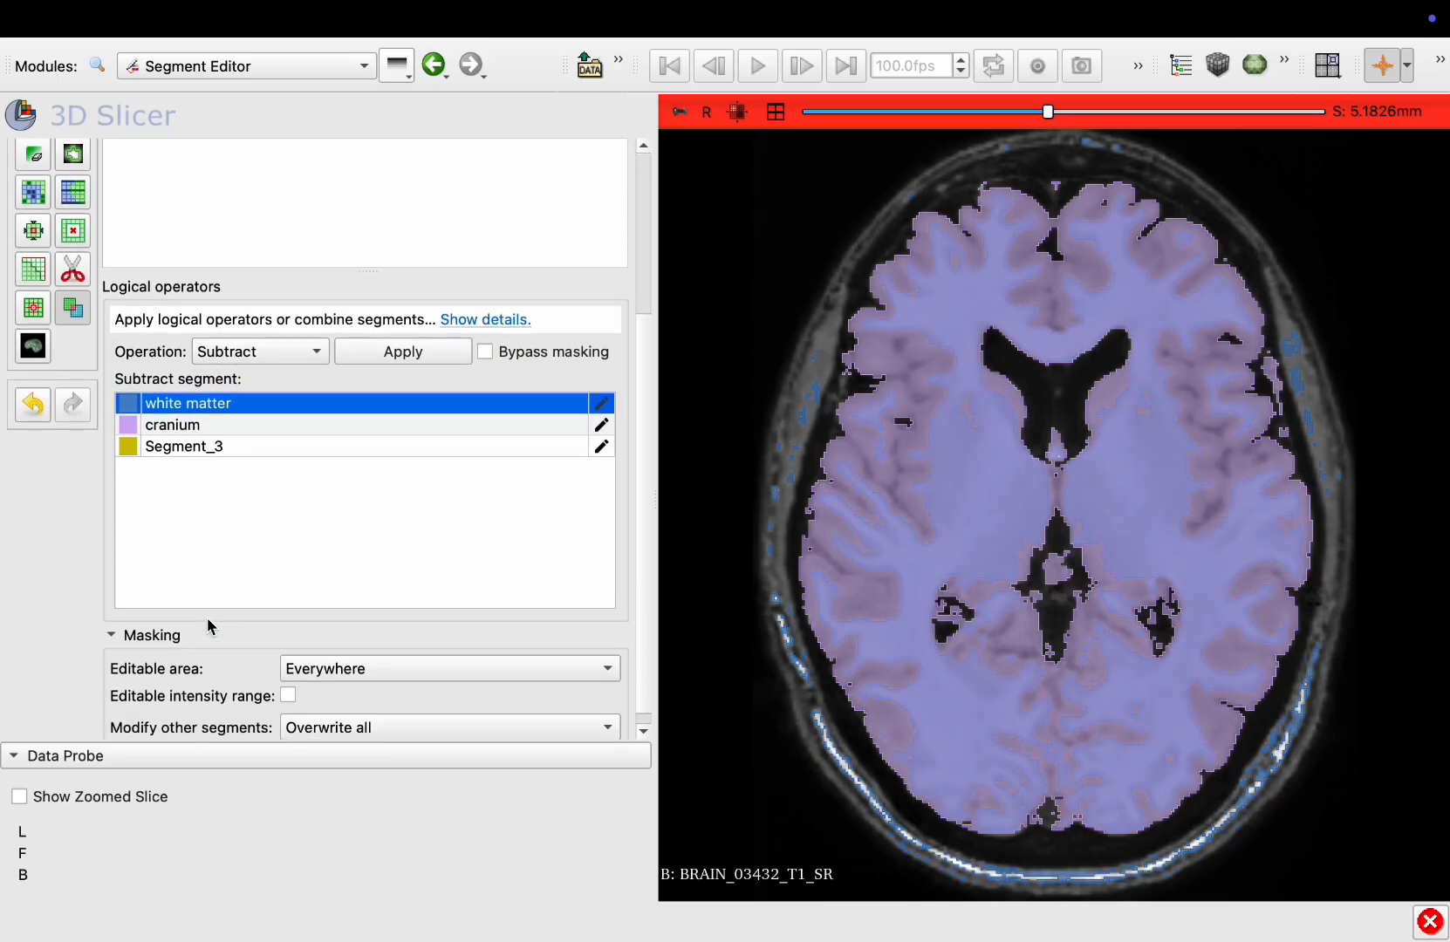
pyautogui.click(408, 353)
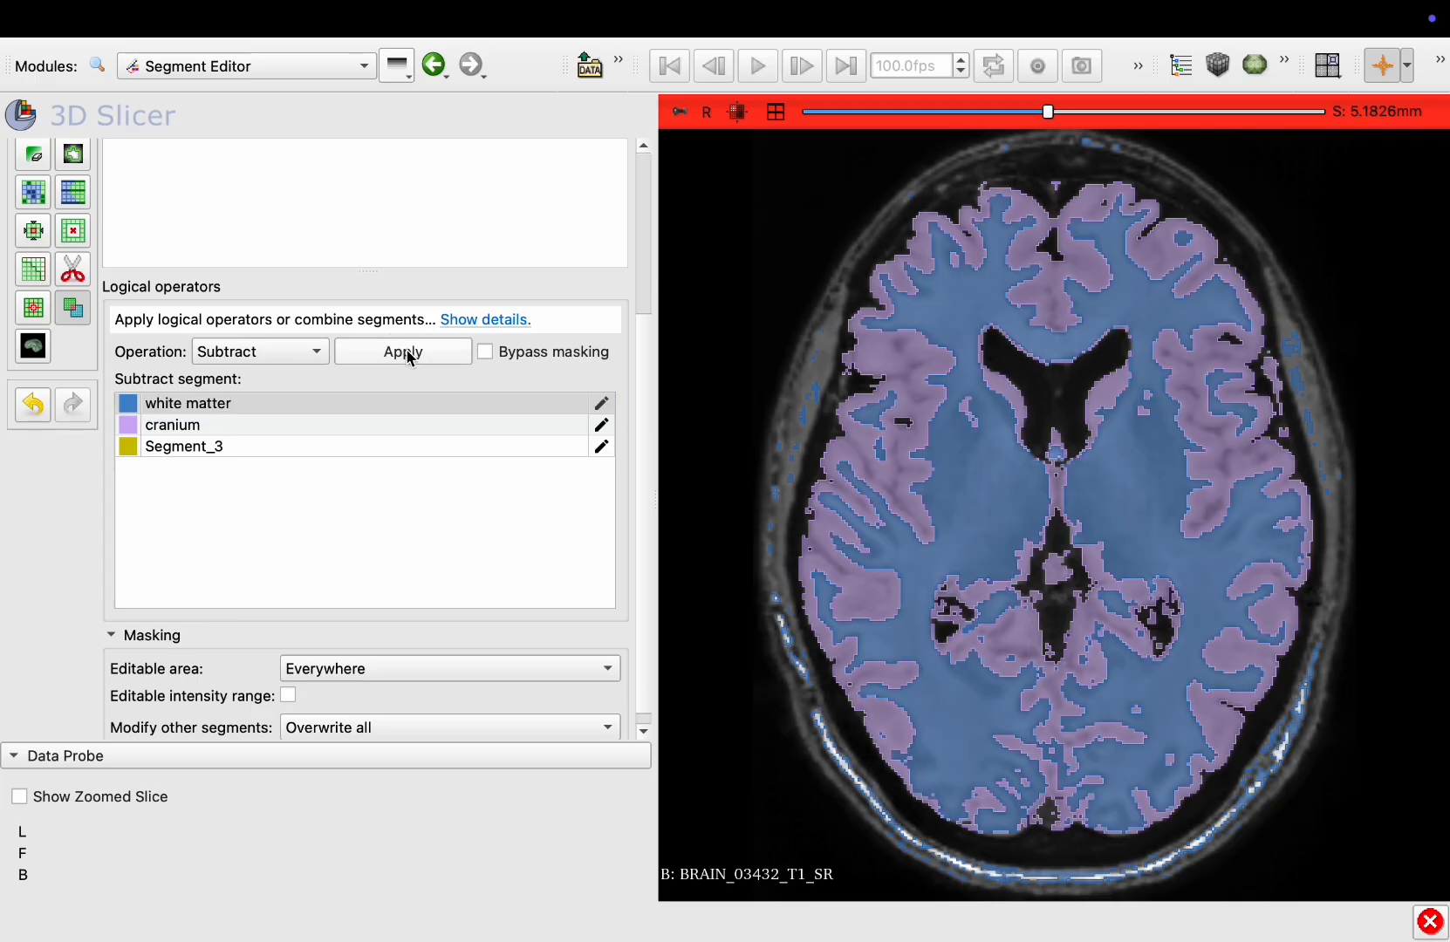
# Scroll through axial slices to review the subtraction and return to the four-view layout
pyautogui.scroll(20, 1043, 373)
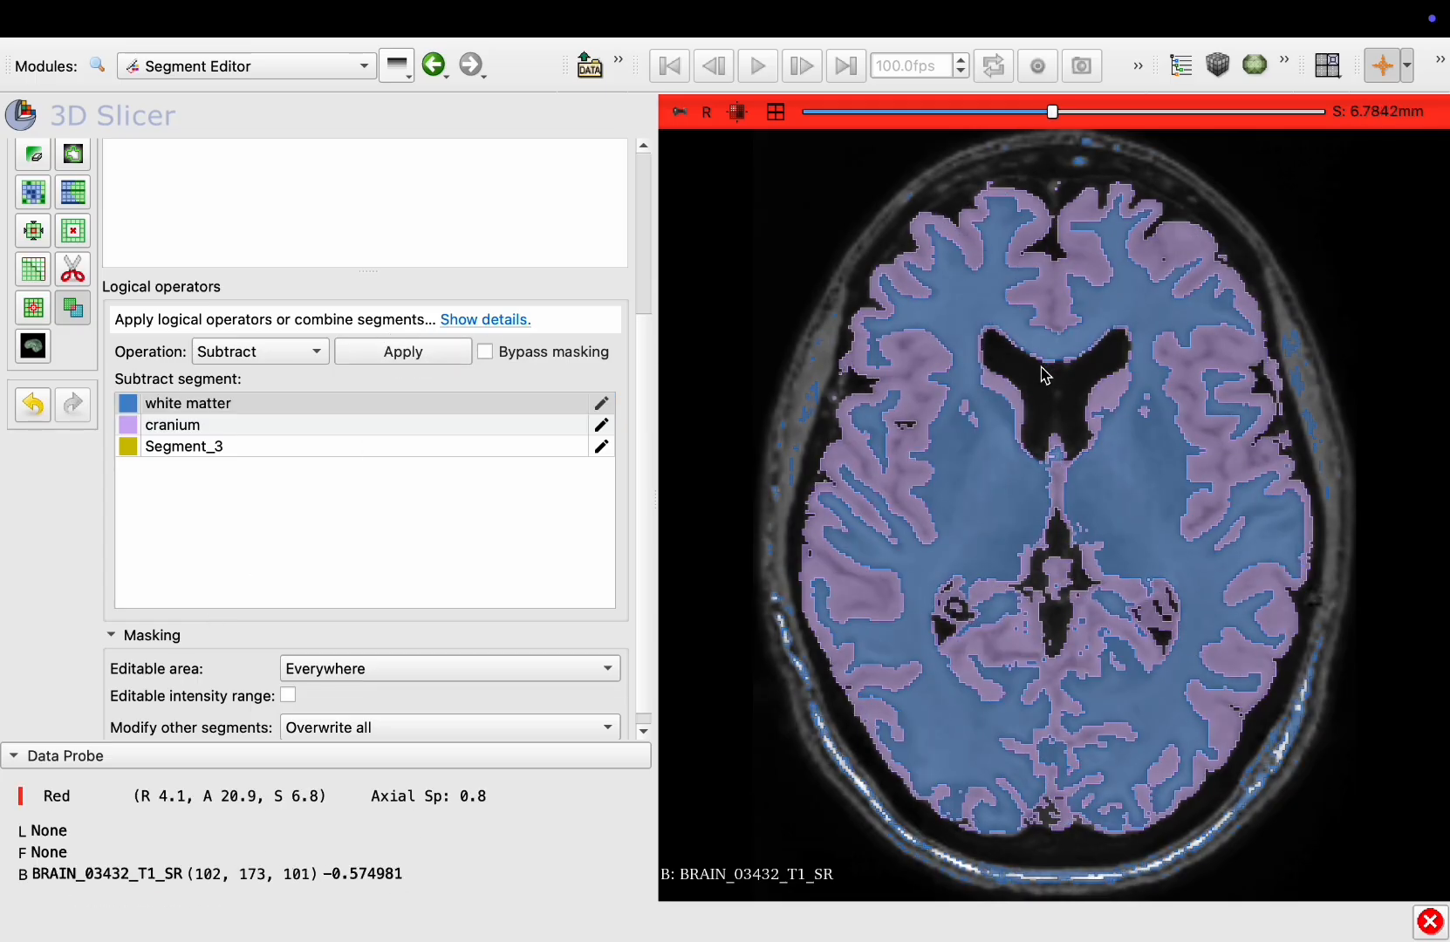
pyautogui.scroll(20, 1042, 373)
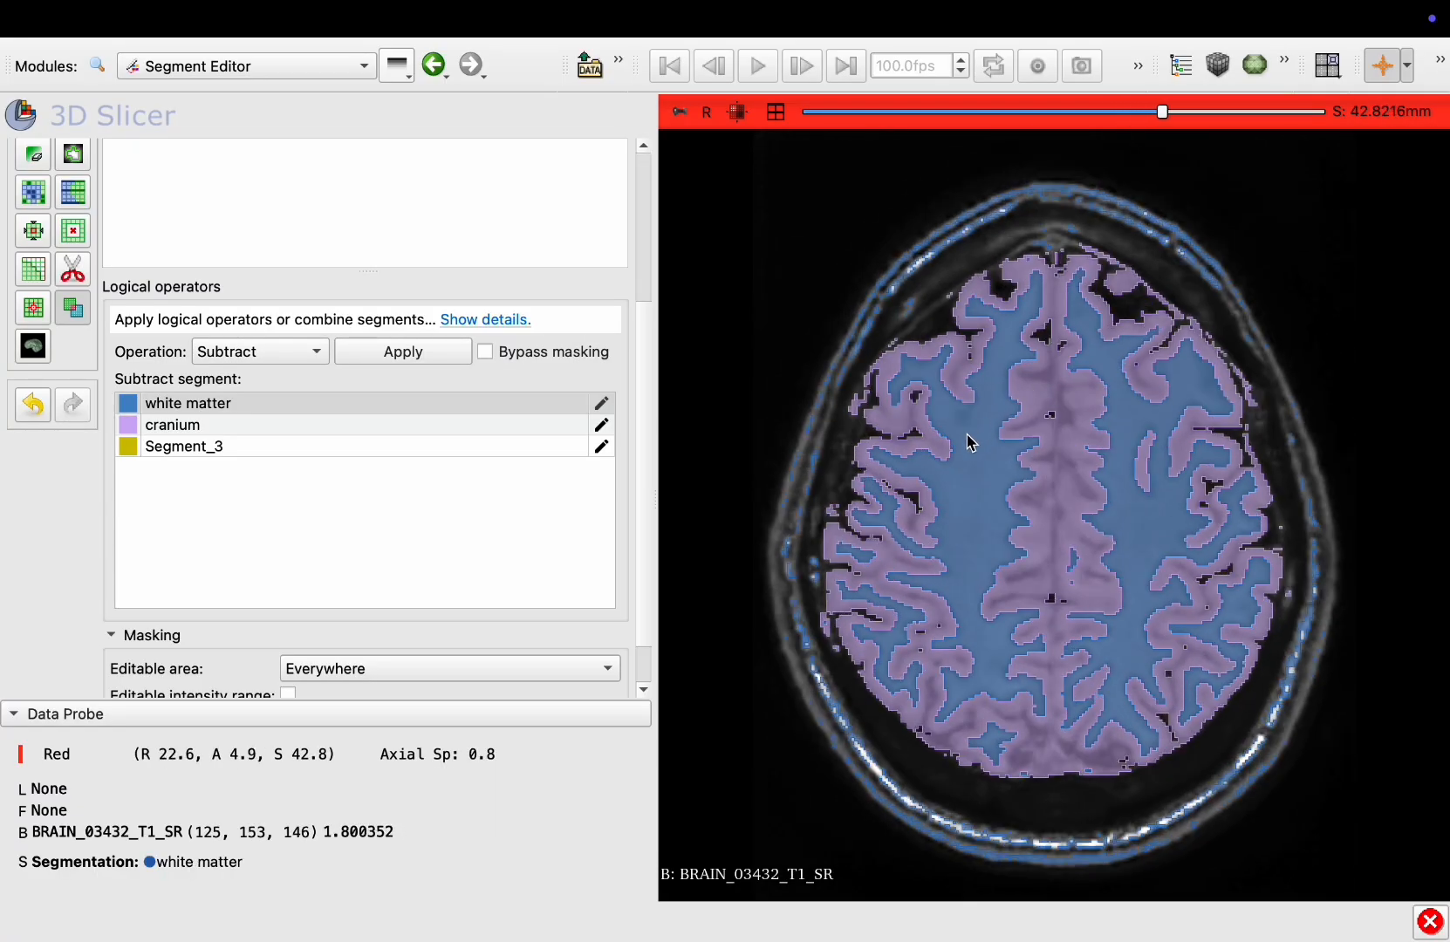
pyautogui.click(775, 111)
# Show the segmentation in 3D and rotate the 3D view
pyautogui.scroll(5, 535, 264)
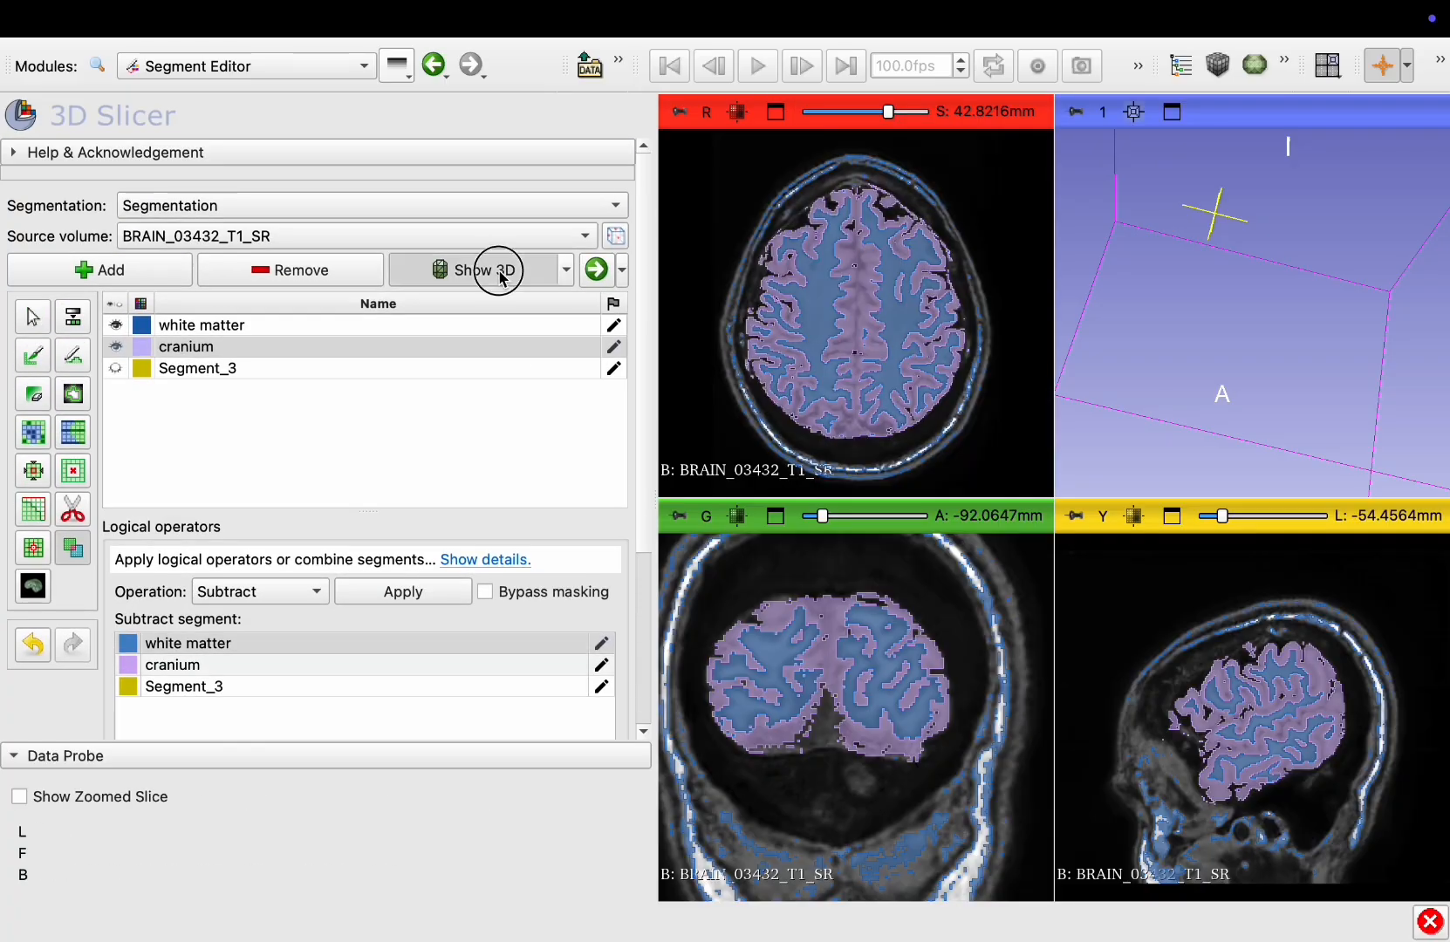
pyautogui.click(566, 270)
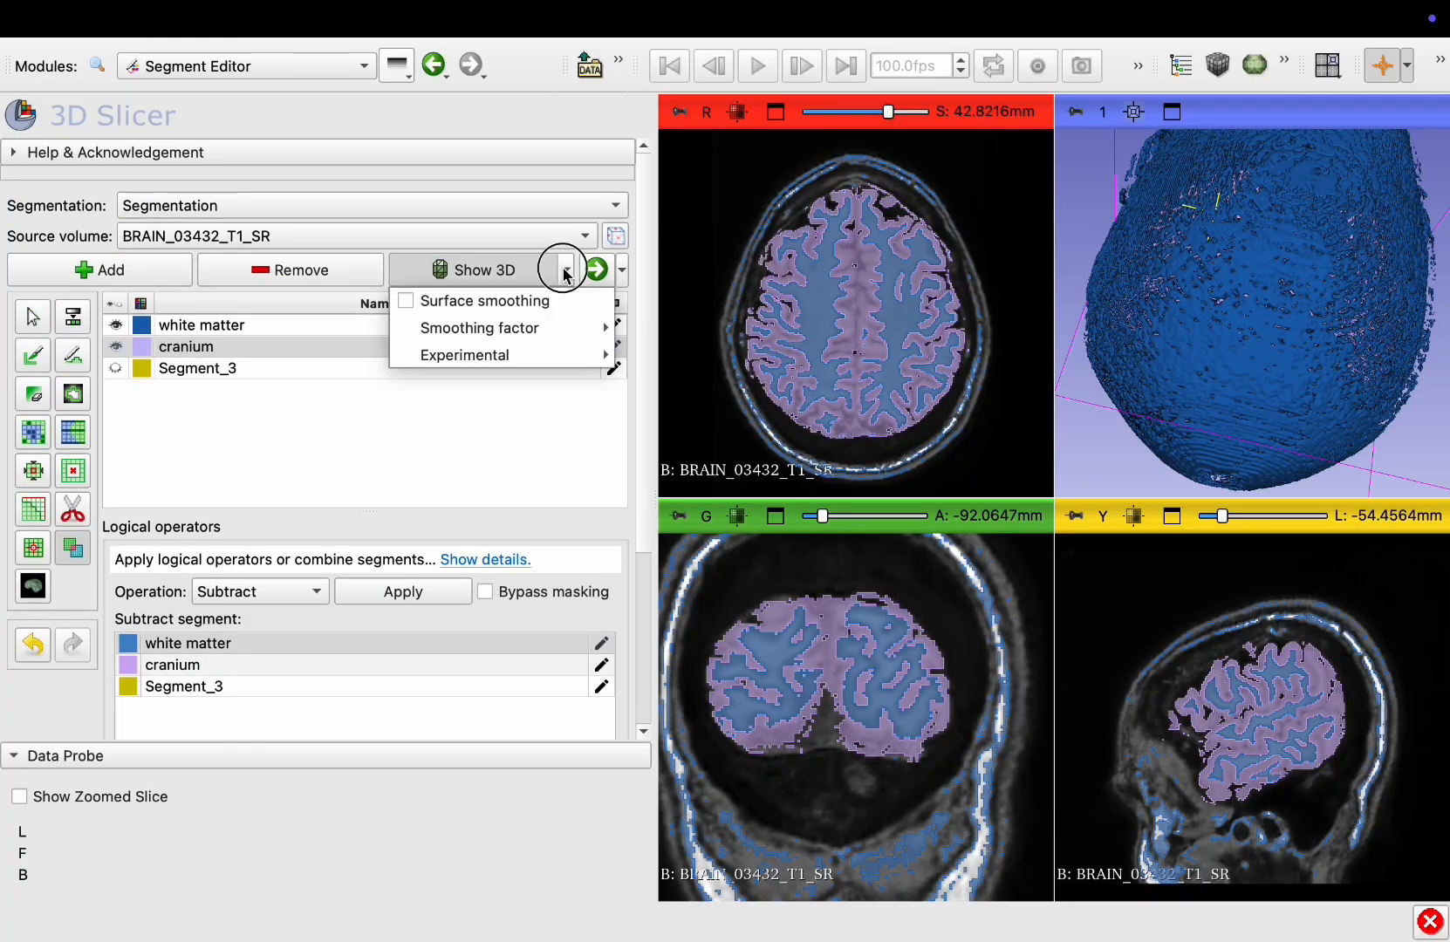
pyautogui.click(1170, 115)
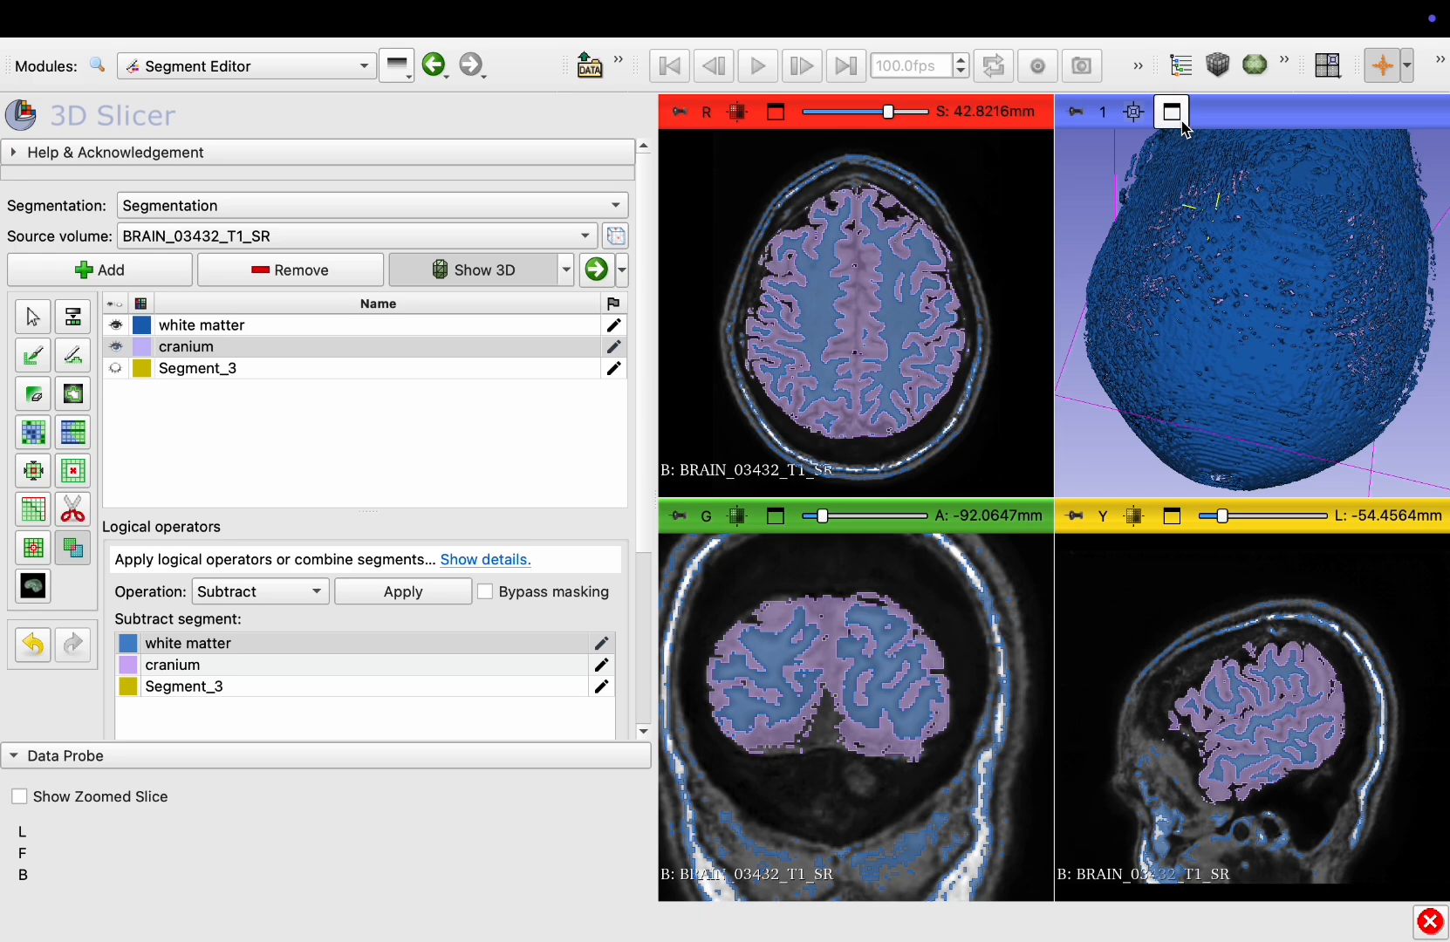
pyautogui.moveTo(1311, 352); pyautogui.dragTo(954, 307)
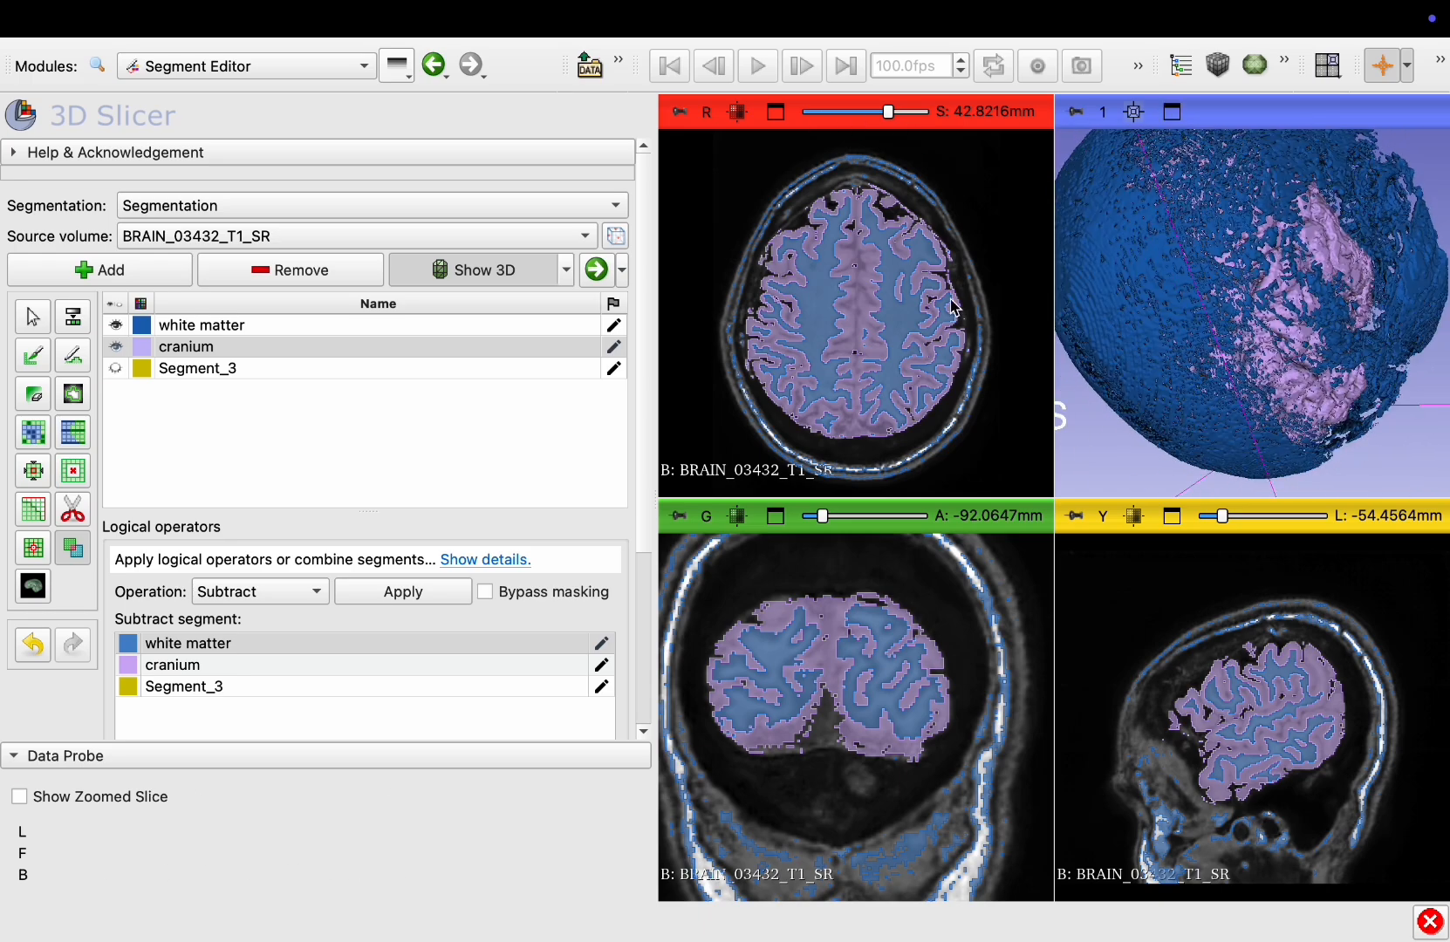
# Hide the white matter segment, rotate the 3D view to inspect the cranium surface, then show it again
pyautogui.click(114, 327)
pyautogui.moveTo(1182, 312); pyautogui.dragTo(999, 404)
pyautogui.moveTo(1318, 347); pyautogui.dragTo(927, 384)
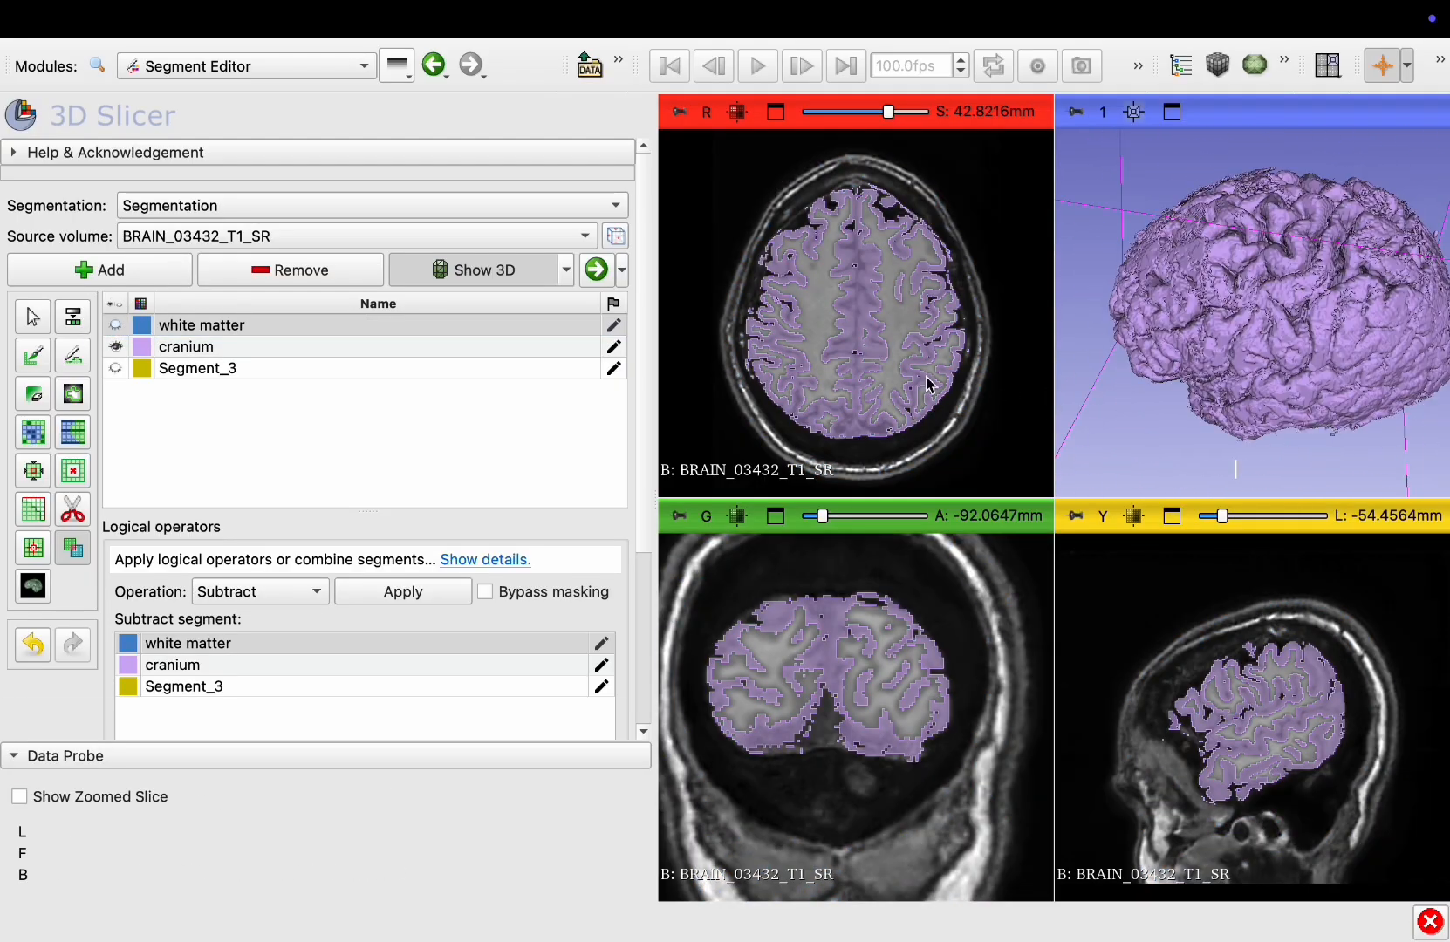
pyautogui.click(115, 327)
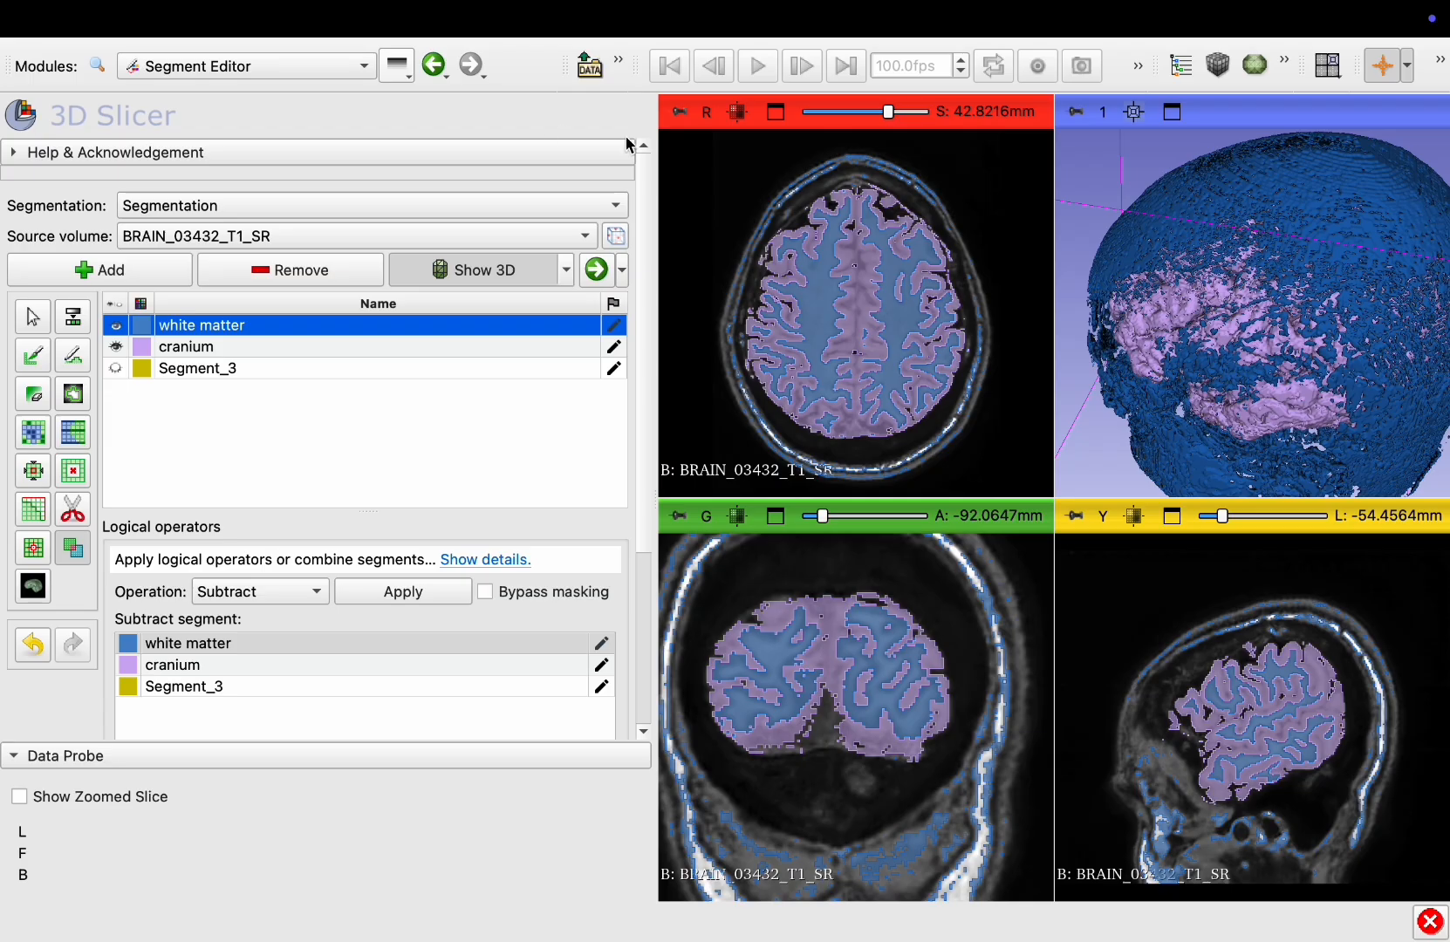
# Make Segment_3 visible and compare the segments in the maximized axial view and the four-view layout
pyautogui.click(774, 111)
pyautogui.click(115, 369)
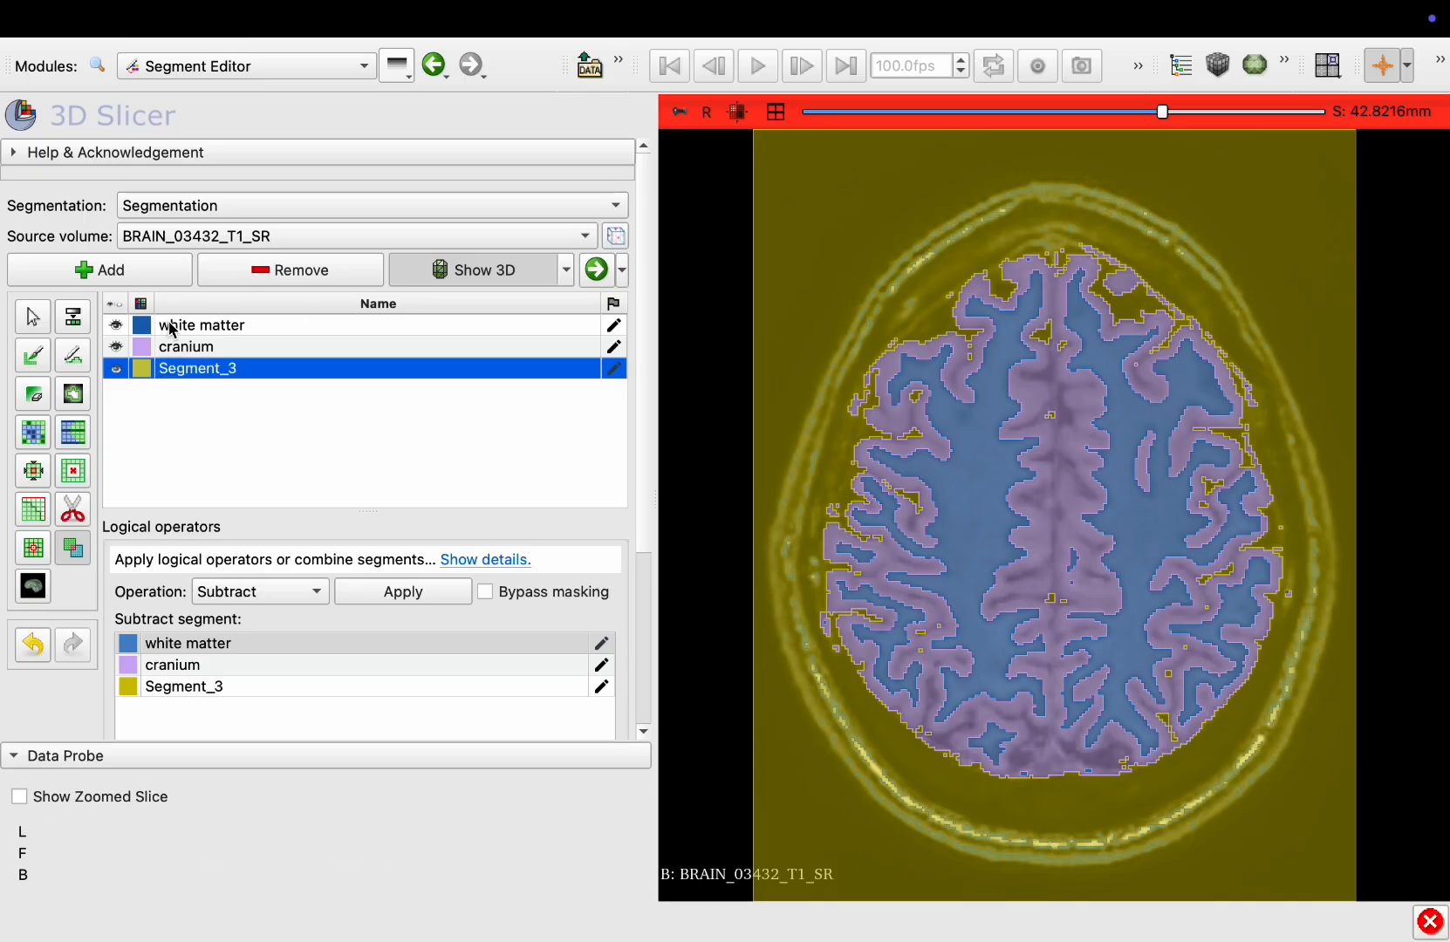
pyautogui.click(115, 326)
pyautogui.click(116, 328)
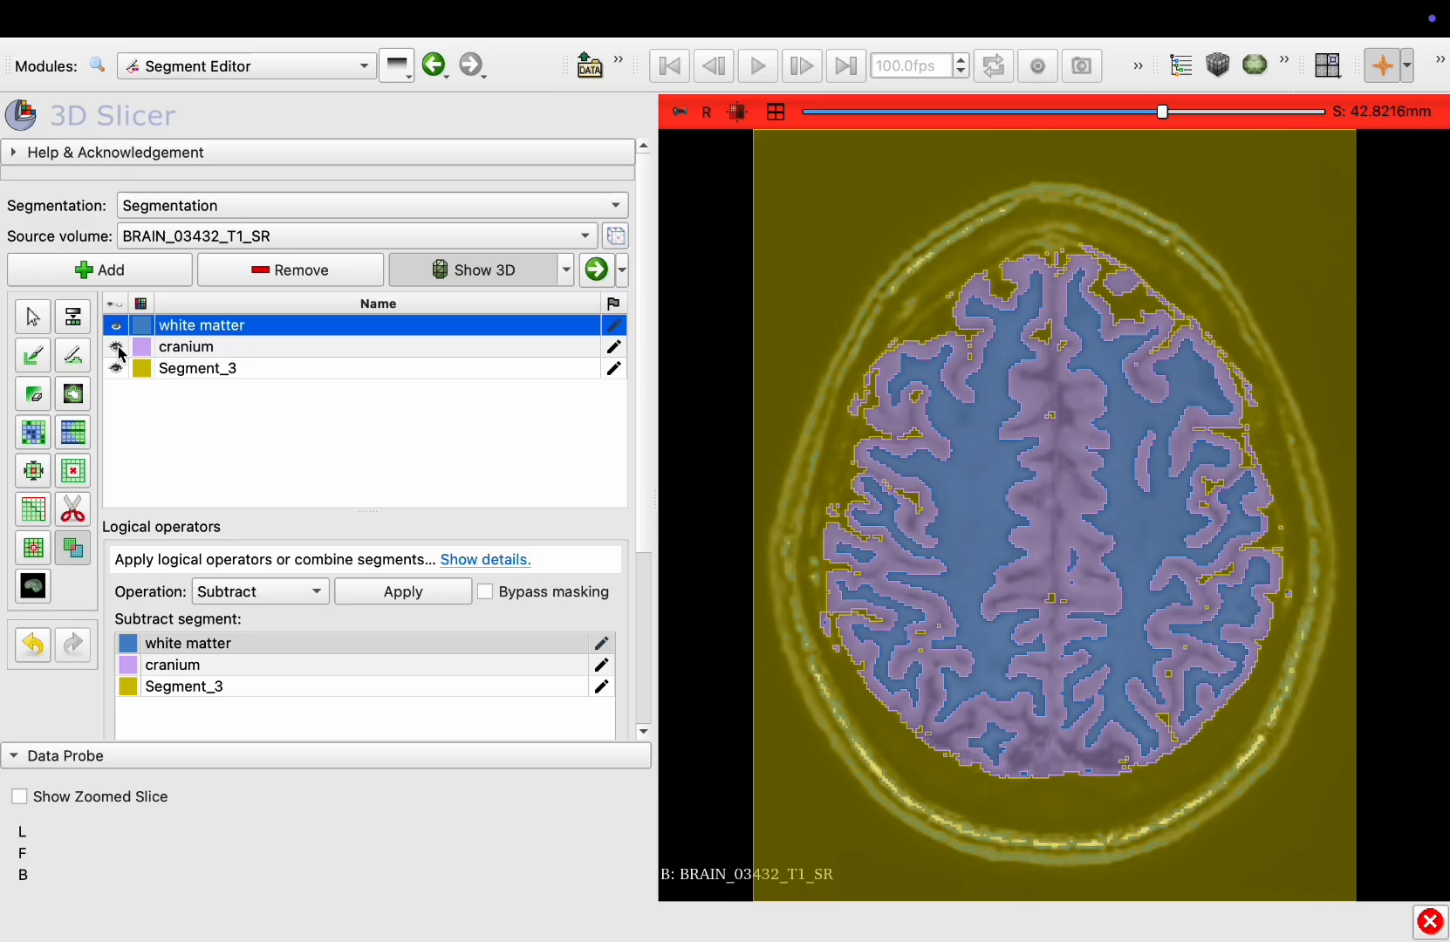
pyautogui.click(775, 112)
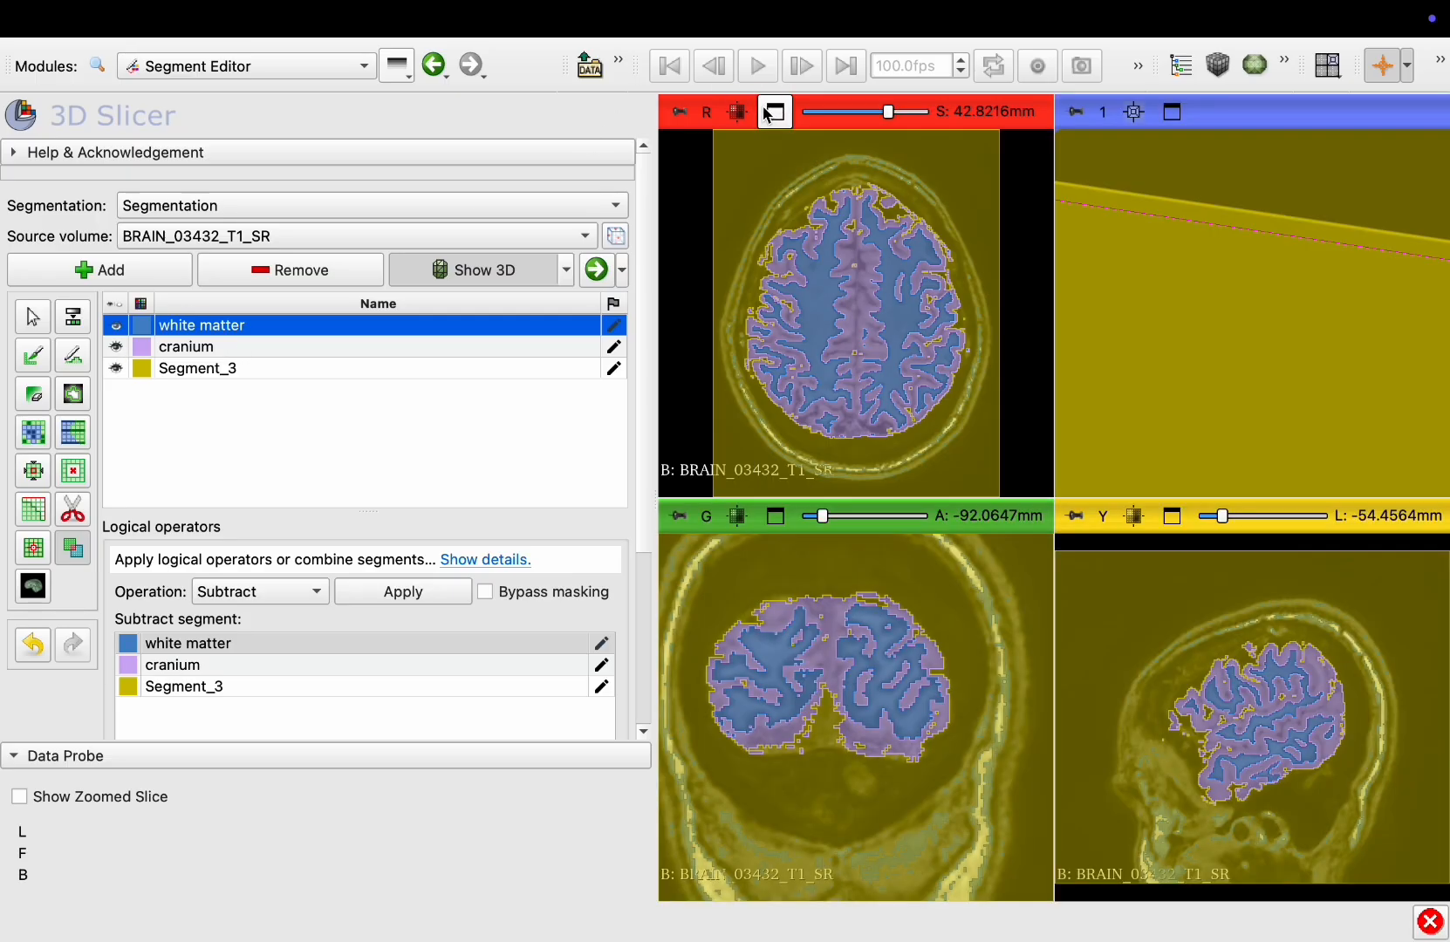
pyautogui.click(117, 368)
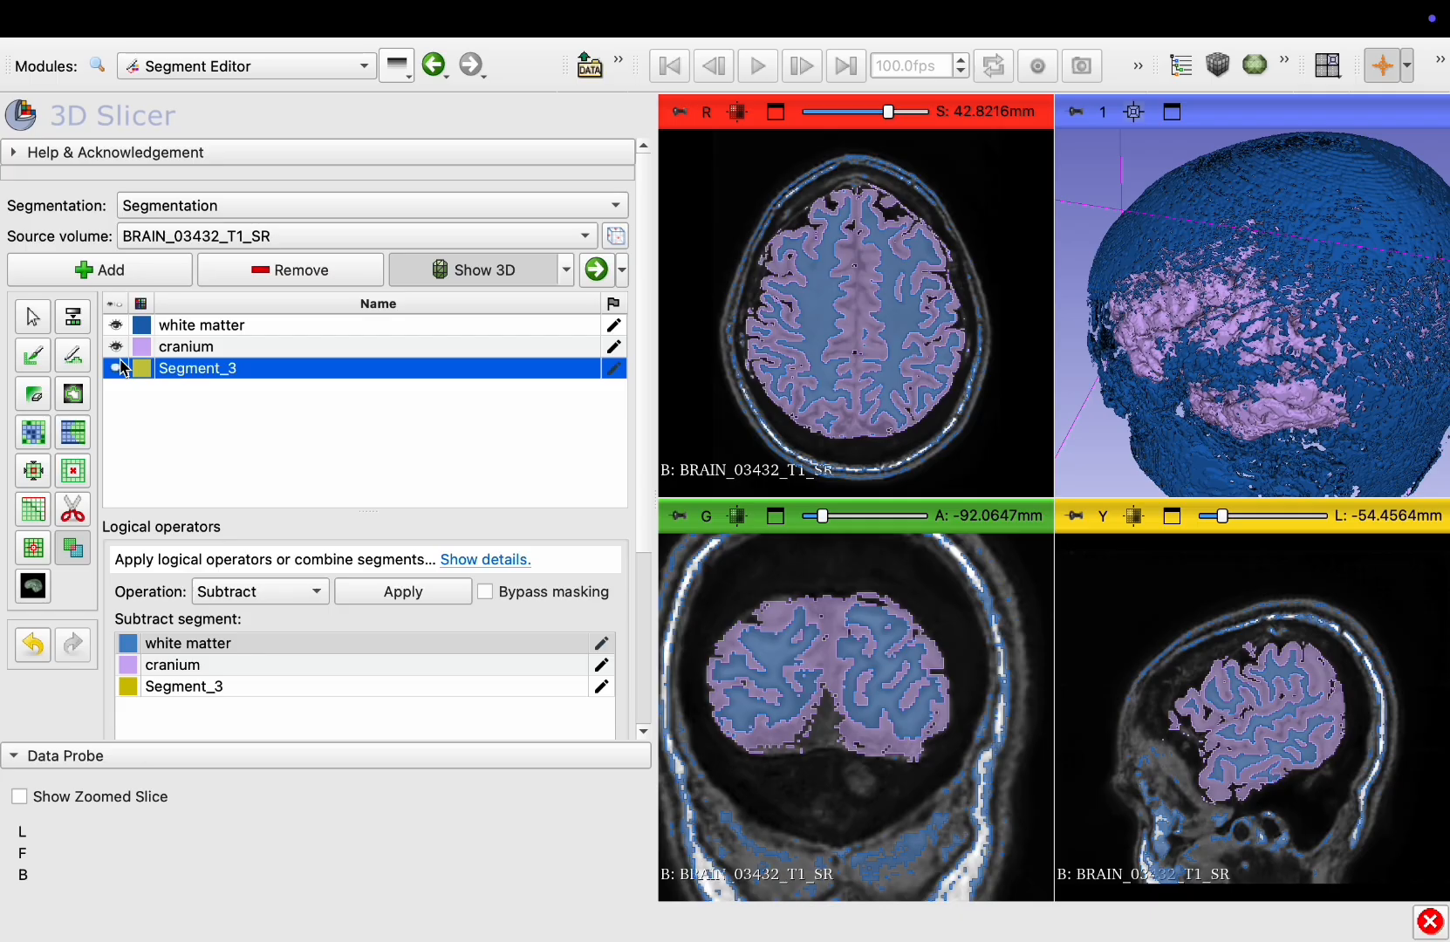
pyautogui.click(118, 367)
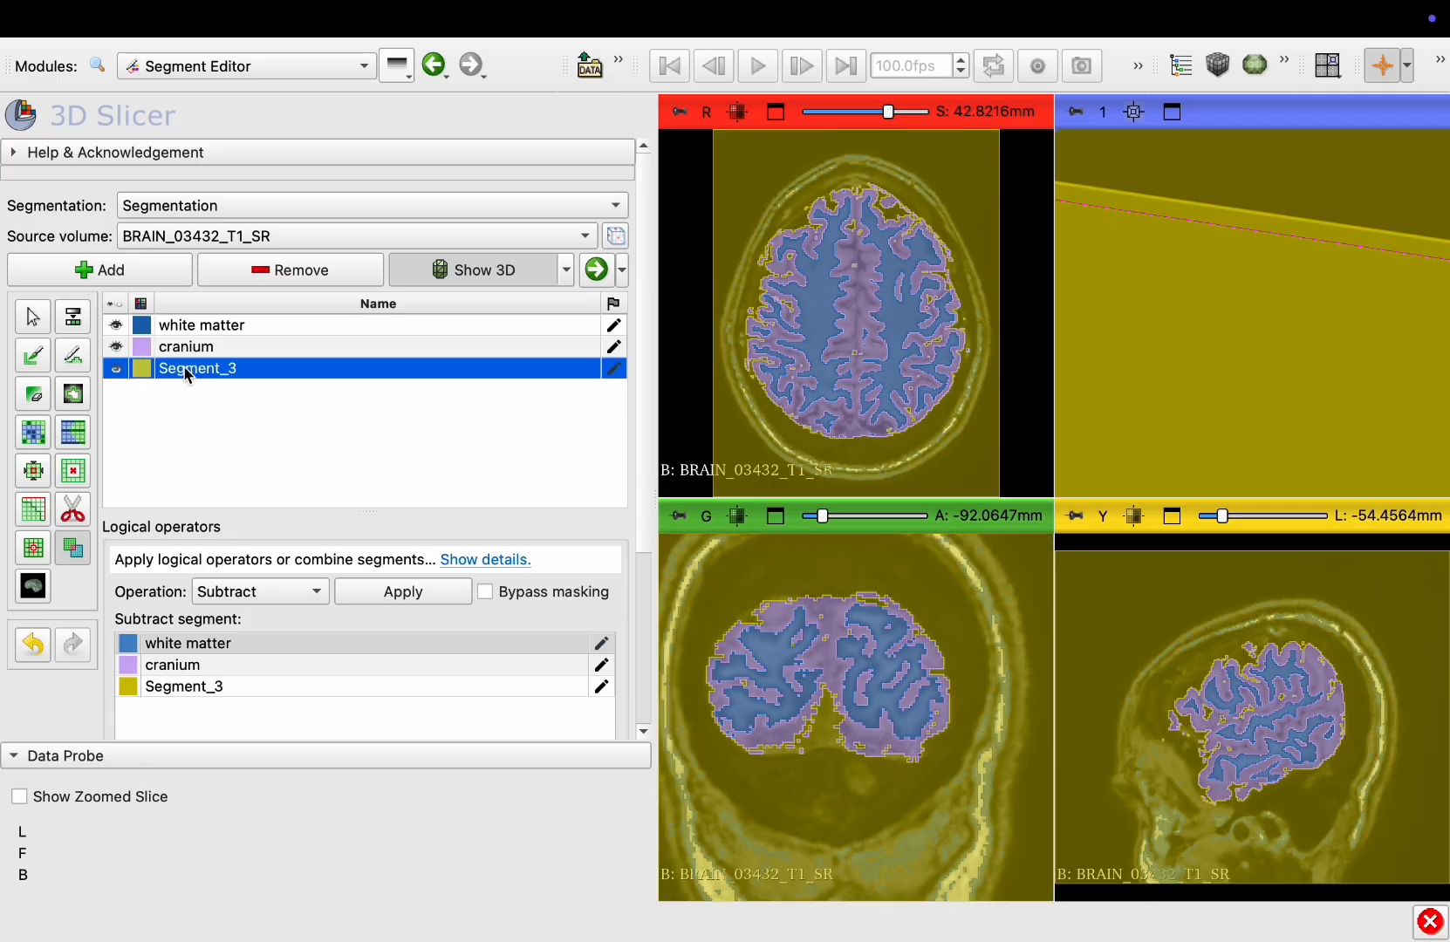
# Subtract Segment_3 from the white matter segment using the Subtract logical operator
pyautogui.scroll(-1, 194, 375)
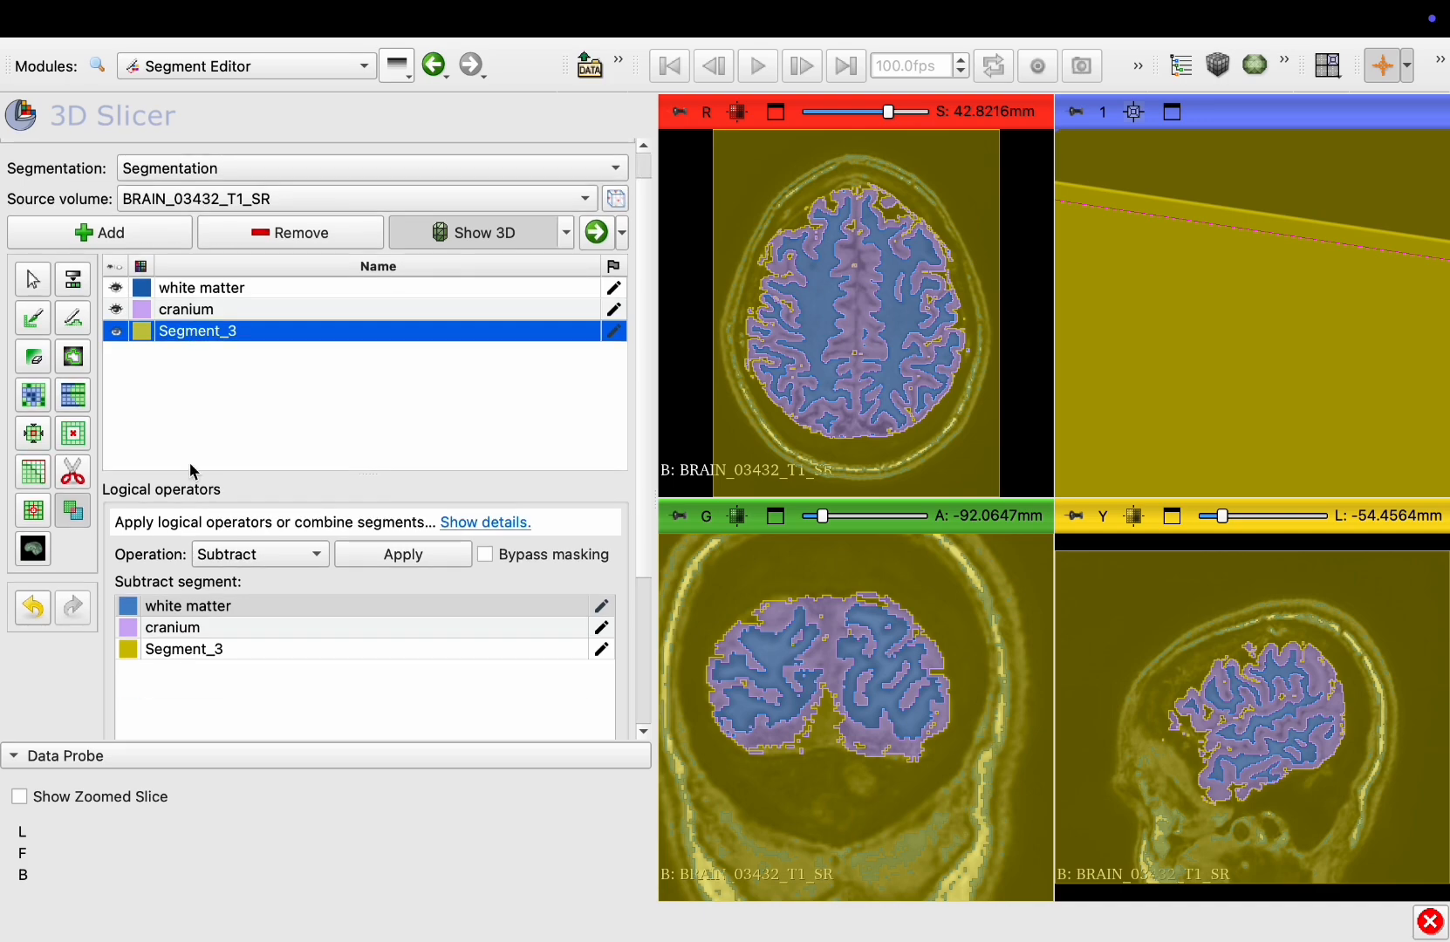
pyautogui.click(187, 292)
pyautogui.click(173, 654)
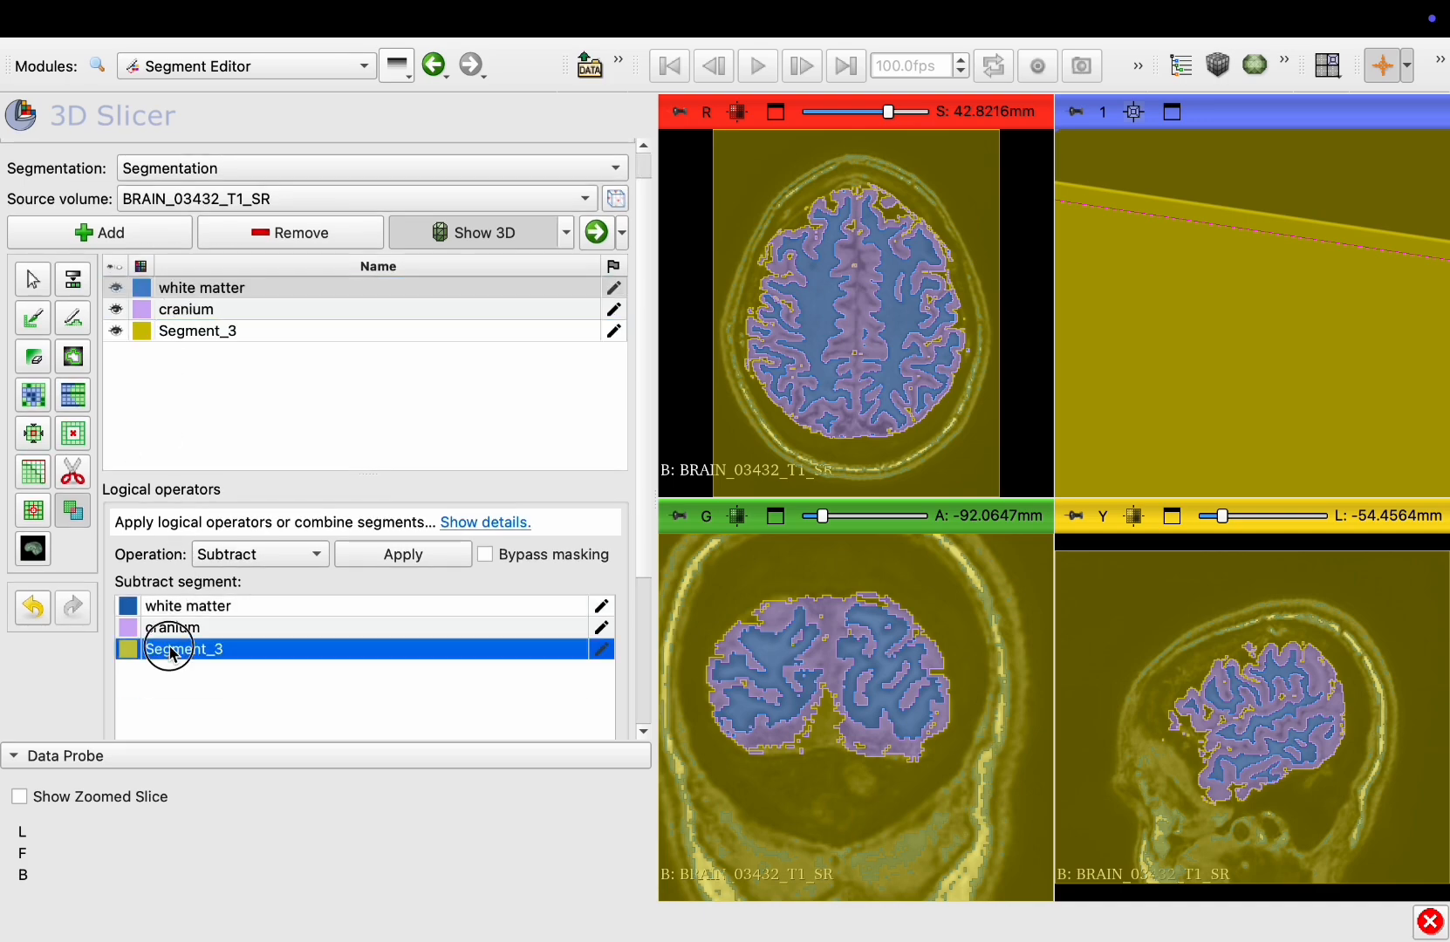
pyautogui.scroll(-5, 322, 553)
pyautogui.scroll(-1, 323, 561)
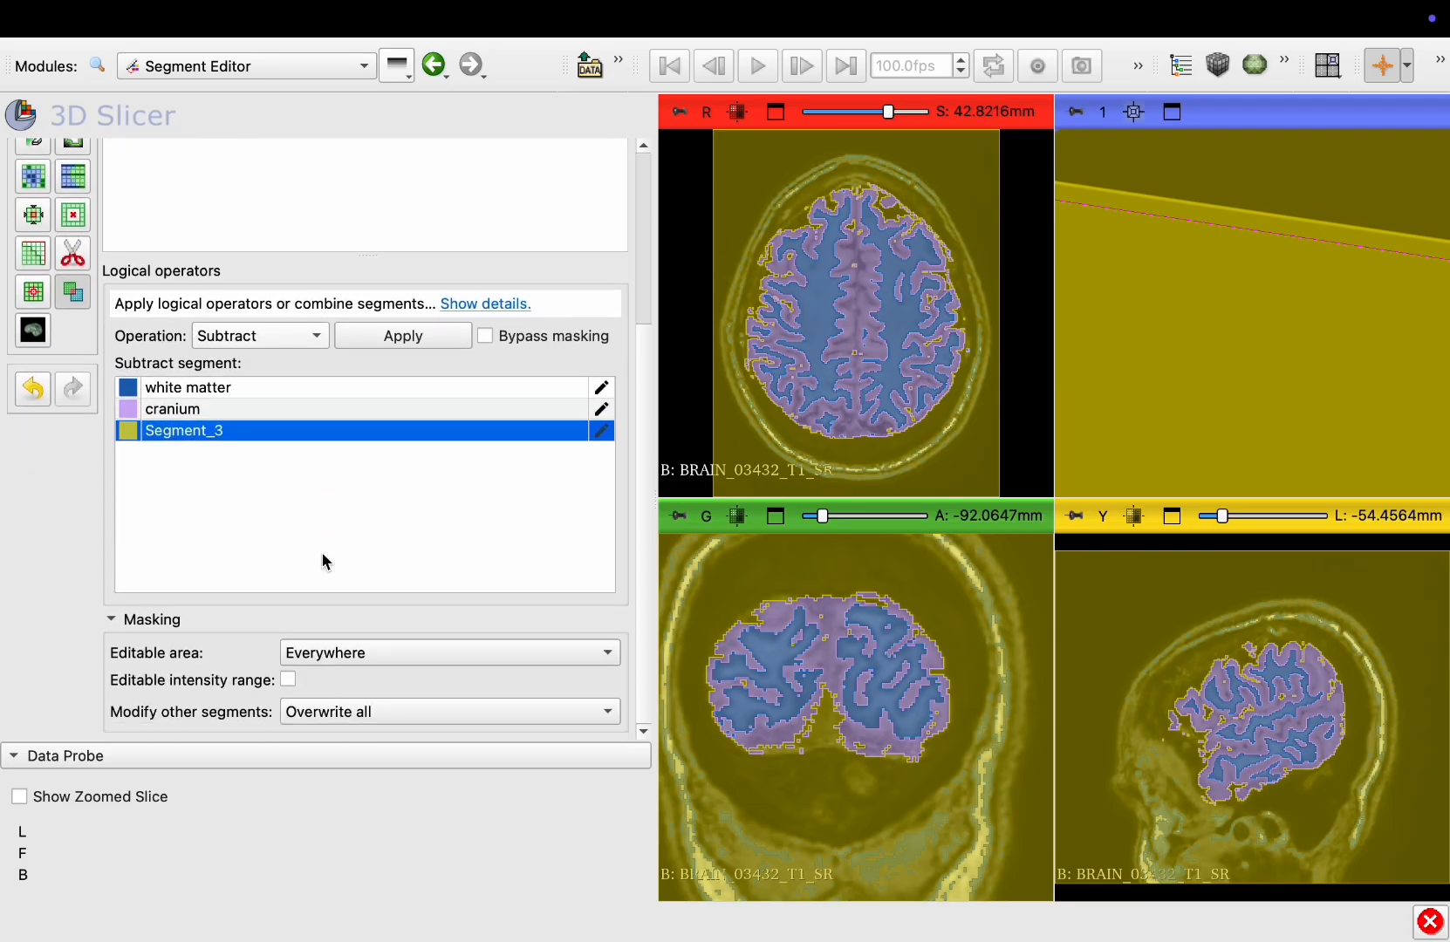
pyautogui.click(384, 338)
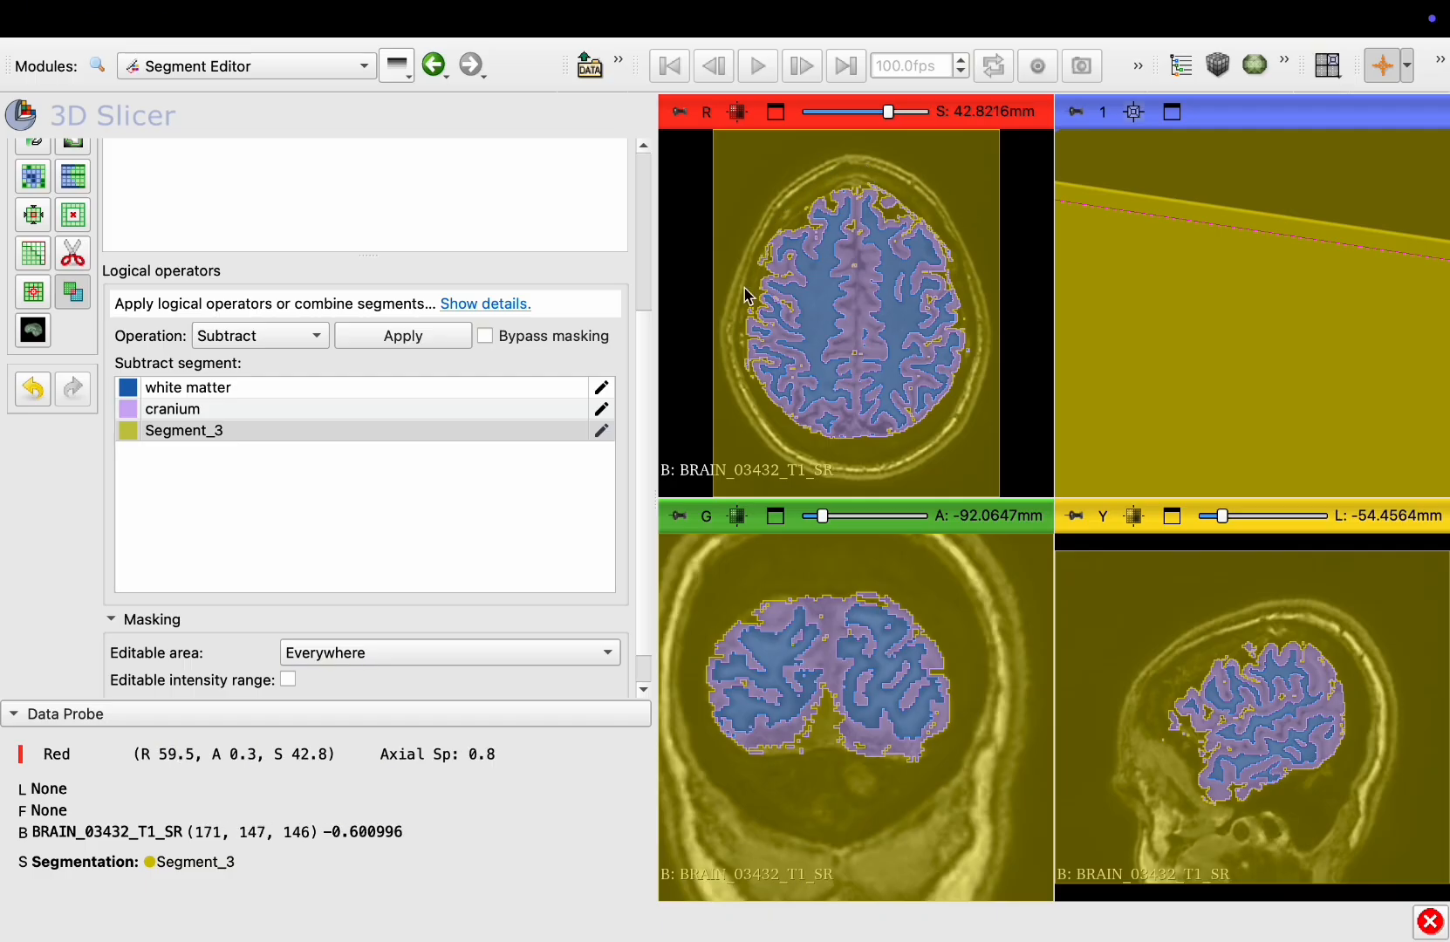
# Hide Segment_3 and maximize the 3D view to inspect the remaining segments
pyautogui.scroll(5, 141, 220)
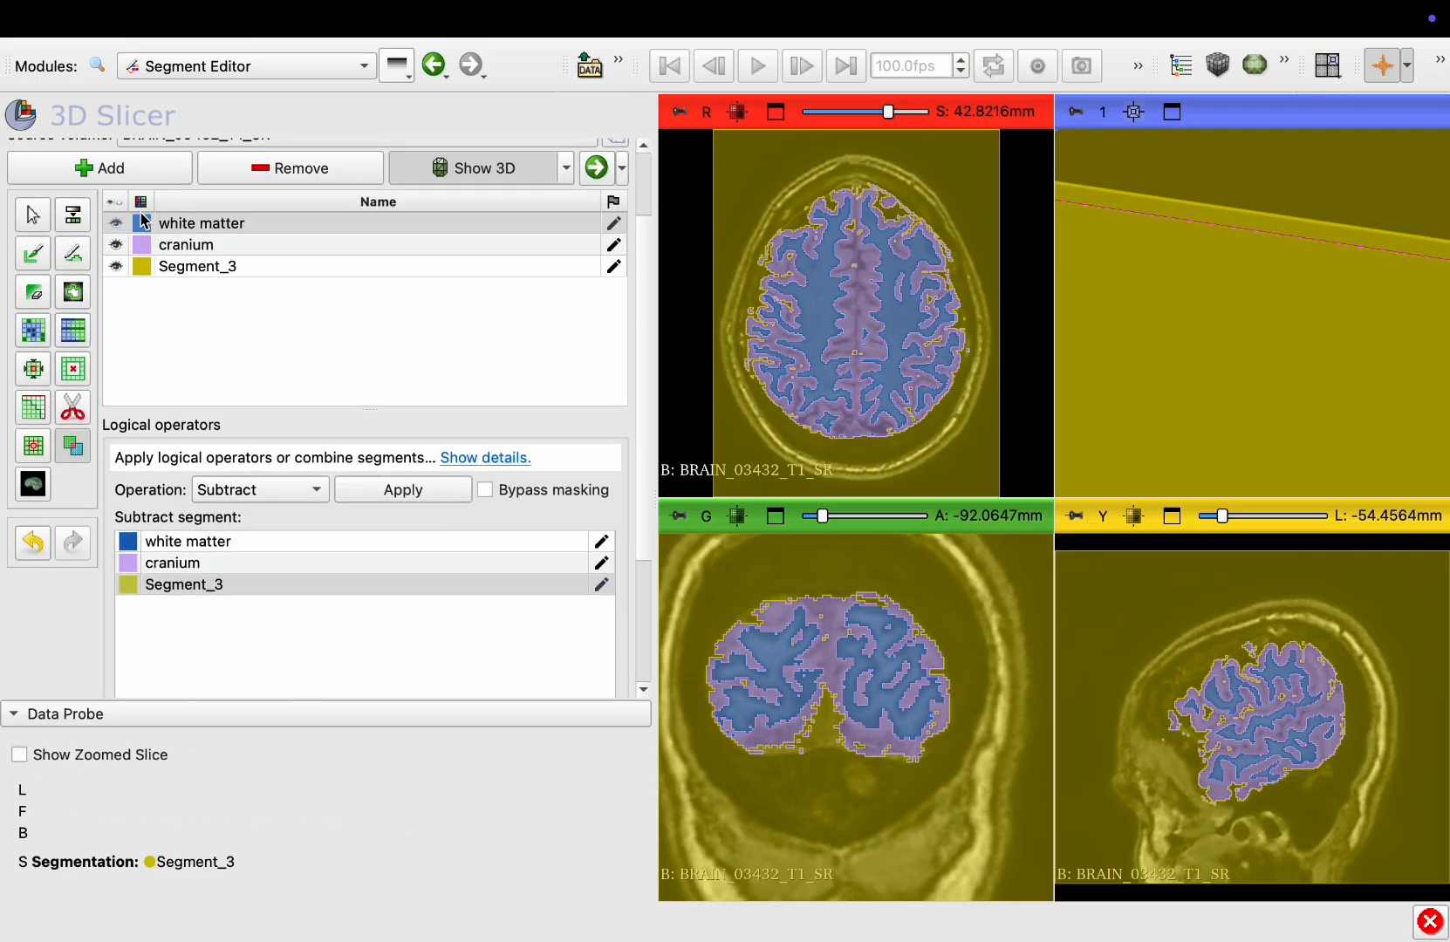
pyautogui.click(116, 267)
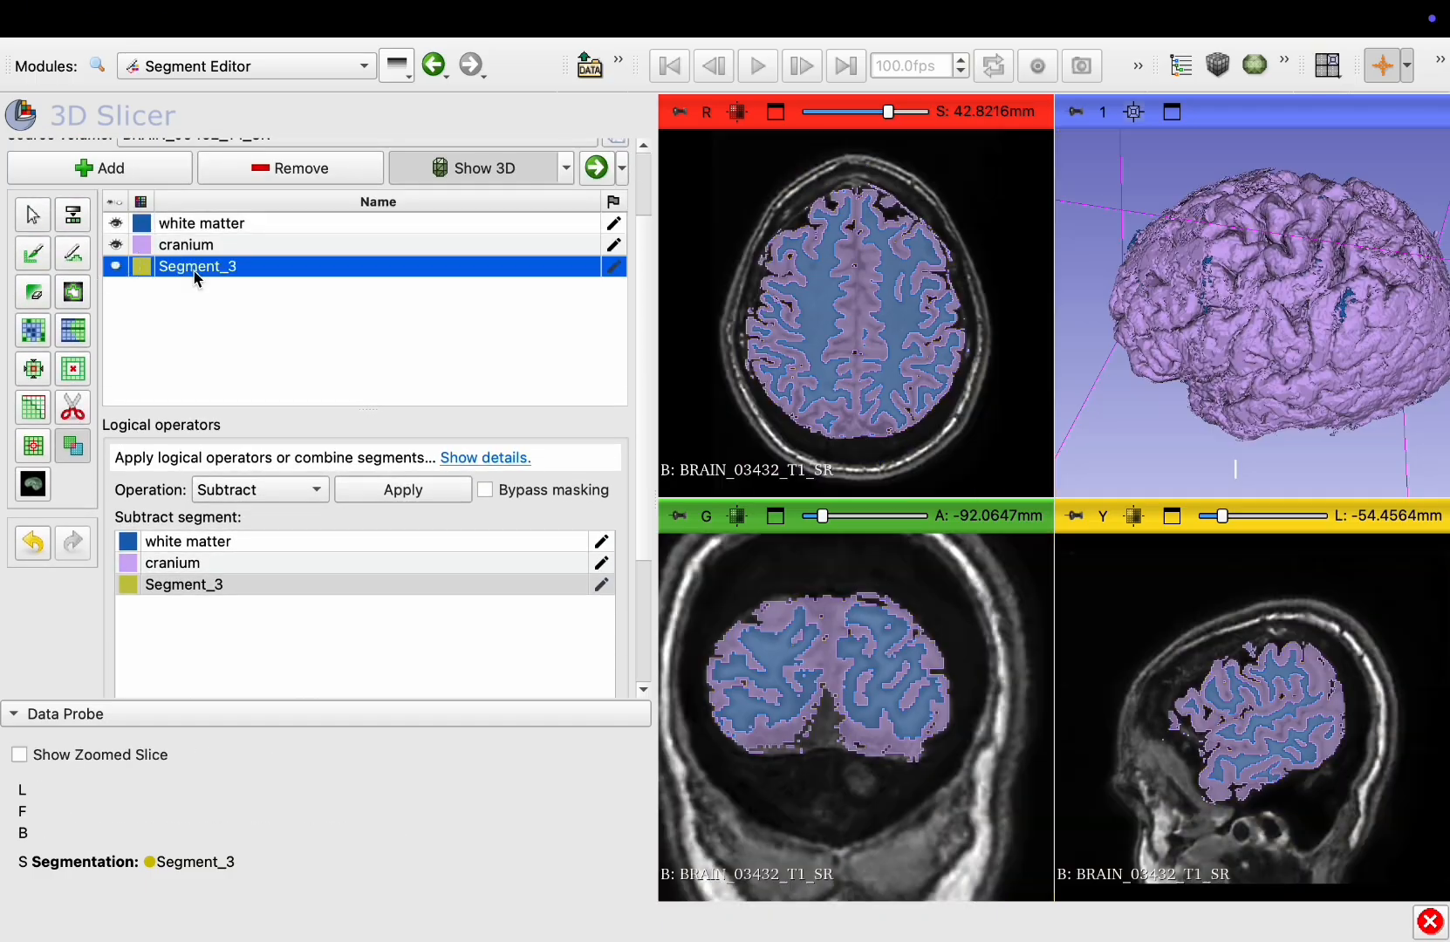
pyautogui.click(1171, 112)
pyautogui.moveTo(1225, 354); pyautogui.dragTo(1217, 420)
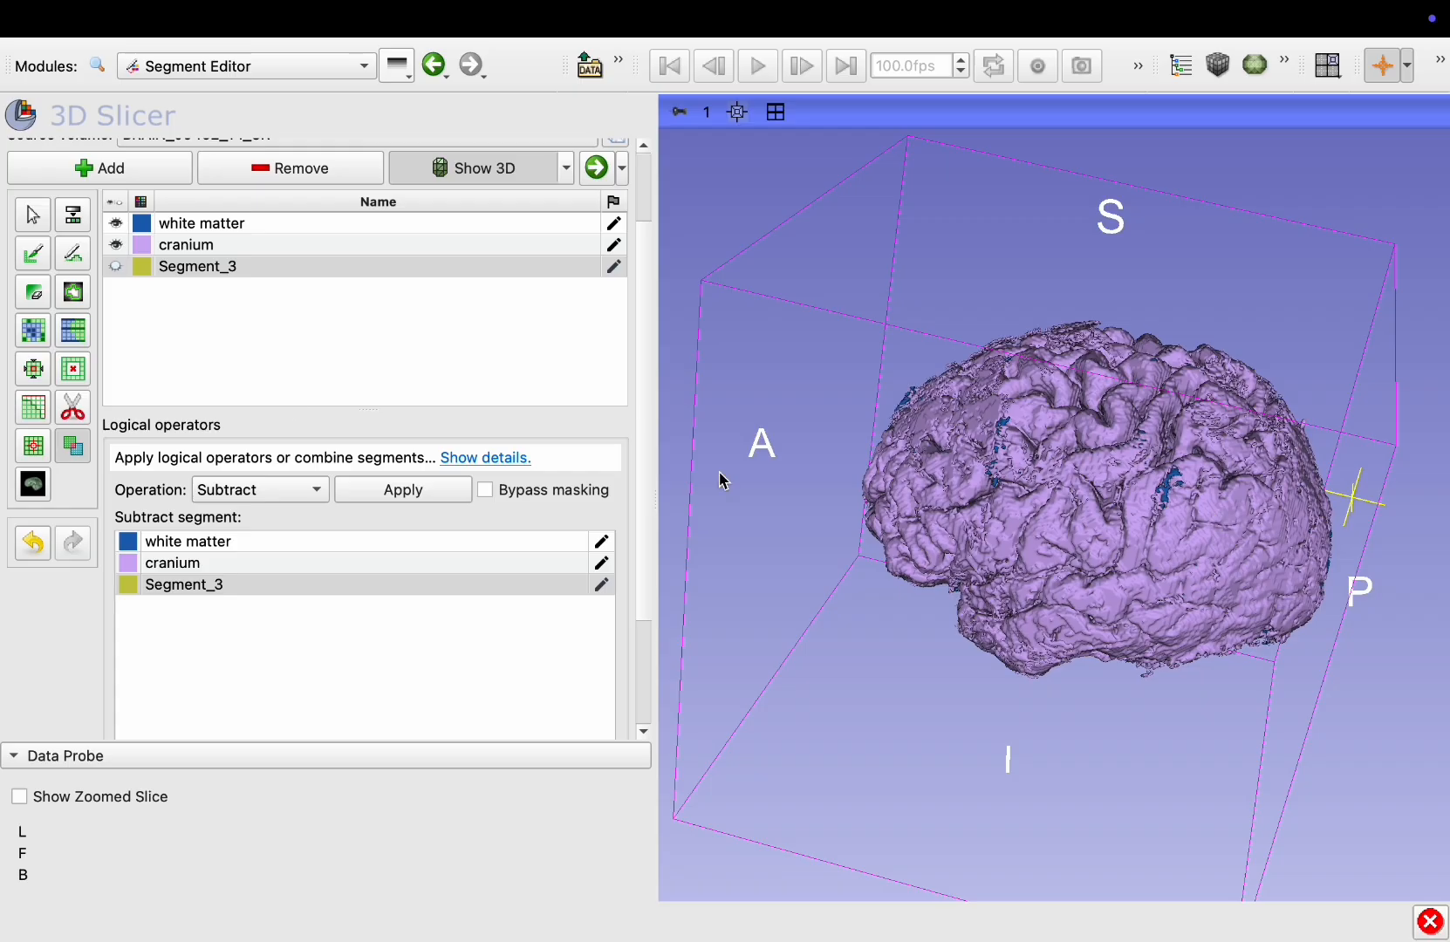
# Rename the cranium segment as cortex
pyautogui.doubleClick(179, 245)
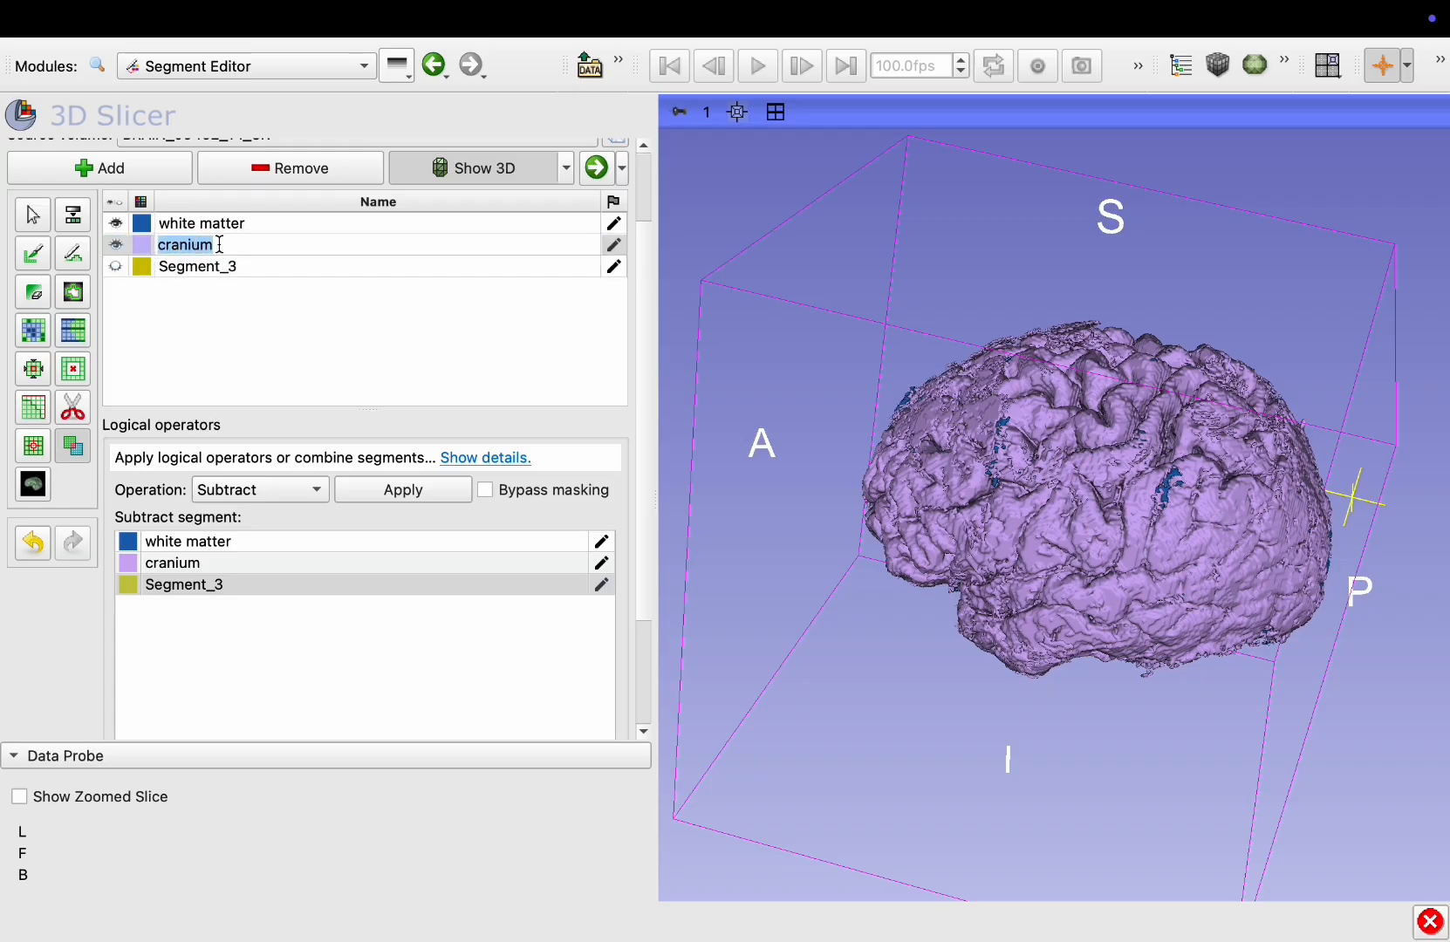
pyautogui.write('cortex')
pyautogui.press('Return')
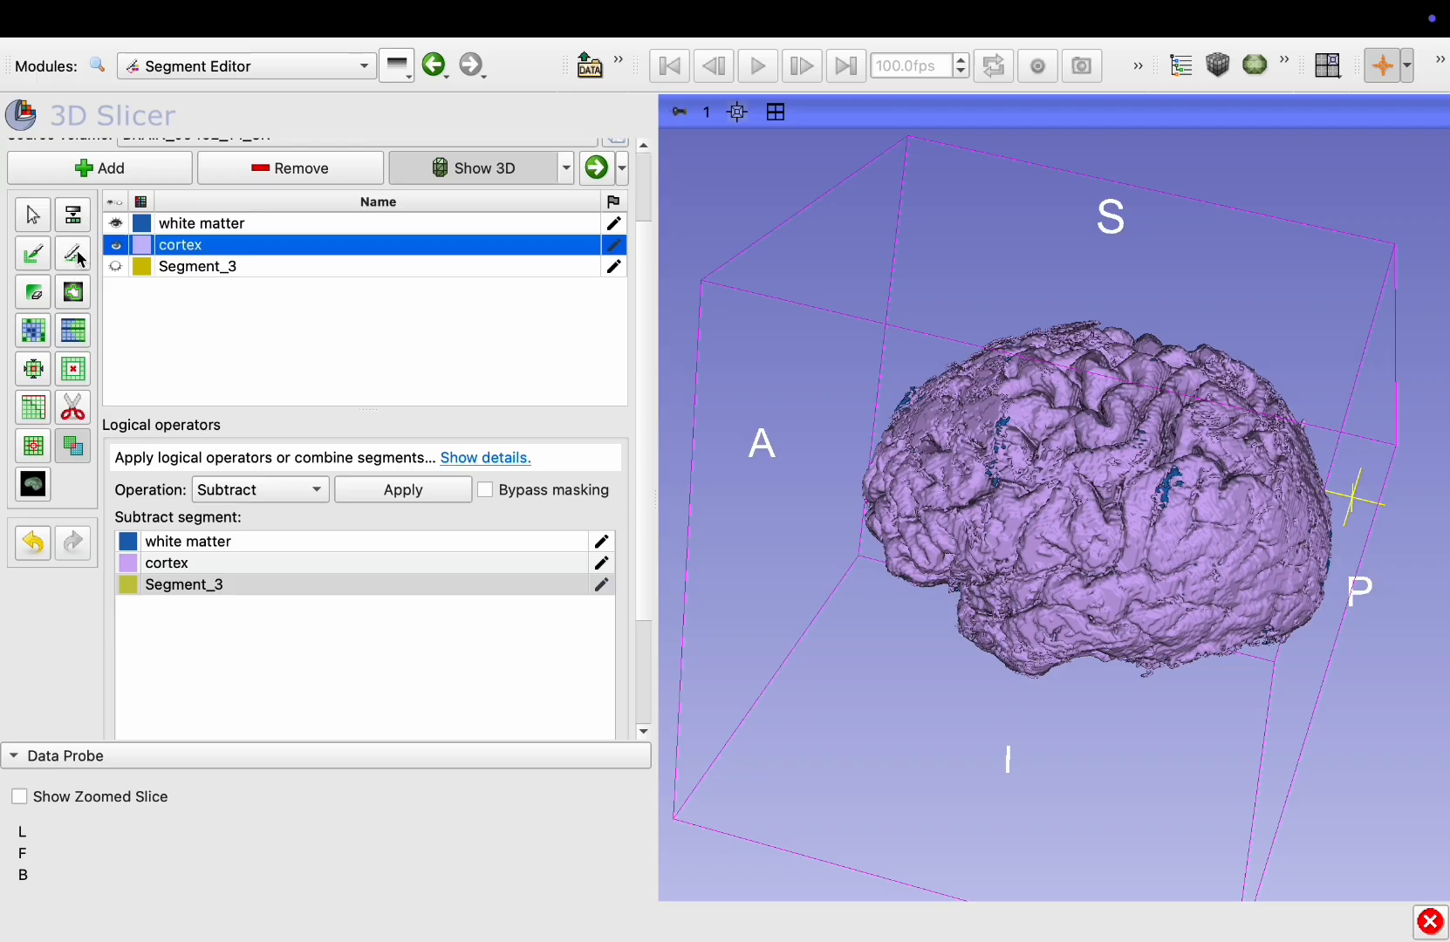
# Hide the cortex segment and rotate the 3D view to inspect the white matter surface
pyautogui.click(115, 245)
pyautogui.moveTo(1029, 615); pyautogui.dragTo(1090, 641)
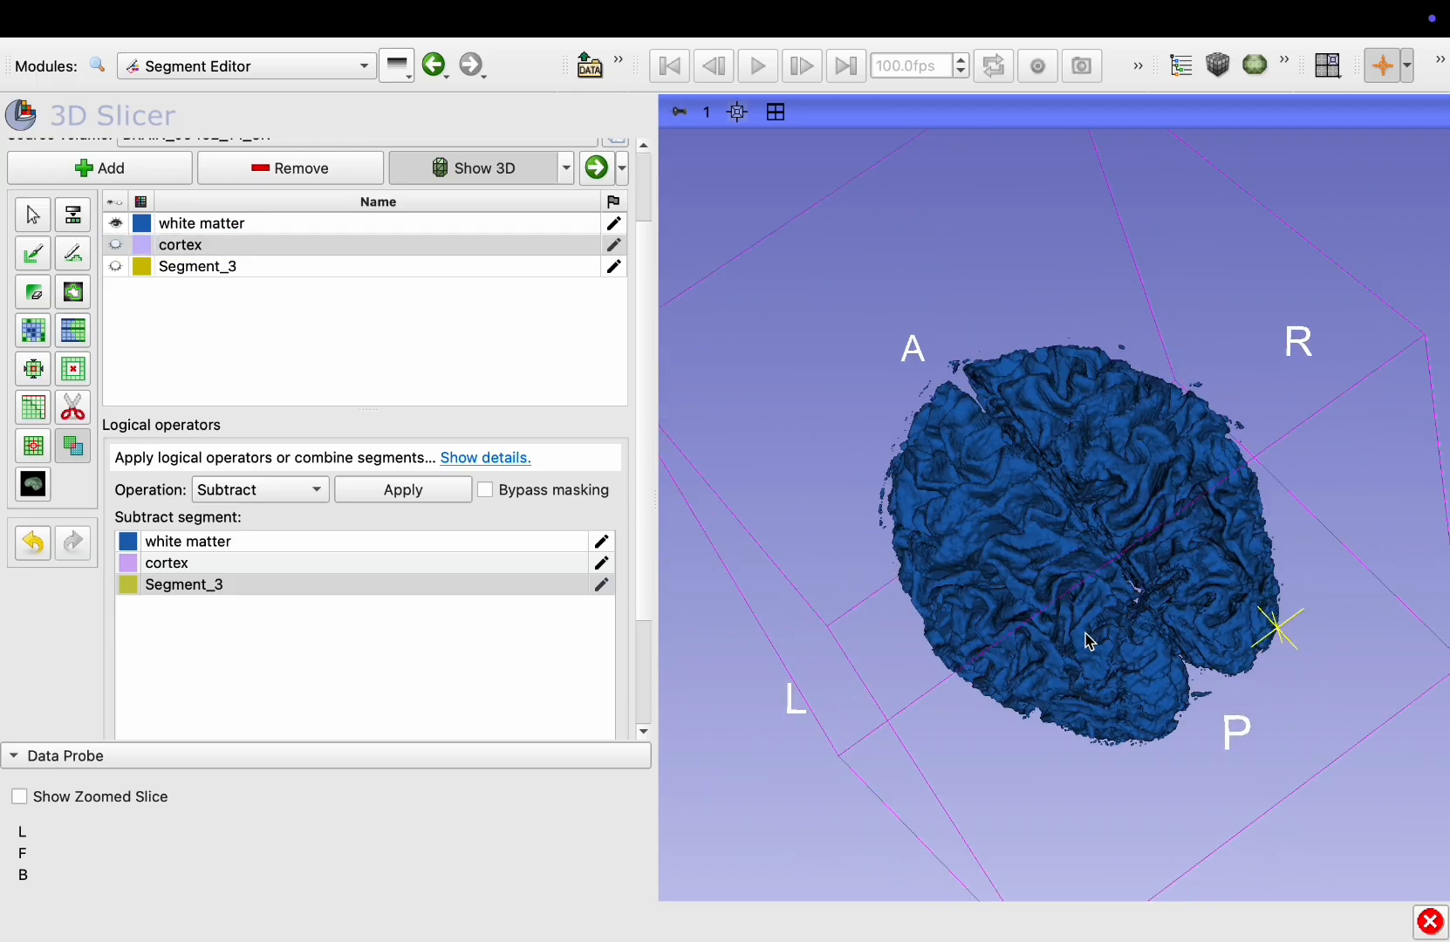
pyautogui.moveTo(1196, 497); pyautogui.dragTo(1191, 340)
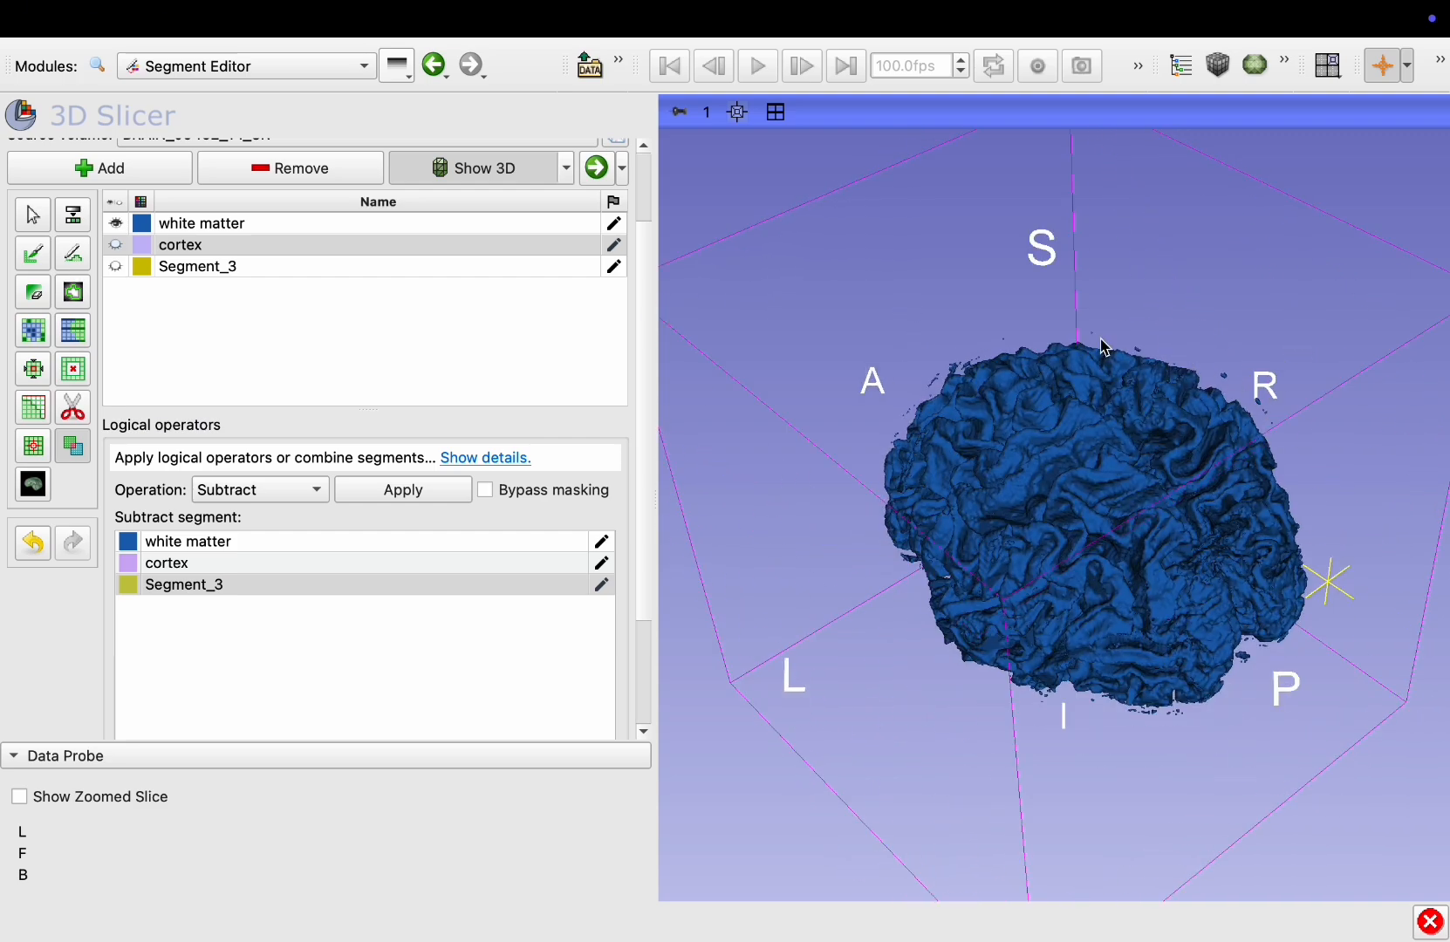
# Apply Islands to the white matter segment with Keep largest island and a minimum size of 500 voxels
pyautogui.click(191, 224)
pyautogui.click(36, 461)
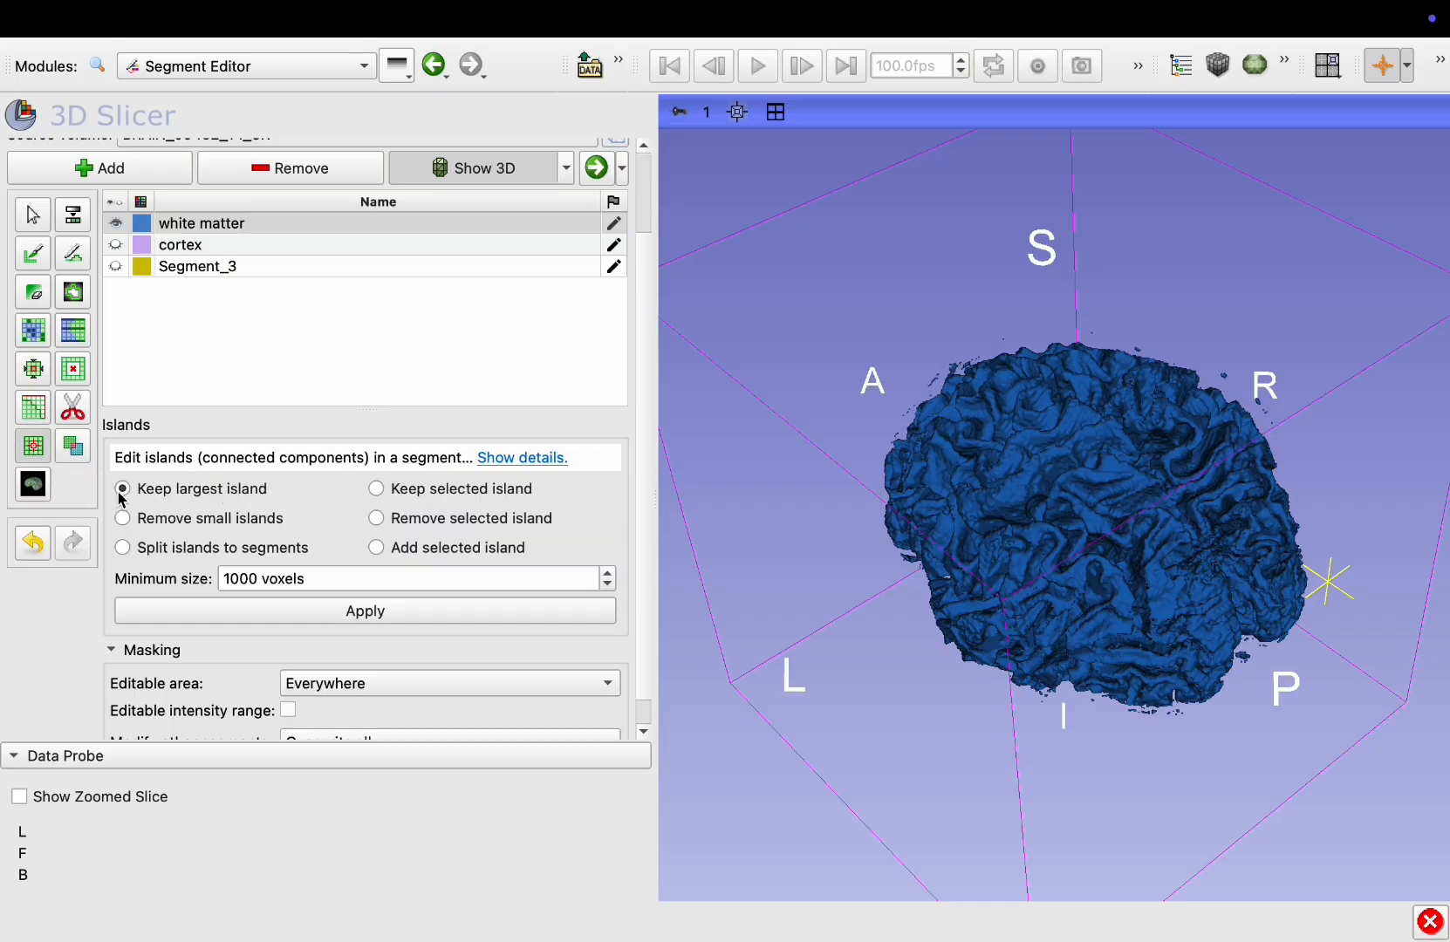
pyautogui.moveTo(261, 576); pyautogui.dragTo(198, 580)
pyautogui.doubleClick(238, 577)
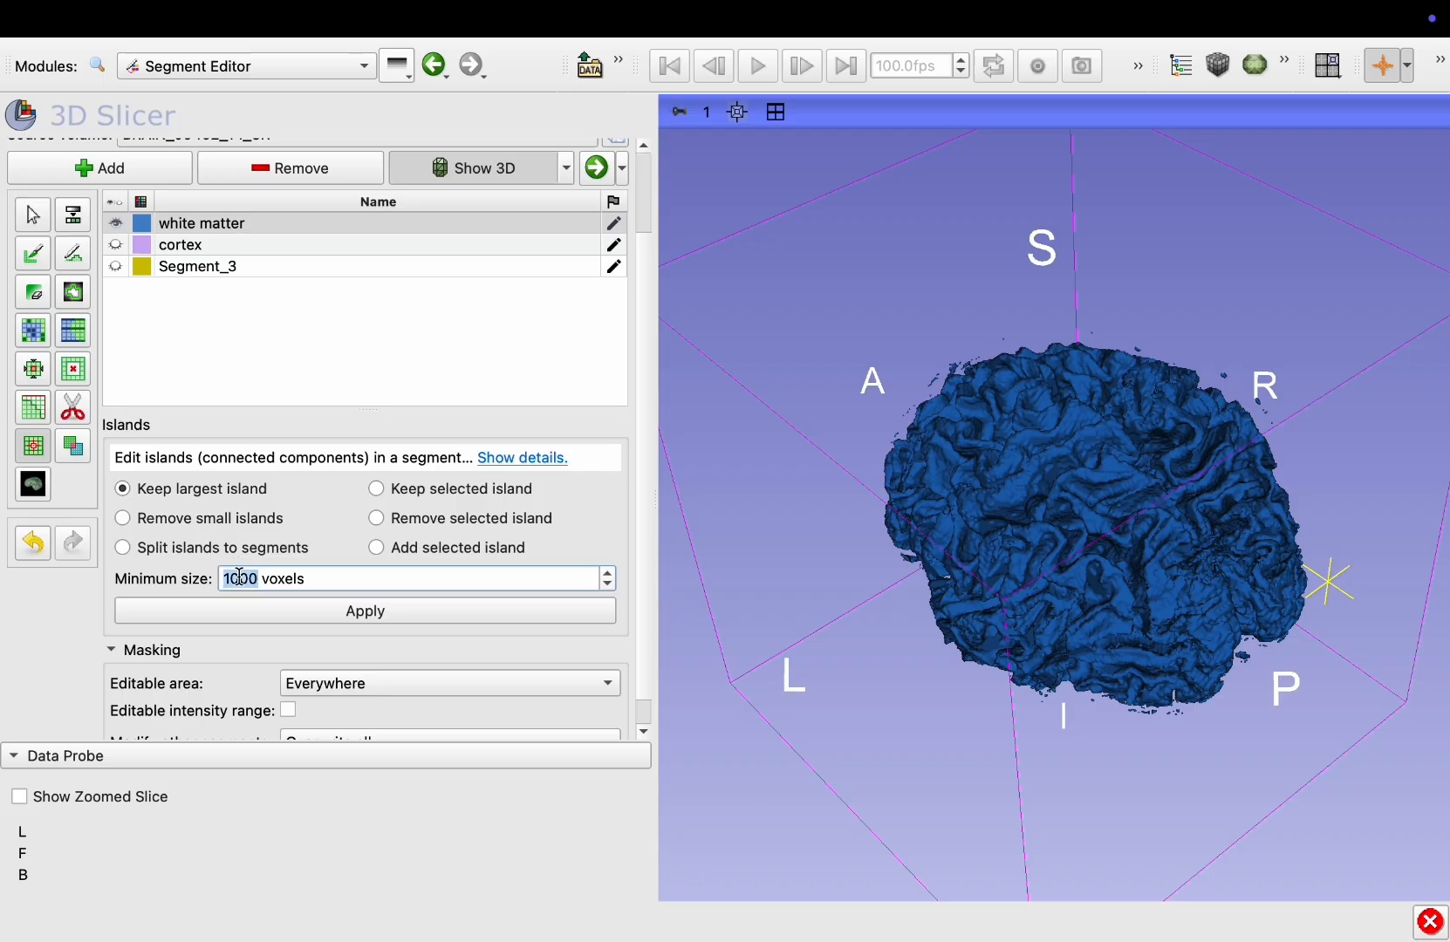
pyautogui.write('500')
pyautogui.scroll(-1, 265, 615)
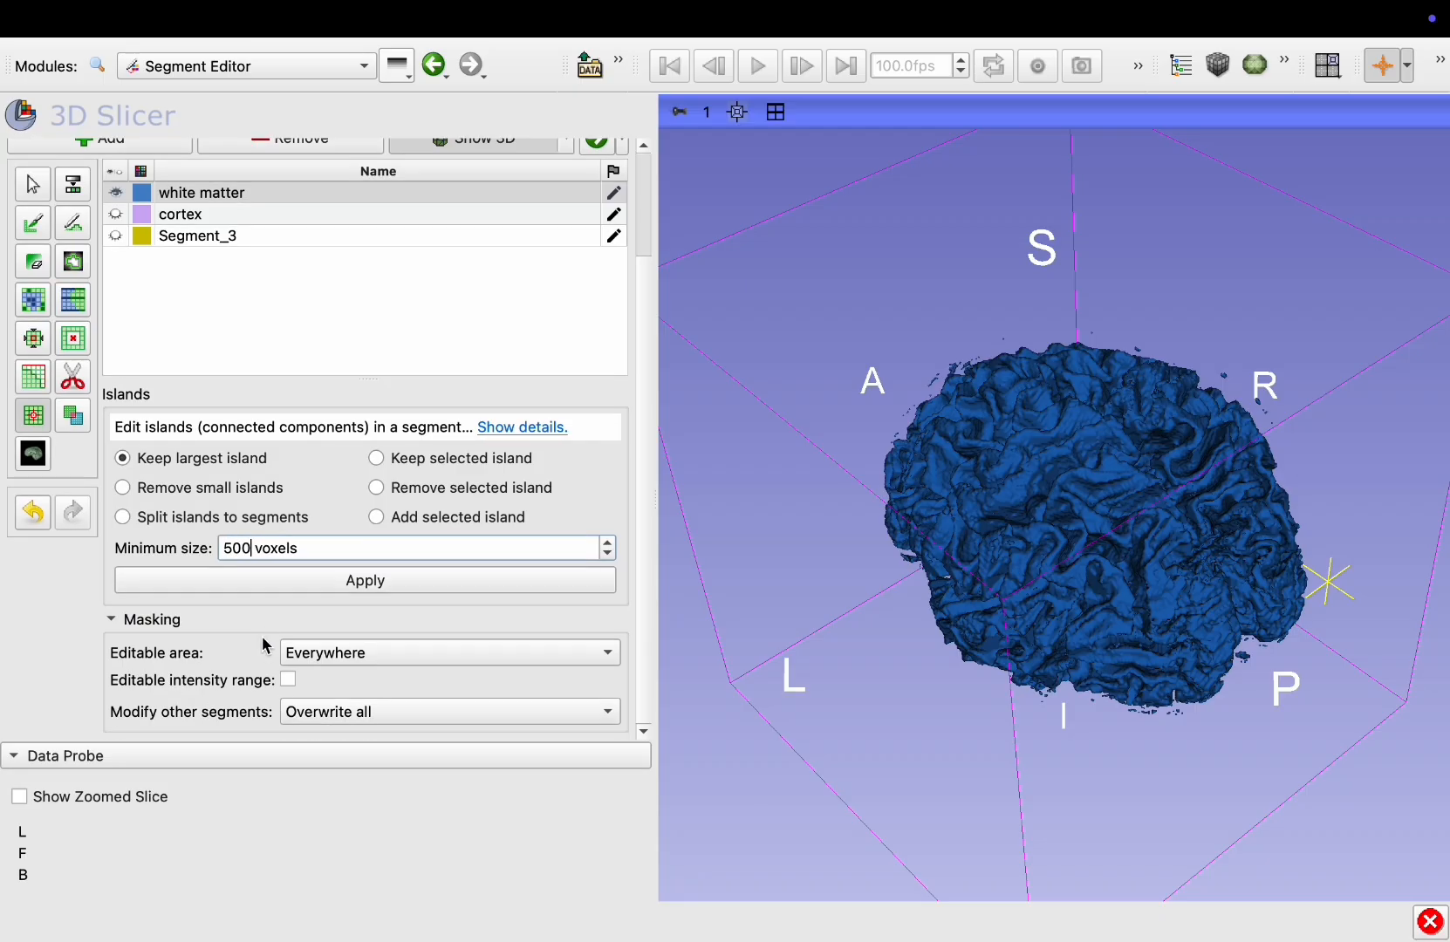
pyautogui.click(332, 585)
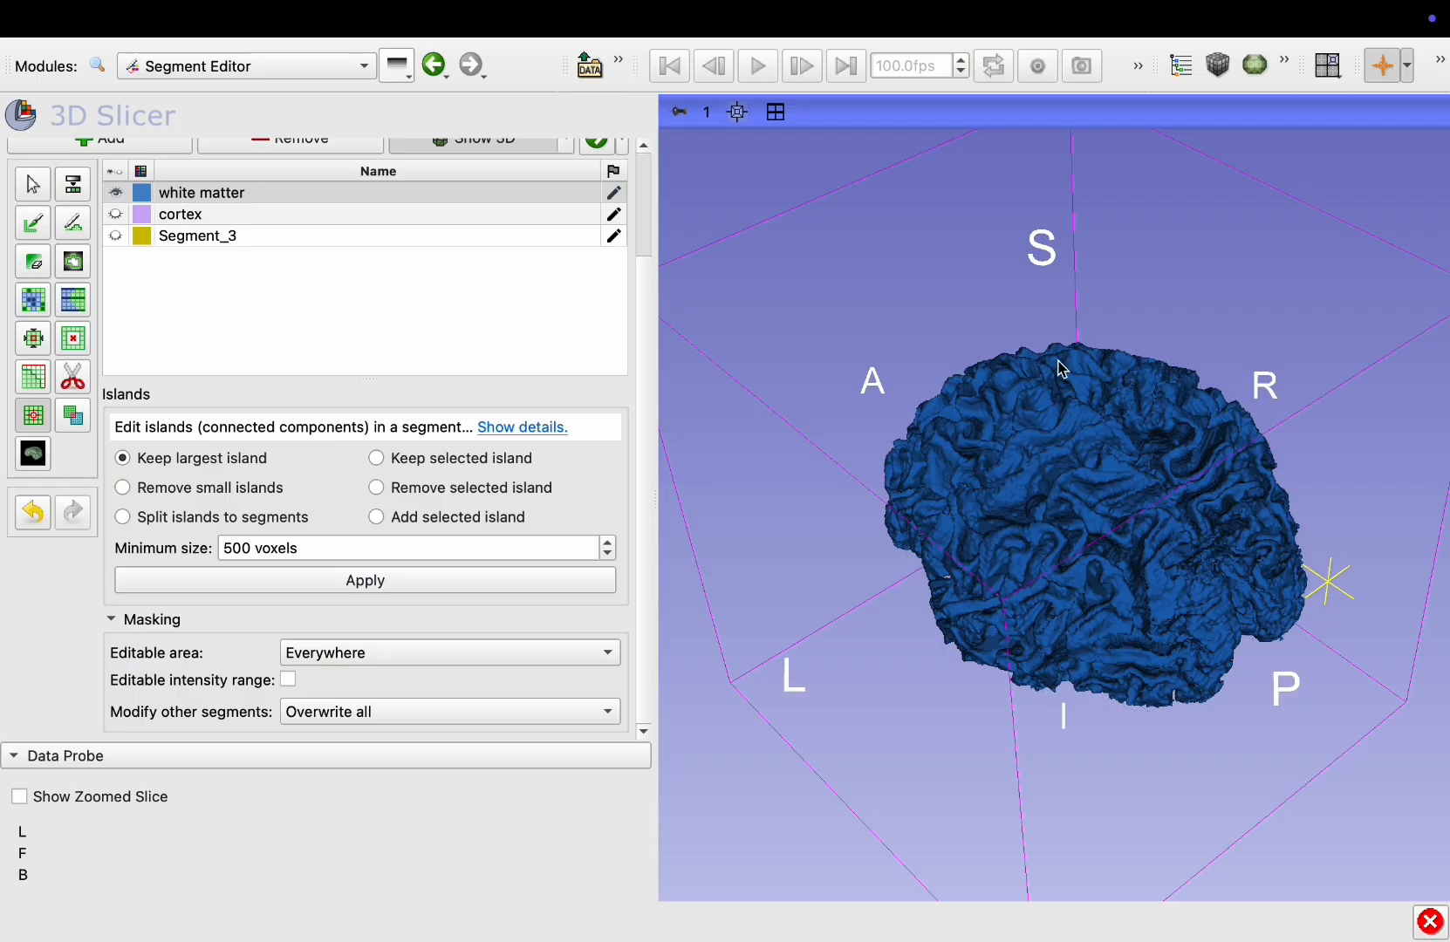
# Show the cortex segment again and apply Keep largest island to the white matter once more
pyautogui.moveTo(1082, 669); pyautogui.dragTo(1083, 702)
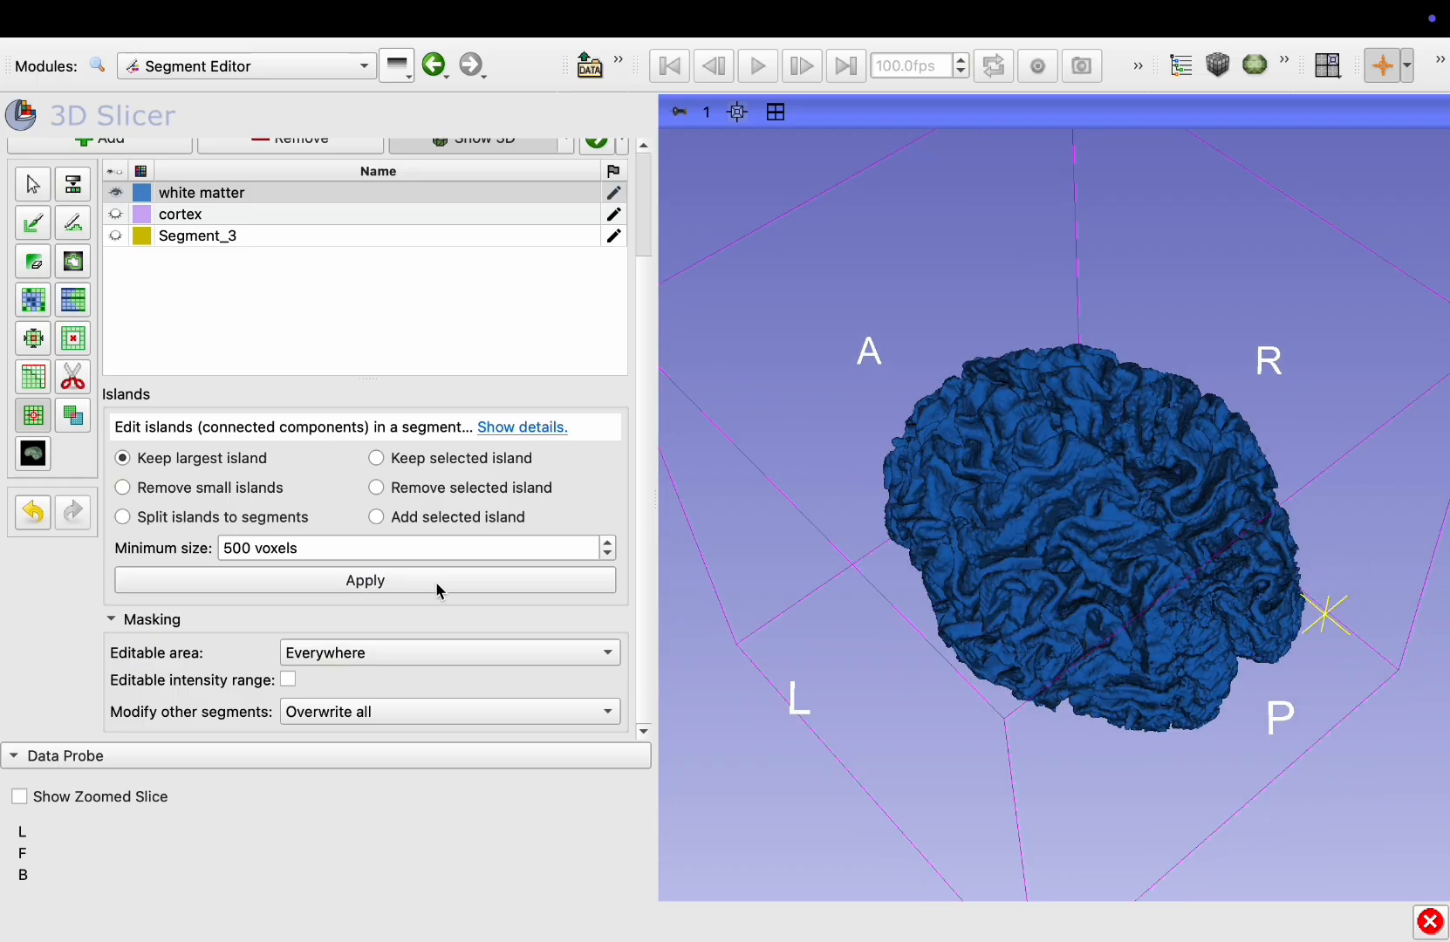
pyautogui.click(116, 213)
pyautogui.moveTo(951, 713); pyautogui.dragTo(864, 749)
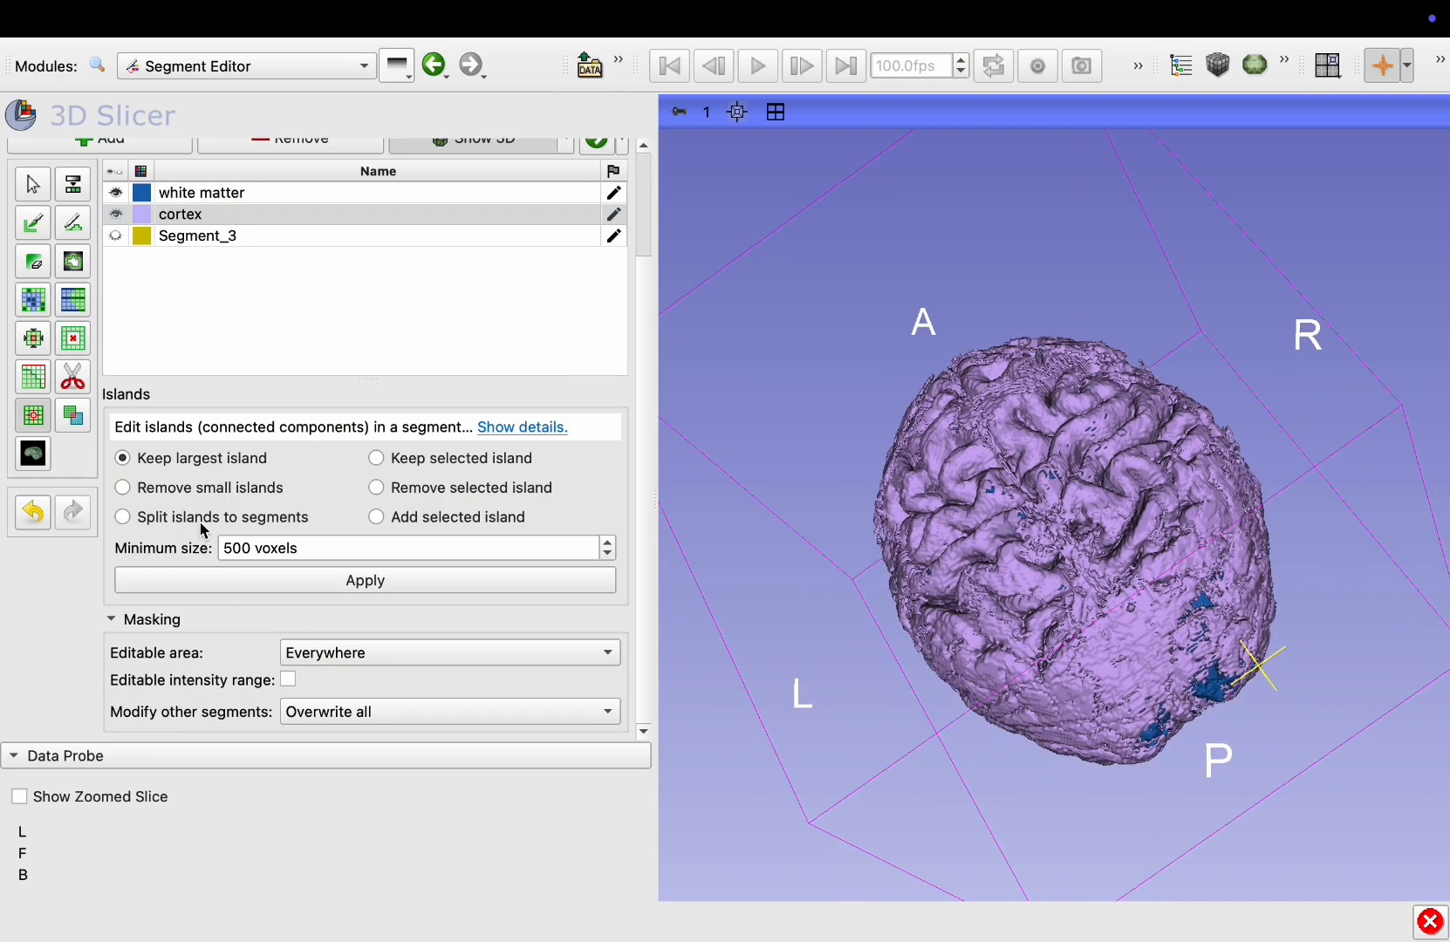
pyautogui.click(274, 579)
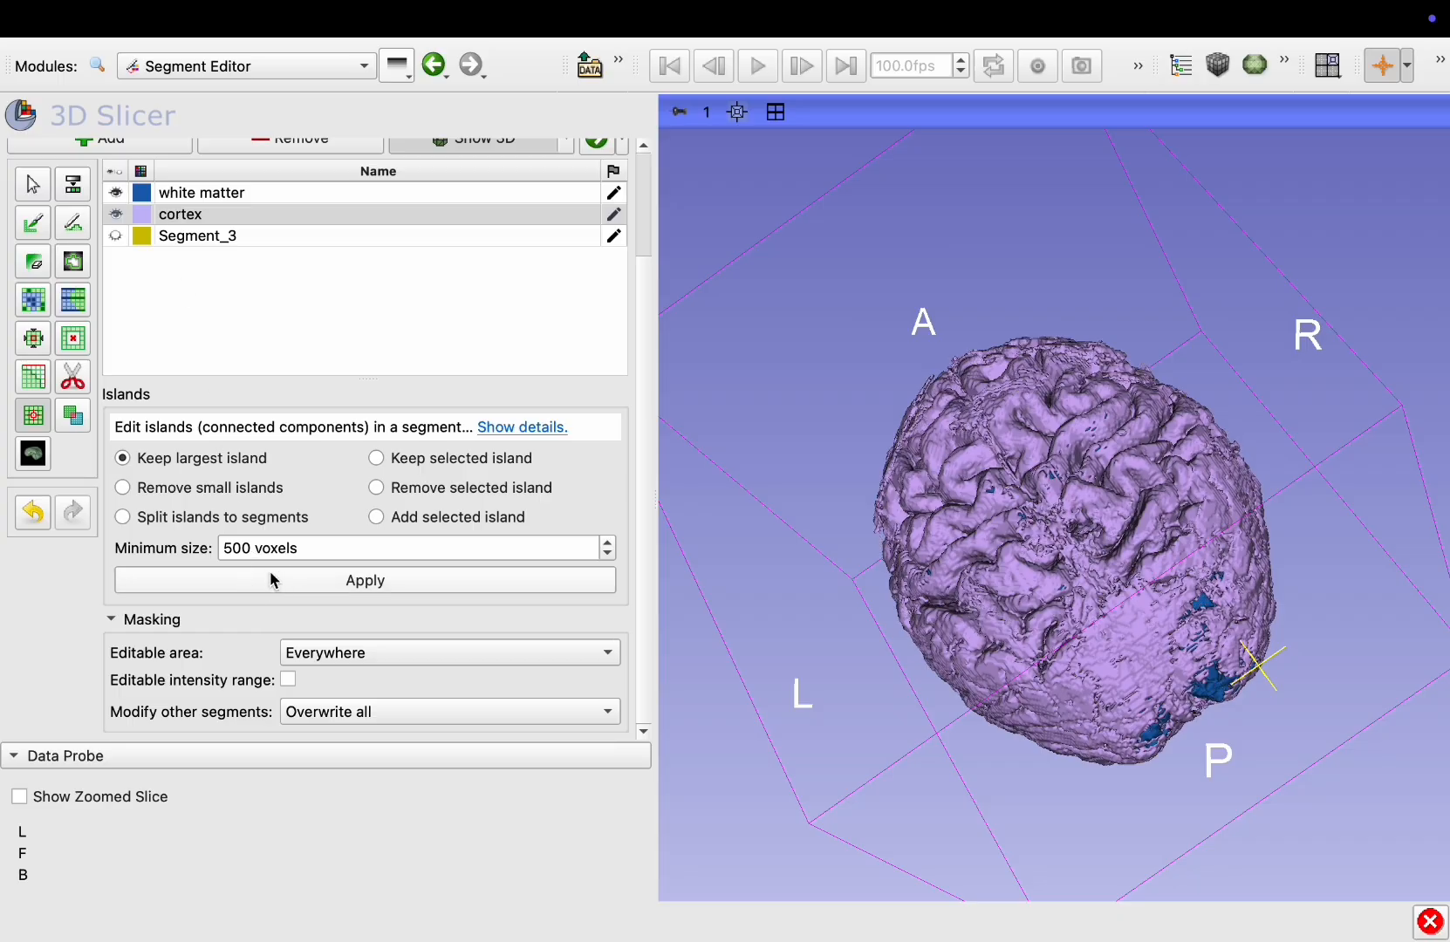
pyautogui.moveTo(983, 408); pyautogui.dragTo(964, 246)
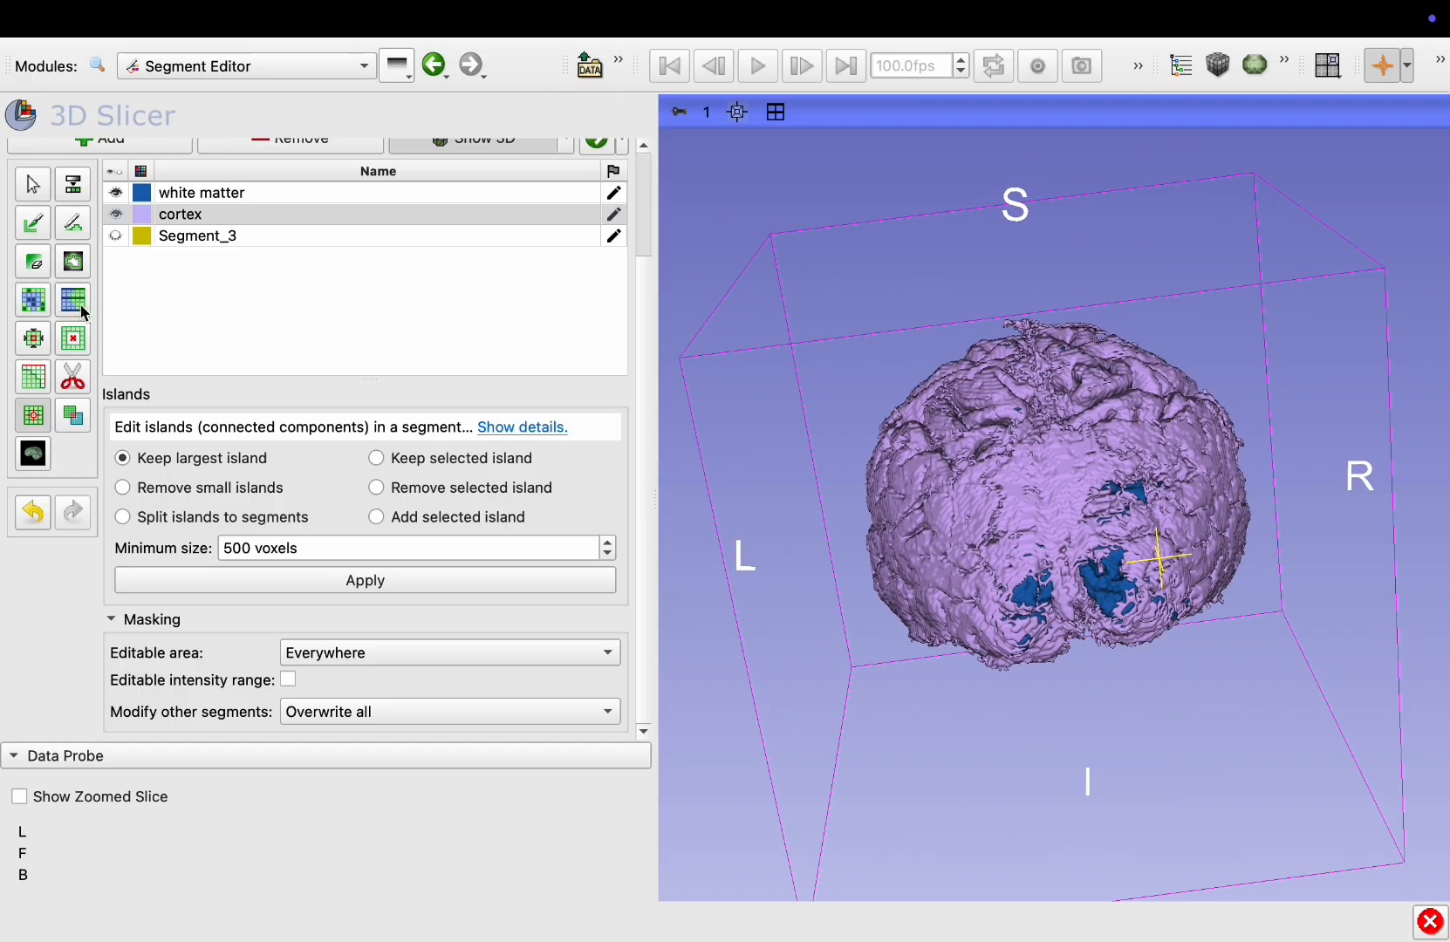
# Smooth the cortex segment with the Median method and a 3.00 mm kernel
pyautogui.click(167, 222)
pyautogui.click(35, 413)
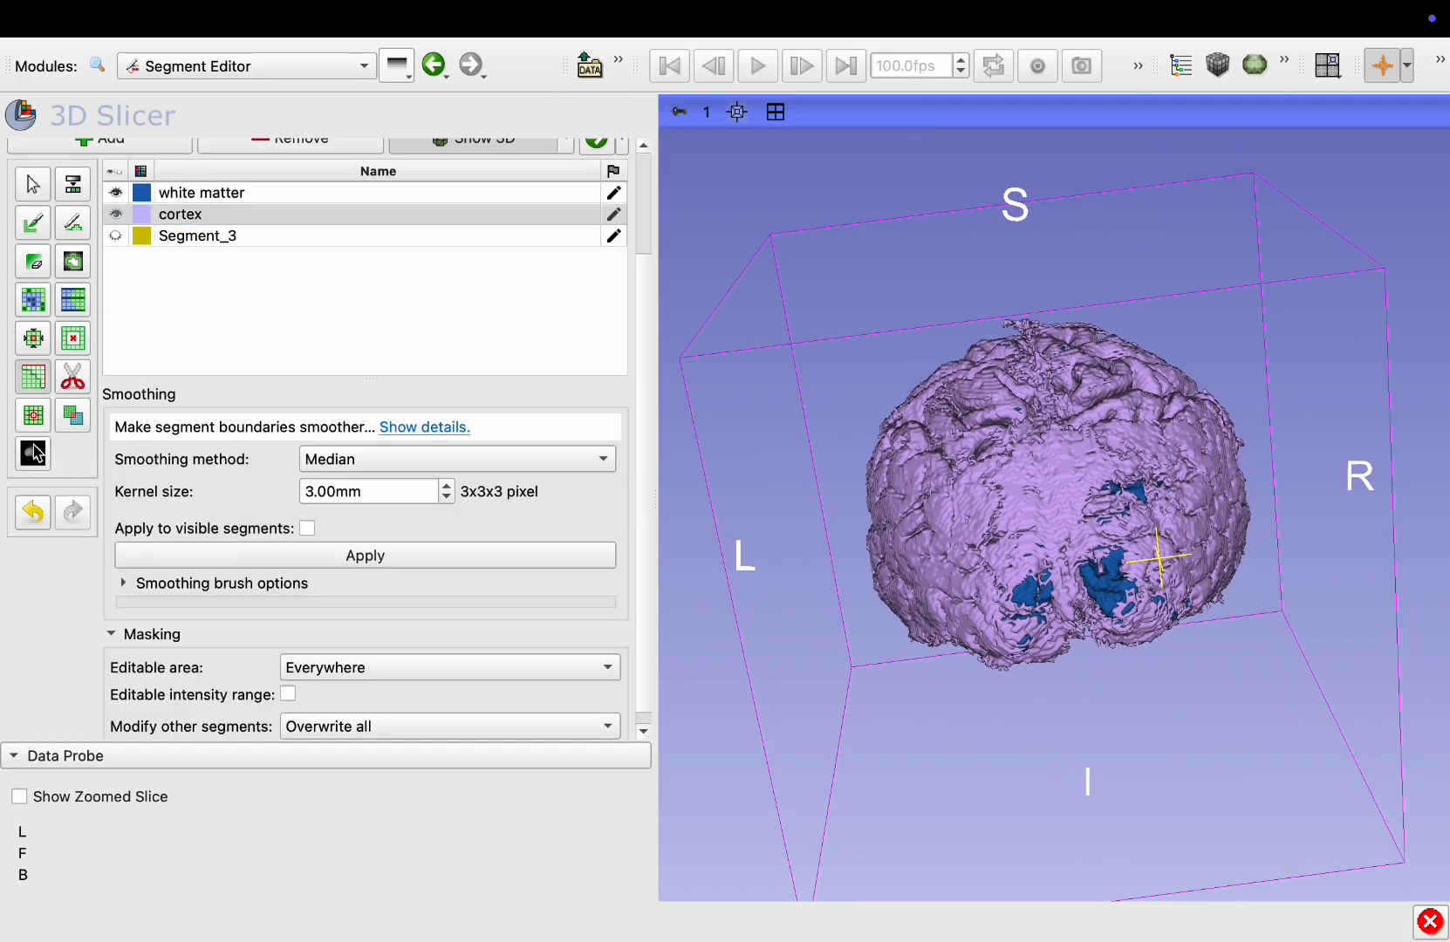
pyautogui.click(376, 563)
pyautogui.moveTo(880, 479); pyautogui.dragTo(975, 583)
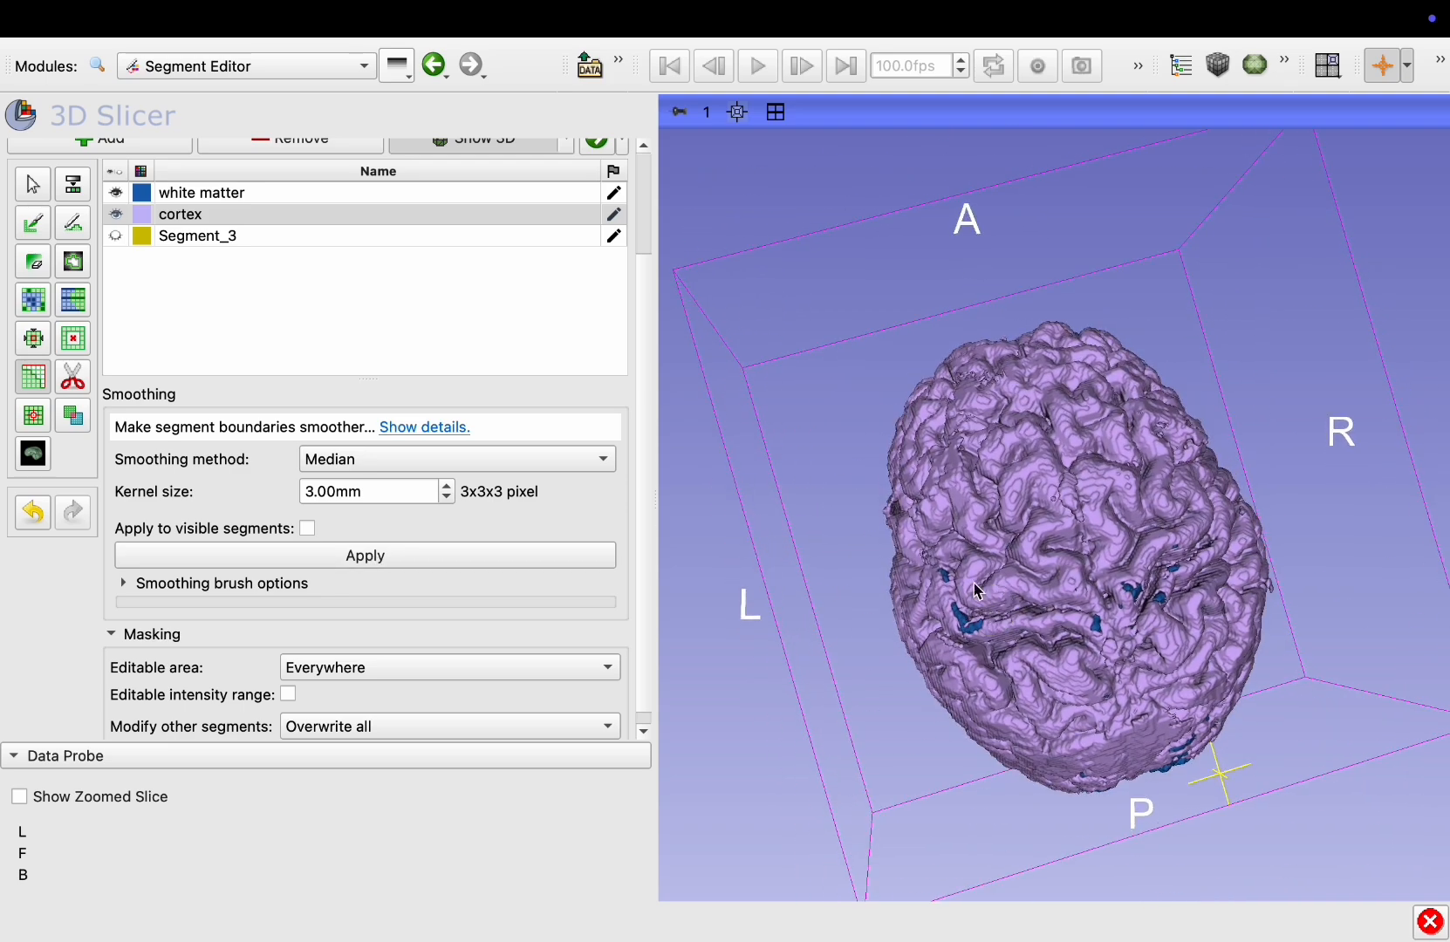
# Examine the cortex and white matter from below in the 3D view up close
pyautogui.click(123, 214)
pyautogui.click(118, 214)
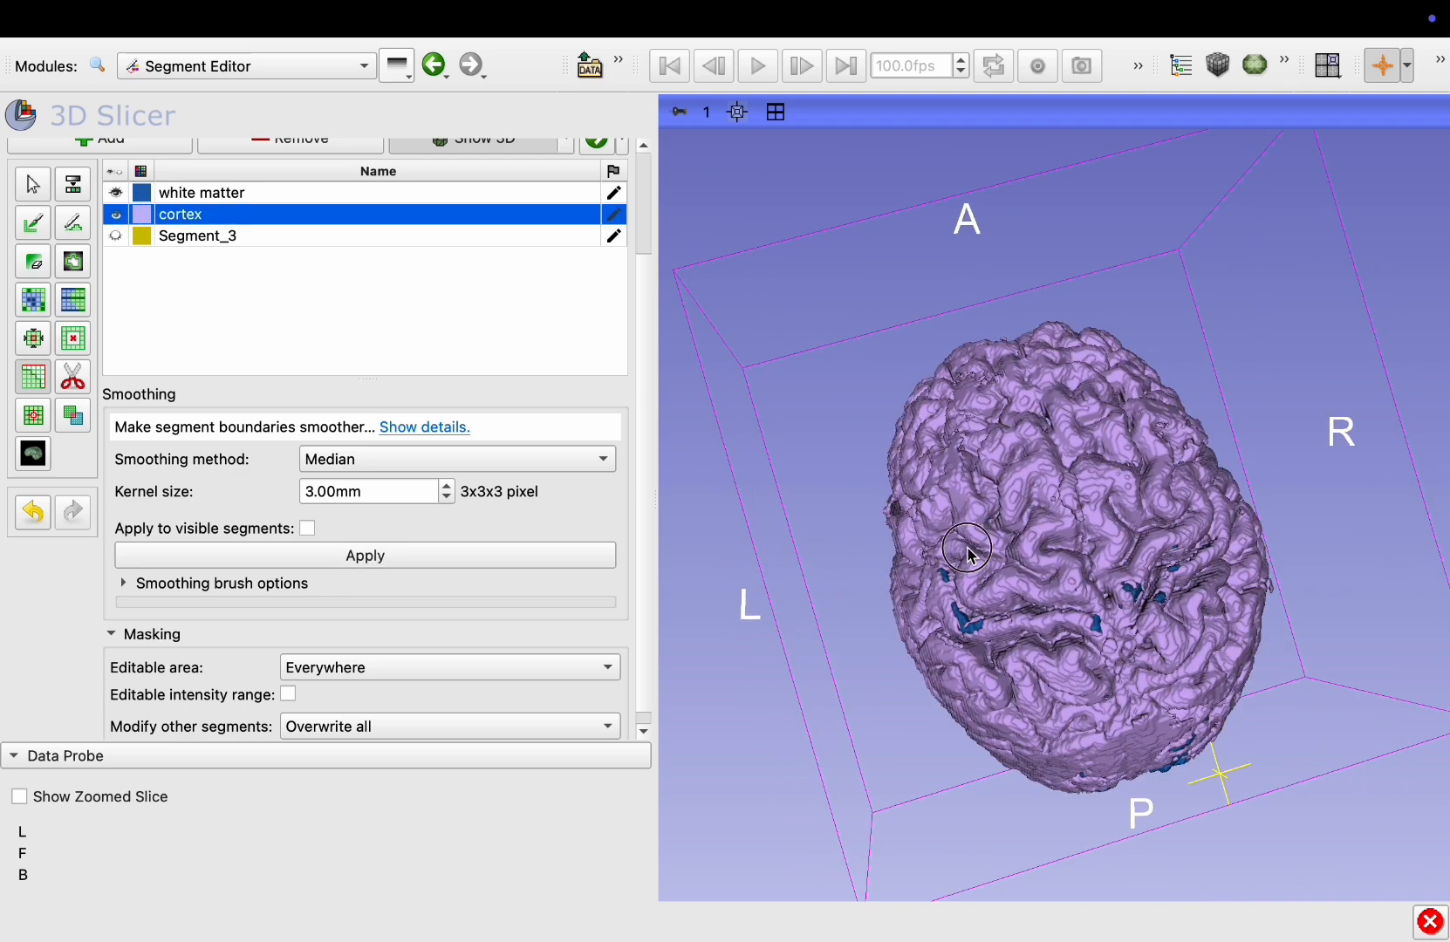
pyautogui.moveTo(959, 549); pyautogui.dragTo(904, 225)
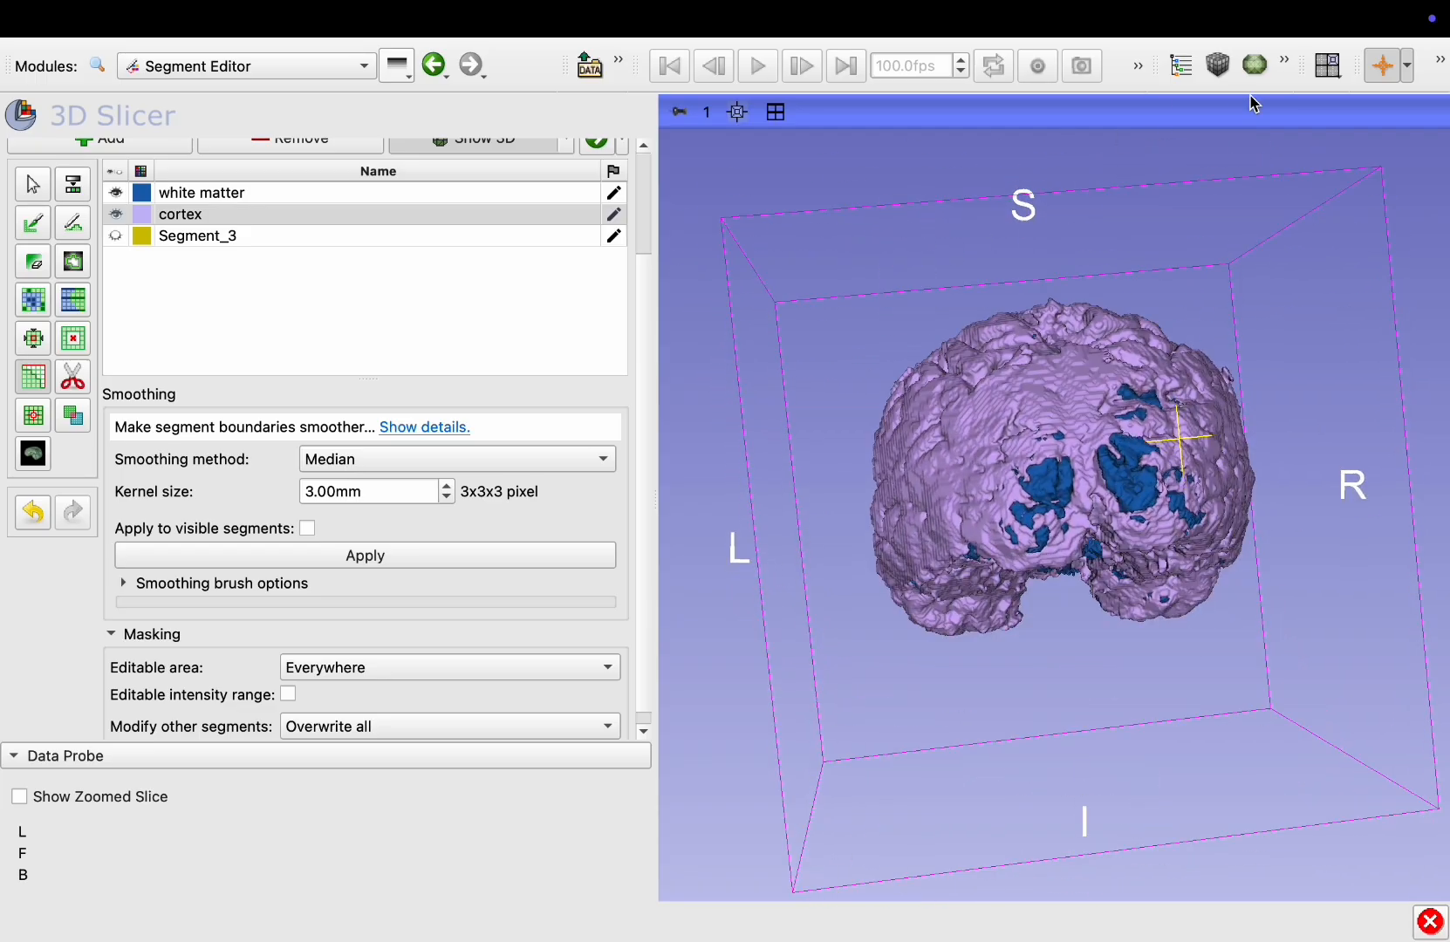
pyautogui.click(1380, 65)
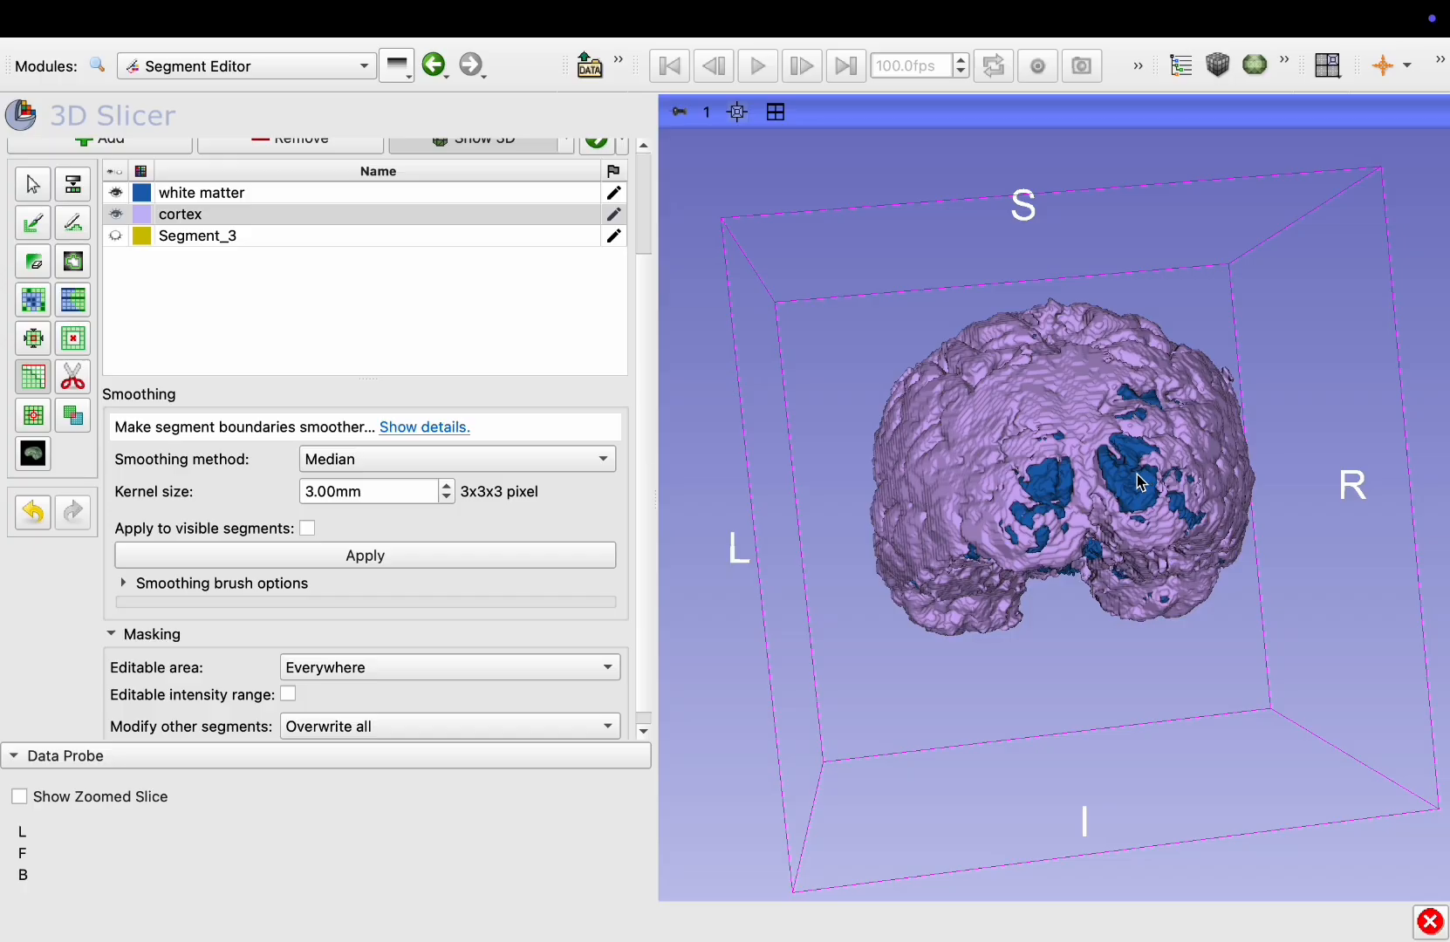
pyautogui.moveTo(1135, 485); pyautogui.dragTo(1116, 524)
pyautogui.moveTo(1117, 524); pyautogui.dragTo(1107, 727, button='right')
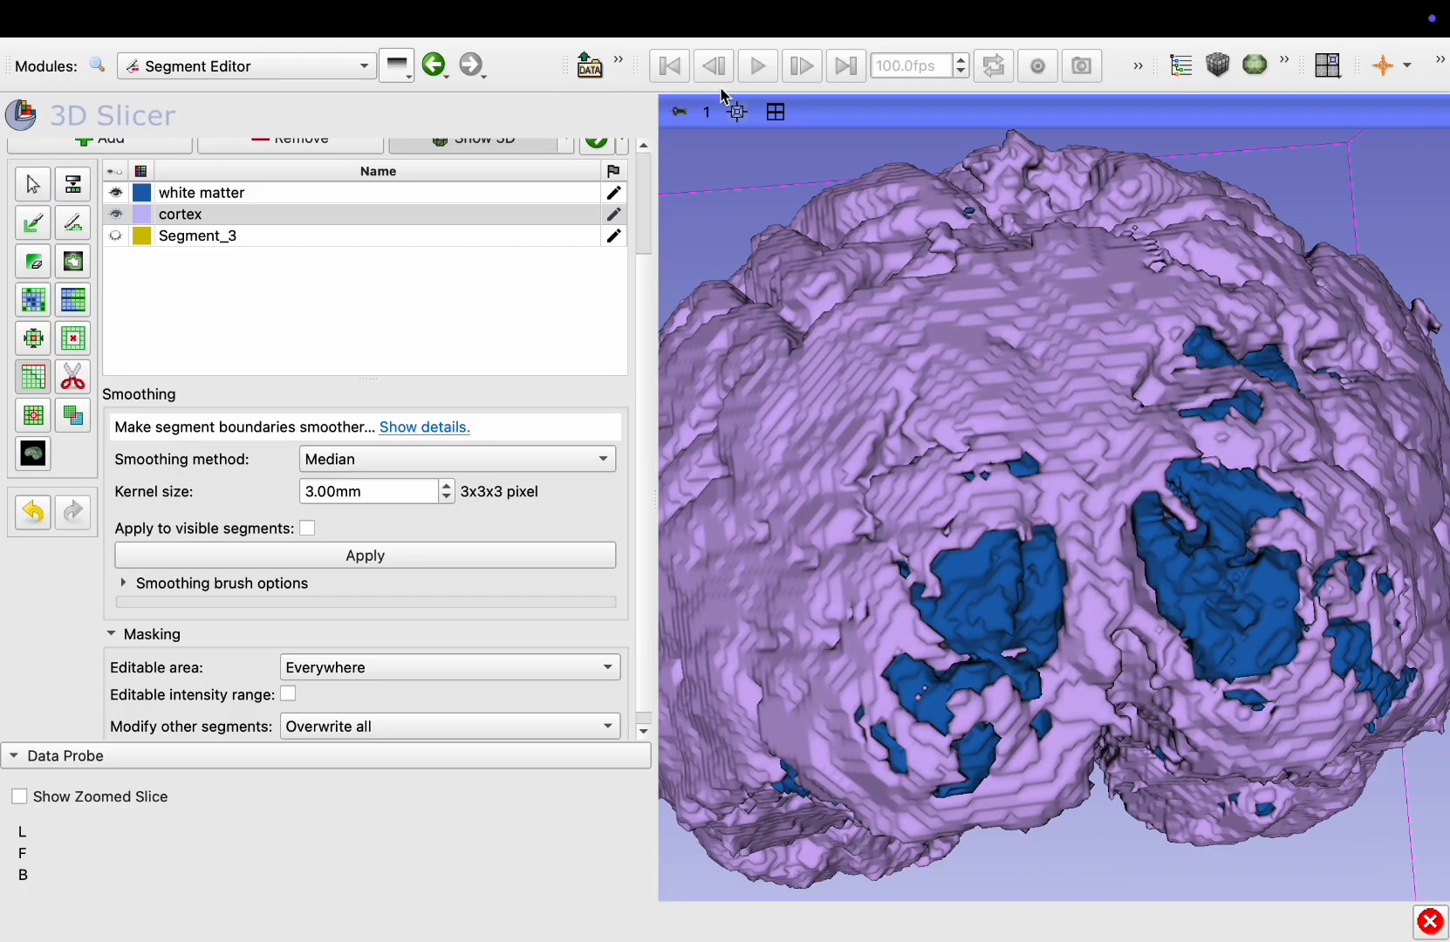
# Switch to the single axial view and zoom in on the posterior brain boundary
pyautogui.click(775, 112)
pyautogui.click(775, 112)
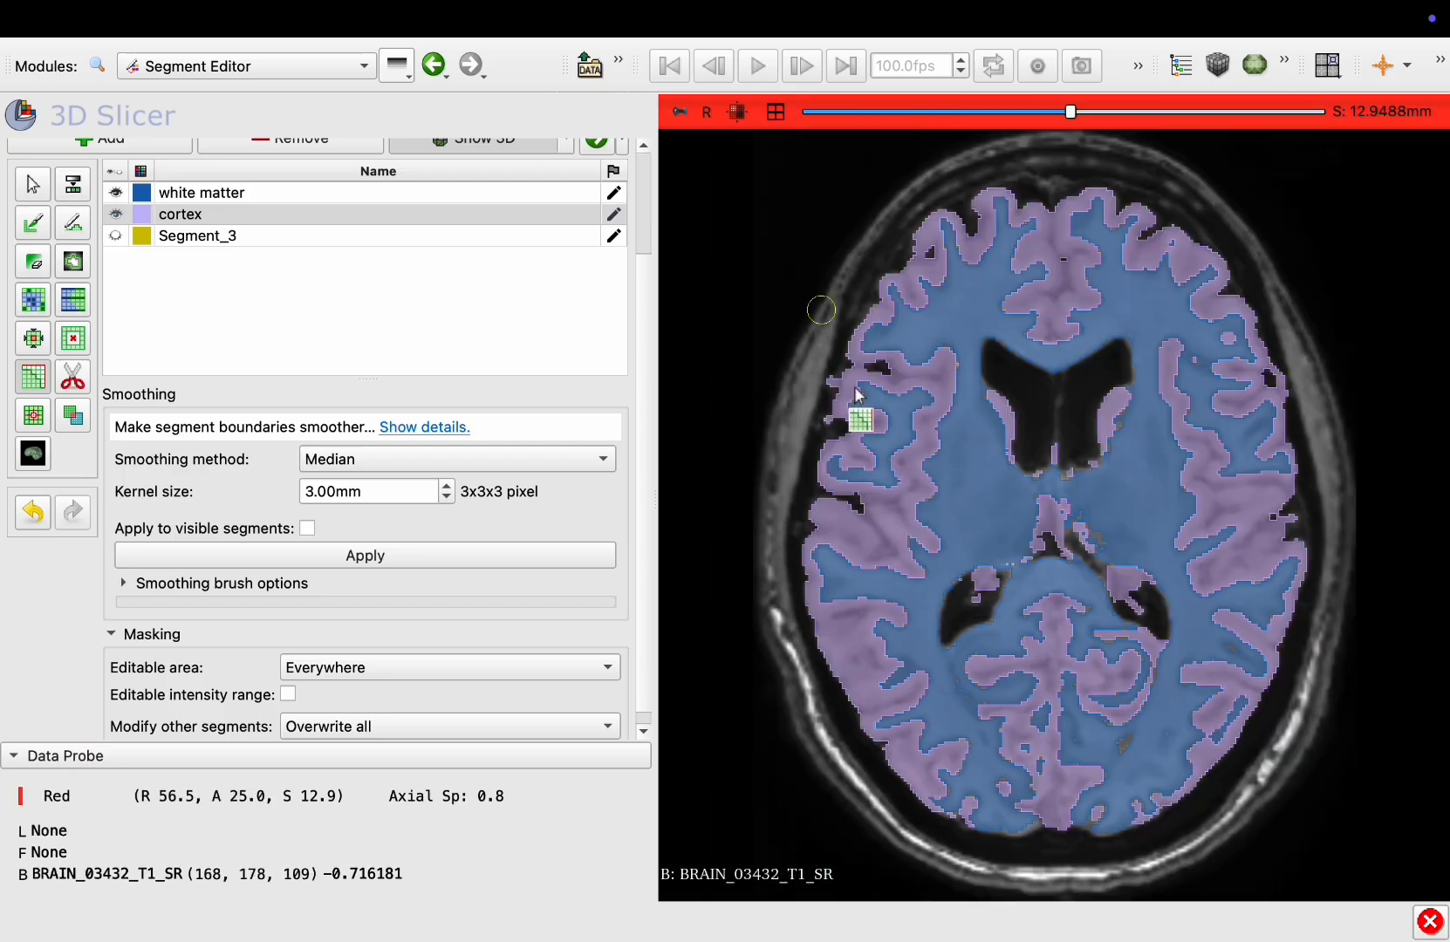
pyautogui.scroll(-4, 972, 584)
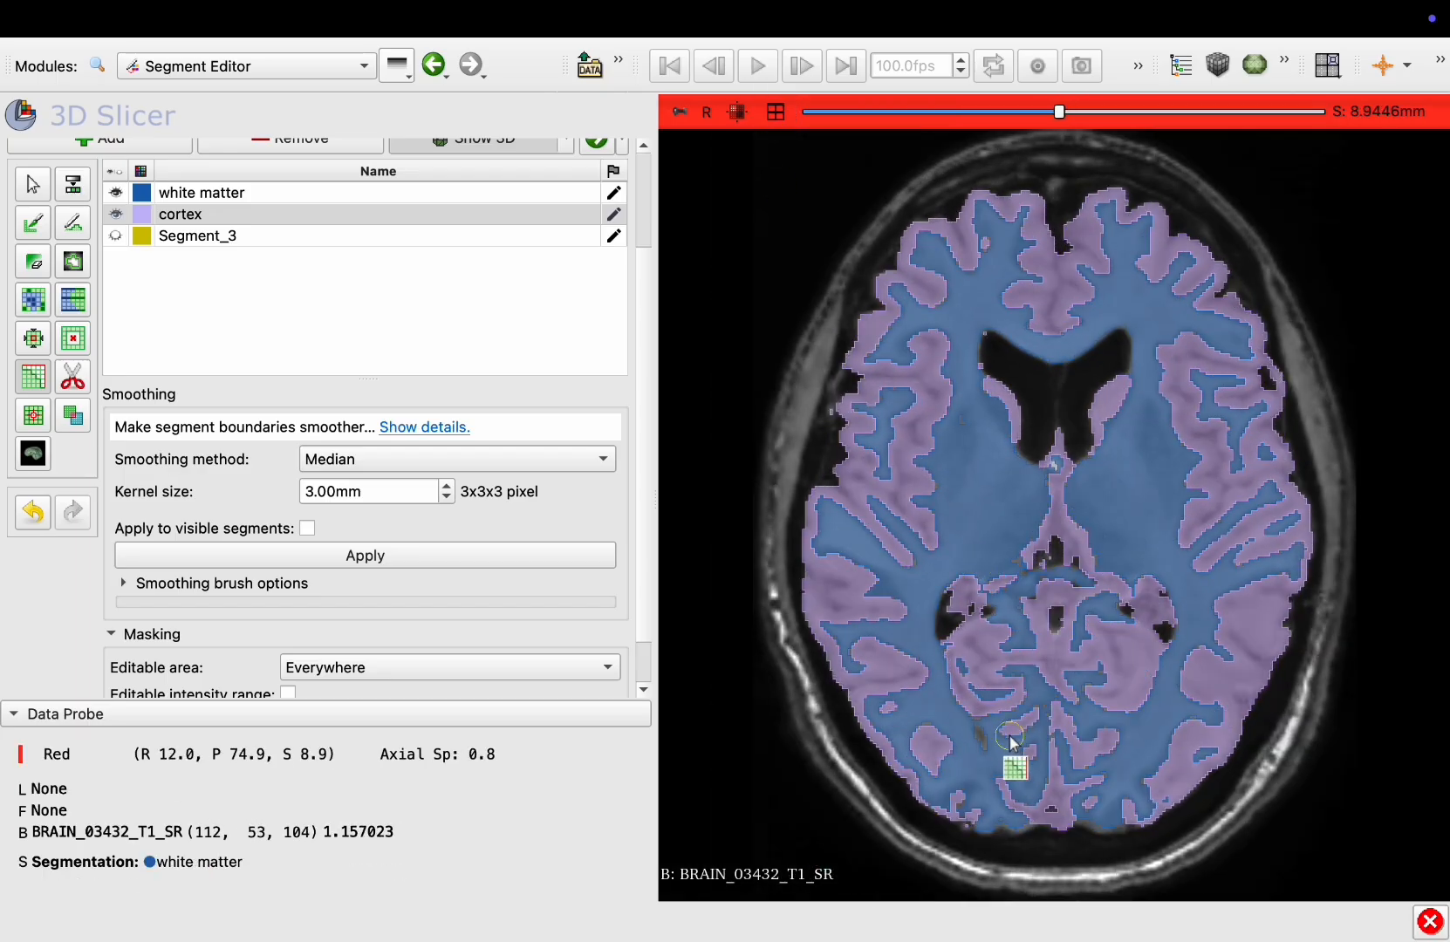
pyautogui.moveTo(999, 602); pyautogui.dragTo(966, 820, button='right')
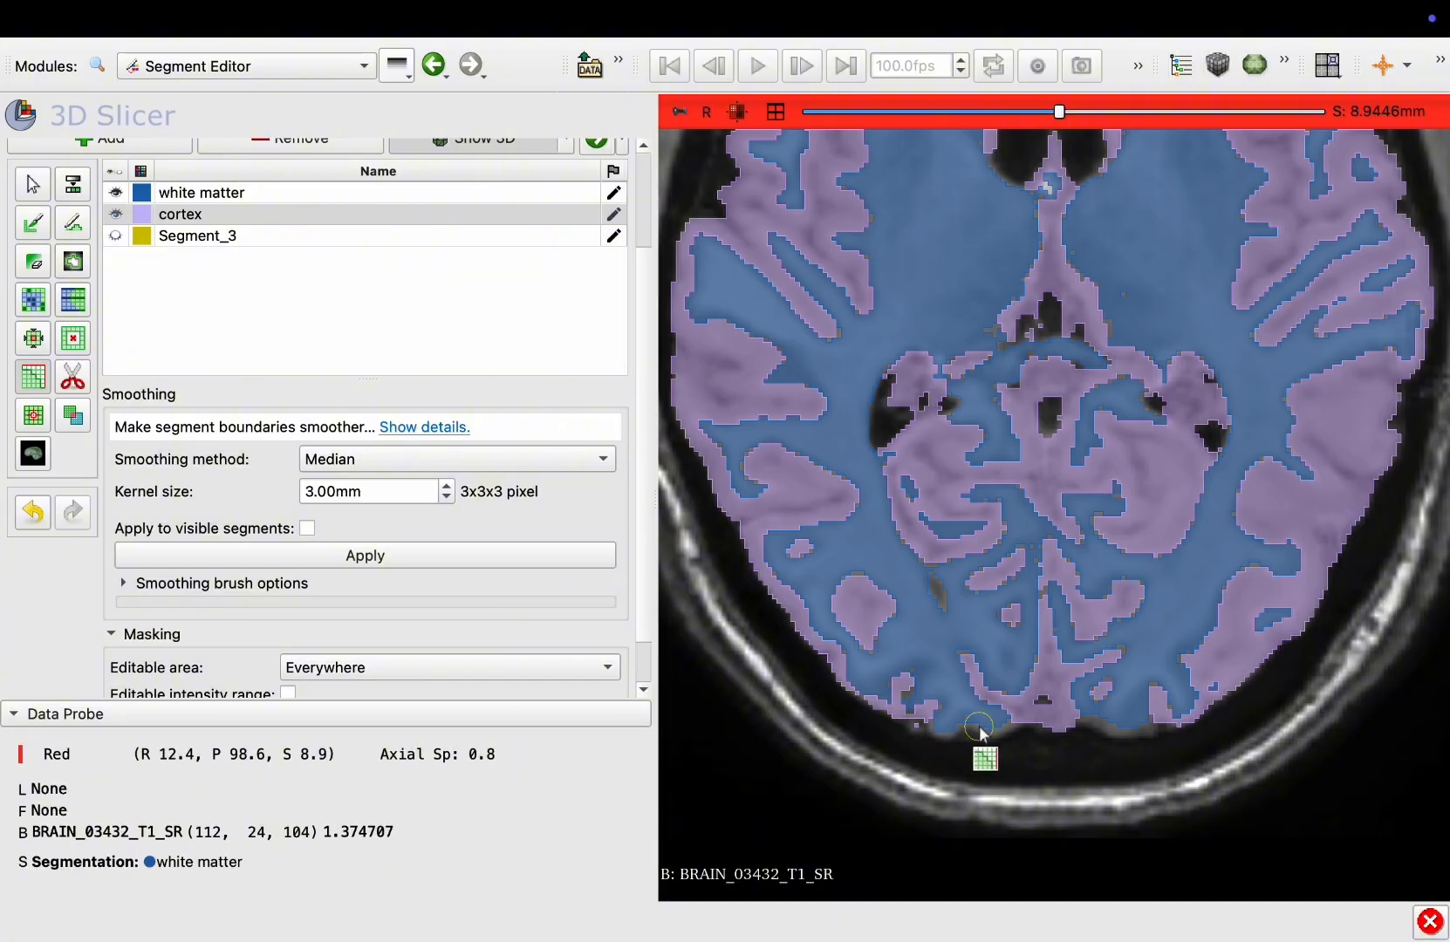
pyautogui.moveTo(987, 649)
pyautogui.mouseDown(button='right')
pyautogui.moveTo(971, 528)
pyautogui.moveTo(933, 802)
pyautogui.mouseUp(button='right')
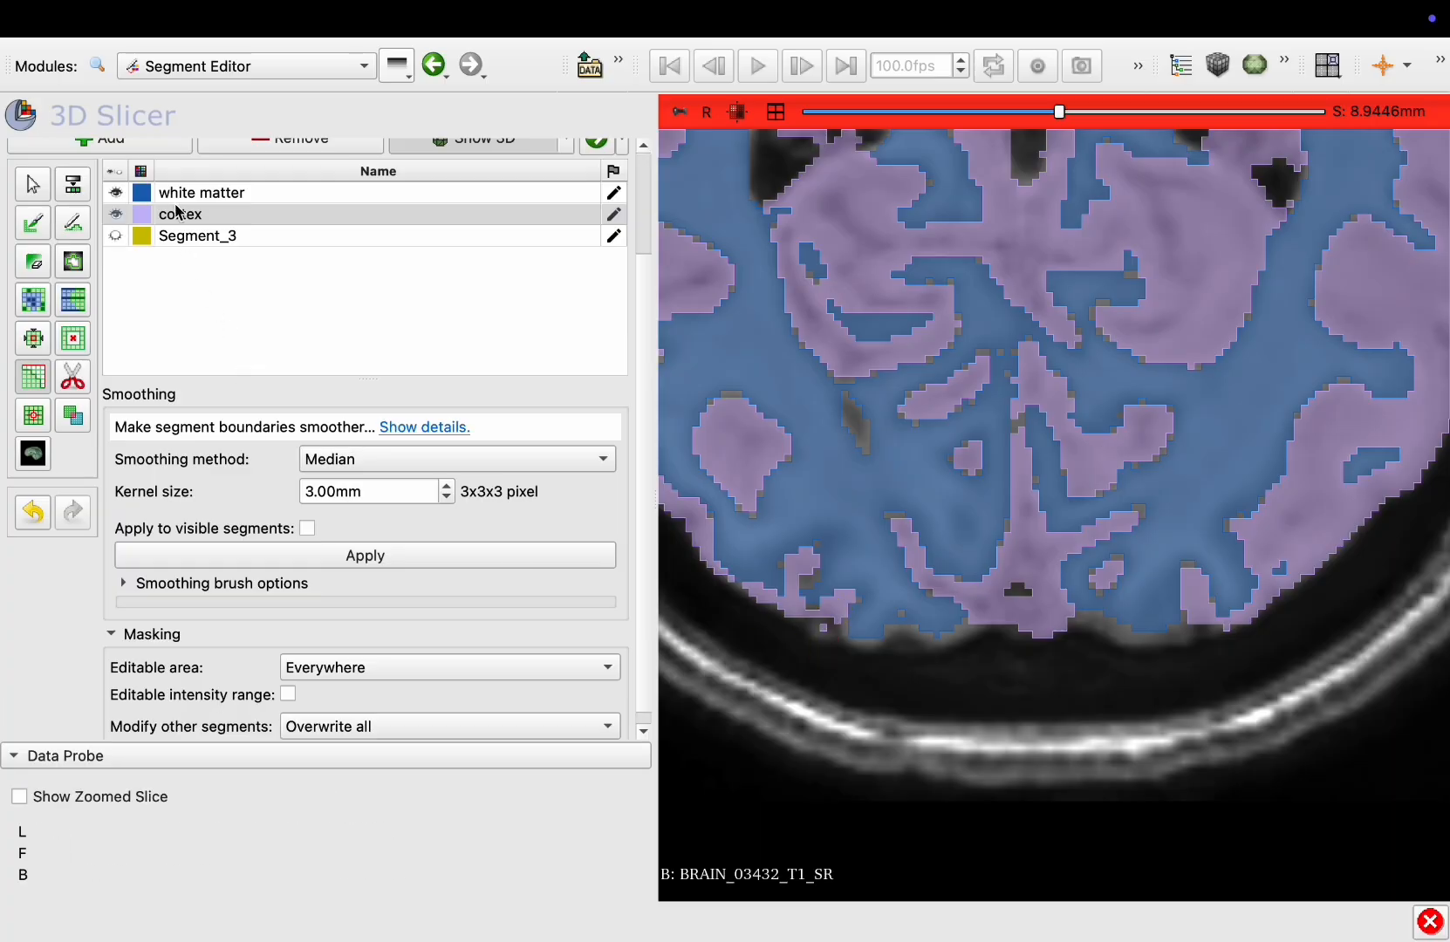
# Set the cortex threshold range to 0.23–2.61 and use it as the paint intensity mask
pyautogui.click(39, 228)
pyautogui.click(221, 261)
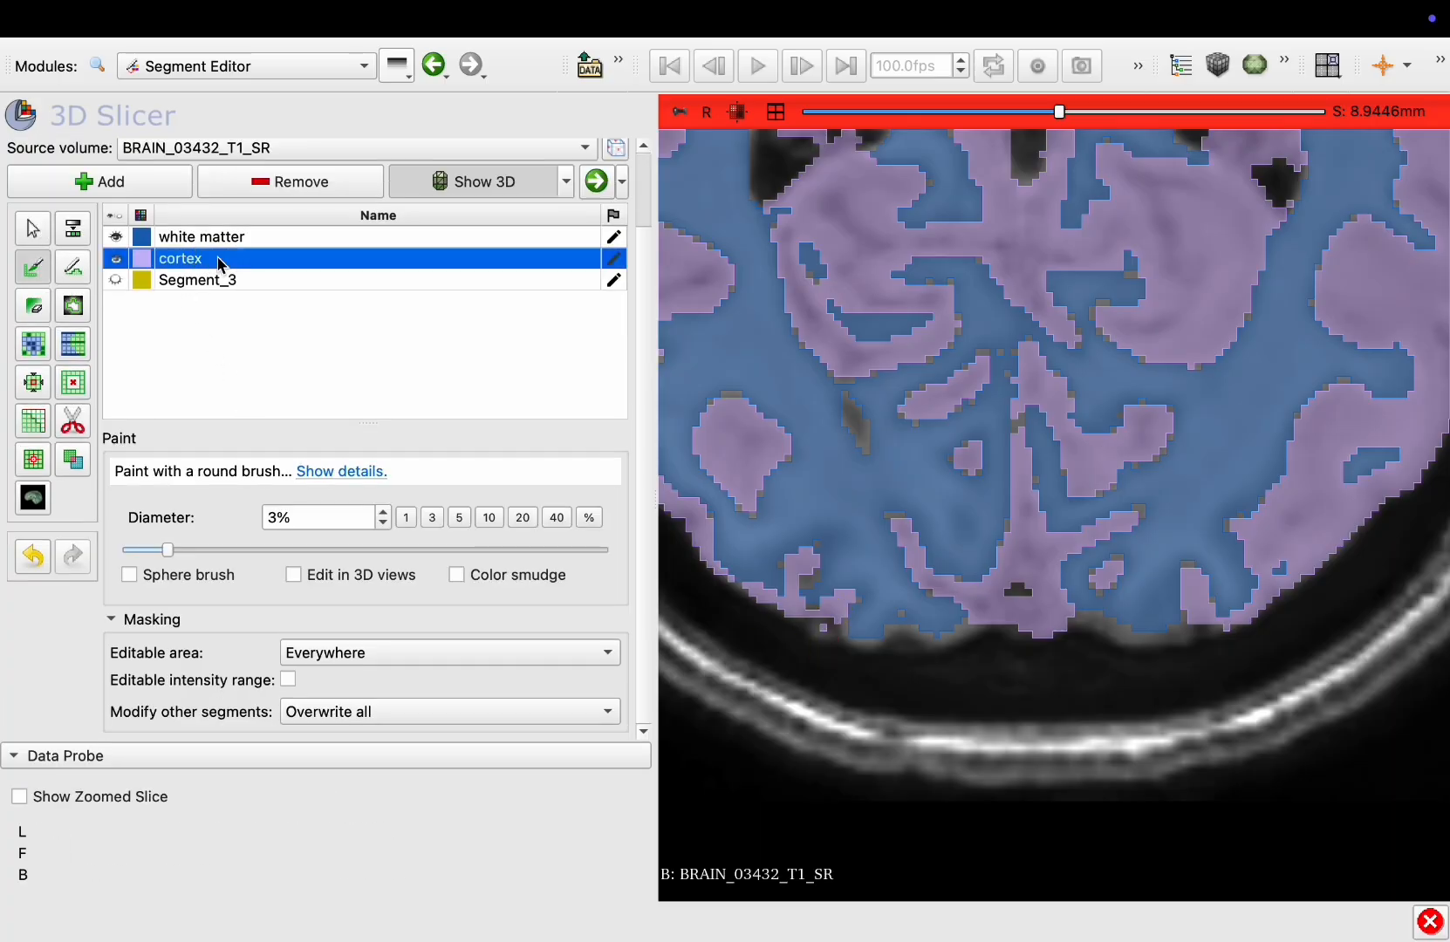
pyautogui.click(74, 231)
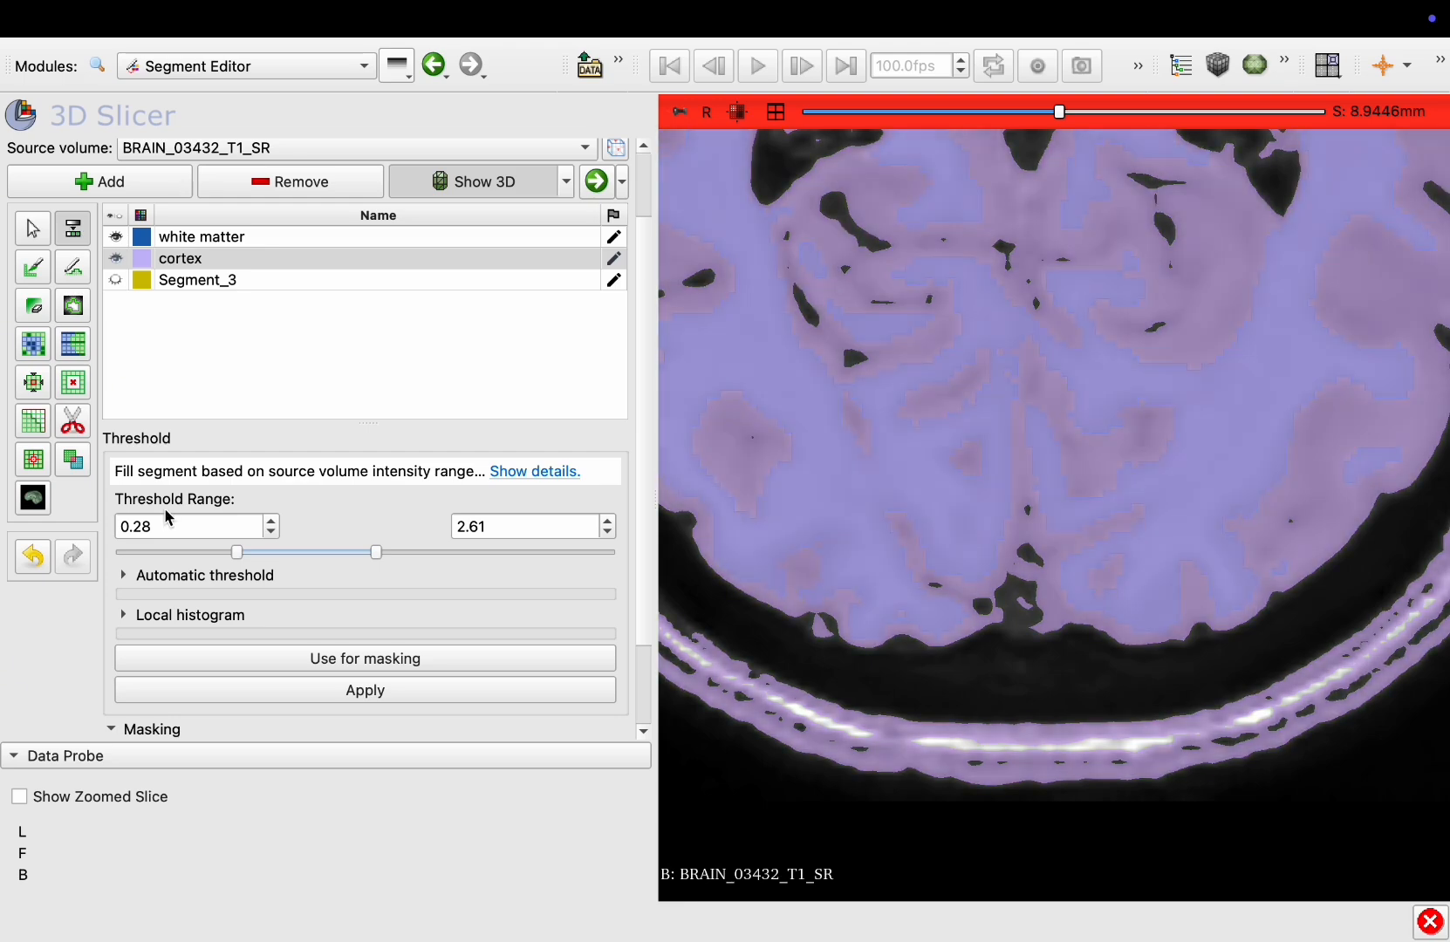
pyautogui.click(235, 553)
pyautogui.moveTo(237, 558); pyautogui.dragTo(234, 558)
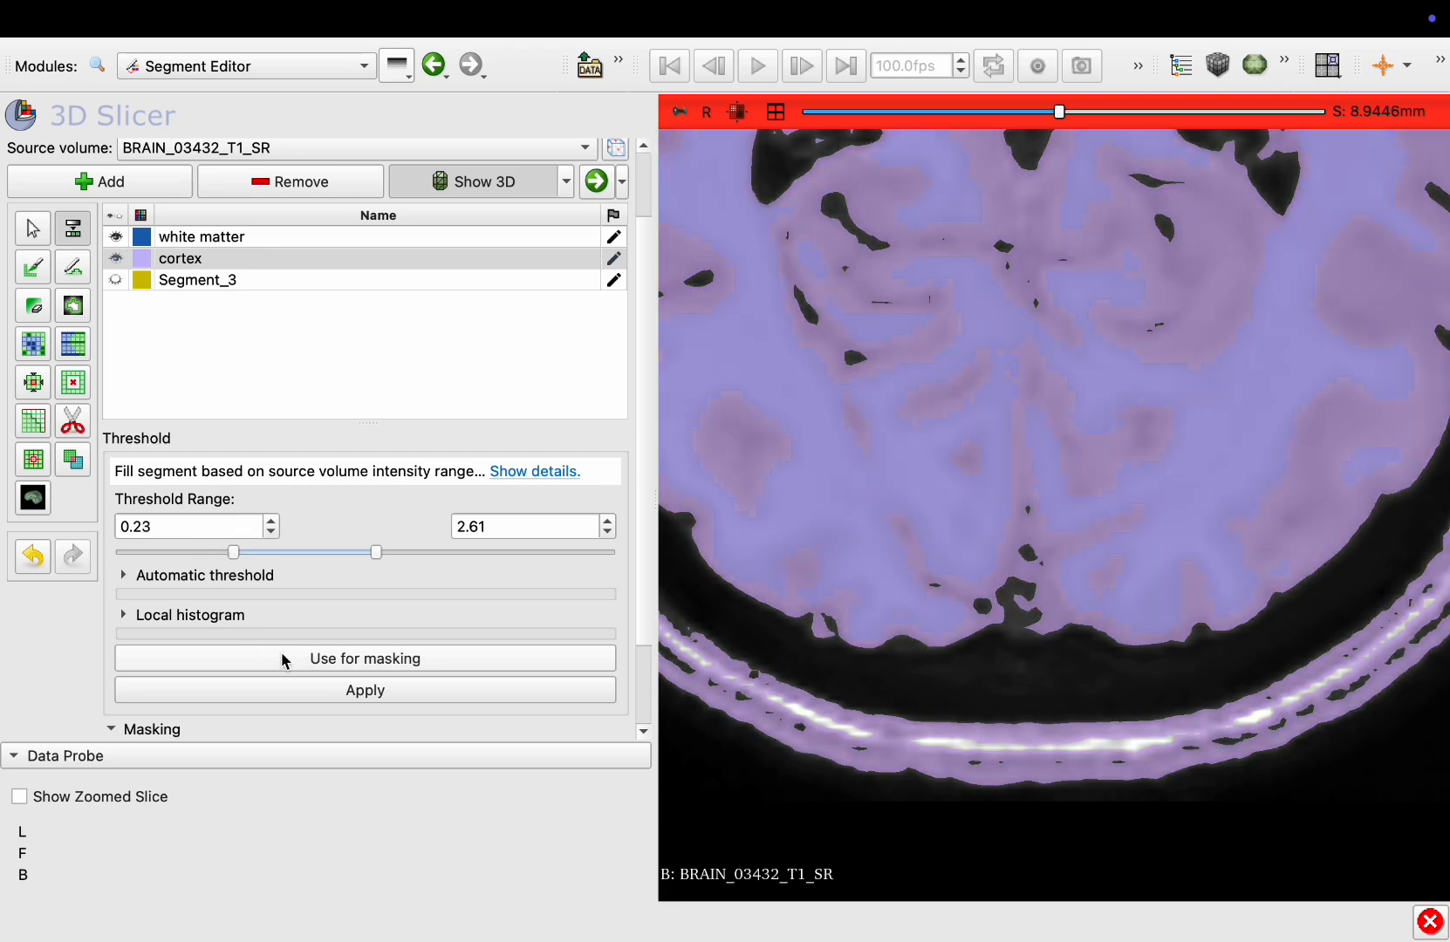
pyautogui.click(286, 660)
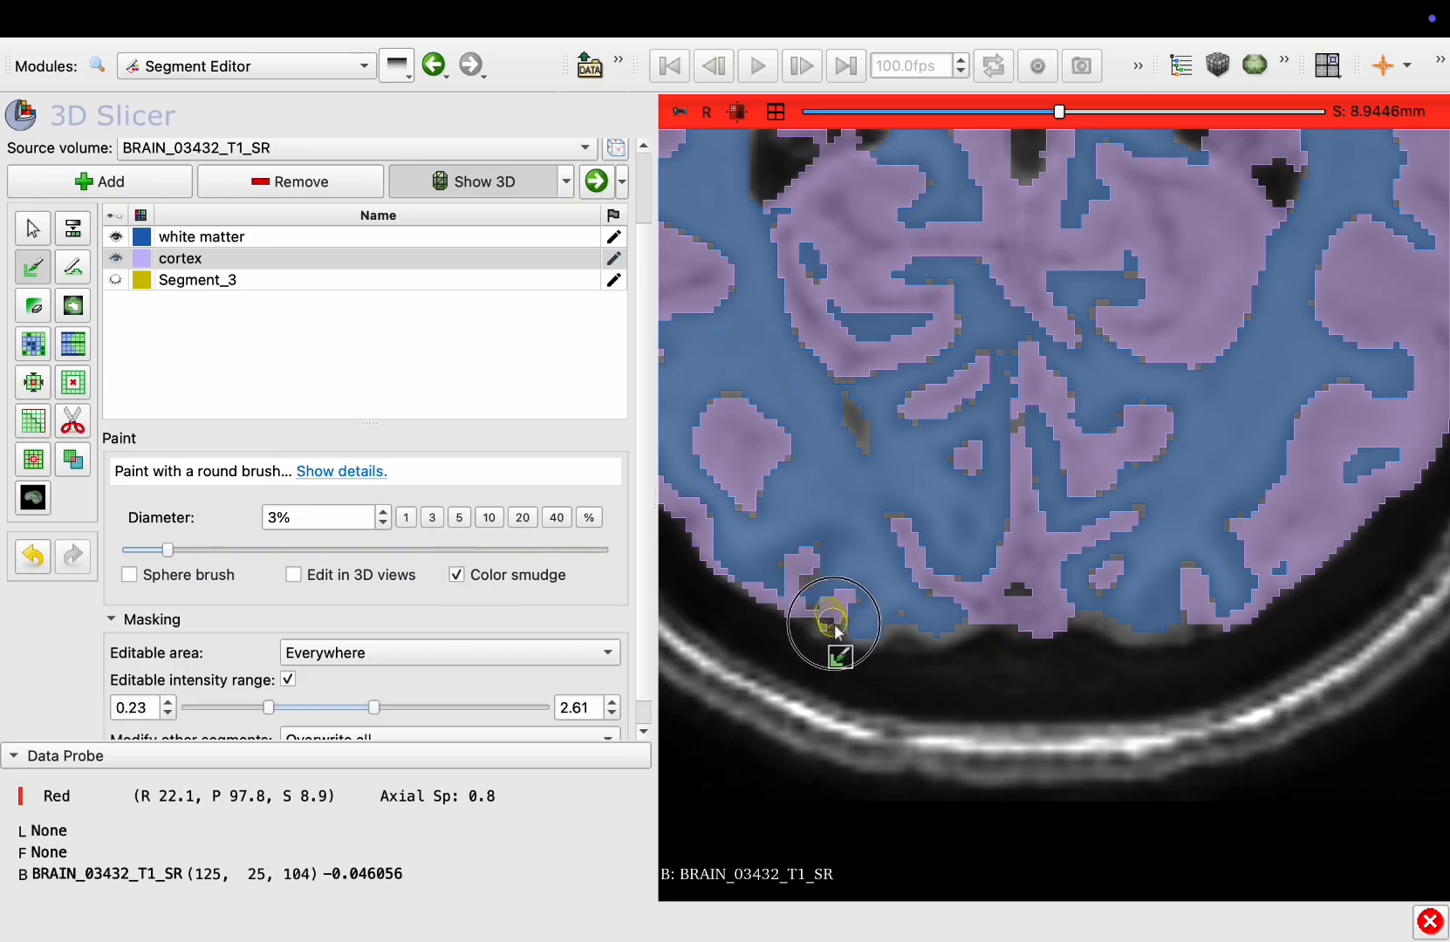
# Paint cortex along the posterior brain boundary with the masked brush, with color smudge turned off
pyautogui.moveTo(835, 630)
pyautogui.mouseDown()
pyautogui.moveTo(853, 645)
pyautogui.moveTo(886, 635)
pyautogui.mouseUp()
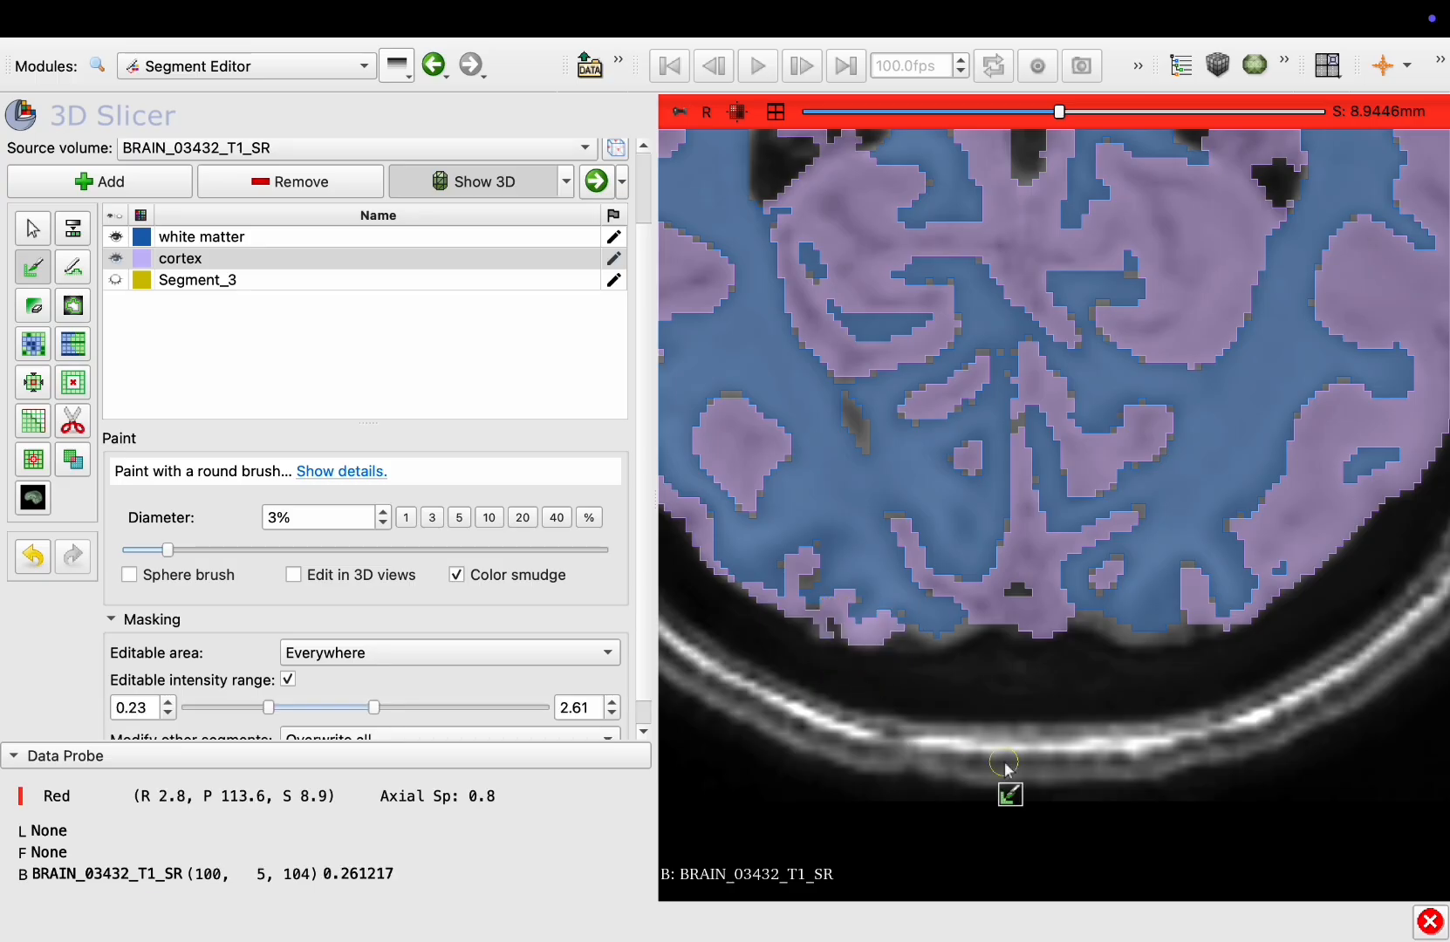
pyautogui.hotkey('ctrl', 'z')
pyautogui.click(456, 576)
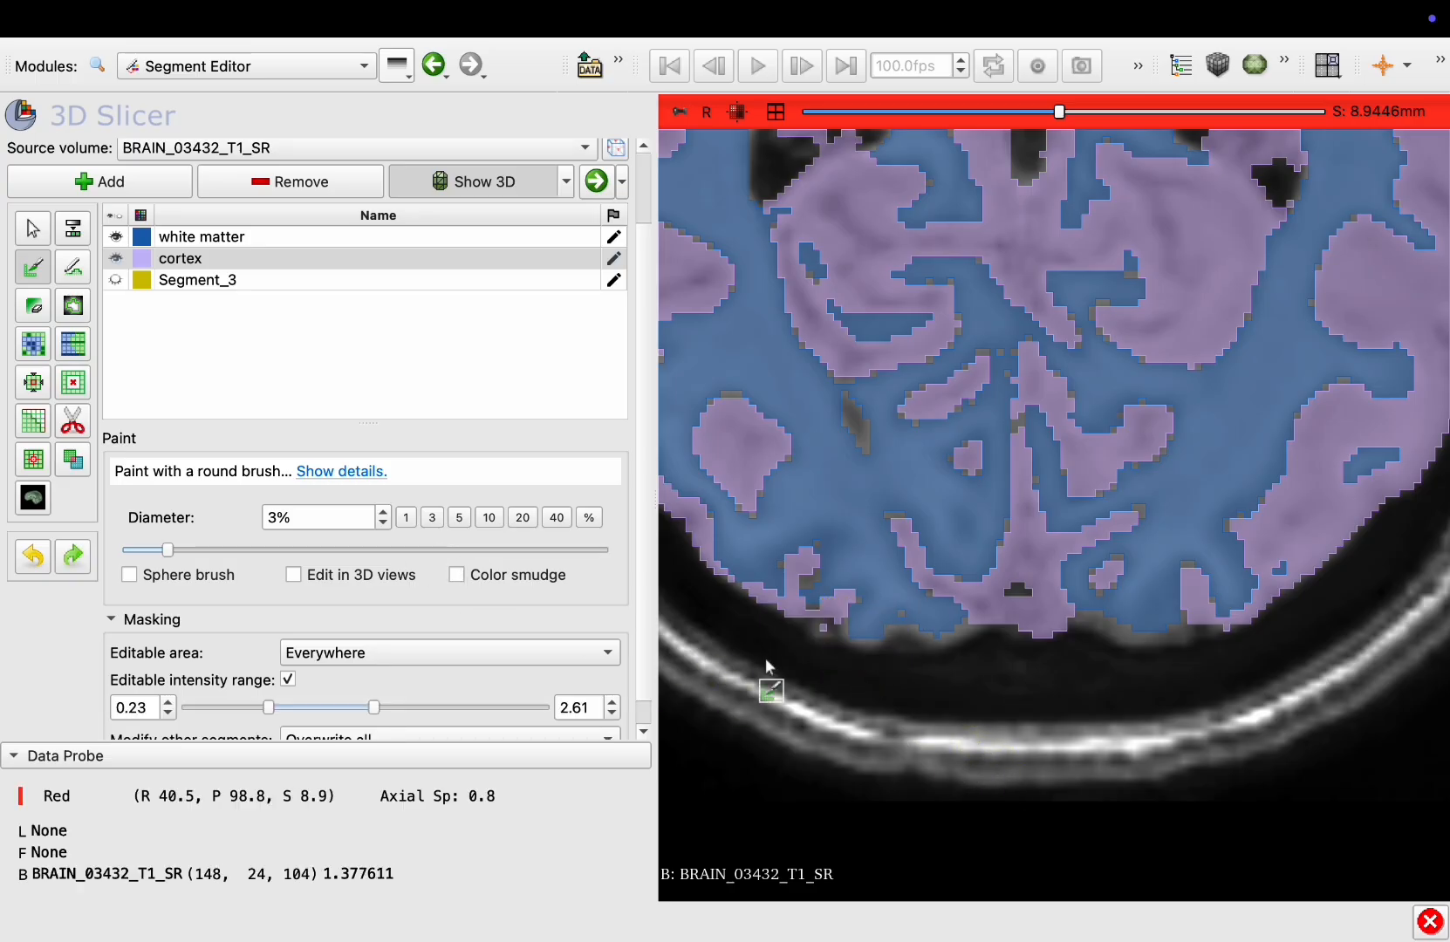
pyautogui.moveTo(988, 609); pyautogui.dragTo(925, 679)
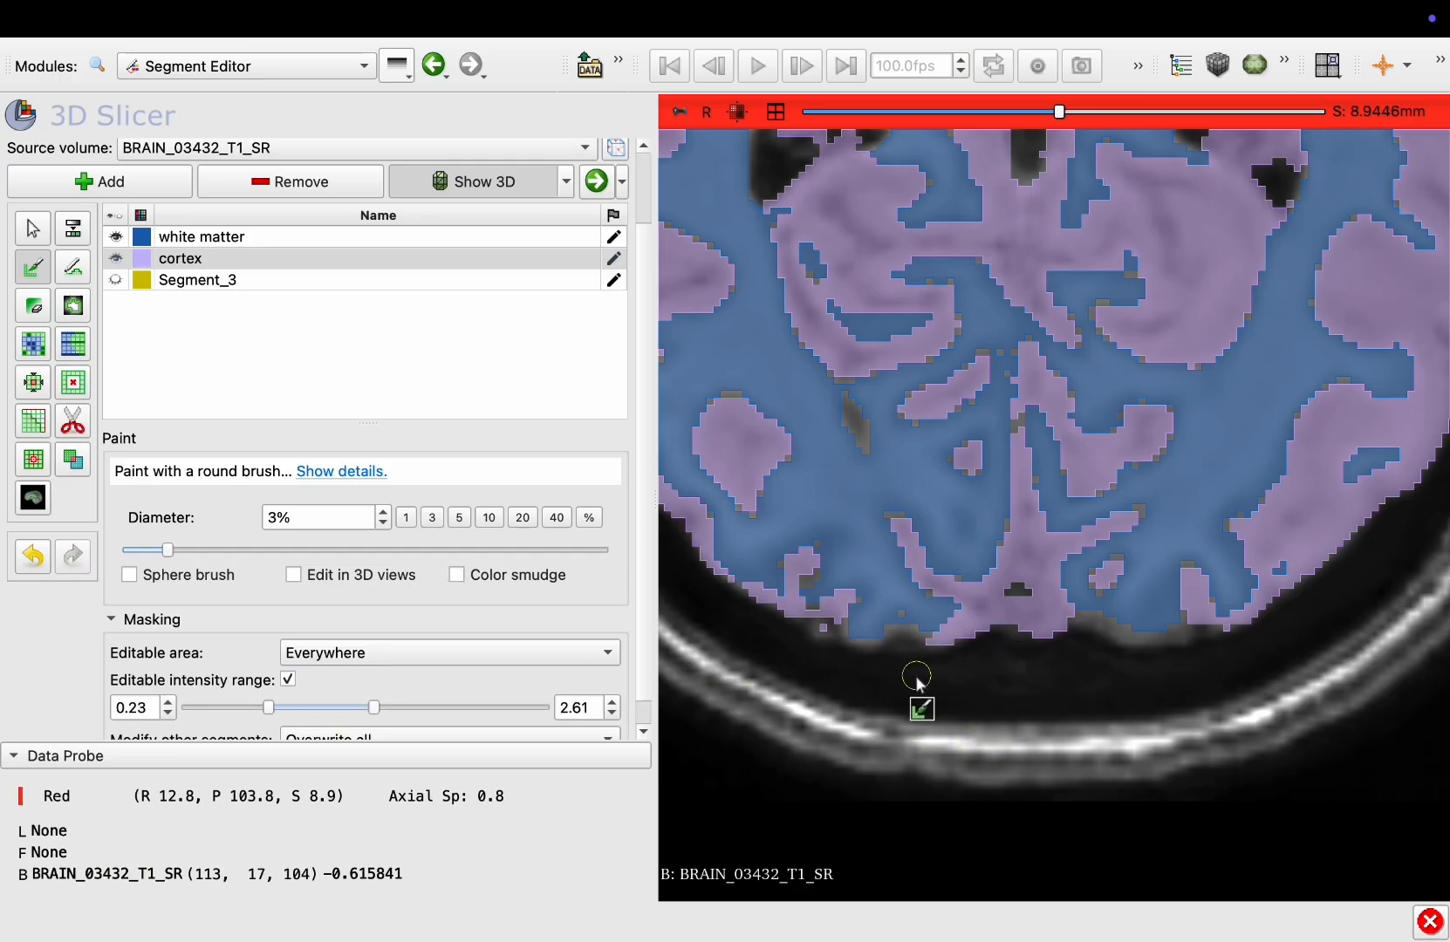
pyautogui.moveTo(835, 633)
pyautogui.mouseDown()
pyautogui.moveTo(914, 630)
pyautogui.moveTo(889, 650)
pyautogui.mouseUp()
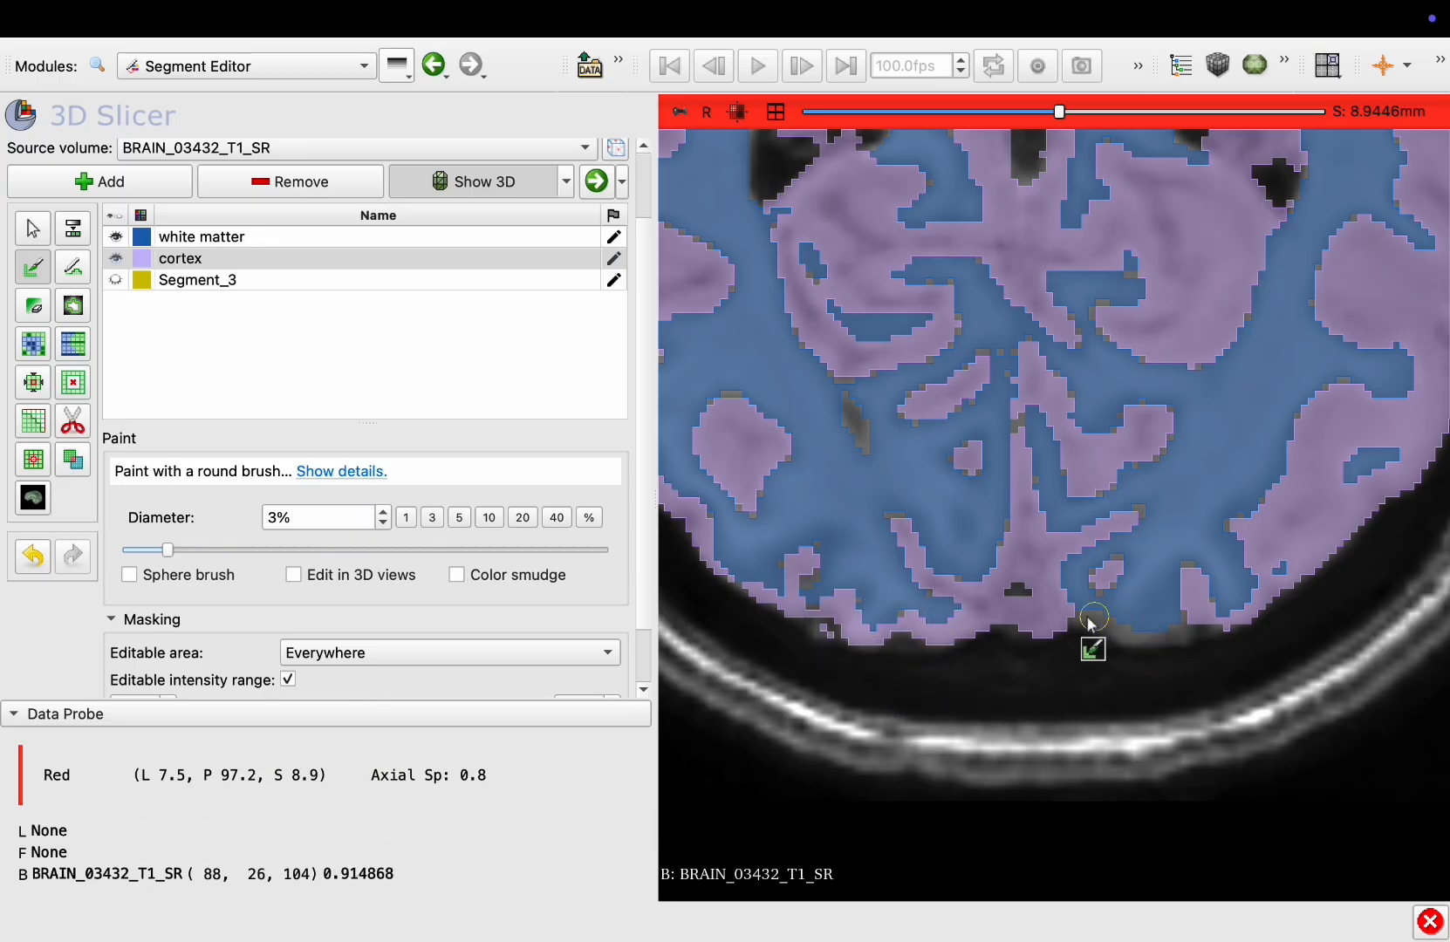
pyautogui.moveTo(1073, 610)
pyautogui.mouseDown()
pyautogui.moveTo(1193, 638)
pyautogui.moveTo(1134, 645)
pyautogui.moveTo(1193, 627)
pyautogui.moveTo(1214, 655)
pyautogui.moveTo(1213, 615)
pyautogui.moveTo(1212, 661)
pyautogui.mouseUp()
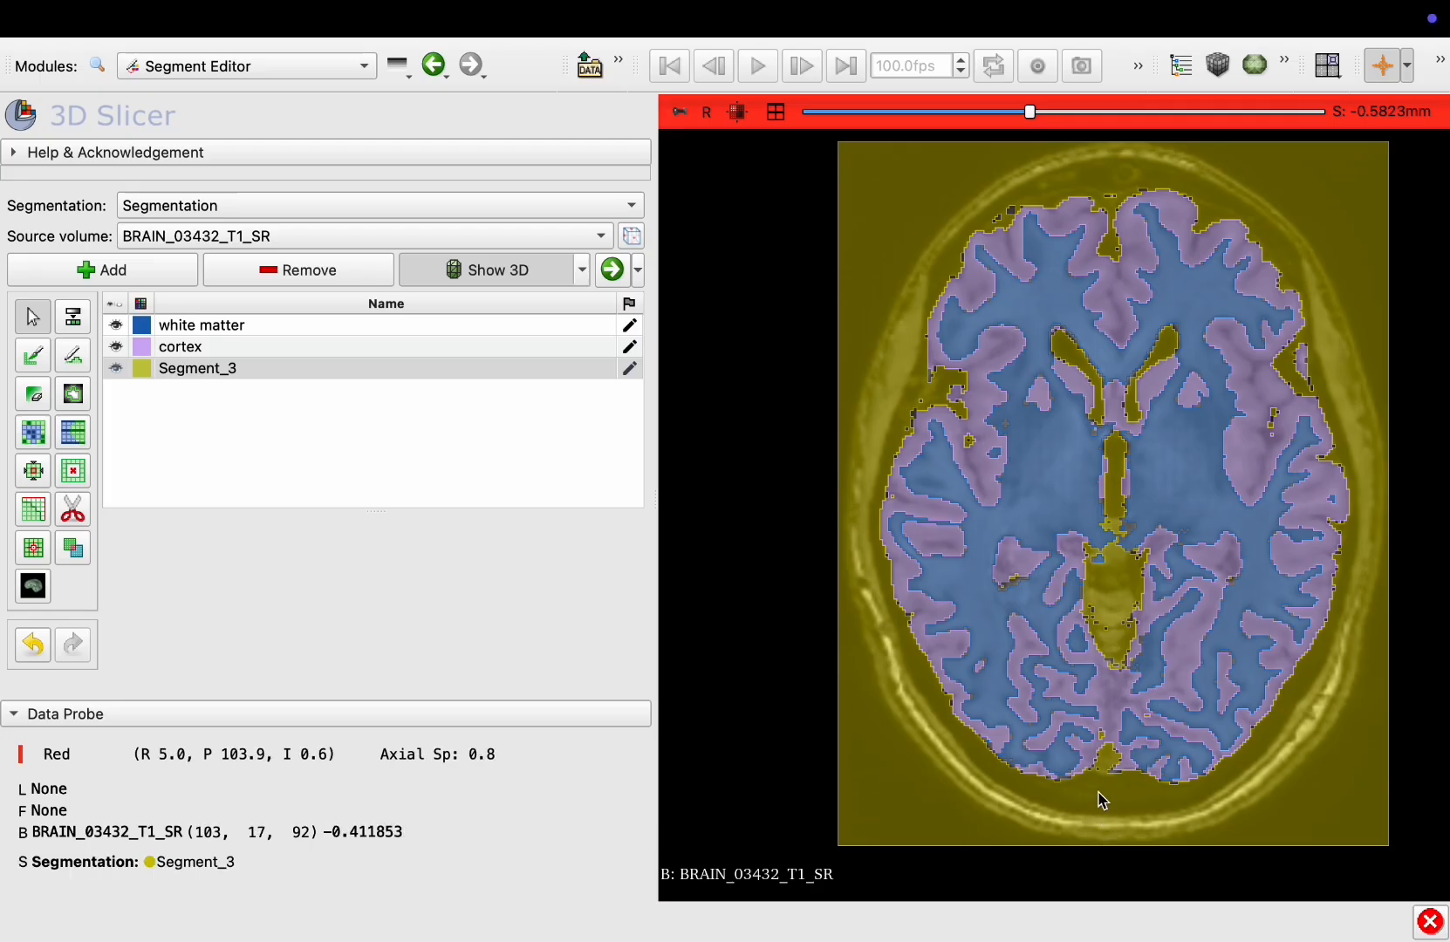
pyautogui.keyDown('ctrl'); pyautogui.scroll(5, 1113, 751); pyautogui.keyUp('ctrl')
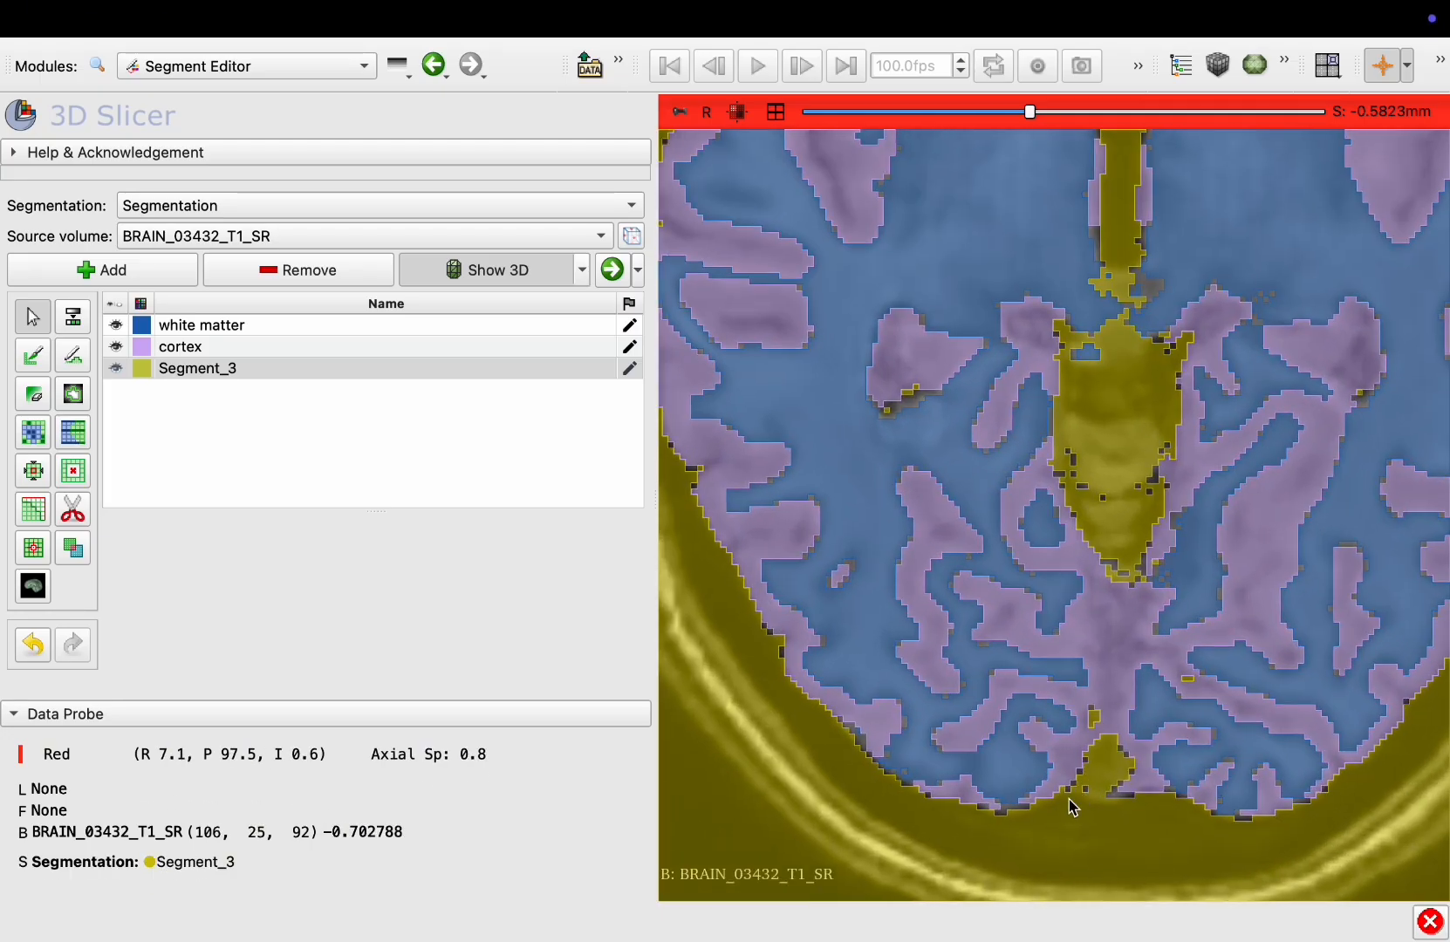
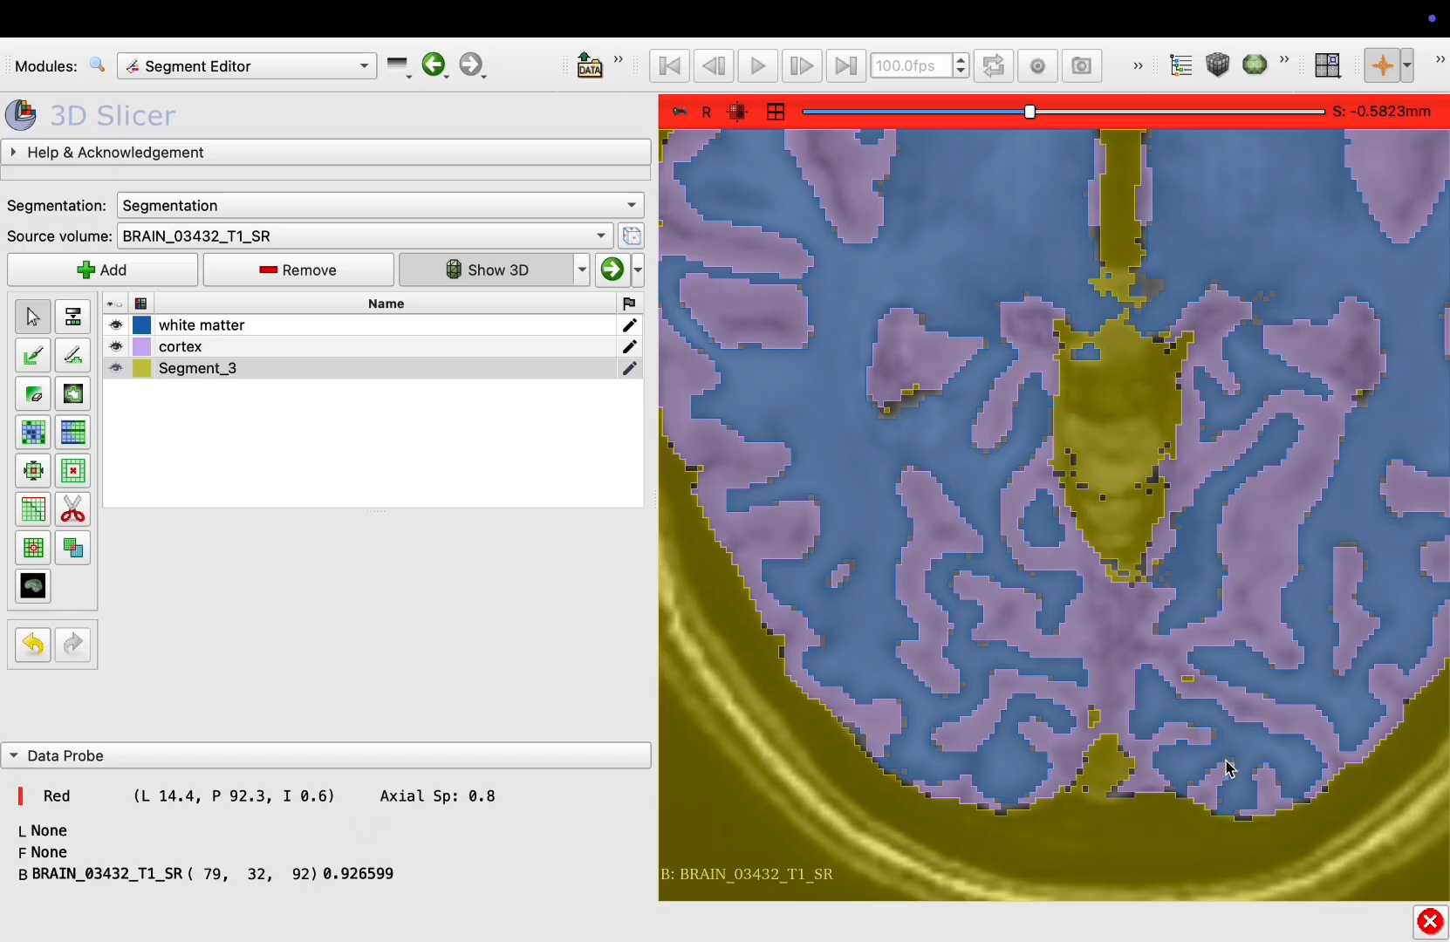
# Remove the background volume from the axial view and browse the slices to inspect unsegmented gaps
pyautogui.moveTo(685, 113)
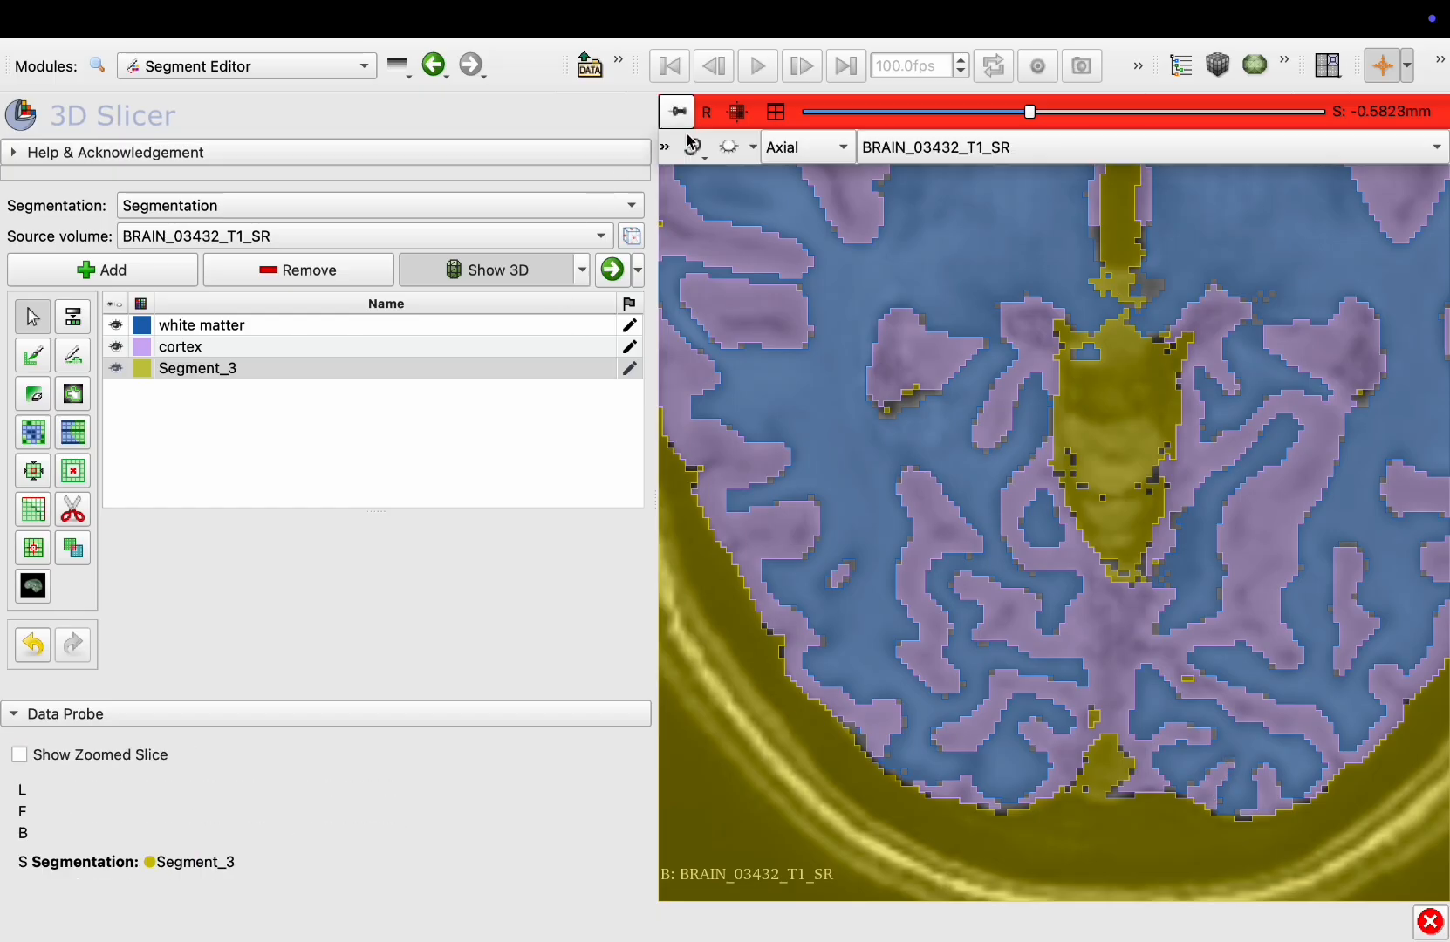
pyautogui.click(665, 147)
pyautogui.click(870, 309)
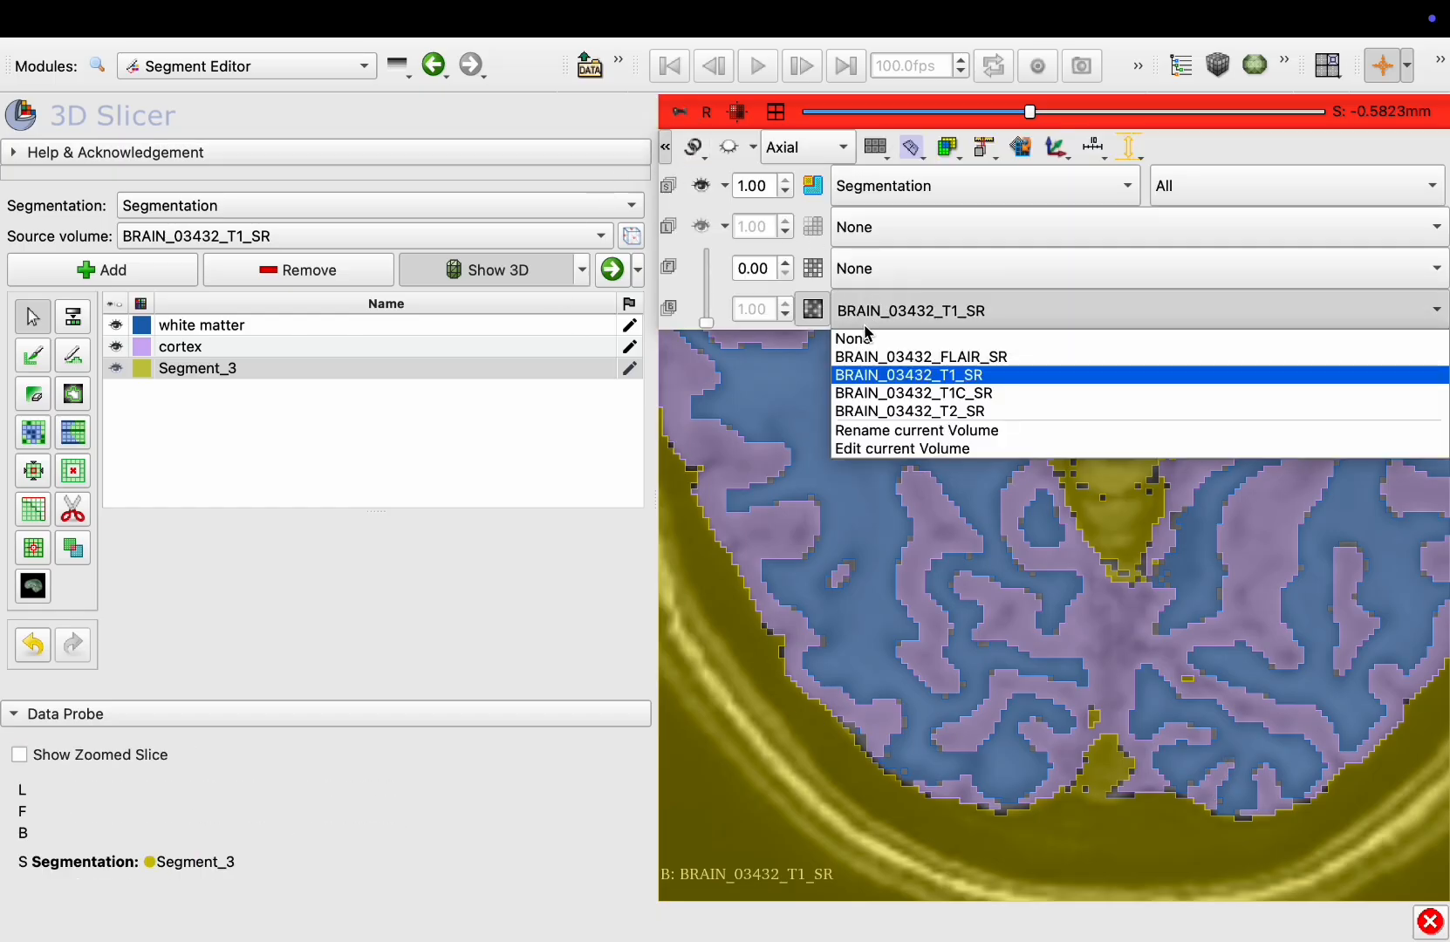
pyautogui.click(864, 338)
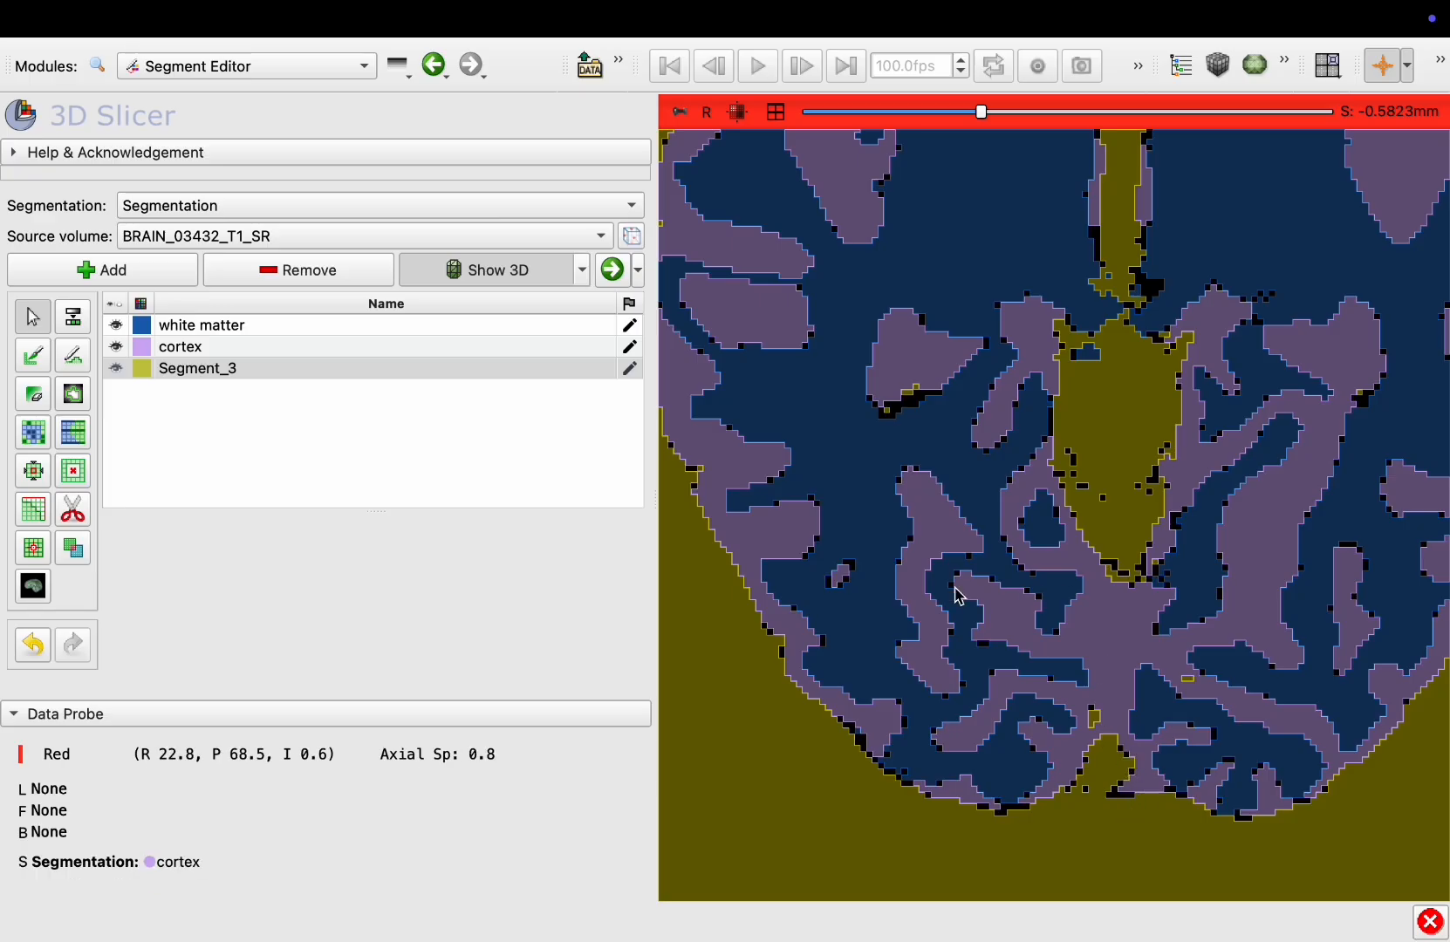
pyautogui.scroll(8, 959, 595)
pyautogui.scroll(-9, 960, 596)
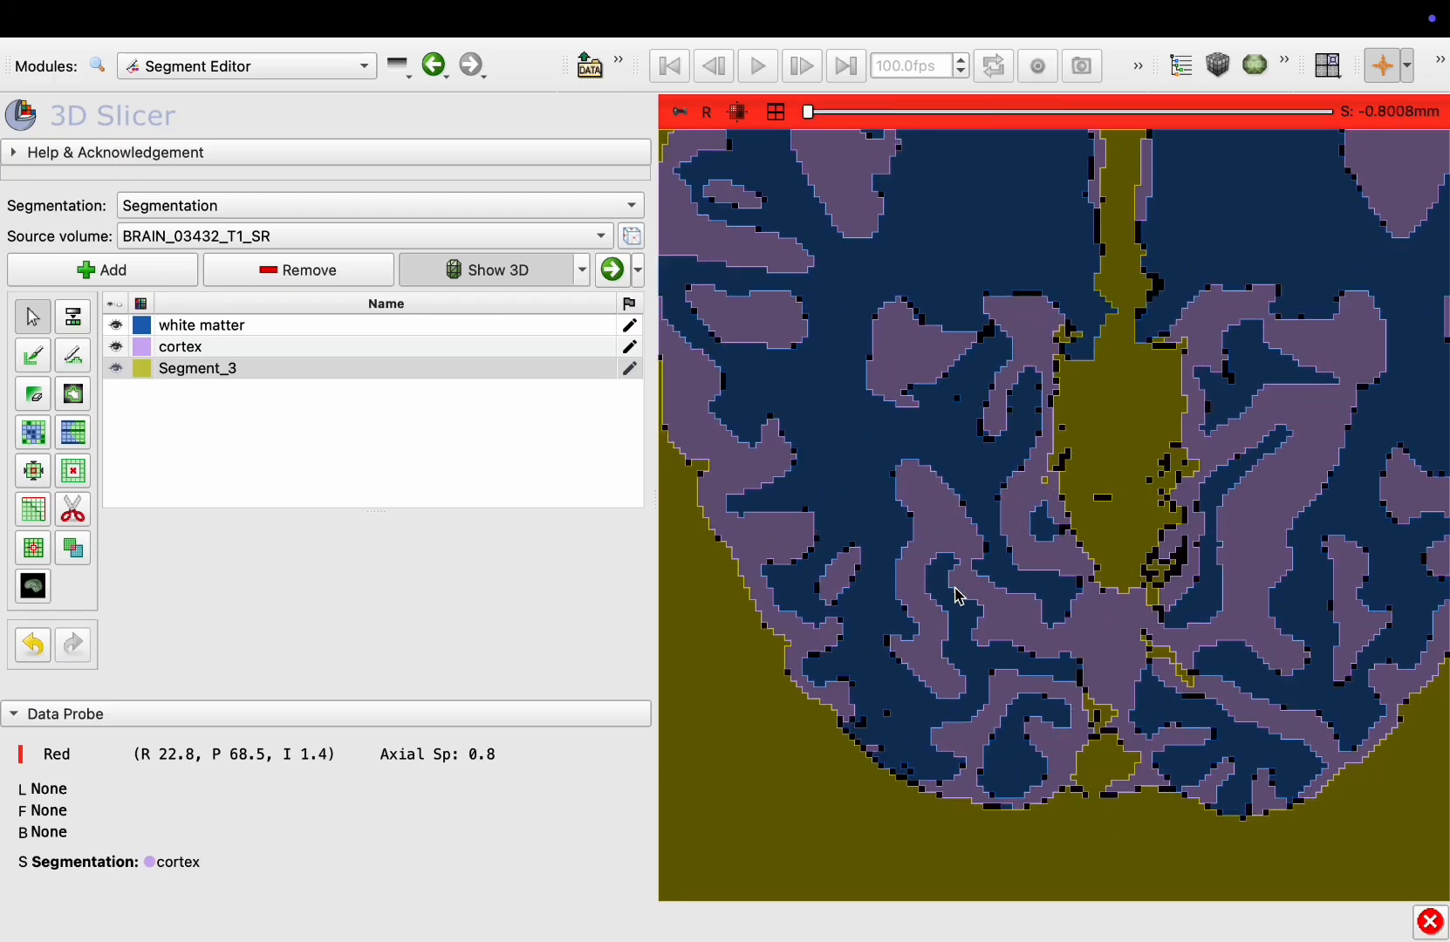
pyautogui.scroll(-2, 959, 596)
pyautogui.scroll(-5, 960, 595)
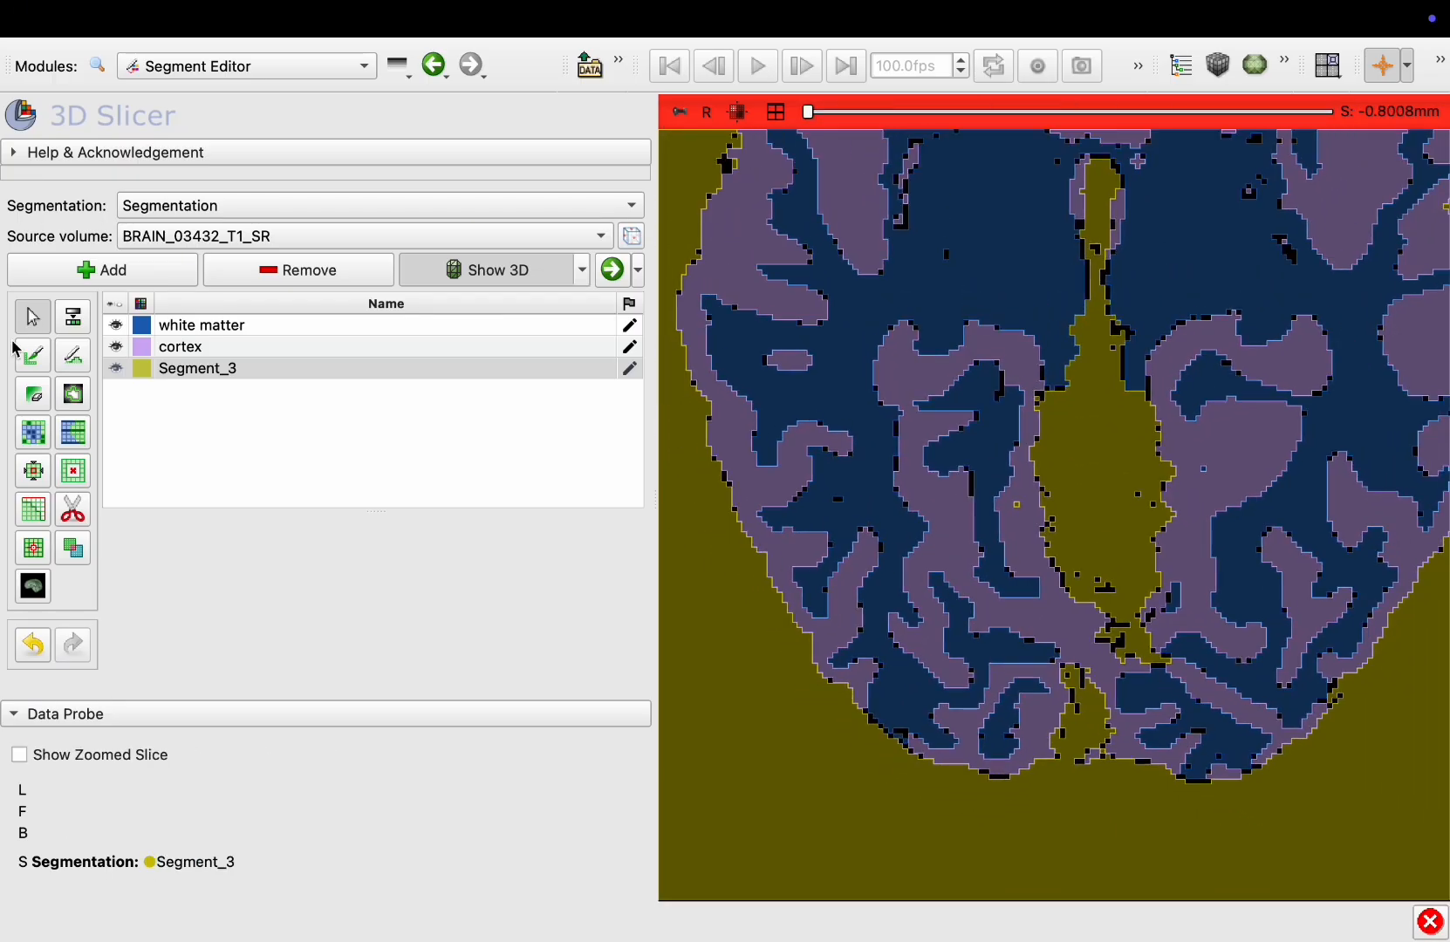
# Add a new segment and set its color to red (#d20419)
pyautogui.click(140, 273)
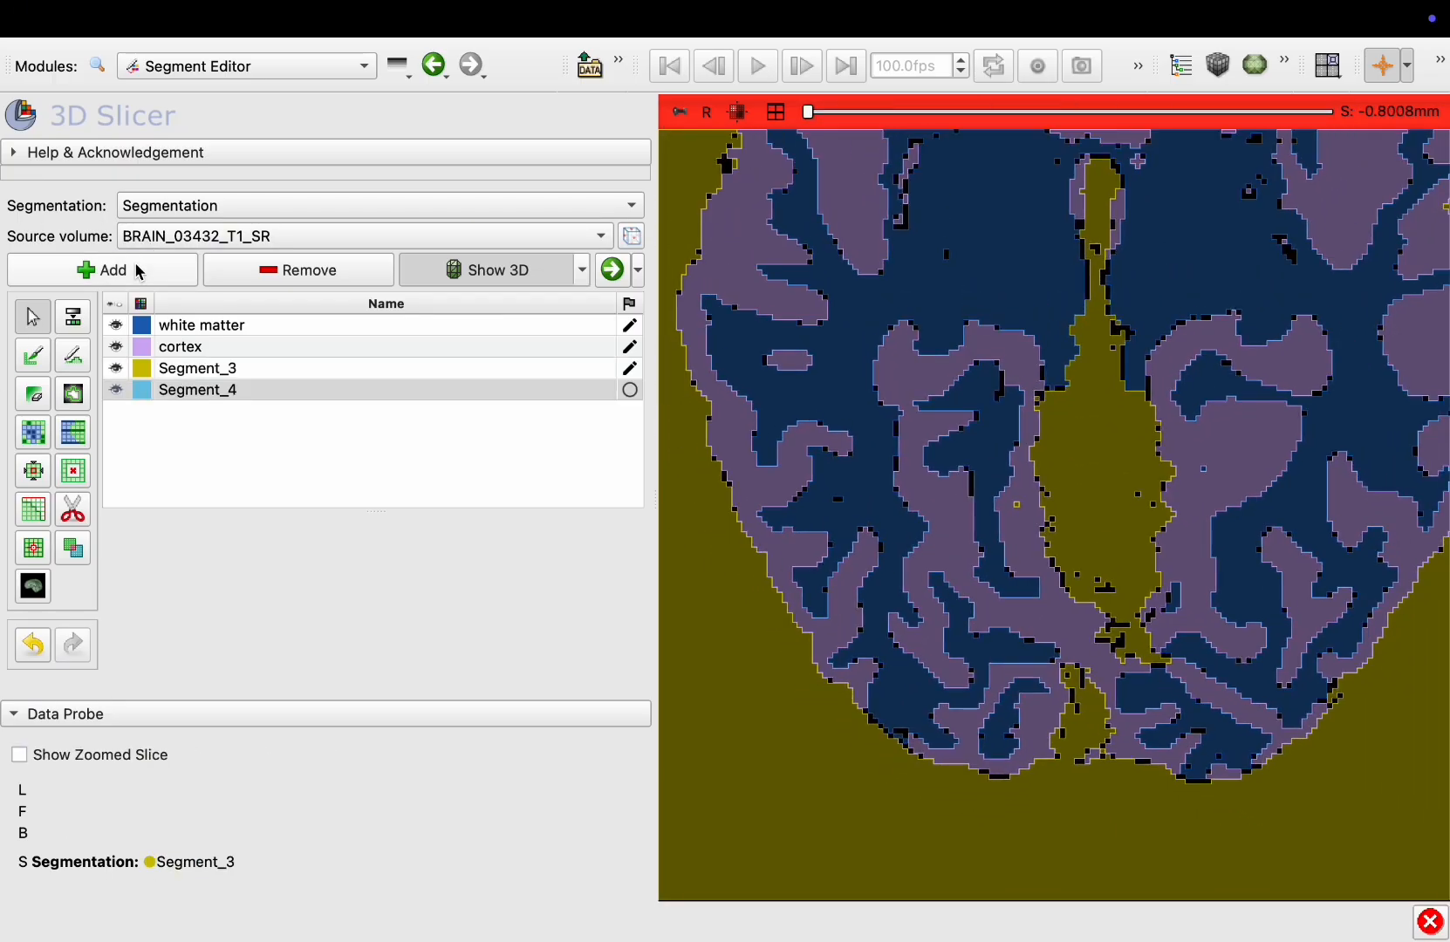
pyautogui.doubleClick(142, 391)
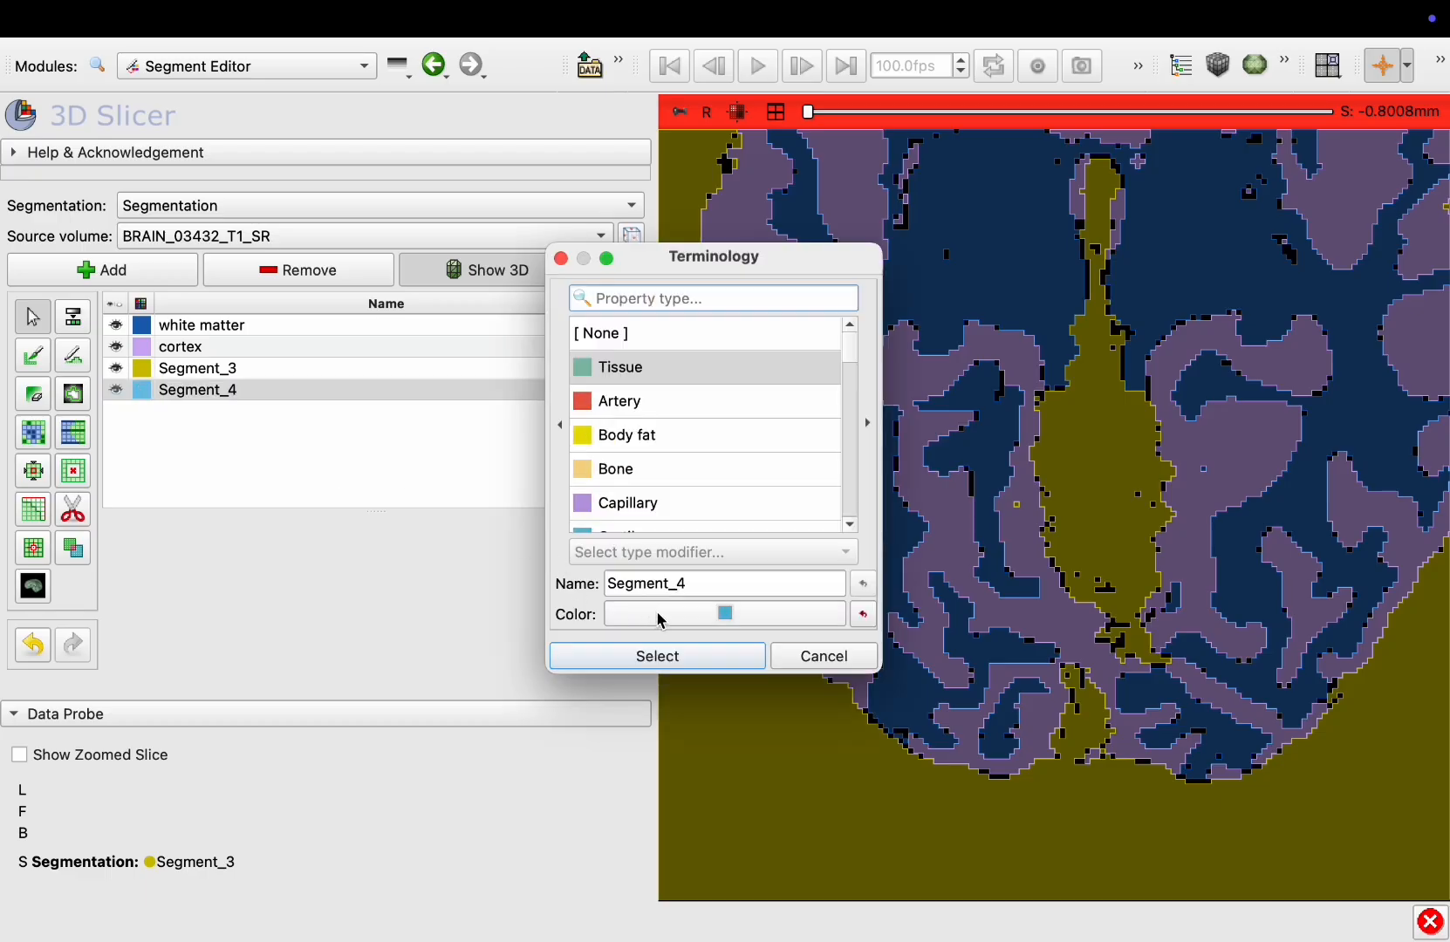
pyautogui.click(663, 621)
pyautogui.click(866, 317)
pyautogui.moveTo(867, 317); pyautogui.dragTo(745, 248)
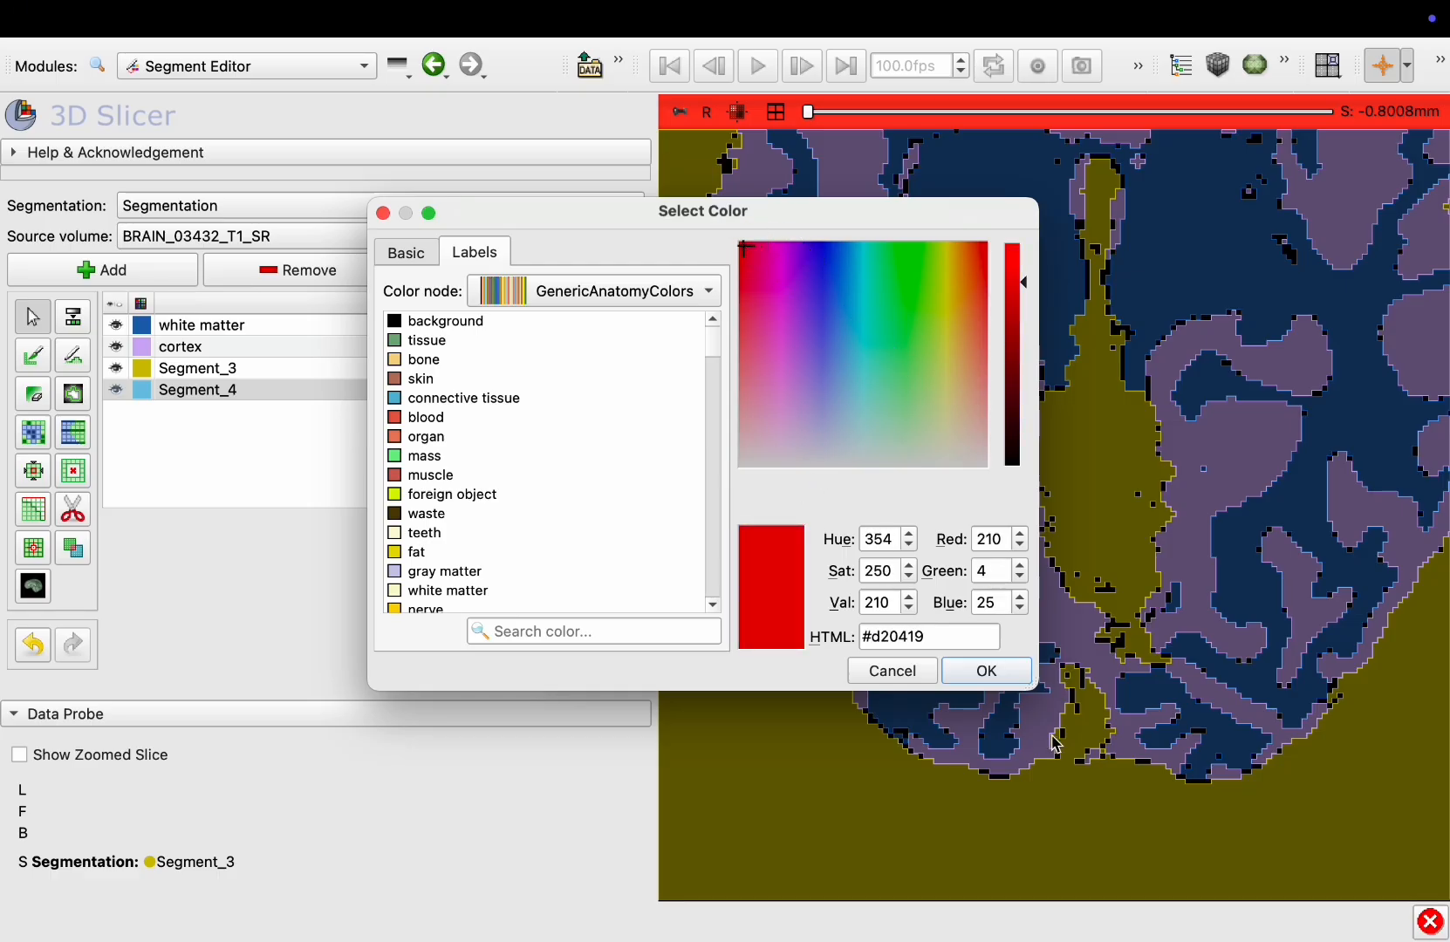
pyautogui.click(984, 671)
pyautogui.click(621, 666)
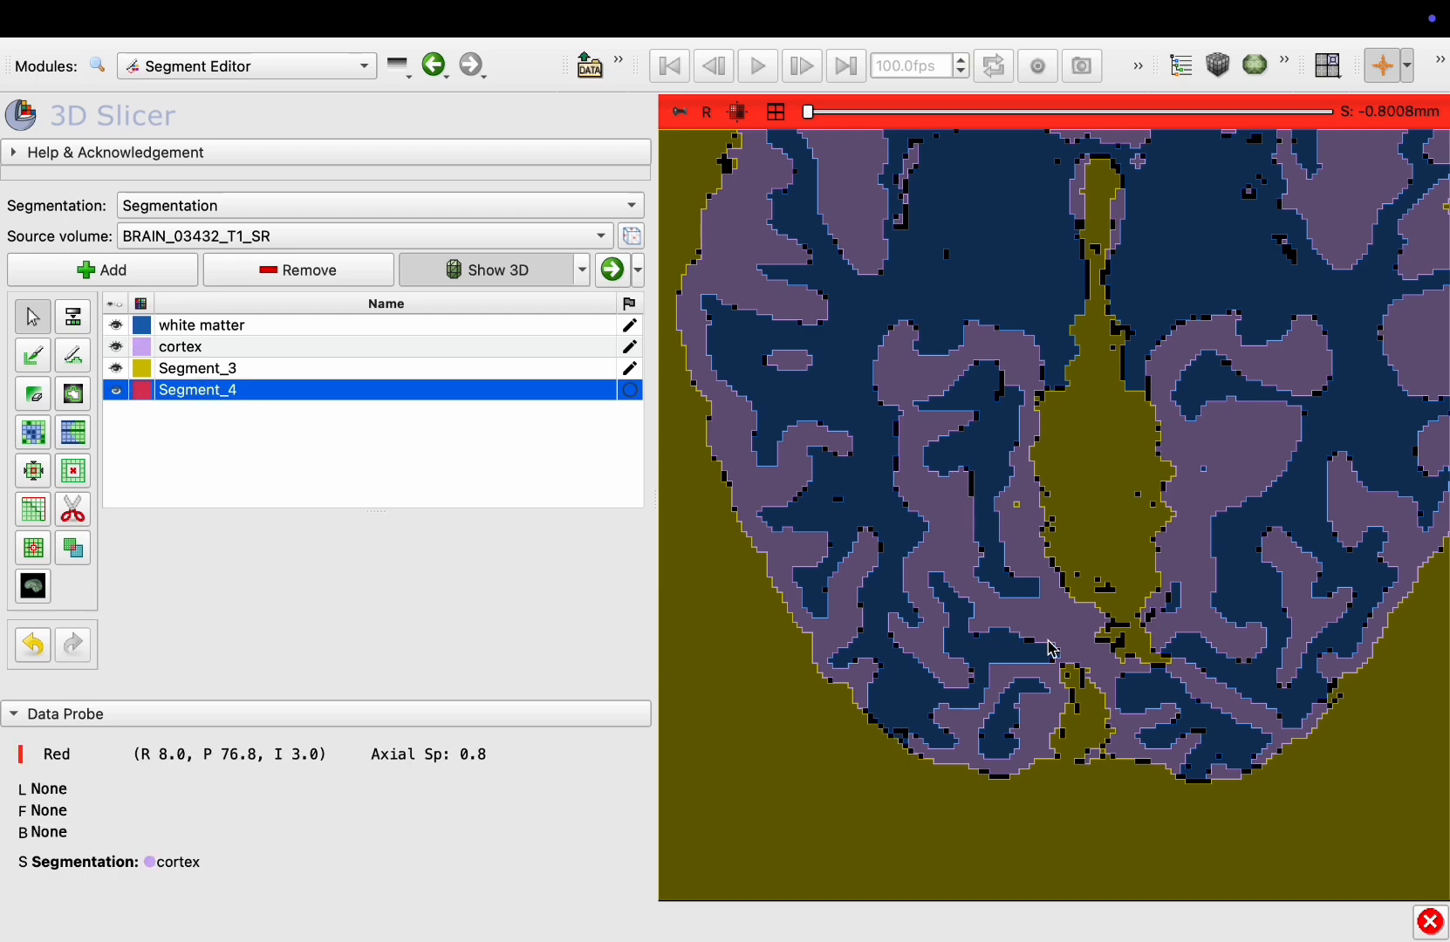
# Fill the new segment outside all visible segments with Logical operators, with the intensity range mask turned off
pyautogui.click(72, 557)
pyautogui.click(270, 593)
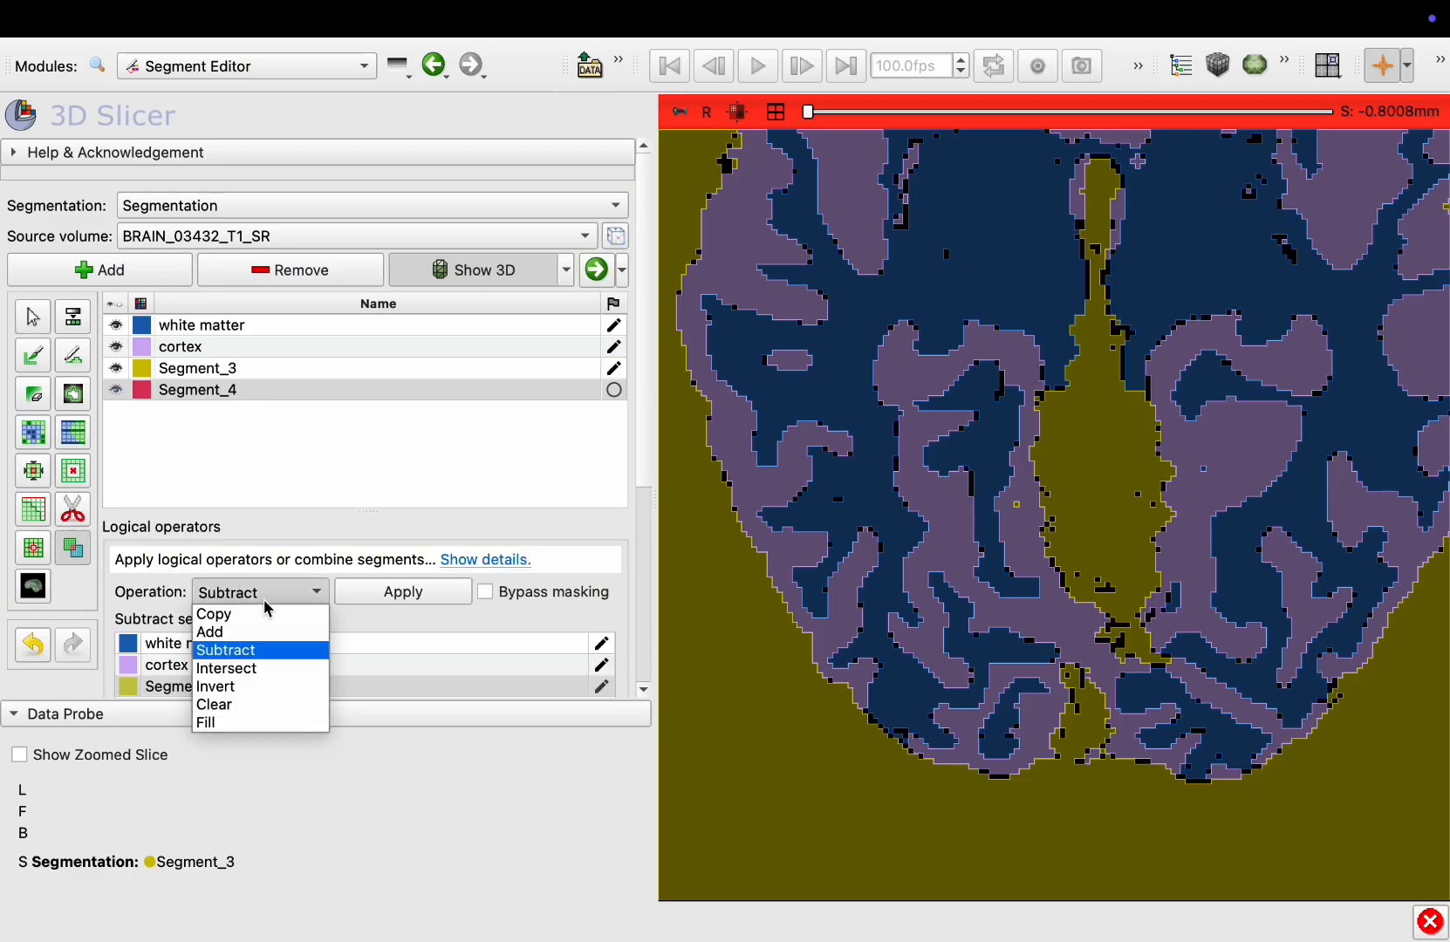
pyautogui.click(247, 723)
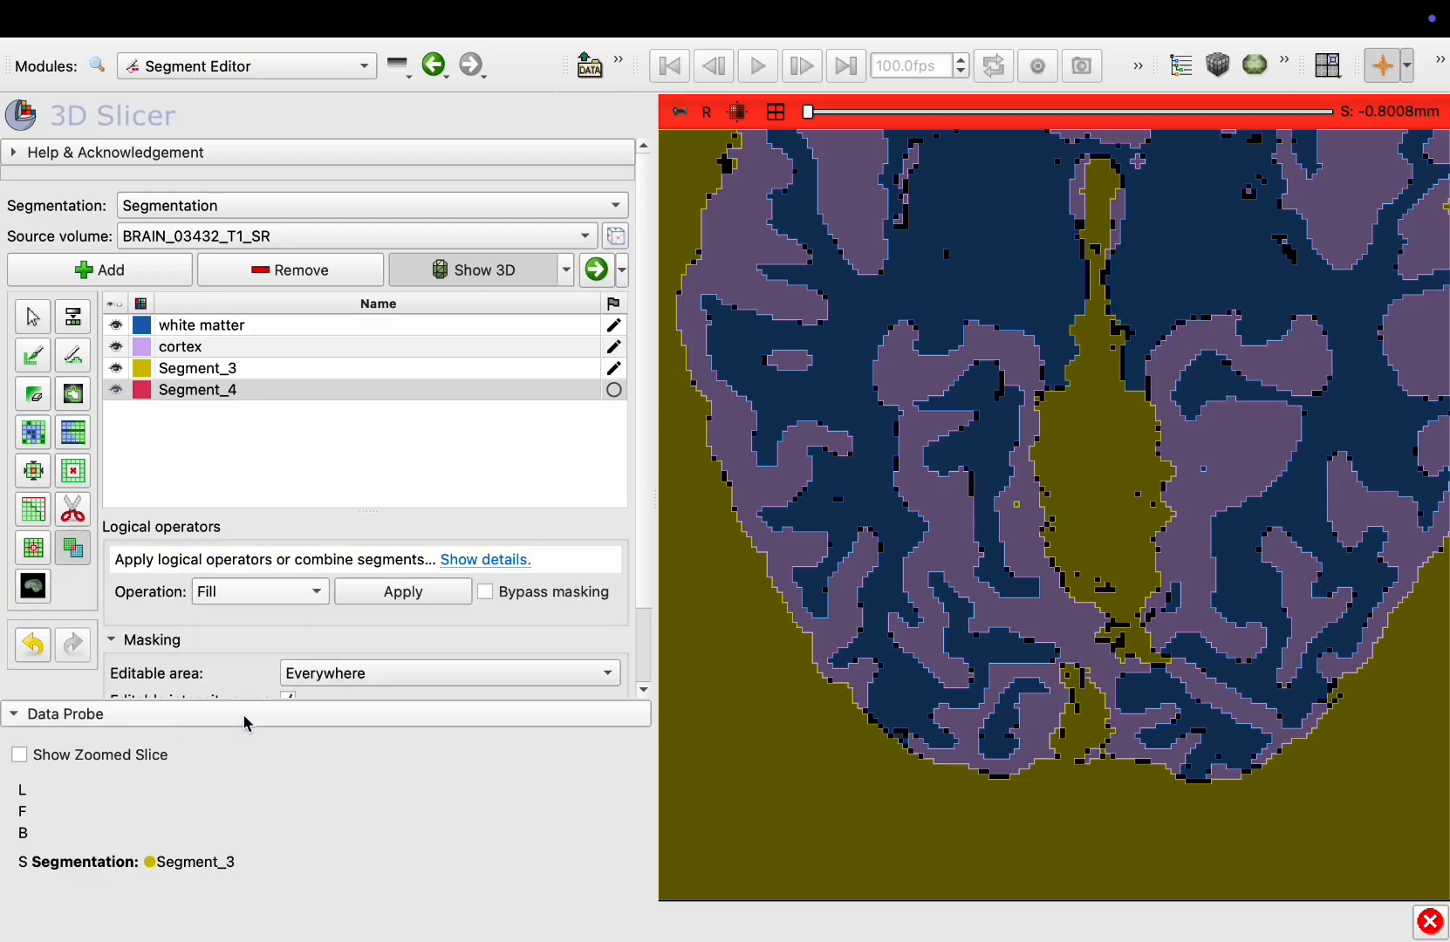
pyautogui.scroll(-4, 275, 680)
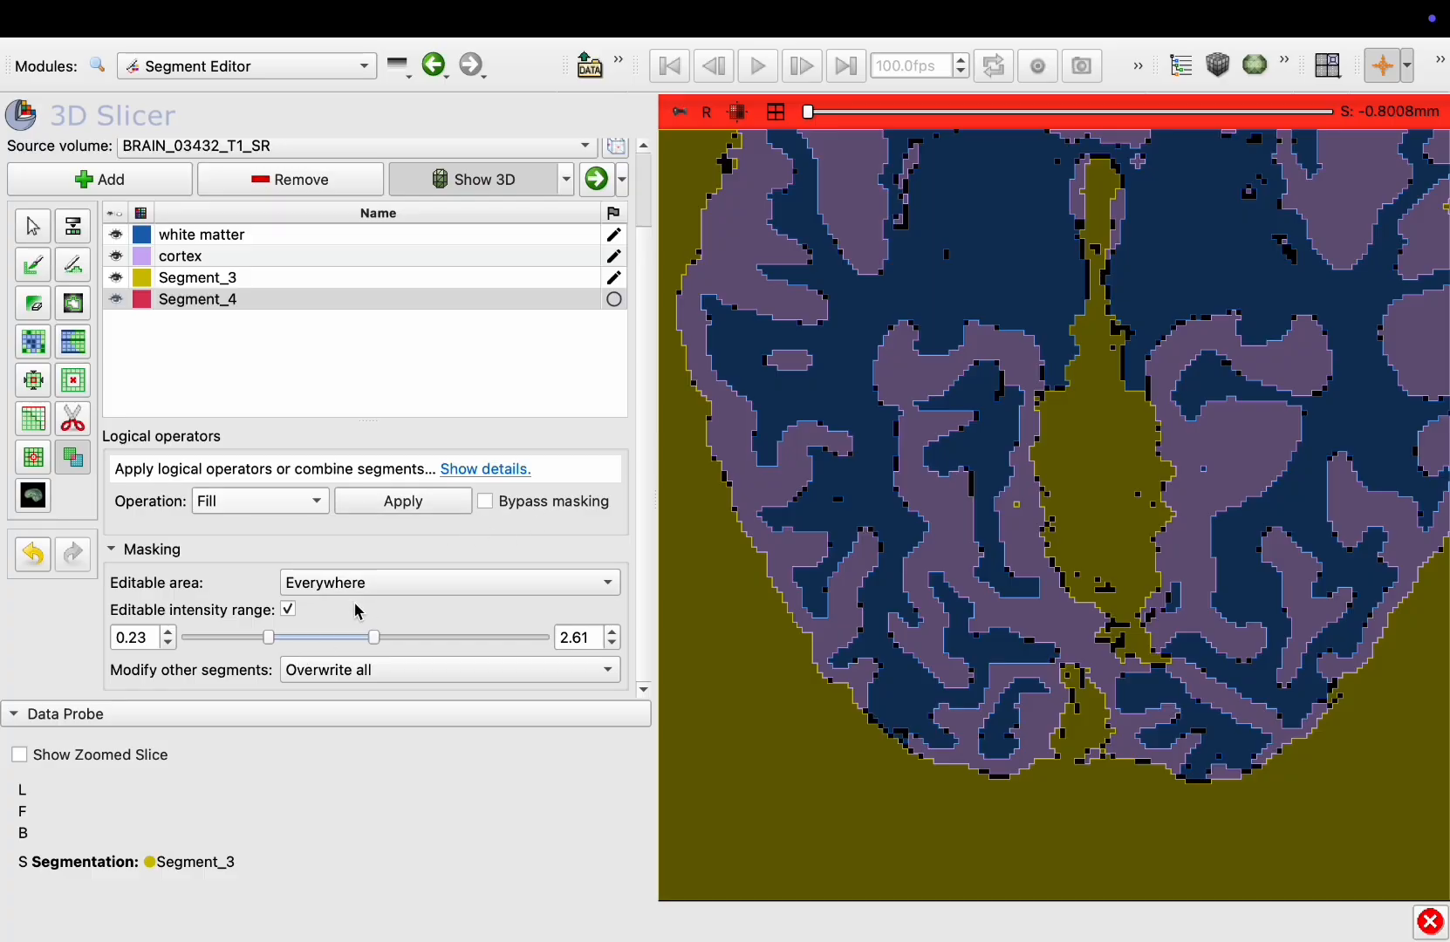
pyautogui.click(288, 609)
pyautogui.click(297, 611)
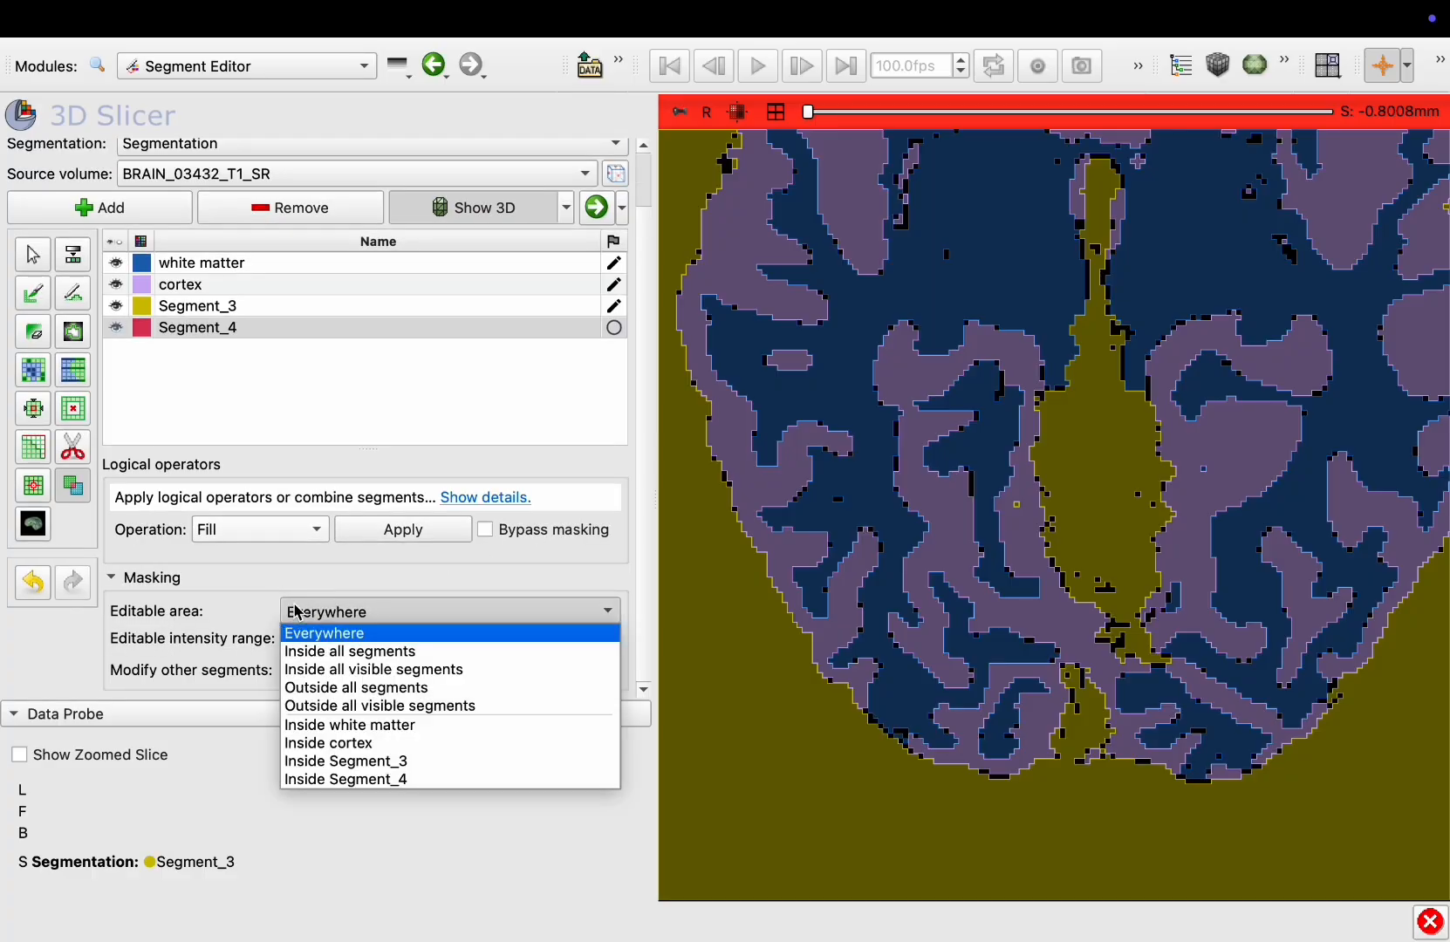
pyautogui.click(339, 709)
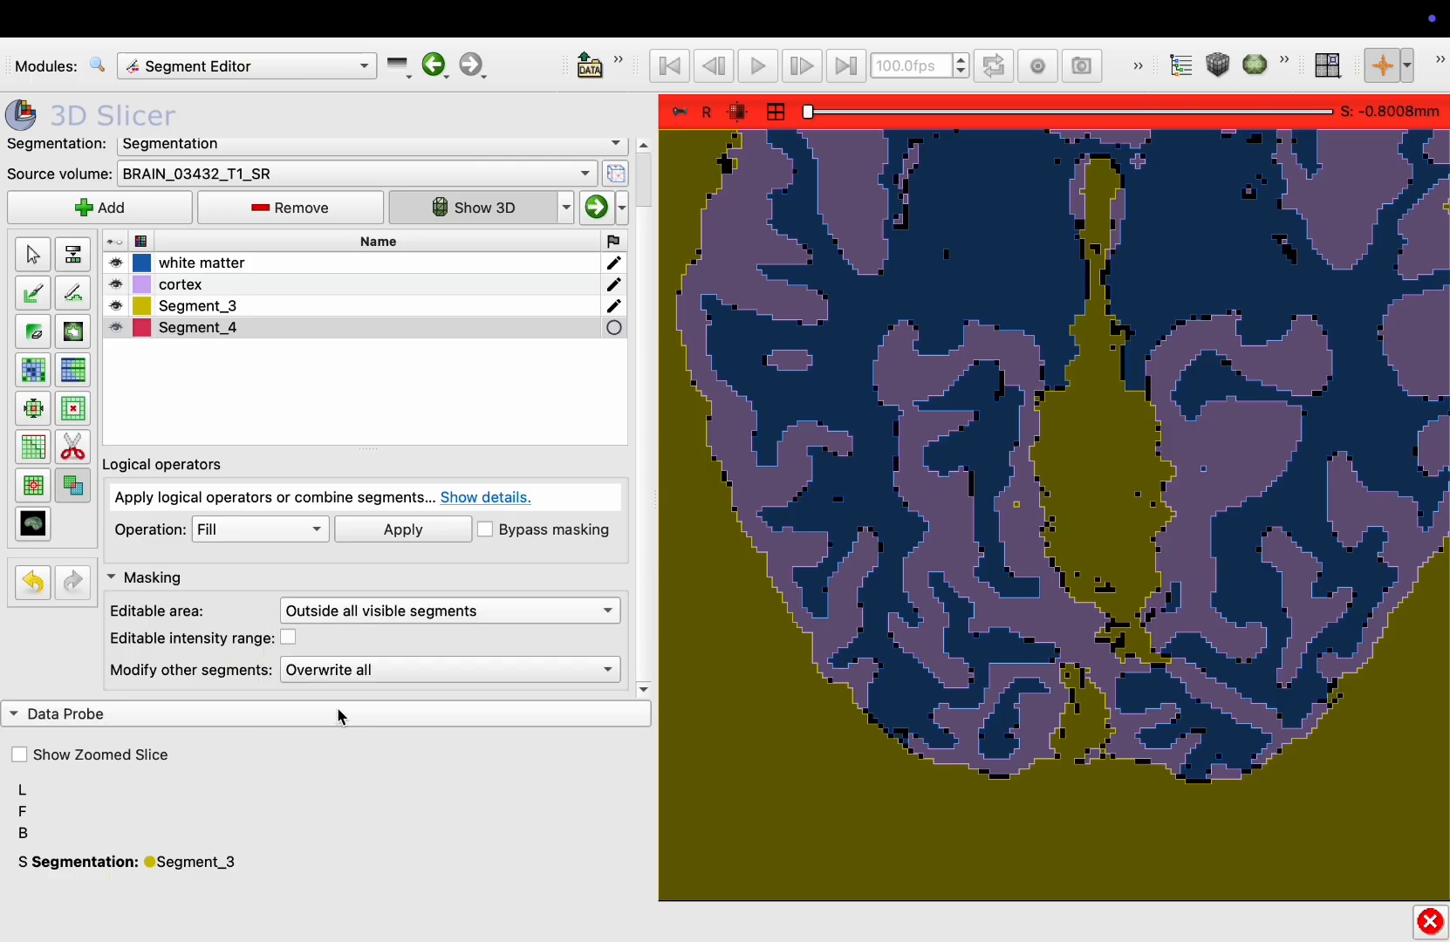
pyautogui.click(397, 532)
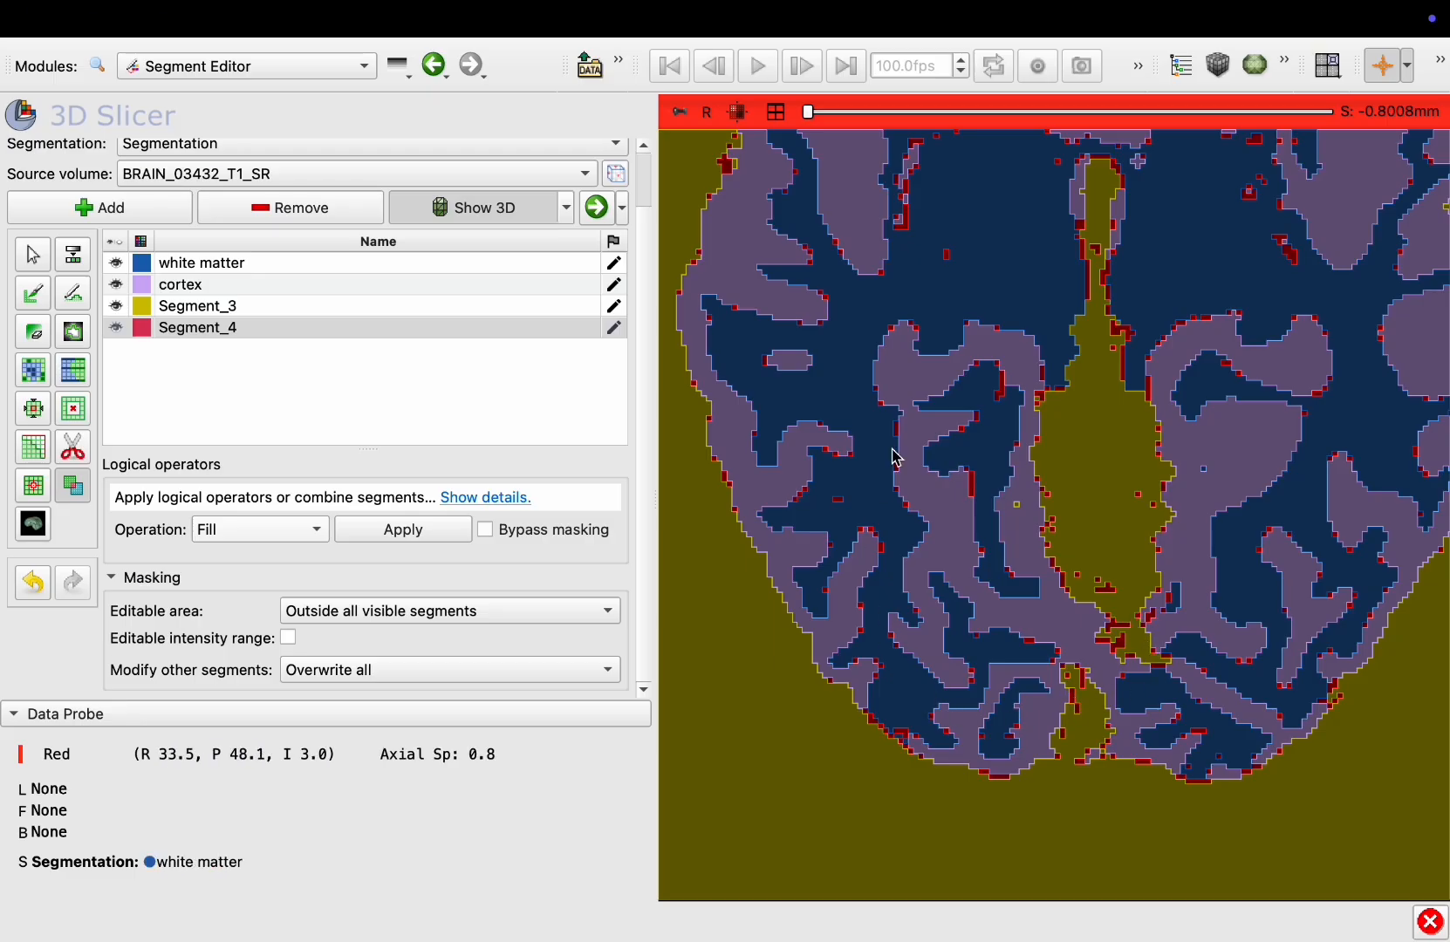
# Set up Margin to grow by 0.81 mm, applied to all visible segments
pyautogui.keyDown('ctrl'); pyautogui.scroll(-5, 876, 337); pyautogui.keyUp('ctrl')
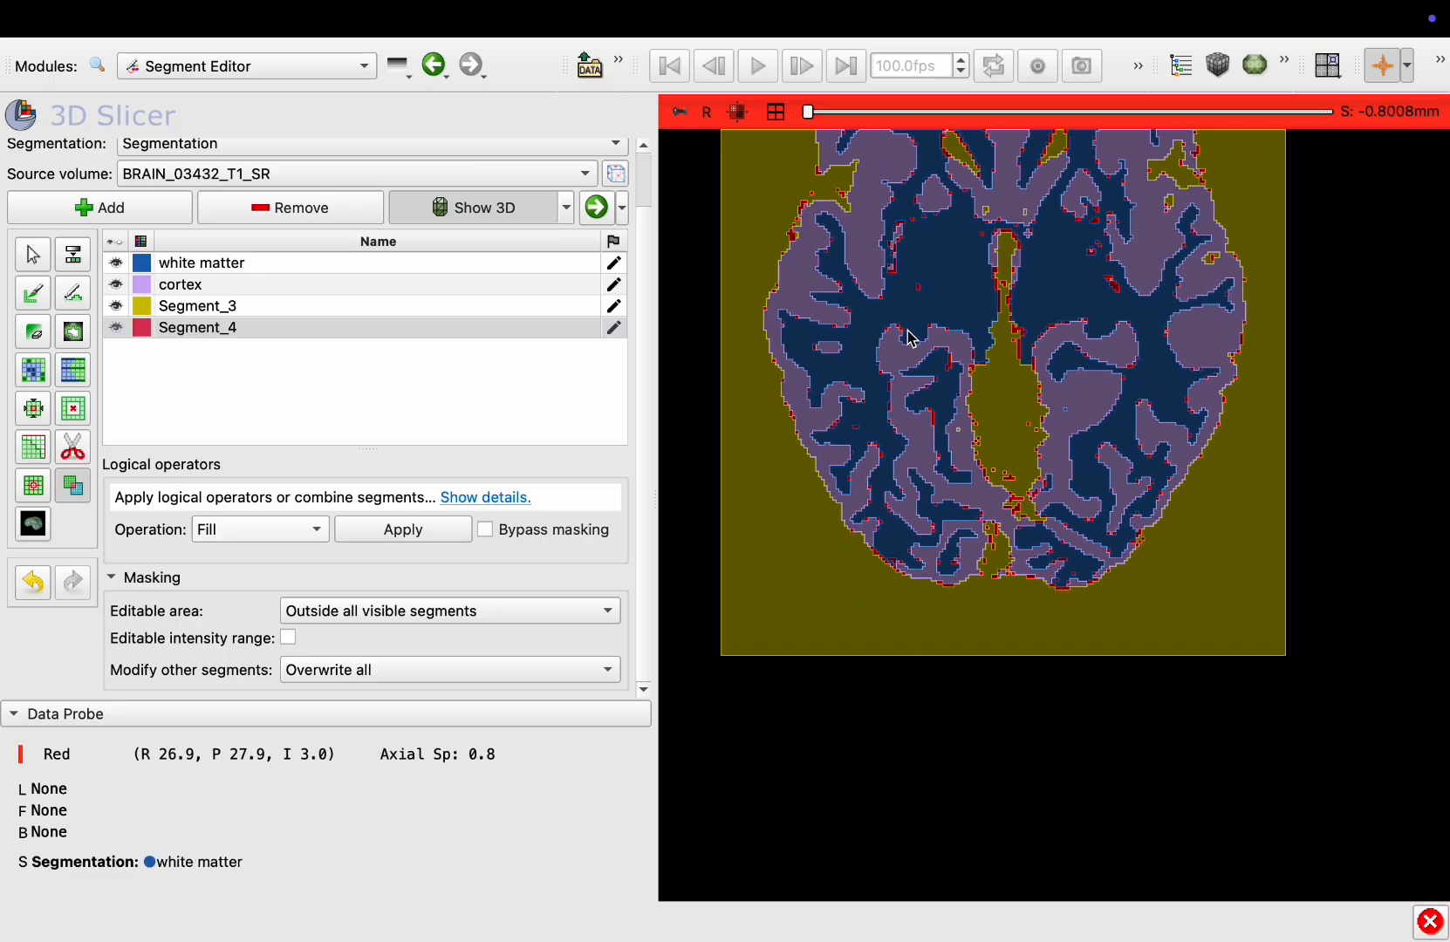
pyautogui.scroll(13, 912, 337)
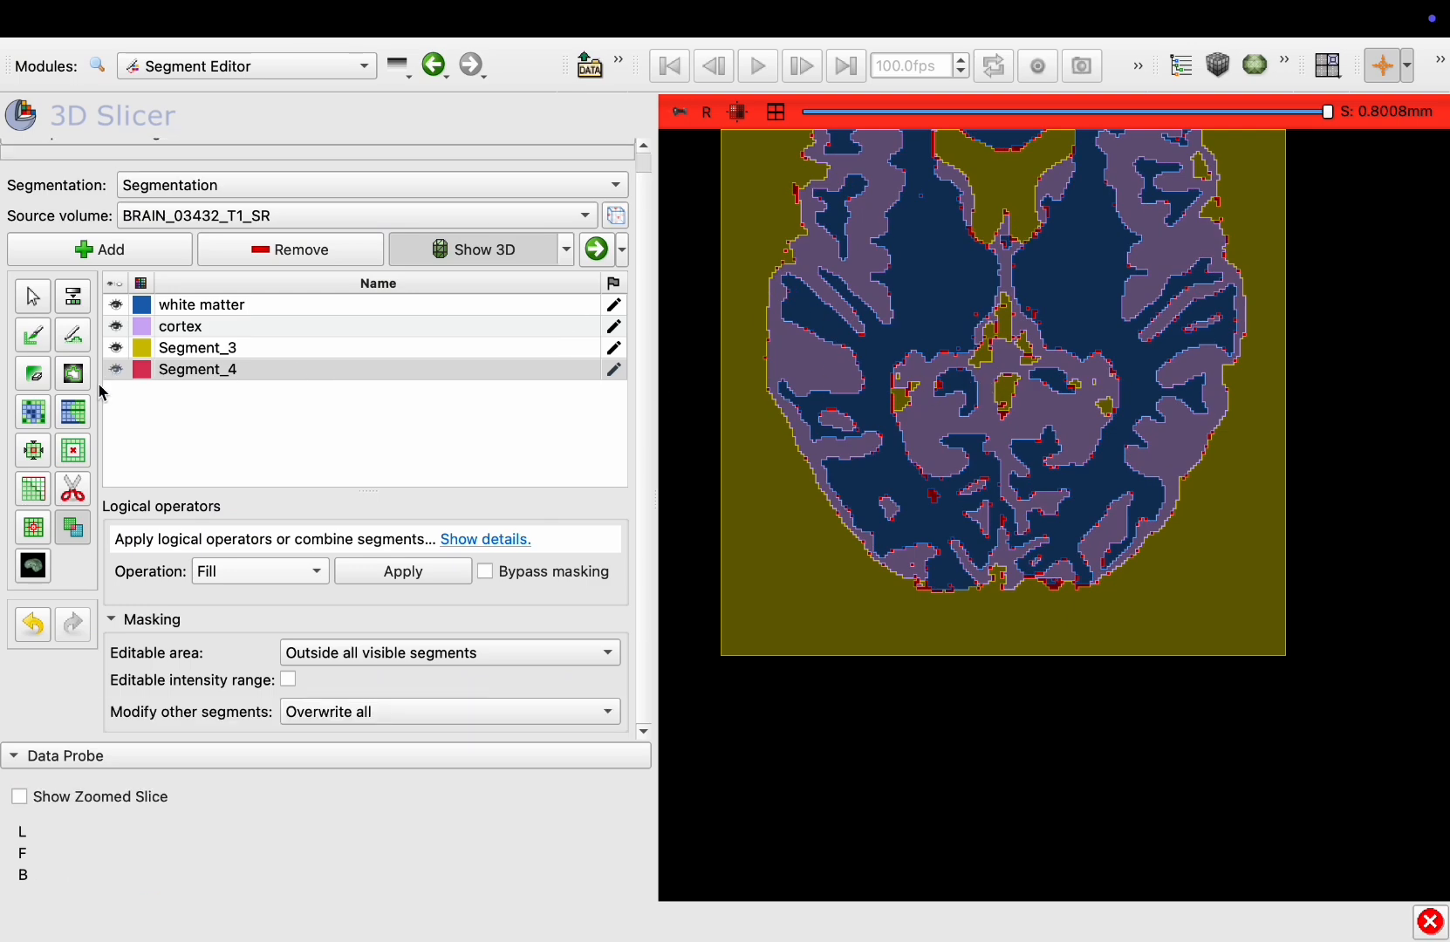
pyautogui.click(32, 450)
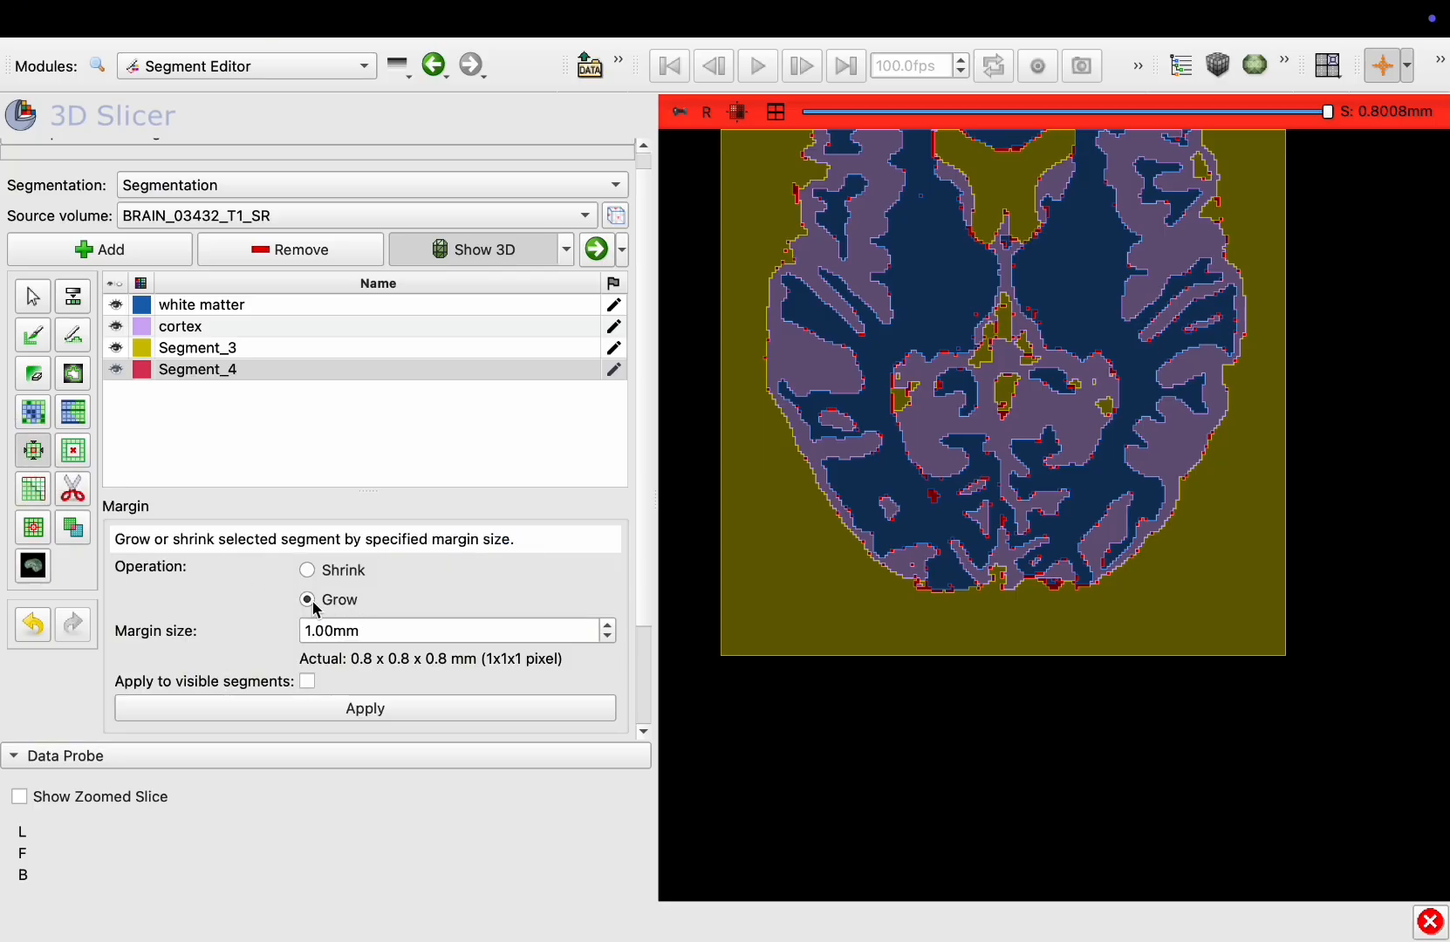
pyautogui.scroll(-2, 313, 598)
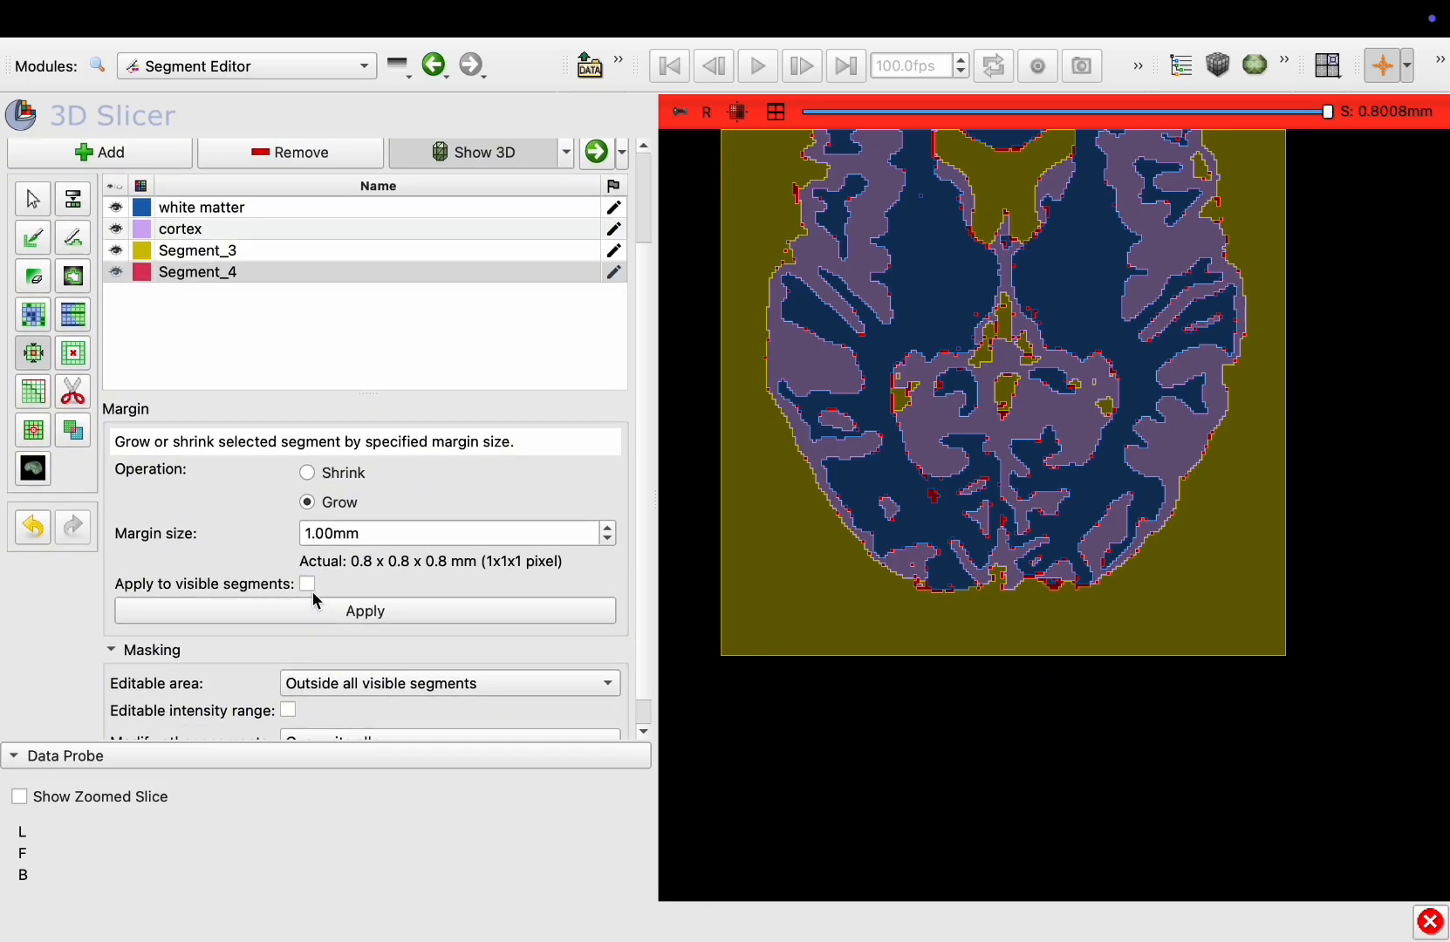
pyautogui.click(337, 533)
pyautogui.moveTo(338, 534); pyautogui.dragTo(311, 534)
pyautogui.press('BackSpace')
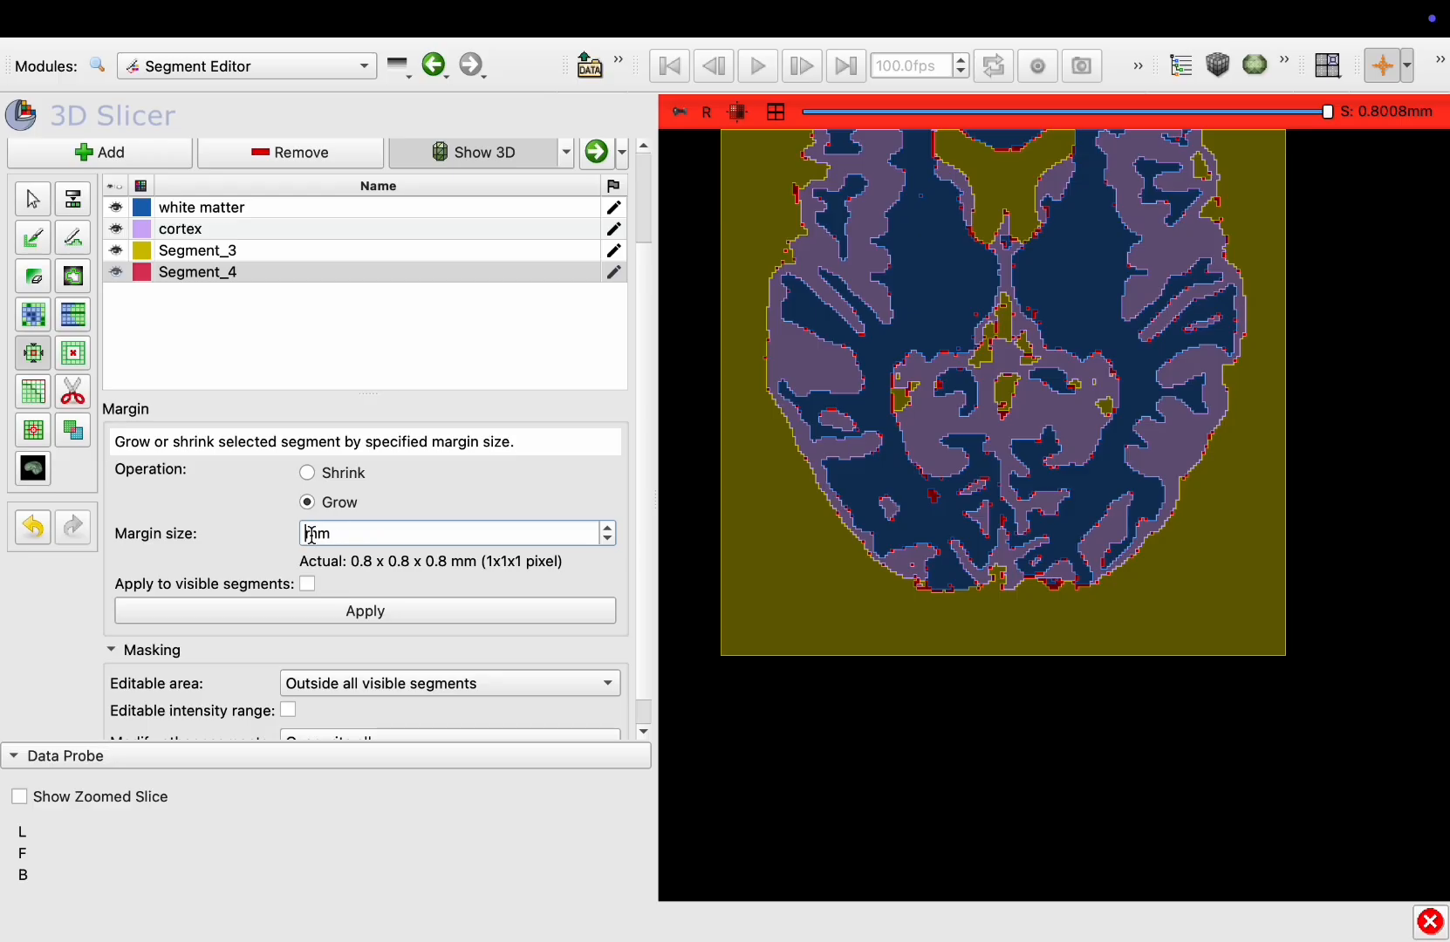
pyautogui.write('.81')
pyautogui.click(306, 584)
# Restrict the editable area to inside Segment_4 and apply the margin growth
pyautogui.scroll(-1, 304, 590)
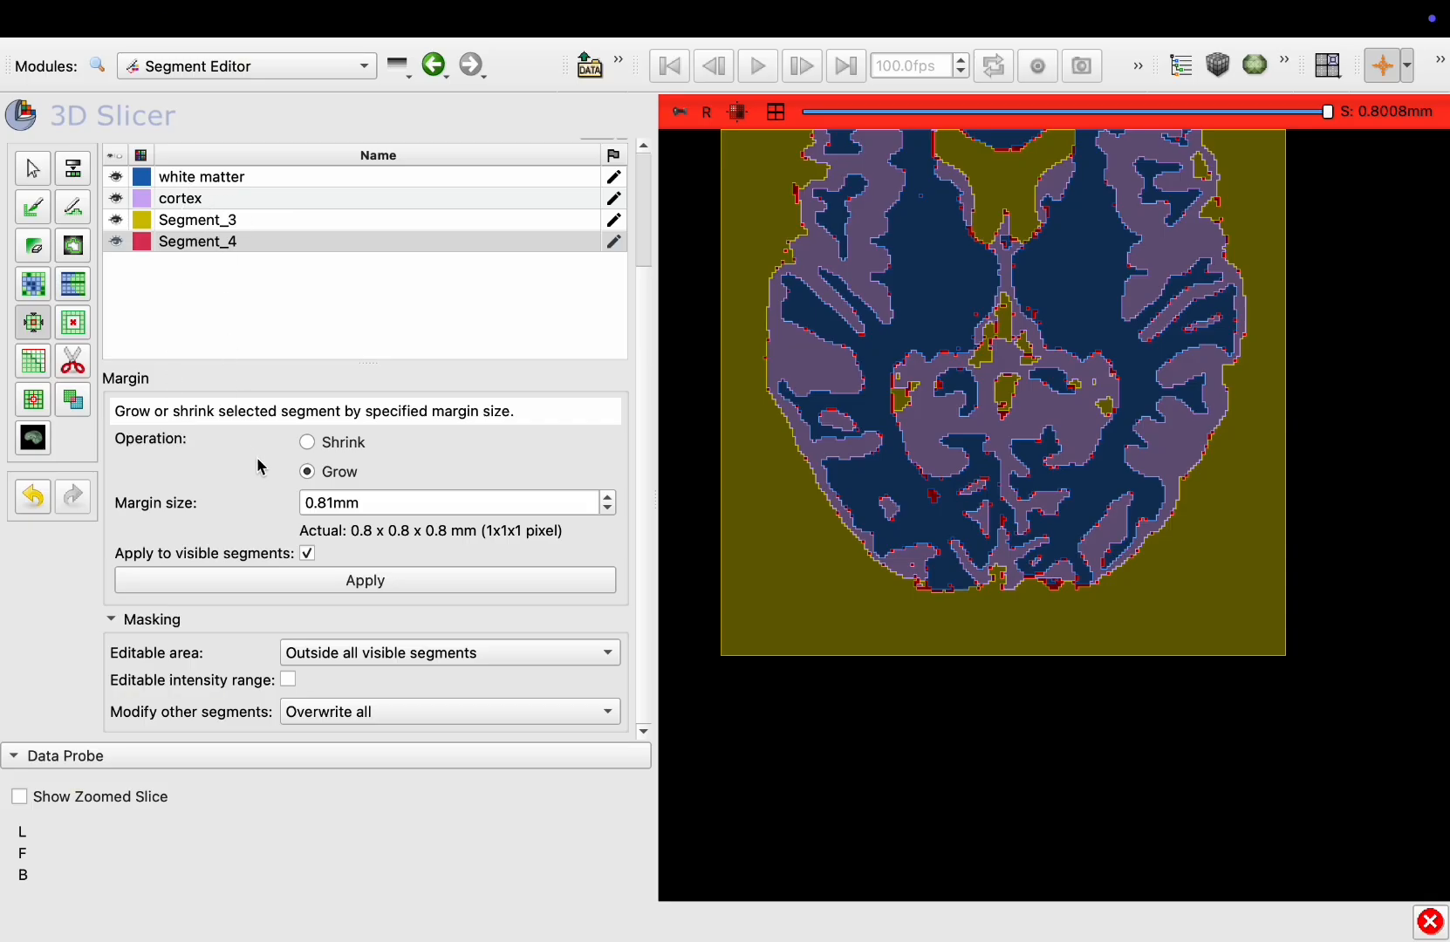
pyautogui.click(338, 652)
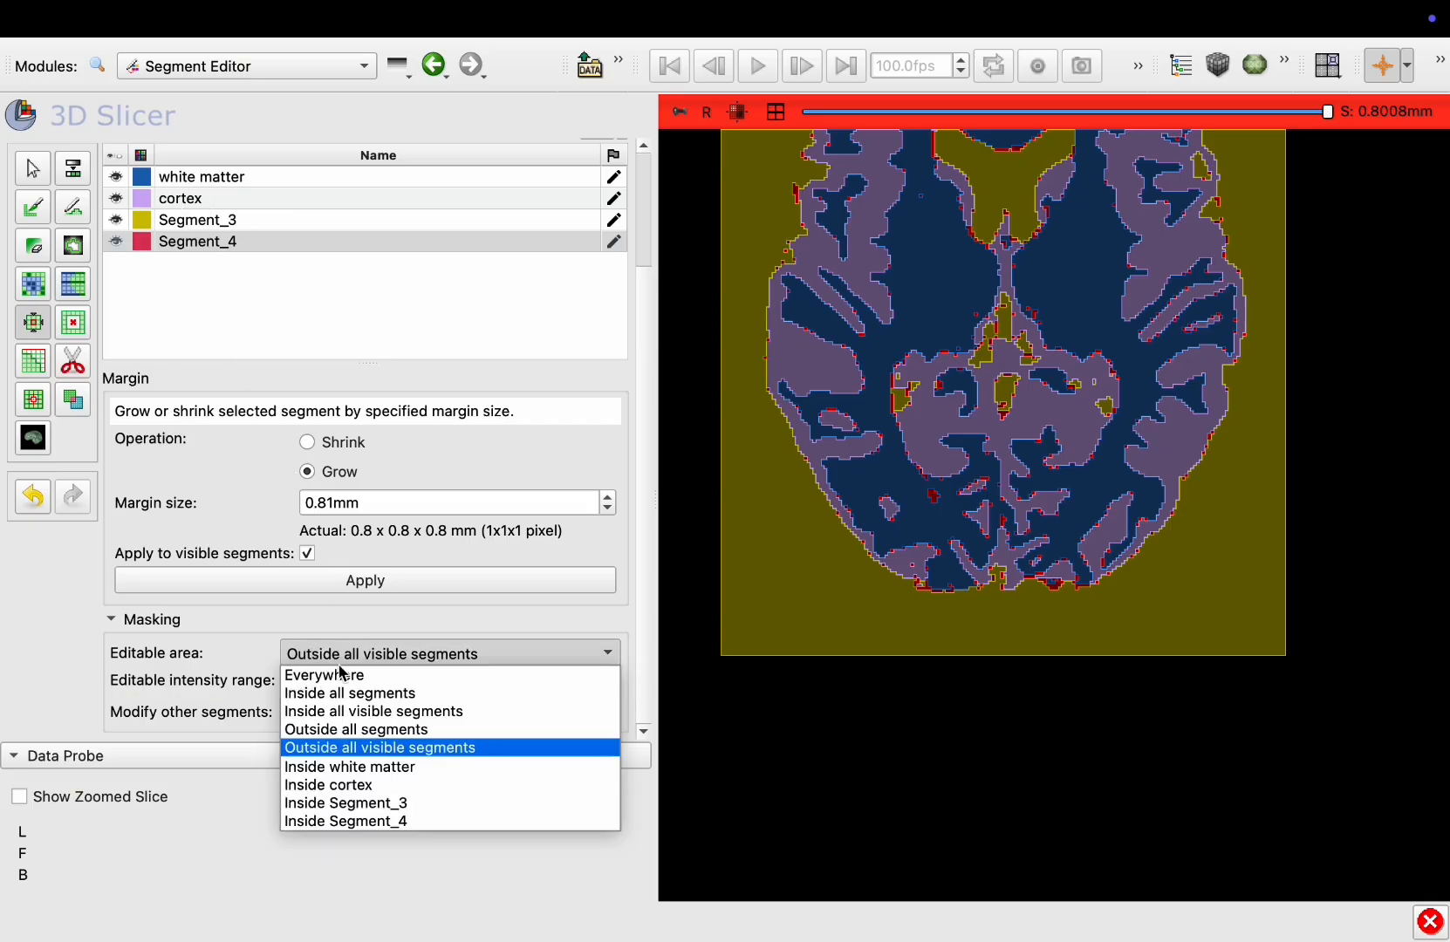
pyautogui.click(341, 822)
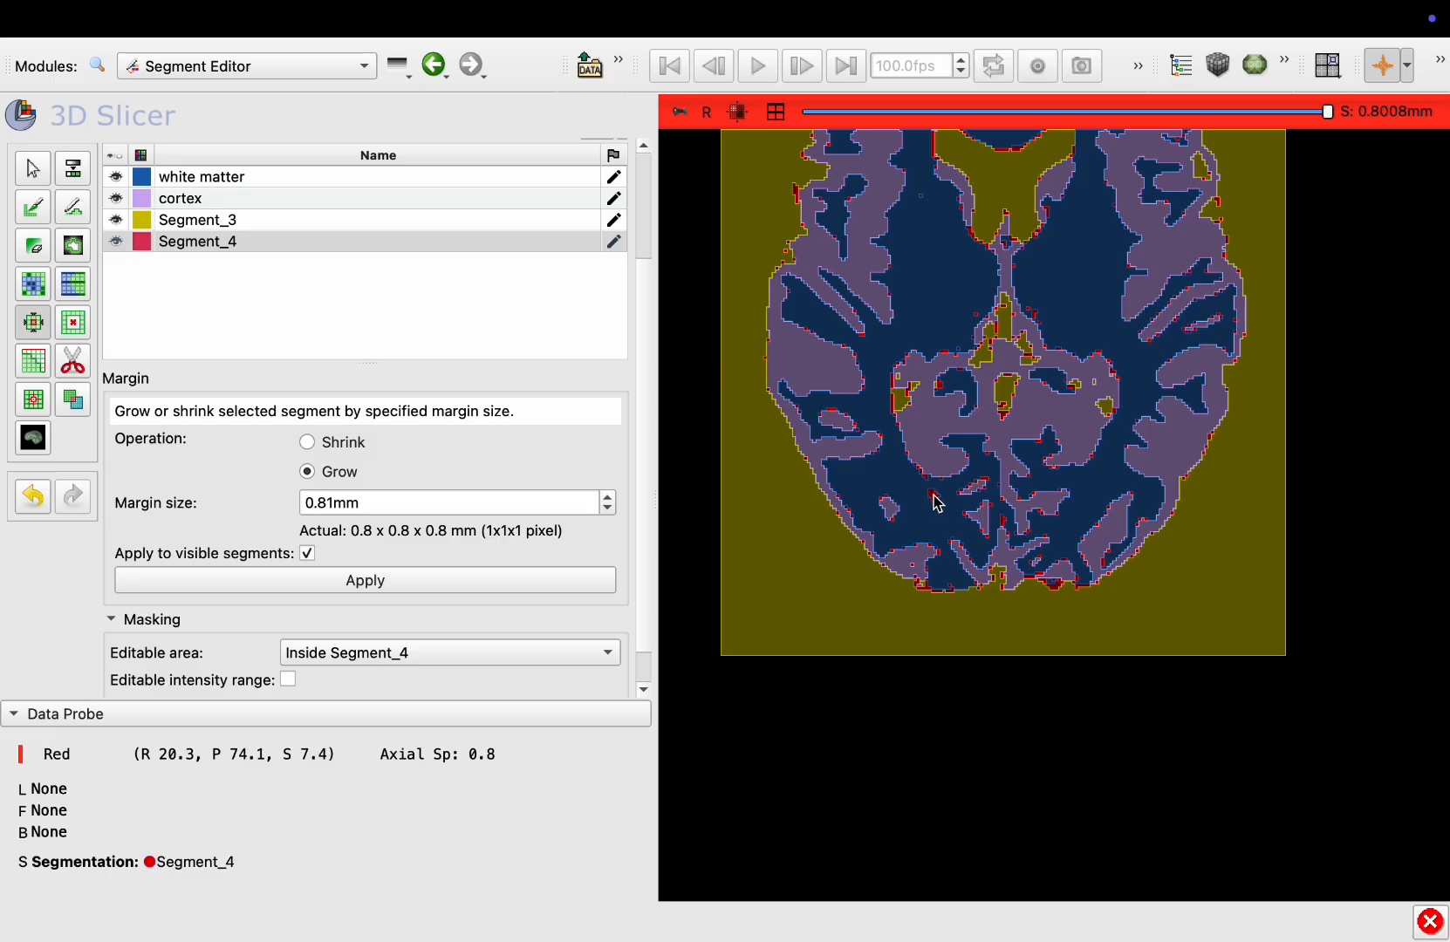
pyautogui.click(361, 581)
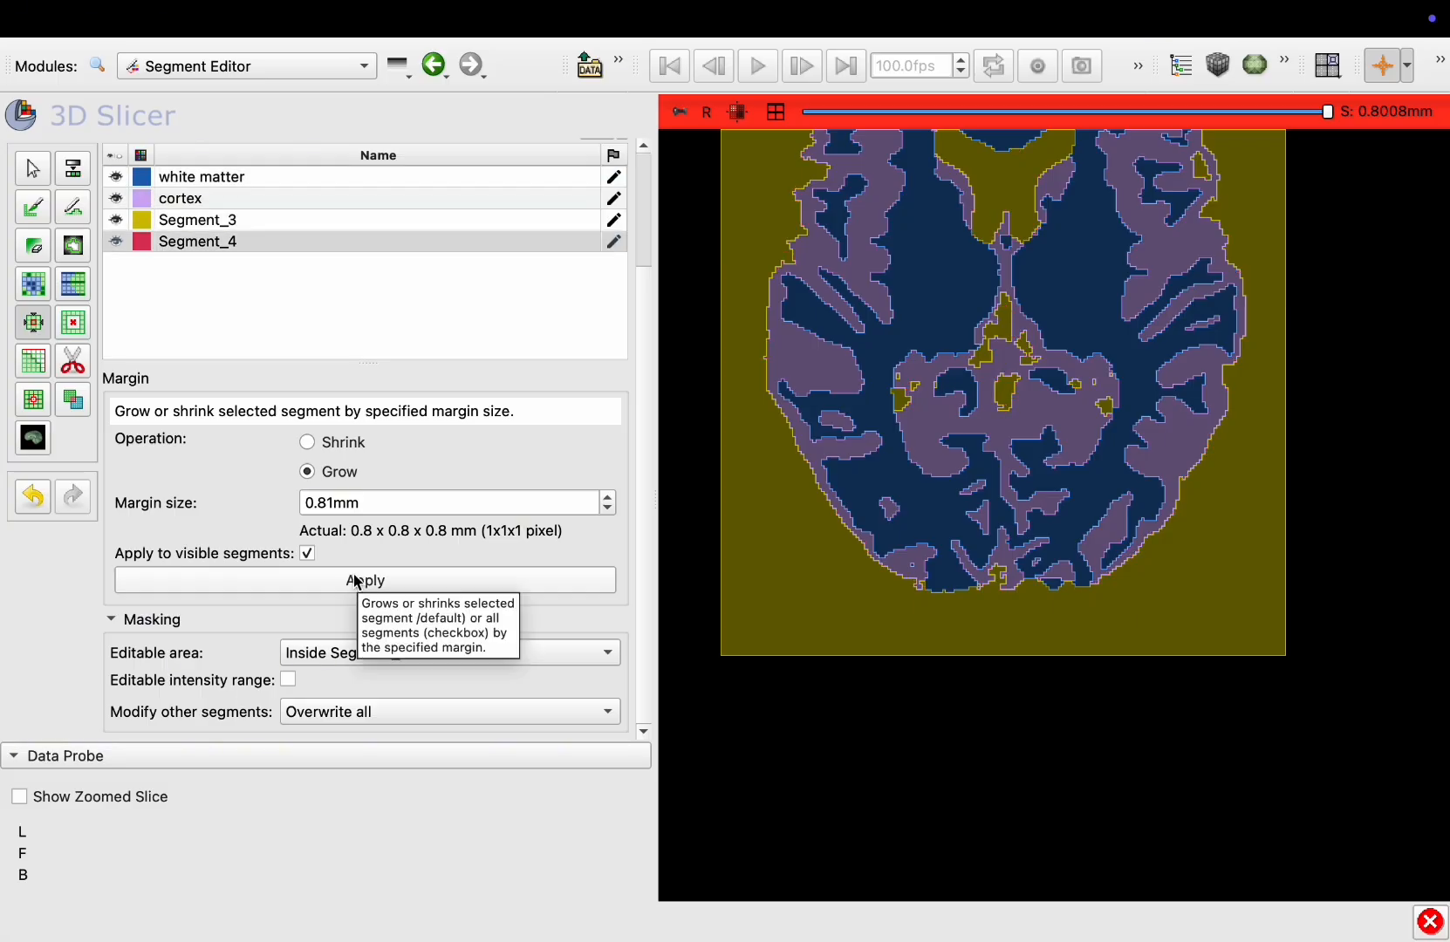
# Apply the 0.81 mm margin growth to the visible segments once more
pyautogui.scroll(15, 861, 456)
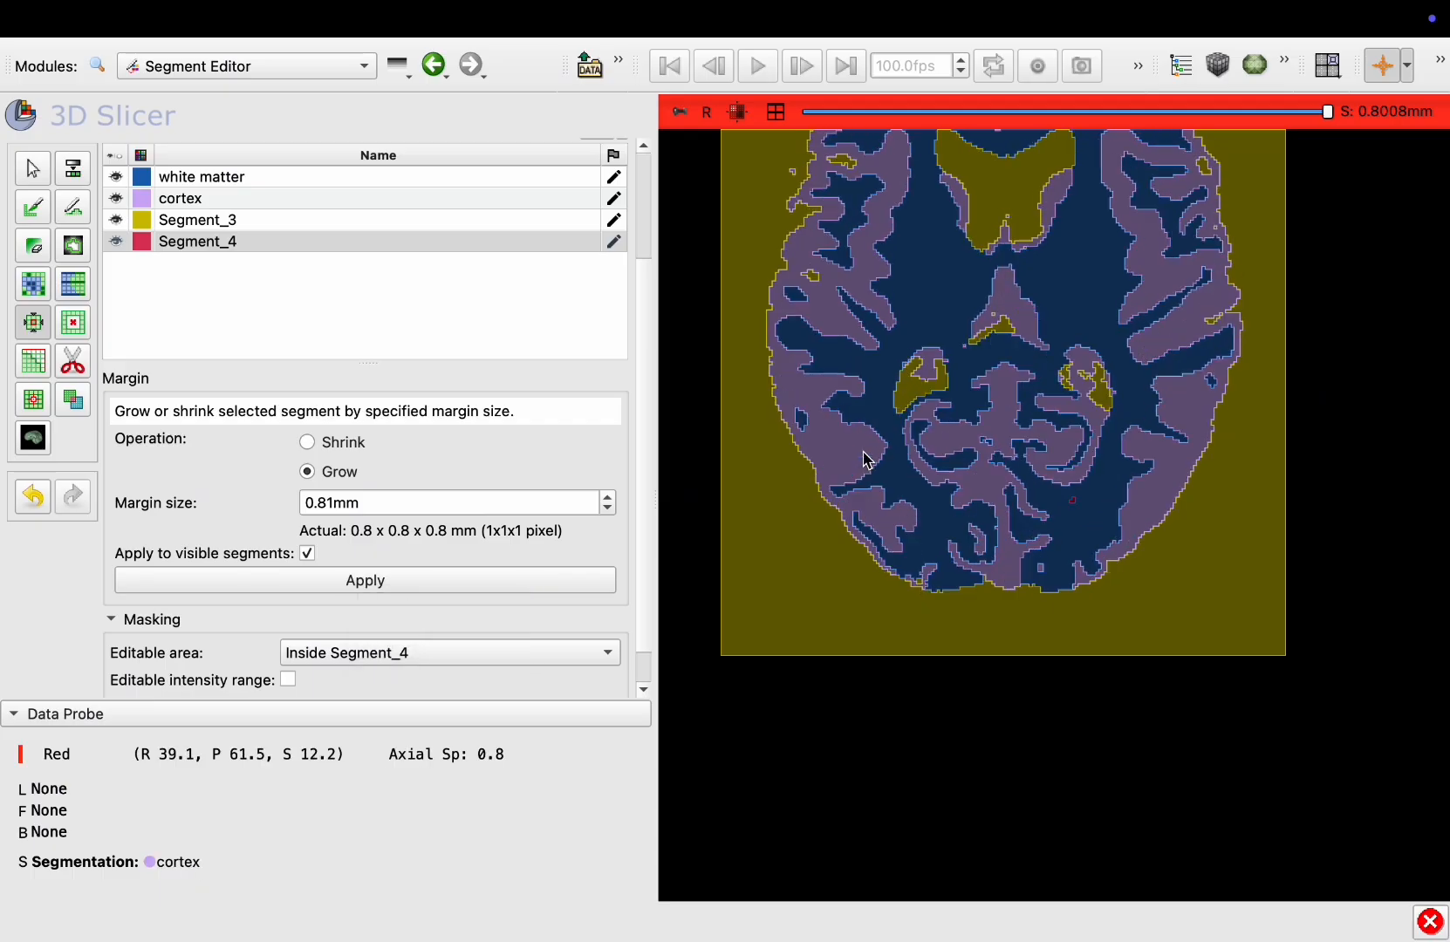
pyautogui.scroll(-2, 866, 461)
pyautogui.scroll(-6, 866, 461)
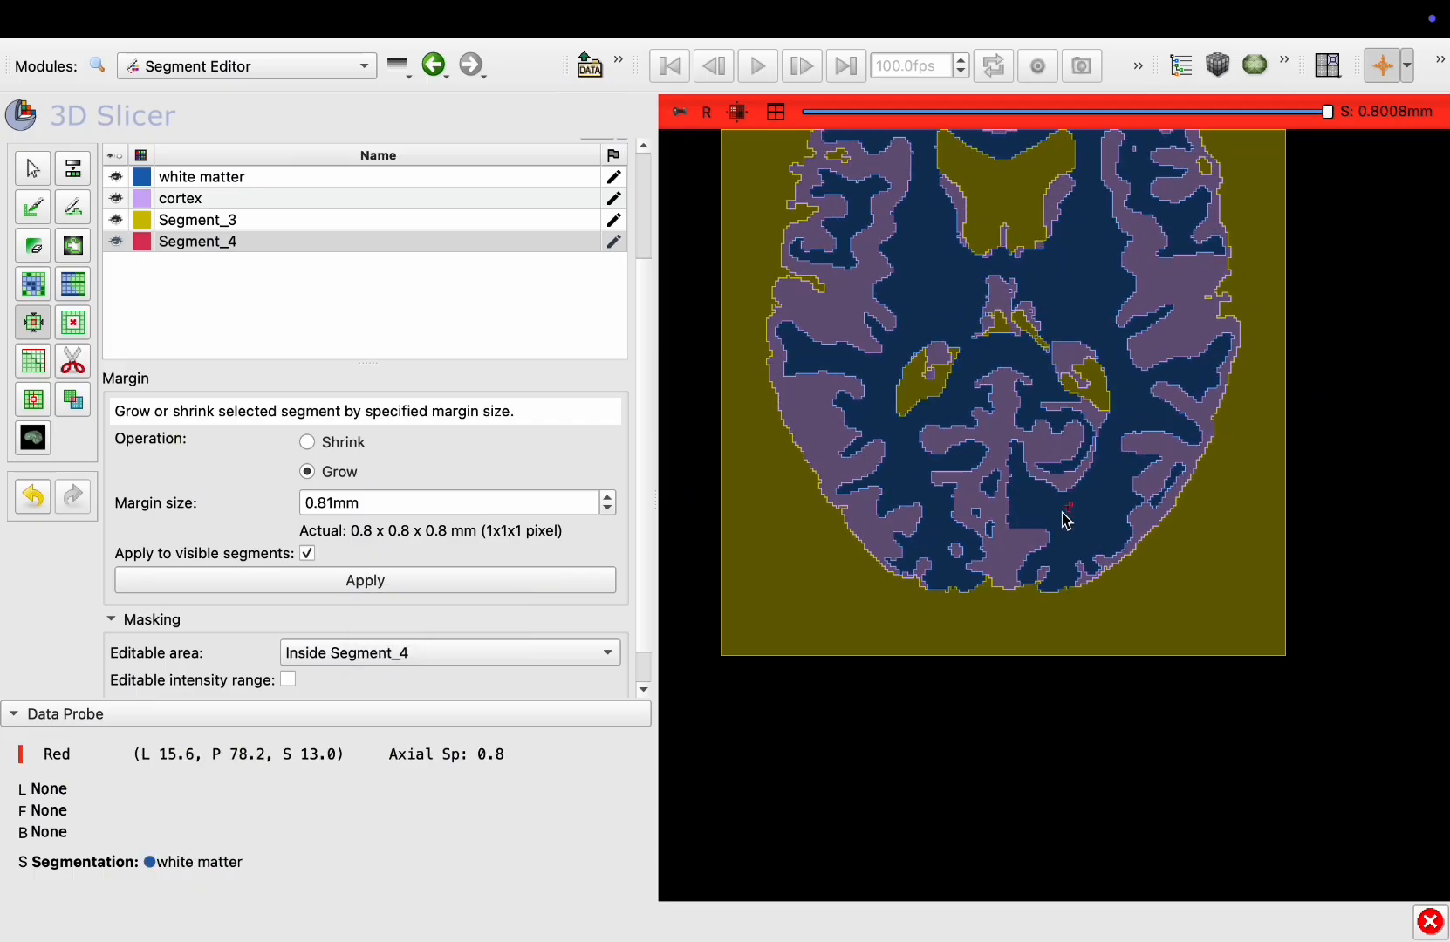
pyautogui.click(385, 572)
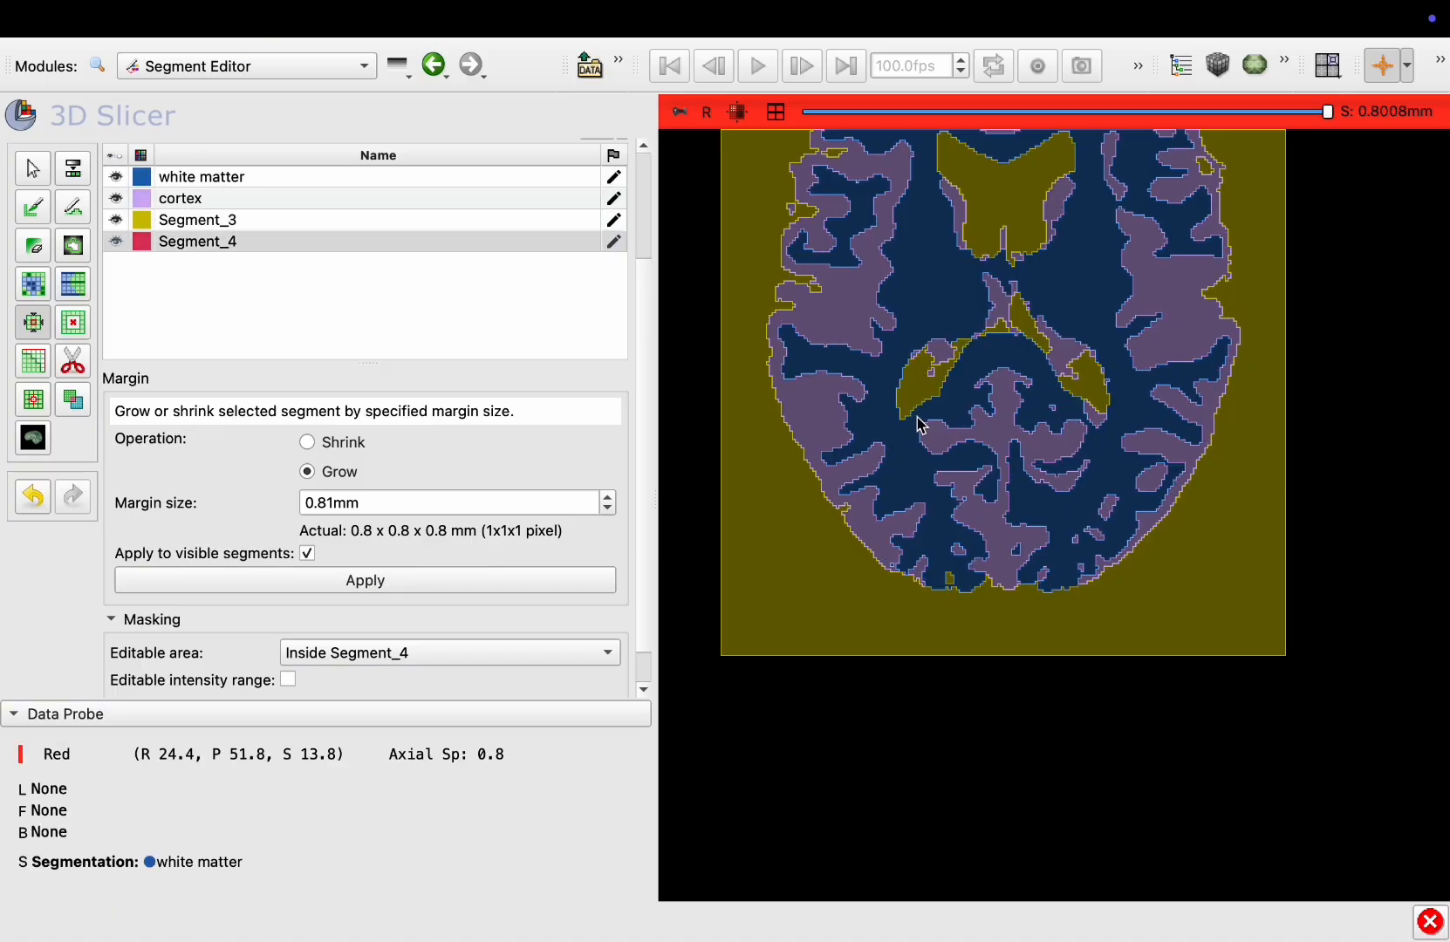
# Restore the BRAIN_03432_T1_SR volume as the axial view background
pyautogui.scroll(-20, 921, 425)
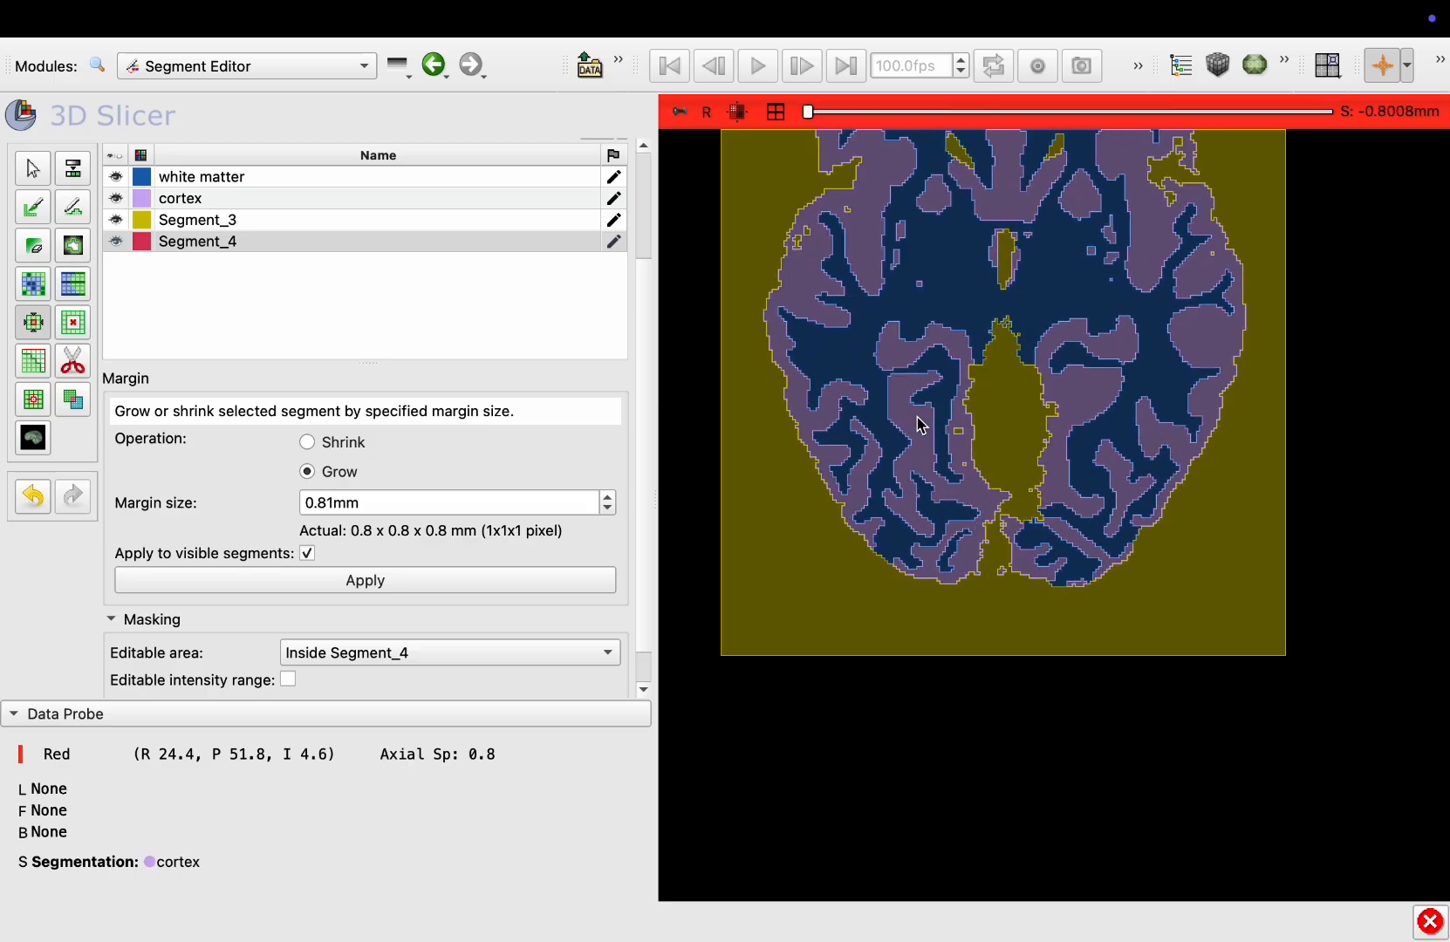
pyautogui.scroll(-20, 920, 425)
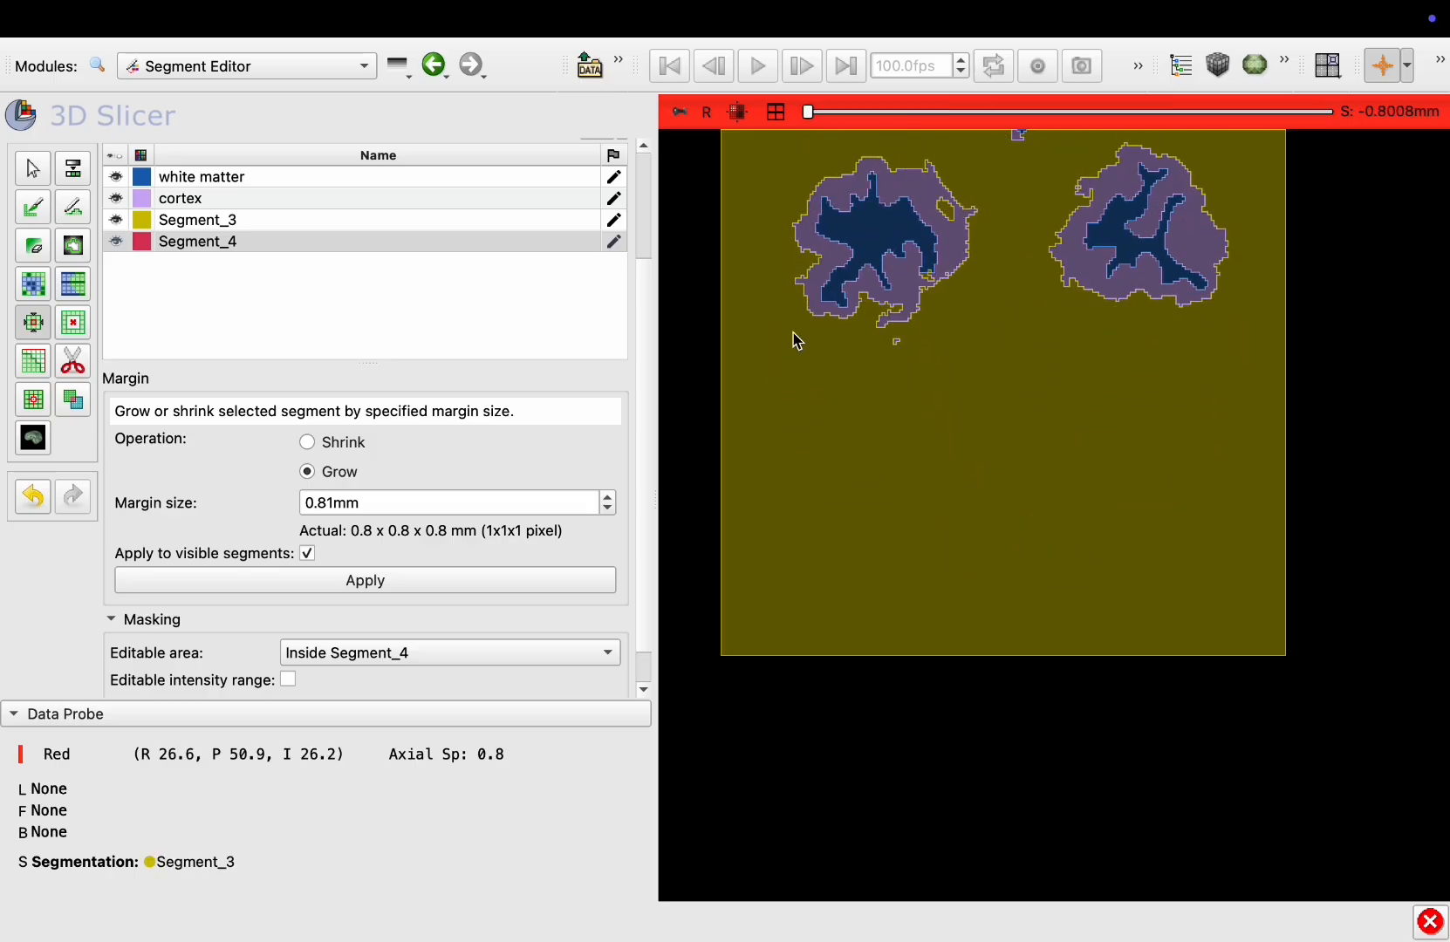
pyautogui.moveTo(676, 118)
pyautogui.click(890, 312)
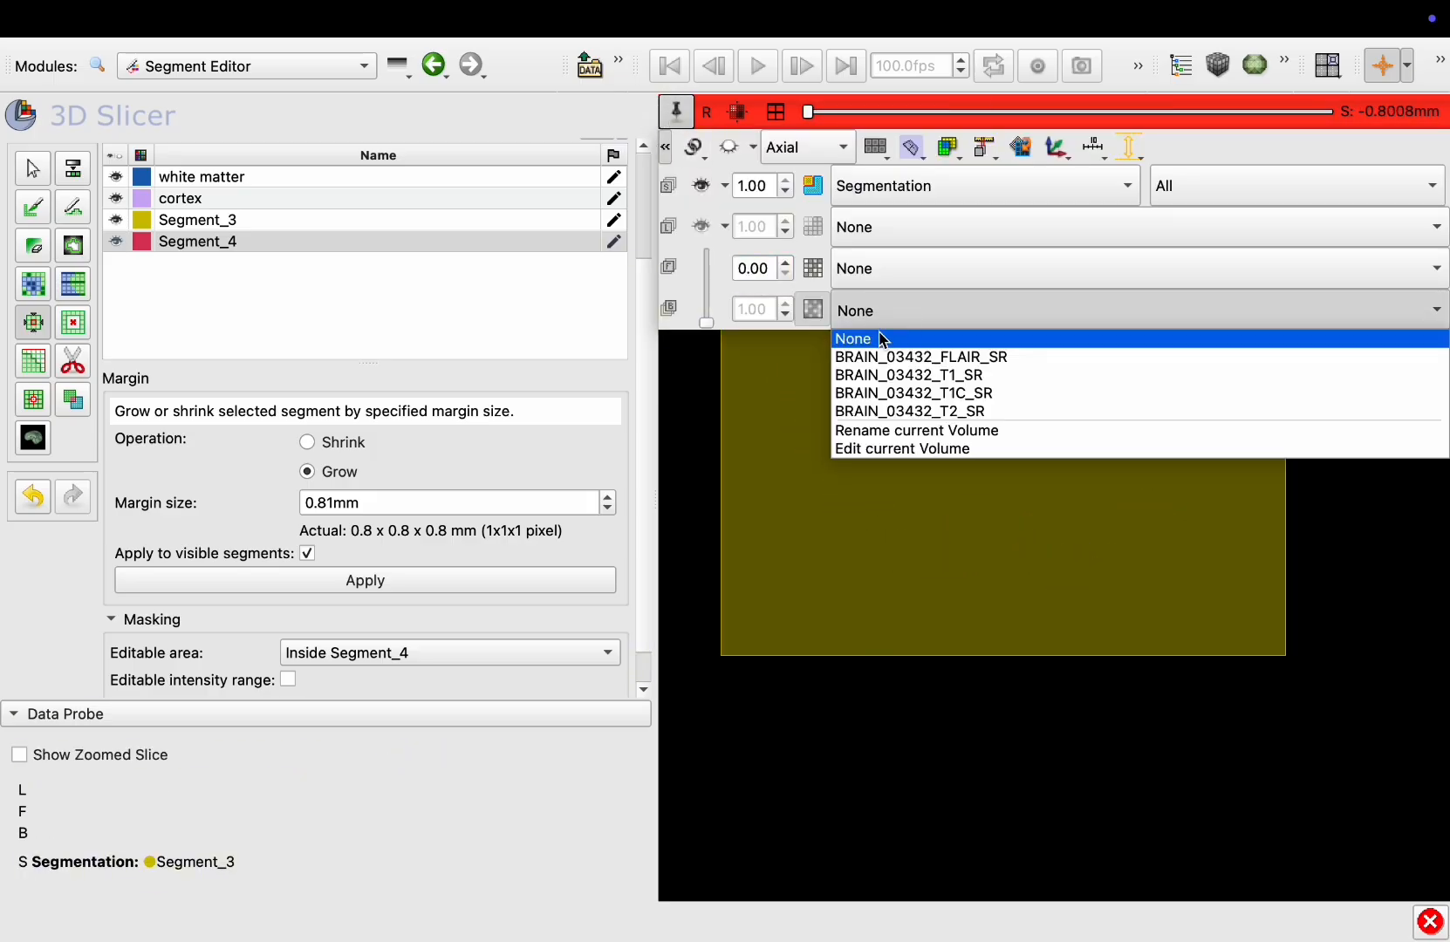
pyautogui.click(879, 380)
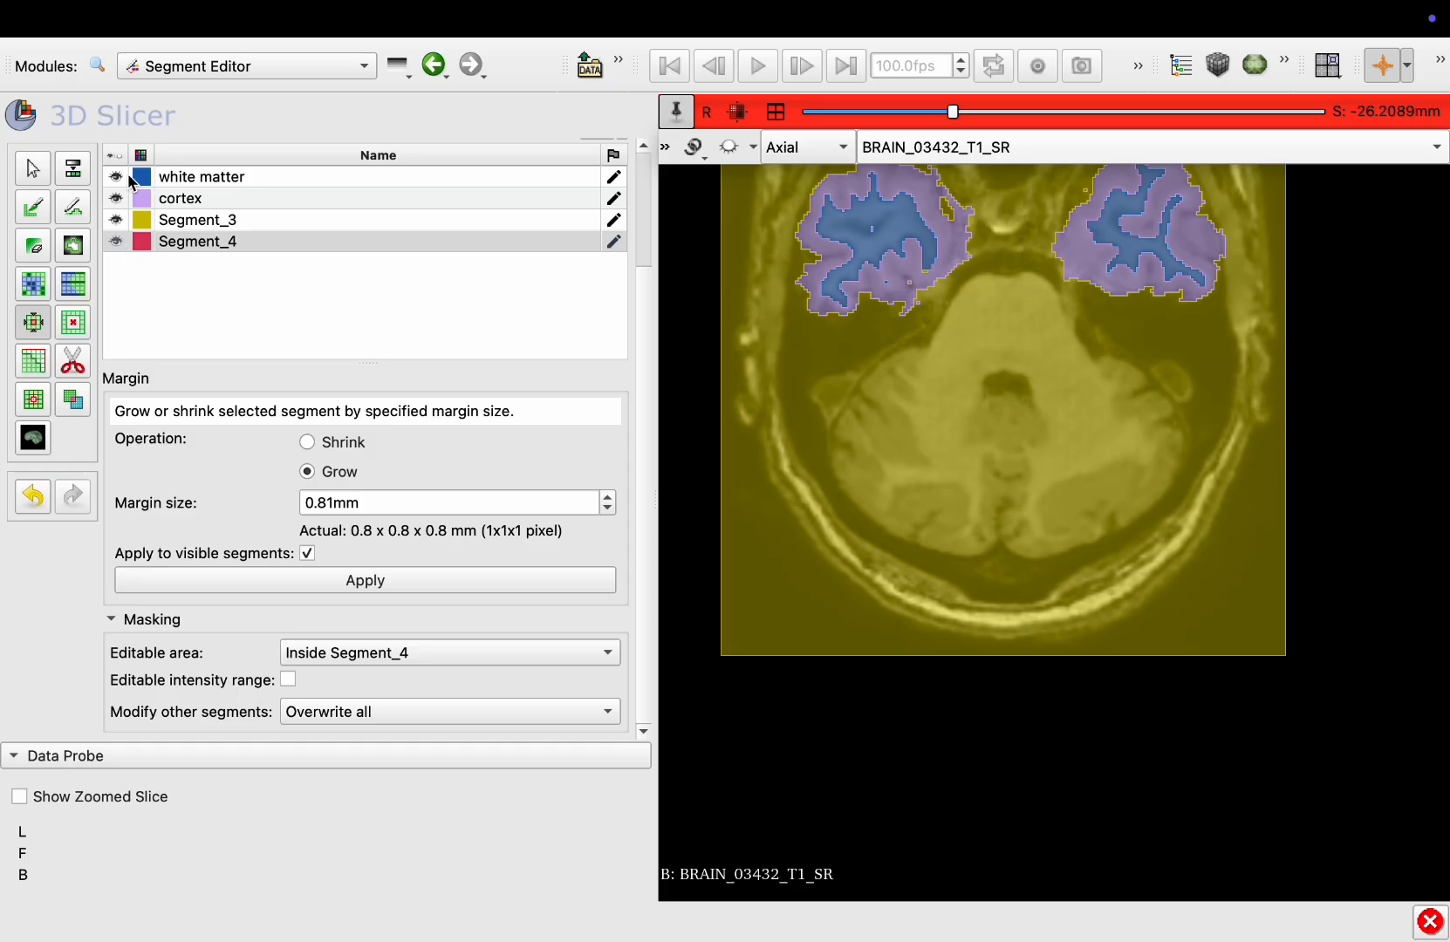
# Hide every segment except Segment_4 and switch to the four-view layout to inspect what remains
pyautogui.click(116, 177)
pyautogui.click(116, 198)
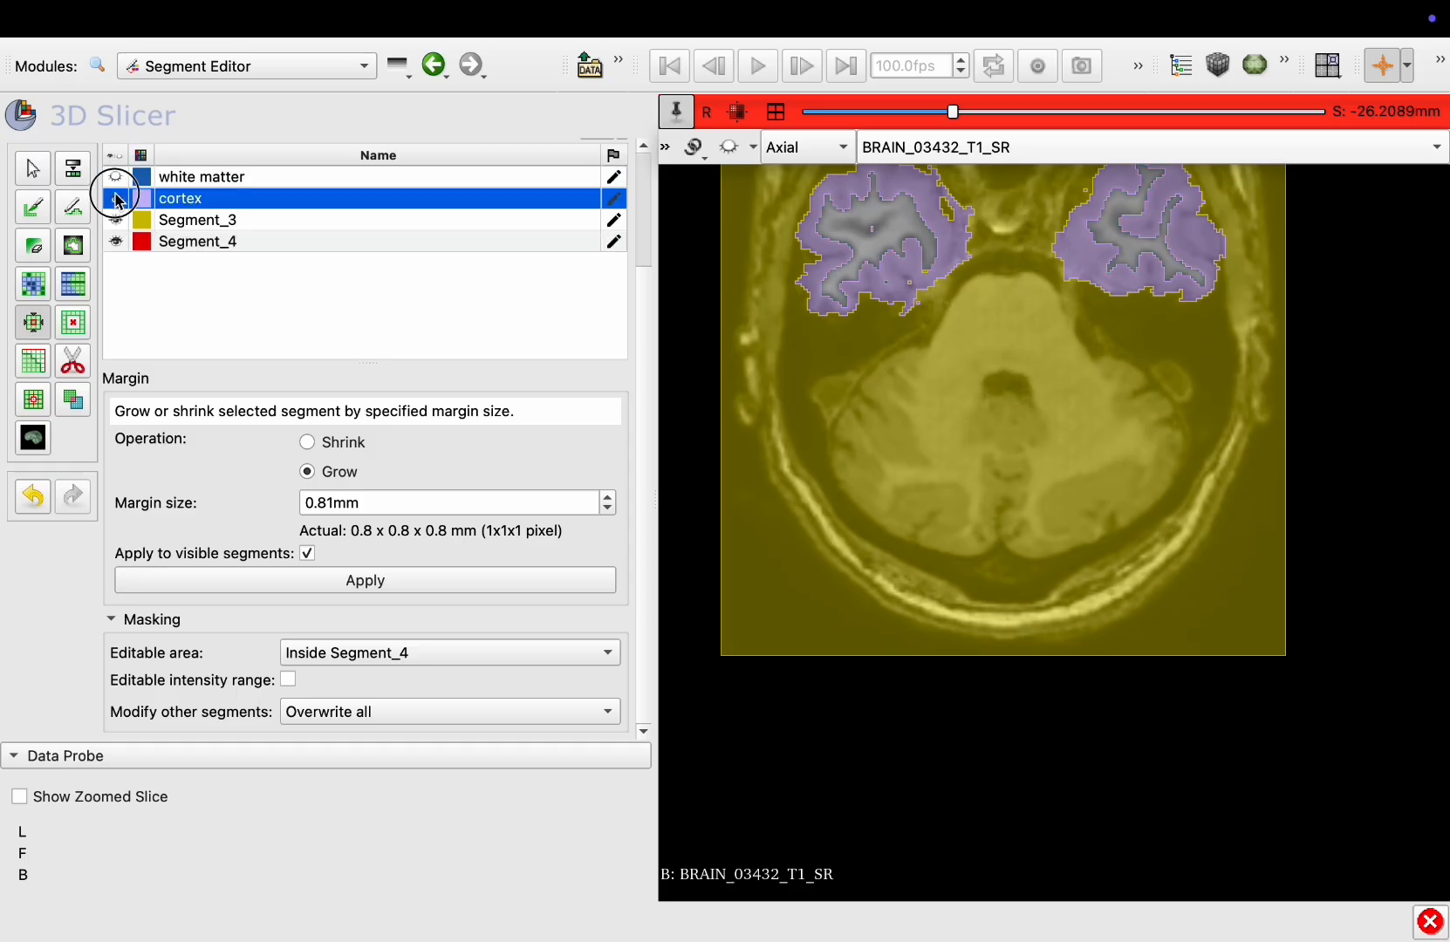
pyautogui.click(116, 220)
pyautogui.click(775, 111)
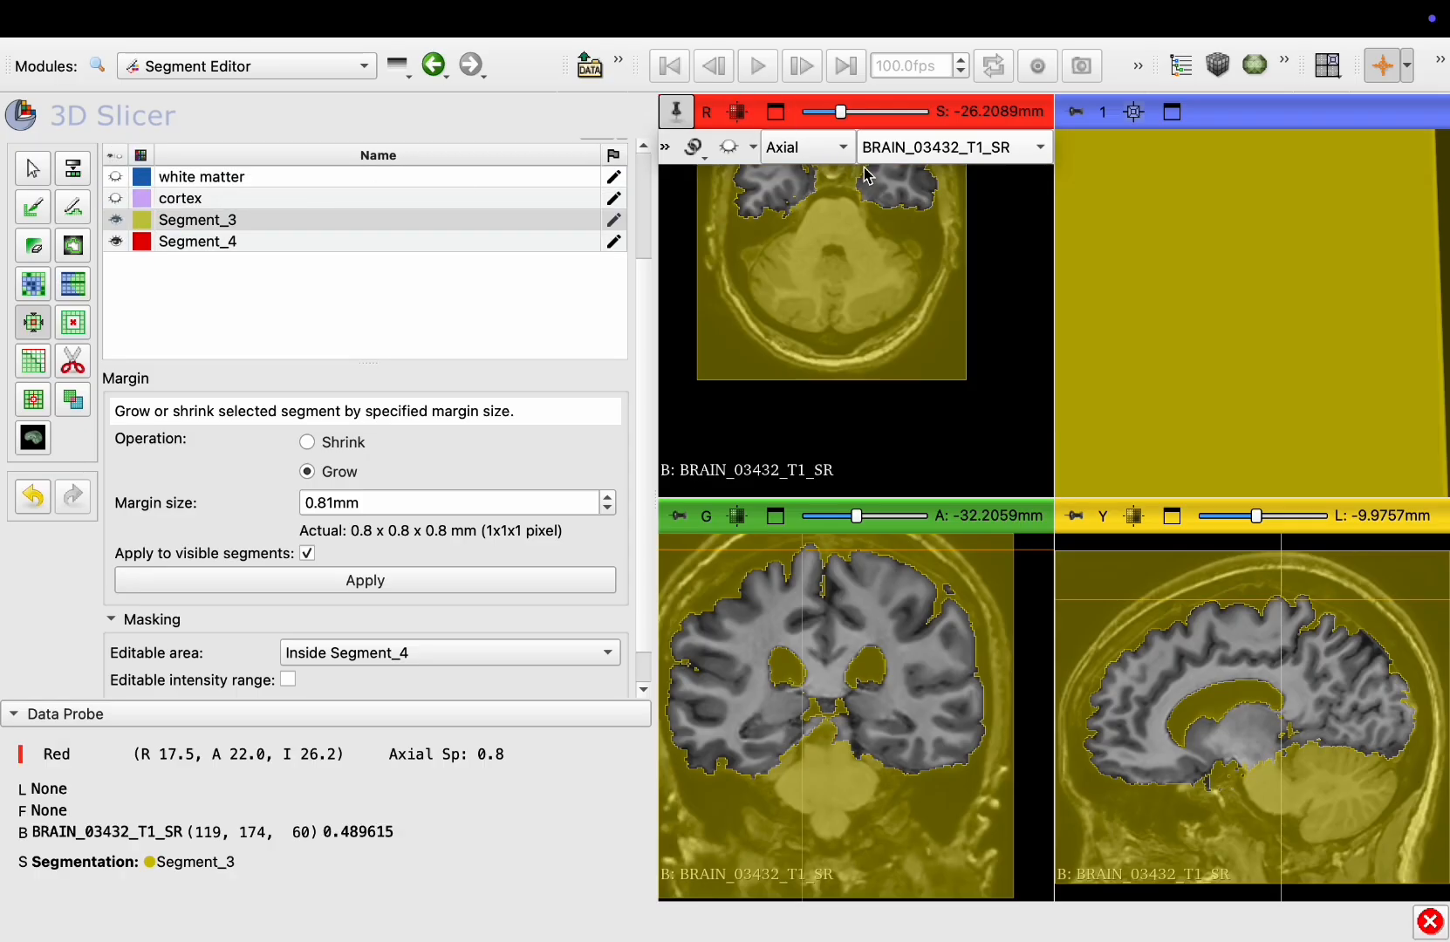
pyautogui.click(116, 220)
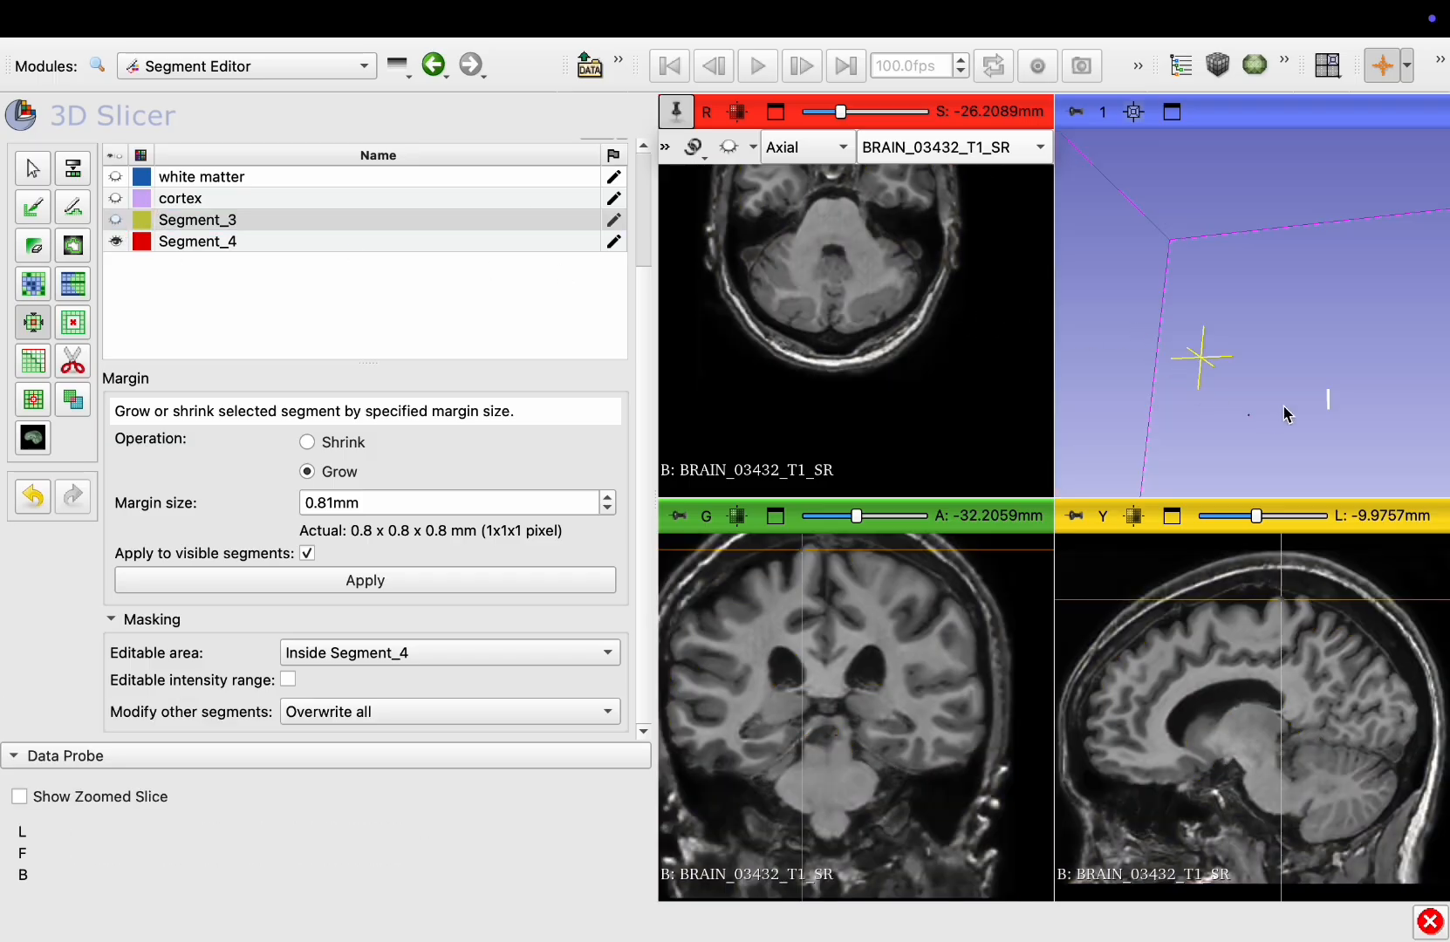
pyautogui.moveTo(1279, 408); pyautogui.dragTo(1243, 412)
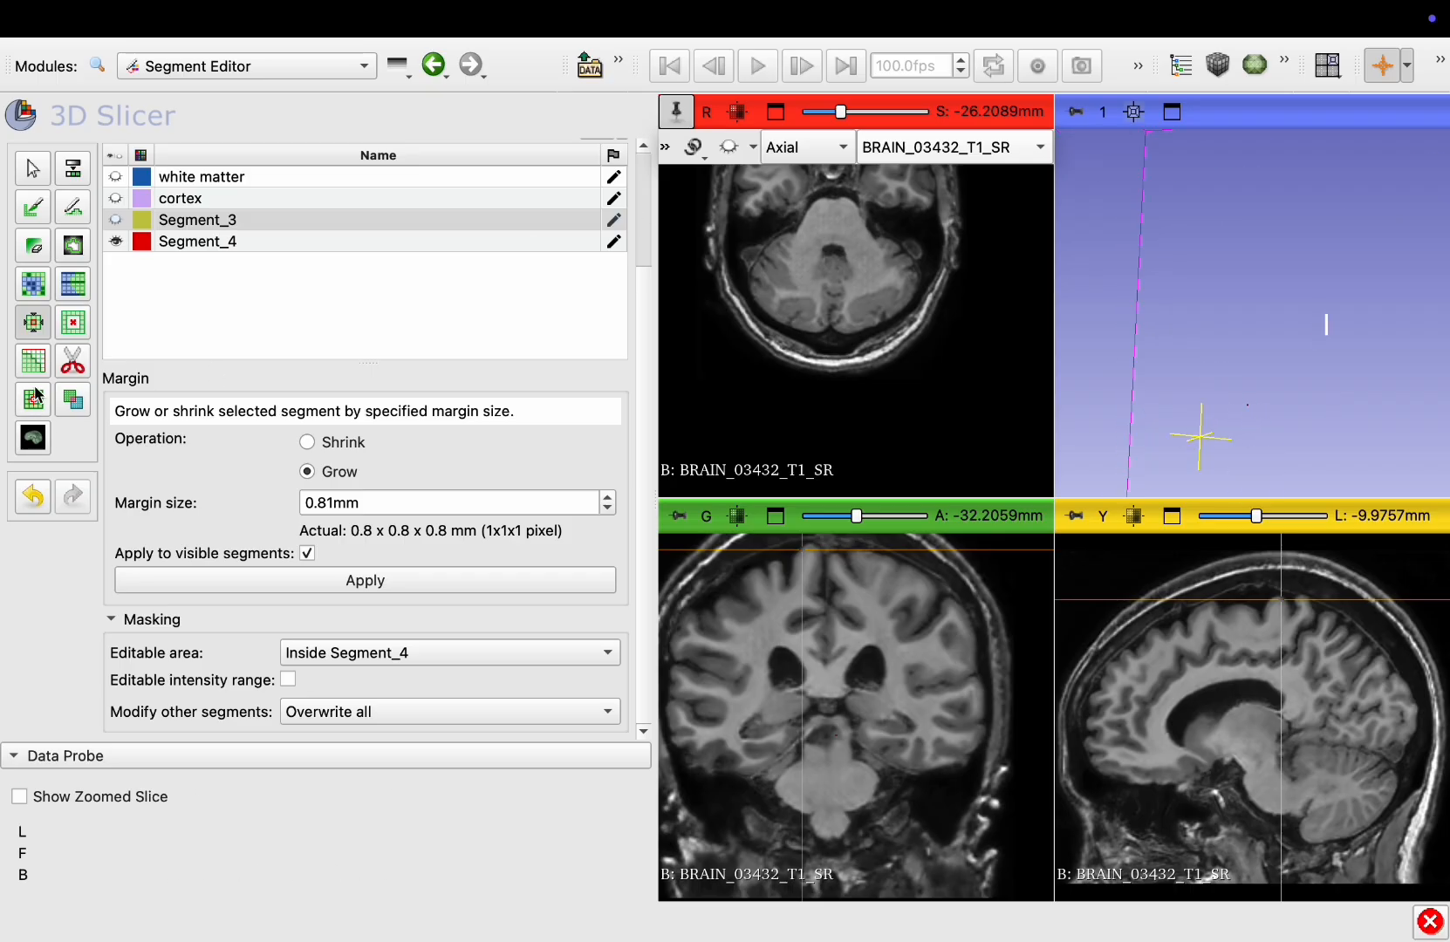
# Show the white matter, cortex and Segment_3 segments again
pyautogui.click(115, 176)
pyautogui.click(116, 198)
pyautogui.click(115, 220)
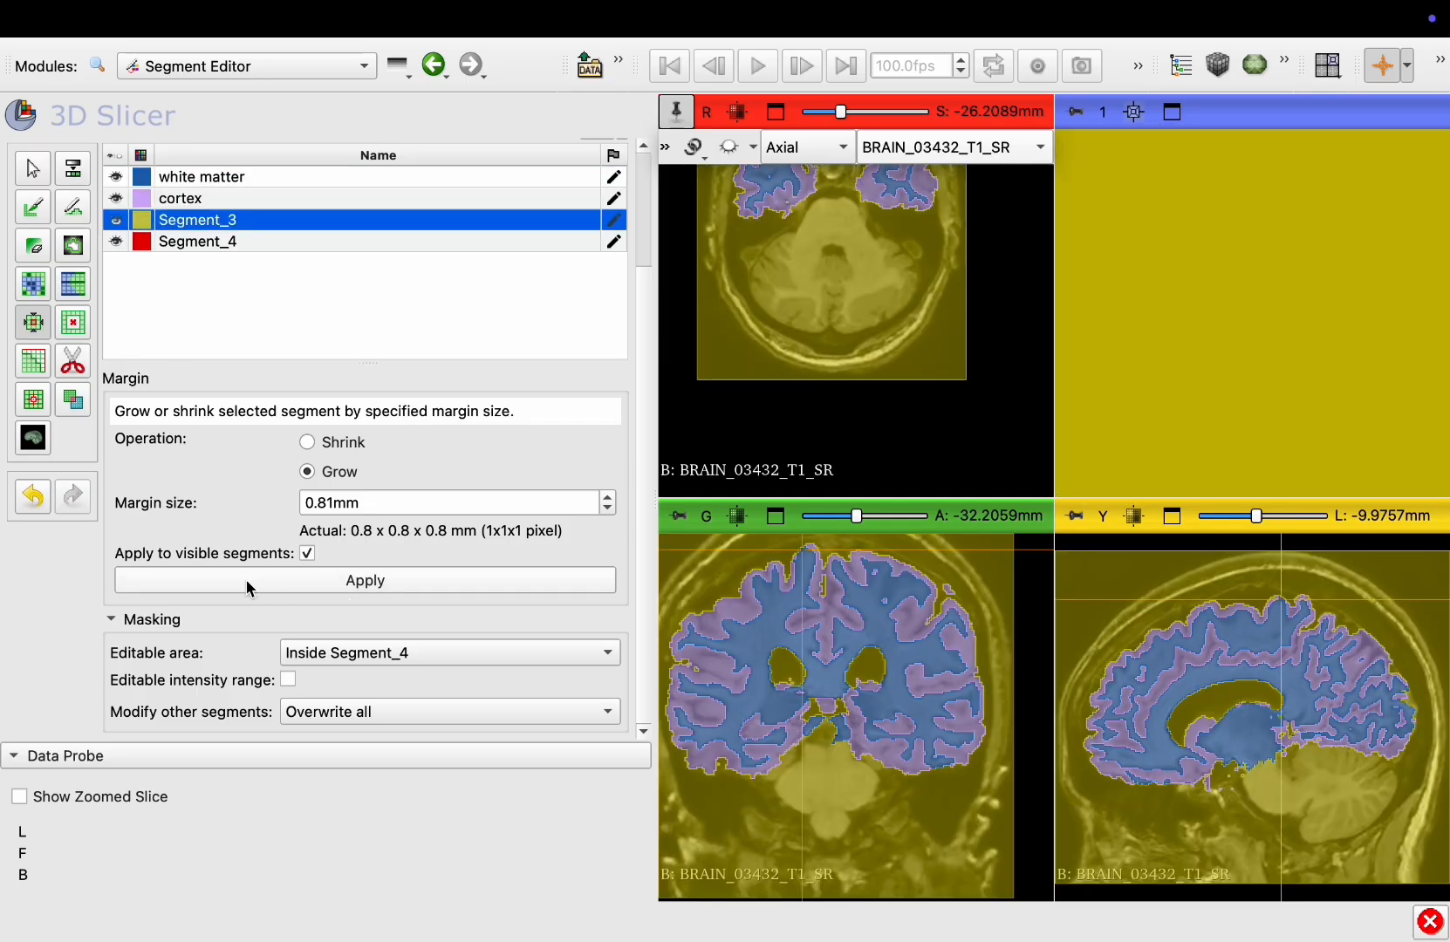
# Grow the visible segments by the 0.81 mm margin a further time
pyautogui.click(365, 580)
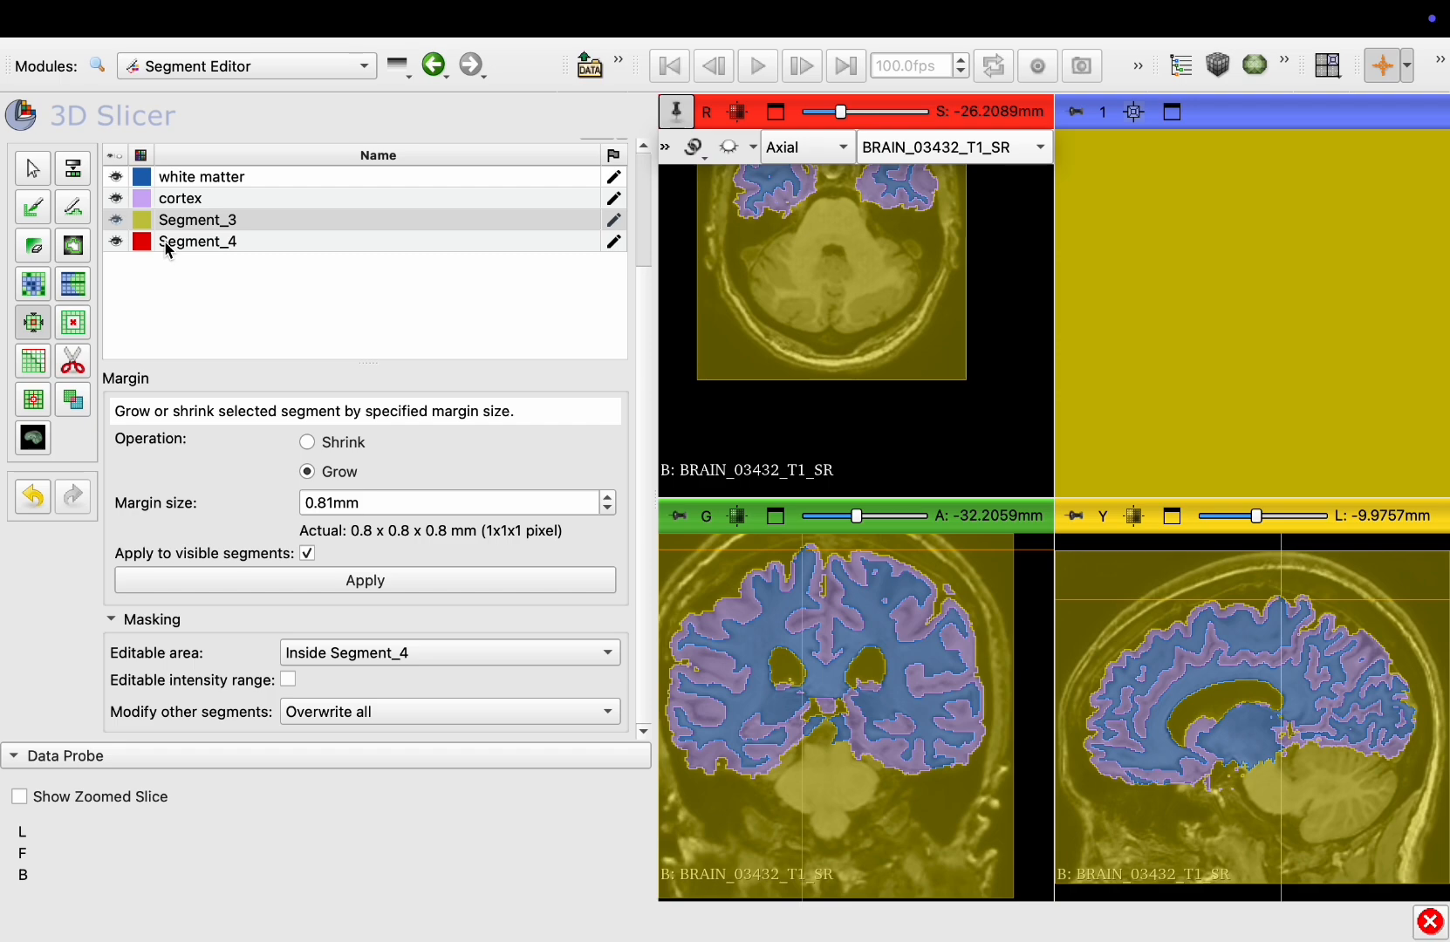
# Delete Segment_4 from the segment list and hide Segment_3
pyautogui.scroll(3, 168, 250)
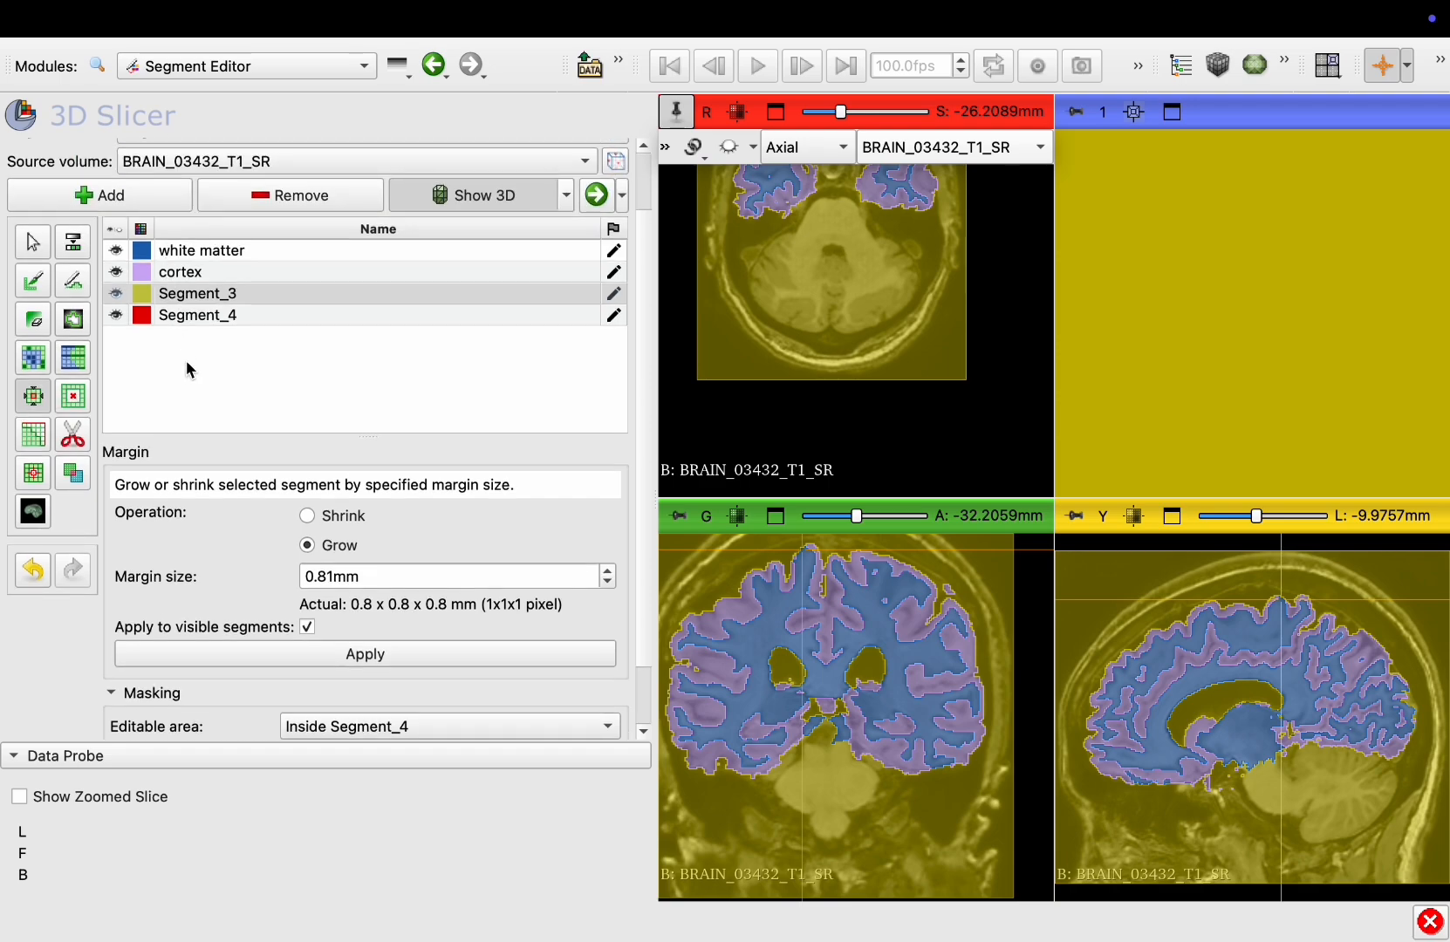
pyautogui.click(187, 318)
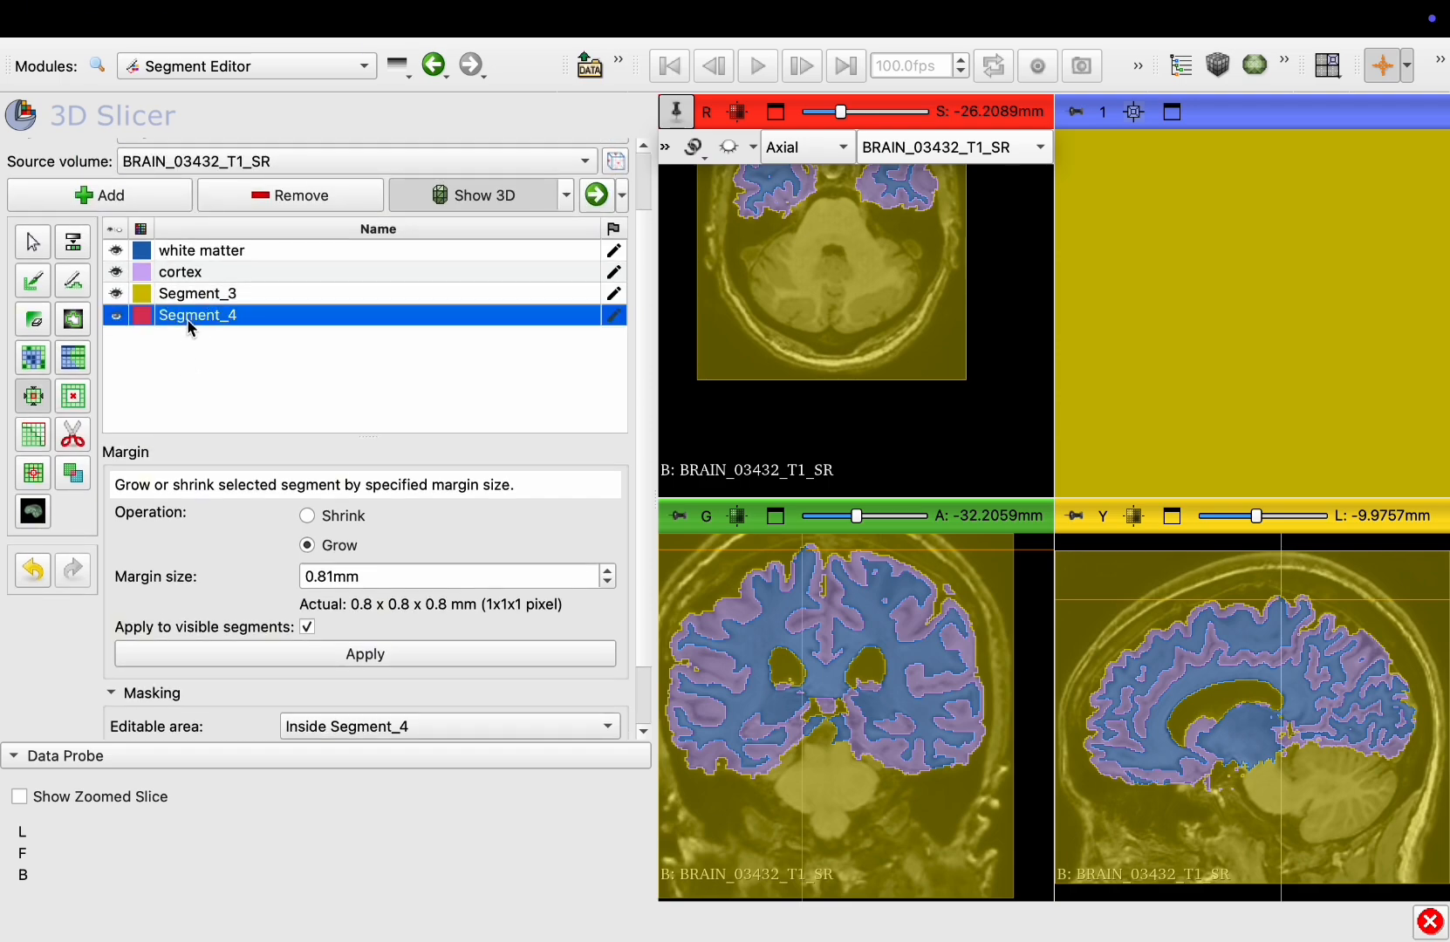
pyautogui.click(310, 199)
pyautogui.click(117, 295)
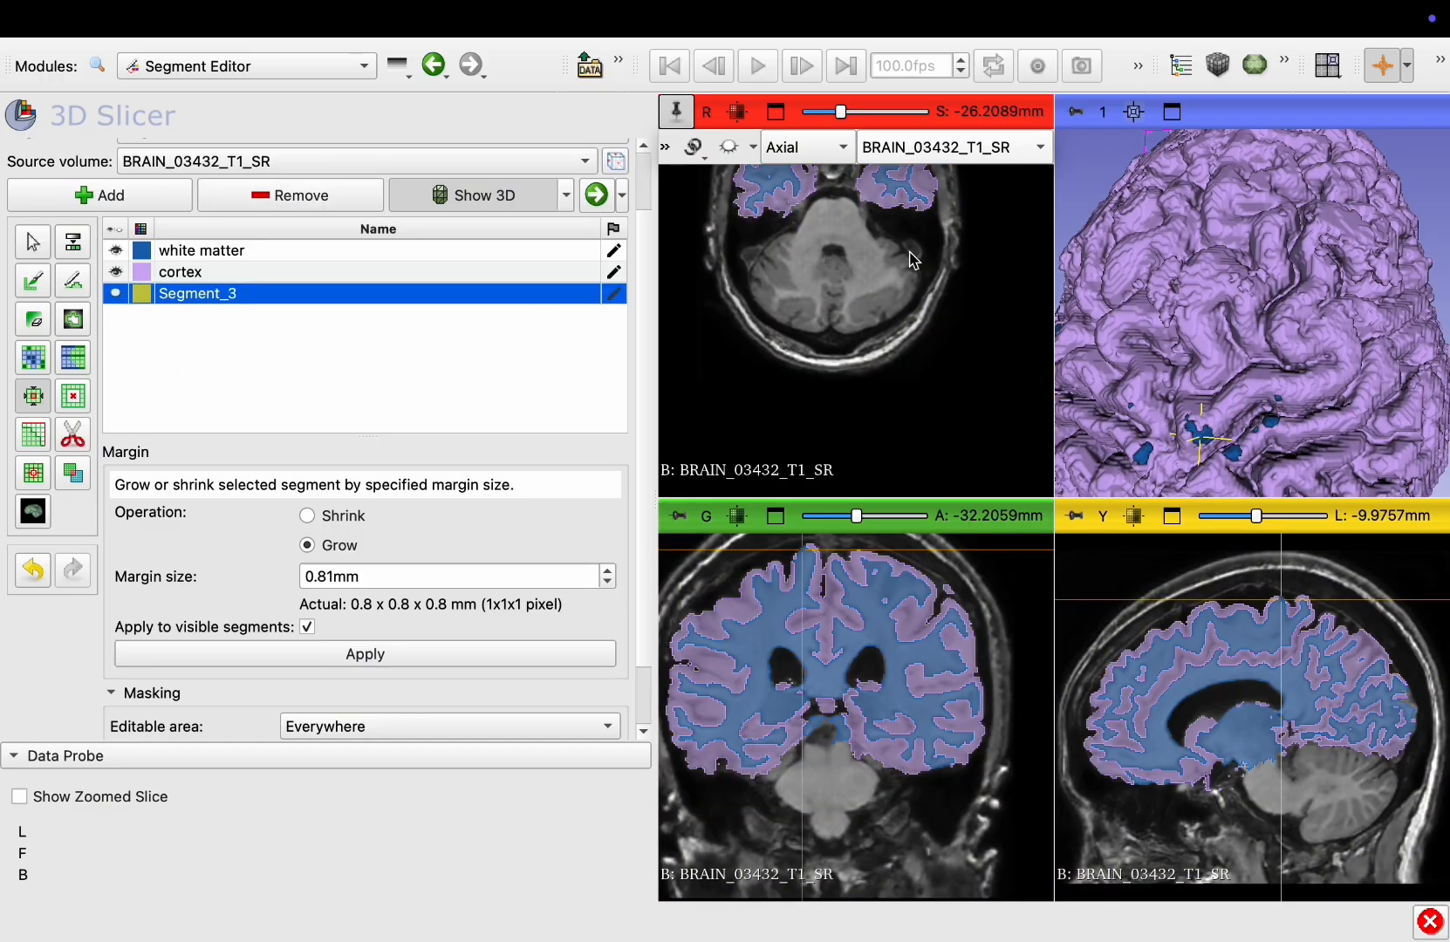
# Inspect the remaining white matter and cortex segments in the 3D view and on axial slices
pyautogui.moveTo(1167, 259); pyautogui.dragTo(1142, 263)
pyautogui.scroll(-4, 1142, 263)
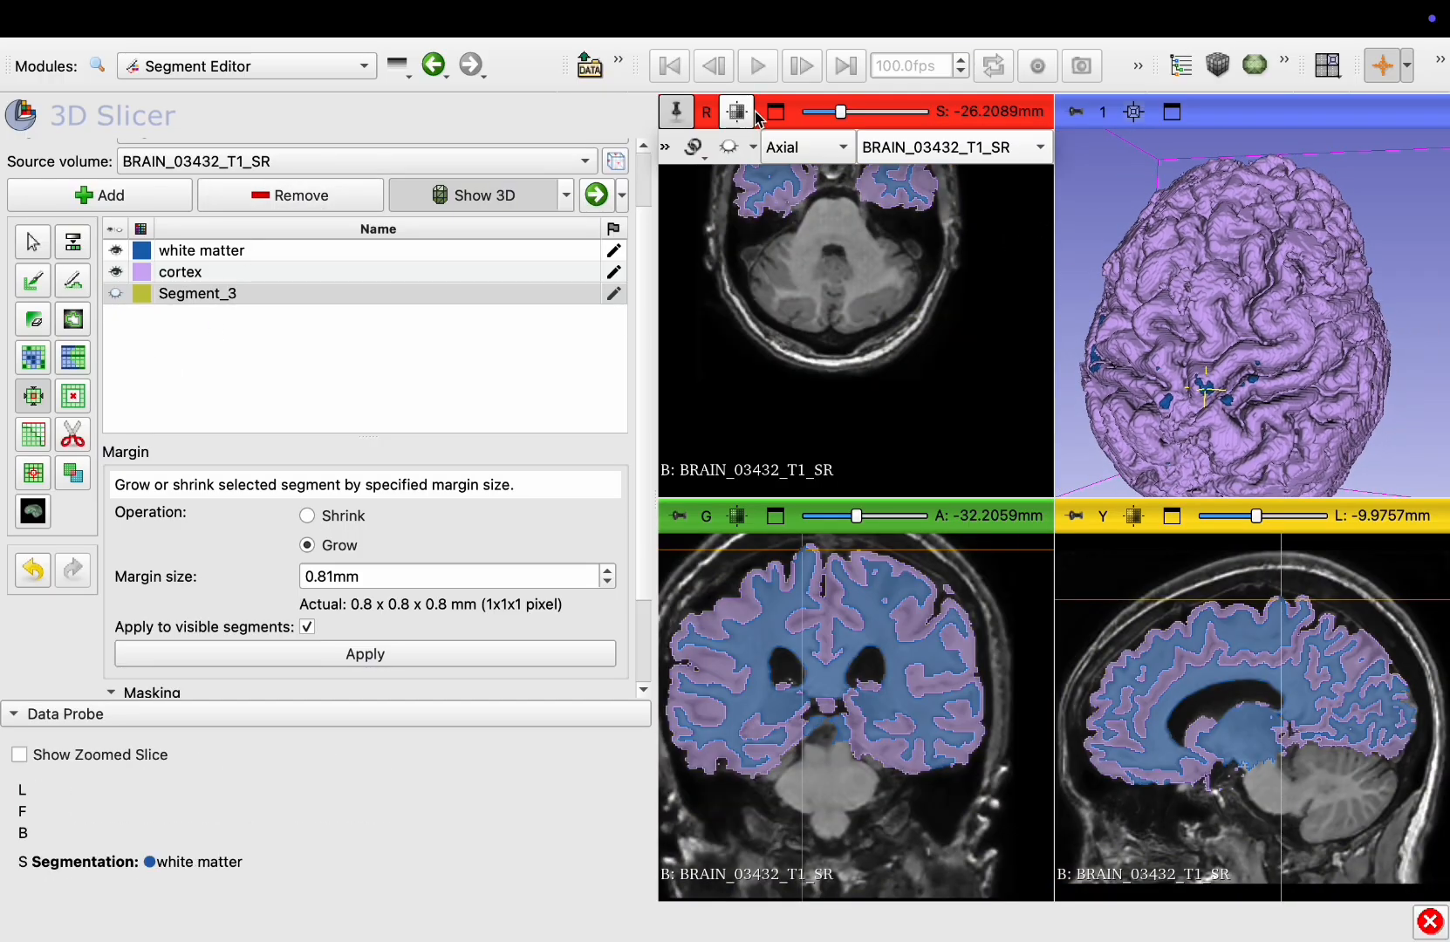
pyautogui.click(769, 116)
pyautogui.scroll(5, 907, 324)
pyautogui.scroll(-15, 909, 327)
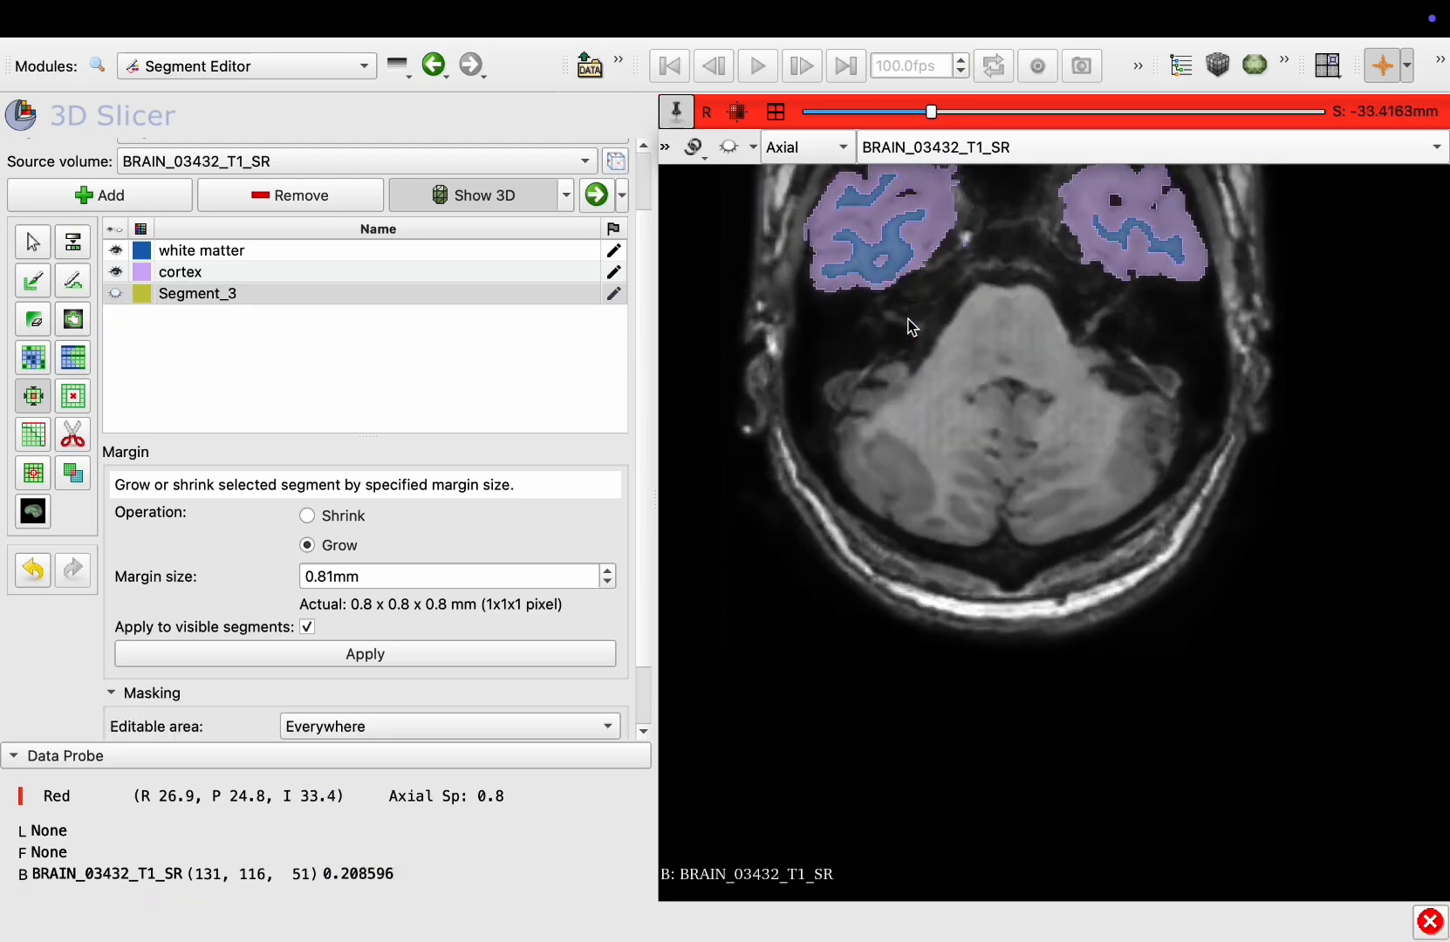
pyautogui.scroll(20, 912, 325)
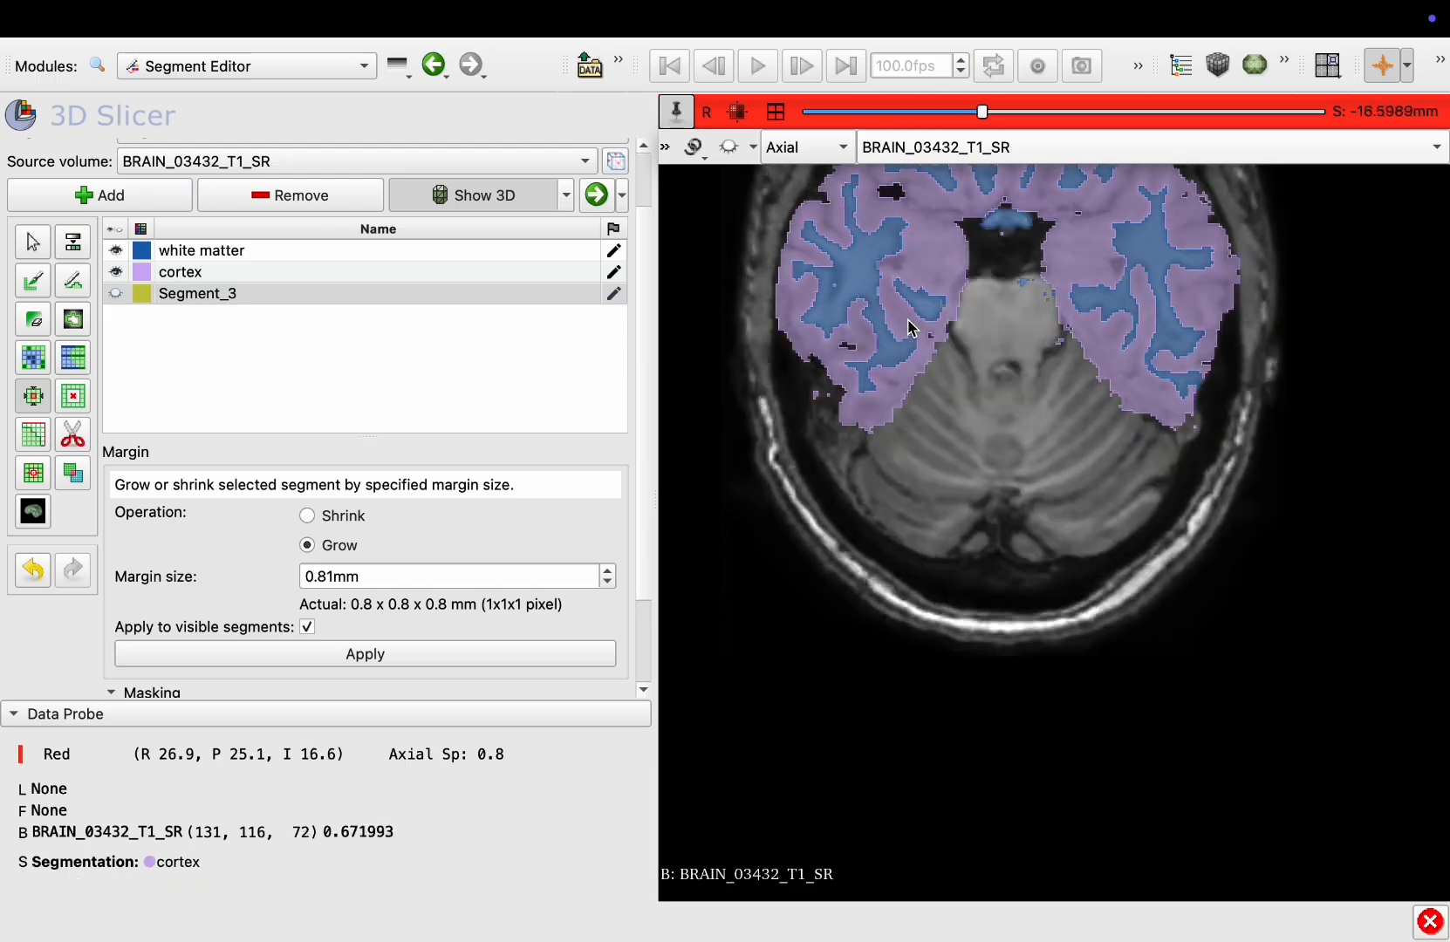
pyautogui.click(113, 295)
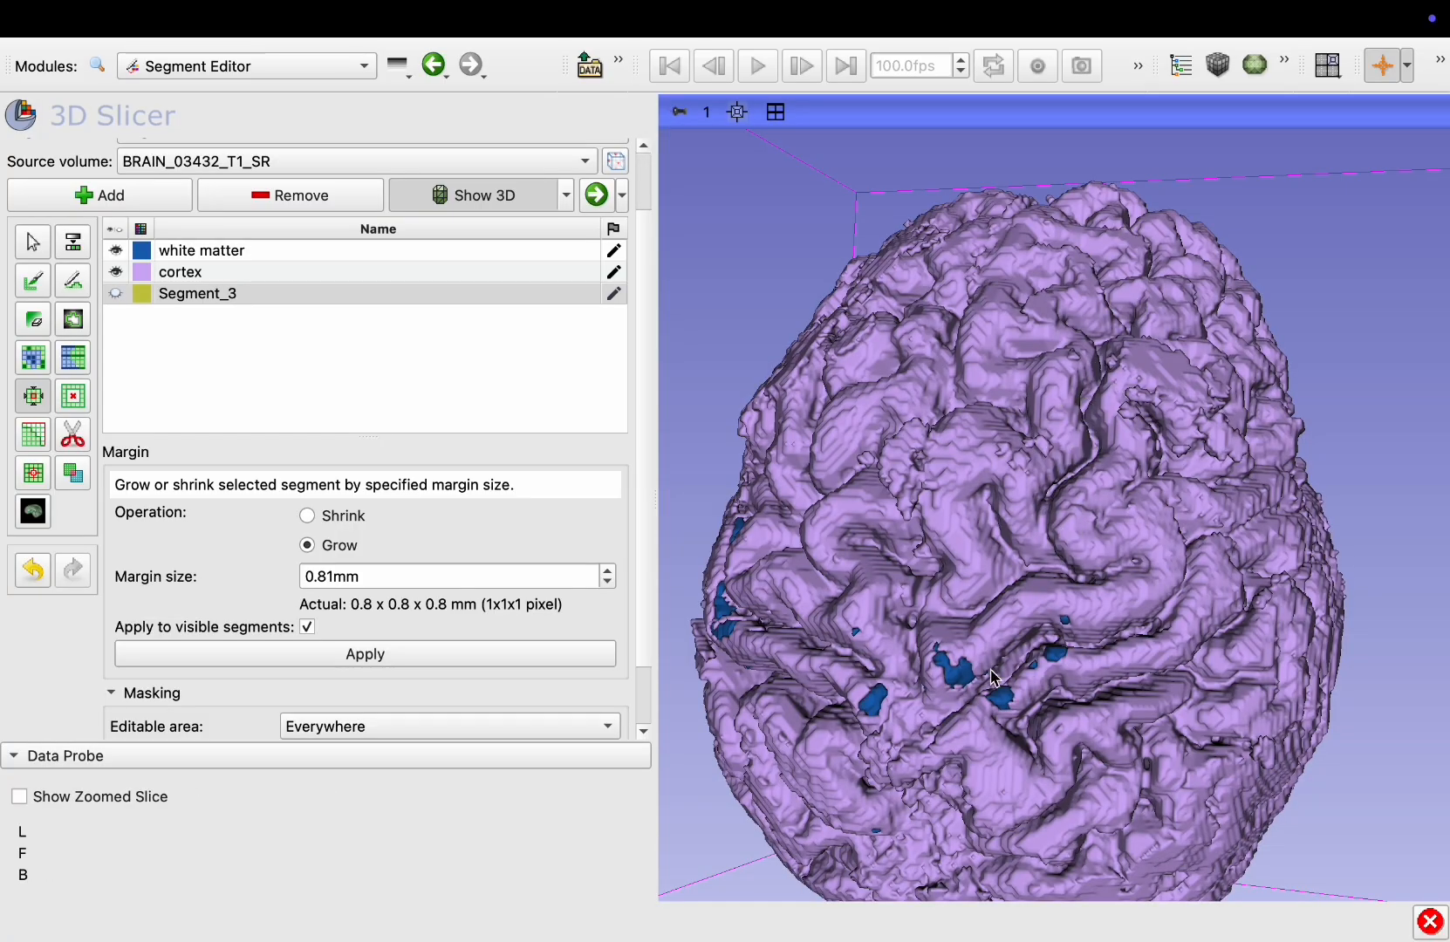
pyautogui.moveTo(1108, 551); pyautogui.dragTo(1219, 576)
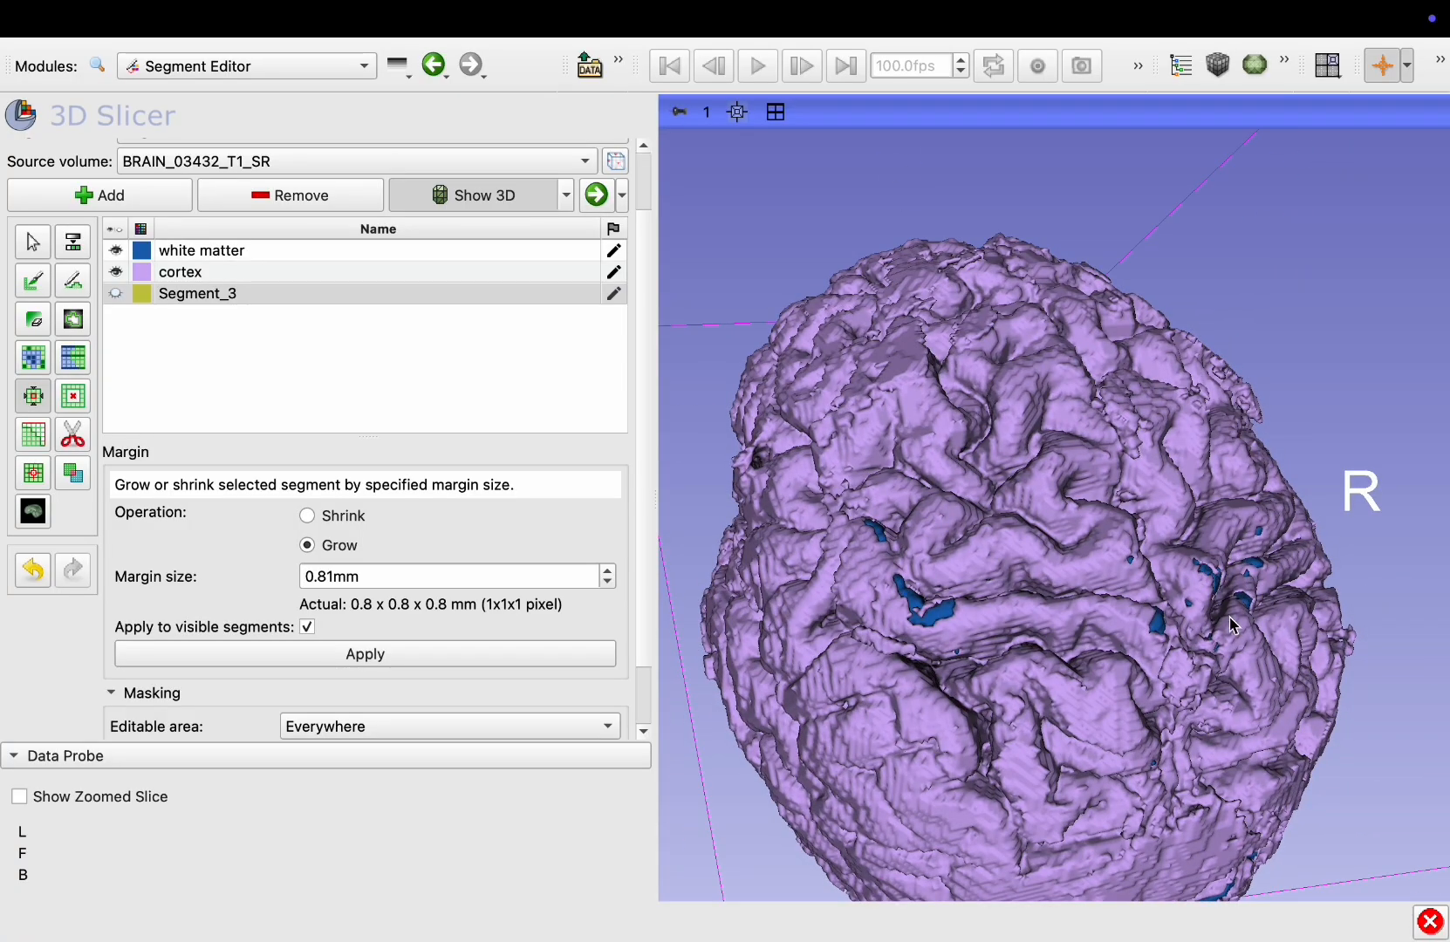
pyautogui.moveTo(1184, 562); pyautogui.dragTo(1071, 487)
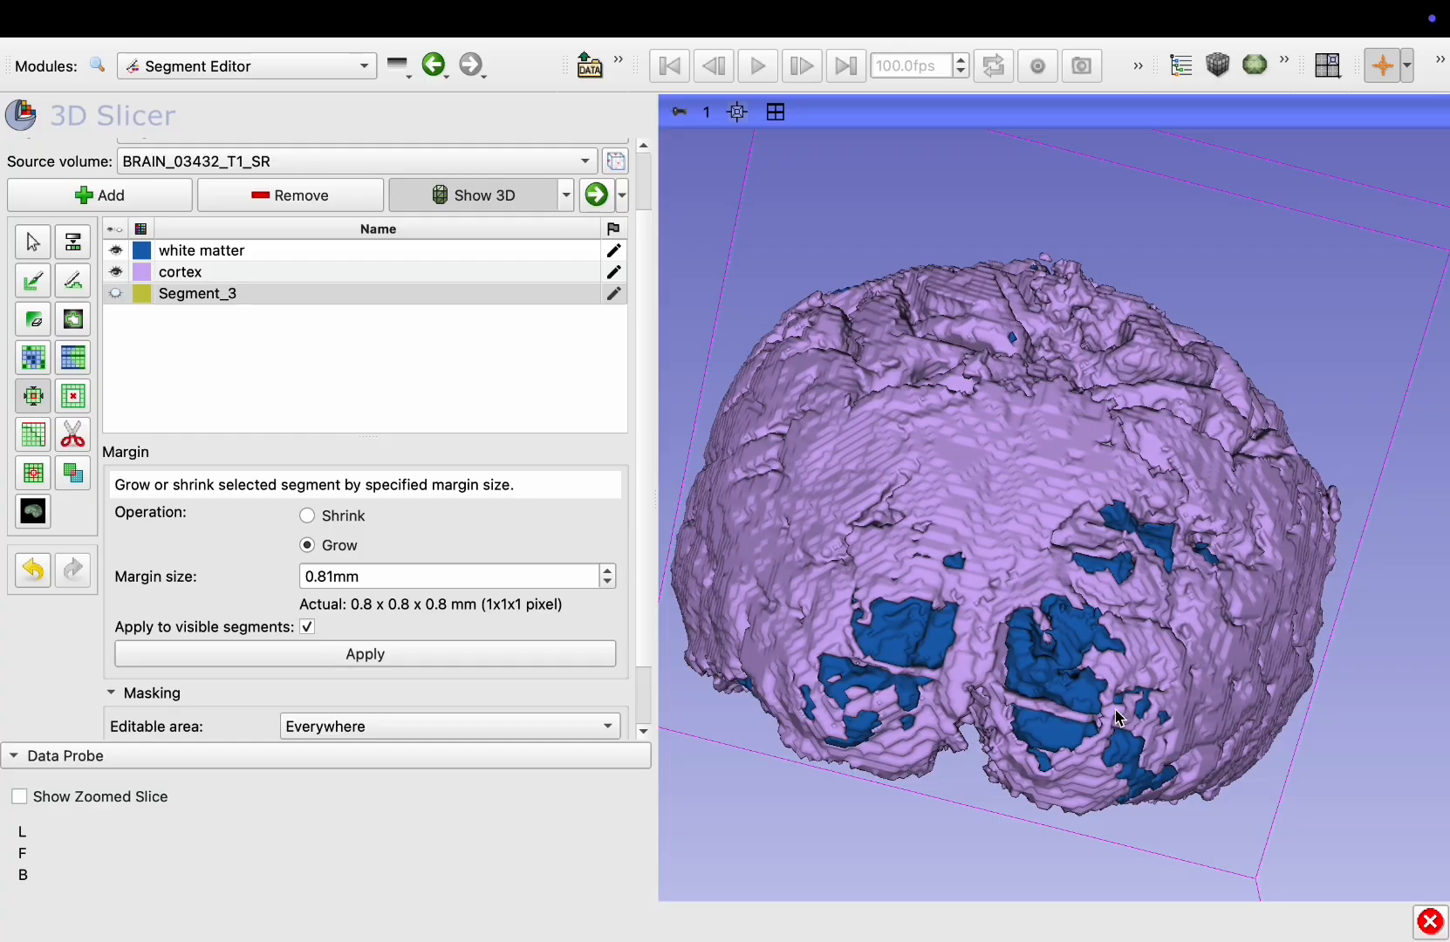
pyautogui.moveTo(1119, 717); pyautogui.dragTo(1148, 574)
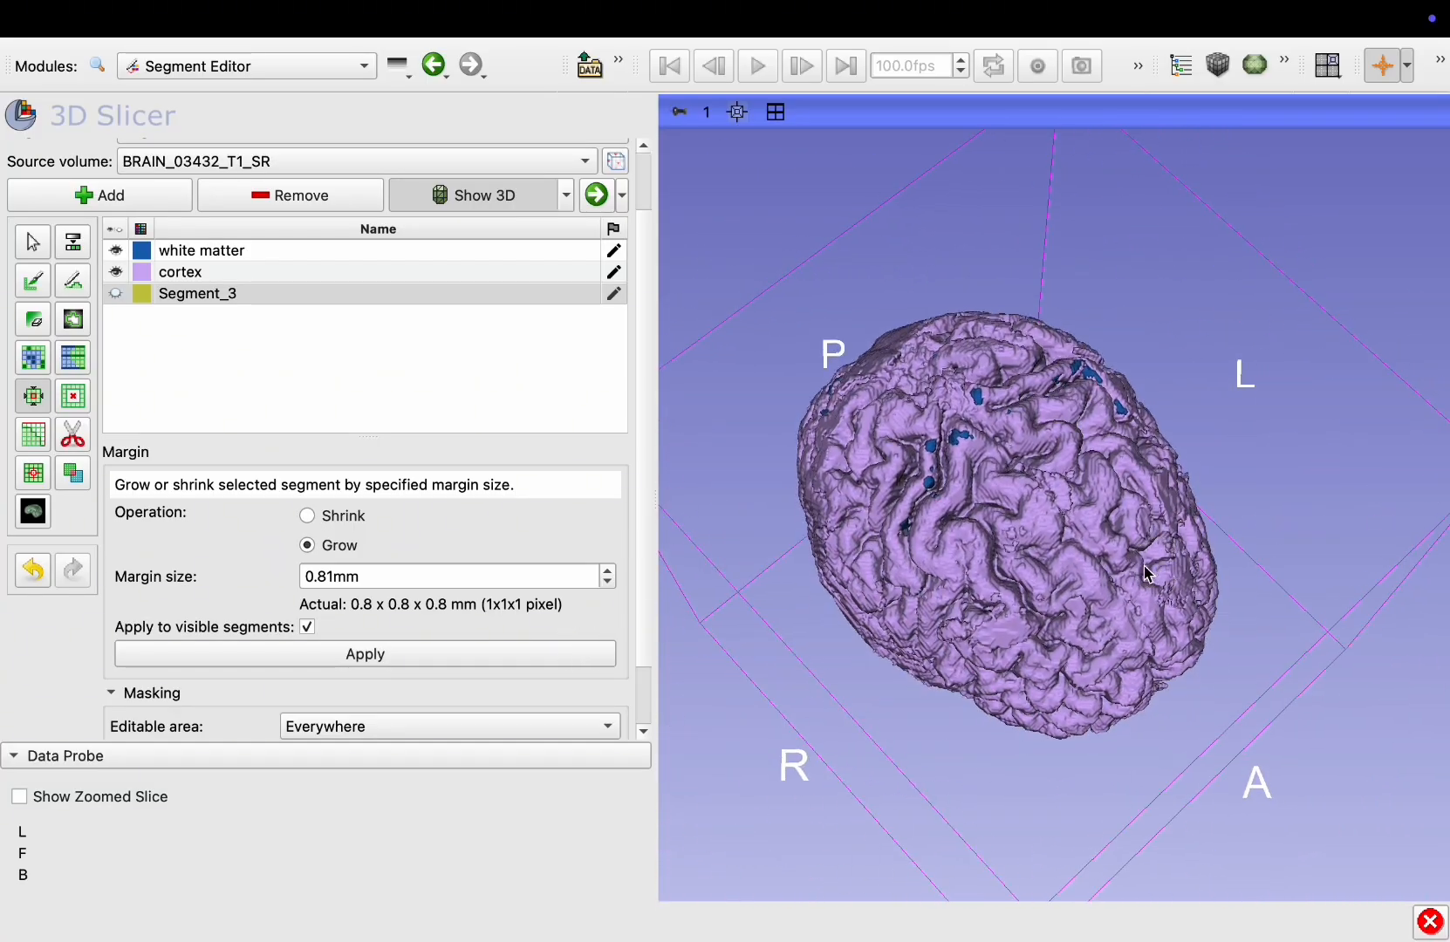
# Select the cortex segment and paint cortex over gaps at the brain surface in the sagittal view with a 3% brush
pyautogui.click(174, 279)
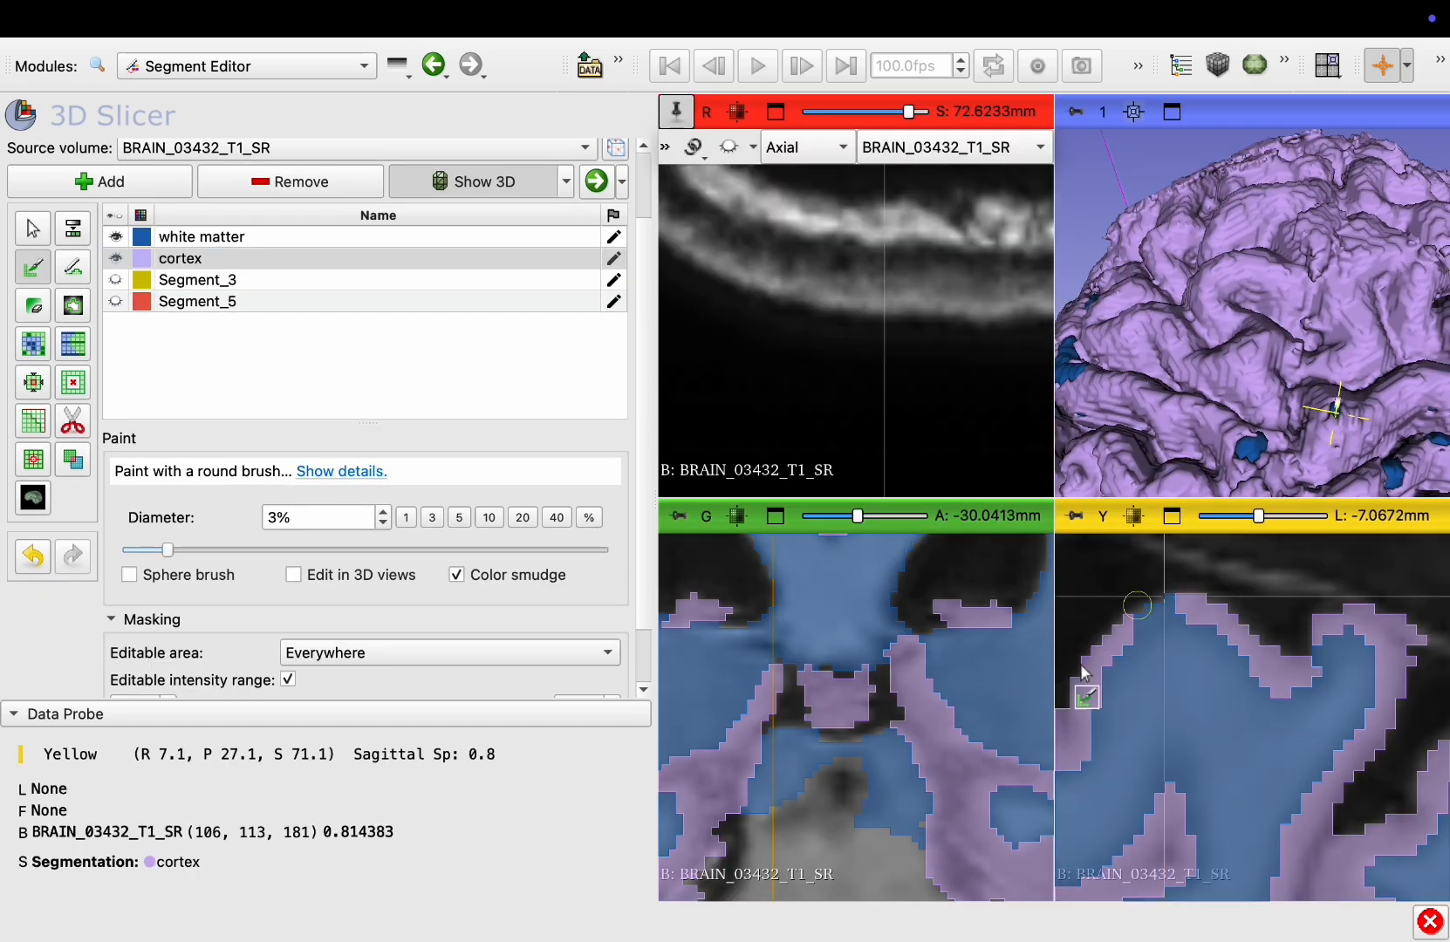
pyautogui.moveTo(1106, 630)
pyautogui.mouseDown()
pyautogui.moveTo(1221, 615)
pyautogui.moveTo(1287, 680)
pyautogui.moveTo(1324, 641)
pyautogui.mouseUp()
pyautogui.scroll(-1, 1180, 639)
pyautogui.scroll(3, 1179, 639)
pyautogui.scroll(-1, 1180, 639)
pyautogui.press('shift')
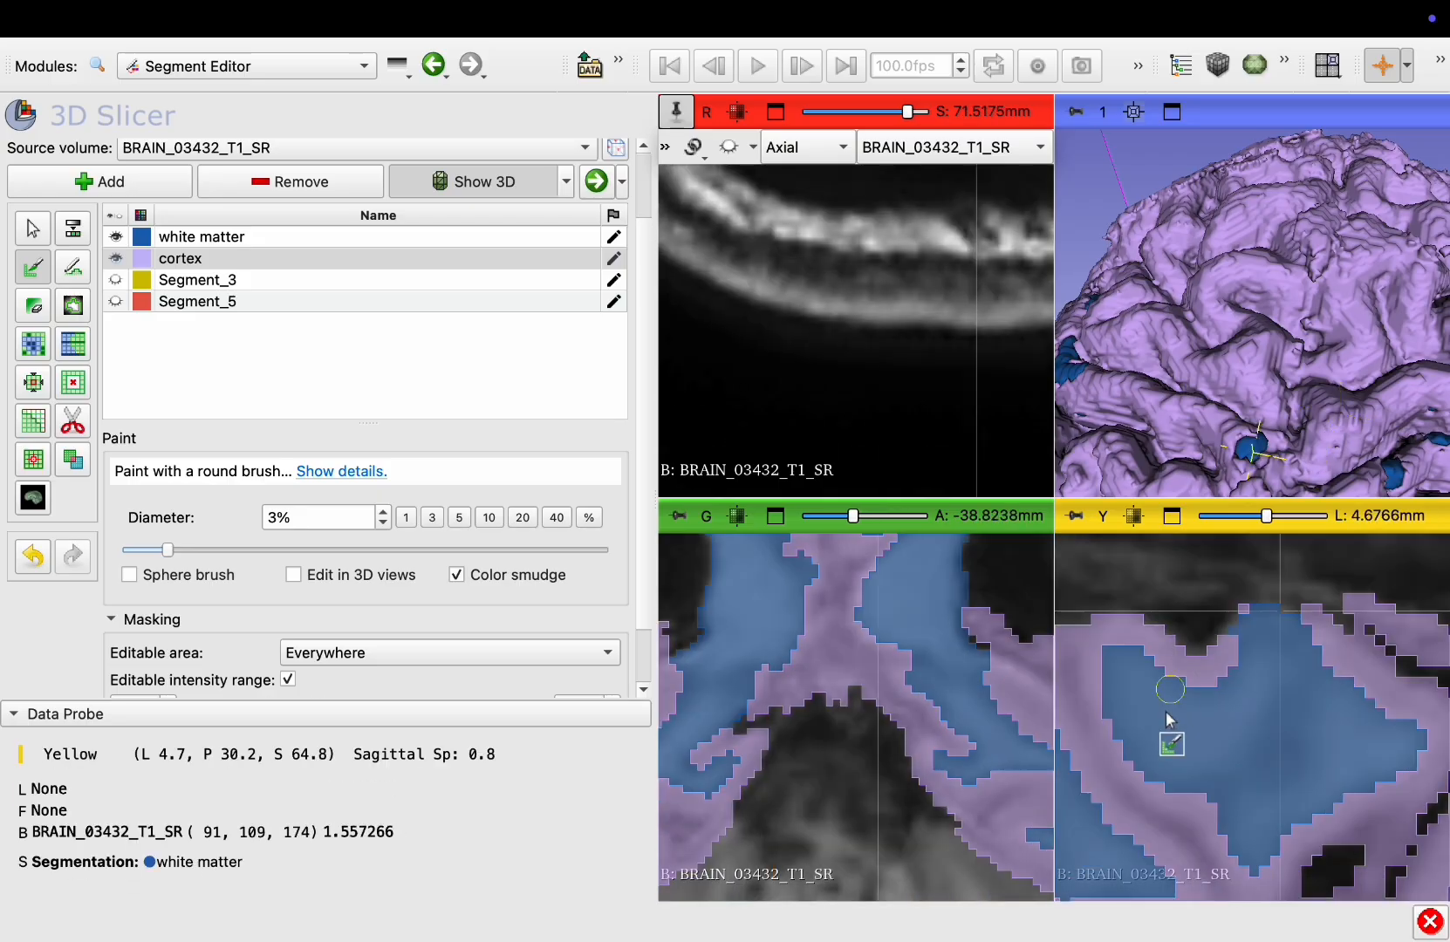
pyautogui.moveTo(1228, 664); pyautogui.dragTo(1292, 621)
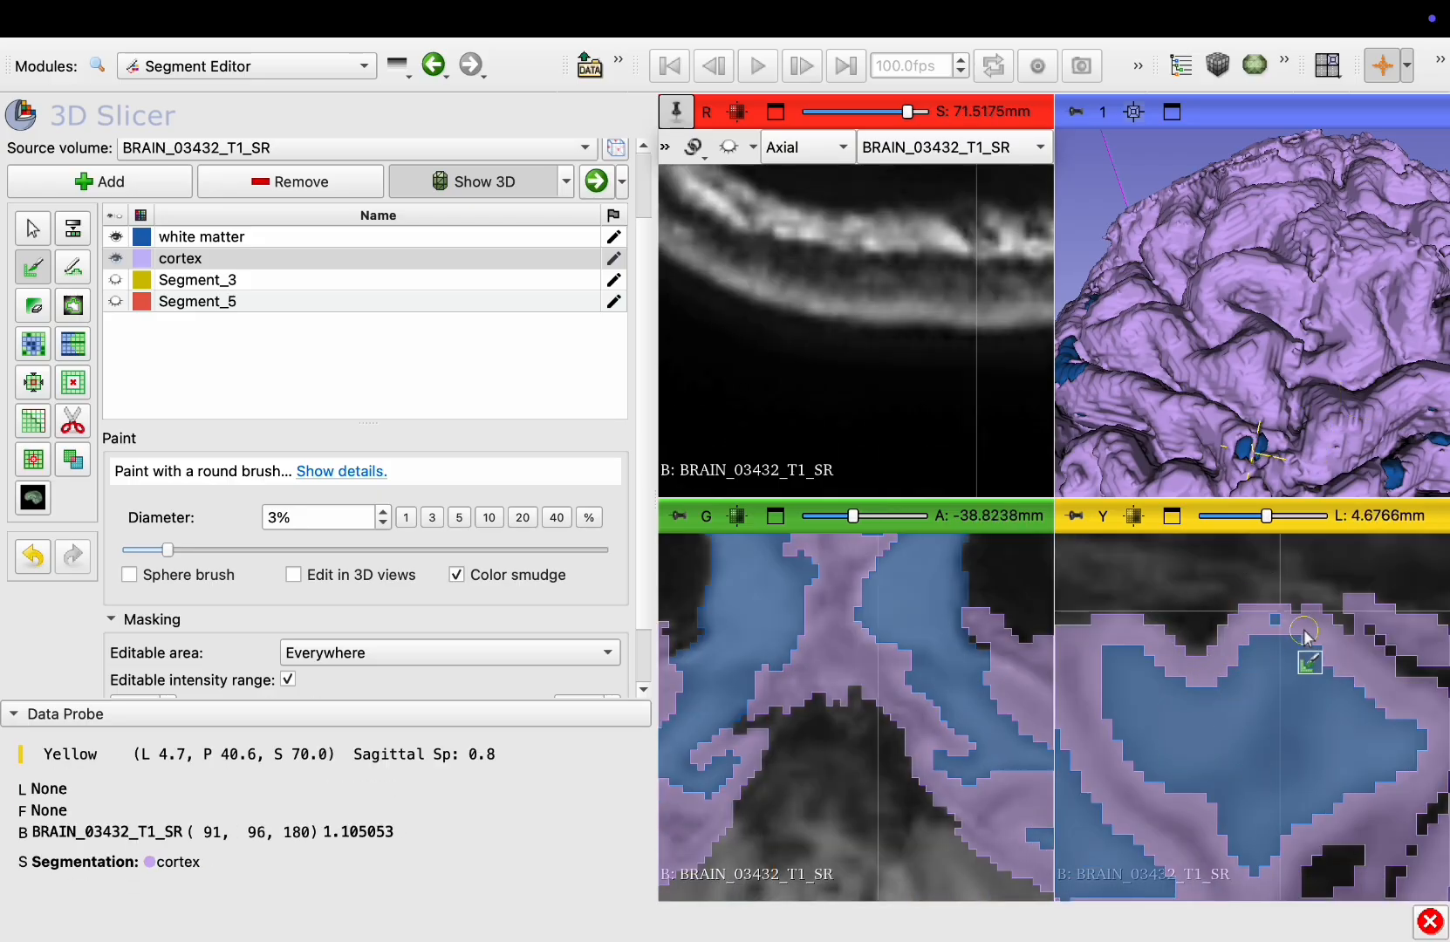
pyautogui.moveTo(1334, 384); pyautogui.dragTo(1191, 401)
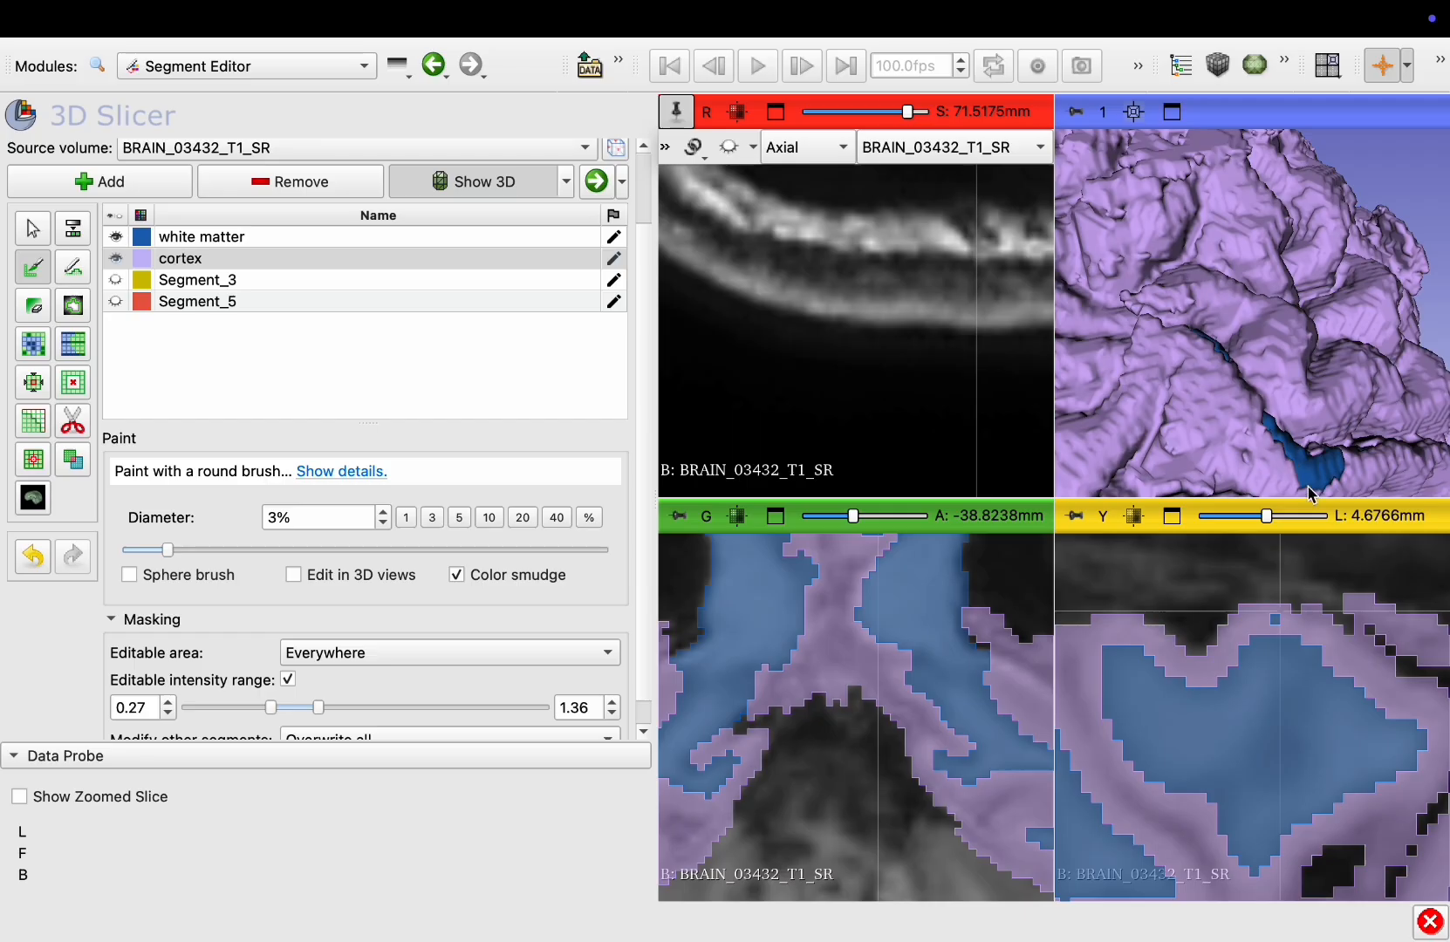
pyautogui.press('shift')
pyautogui.moveTo(1158, 798)
pyautogui.mouseDown(button='right')
pyautogui.moveTo(1232, 684)
pyautogui.moveTo(1188, 747)
pyautogui.mouseUp(button='right')
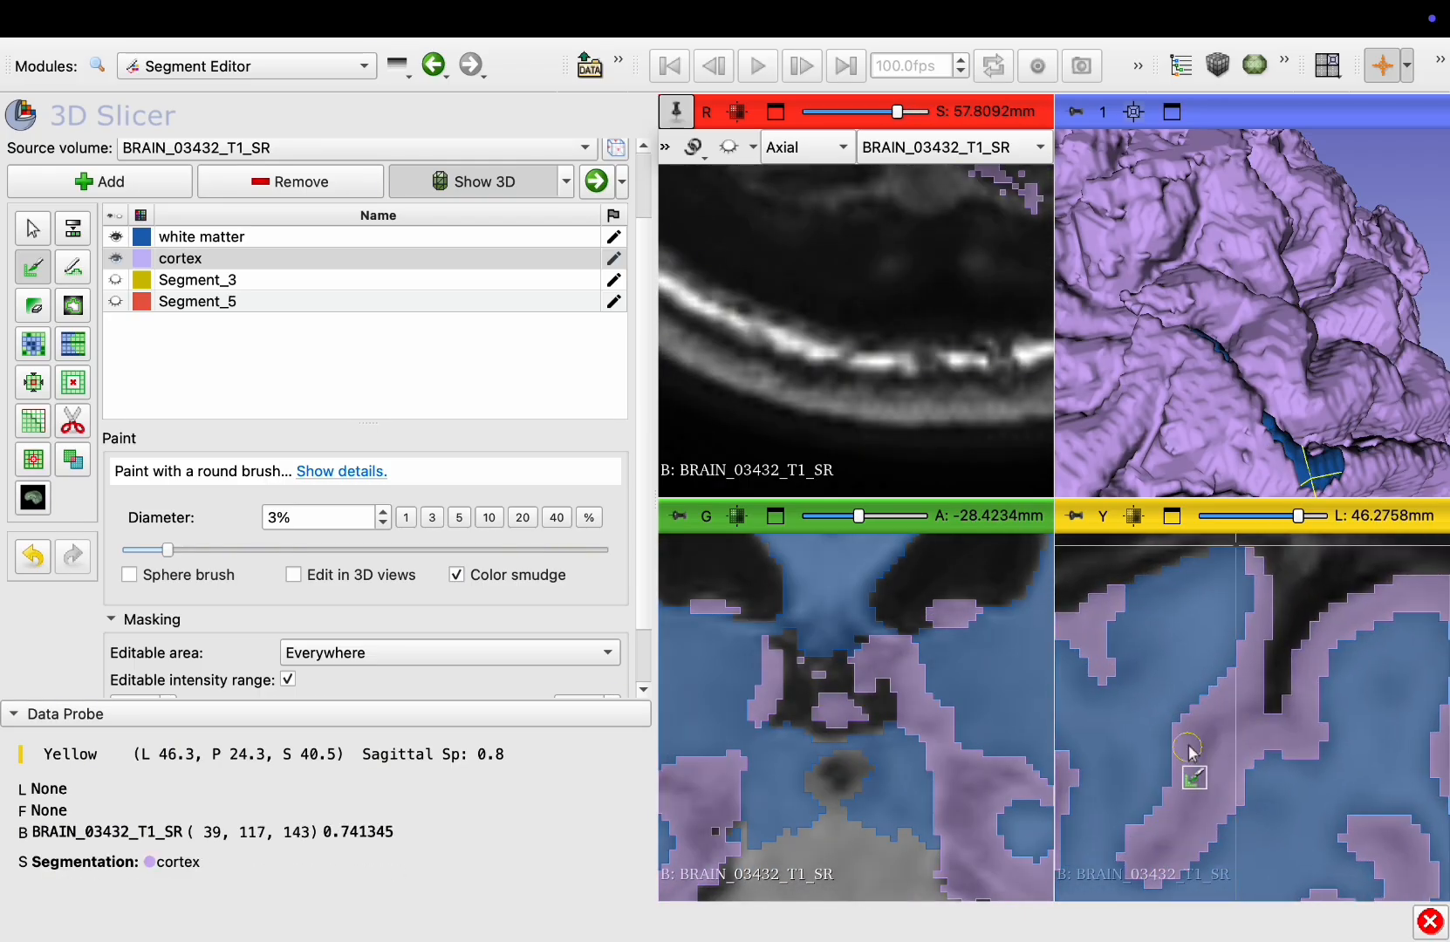
pyautogui.moveTo(1199, 649); pyautogui.dragTo(1235, 699, button='middle')
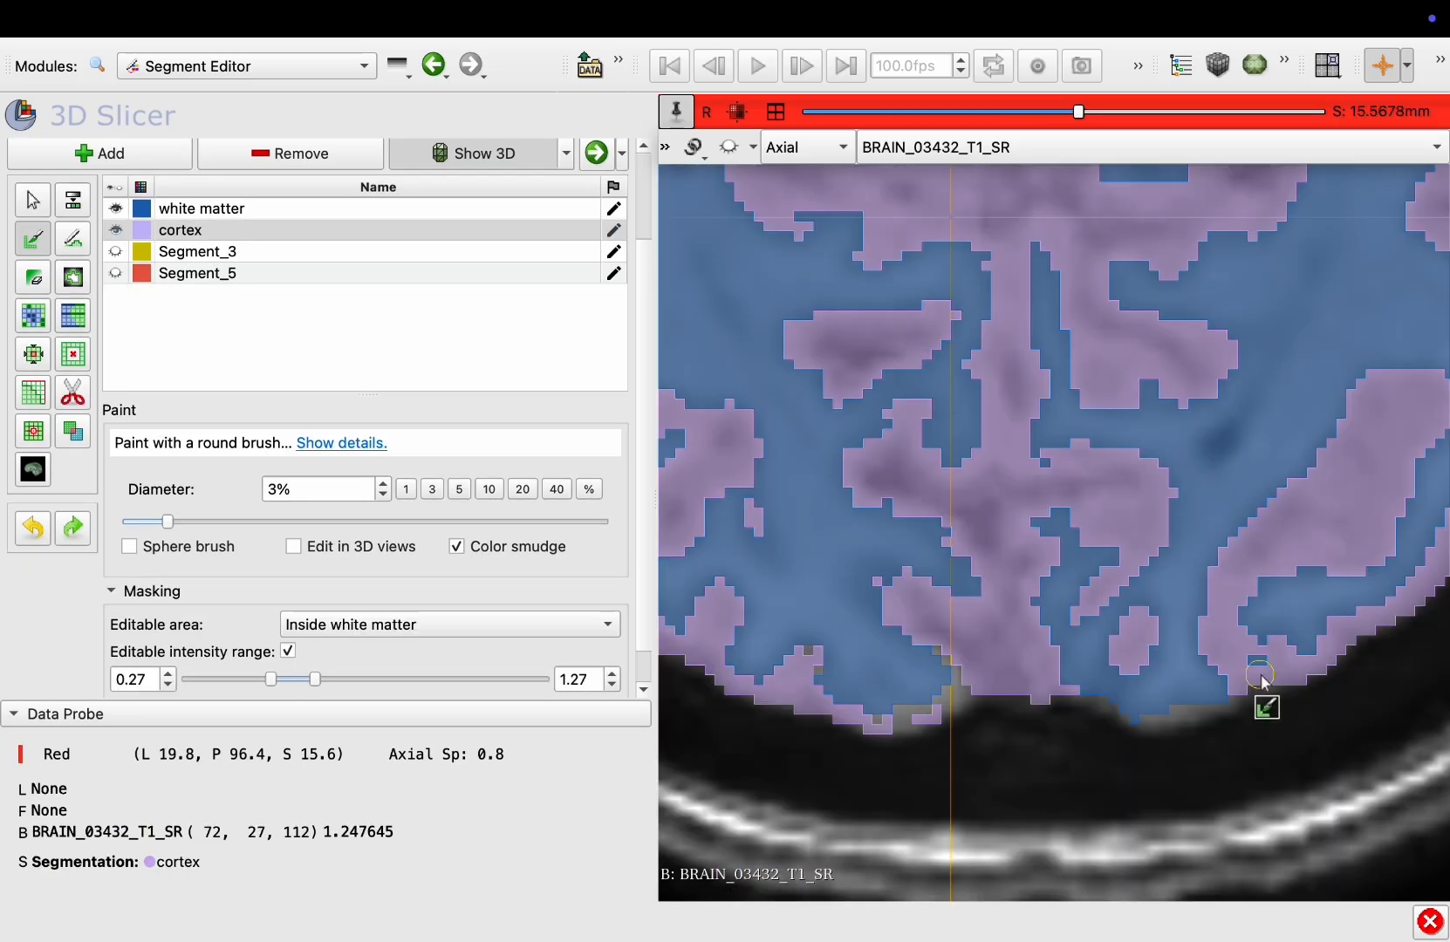
pyautogui.moveTo(1262, 703)
pyautogui.mouseDown()
pyautogui.moveTo(1087, 706)
pyautogui.moveTo(1075, 719)
pyautogui.mouseUp()
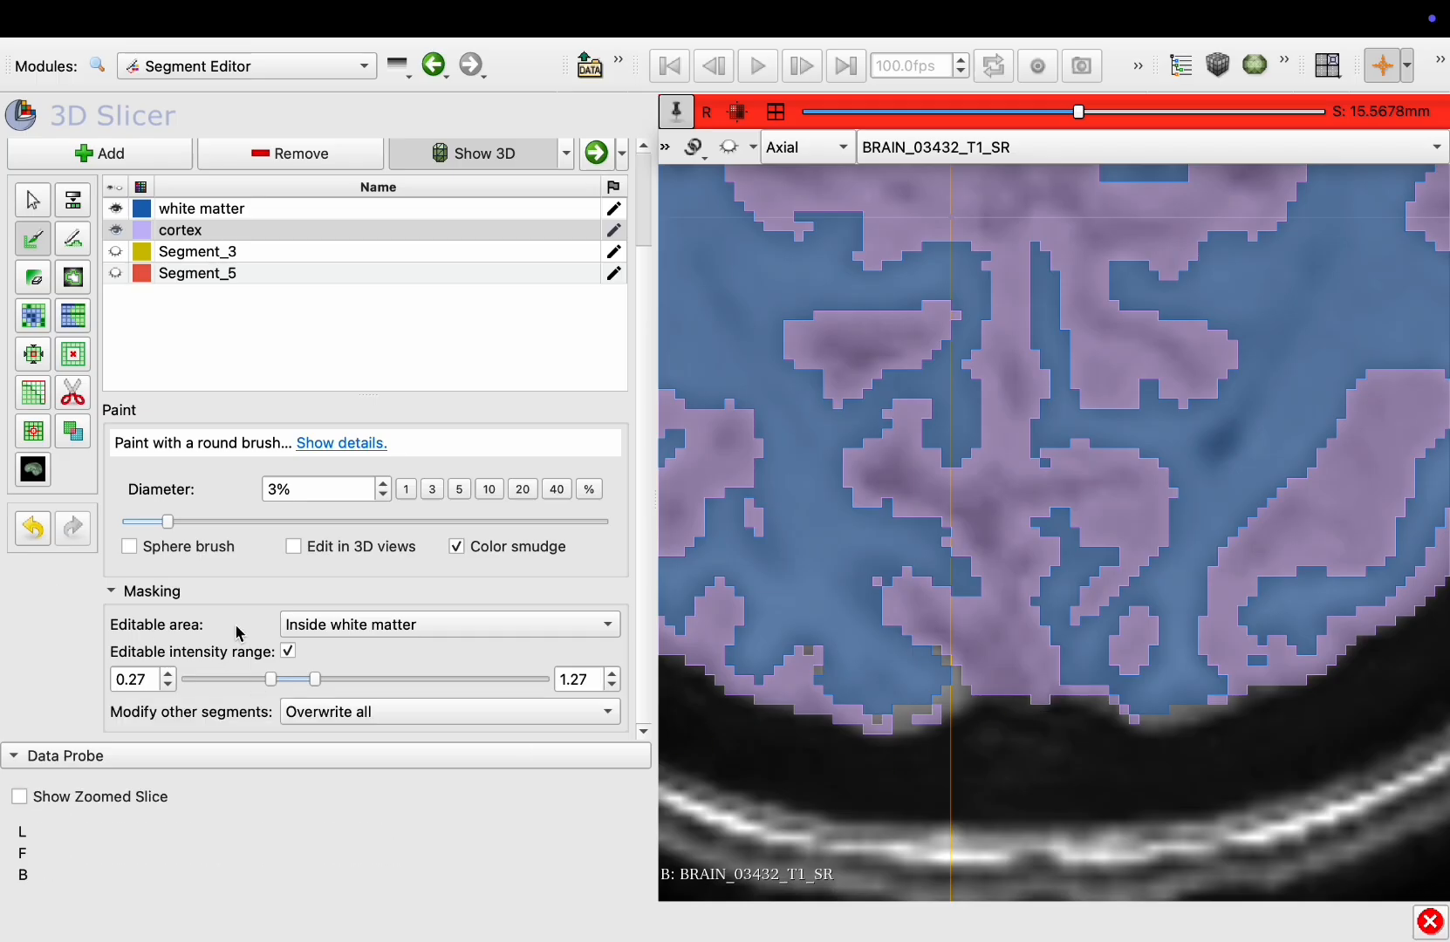
# Set the paint's editable area to Everywhere and turn off the editable intensity range
pyautogui.click(346, 625)
pyautogui.click(346, 649)
pyautogui.moveTo(1249, 692)
pyautogui.mouseDown()
pyautogui.moveTo(1131, 731)
pyautogui.moveTo(1185, 721)
pyautogui.mouseUp()
pyautogui.moveTo(853, 727)
pyautogui.mouseDown()
pyautogui.moveTo(967, 708)
pyautogui.moveTo(910, 727)
pyautogui.mouseUp()
pyautogui.click(289, 650)
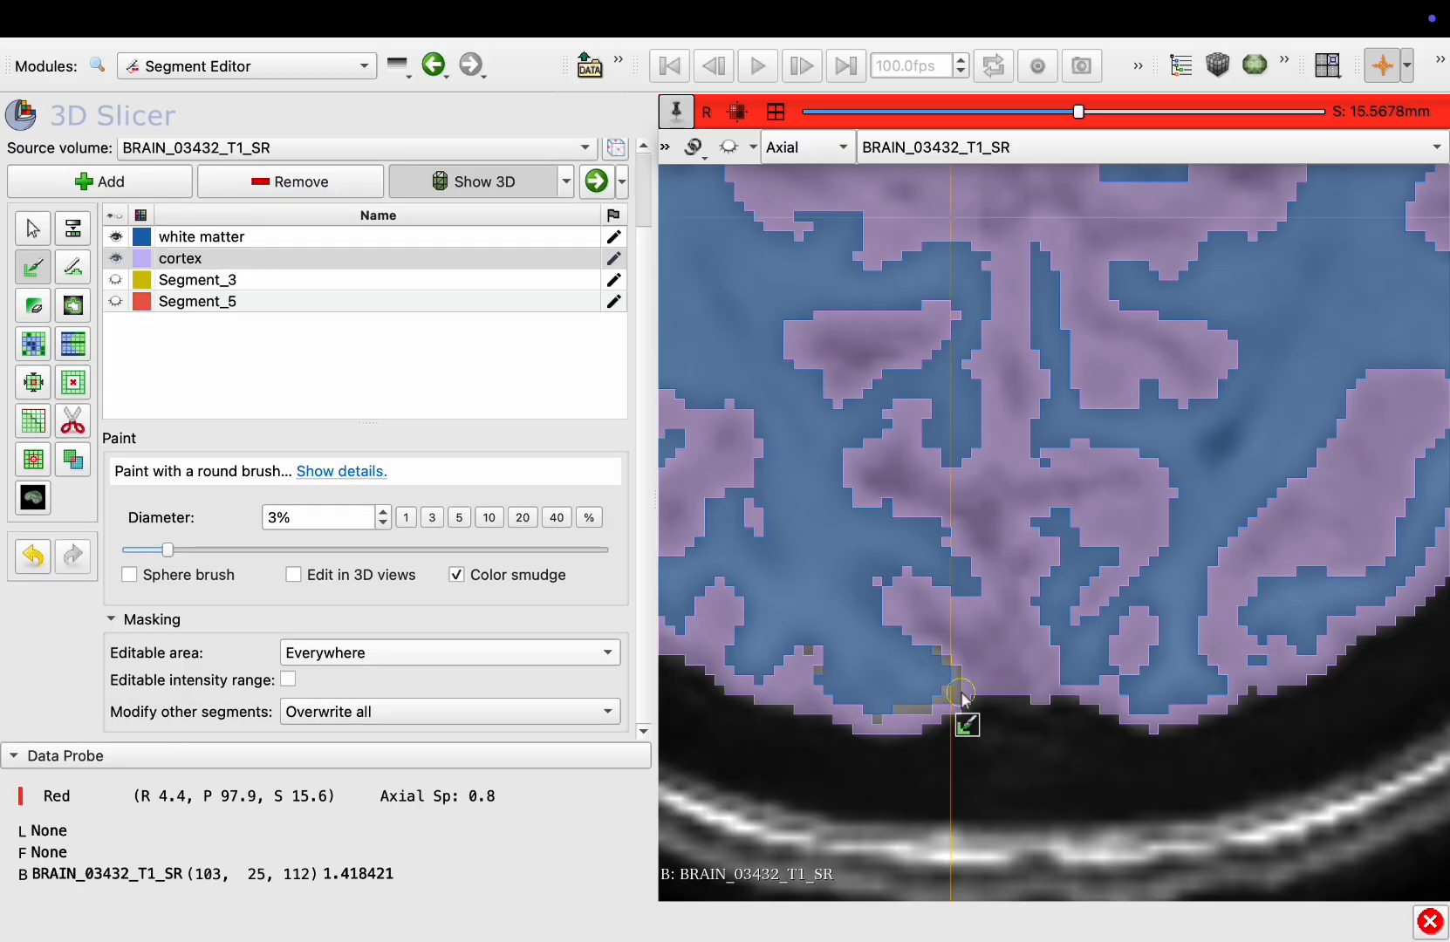
# Paint cortex to fill gaps along the posterior brain edge on successive axial slices from about 16 to 26 mm
pyautogui.moveTo(967, 638); pyautogui.dragTo(968, 670)
pyautogui.moveTo(915, 723); pyautogui.dragTo(879, 725)
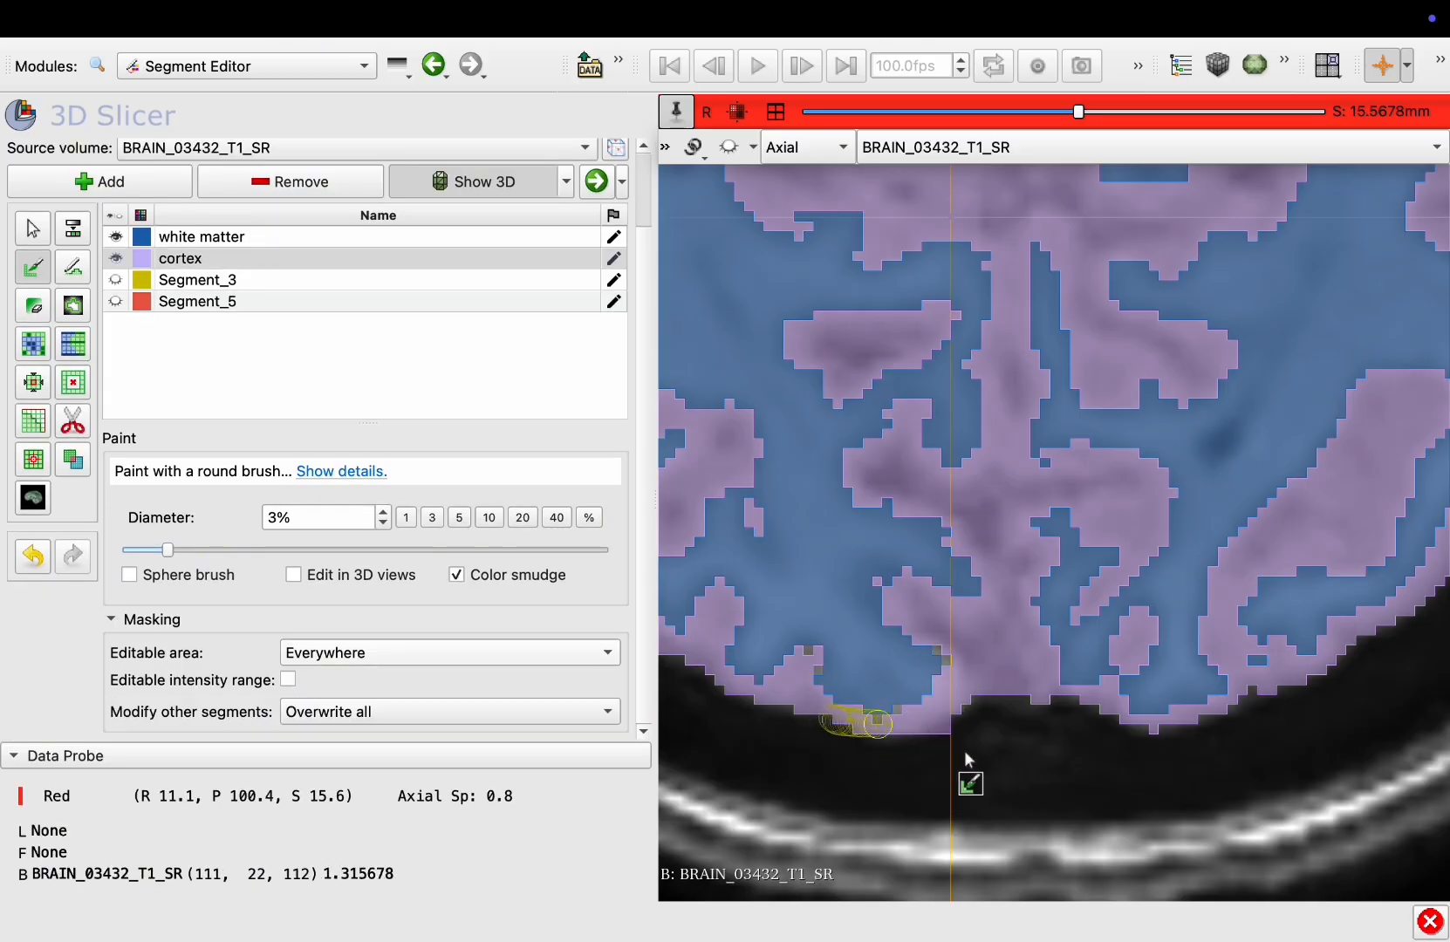
pyautogui.moveTo(1129, 716); pyautogui.dragTo(1131, 720)
pyautogui.scroll(1, 1160, 735)
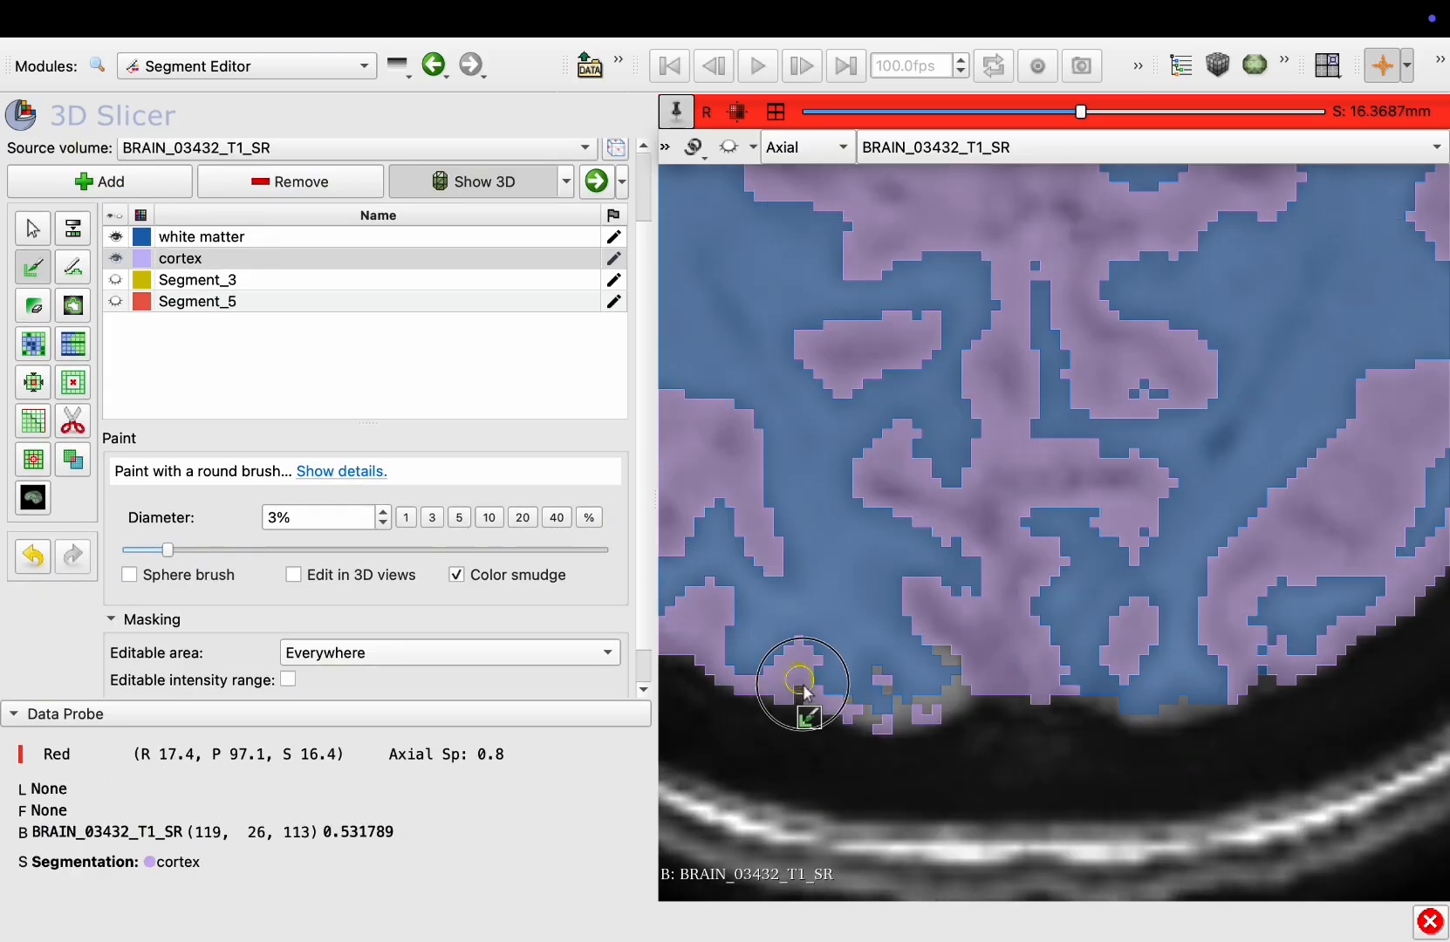
pyautogui.moveTo(801, 685)
pyautogui.mouseDown()
pyautogui.moveTo(908, 740)
pyautogui.moveTo(954, 660)
pyautogui.mouseUp()
pyautogui.moveTo(1243, 654)
pyautogui.mouseDown()
pyautogui.moveTo(1243, 687)
pyautogui.moveTo(1196, 714)
pyautogui.moveTo(986, 685)
pyautogui.mouseUp()
pyautogui.scroll(1, 1078, 696)
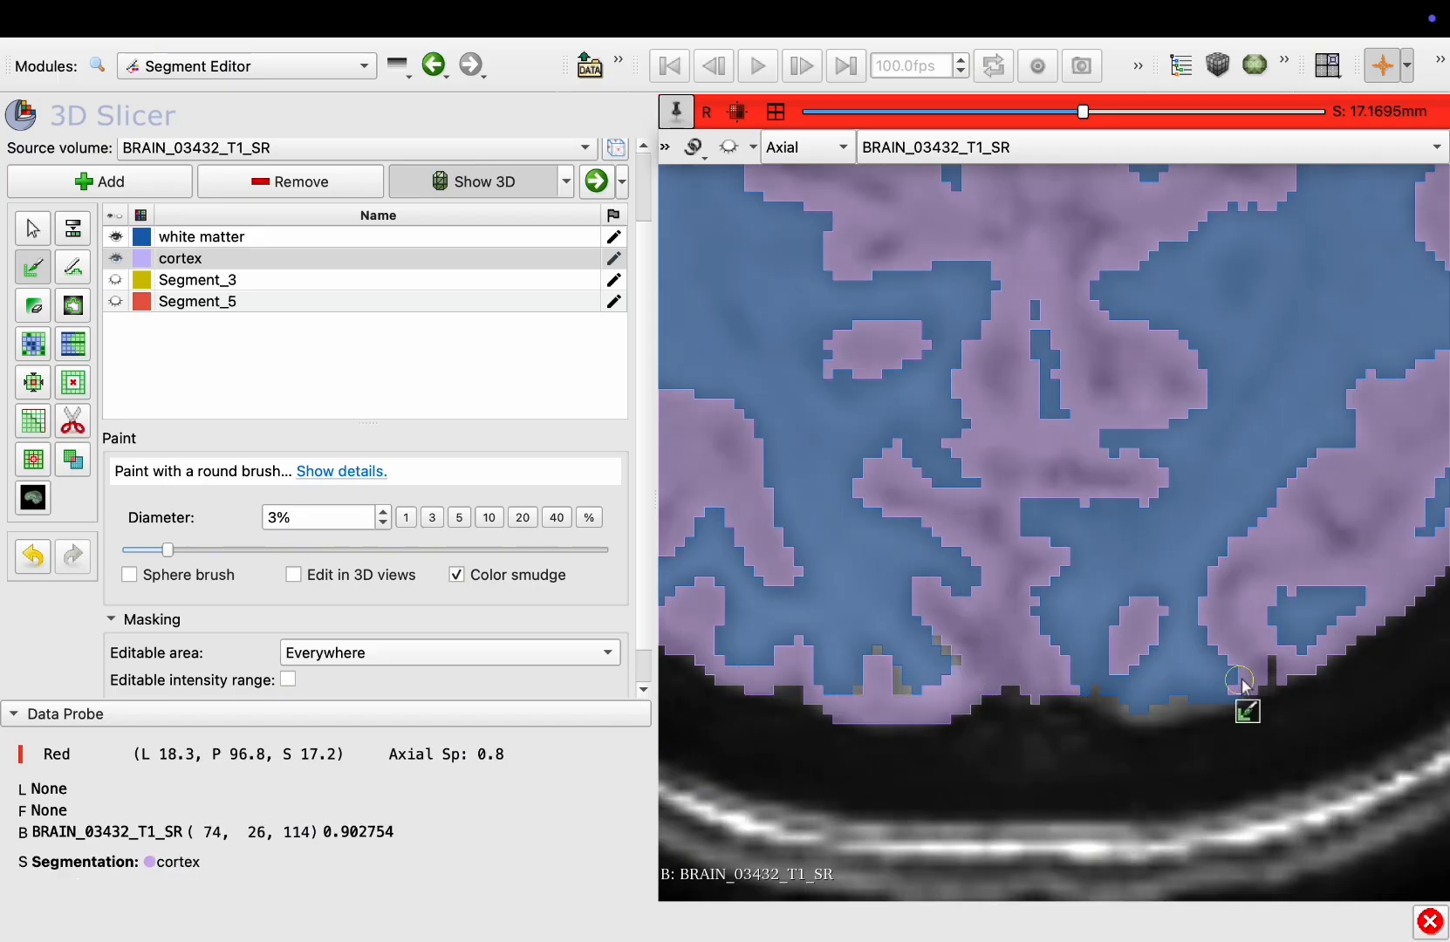
pyautogui.moveTo(1227, 698)
pyautogui.mouseDown()
pyautogui.moveTo(1126, 717)
pyautogui.moveTo(1090, 691)
pyautogui.mouseUp()
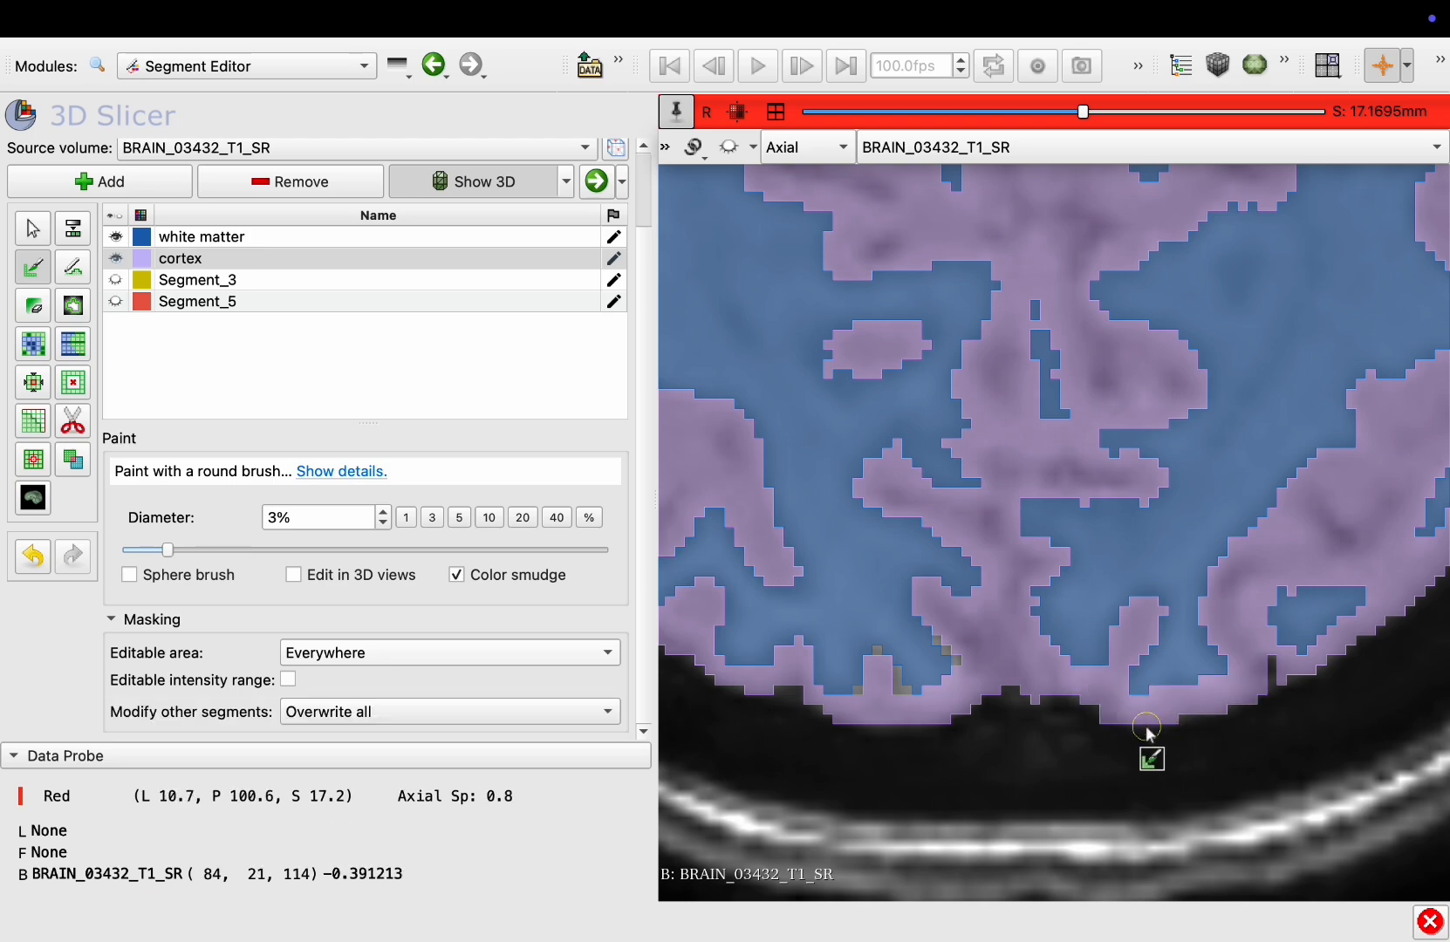
pyautogui.scroll(1, 1148, 732)
pyautogui.moveTo(879, 659); pyautogui.dragTo(914, 705)
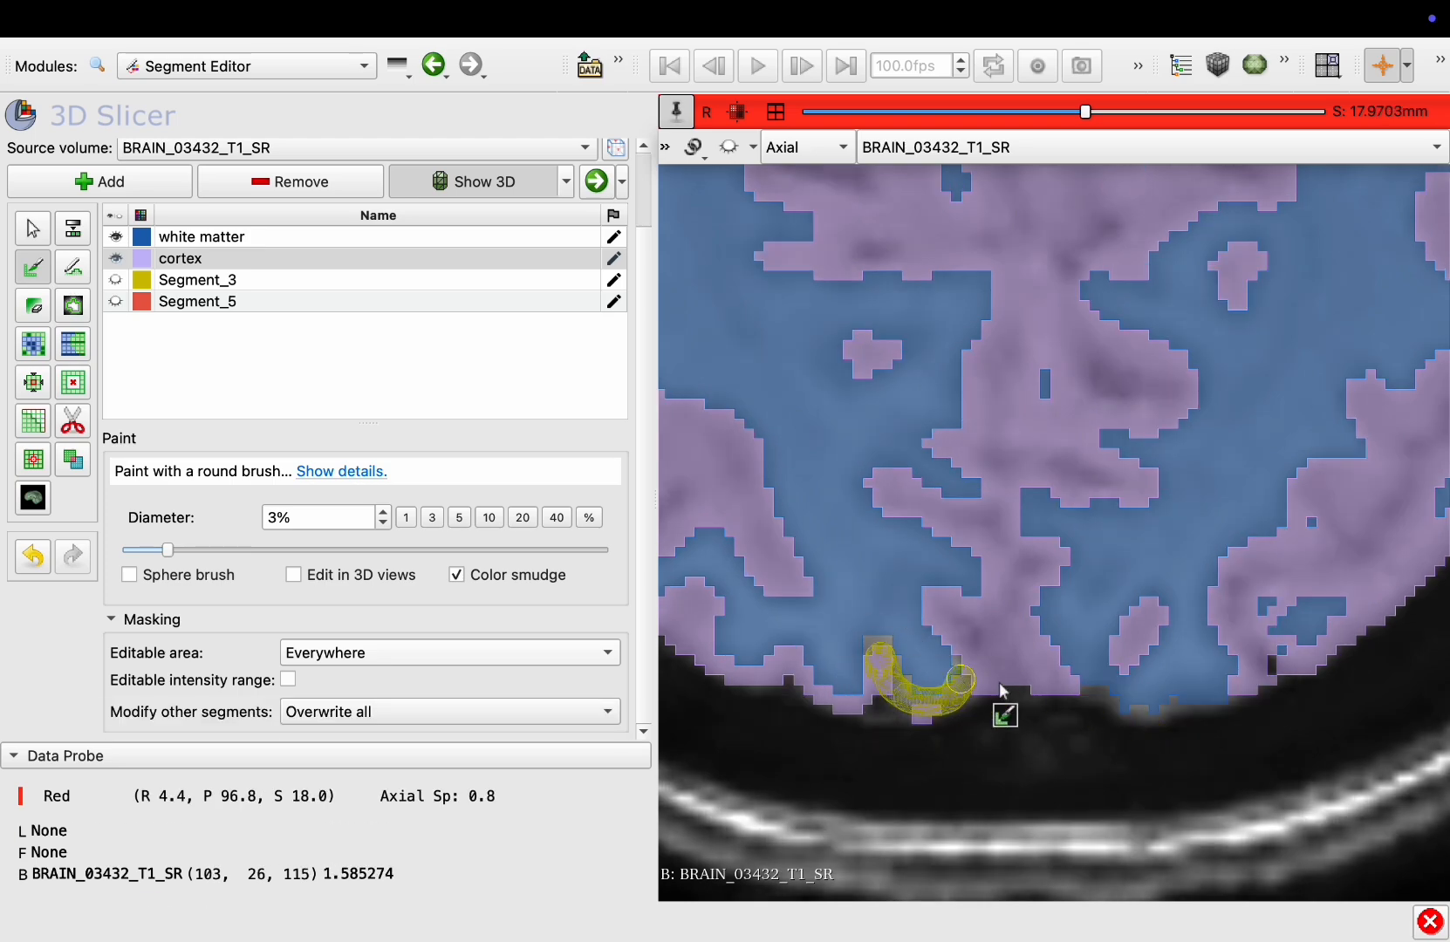
pyautogui.moveTo(1001, 689); pyautogui.dragTo(1005, 691)
pyautogui.moveTo(1255, 669)
pyautogui.mouseDown()
pyautogui.moveTo(1162, 717)
pyautogui.moveTo(1094, 690)
pyautogui.moveTo(1216, 685)
pyautogui.mouseUp()
pyautogui.scroll(1, 1094, 690)
pyautogui.moveTo(1111, 695); pyautogui.dragTo(1108, 695)
pyautogui.moveTo(990, 689)
pyautogui.mouseDown()
pyautogui.moveTo(874, 699)
pyautogui.moveTo(943, 695)
pyautogui.mouseUp()
pyautogui.scroll(2, 944, 696)
pyautogui.scroll(-1, 944, 696)
pyautogui.moveTo(890, 634); pyautogui.dragTo(961, 695)
pyautogui.scroll(1, 1046, 712)
pyautogui.moveTo(894, 637)
pyautogui.mouseDown()
pyautogui.moveTo(923, 698)
pyautogui.moveTo(971, 676)
pyautogui.mouseUp()
pyautogui.scroll(1, 906, 654)
pyautogui.scroll(1, 946, 697)
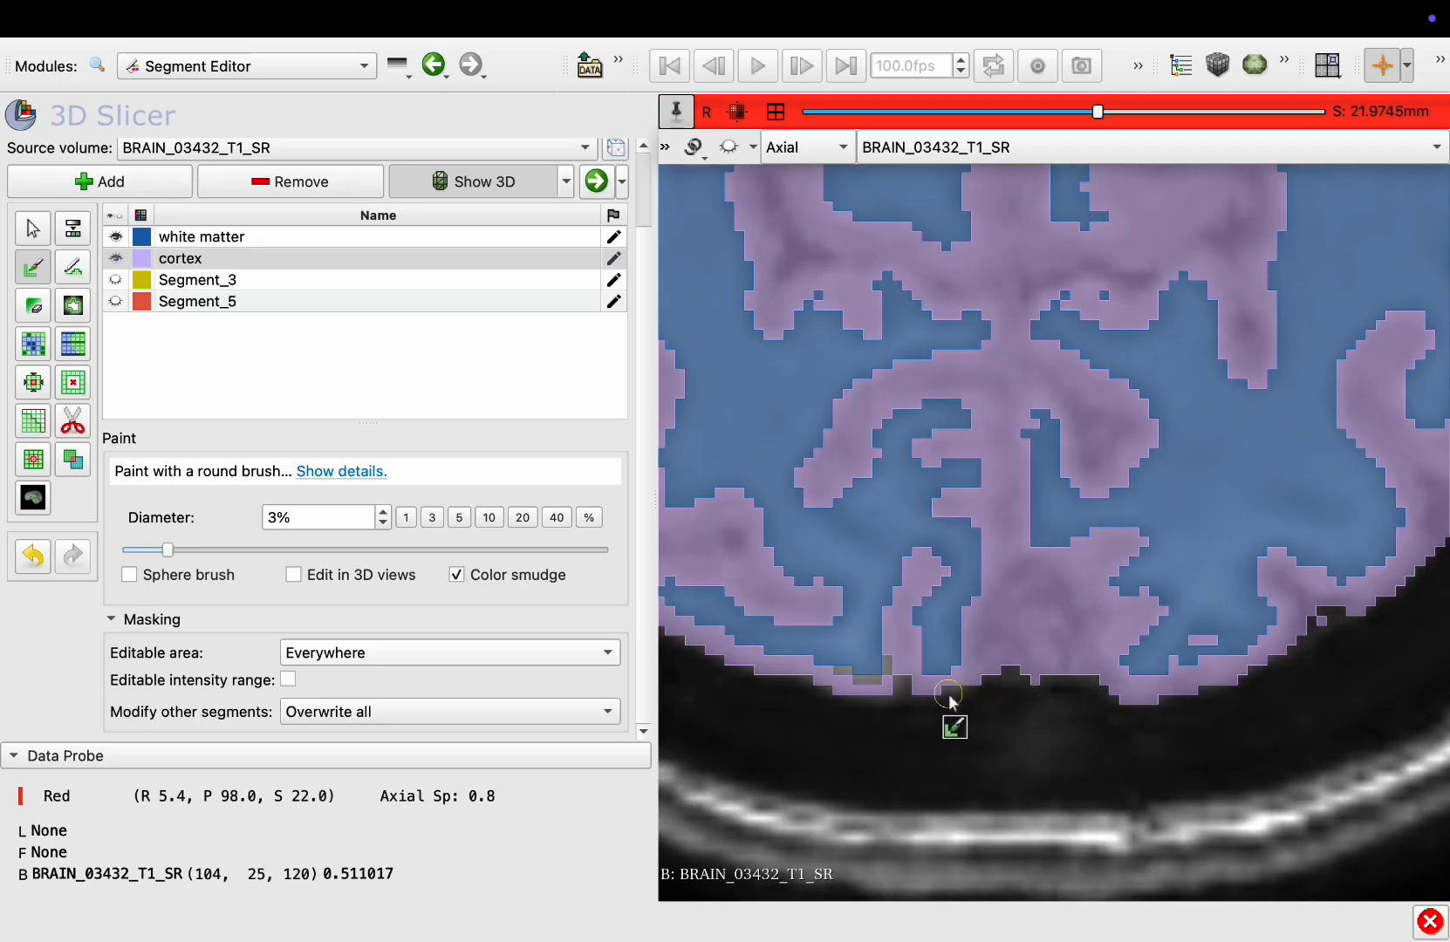
pyautogui.scroll(5, 864, 686)
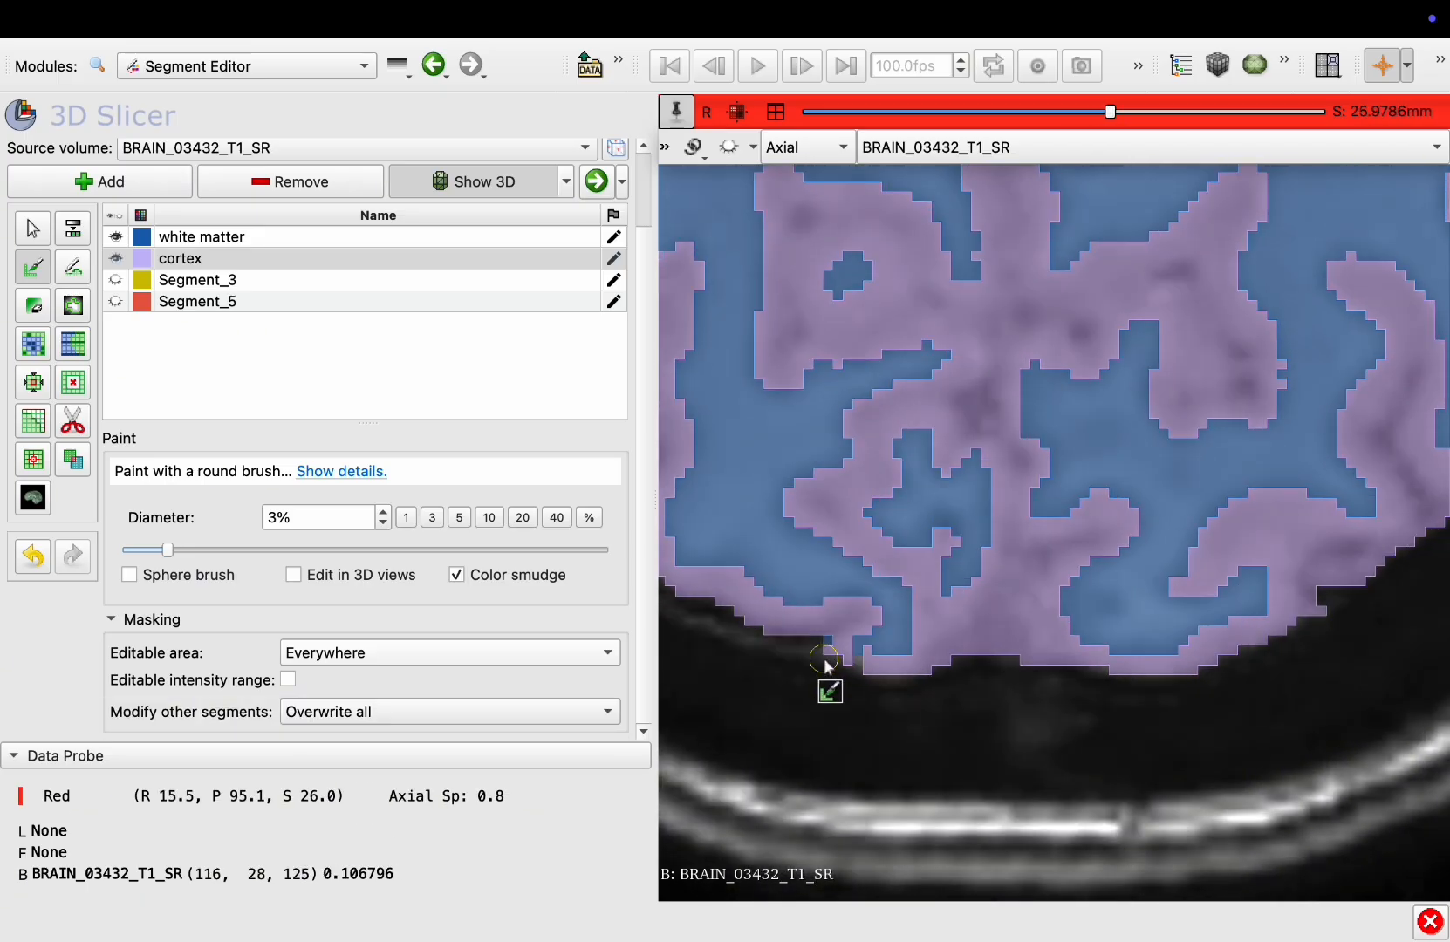
# Paint cortex along the posterior brain edge on lower axial slices around 12 to 15 mm
pyautogui.click(775, 111)
pyautogui.press('shift')
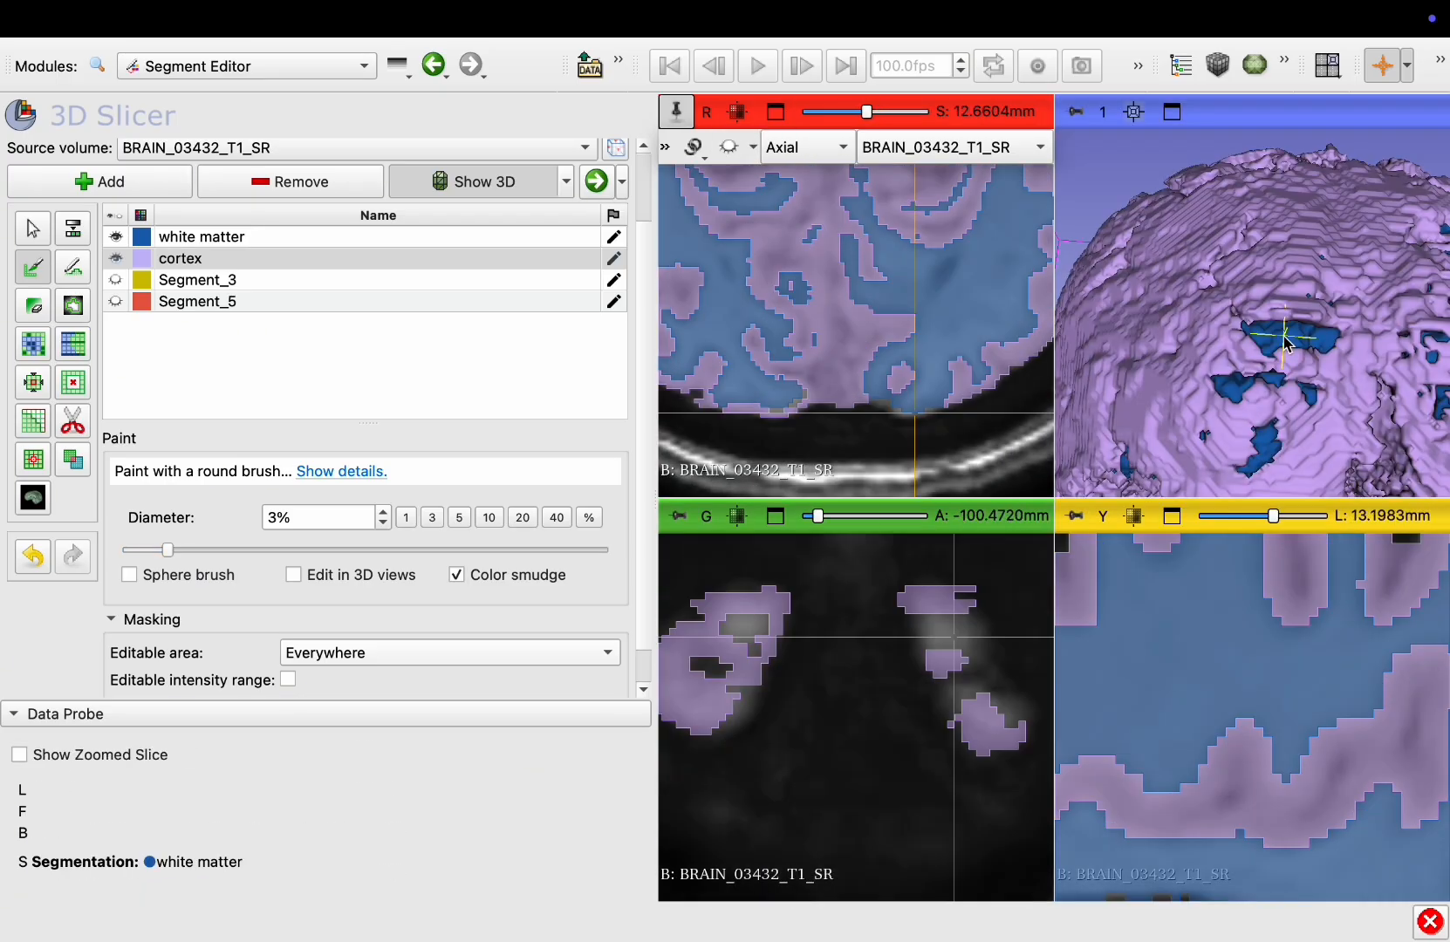
pyautogui.keyDown('ctrl'); pyautogui.scroll(3, 932, 382); pyautogui.keyUp('ctrl')
pyautogui.click(775, 112)
pyautogui.keyDown('shift'); pyautogui.moveTo(1285, 863); pyautogui.dragTo(1121, 650); pyautogui.keyUp('shift')
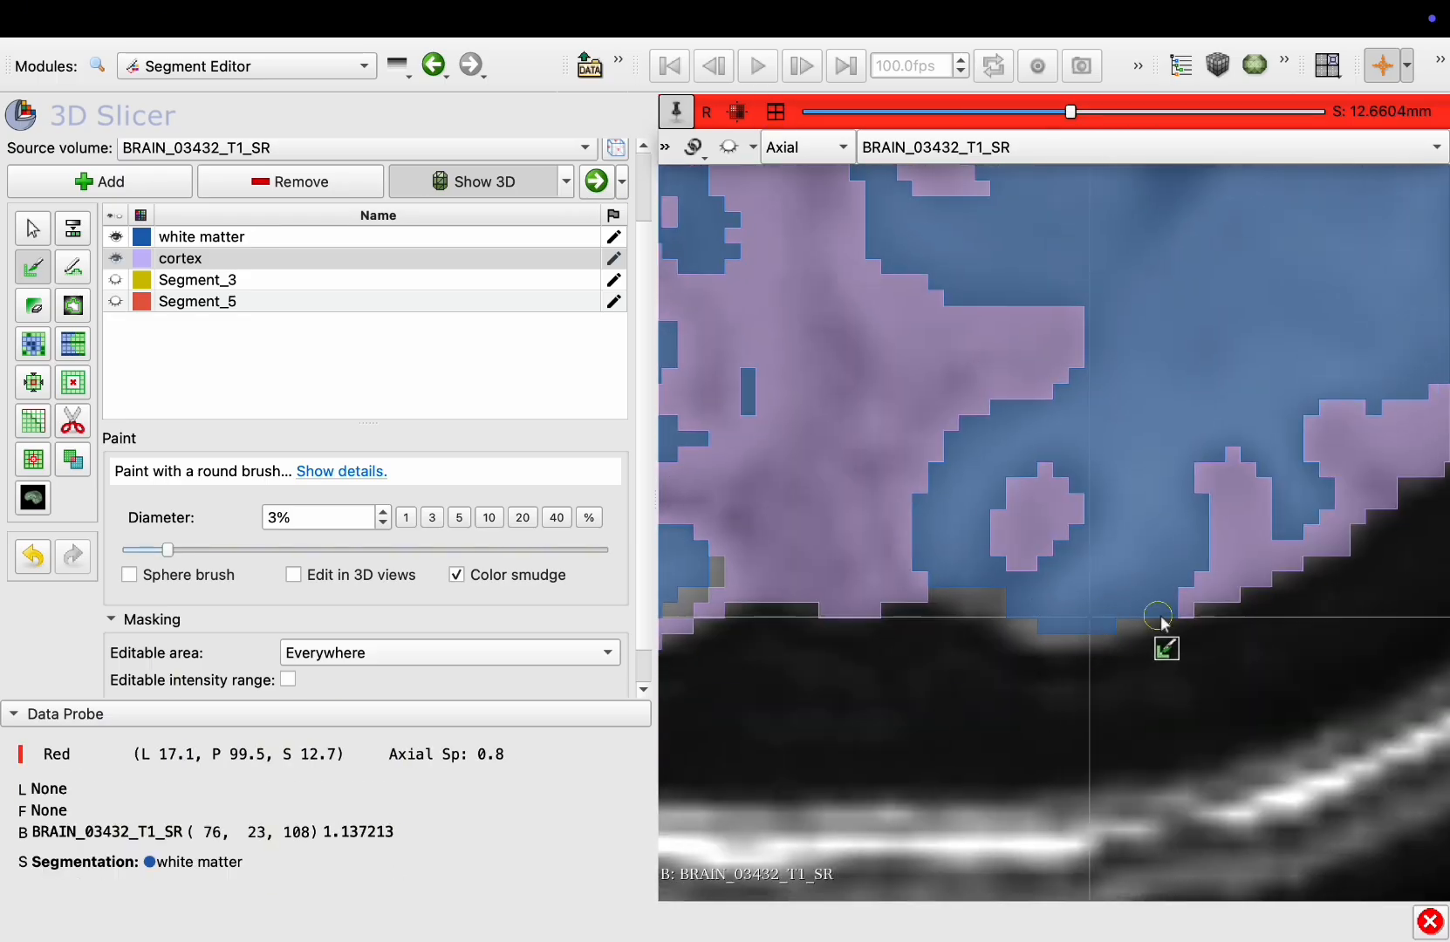
pyautogui.moveTo(1191, 600)
pyautogui.mouseDown()
pyautogui.moveTo(1131, 621)
pyautogui.moveTo(1012, 625)
pyautogui.moveTo(1130, 606)
pyautogui.moveTo(1003, 603)
pyautogui.mouseUp()
pyautogui.scroll(1, 1113, 608)
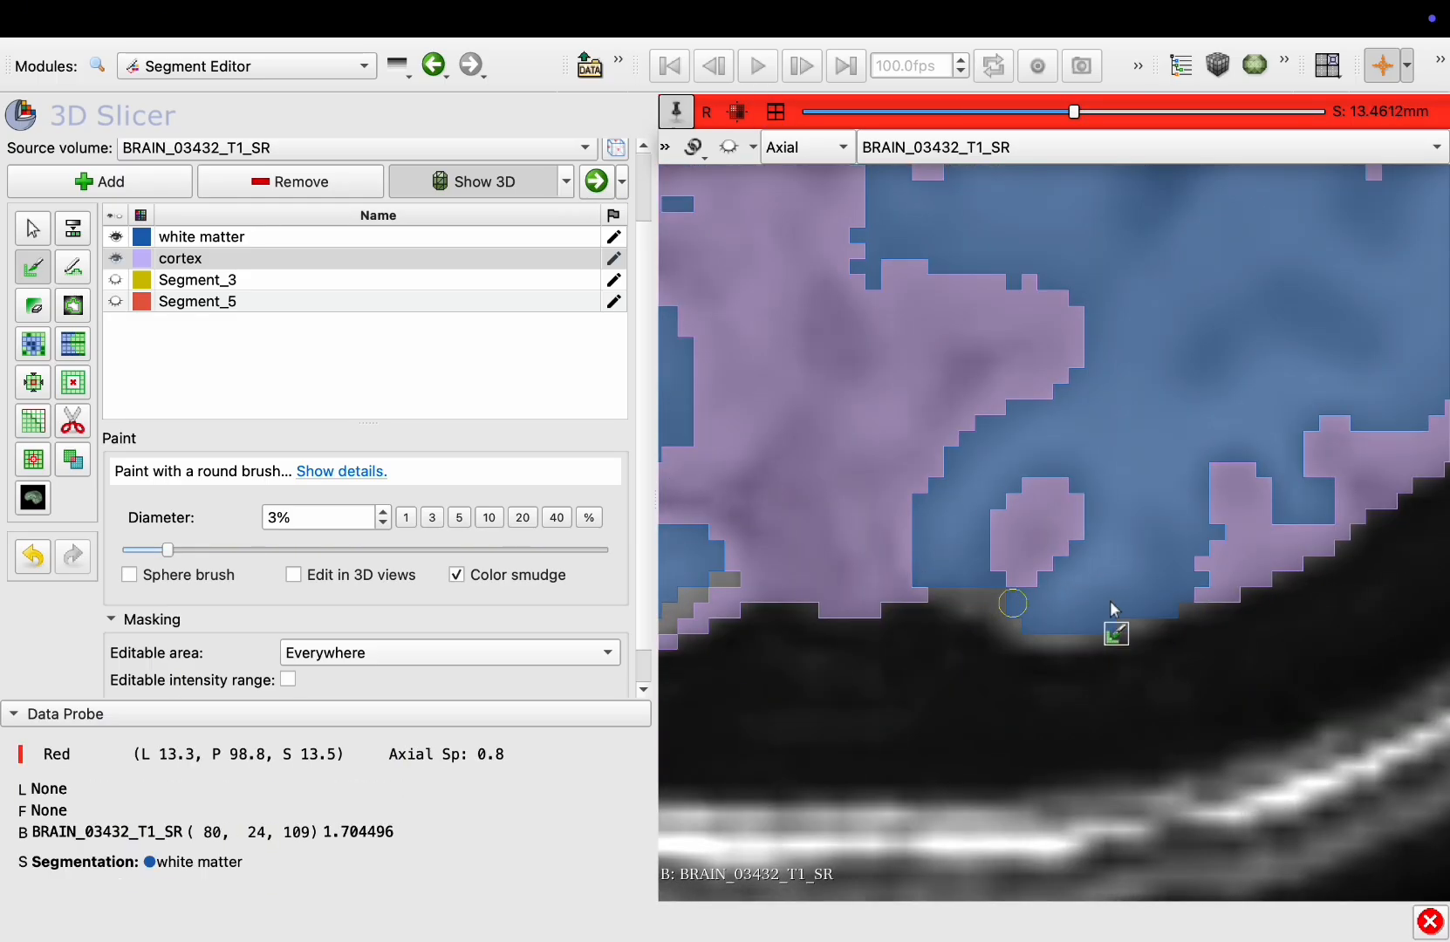
pyautogui.moveTo(1166, 608)
pyautogui.mouseDown()
pyautogui.moveTo(960, 593)
pyautogui.moveTo(1043, 642)
pyautogui.mouseUp()
pyautogui.scroll(1, 1038, 663)
pyautogui.moveTo(922, 576)
pyautogui.mouseDown()
pyautogui.moveTo(1246, 583)
pyautogui.moveTo(1235, 567)
pyautogui.mouseUp()
pyautogui.moveTo(869, 523); pyautogui.dragTo(1069, 632)
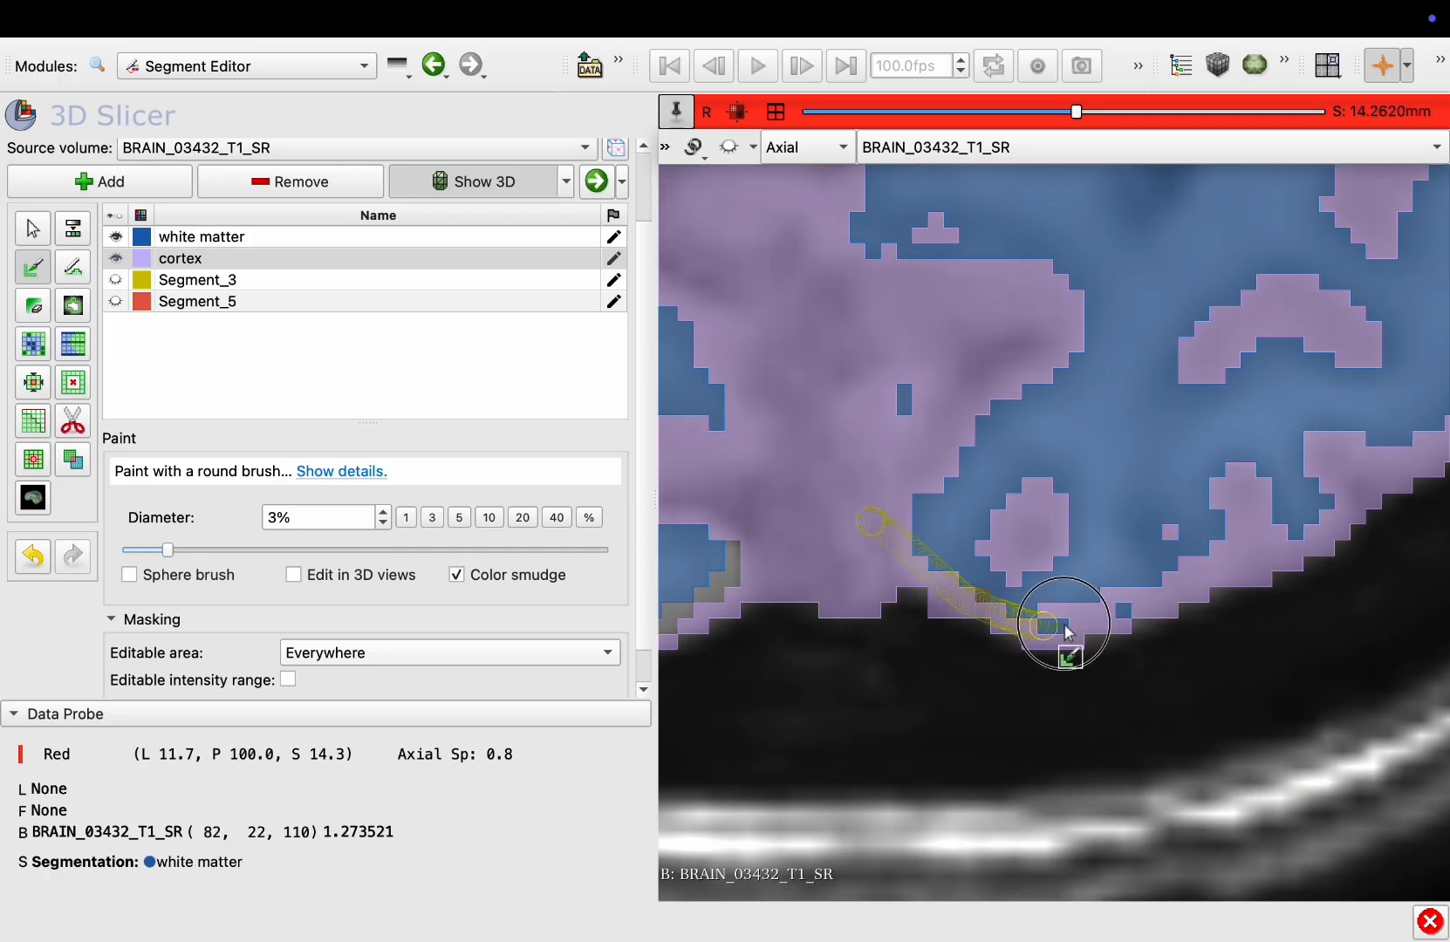
pyautogui.scroll(1, 1140, 602)
pyautogui.moveTo(948, 598); pyautogui.dragTo(1012, 628)
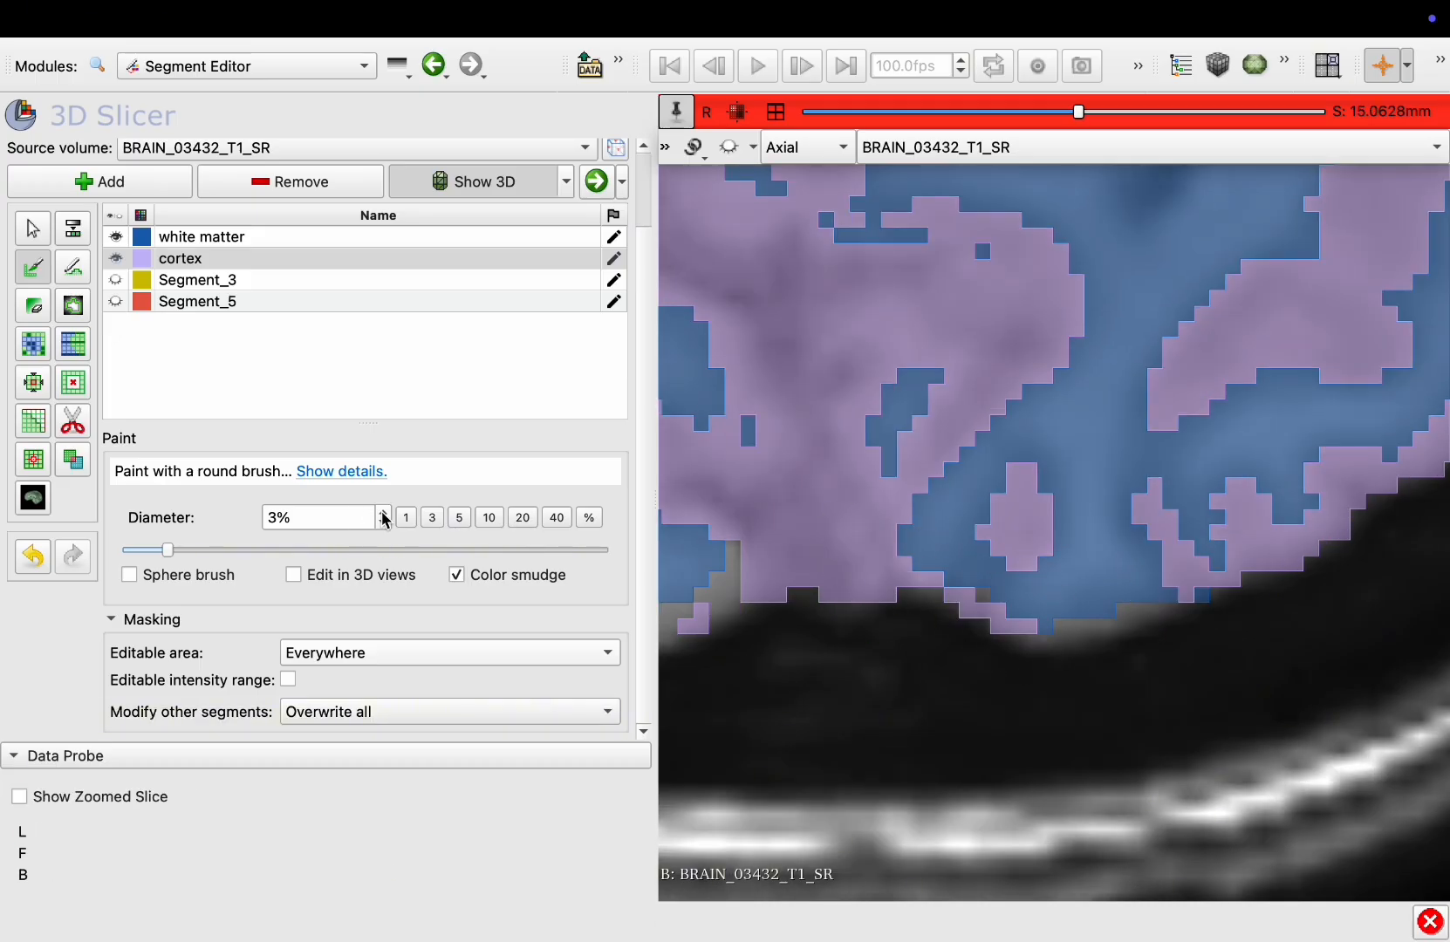
pyautogui.moveTo(1230, 561); pyautogui.dragTo(1056, 630)
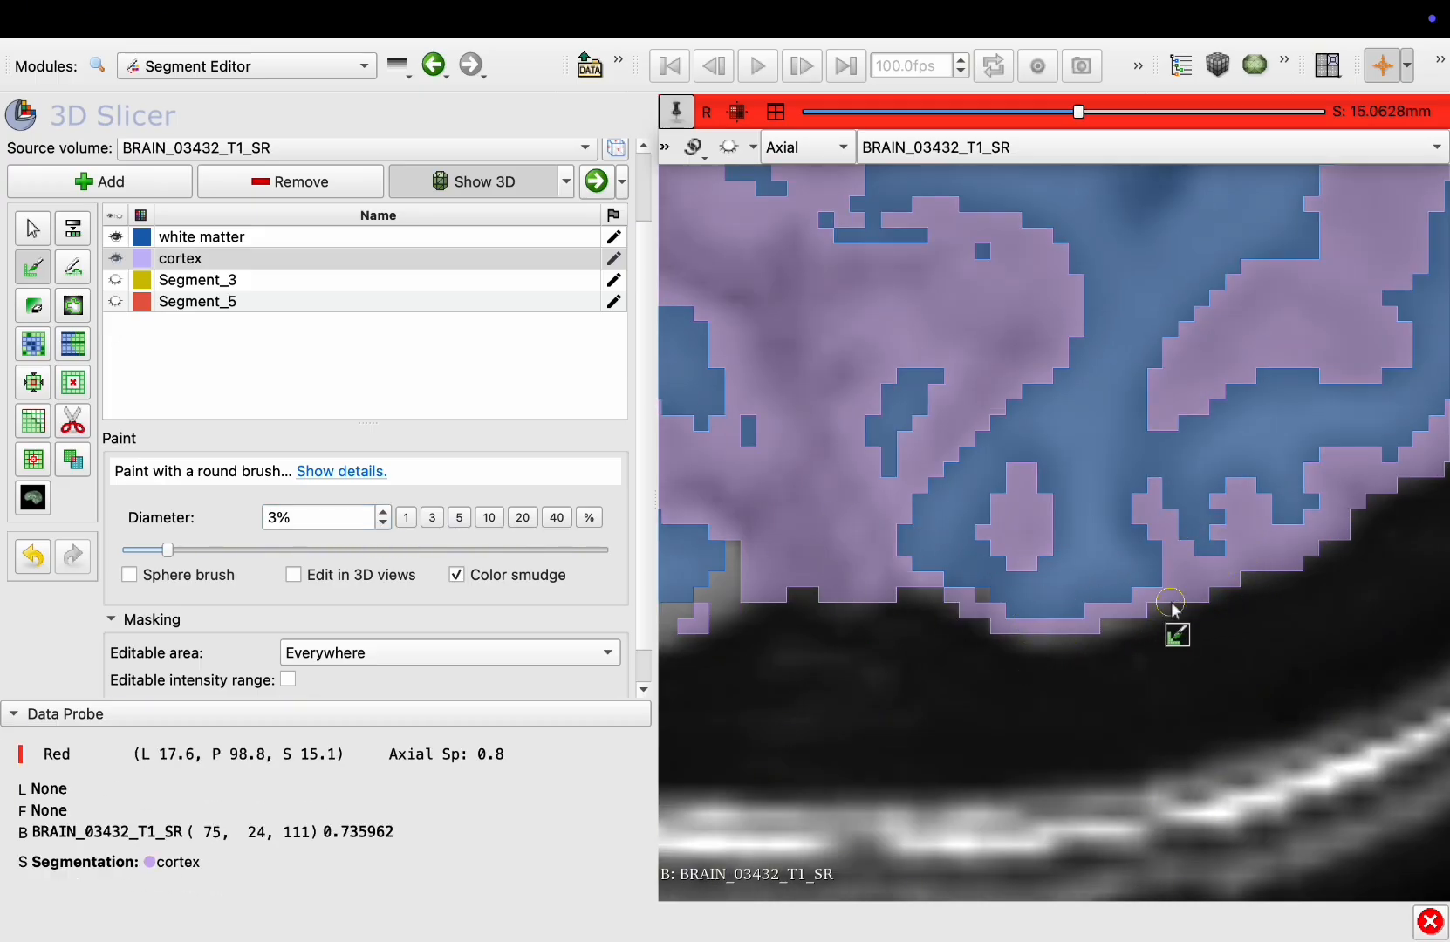
pyautogui.moveTo(1179, 583); pyautogui.dragTo(1071, 632)
pyautogui.moveTo(876, 549); pyautogui.dragTo(892, 554)
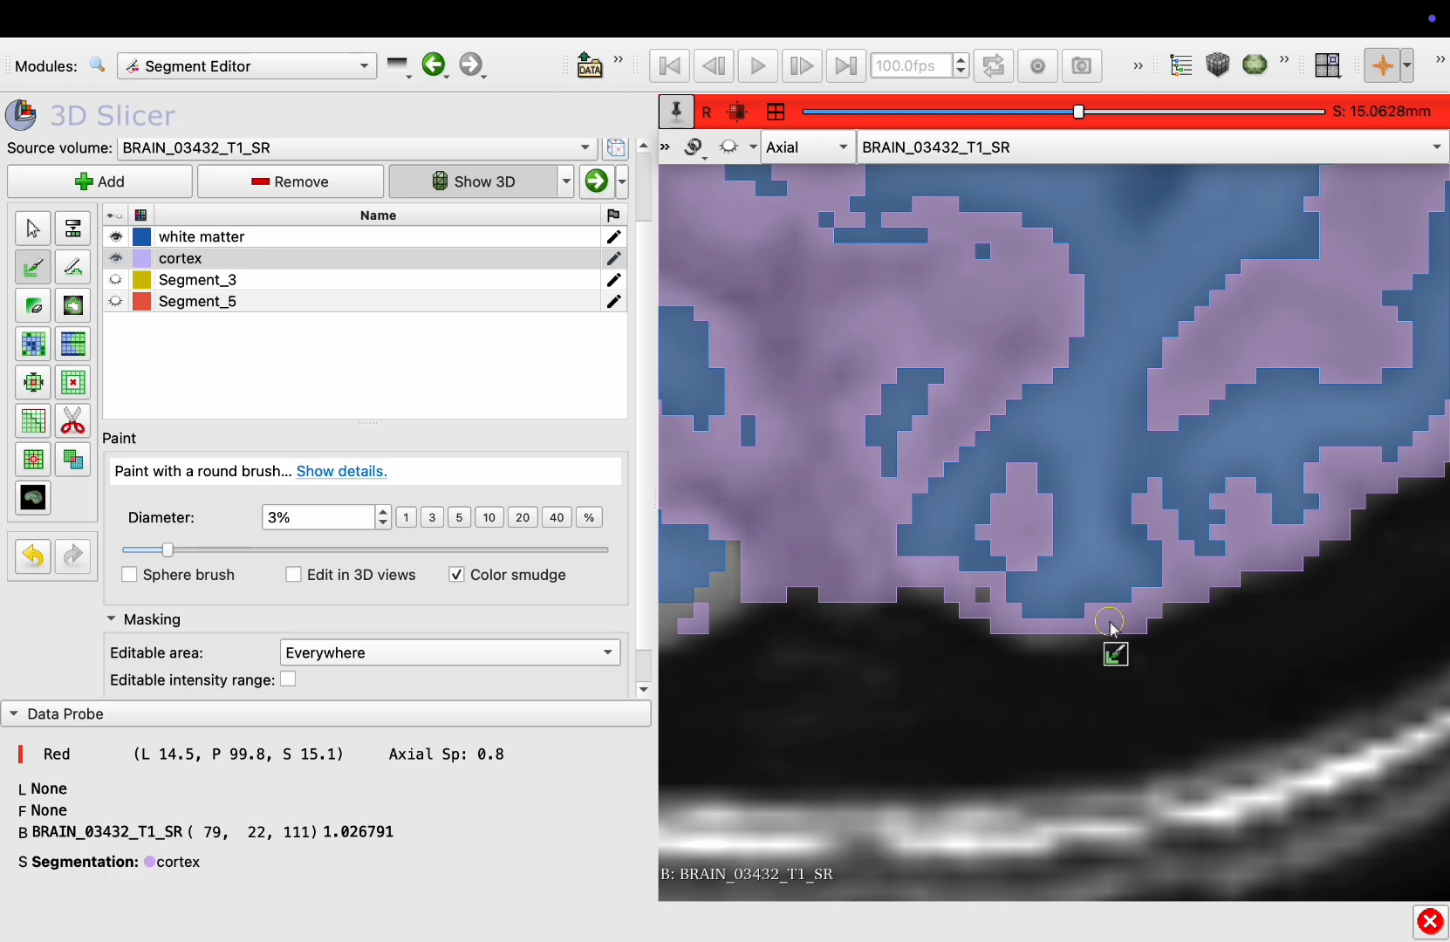
# Reduce the brush diameter to 2% and continue painting cortex in the sagittal view
pyautogui.press(',')
pyautogui.scroll(3, 1058, 608)
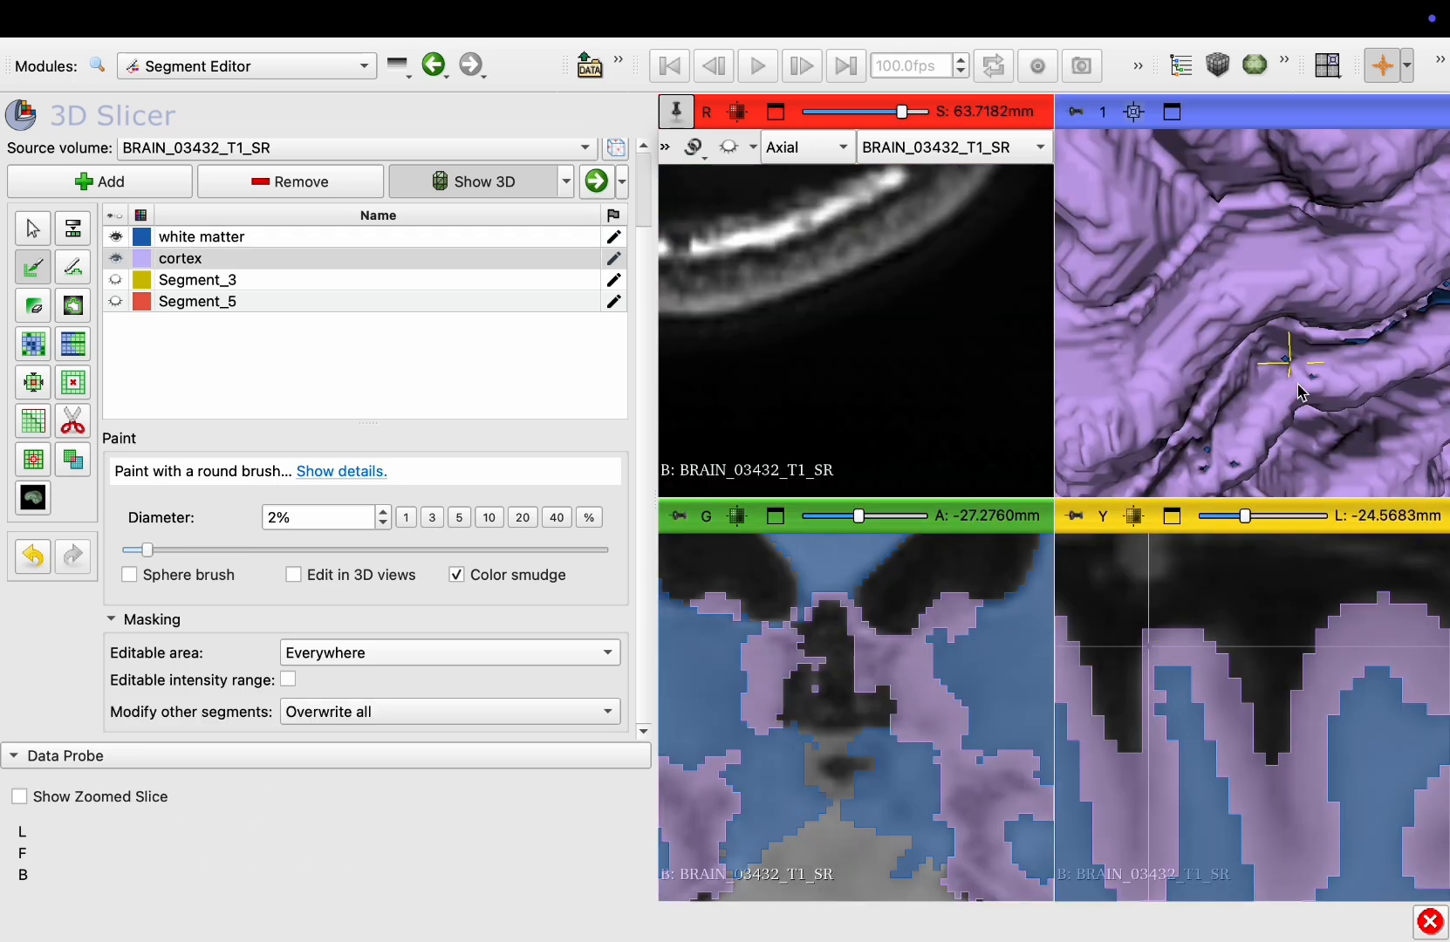
pyautogui.press('shift')
pyautogui.moveTo(1300, 388); pyautogui.dragTo(1143, 373)
pyautogui.press('shift')
pyautogui.moveTo(1131, 738)
pyautogui.keyDown('shift'); pyautogui.mouseDown()
pyautogui.moveTo(1270, 573)
pyautogui.moveTo(1247, 622)
pyautogui.mouseUp(); pyautogui.keyUp('shift')
pyautogui.press('shift')
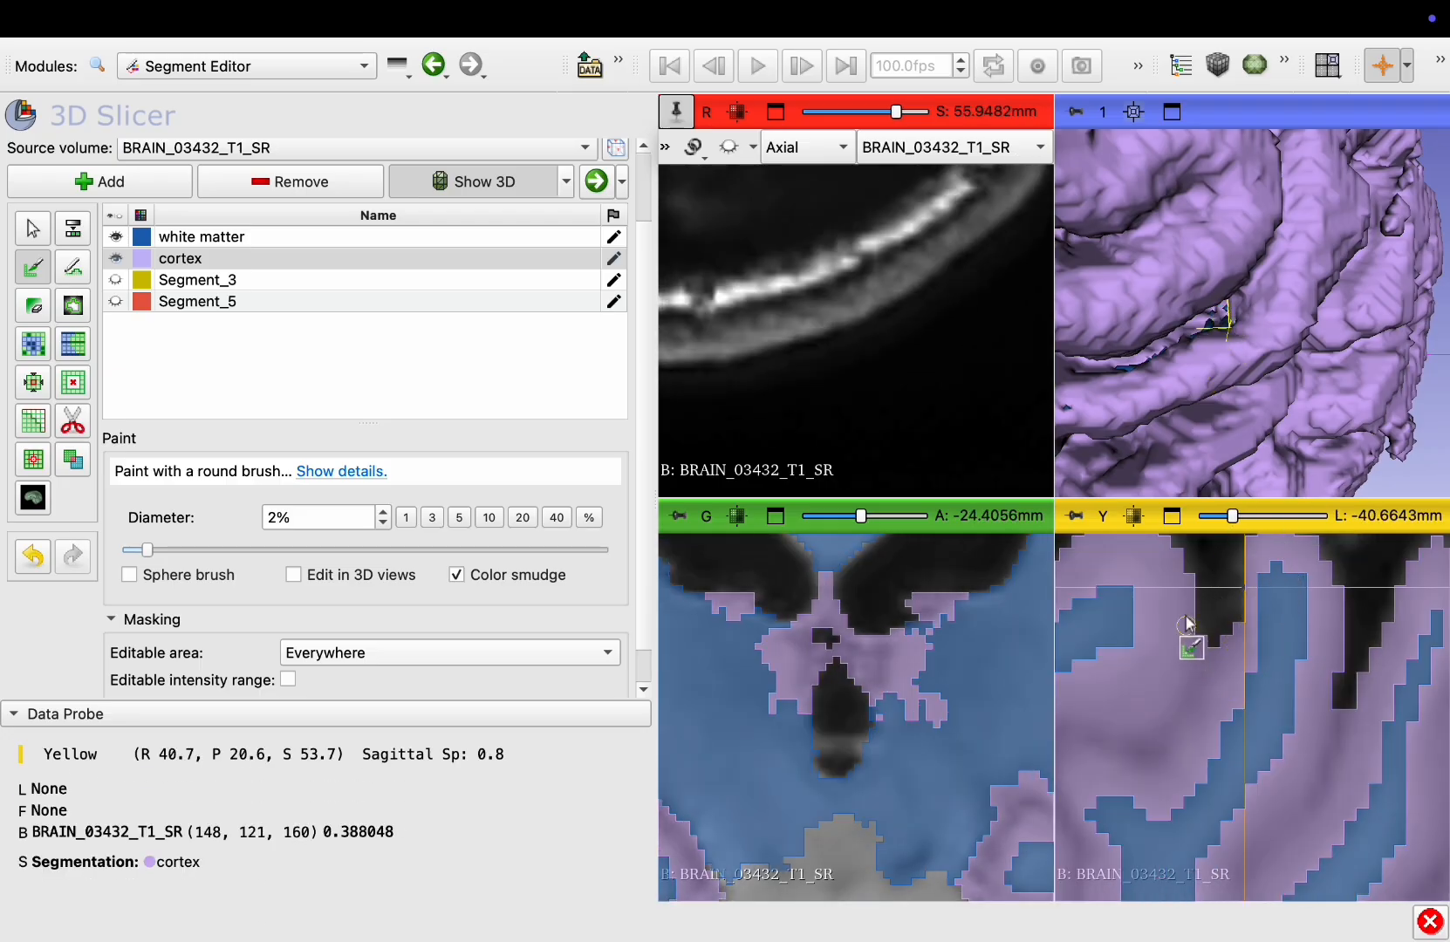
# Paint cortex over the remaining gaps along the brain edge on sagittal slices, checking the surface in the 3D view
pyautogui.press('shift')
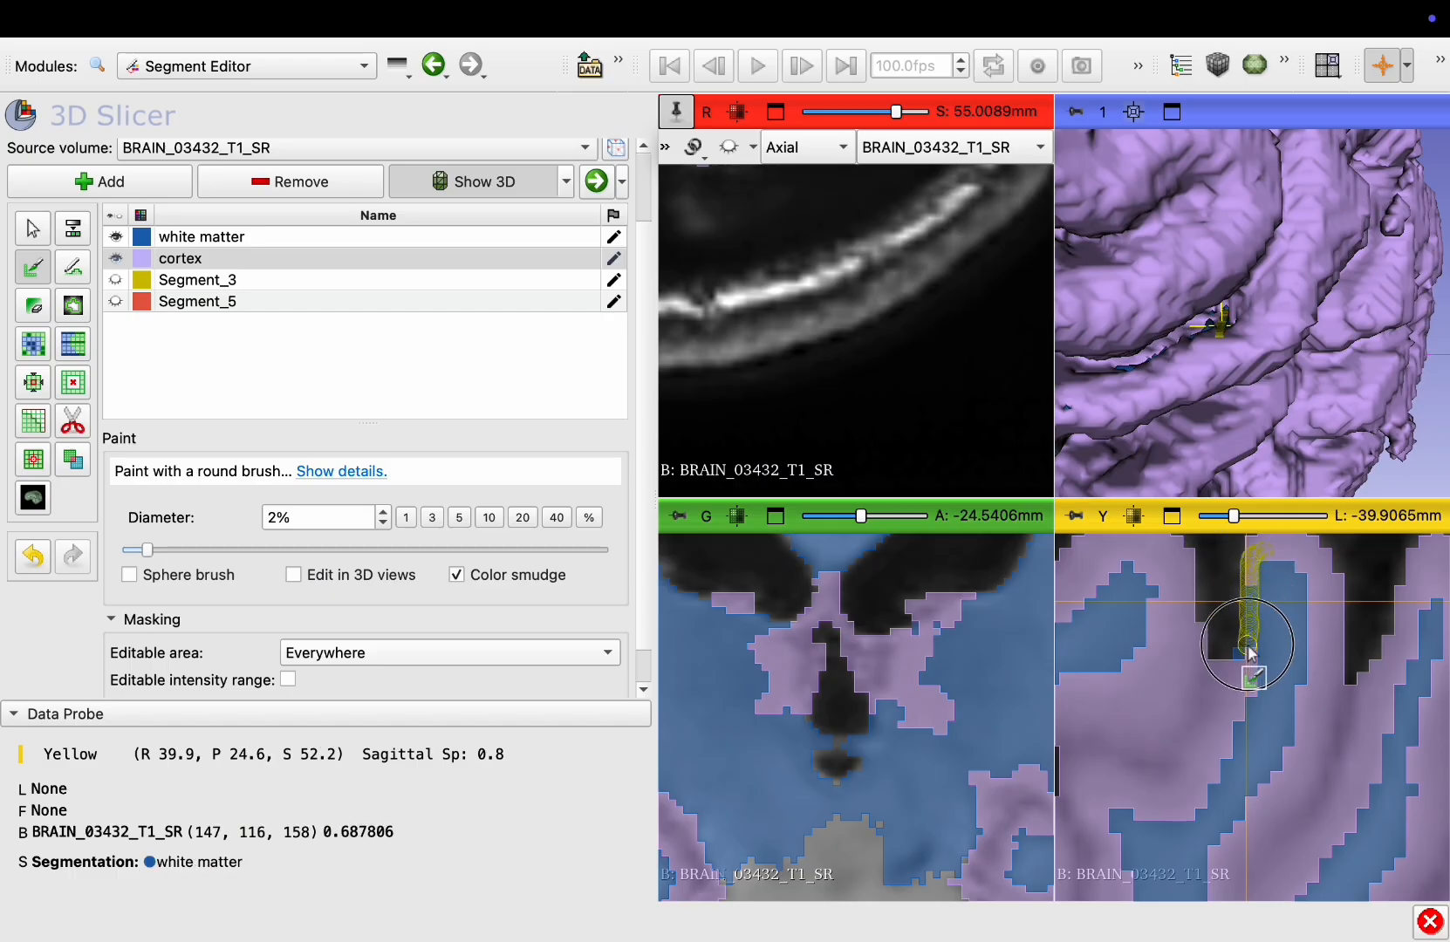
pyautogui.scroll(2, 1211, 683)
pyautogui.moveTo(1225, 654)
pyautogui.mouseDown()
pyautogui.moveTo(1211, 683)
pyautogui.moveTo(1246, 688)
pyautogui.mouseUp()
pyautogui.press('shift')
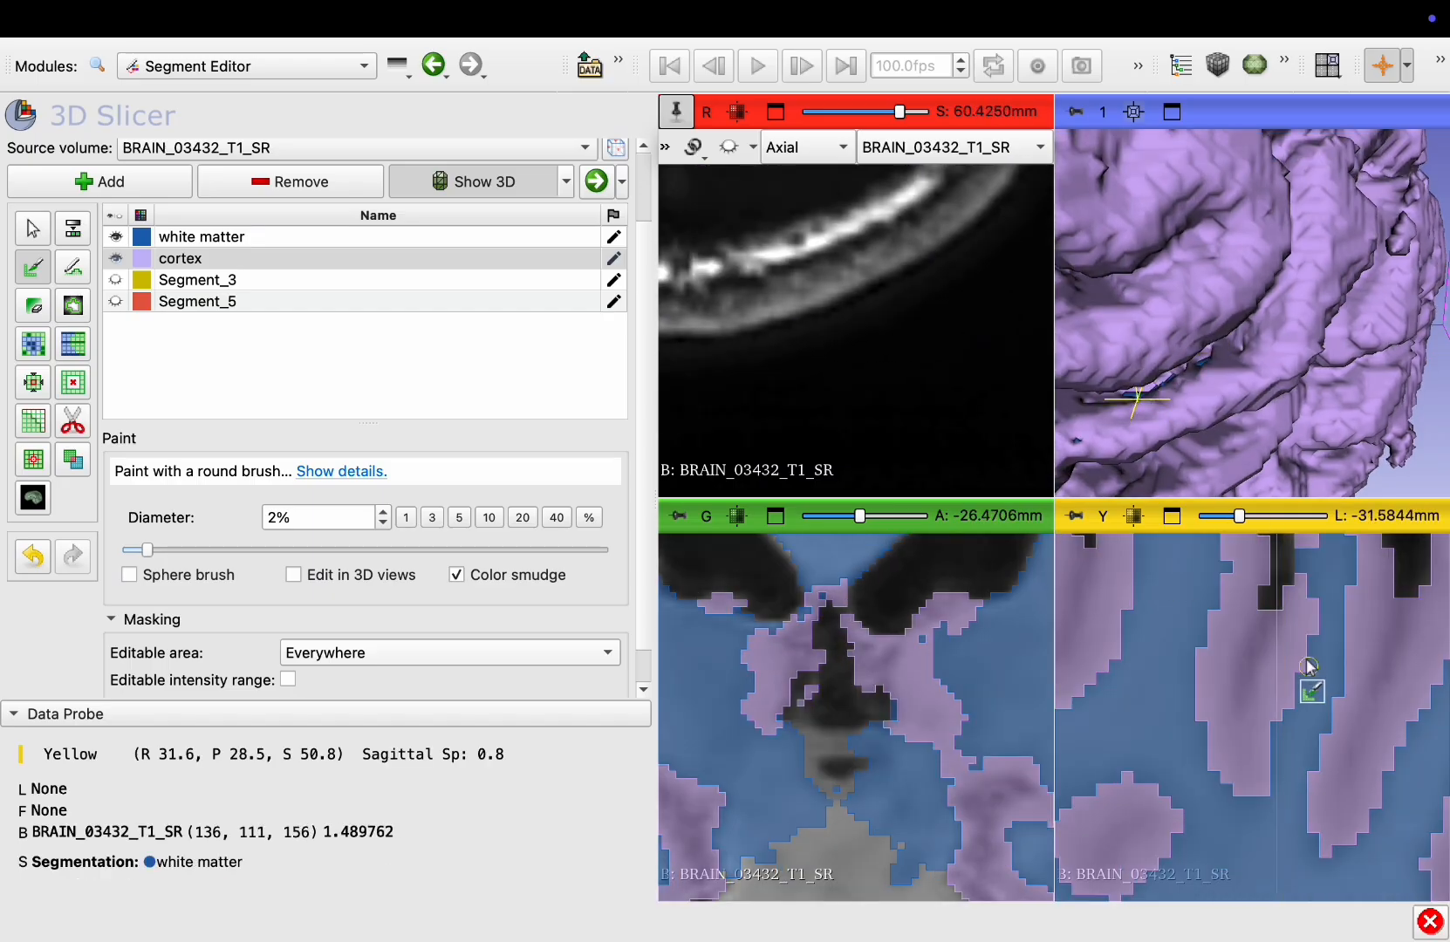
pyautogui.press('shift')
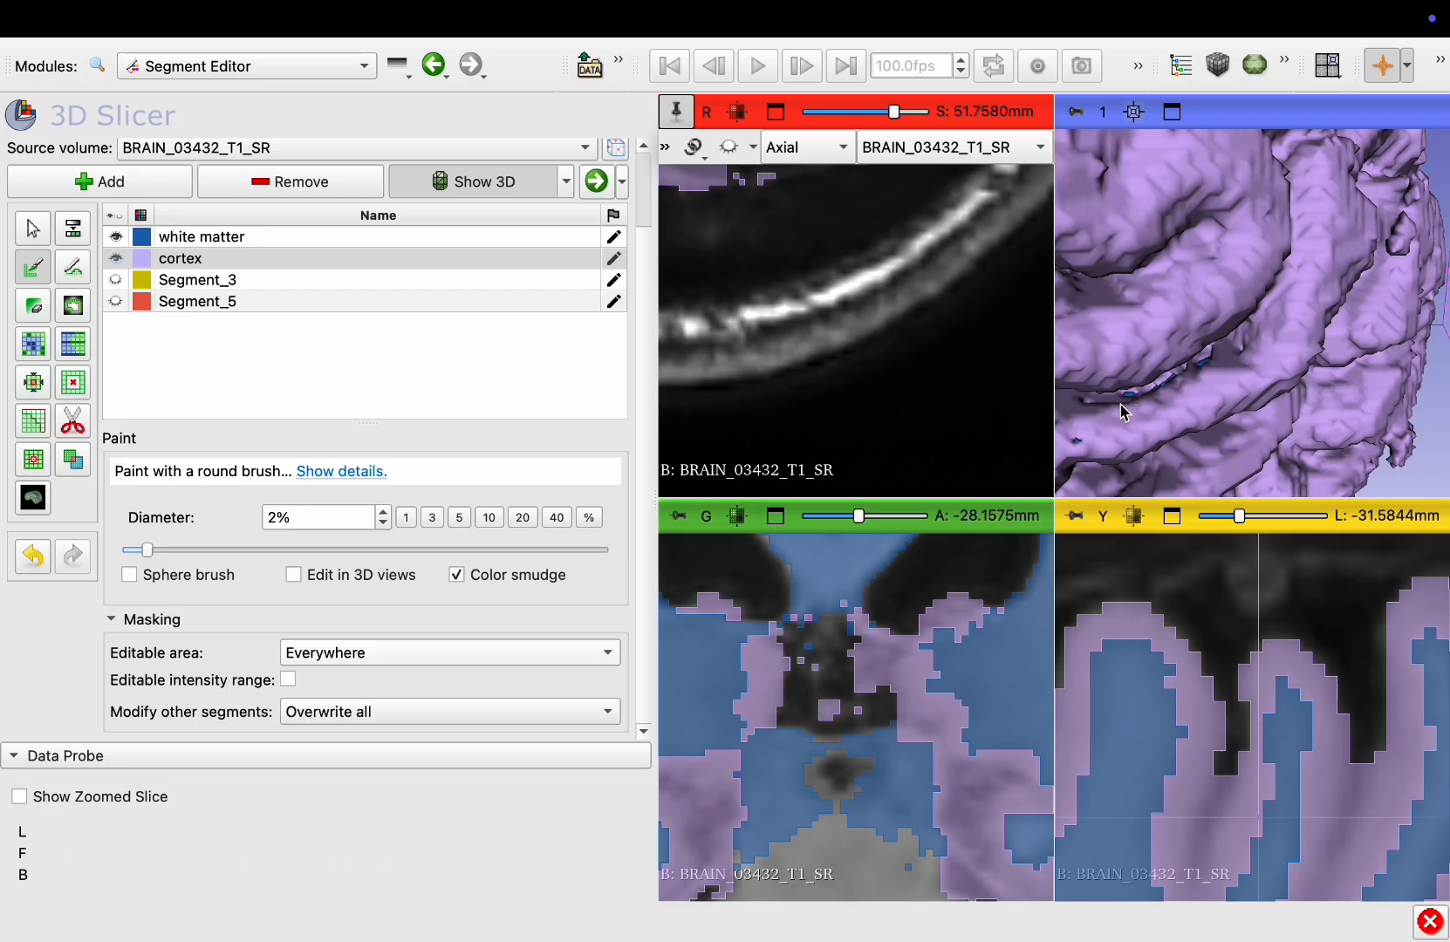
pyautogui.press('shift')
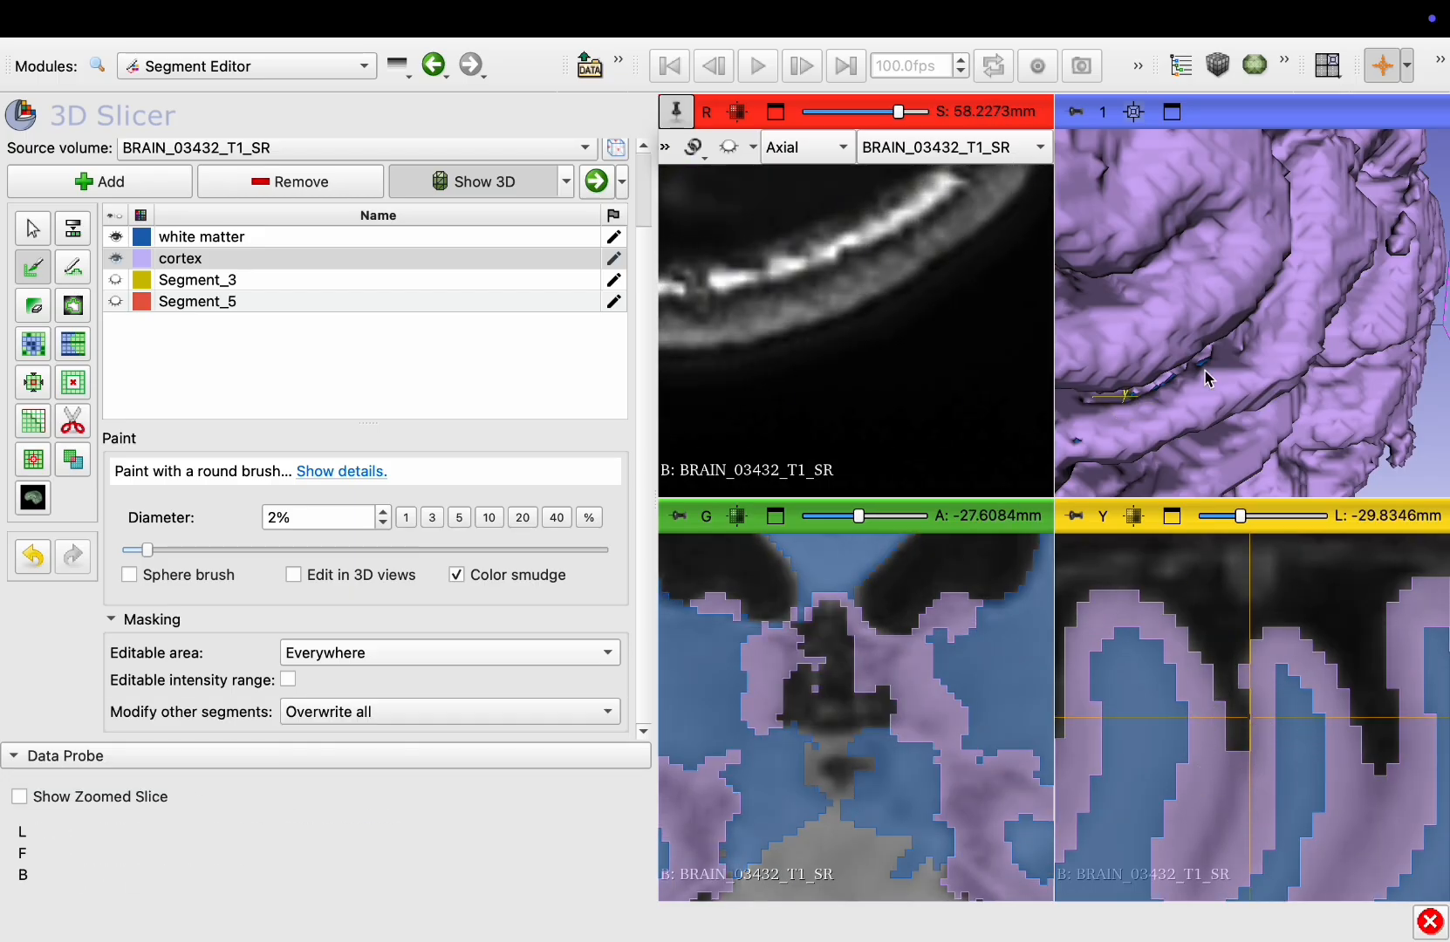
pyautogui.press('shift')
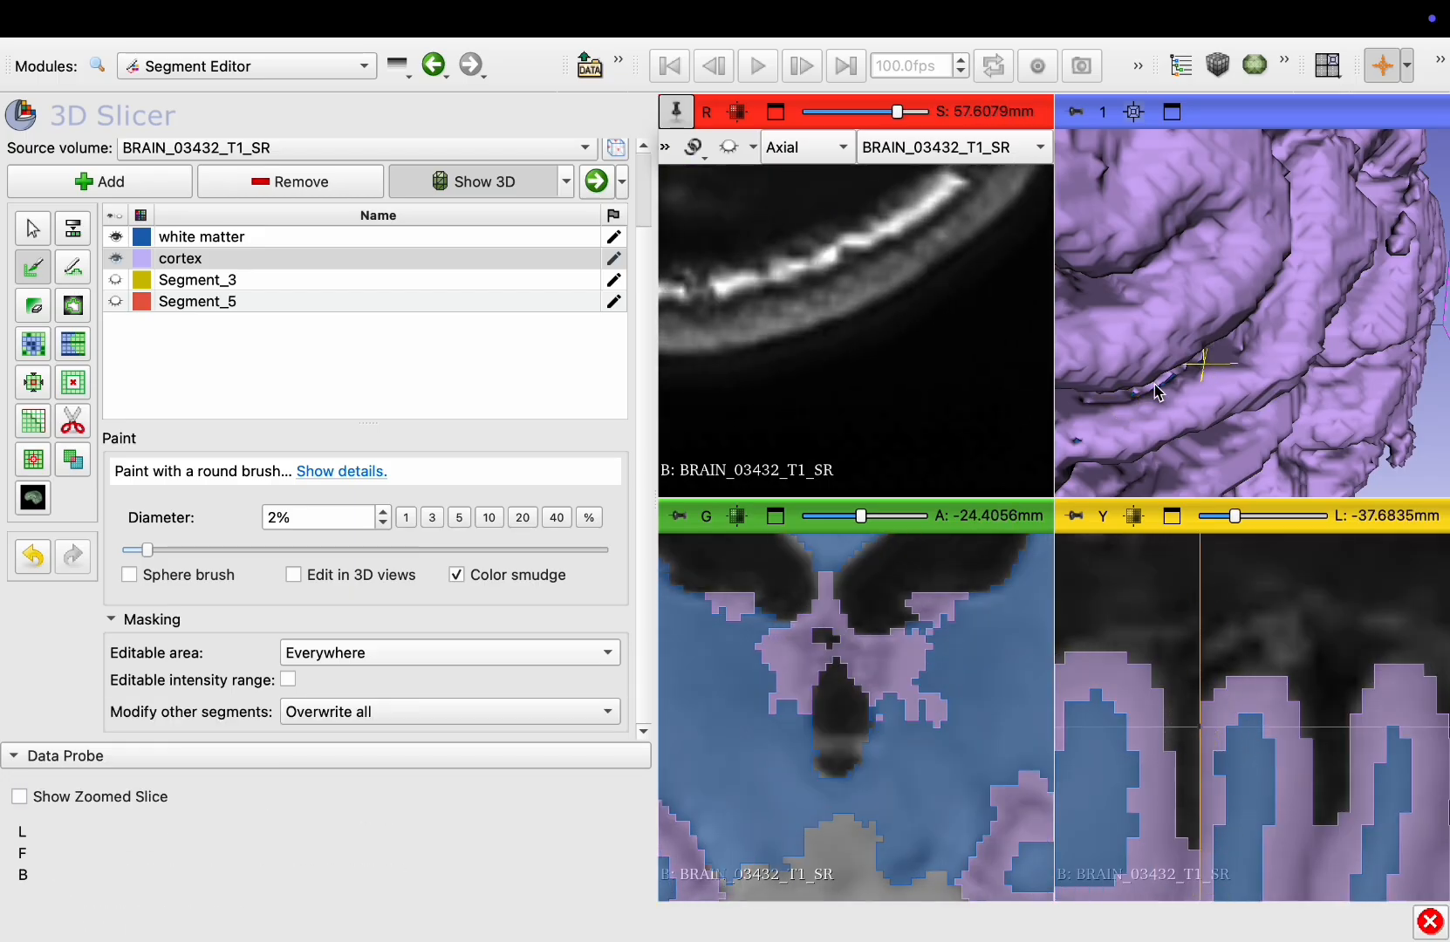
pyautogui.moveTo(1155, 388); pyautogui.dragTo(1223, 375)
pyautogui.press('shift')
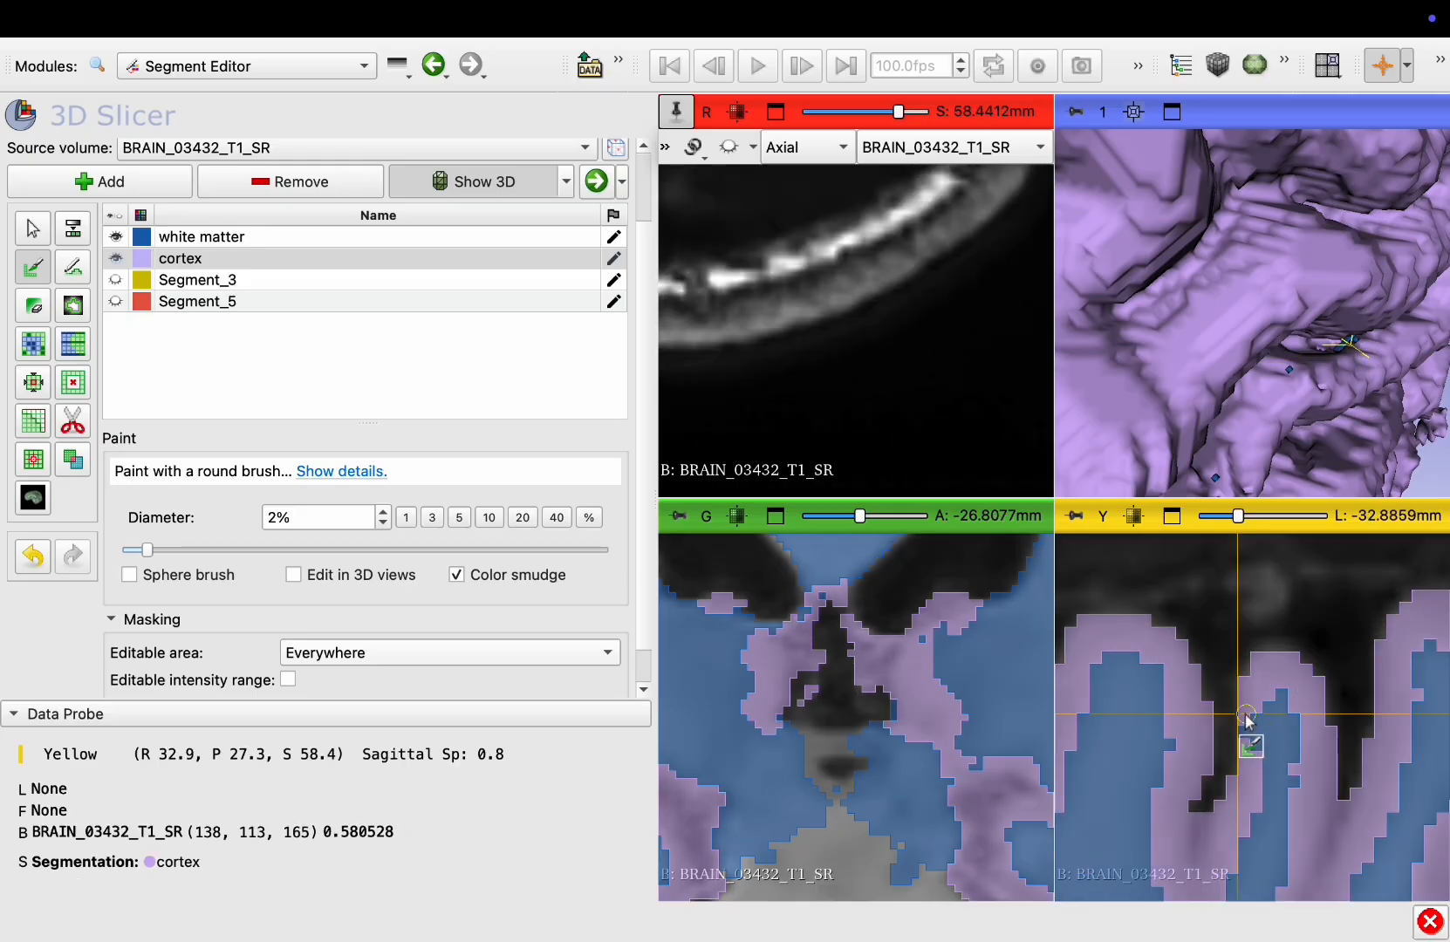
pyautogui.press('shift')
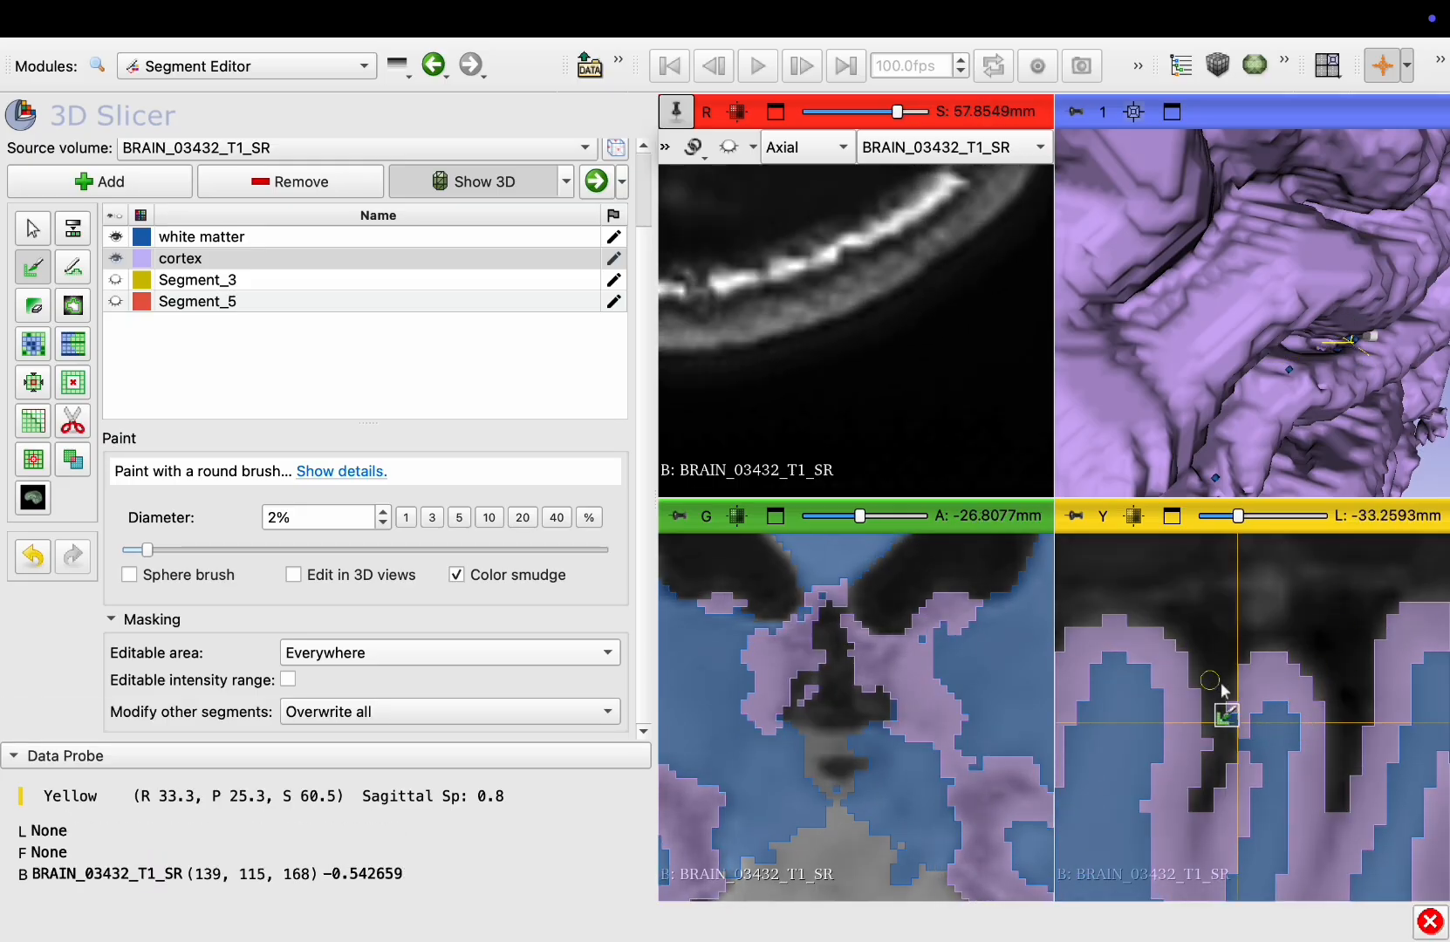
pyautogui.moveTo(1264, 666); pyautogui.dragTo(1273, 657)
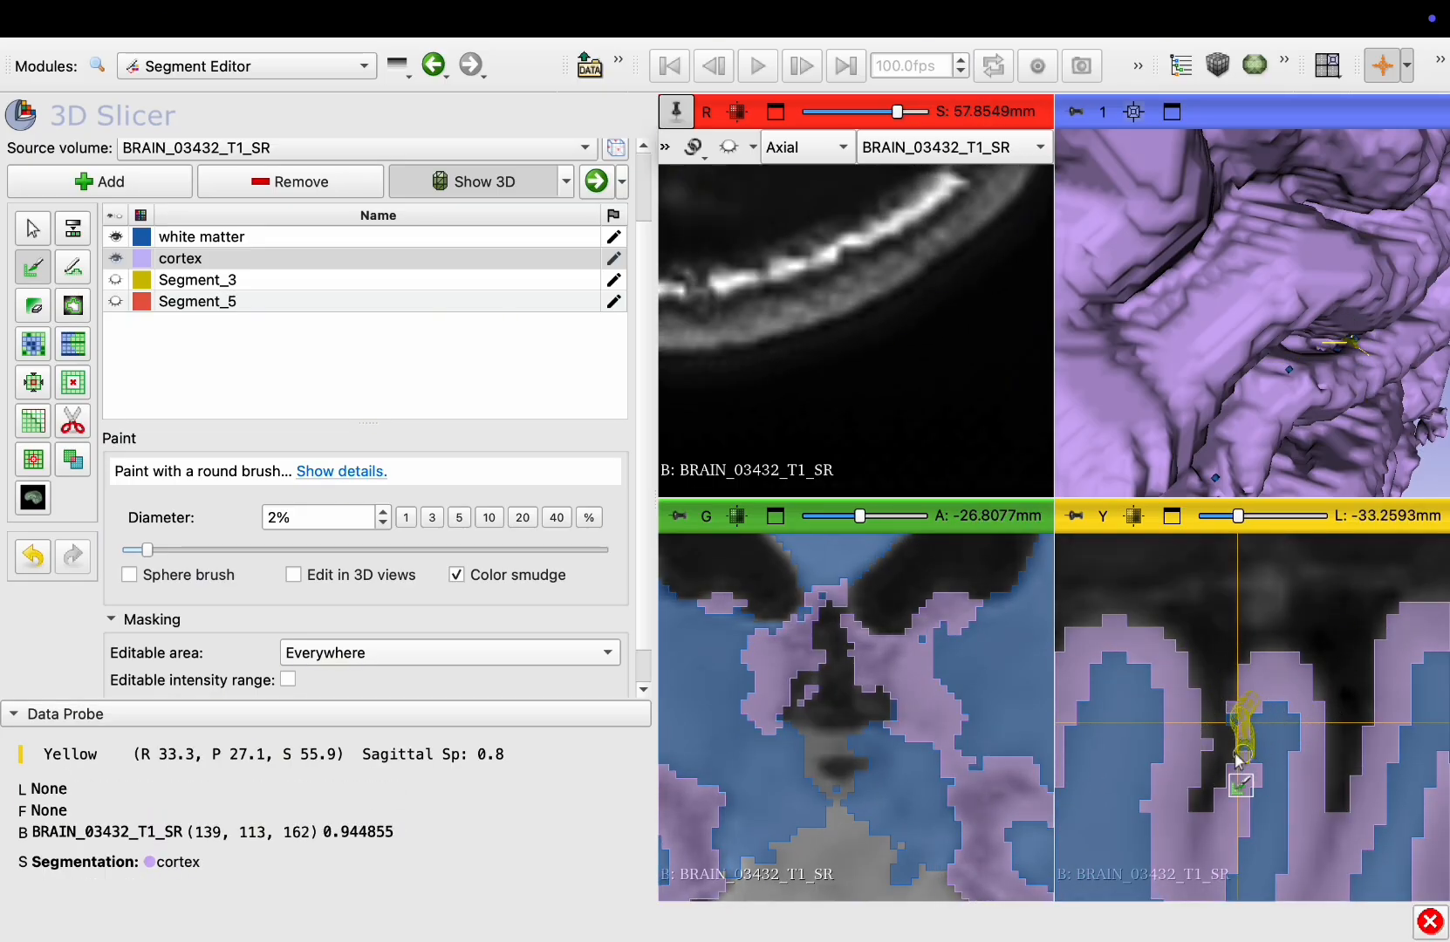
pyautogui.press('shift')
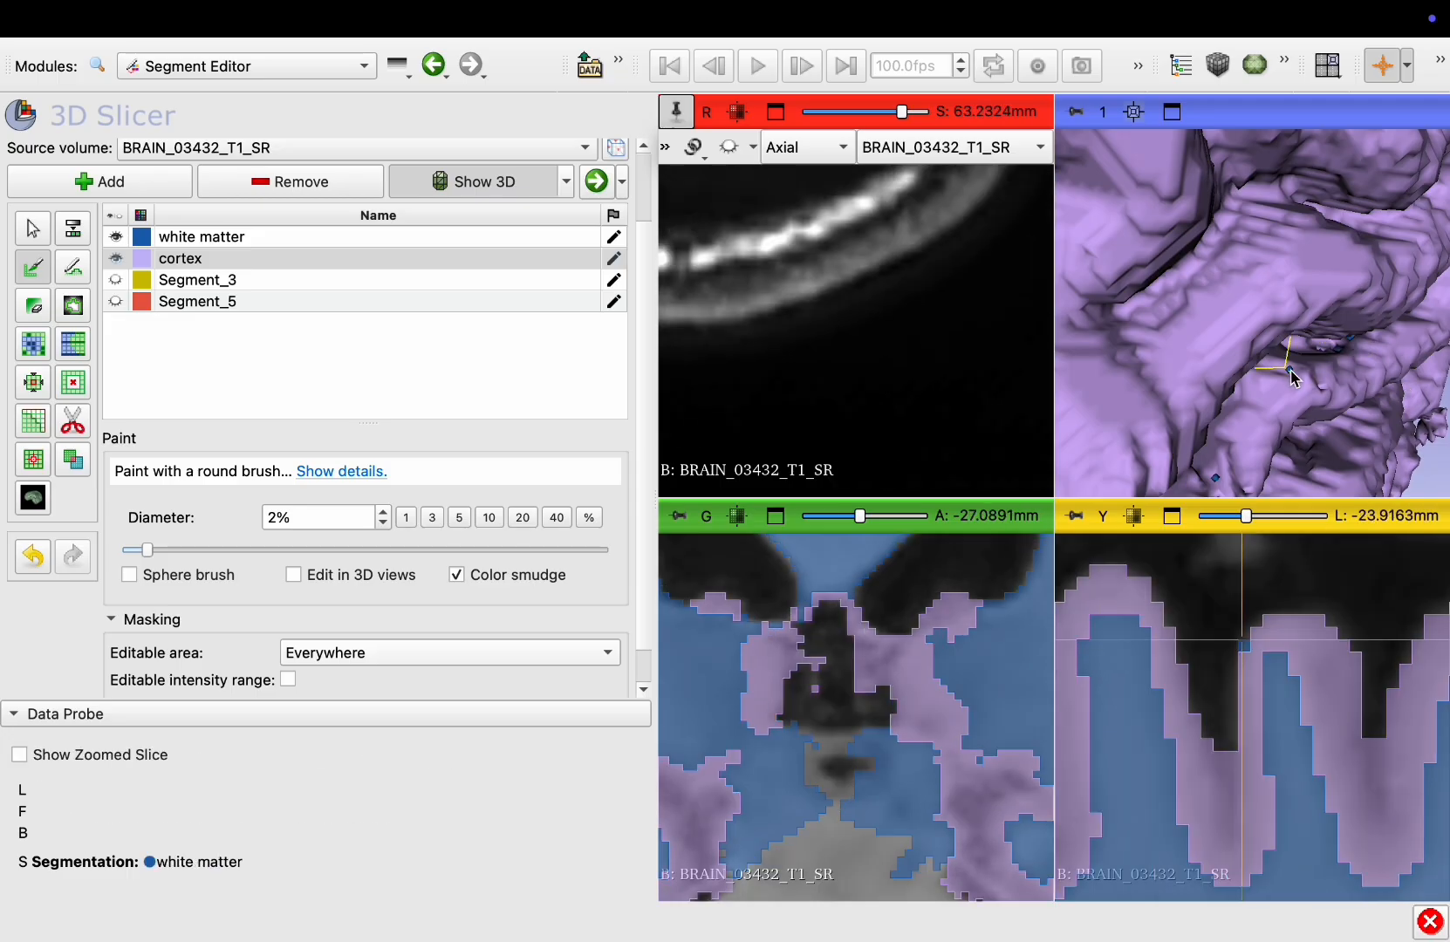
# Select the white matter segment and open the Islands effect
pyautogui.click(170, 236)
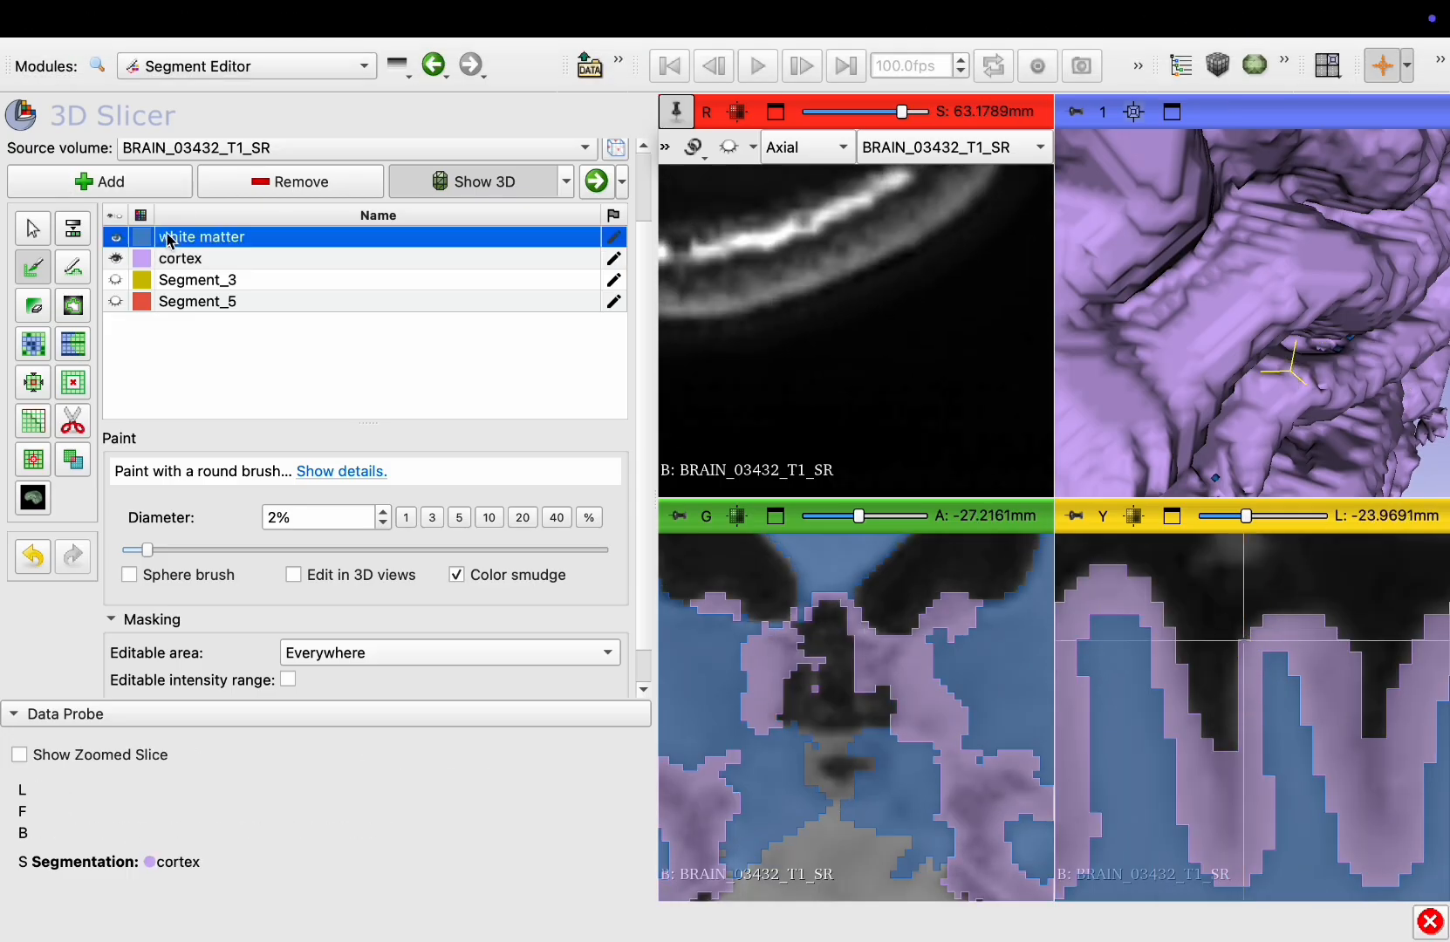
pyautogui.click(46, 457)
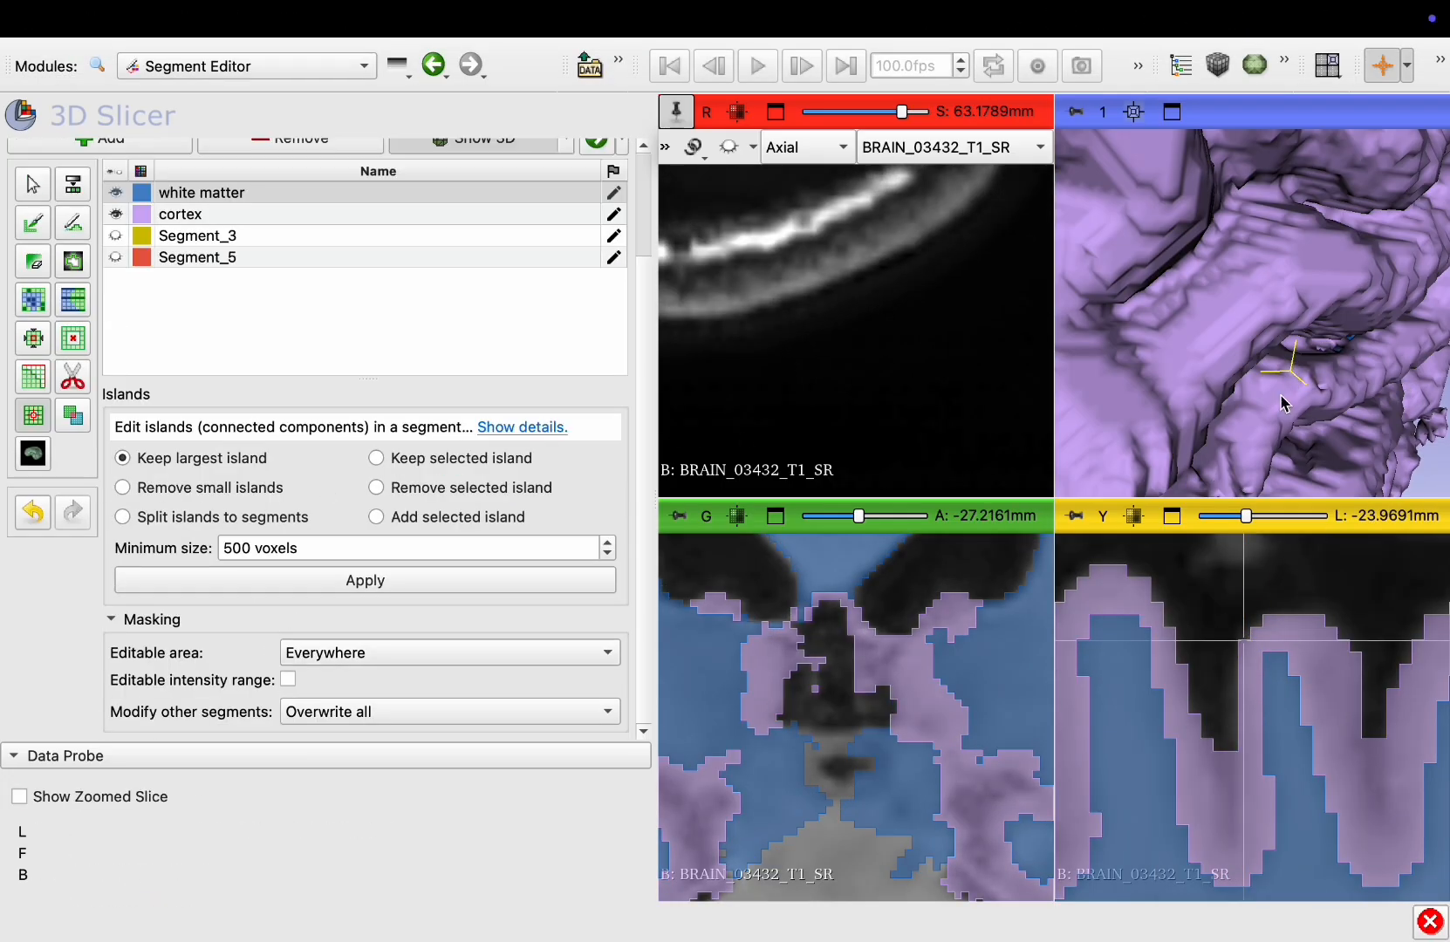
pyautogui.press('shift')
pyautogui.press('shift')
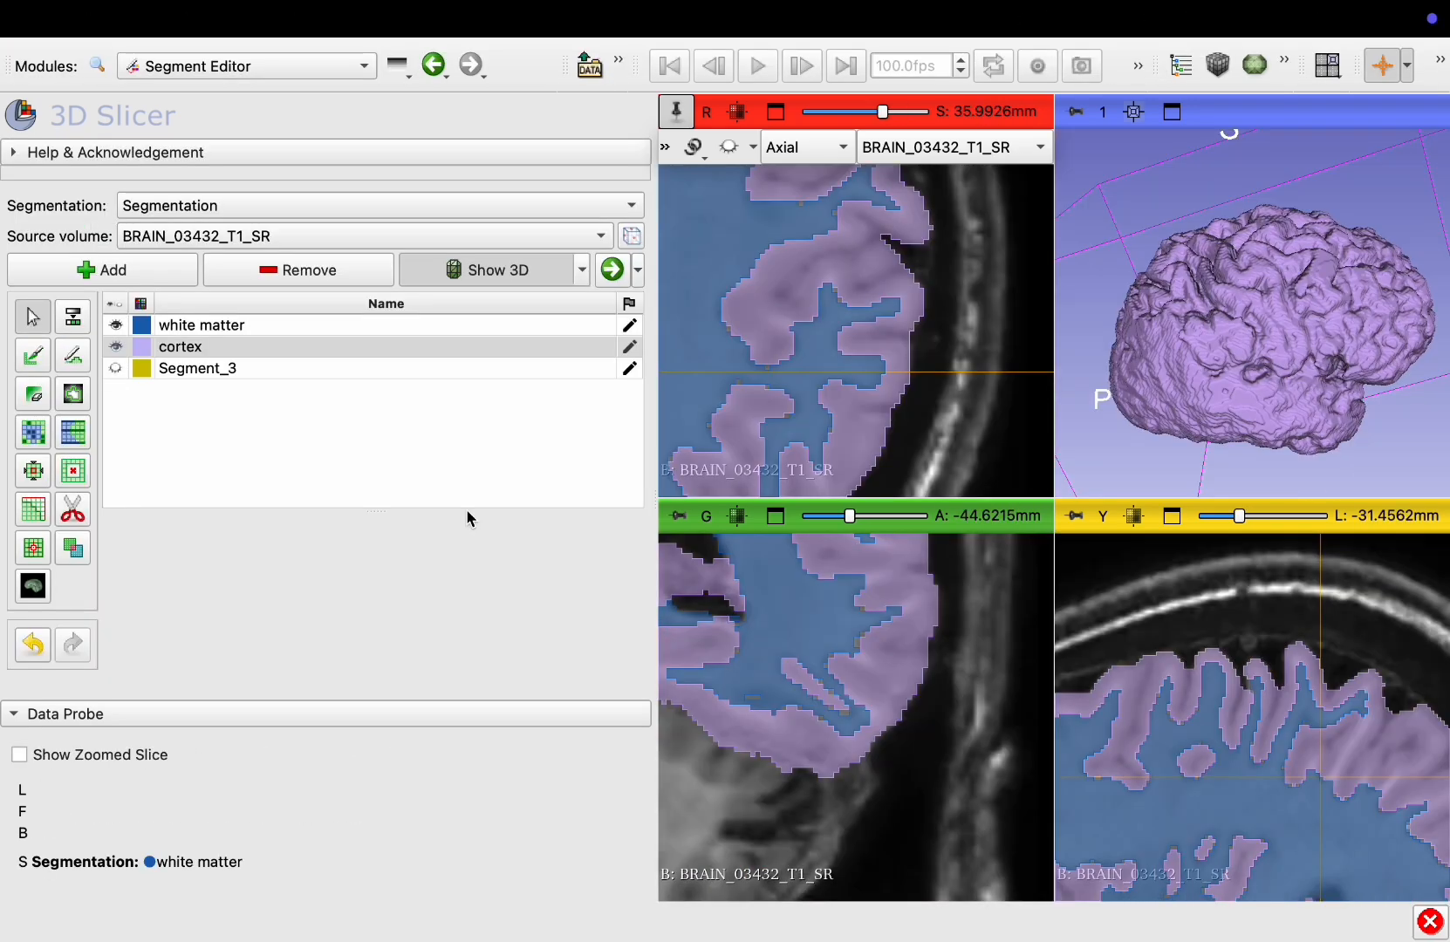
# Scroll through the axial, coronal and sagittal slices to review the white matter and cortex segmentation
pyautogui.keyDown('ctrl'); pyautogui.scroll(-6, 802, 329); pyautogui.keyUp('ctrl')
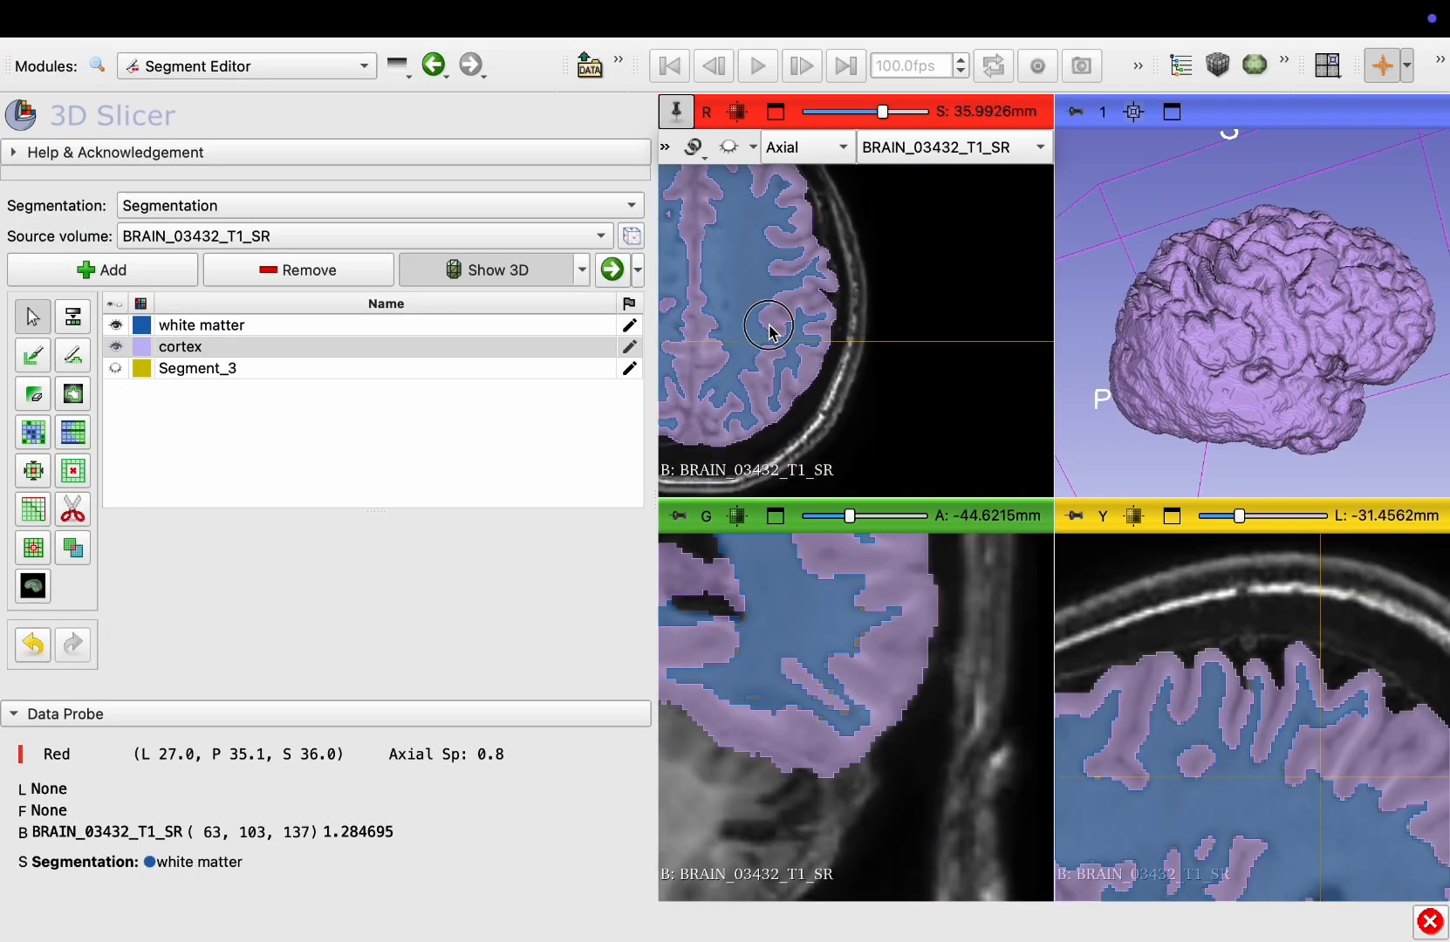
pyautogui.moveTo(768, 324); pyautogui.dragTo(917, 374, button='middle')
pyautogui.scroll(8, 917, 375)
pyautogui.scroll(6, 919, 379)
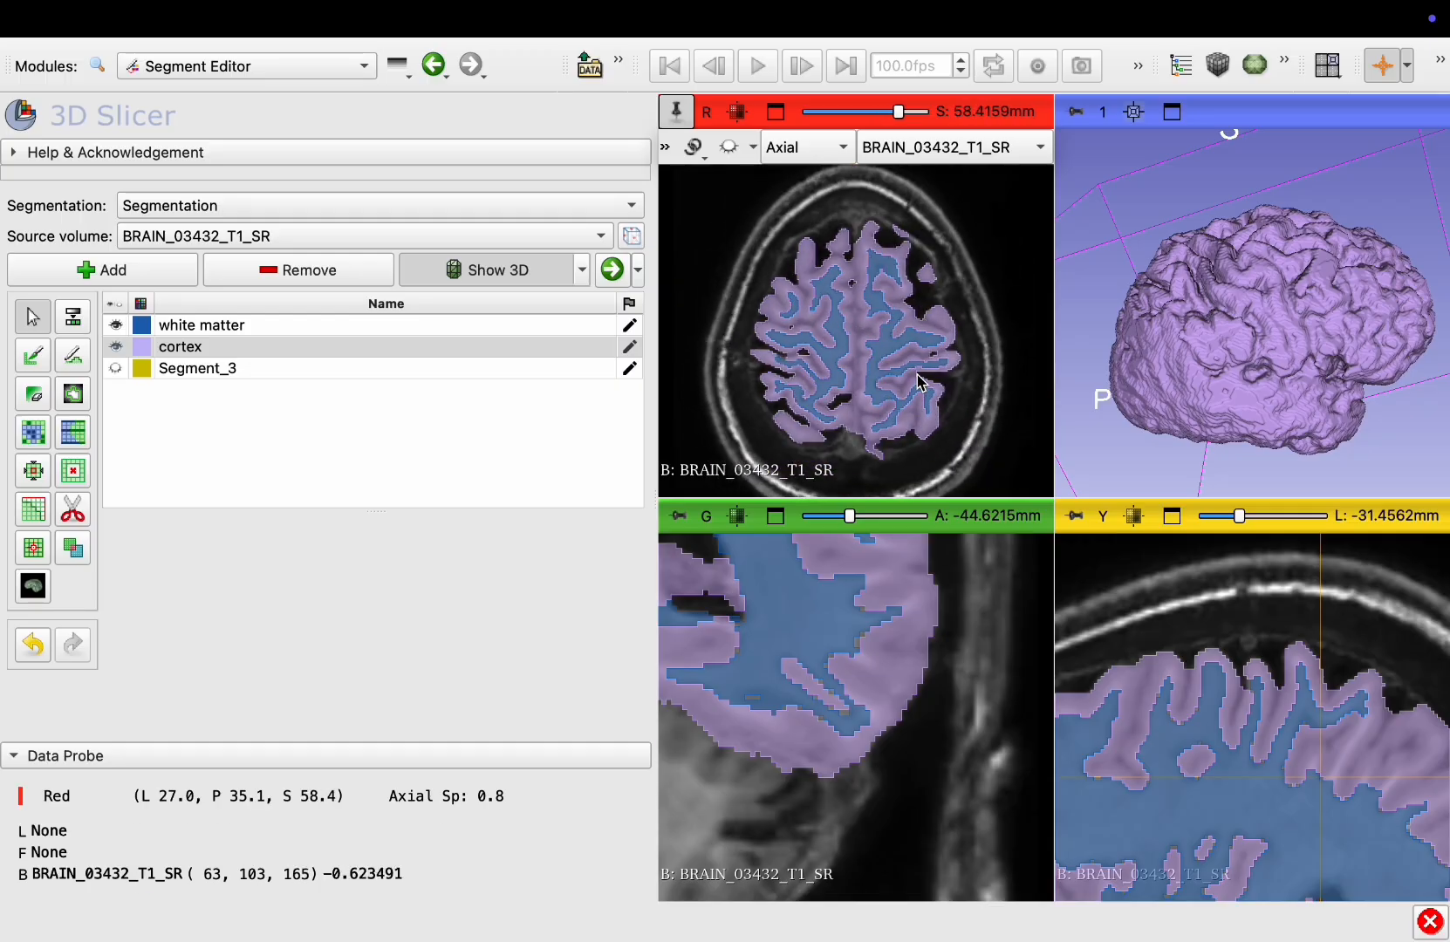
pyautogui.scroll(-14, 918, 382)
pyautogui.scroll(-1, 698, 571)
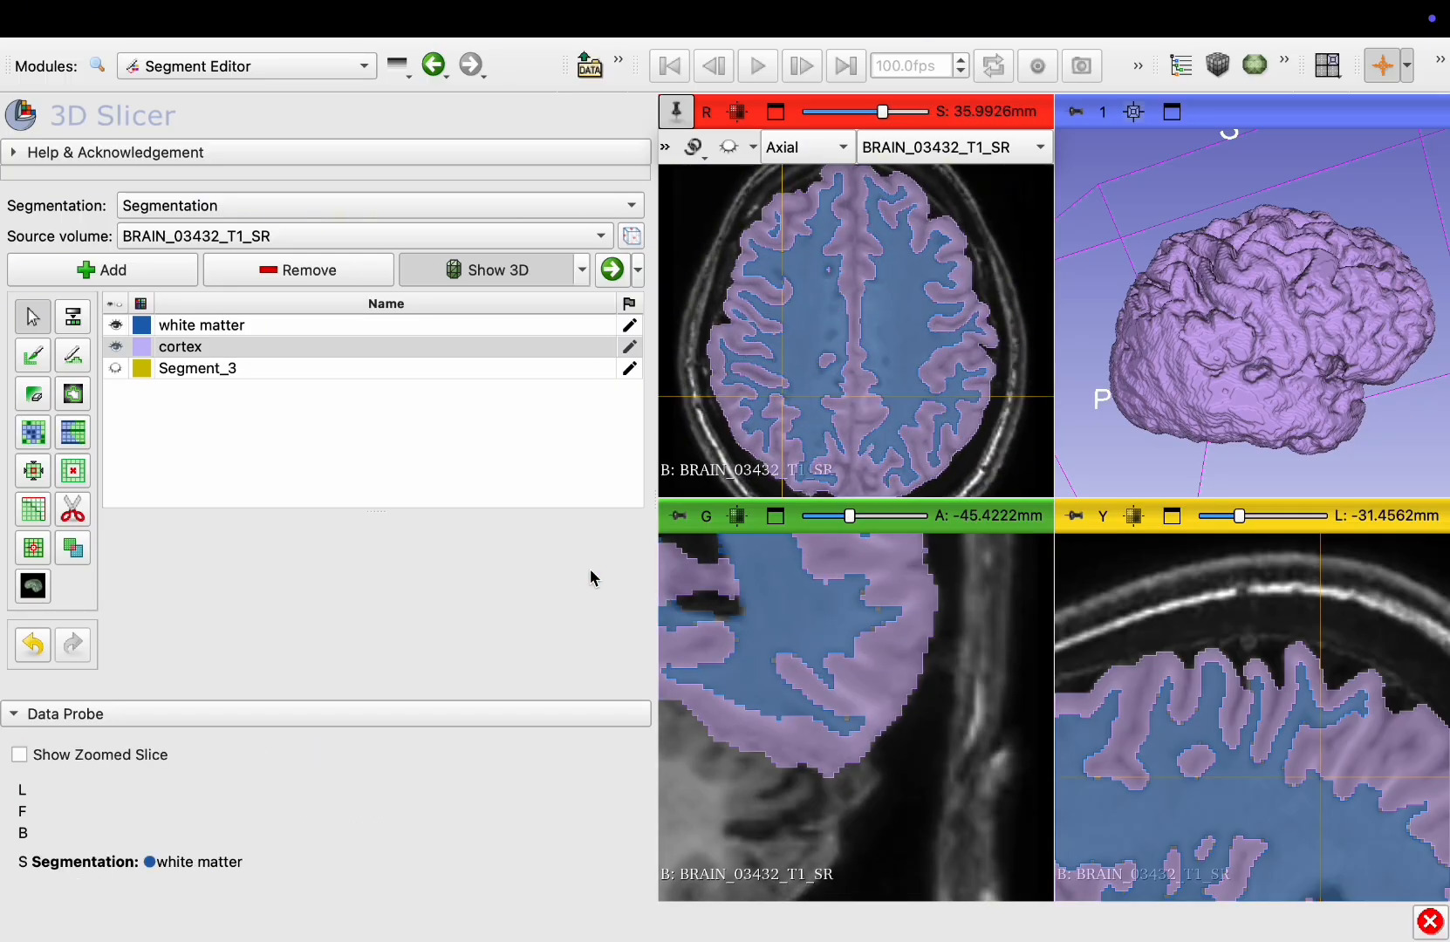
pyautogui.keyDown('ctrl'); pyautogui.scroll(-5, 765, 642); pyautogui.keyUp('ctrl')
pyautogui.keyDown('ctrl'); pyautogui.scroll(-2, 767, 644); pyautogui.keyUp('ctrl')
pyautogui.press('shift')
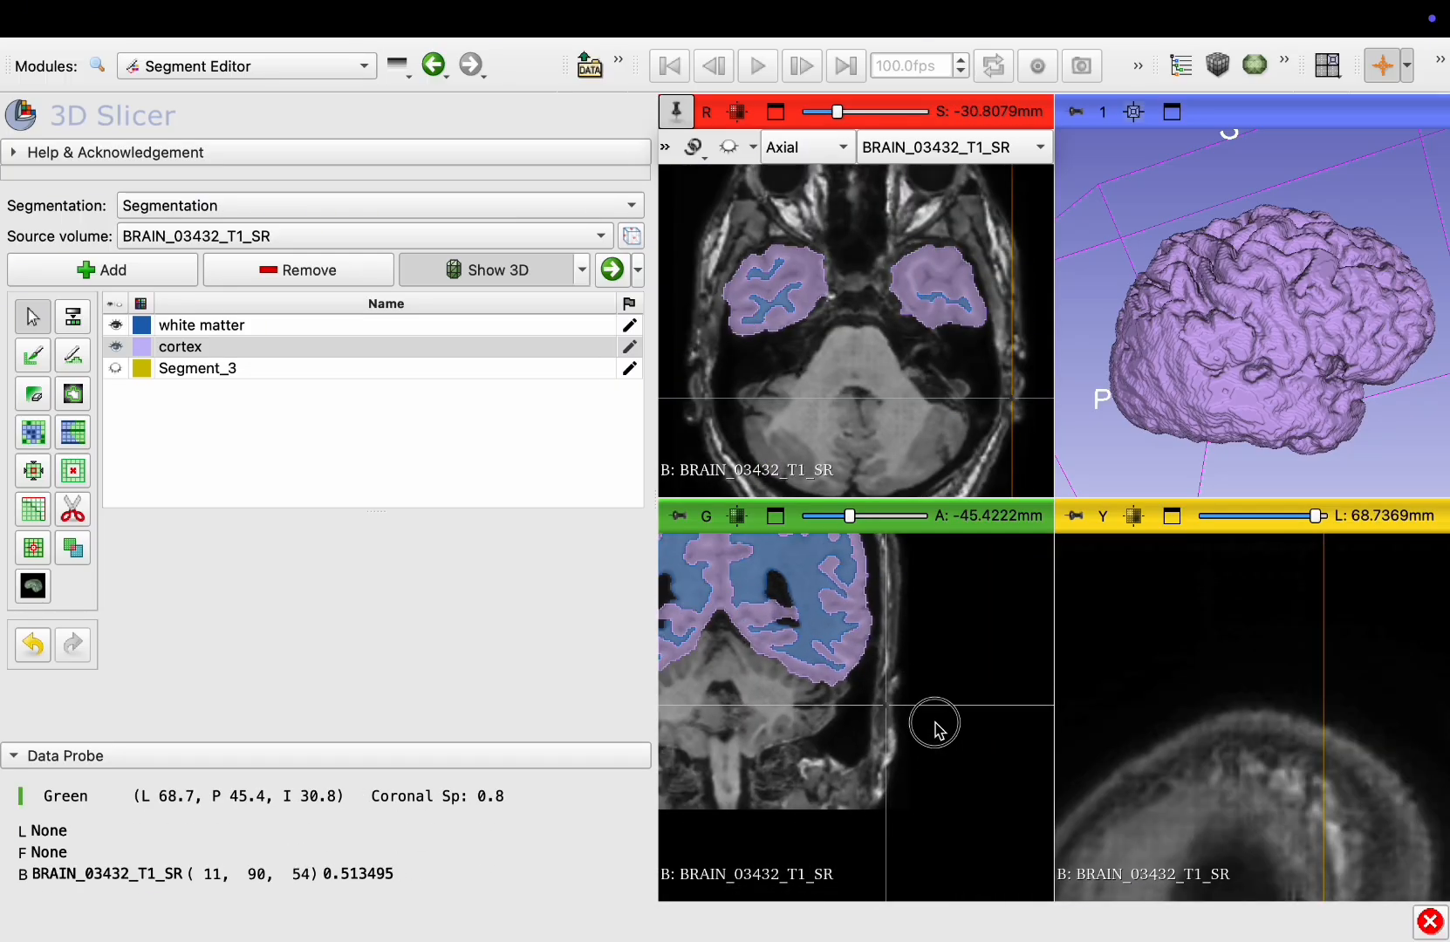
pyautogui.keyDown('ctrl'); pyautogui.scroll(-4, 932, 721); pyautogui.keyUp('ctrl')
pyautogui.scroll(-3, 900, 752)
pyautogui.scroll(20, 899, 752)
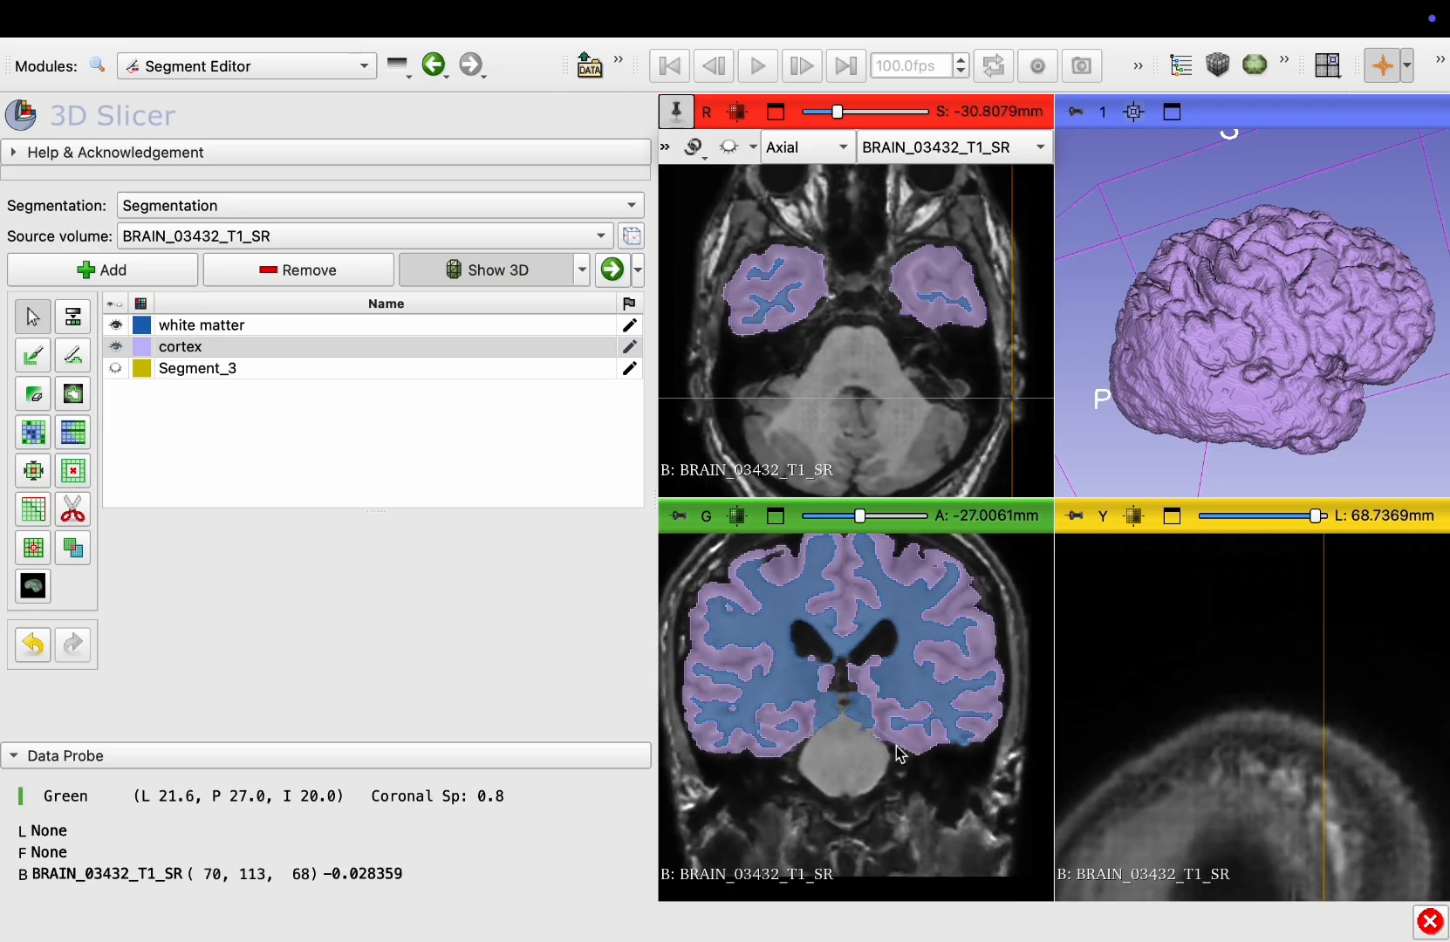
pyautogui.scroll(20, 900, 751)
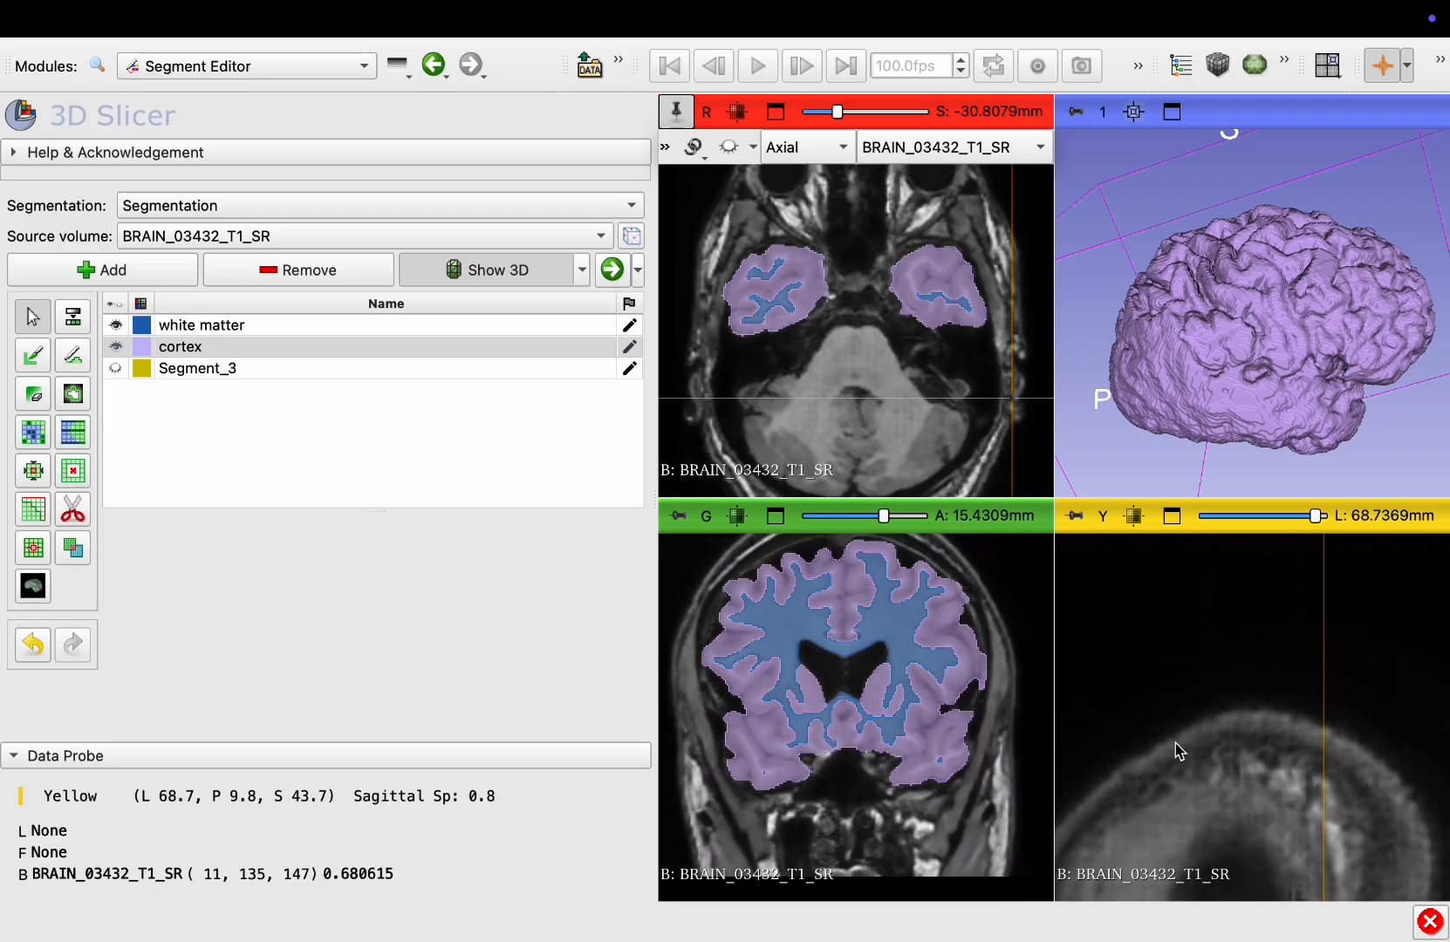
pyautogui.keyDown('ctrl'); pyautogui.scroll(-4, 1267, 744); pyautogui.keyUp('ctrl')
pyautogui.click(1133, 516)
pyautogui.scroll(20, 1236, 640)
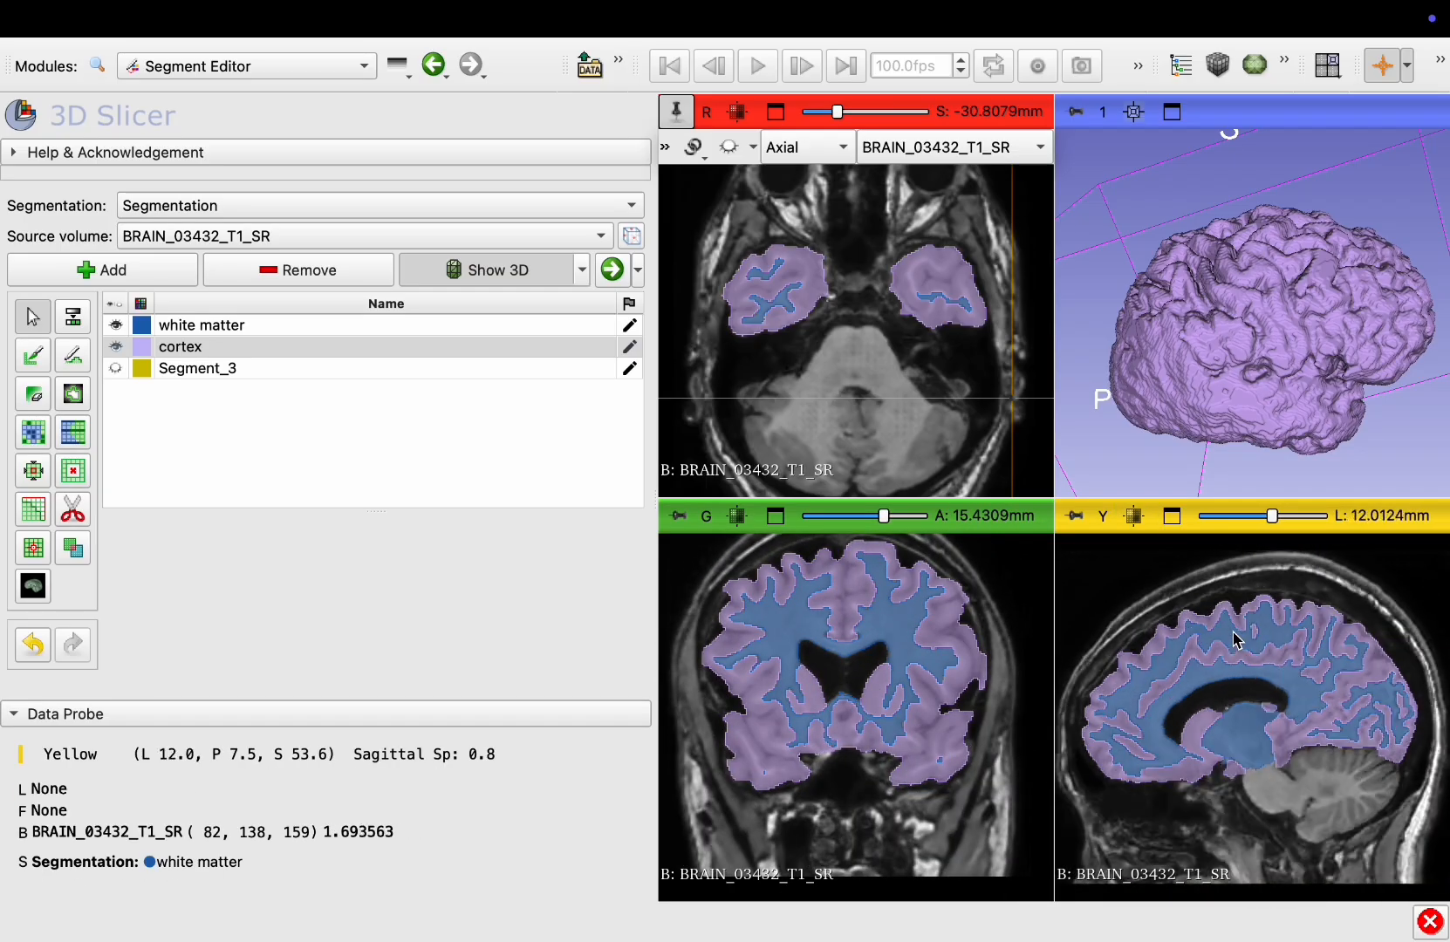
pyautogui.scroll(17, 1236, 639)
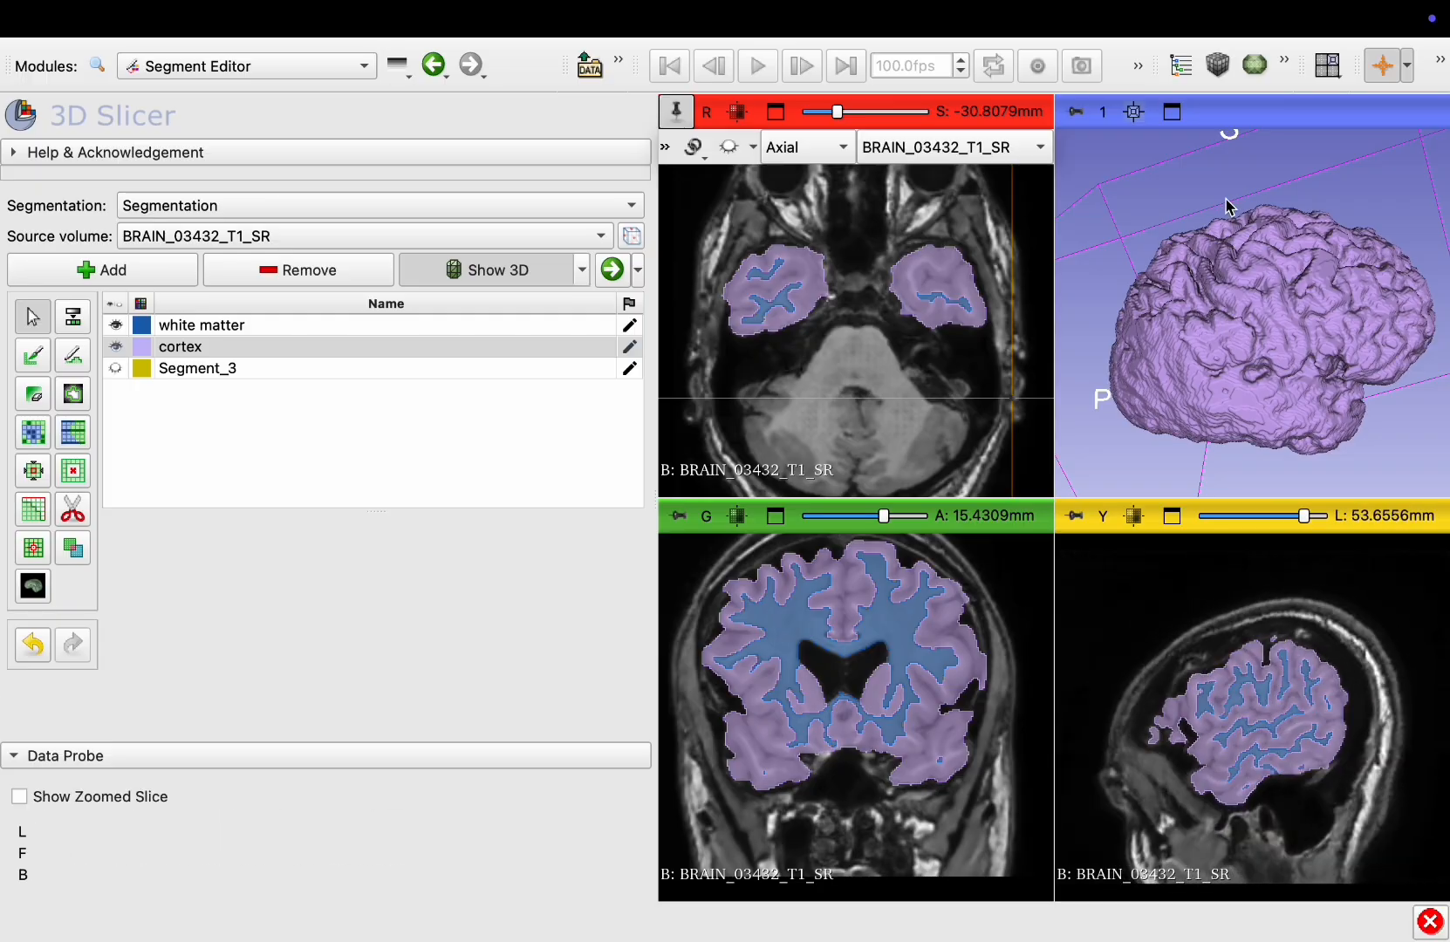
# Maximize the 3D view and hide the cortex segment to inspect the white matter surface from different angles
pyautogui.click(1174, 112)
pyautogui.moveTo(1191, 525); pyautogui.dragTo(896, 549)
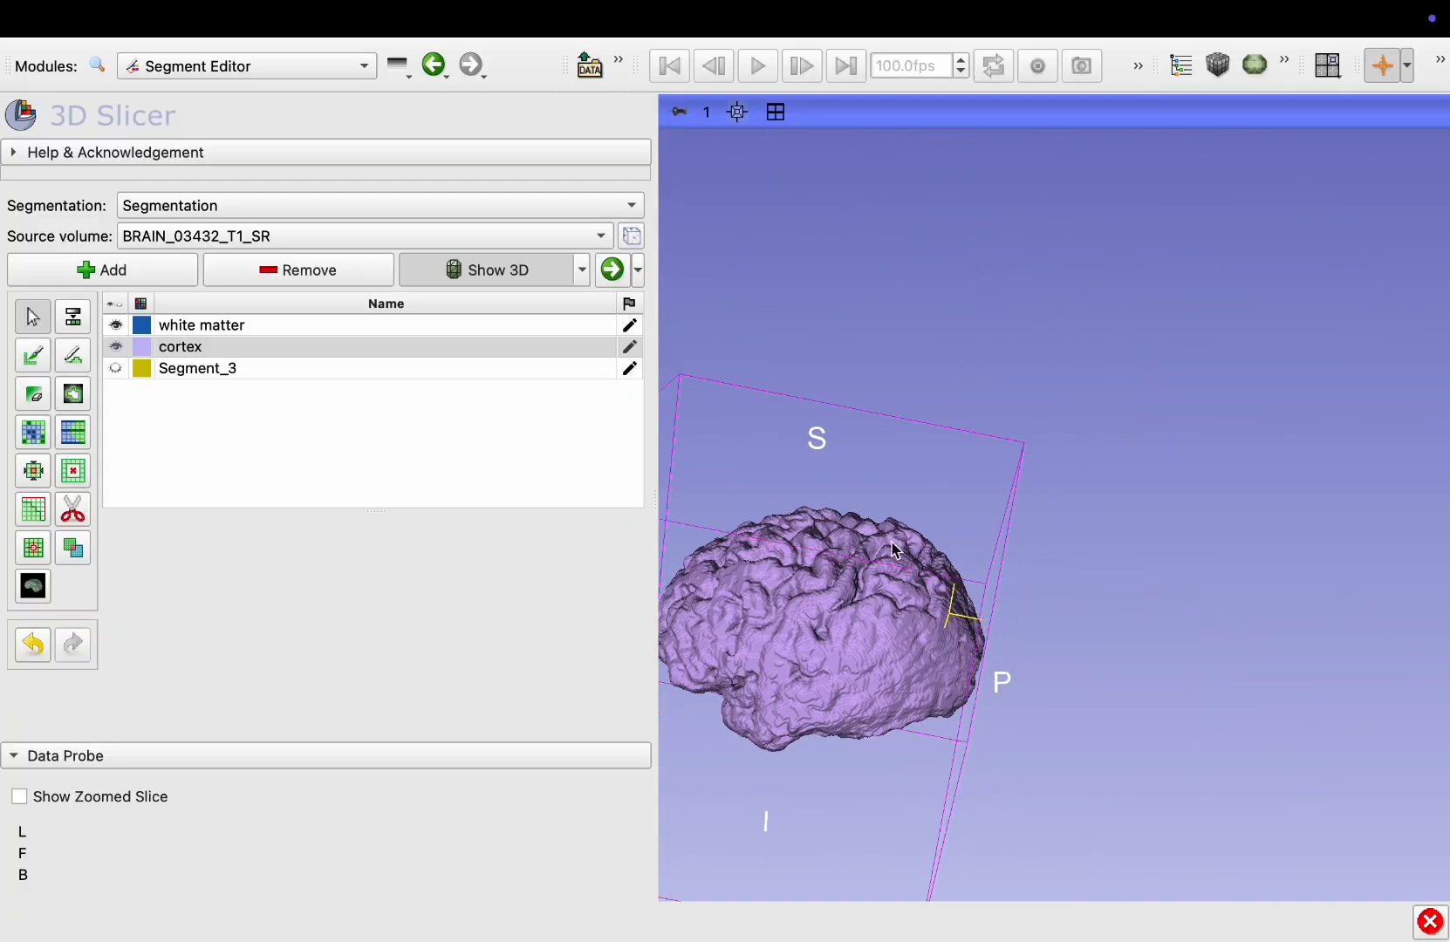
pyautogui.moveTo(970, 495); pyautogui.dragTo(1003, 558)
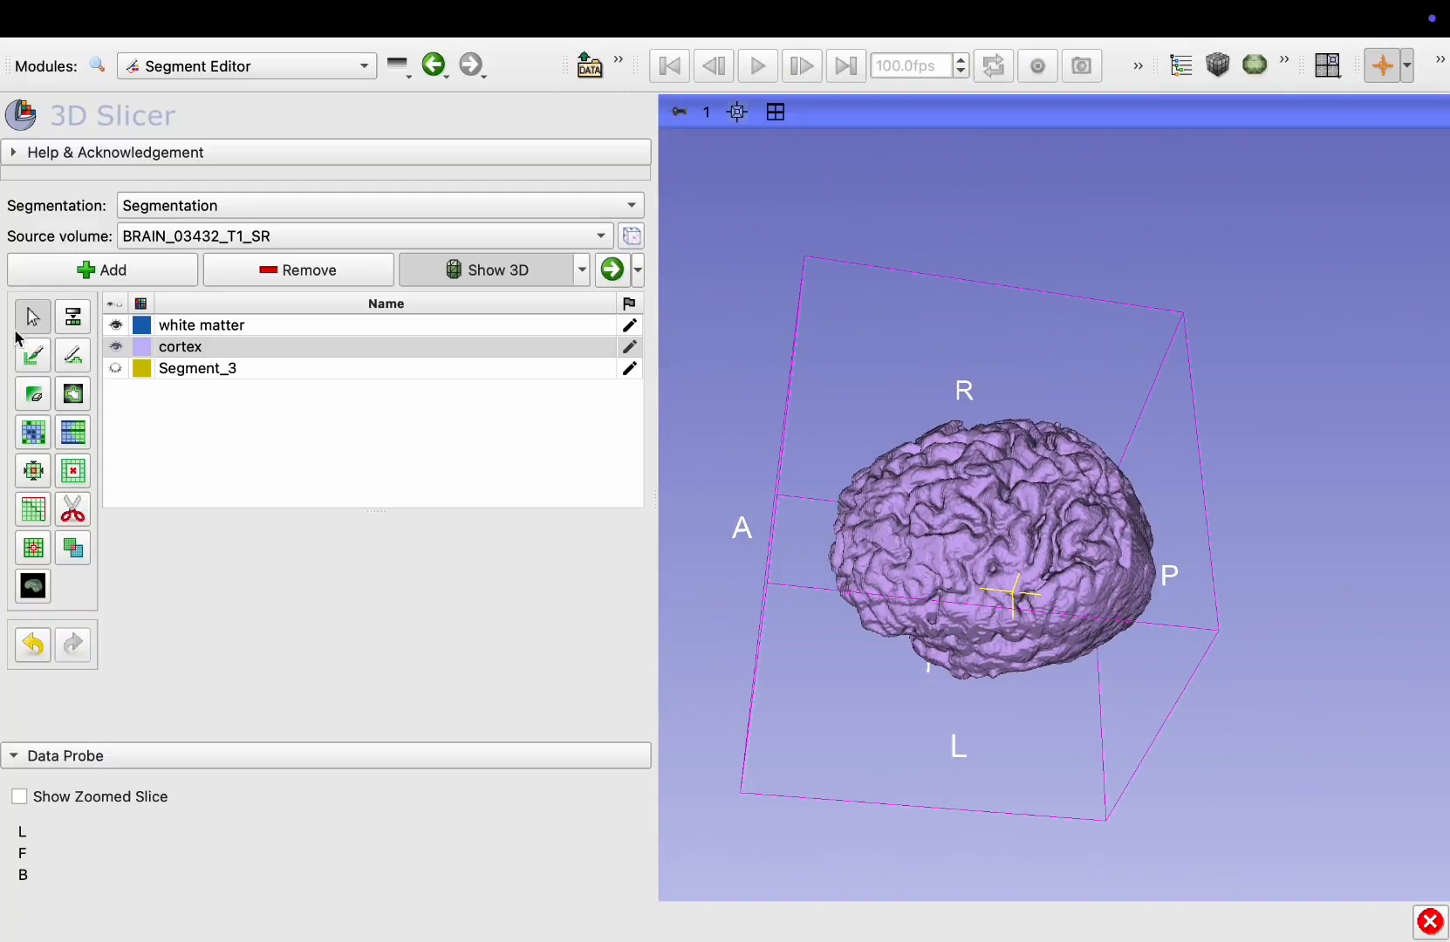
pyautogui.click(118, 349)
pyautogui.click(194, 373)
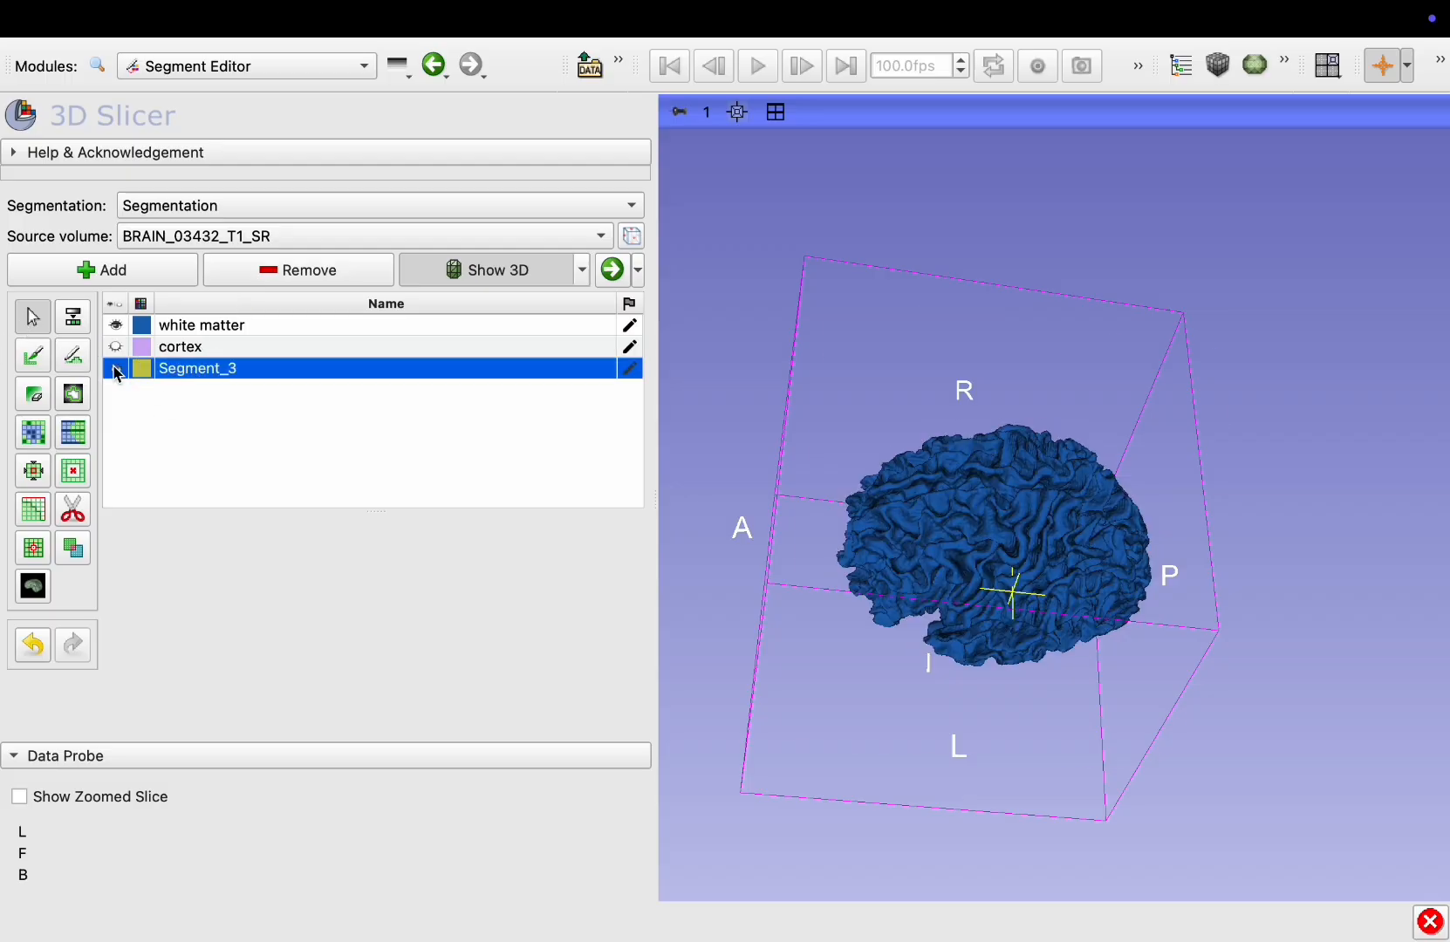
pyautogui.moveTo(839, 456); pyautogui.dragTo(1038, 558)
# Add a new segment and rename it "left white matter"
pyautogui.click(101, 272)
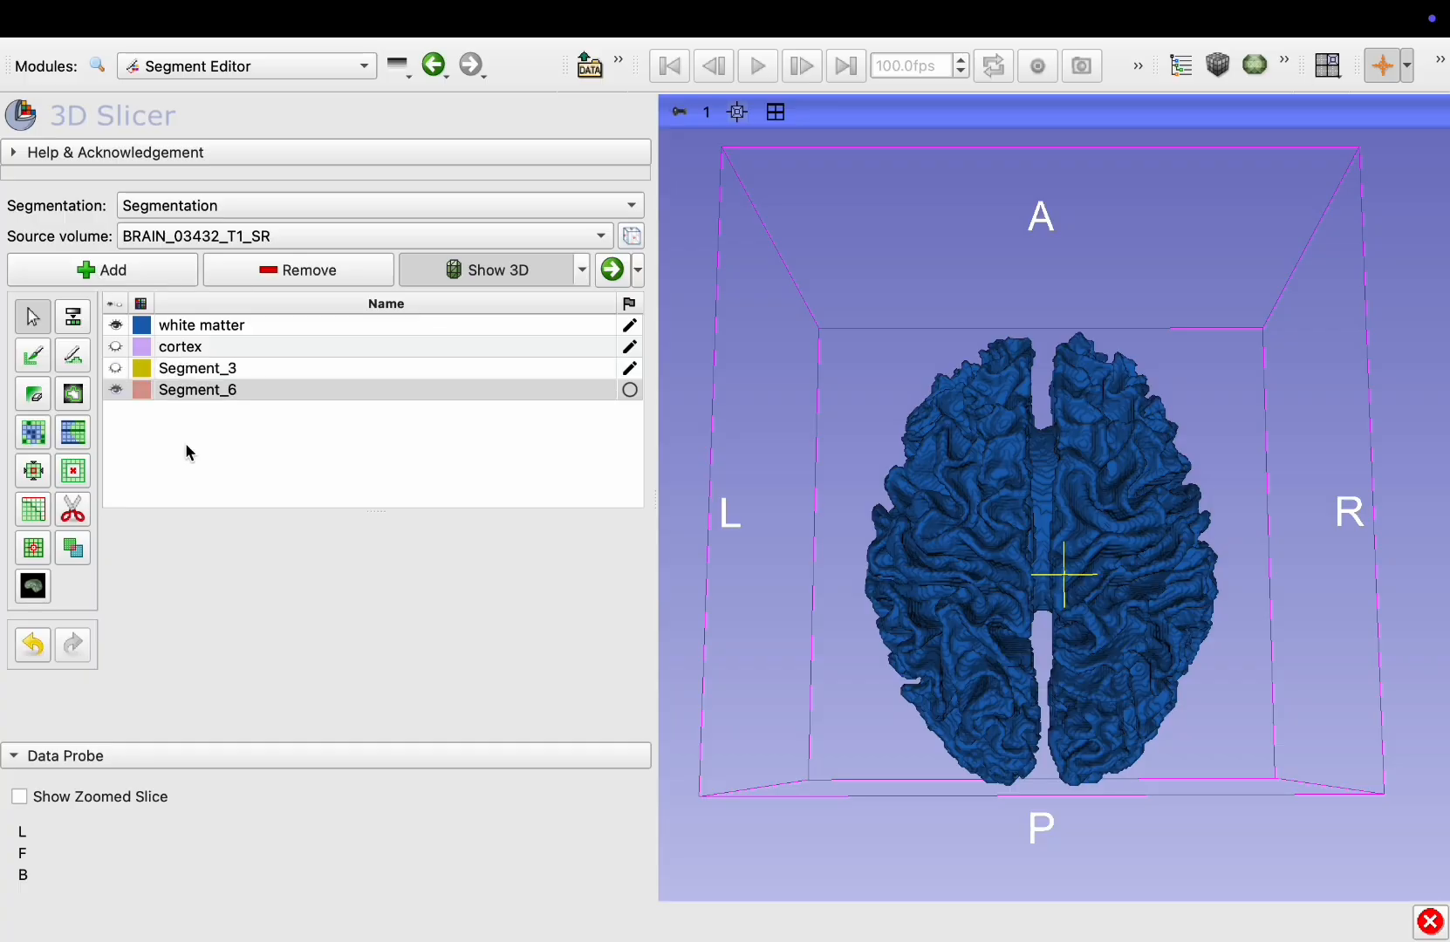
pyautogui.doubleClick(188, 391)
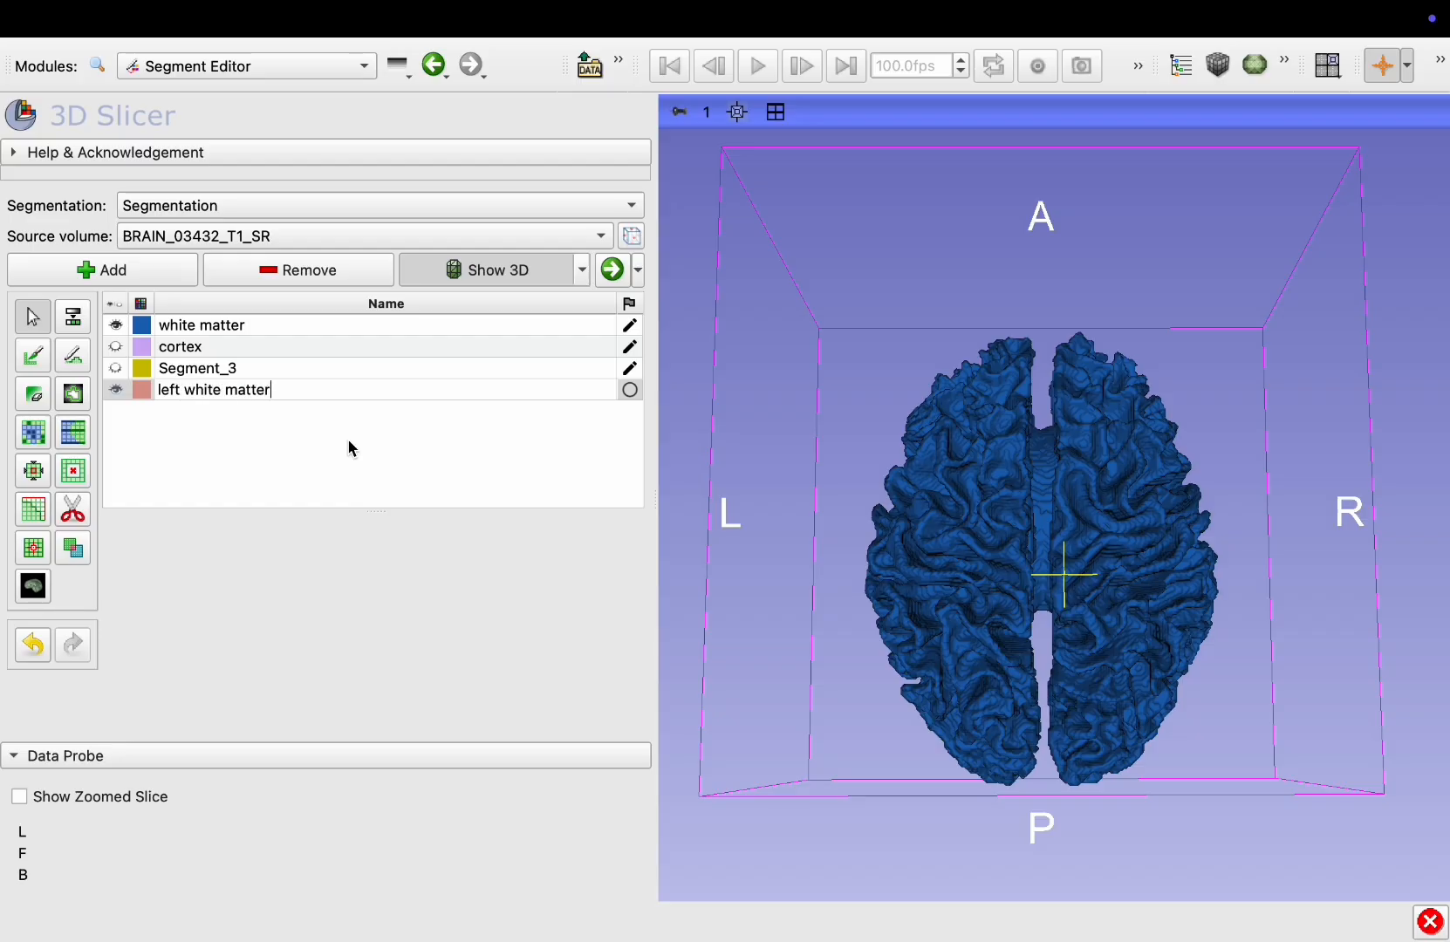
pyautogui.press('Return')
# Apply Scissors to the white matter with the editable area set to Inside left white matter, cutting around the left hemisphere
pyautogui.doubleClick(183, 326)
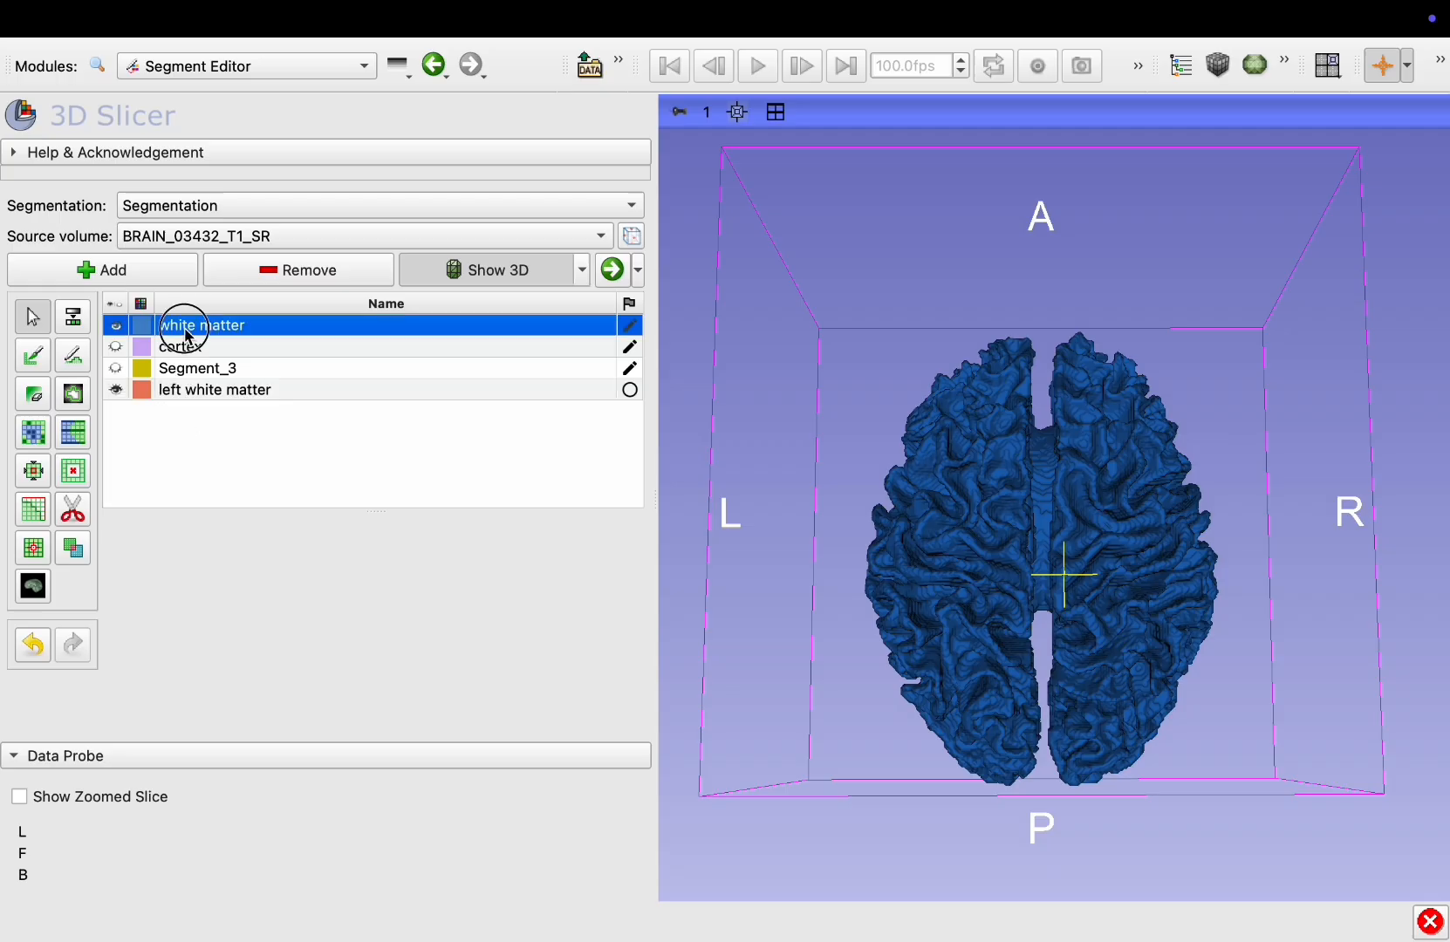
pyautogui.click(181, 439)
pyautogui.click(73, 513)
pyautogui.scroll(-3, 262, 523)
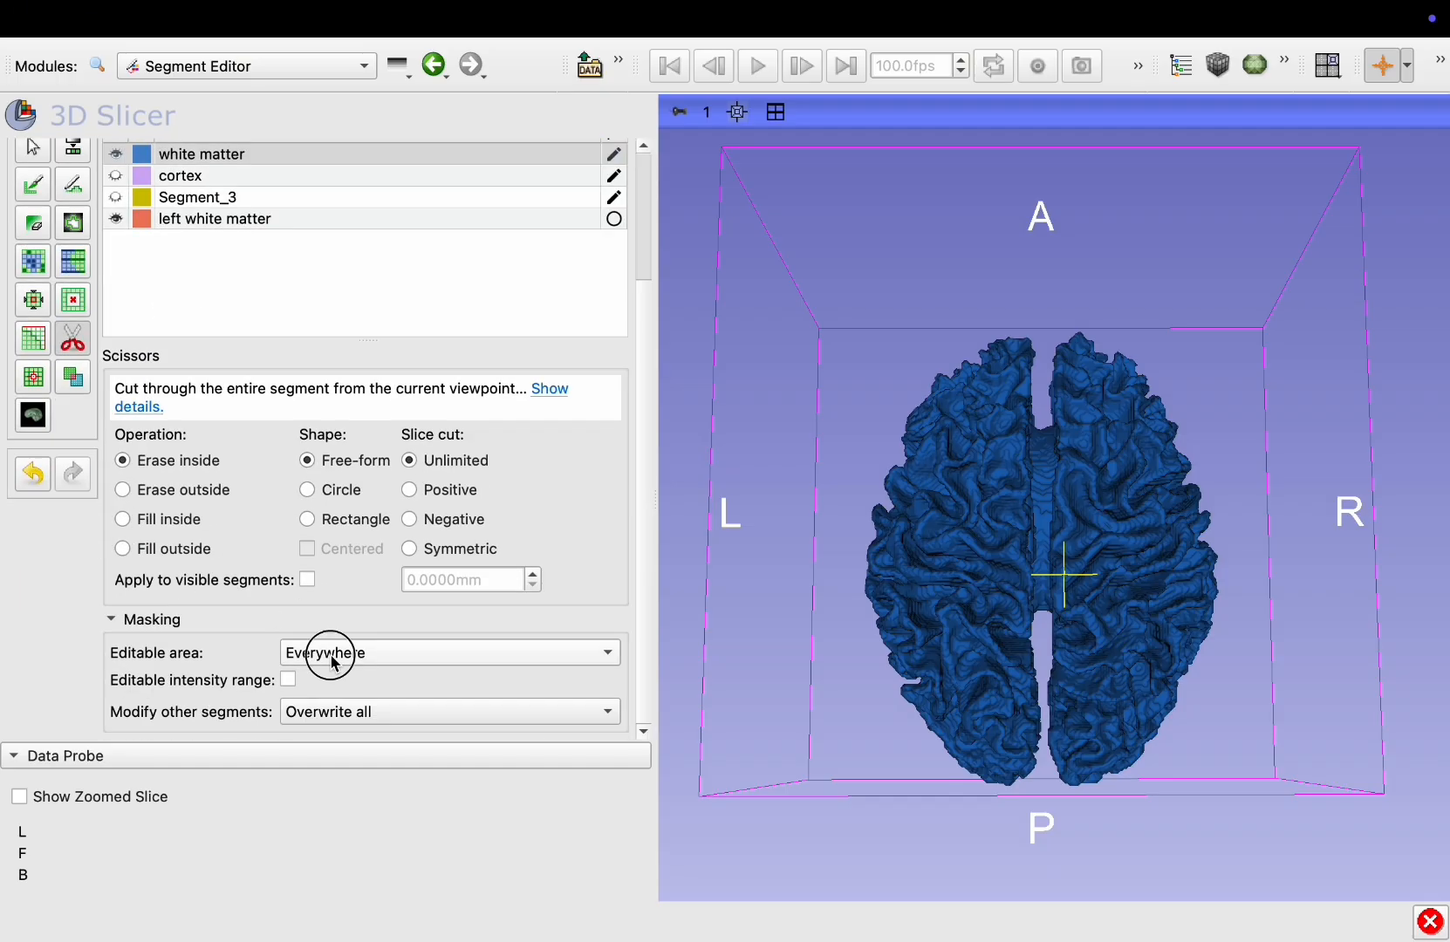
pyautogui.click(324, 653)
pyautogui.click(356, 821)
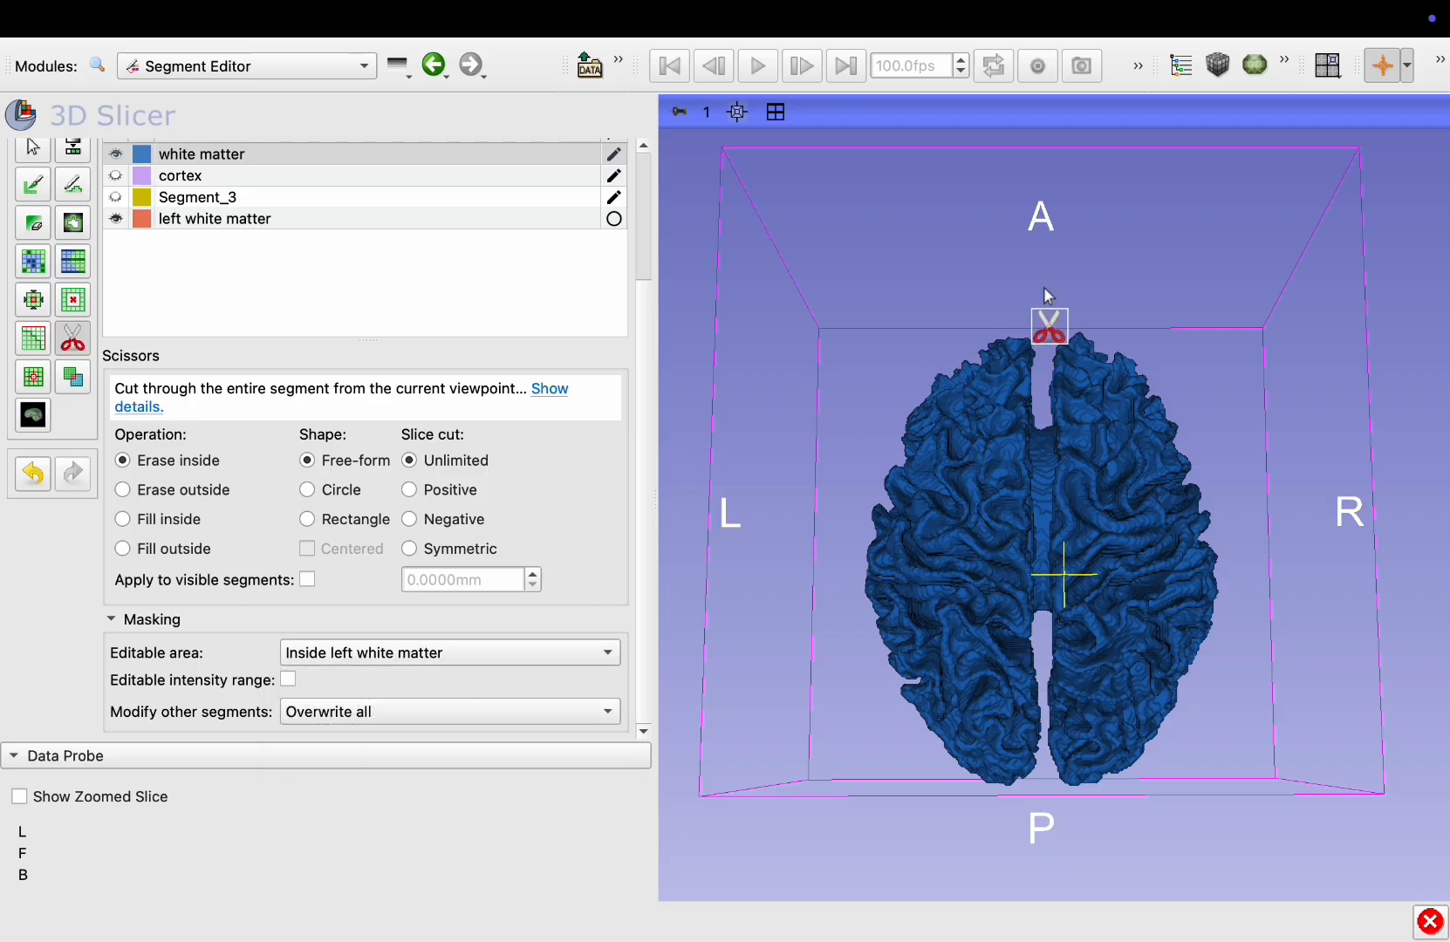
pyautogui.moveTo(1047, 294)
pyautogui.mouseDown()
pyautogui.moveTo(1042, 789)
pyautogui.moveTo(882, 775)
pyautogui.moveTo(756, 353)
pyautogui.moveTo(957, 253)
pyautogui.moveTo(940, 294)
pyautogui.mouseUp()
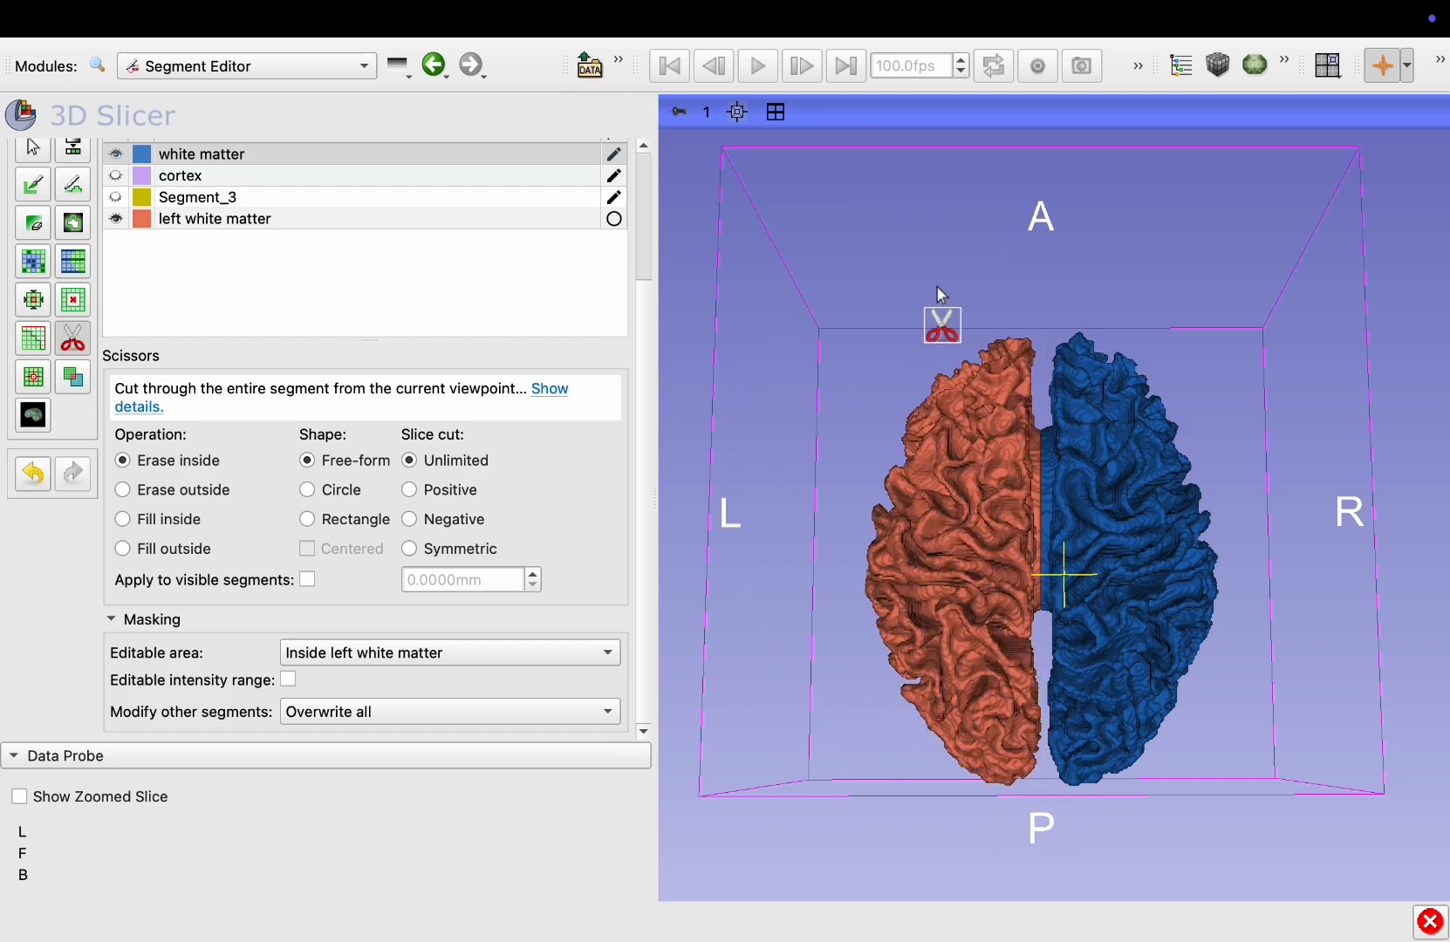
# Rotate the 3D view and toggle the white matter and left white matter segments to inspect each hemisphere
pyautogui.click(32, 148)
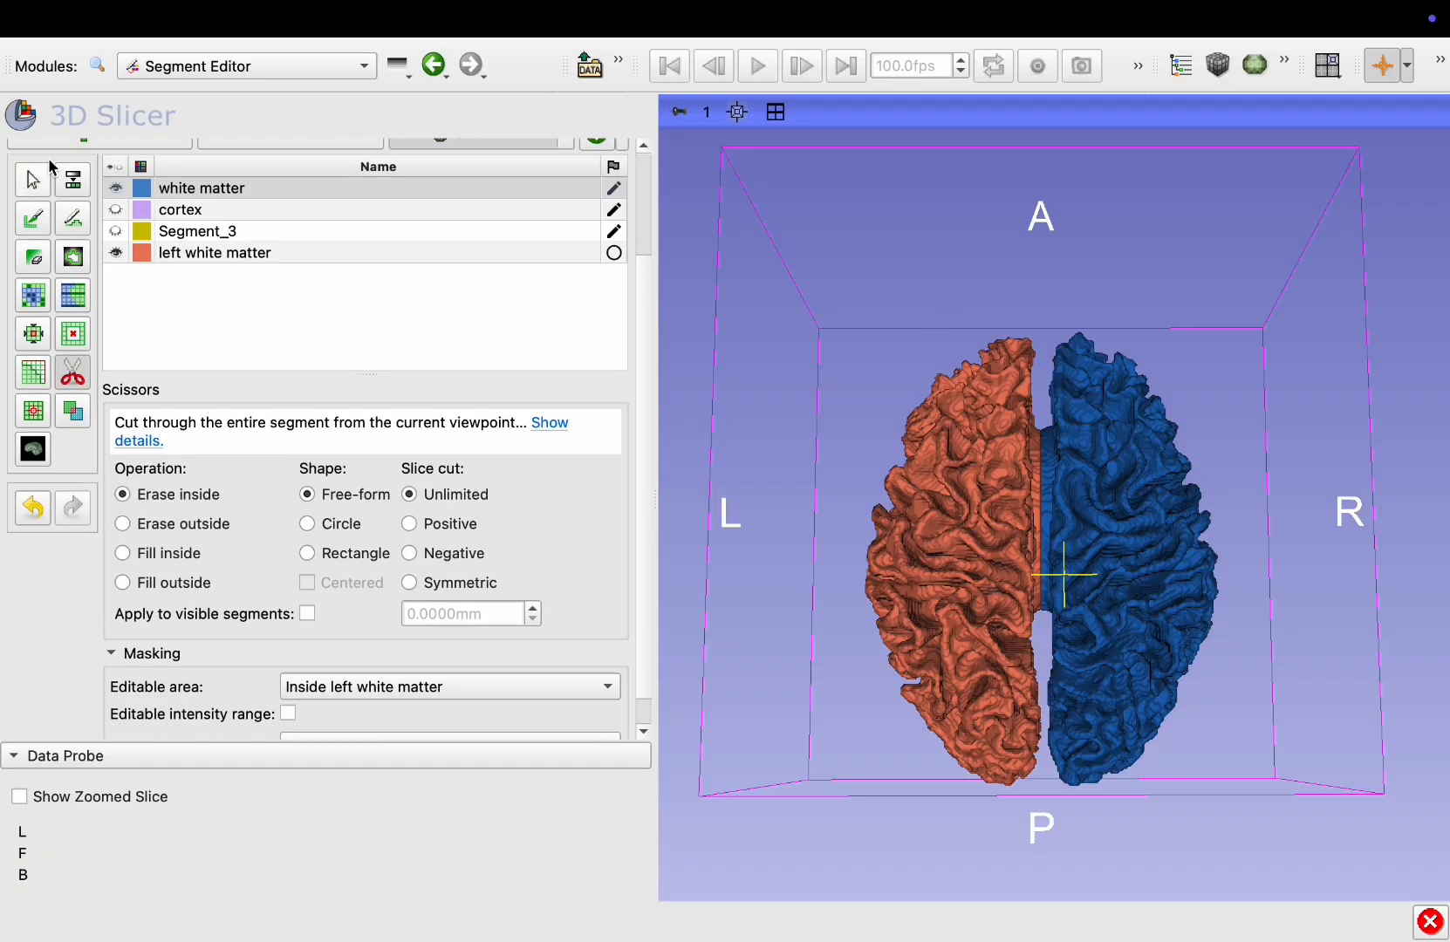
pyautogui.moveTo(853, 477); pyautogui.dragTo(824, 794)
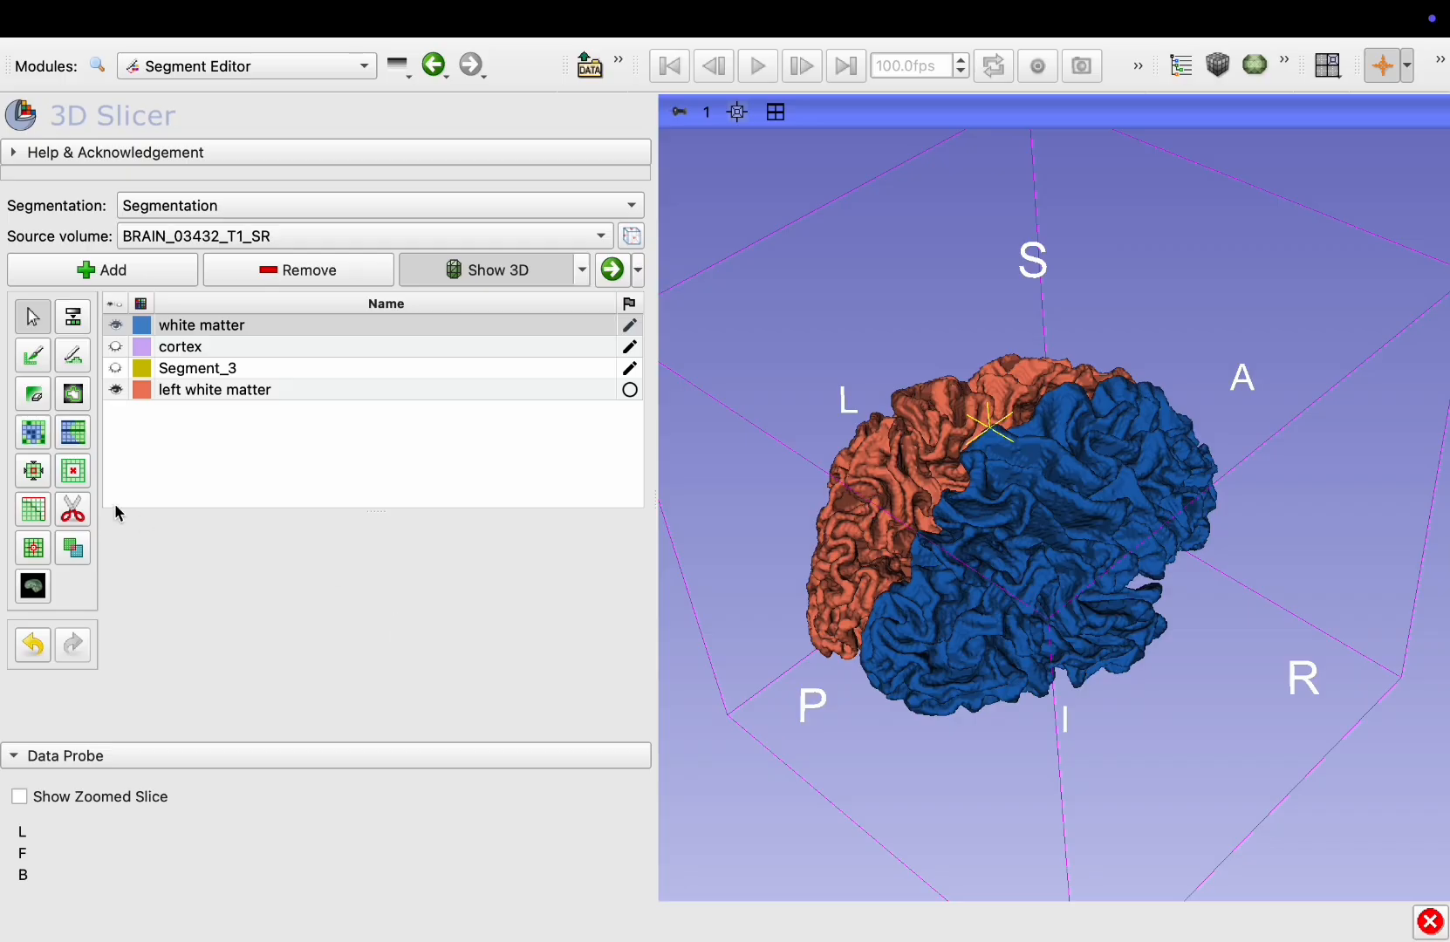
pyautogui.click(116, 325)
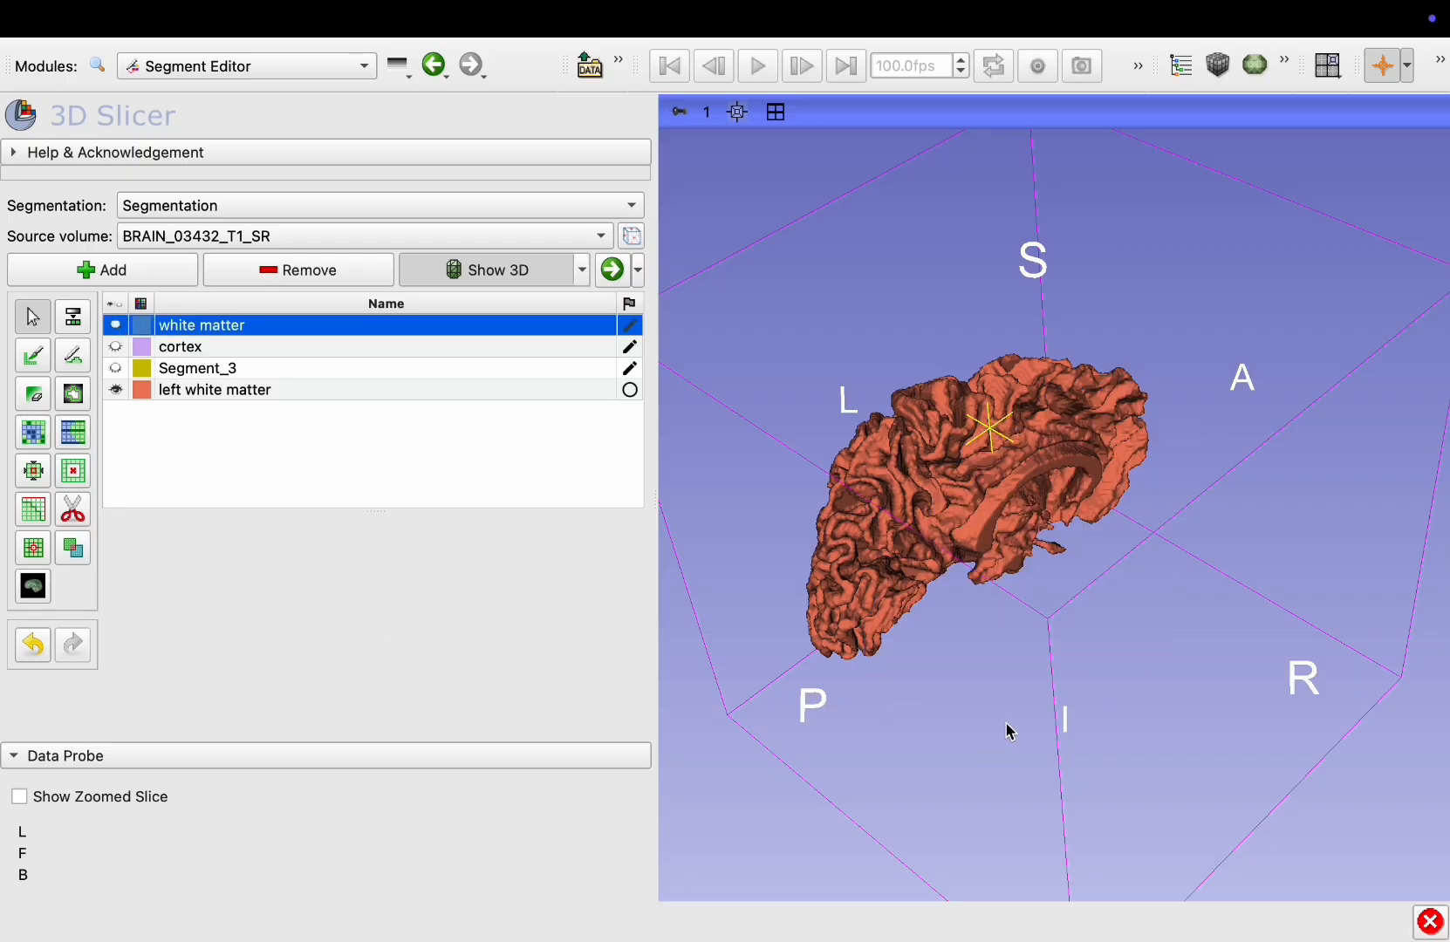
pyautogui.moveTo(1008, 731); pyautogui.dragTo(751, 609)
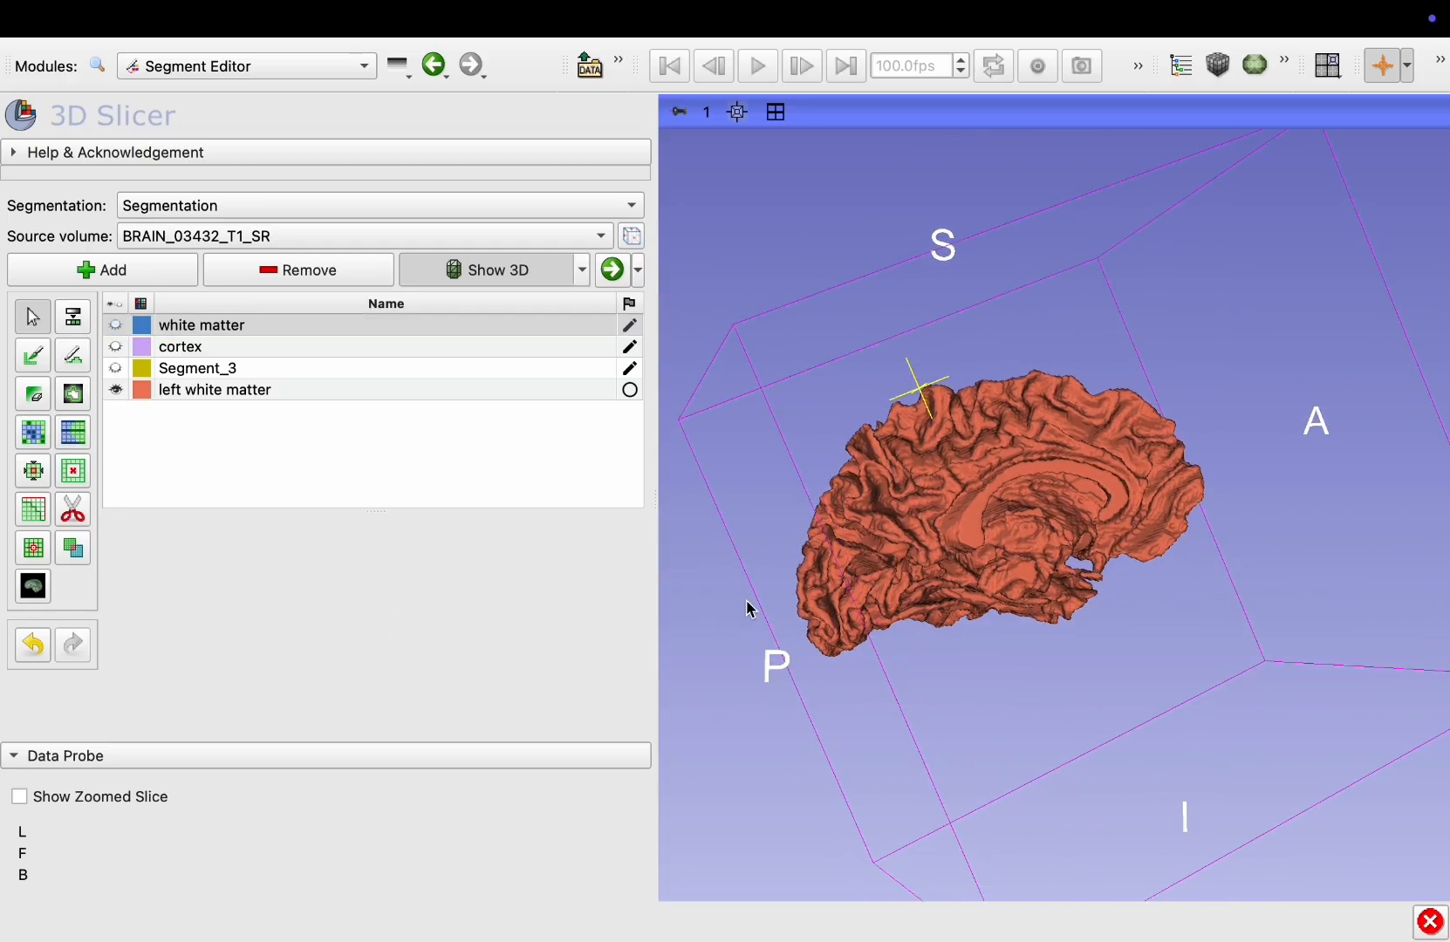
pyautogui.click(116, 326)
pyautogui.click(116, 390)
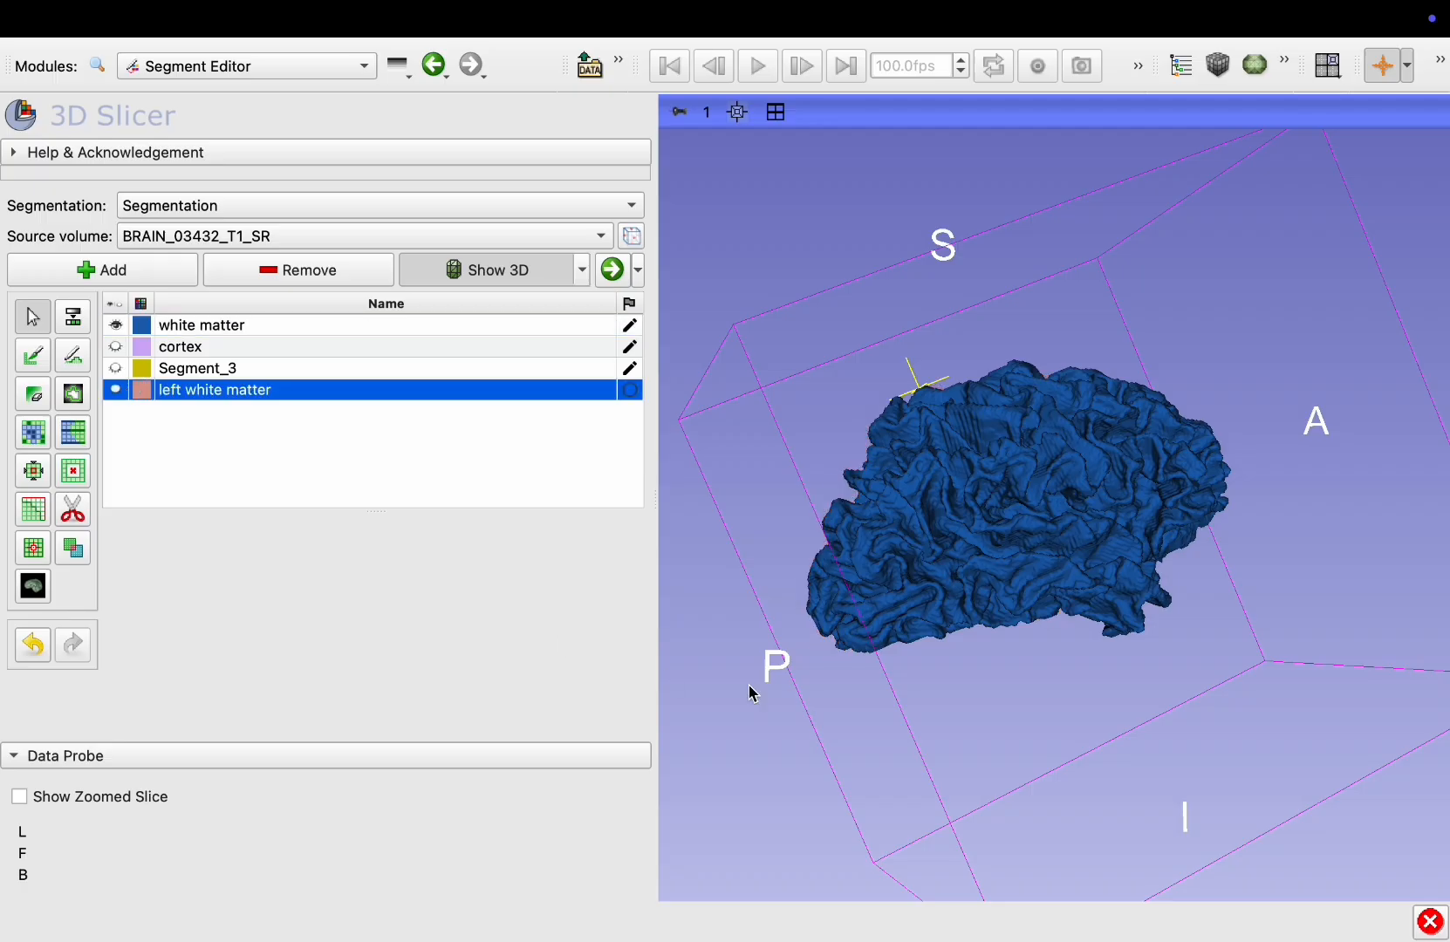
pyautogui.moveTo(751, 686); pyautogui.dragTo(1046, 731)
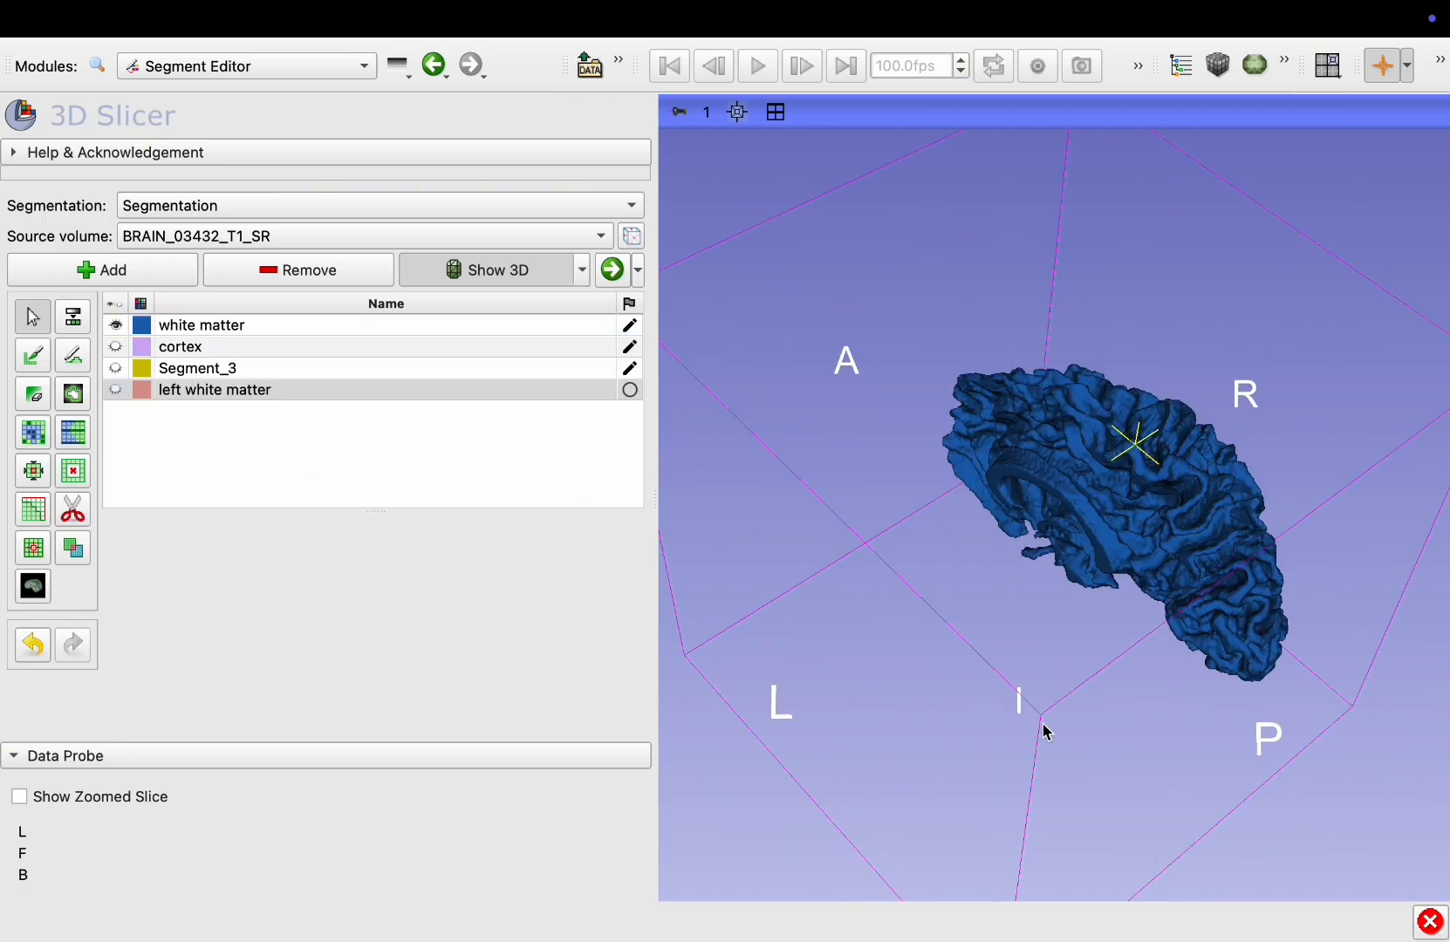
# Rename the white matter segment to "right white matter"
pyautogui.click(166, 326)
pyautogui.doubleClick(167, 326)
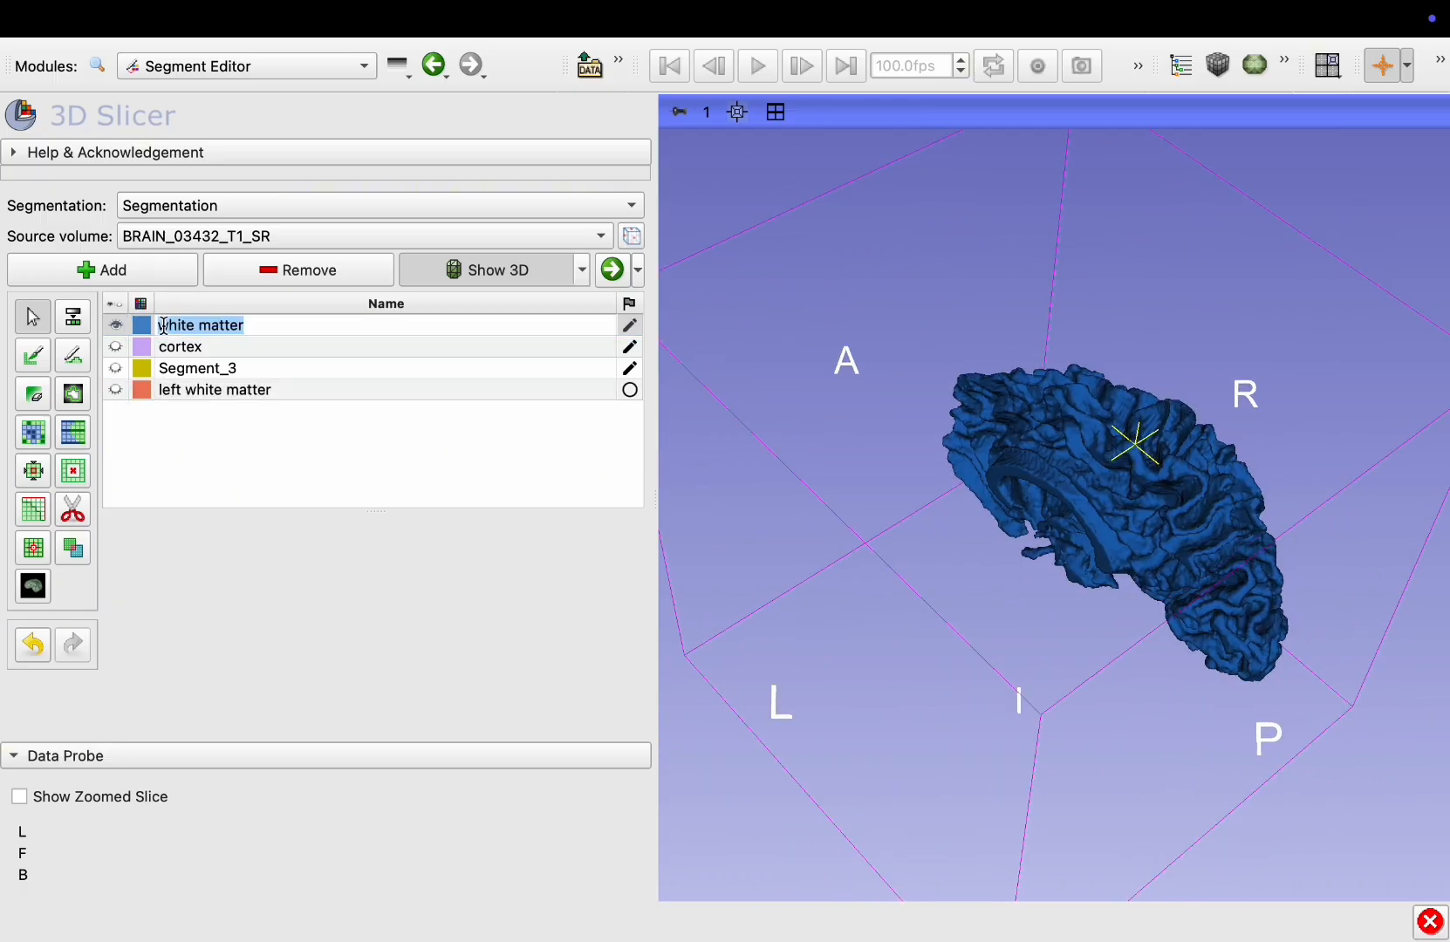
pyautogui.click(163, 325)
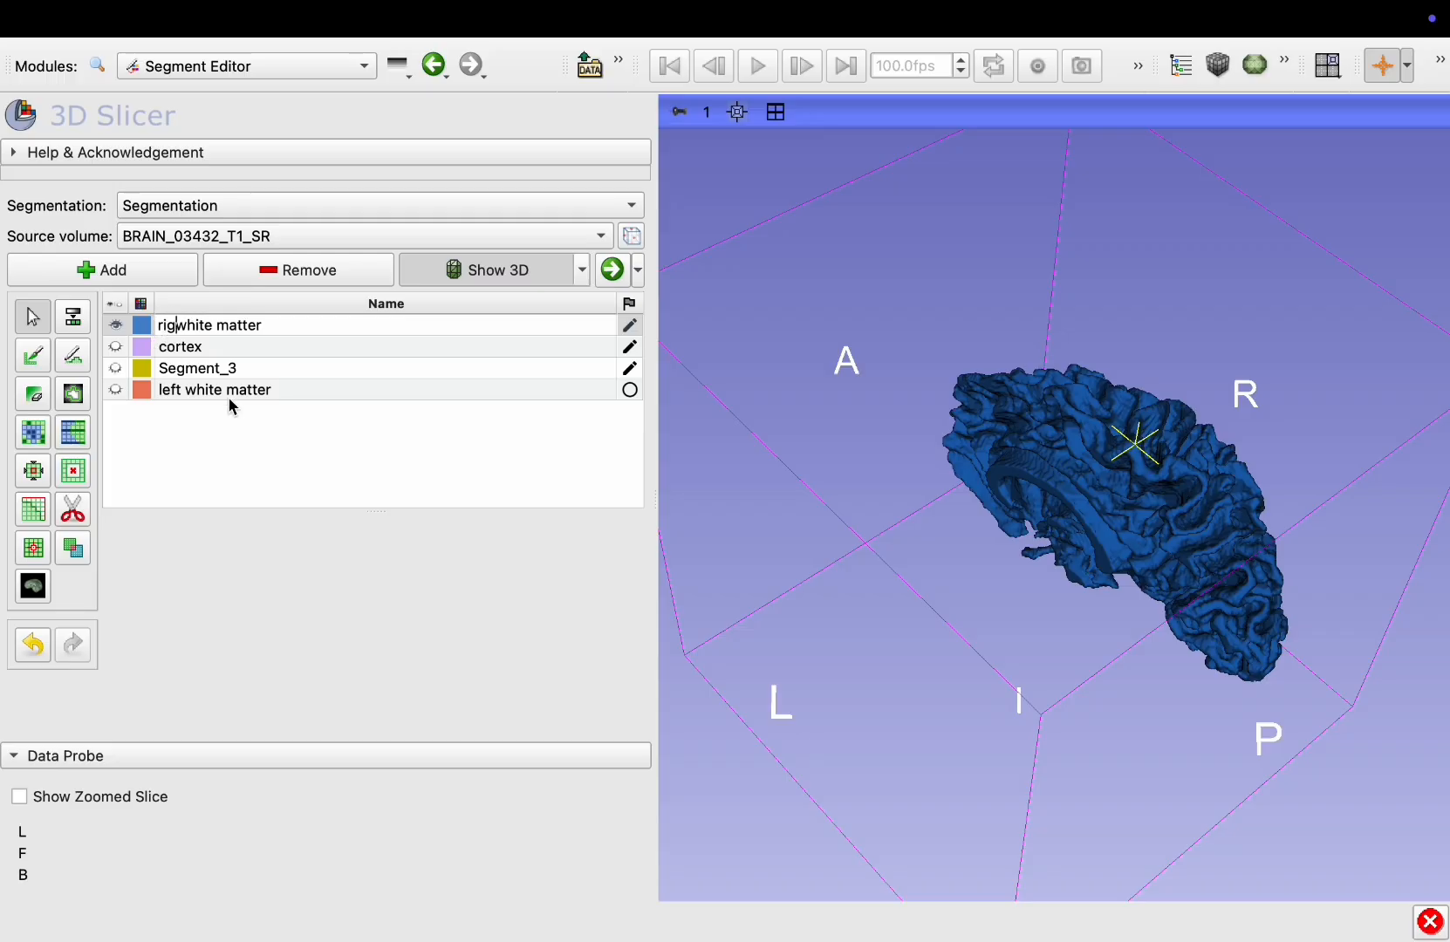
pyautogui.press('Return')
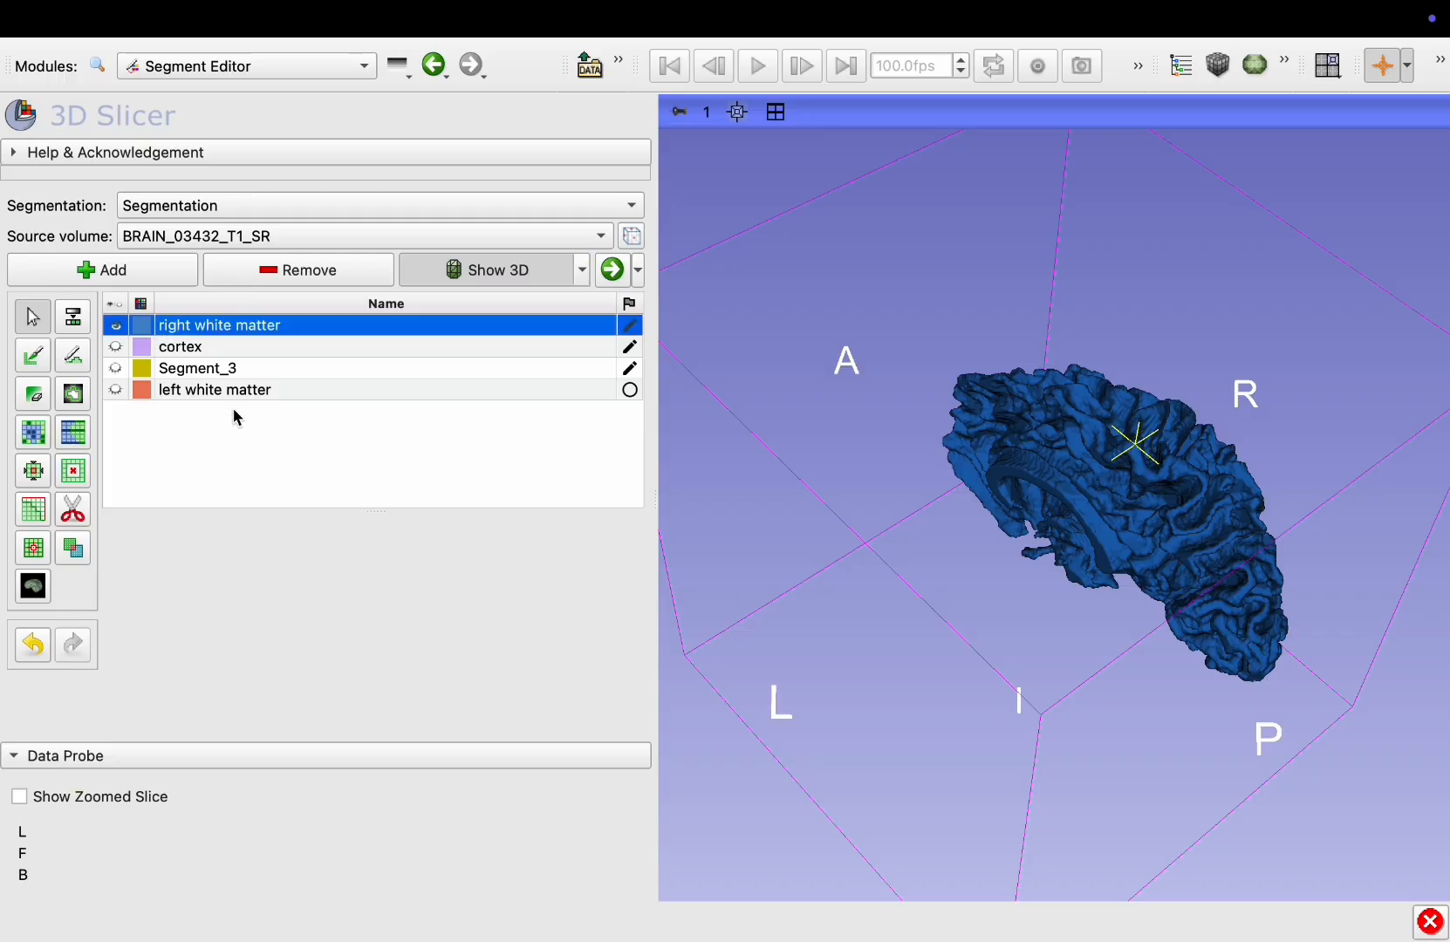
# Hide the white matter segments and show only the cortex, rotating the 3D view to look at it from above
pyautogui.click(117, 390)
pyautogui.moveTo(1258, 566); pyautogui.dragTo(1244, 691)
pyautogui.click(117, 347)
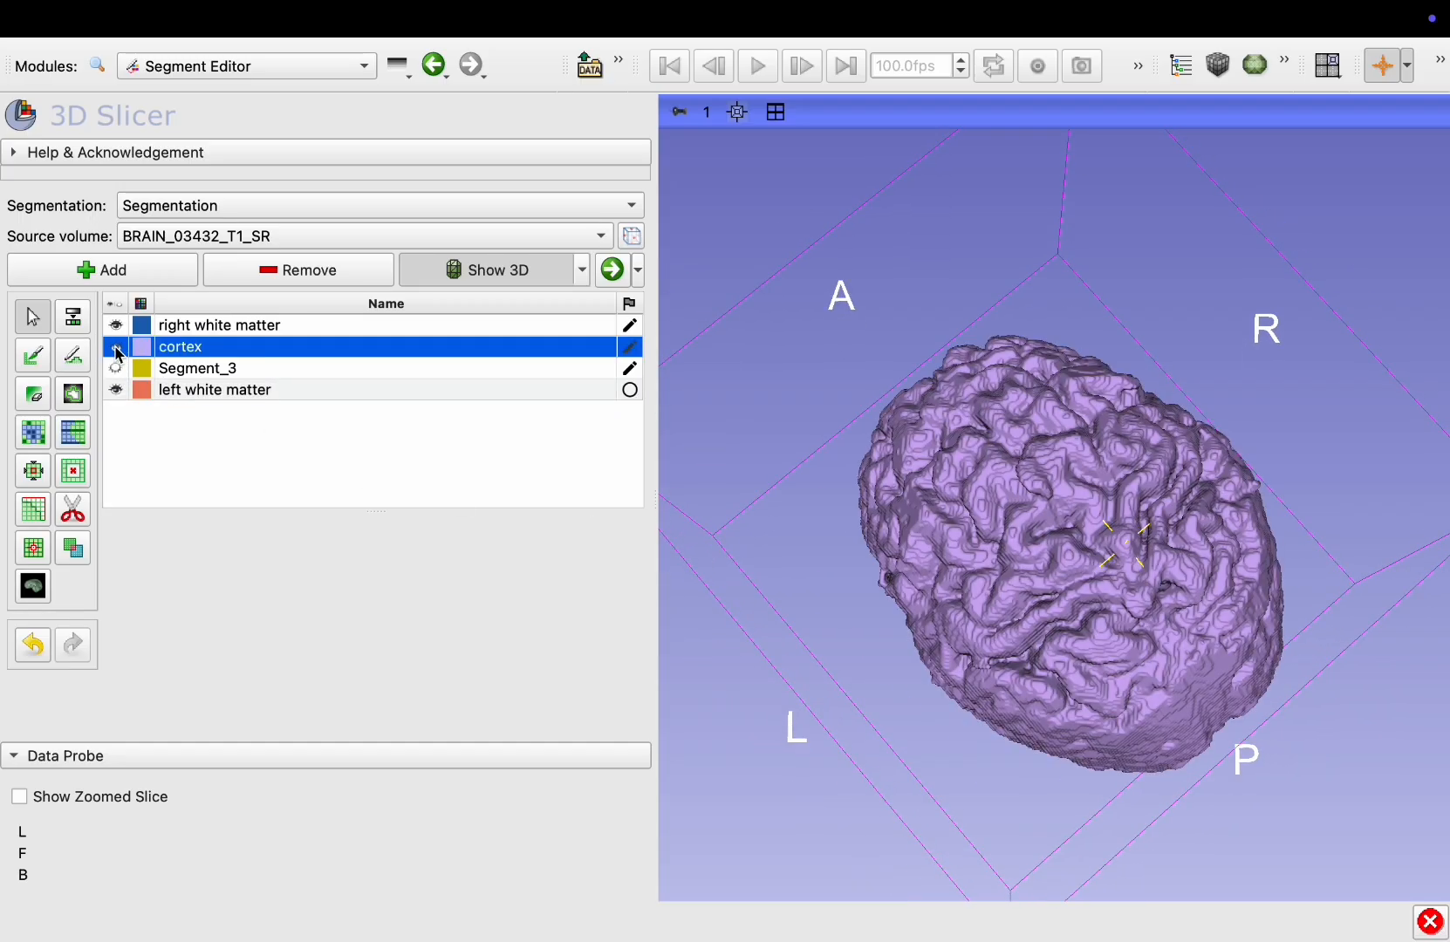
pyautogui.click(119, 327)
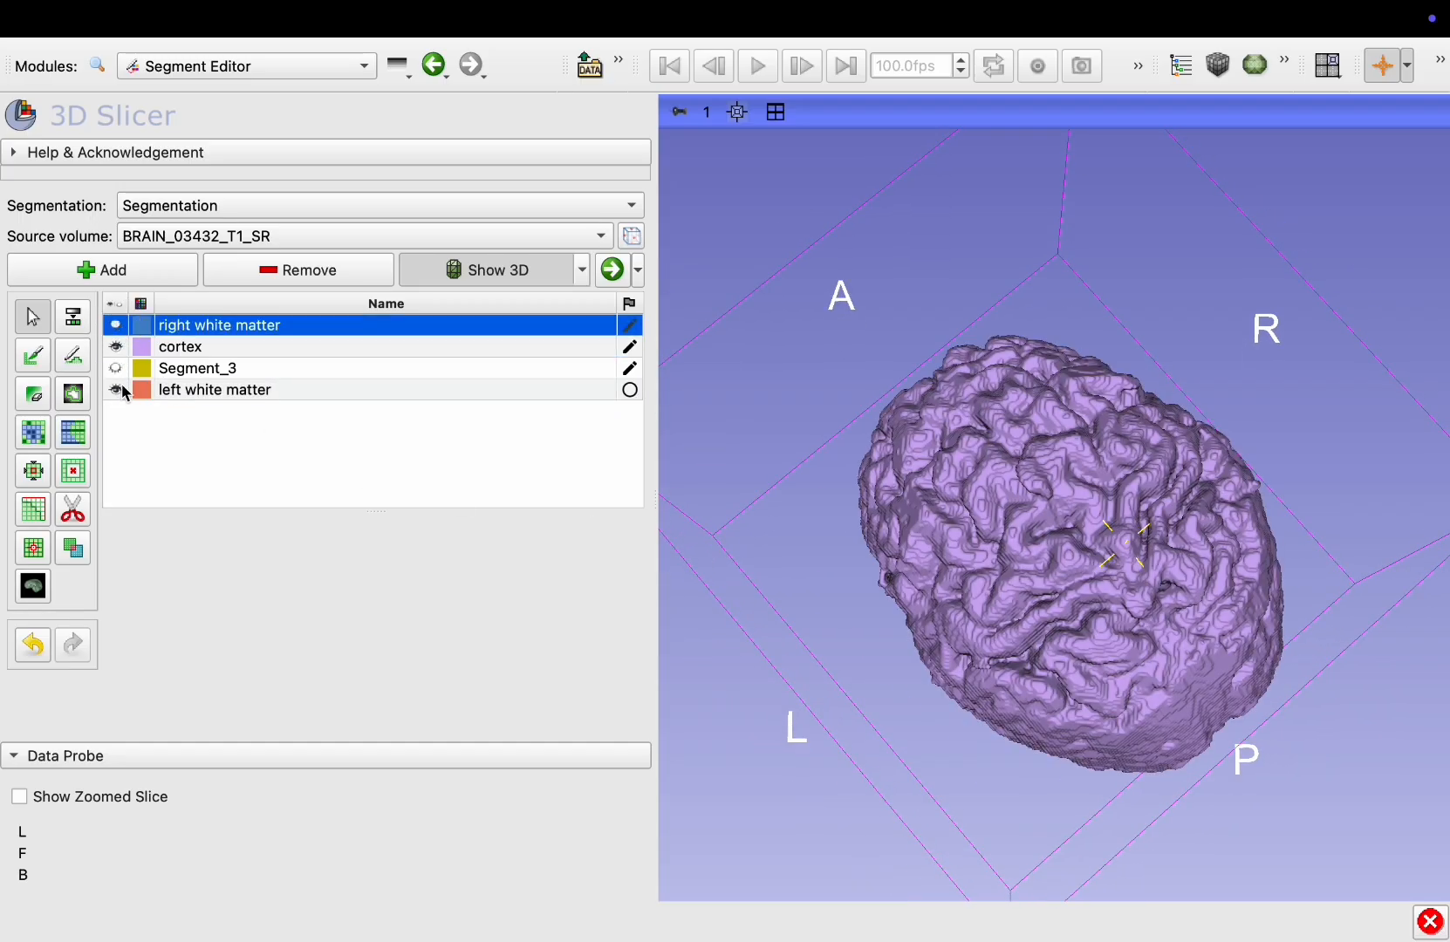
pyautogui.click(120, 391)
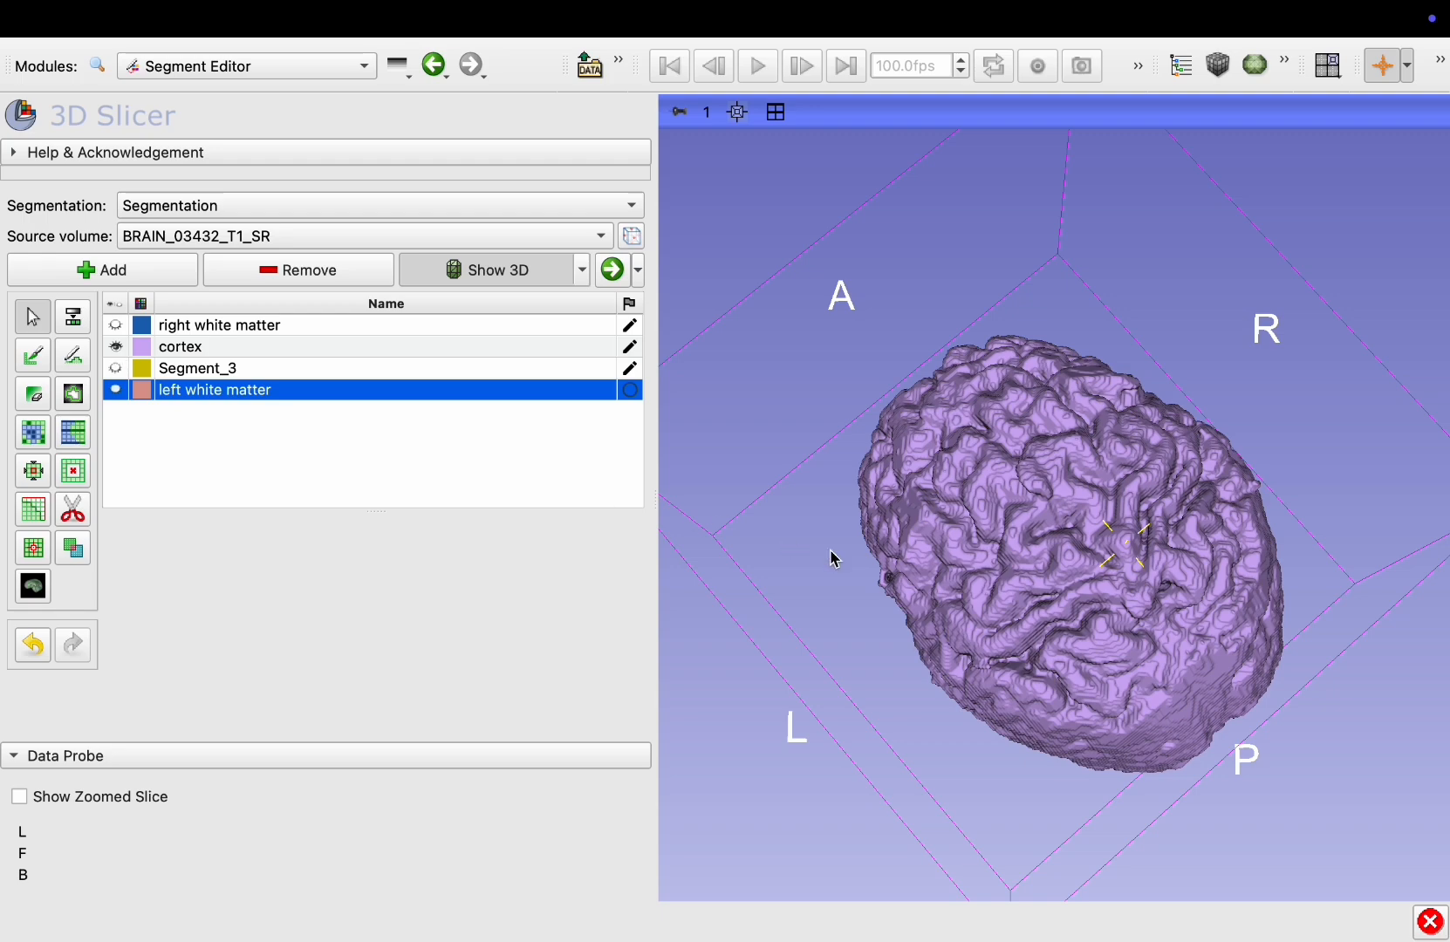
pyautogui.moveTo(1055, 618); pyautogui.dragTo(907, 624)
# Add a new segment and rename it "left cerebral cortex"
pyautogui.click(107, 276)
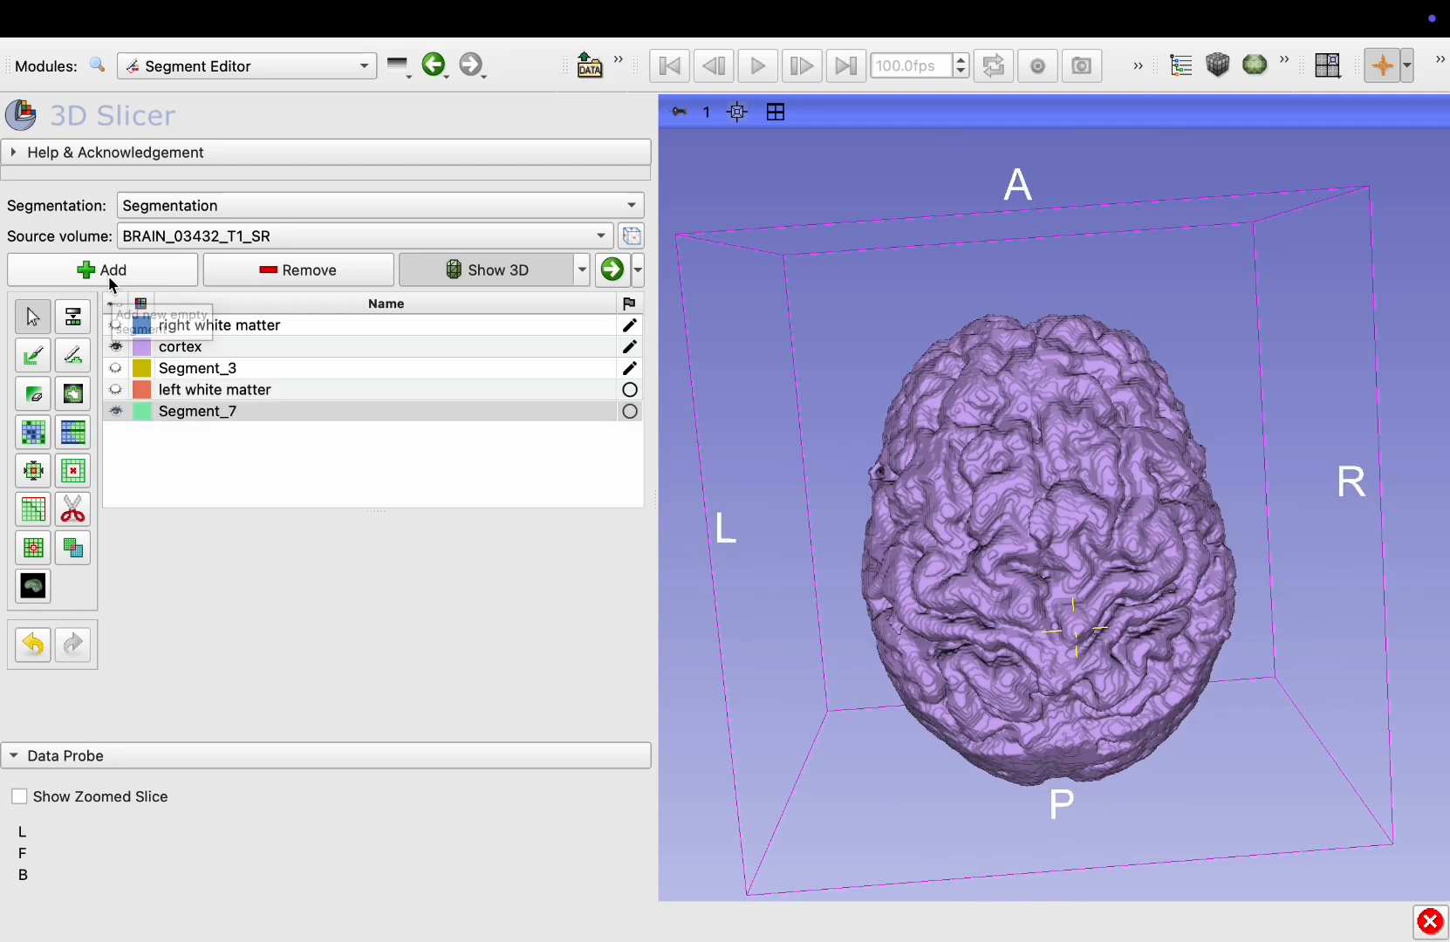
pyautogui.doubleClick(143, 413)
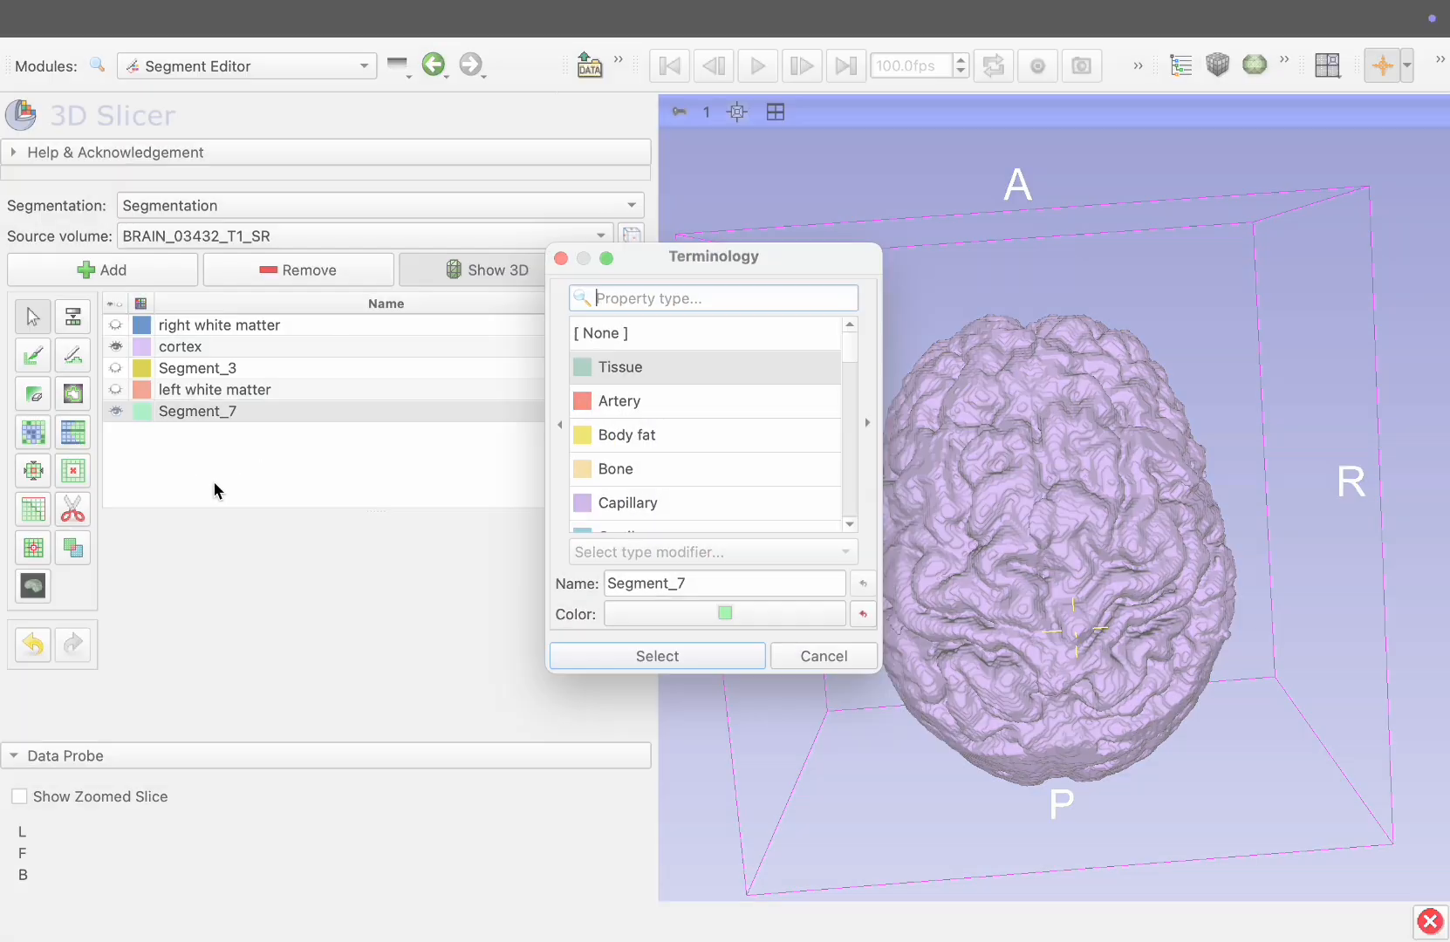
pyautogui.click(737, 658)
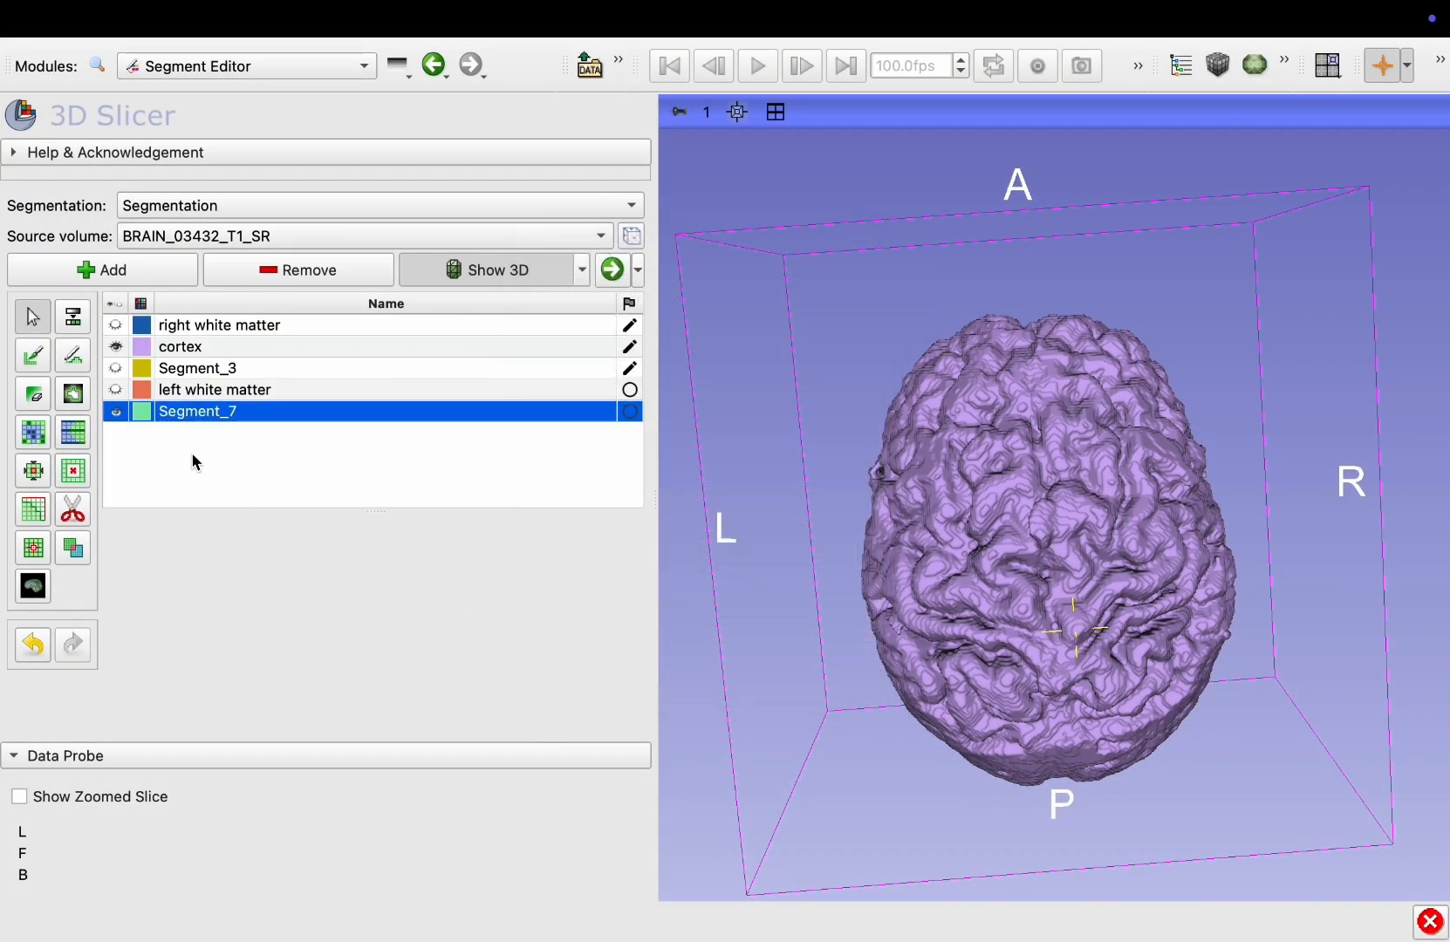
pyautogui.doubleClick(177, 416)
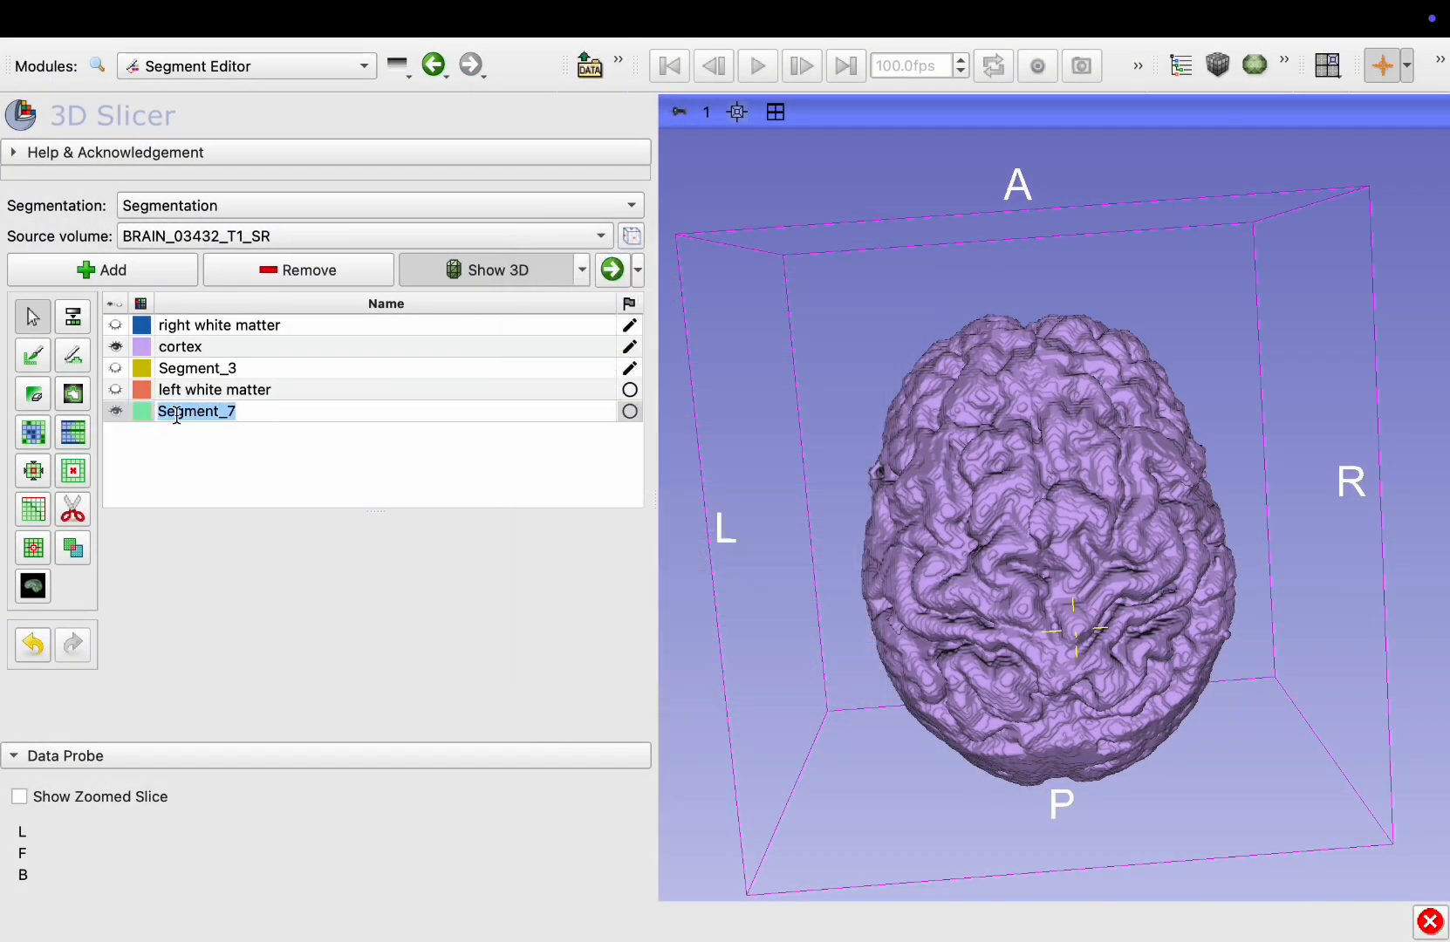
pyautogui.write('left cerebral cortex')
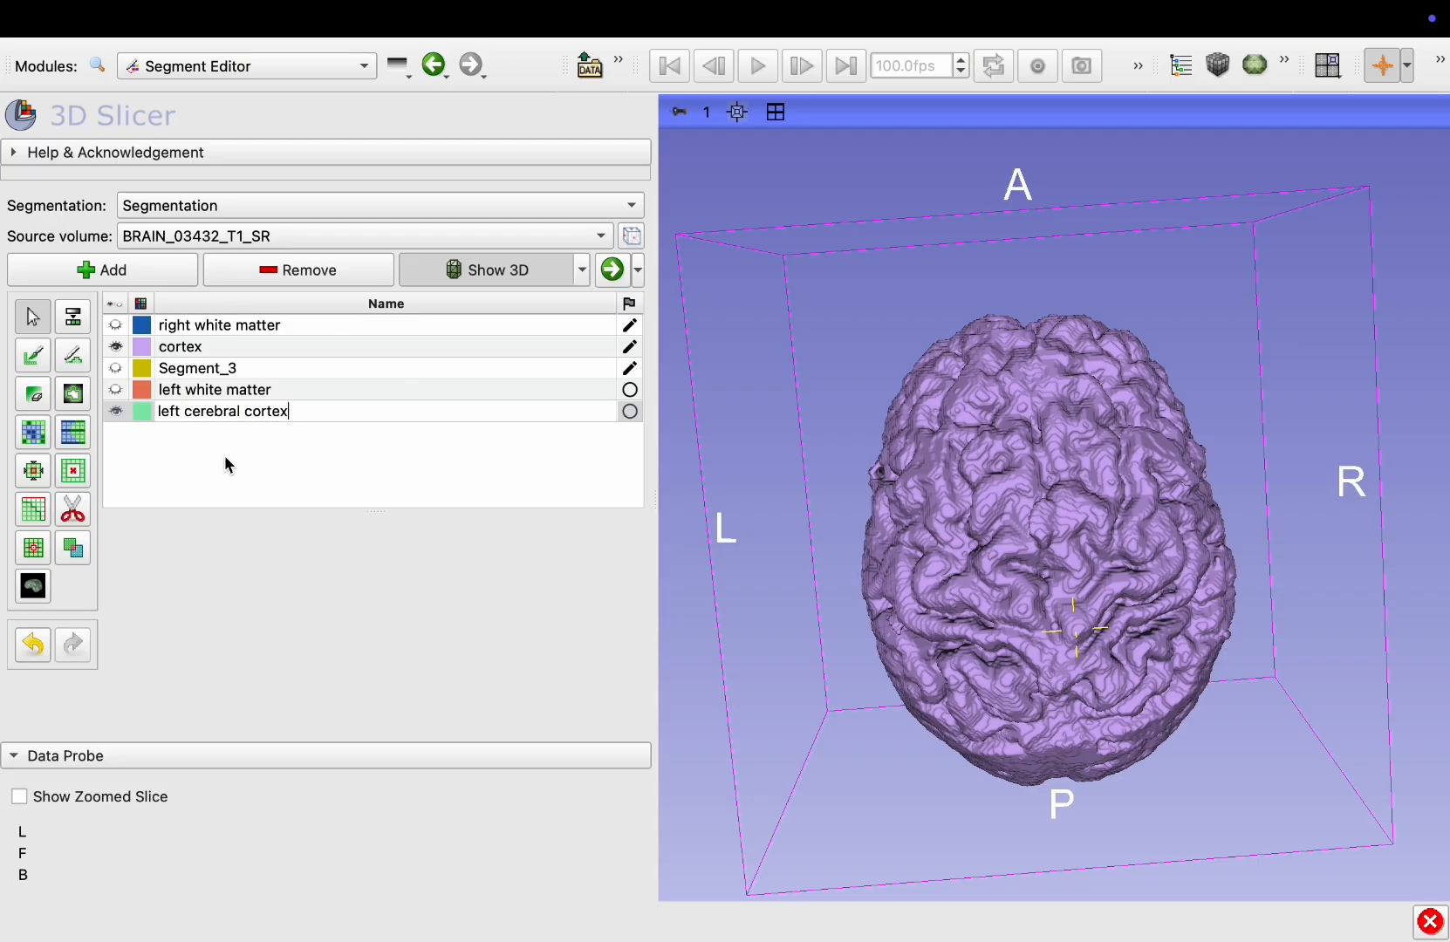
pyautogui.press('Return')
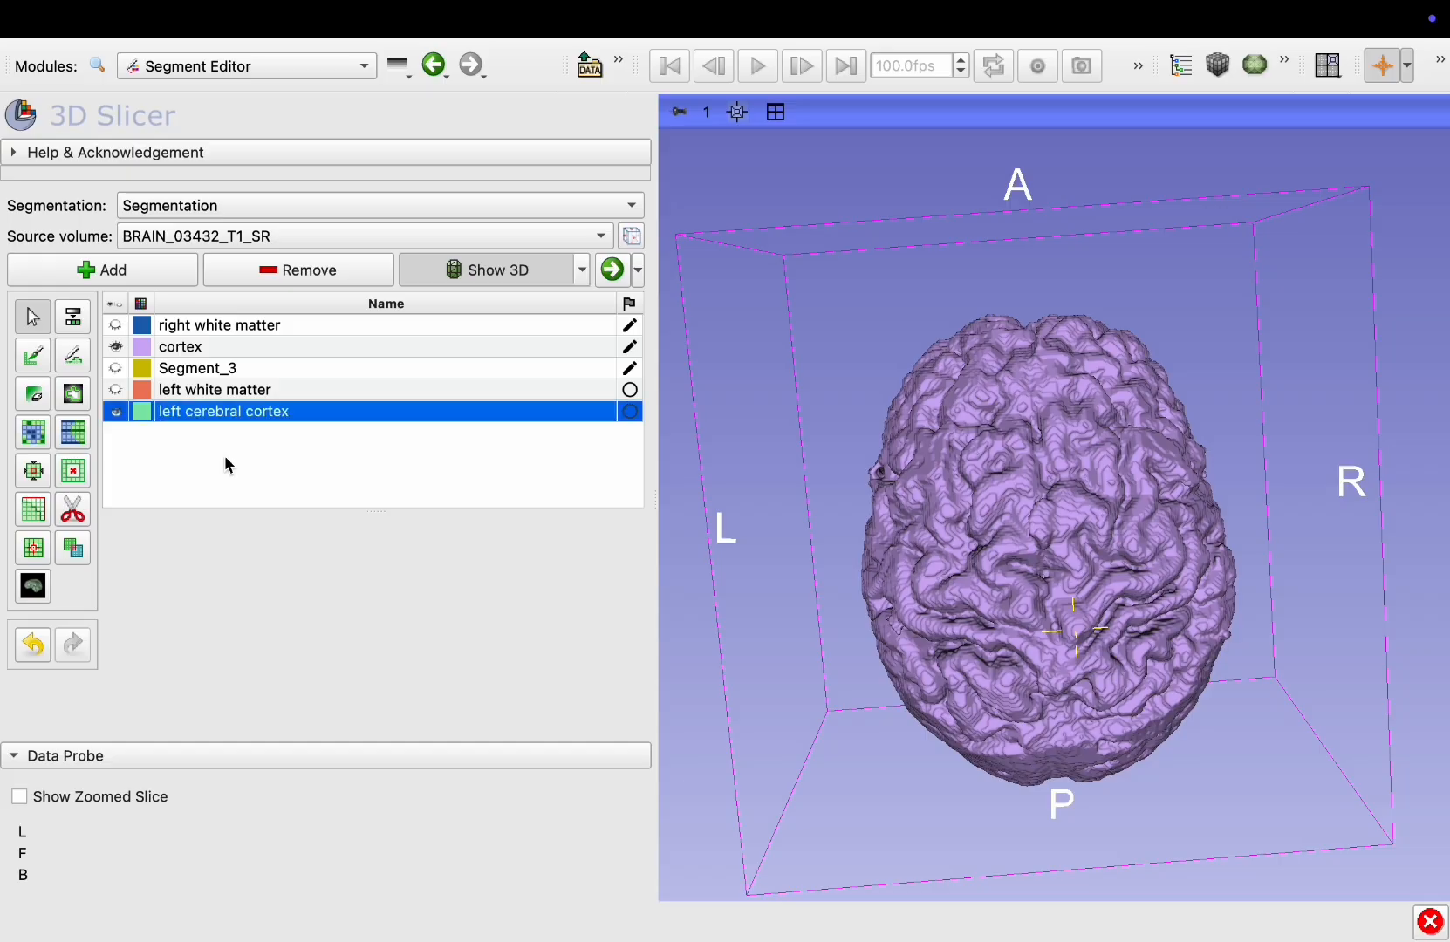
# Apply Scissors to the cortex with the editable area set to Inside left cerebral cortex, cutting along the midline to separate the left hemisphere
pyautogui.click(198, 351)
pyautogui.click(77, 508)
pyautogui.scroll(-3, 388, 660)
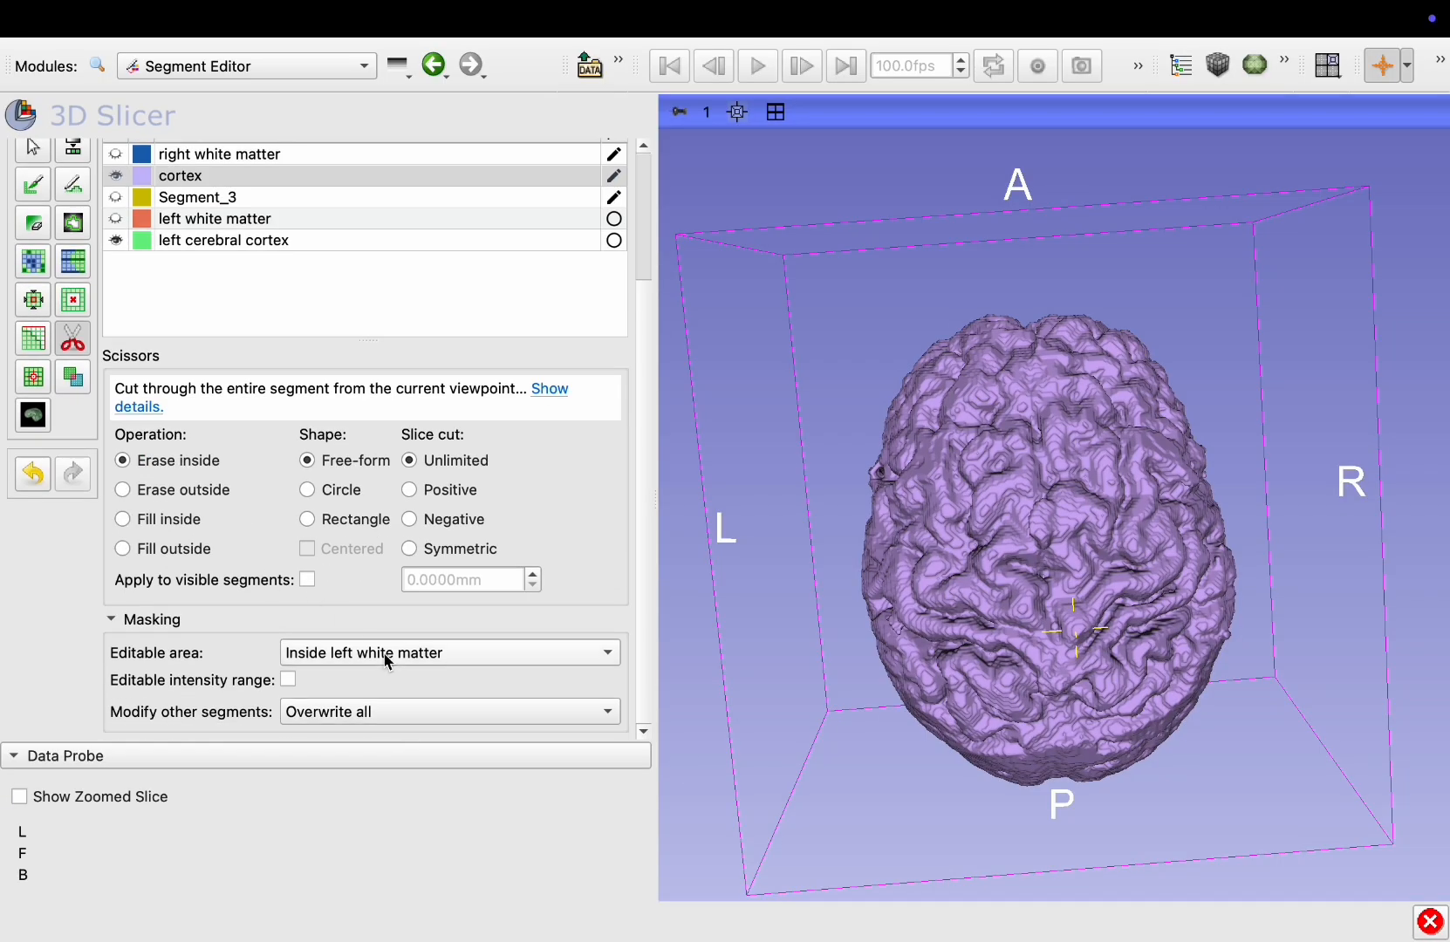
pyautogui.click(388, 660)
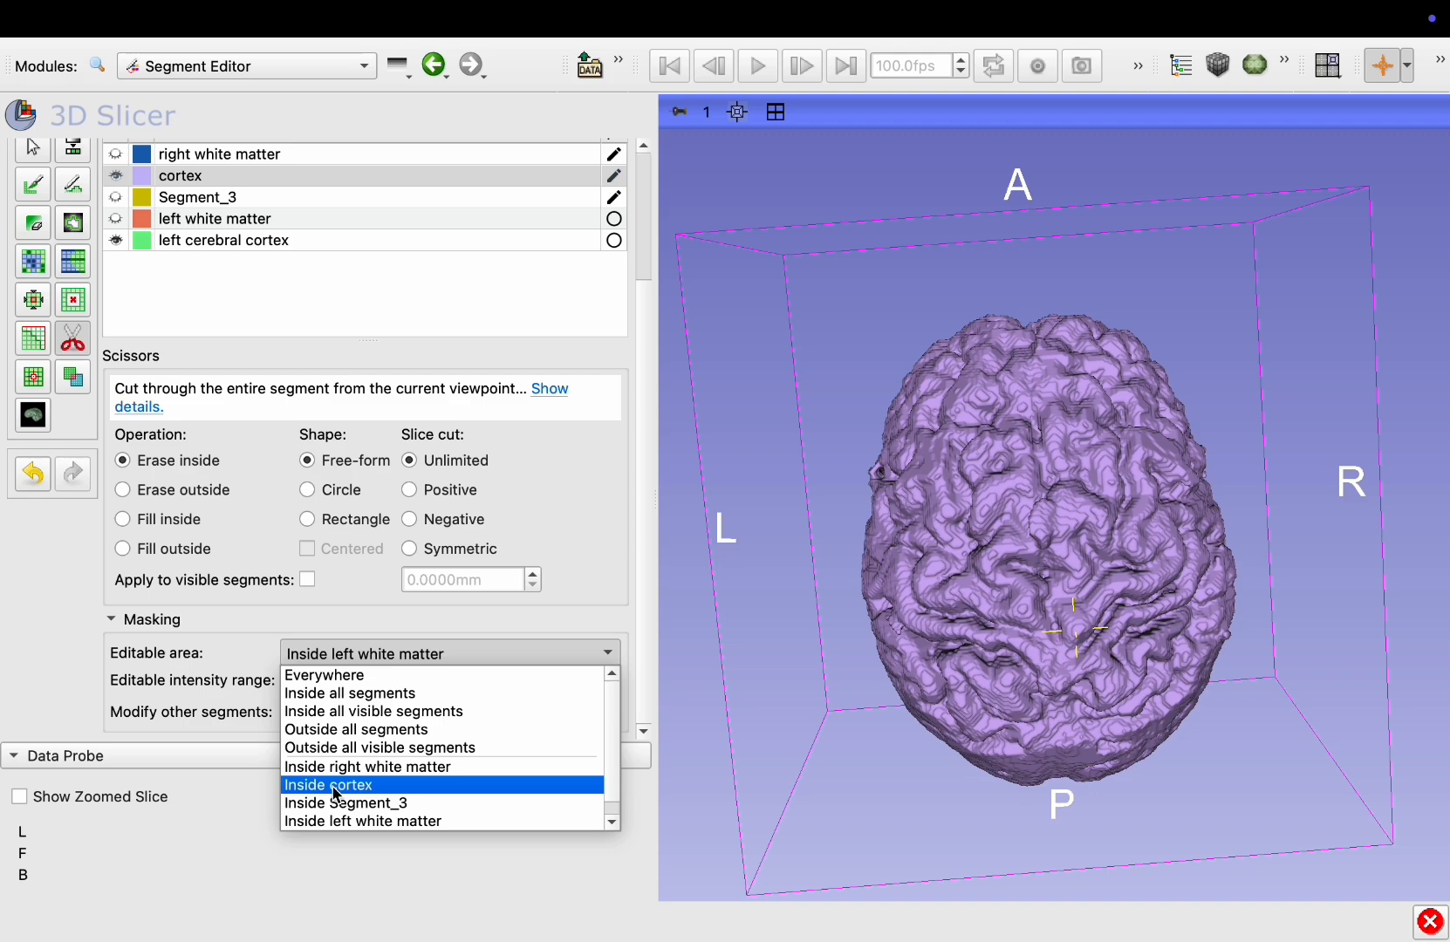
pyautogui.click(160, 307)
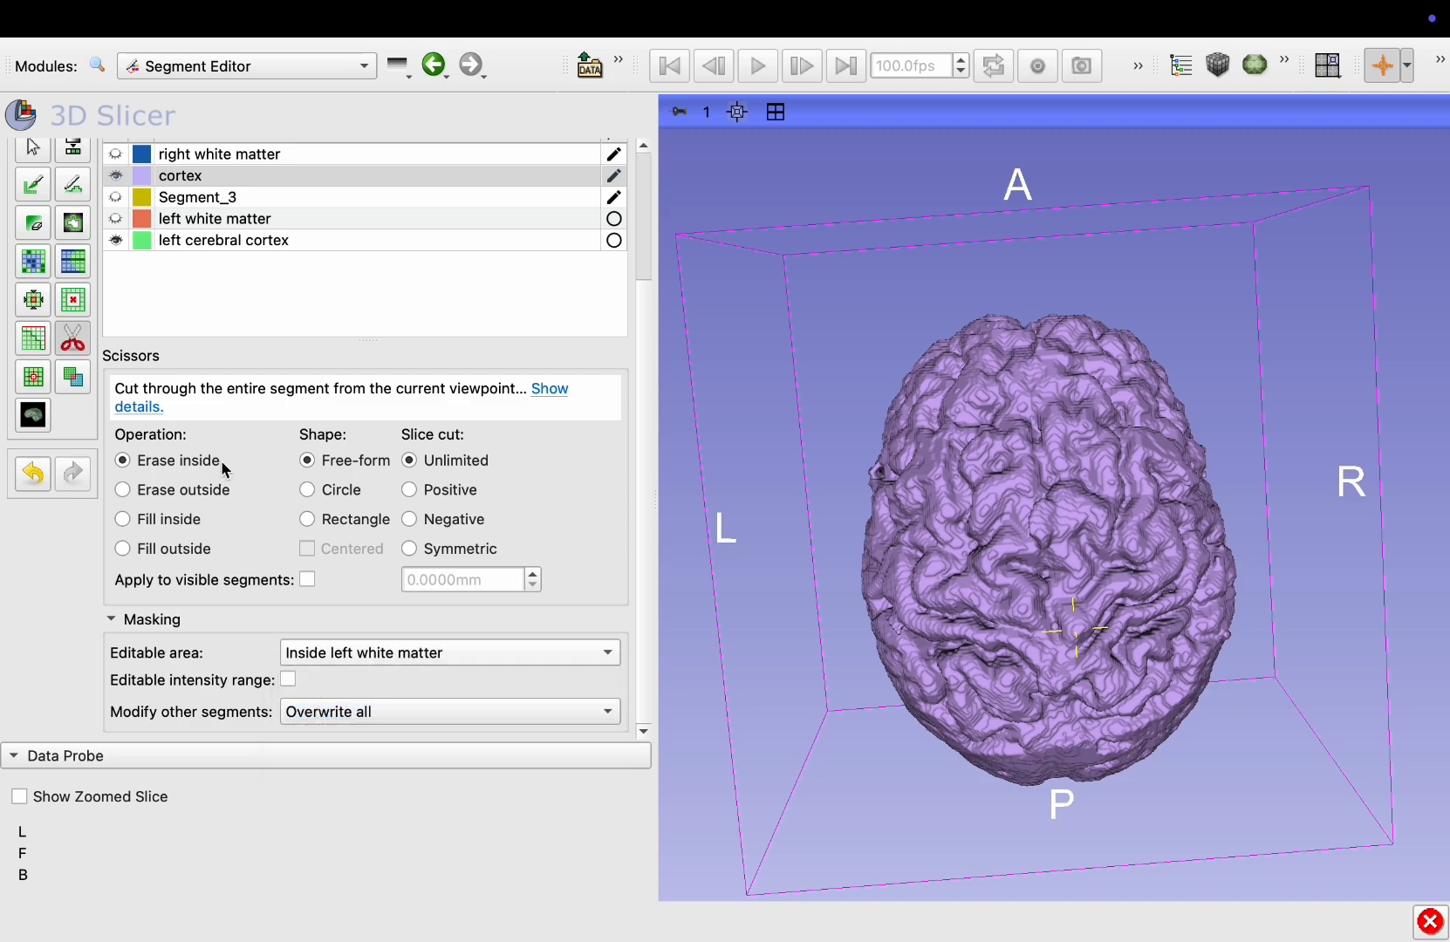
pyautogui.click(316, 645)
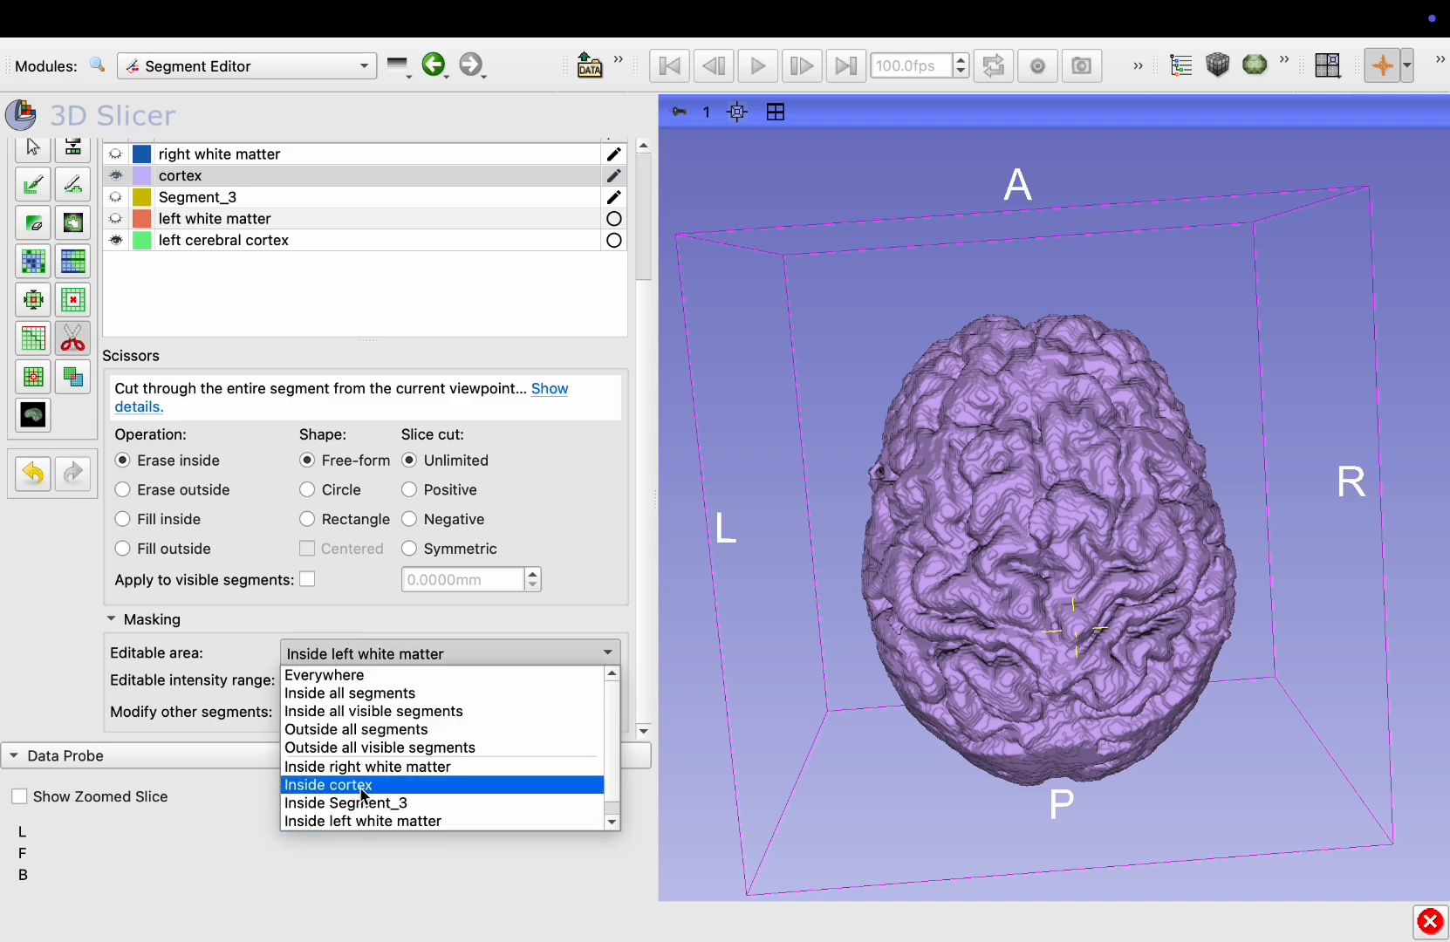
pyautogui.scroll(-1, 364, 796)
pyautogui.click(366, 820)
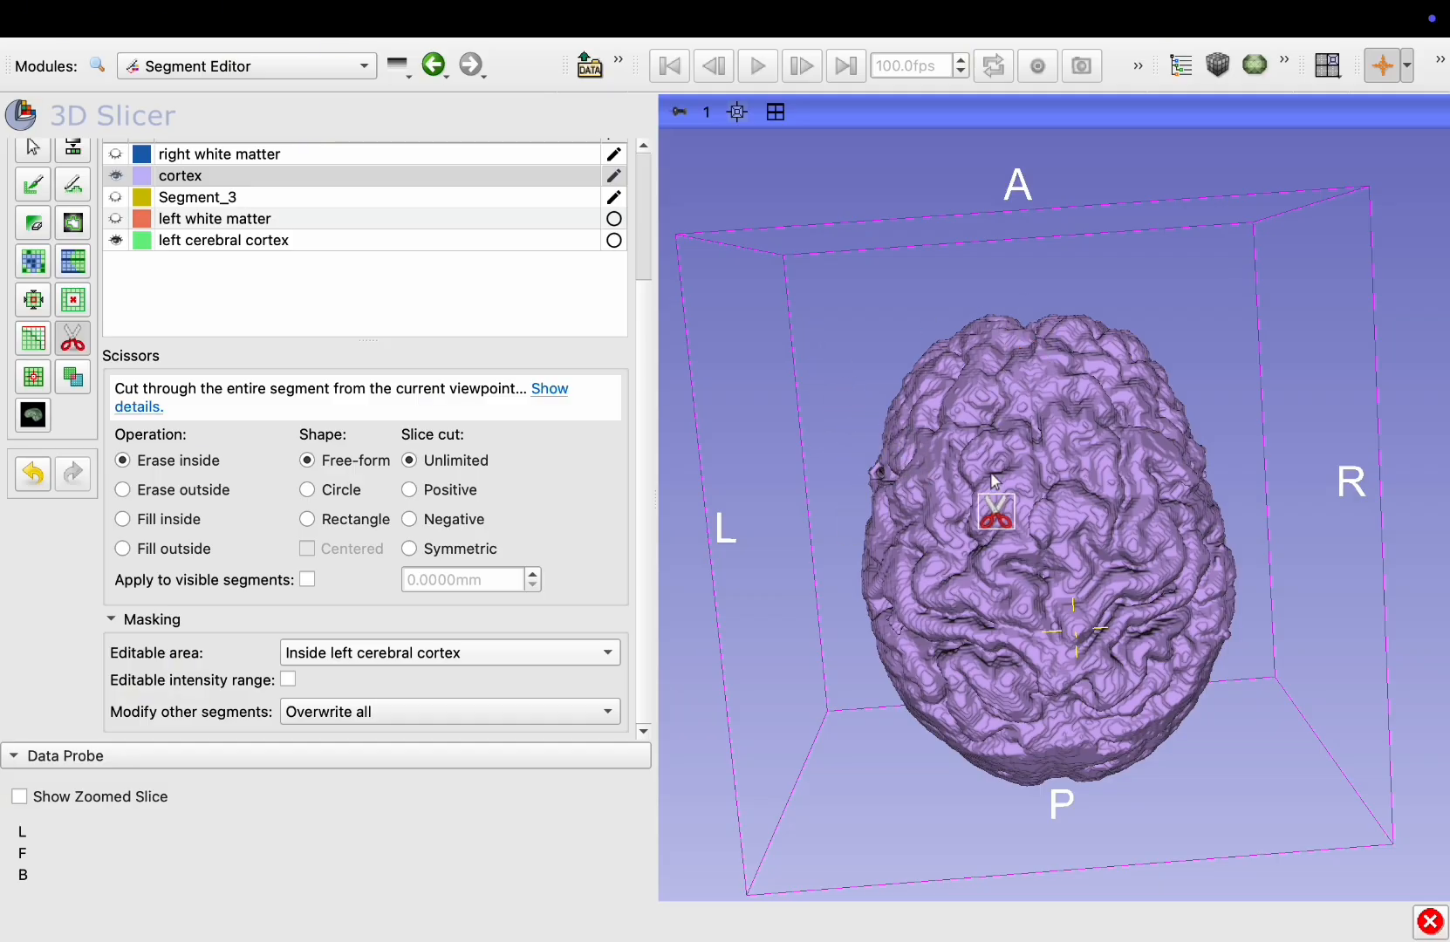
pyautogui.keyDown('ctrl'); pyautogui.moveTo(992, 474); pyautogui.dragTo(992, 466); pyautogui.keyUp('ctrl')
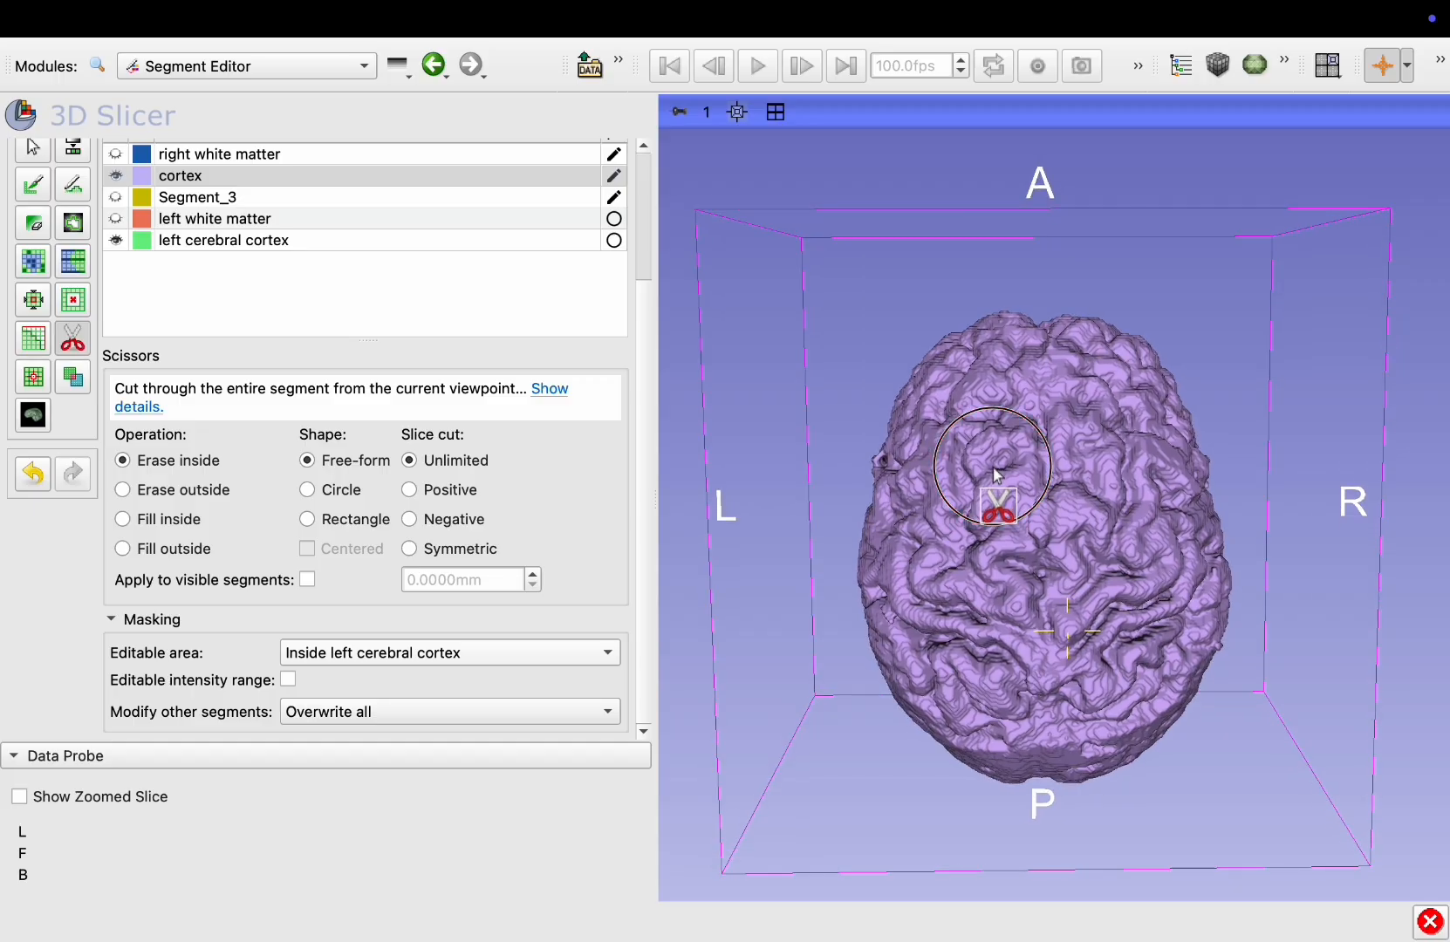
pyautogui.click(179, 178)
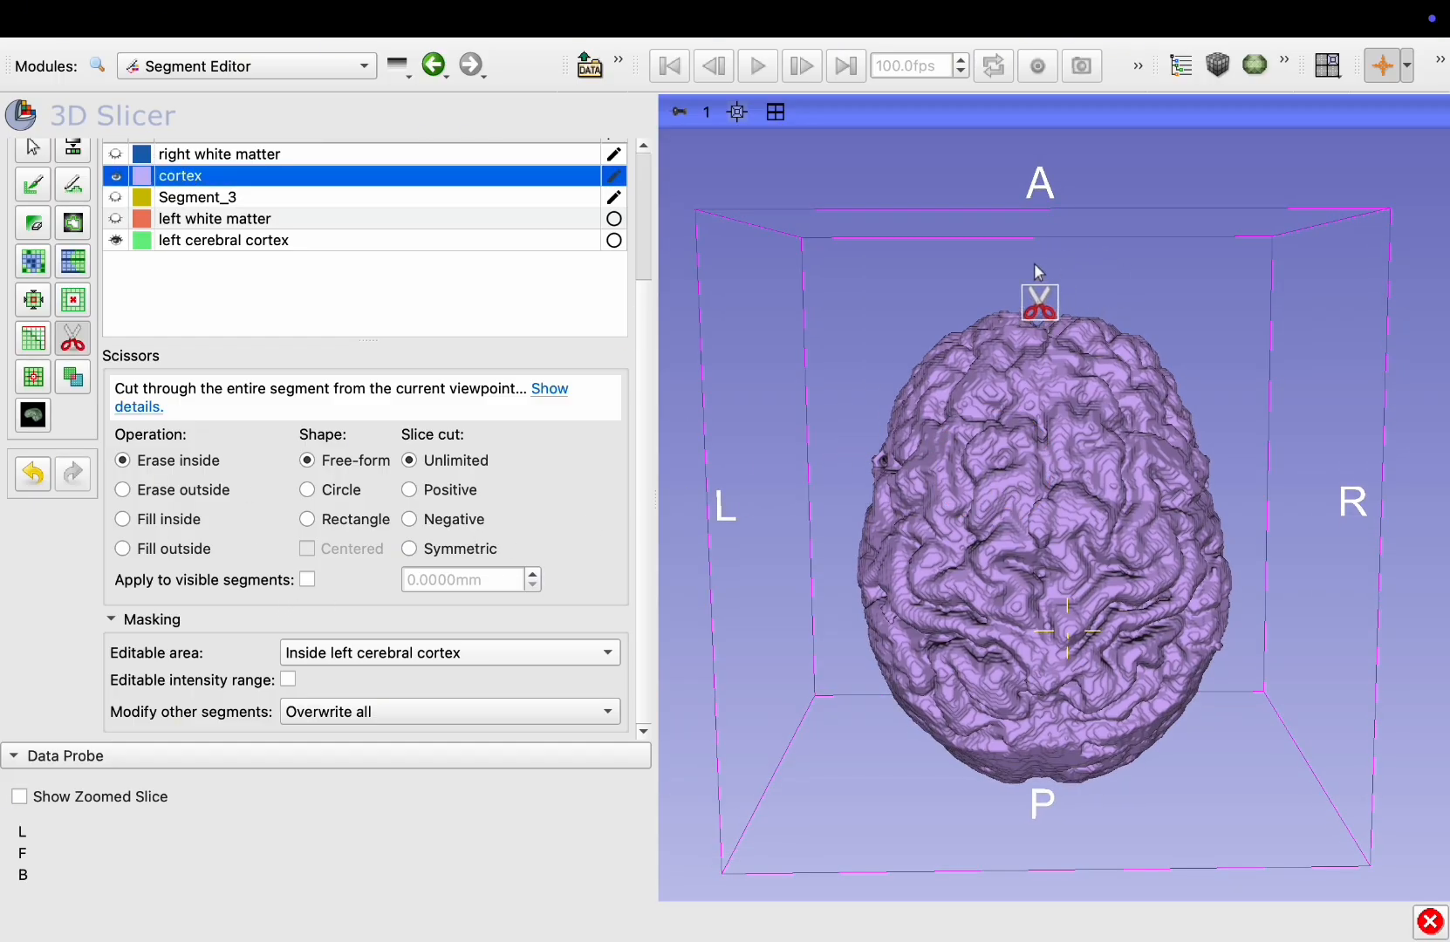
pyautogui.moveTo(1036, 267)
pyautogui.mouseDown()
pyautogui.moveTo(1040, 820)
pyautogui.moveTo(976, 829)
pyautogui.moveTo(783, 660)
pyautogui.moveTo(842, 279)
pyautogui.moveTo(912, 240)
pyautogui.moveTo(915, 252)
pyautogui.mouseUp()
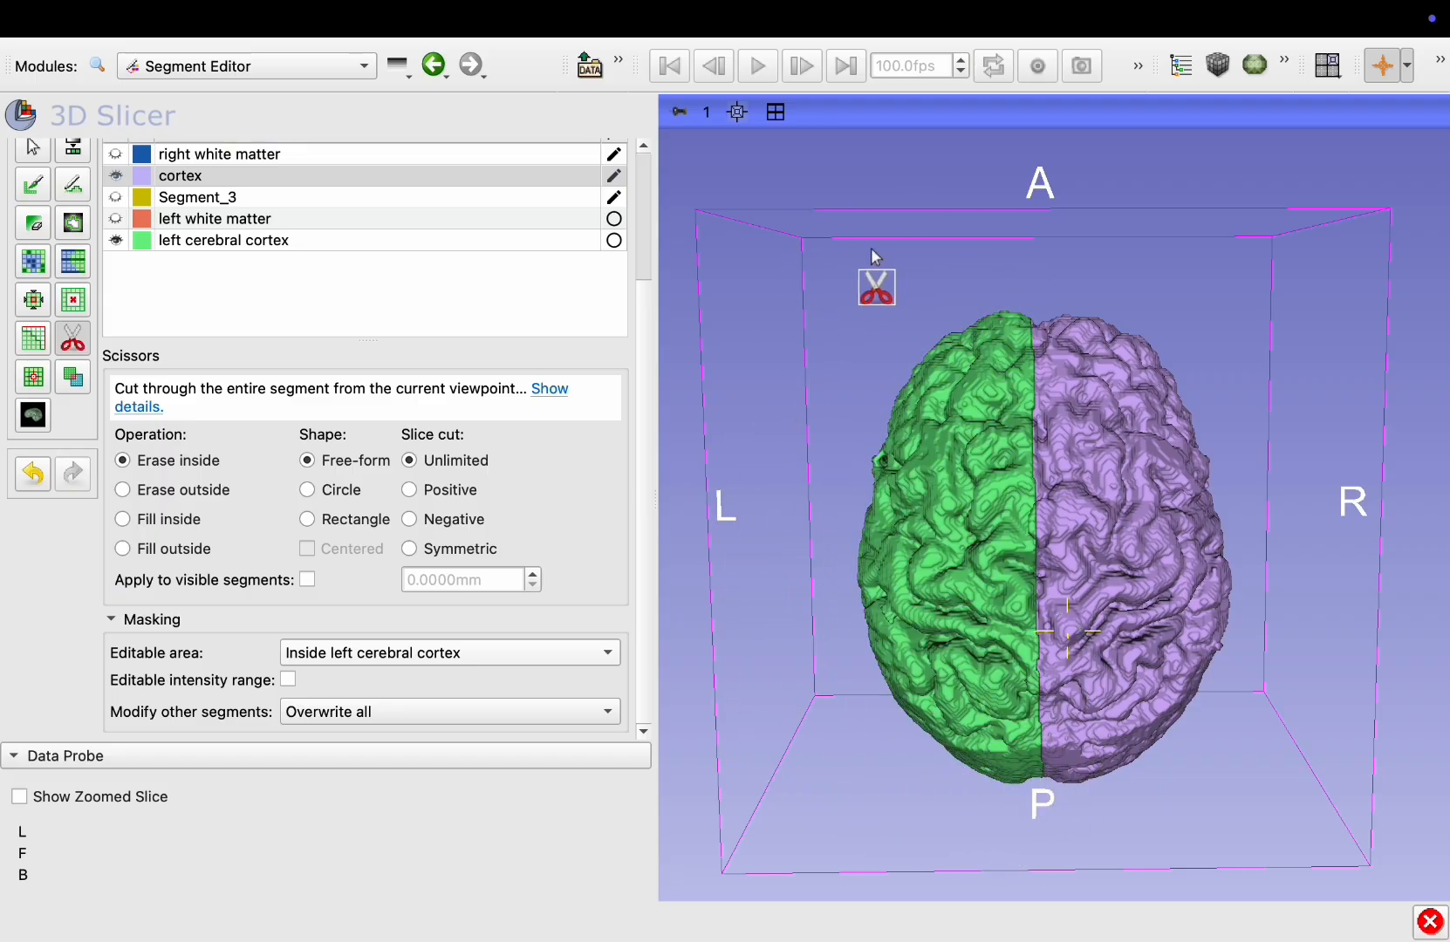
pyautogui.click(31, 150)
# Rotate the 3D view and toggle the white matter and left cerebral cortex segments to inspect the split
pyautogui.moveTo(980, 626); pyautogui.dragTo(1326, 764)
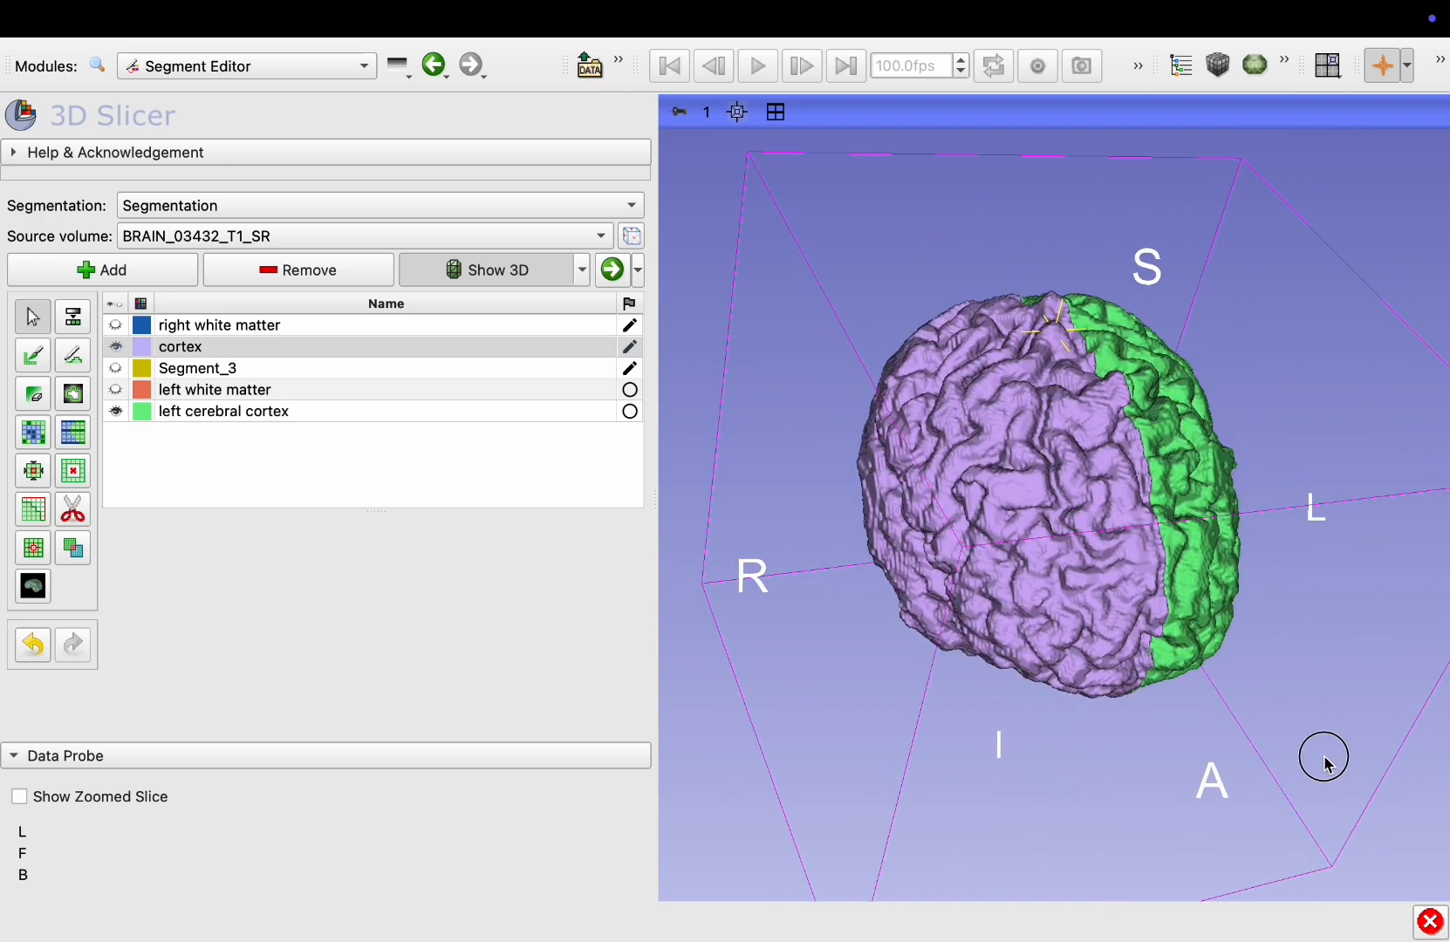
pyautogui.moveTo(1125, 538); pyautogui.dragTo(990, 555)
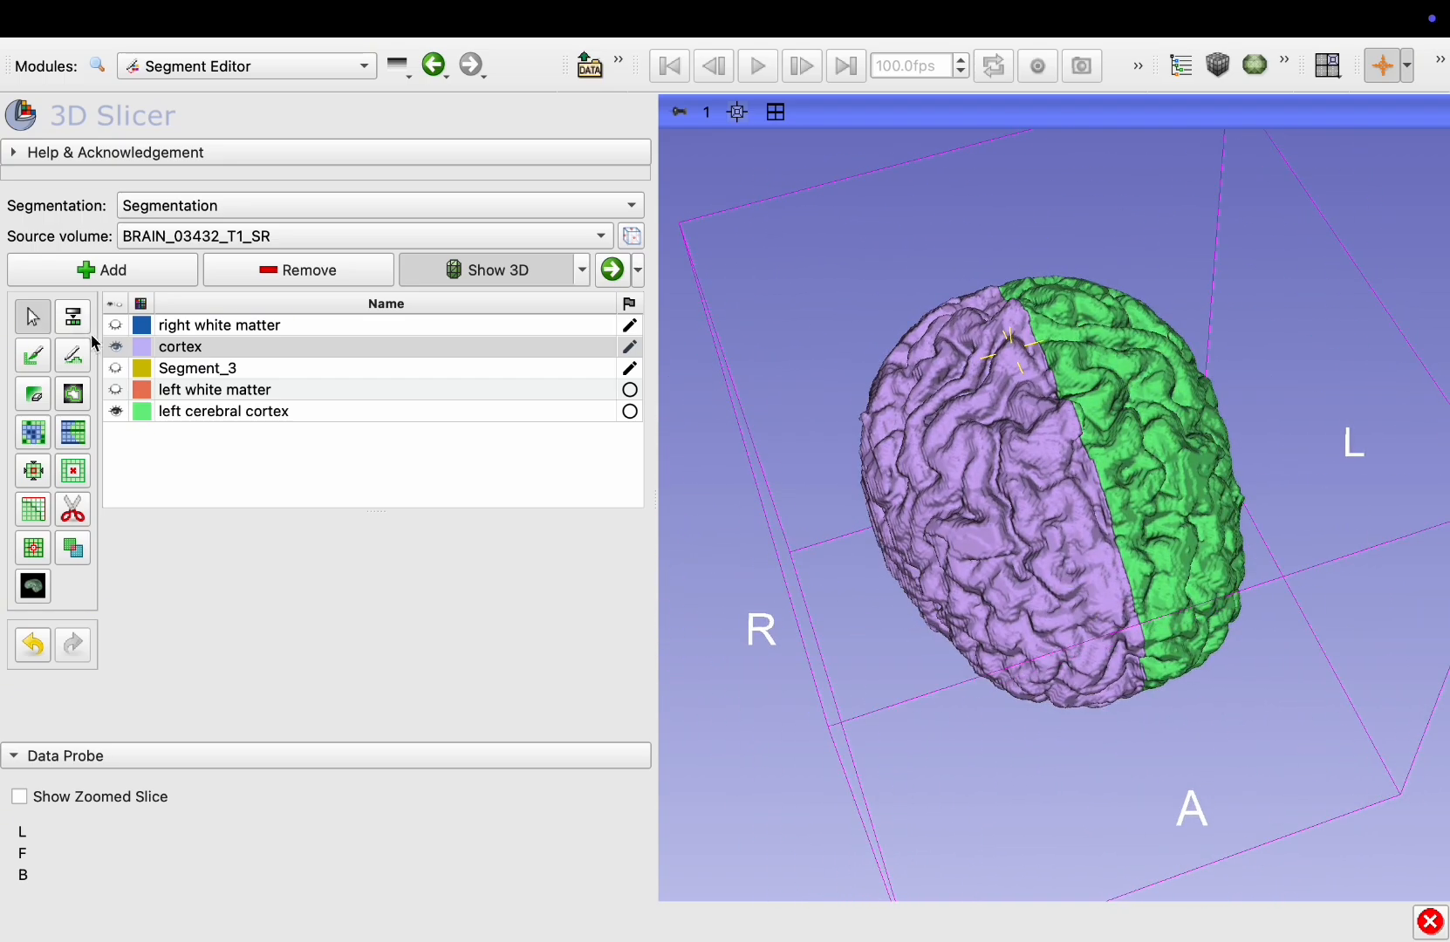
pyautogui.click(117, 328)
pyautogui.click(116, 391)
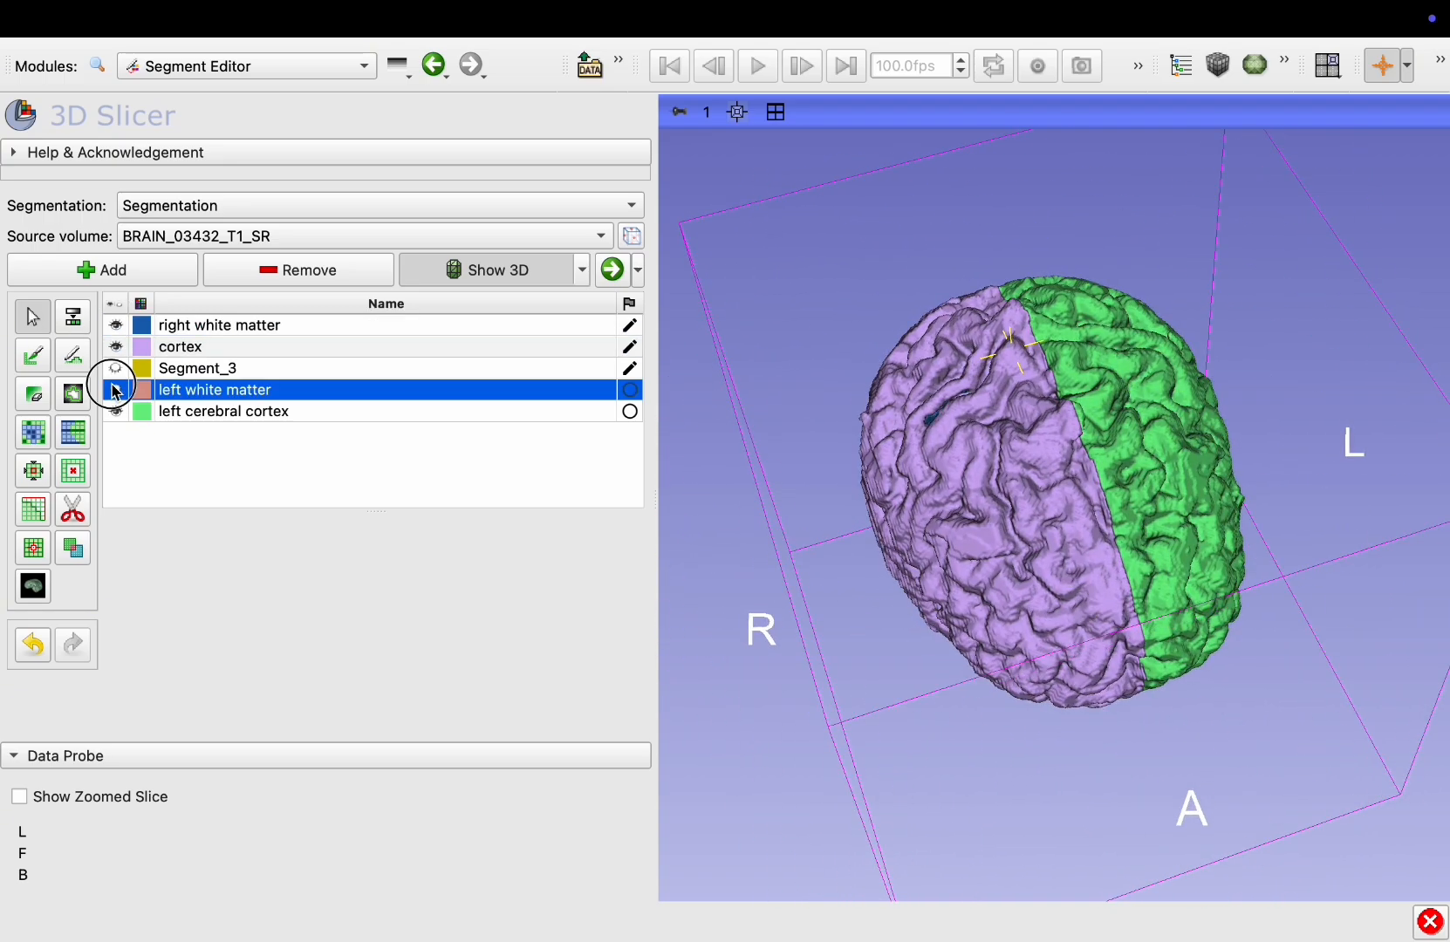
pyautogui.click(117, 412)
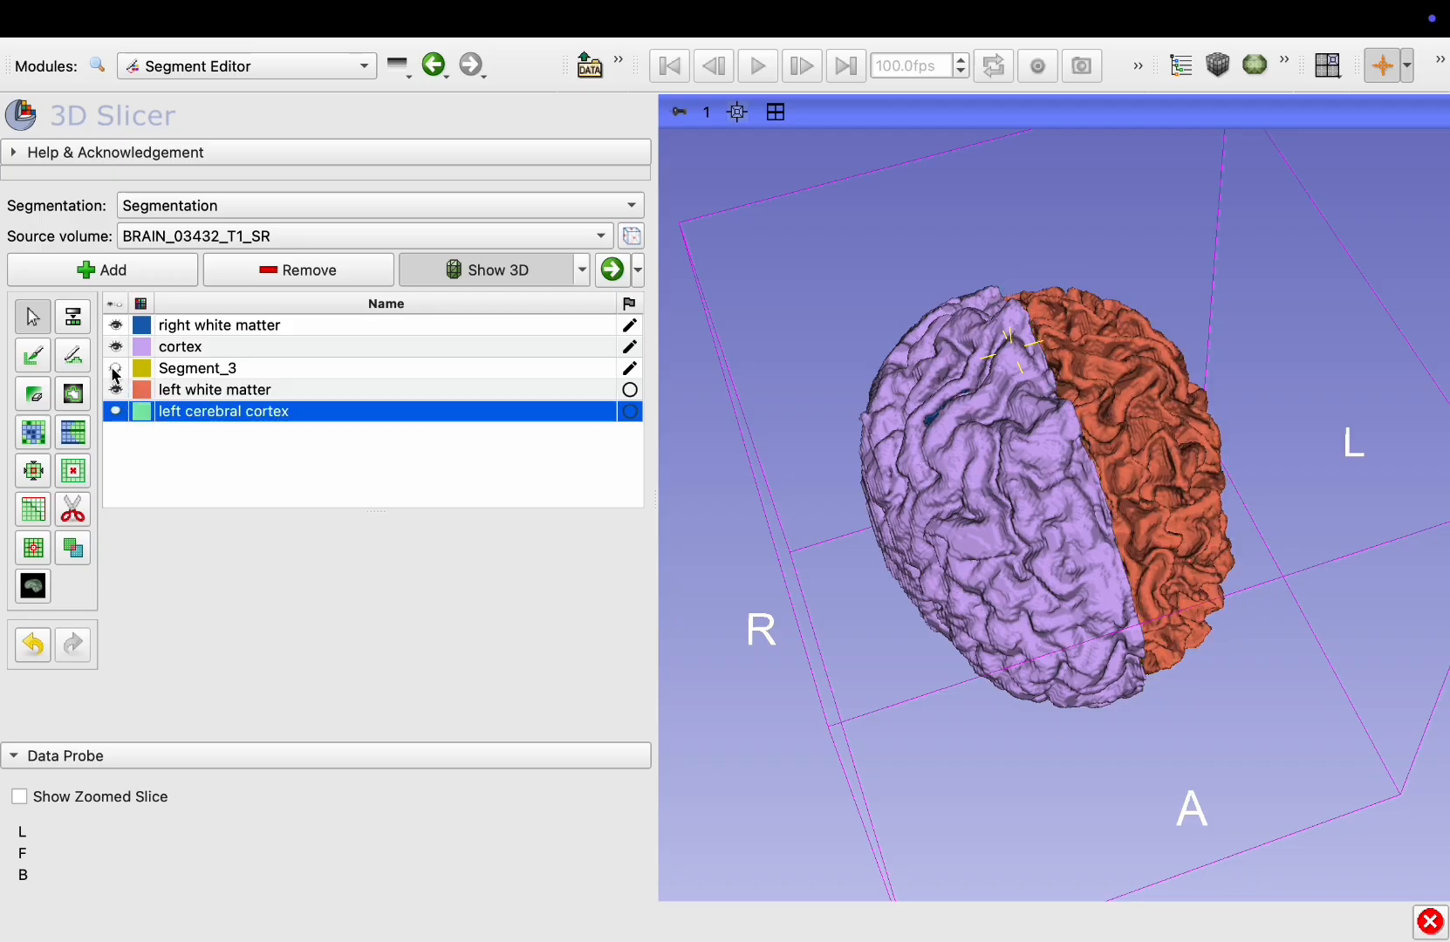
# Rename the cortex segment to "right cerebral cortex"
pyautogui.doubleClick(185, 349)
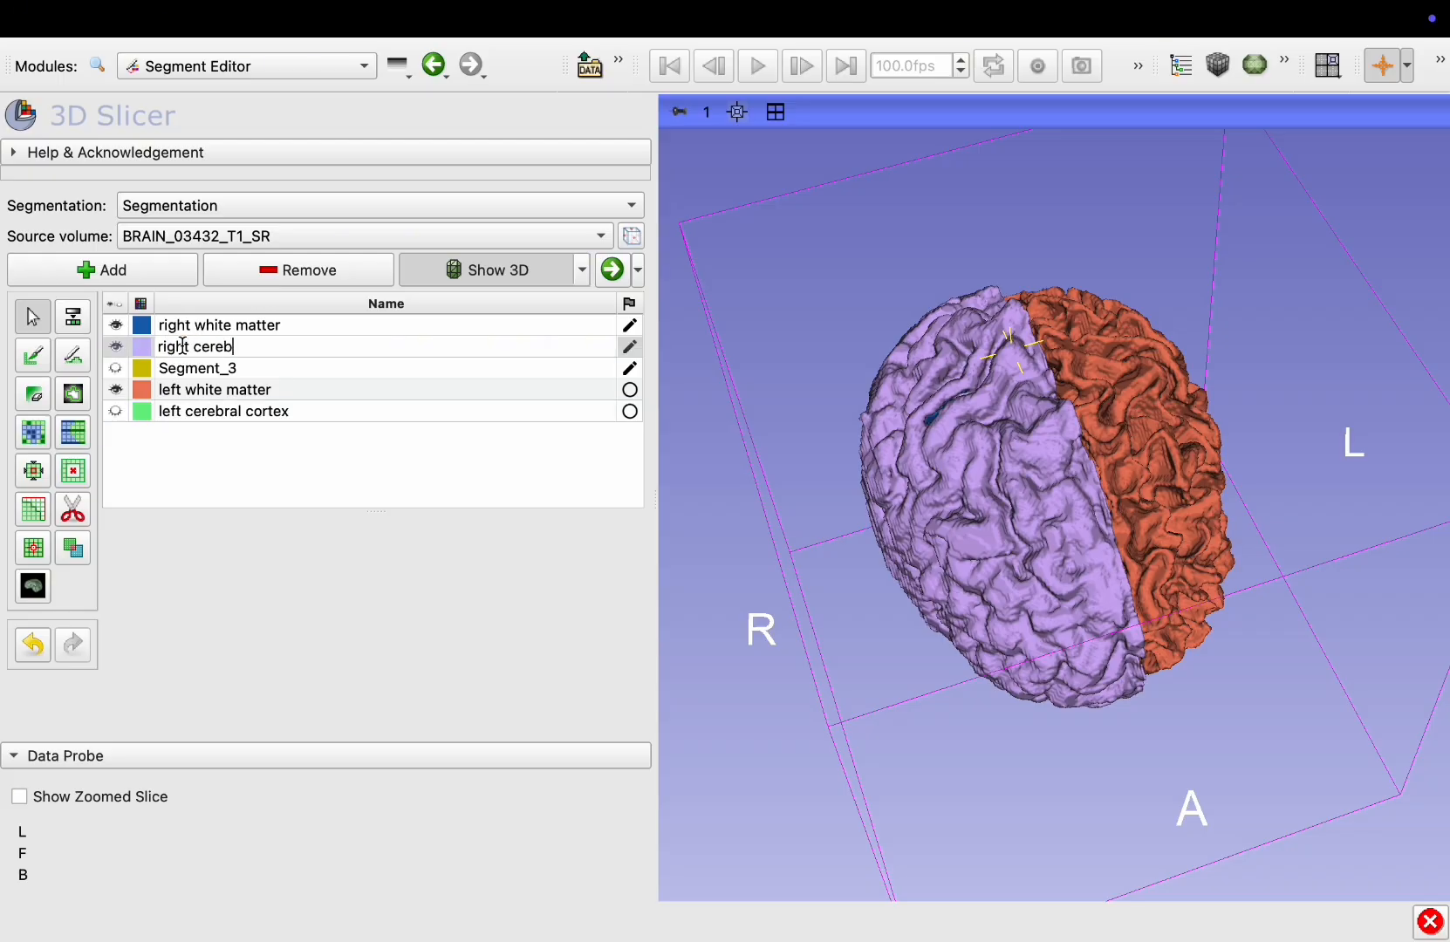
pyautogui.write('right cerebral cortex')
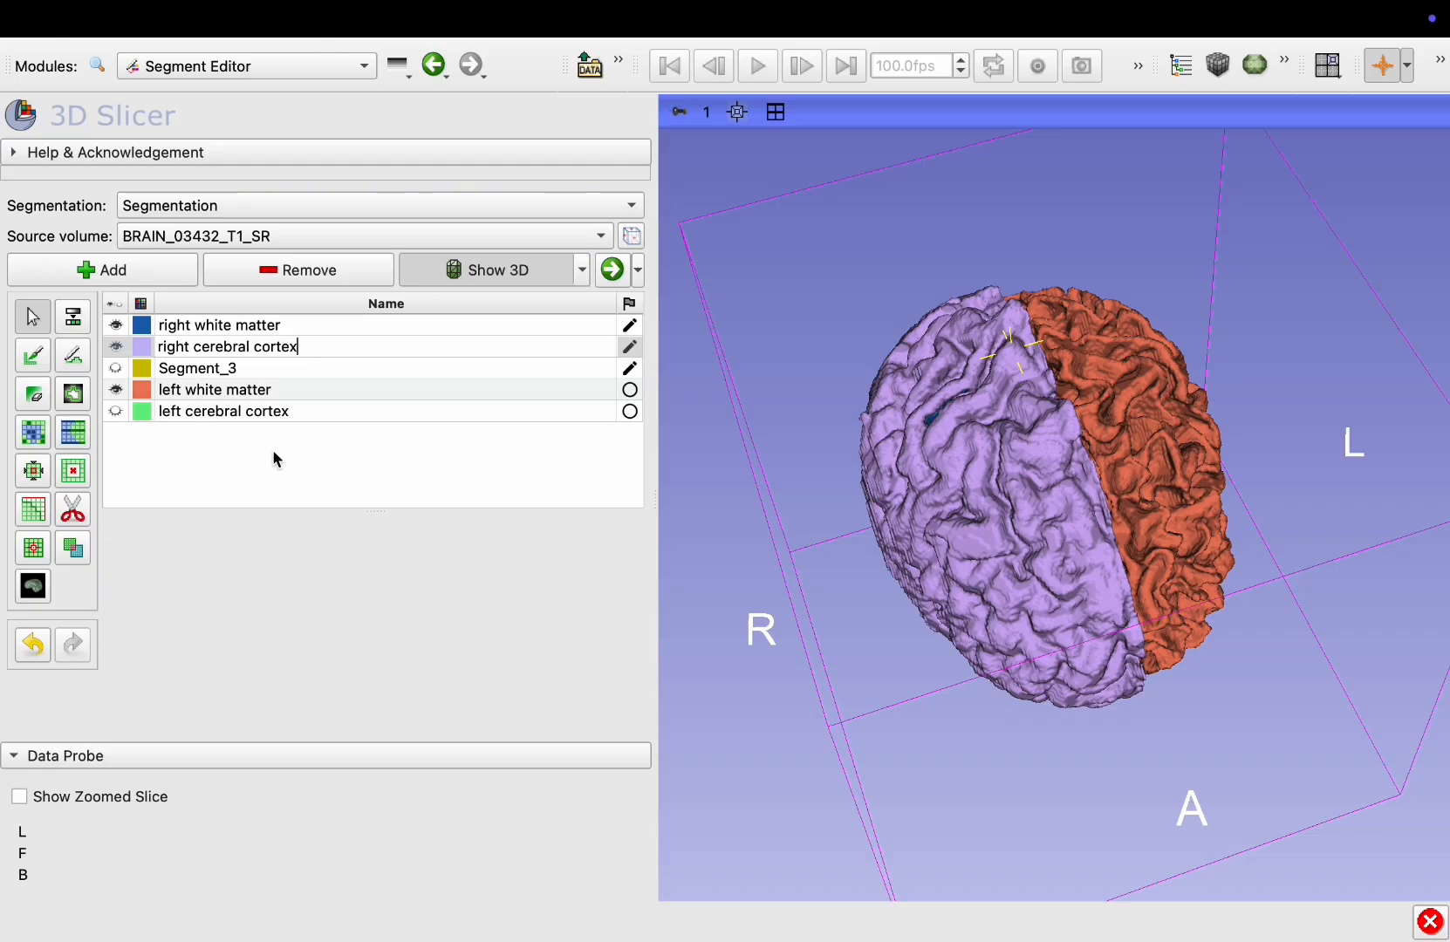
pyautogui.press('Return')
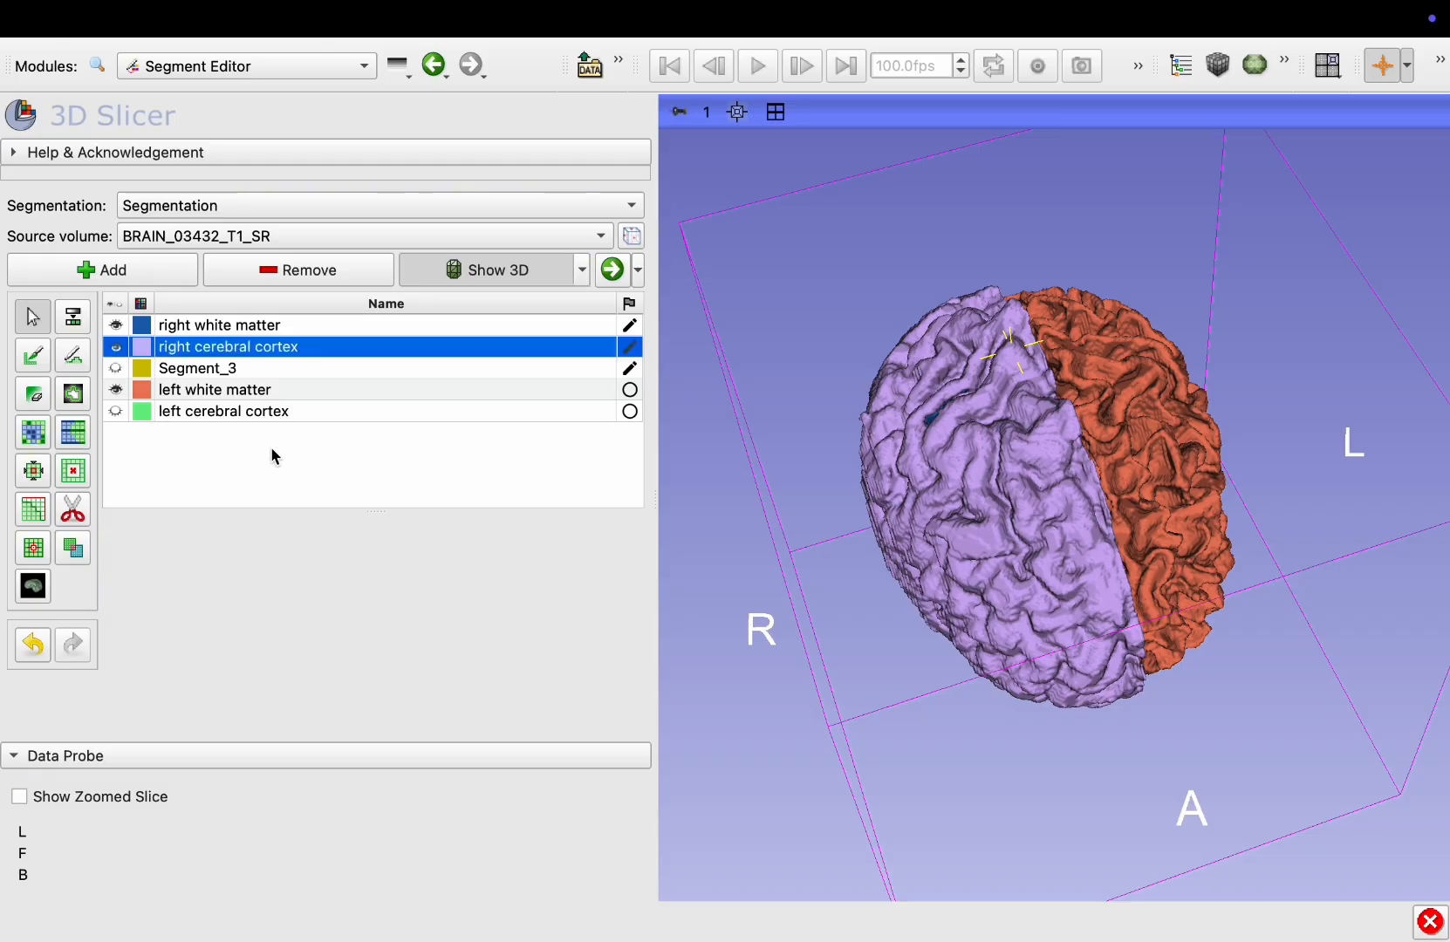
# Toggle visibility of the hemisphere segments and rotate the 3D view to inspect each side
pyautogui.click(115, 348)
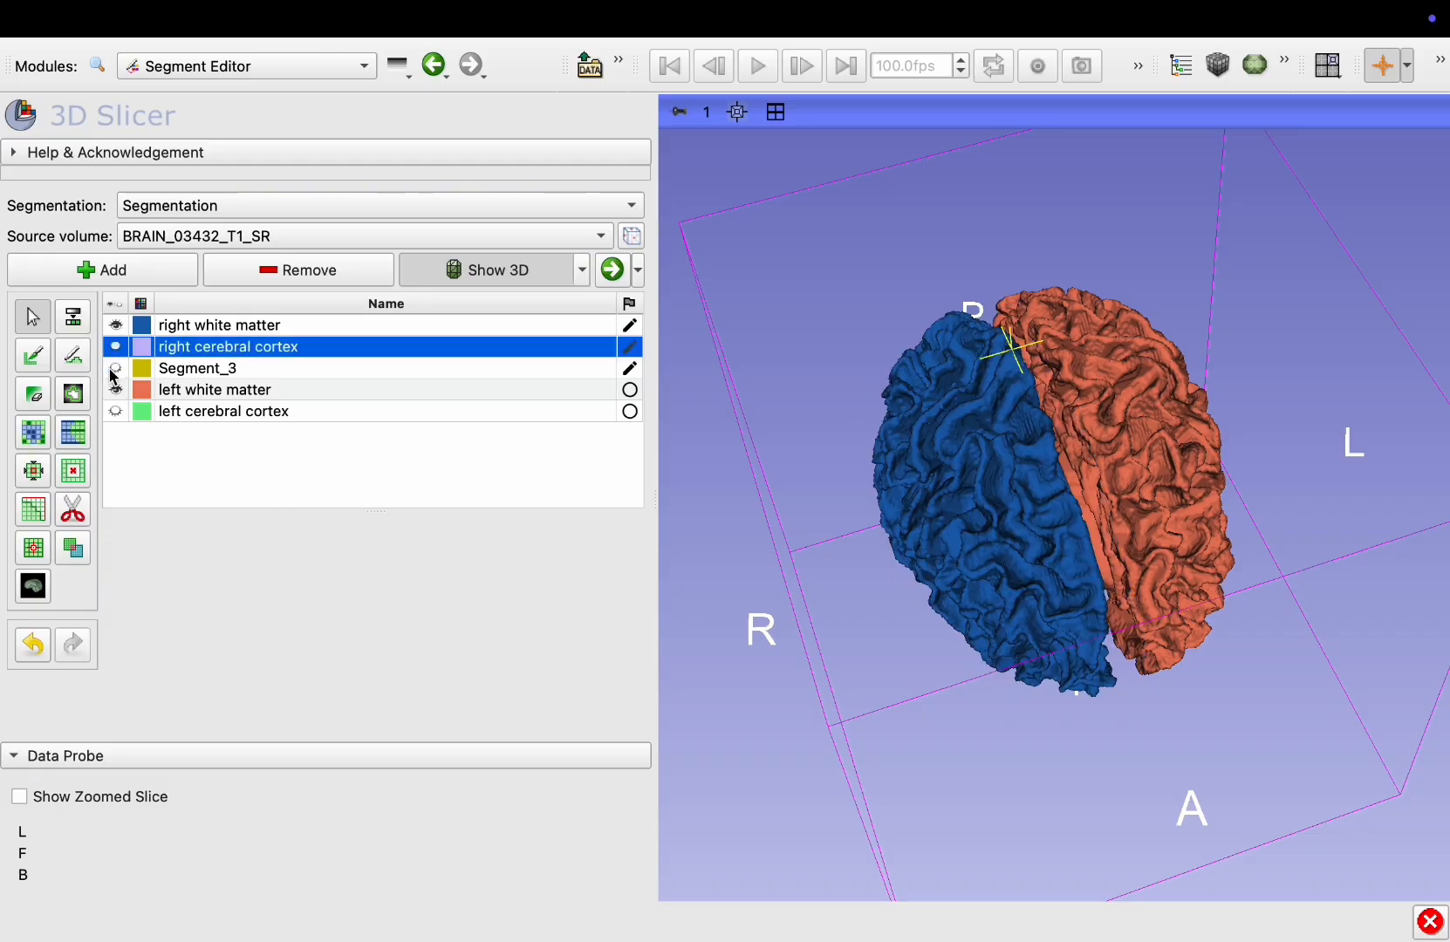
pyautogui.click(116, 391)
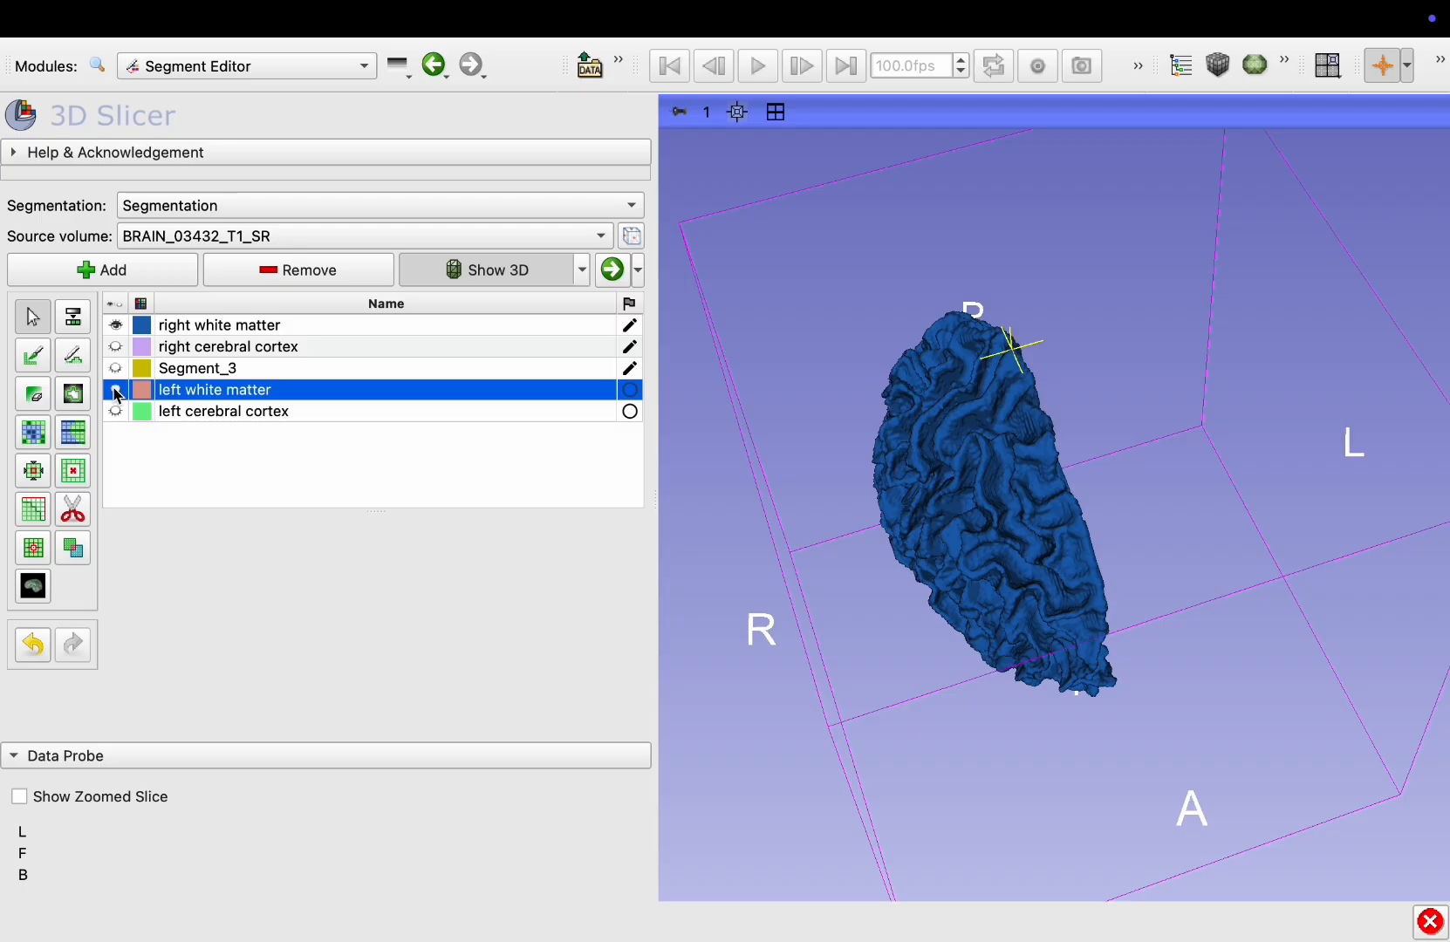
pyautogui.click(115, 325)
pyautogui.click(116, 328)
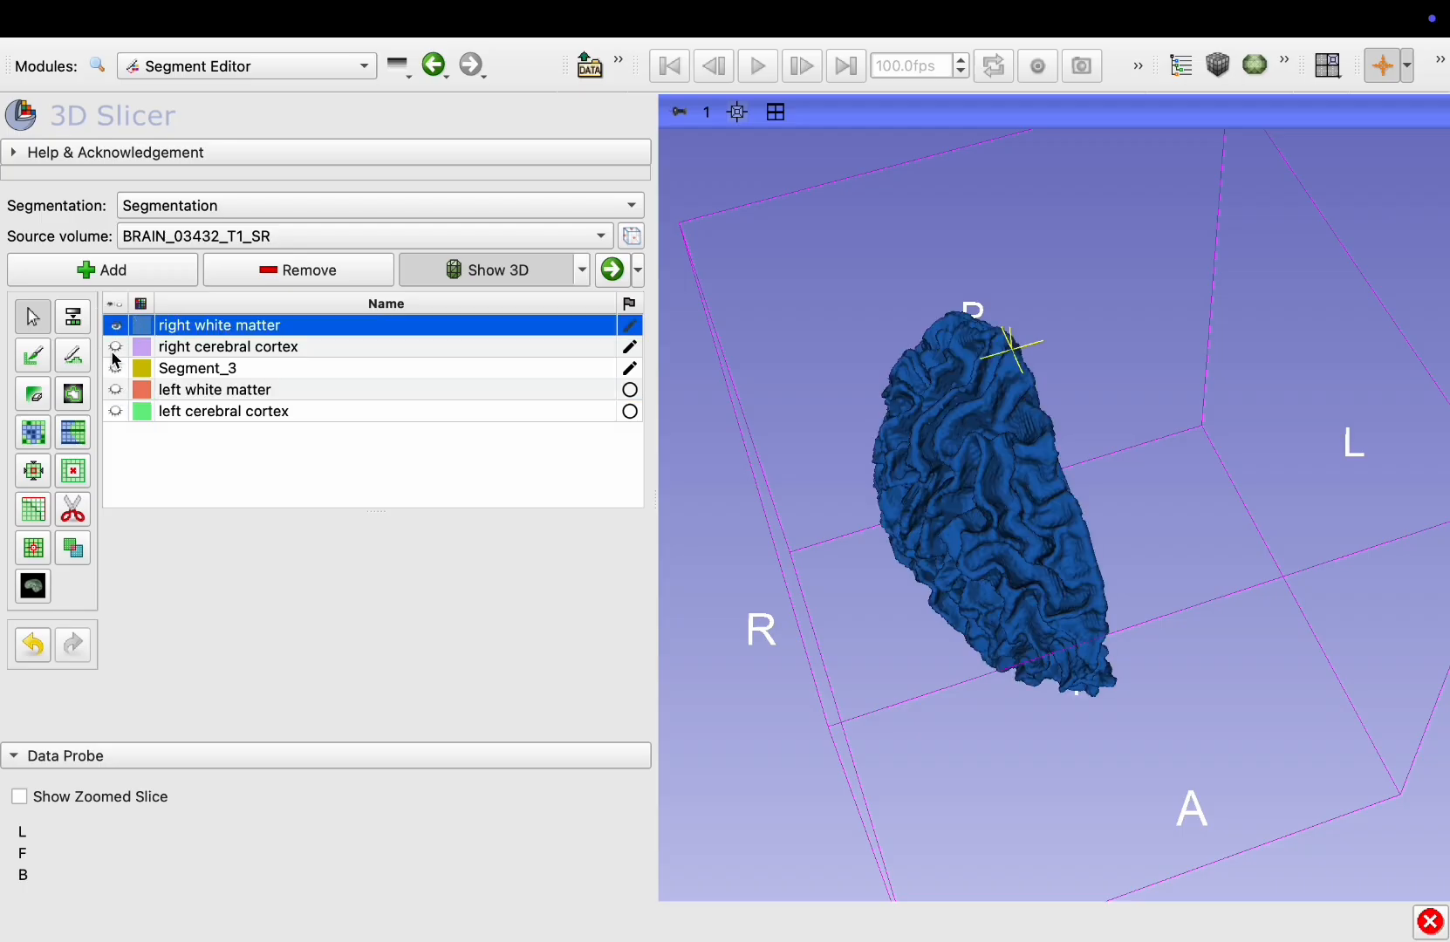
pyautogui.click(116, 390)
pyautogui.moveTo(1045, 479); pyautogui.dragTo(775, 430)
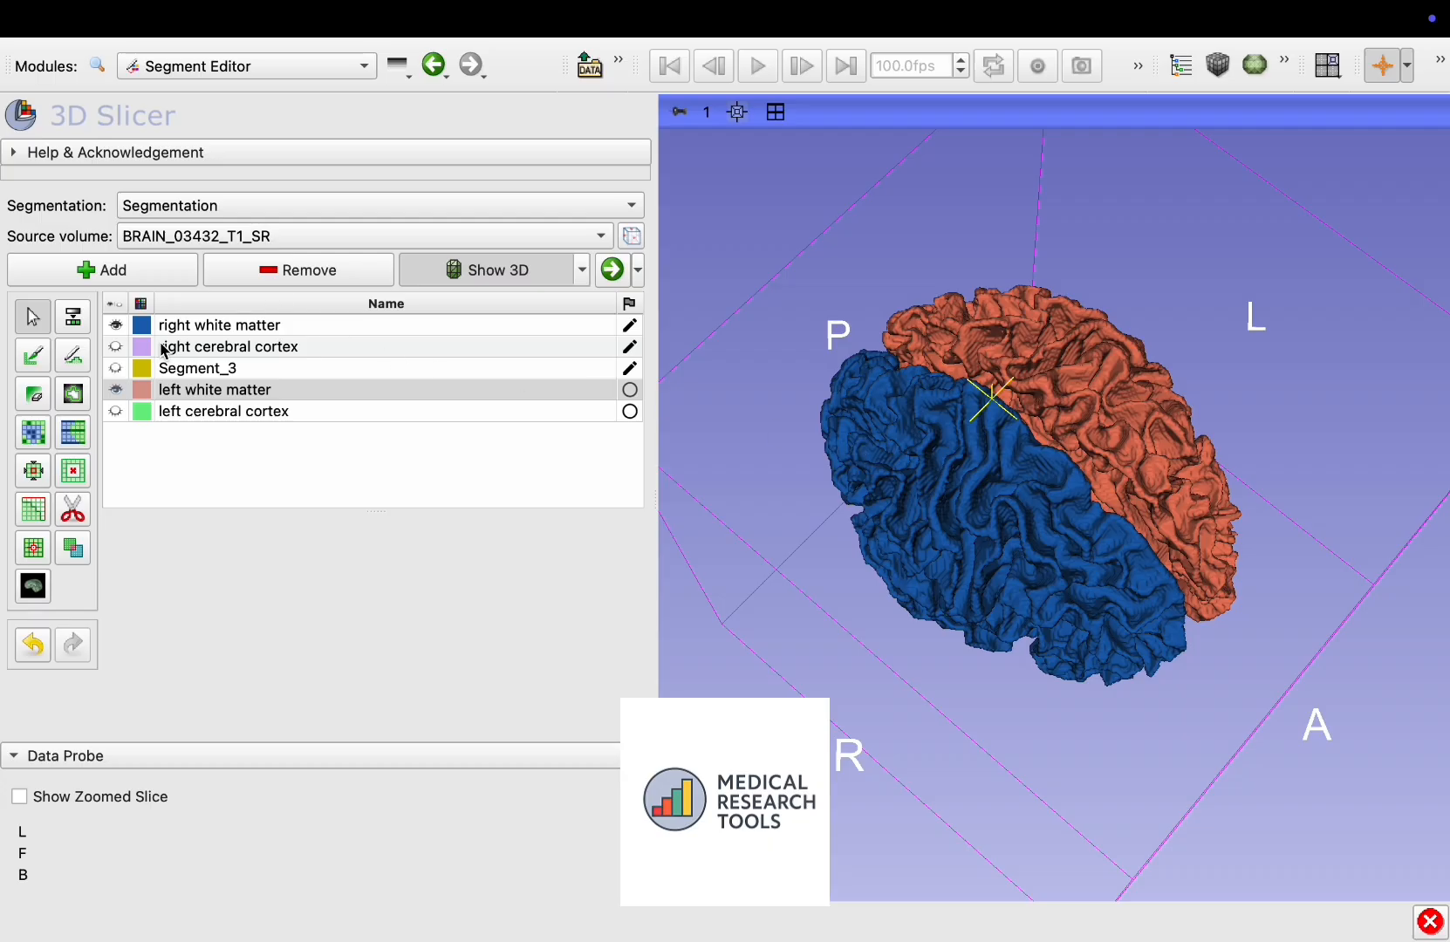
pyautogui.click(119, 346)
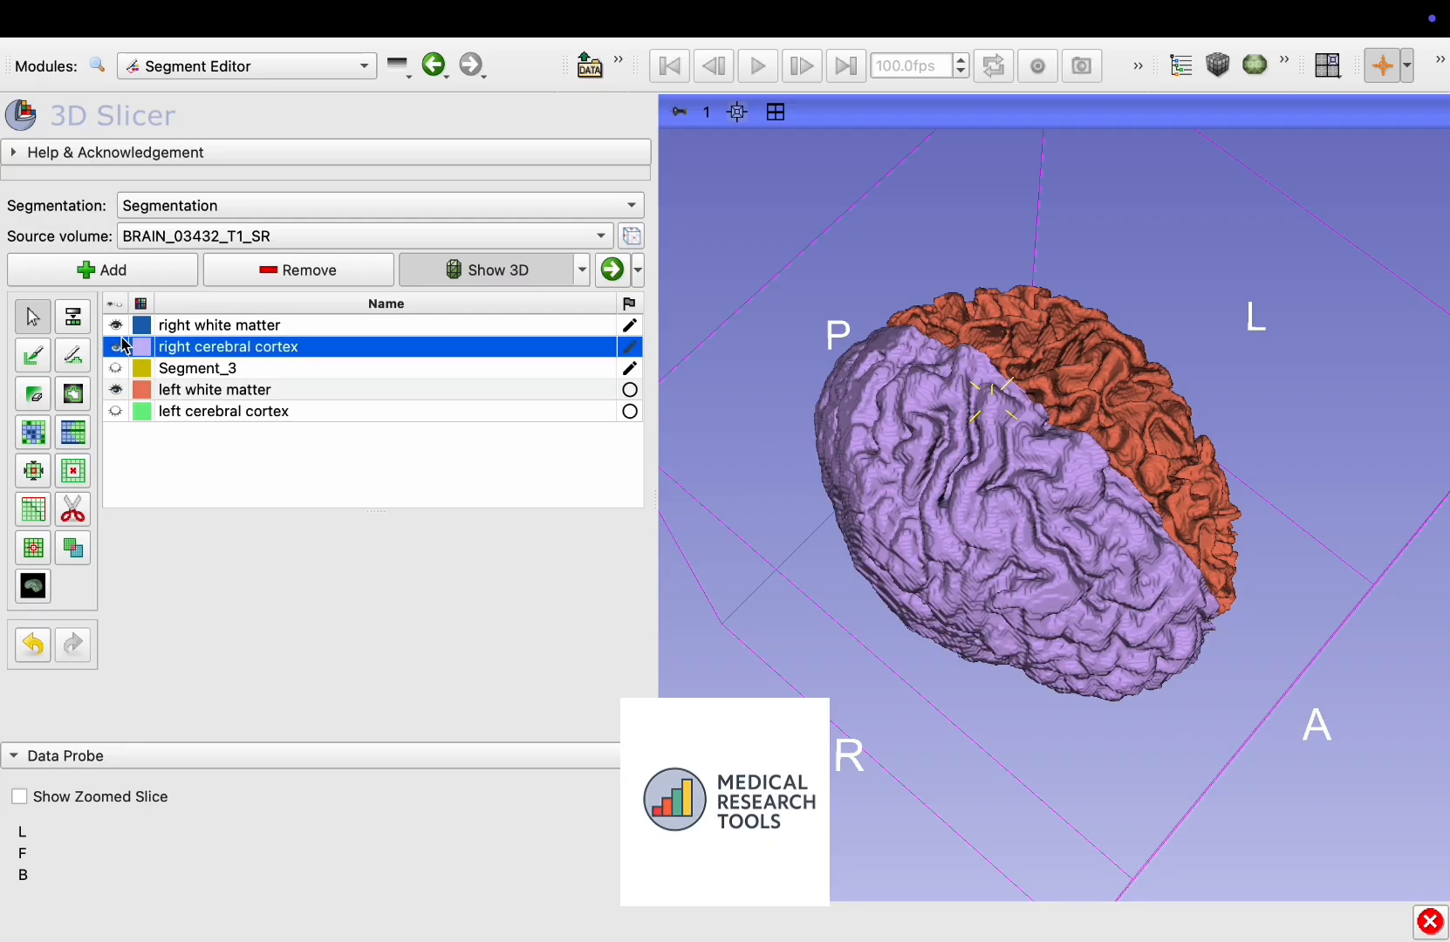
pyautogui.click(116, 411)
pyautogui.moveTo(1030, 559); pyautogui.dragTo(785, 366)
# Restore the multi-view layout and maximize the coronal slice view to inspect the hemisphere segmentation
pyautogui.click(775, 112)
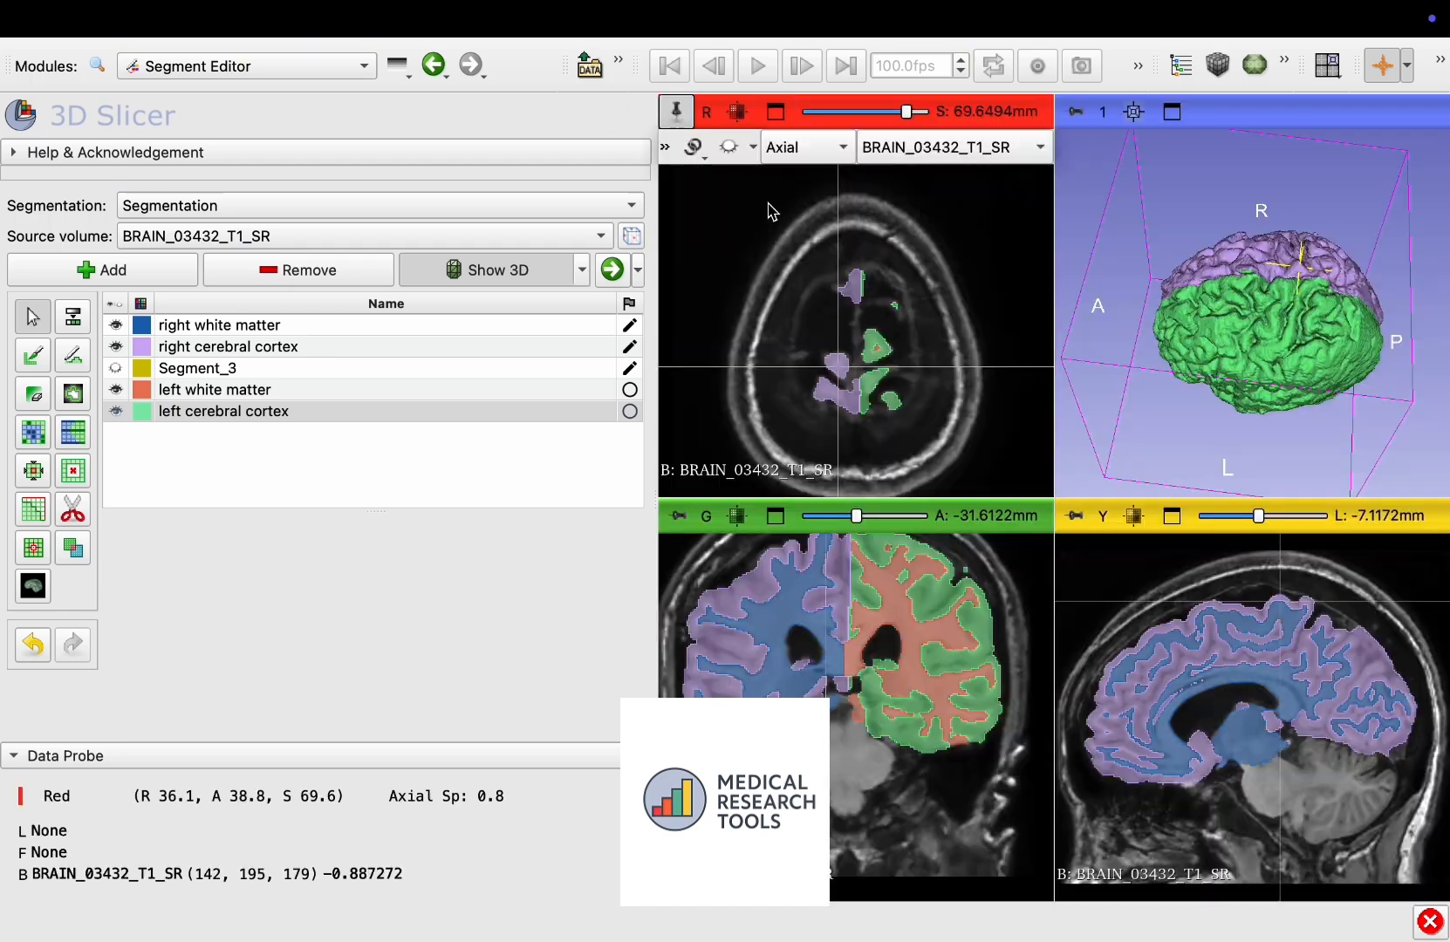
pyautogui.scroll(10, 844, 604)
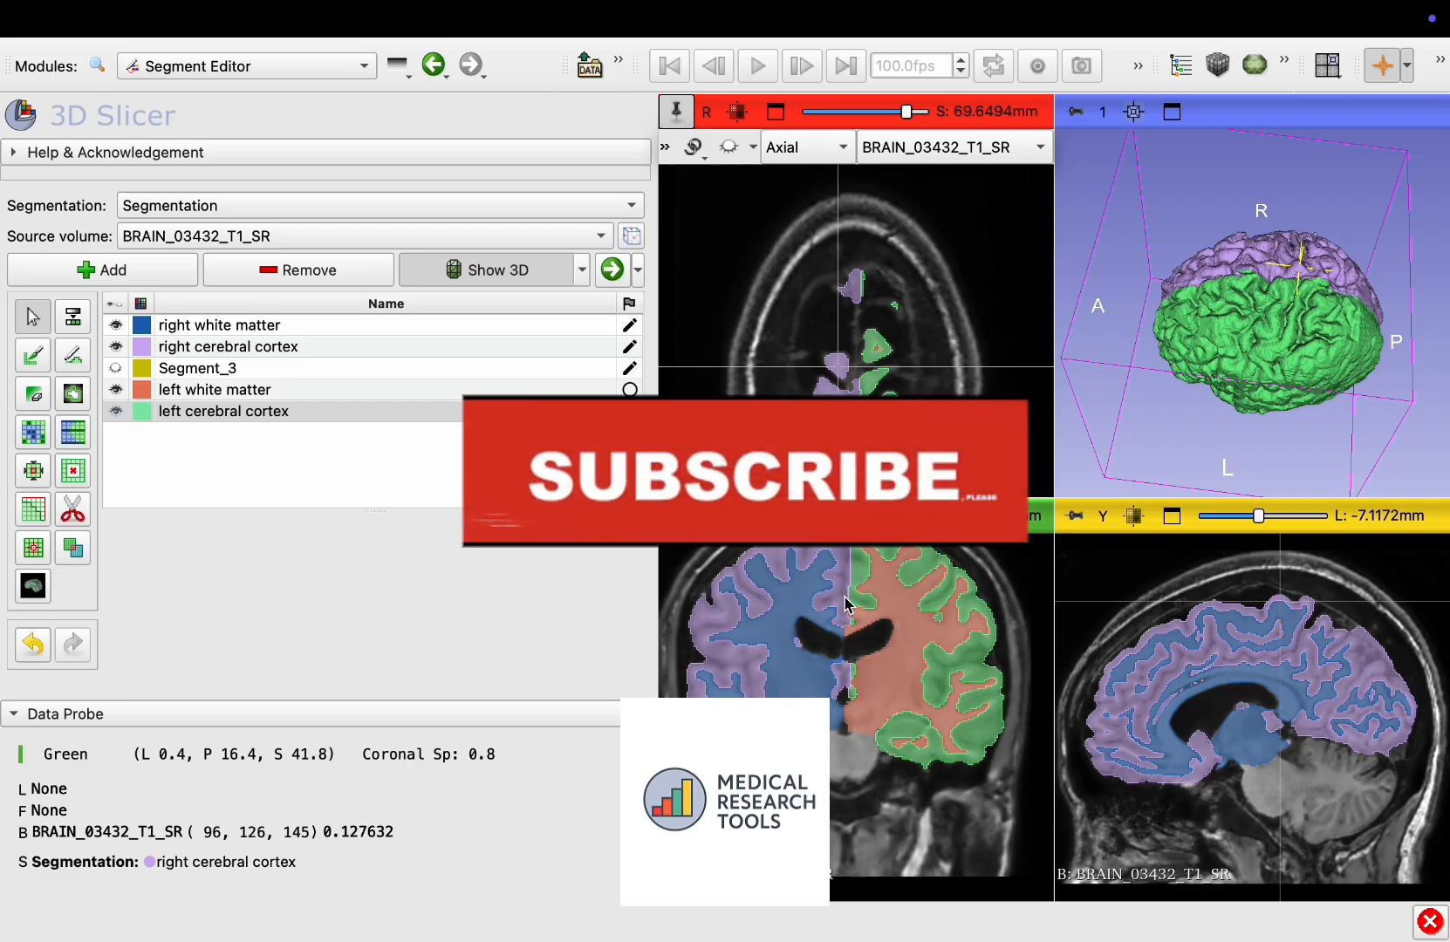
pyautogui.doubleClick(835, 593)
pyautogui.scroll(10, 823, 582)
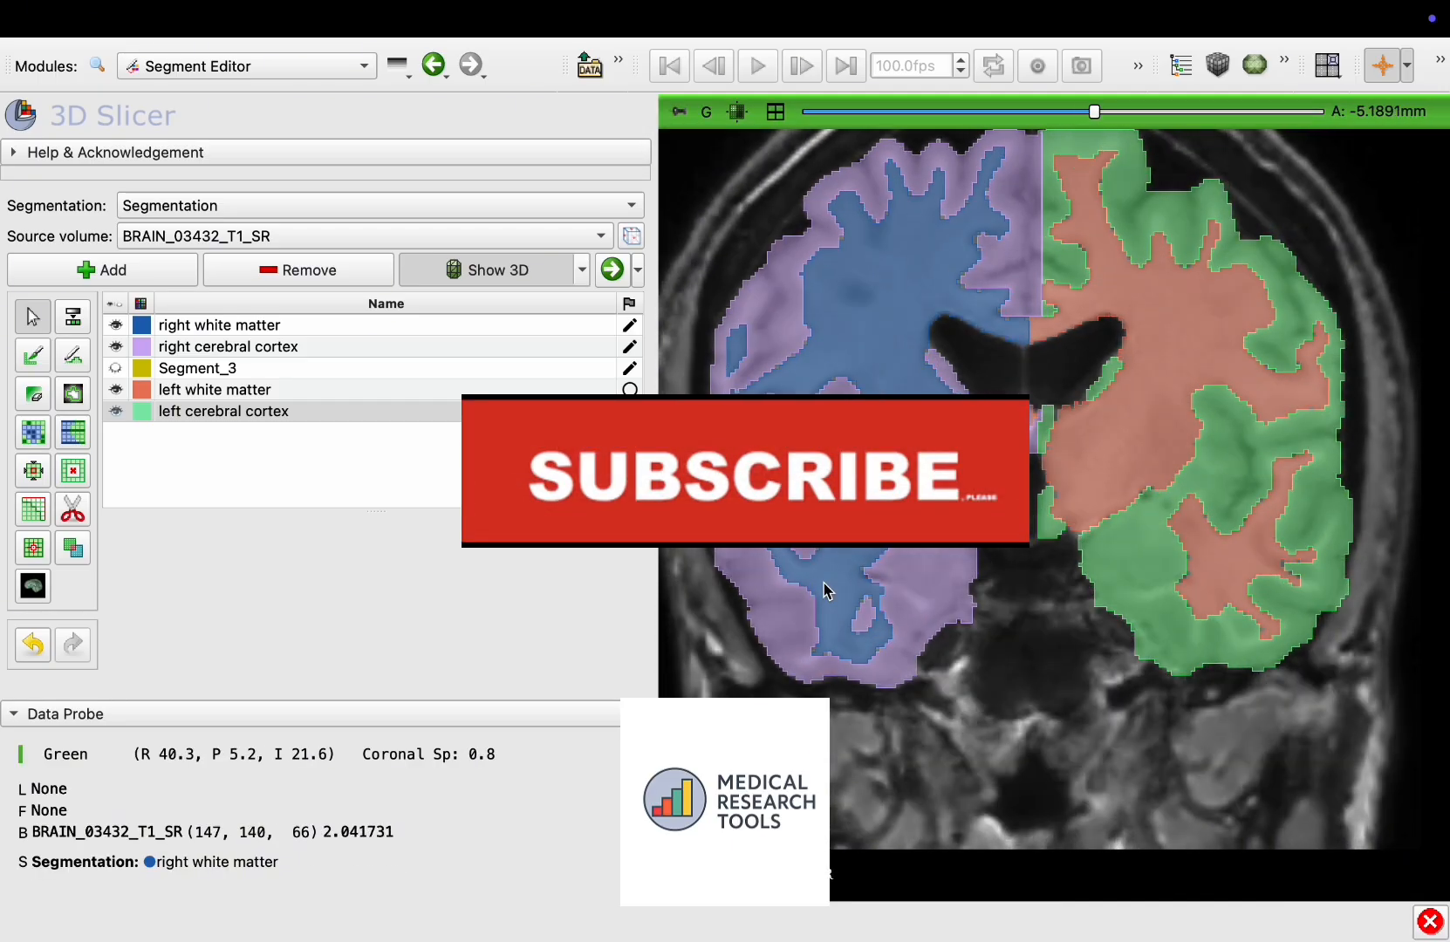
# Scroll through the coronal slices to inspect the hemisphere segments, and return to the four-view layout
pyautogui.keyDown('ctrl'); pyautogui.scroll(-5, 823, 582); pyautogui.keyUp('ctrl')
pyautogui.scroll(-2, 930, 557)
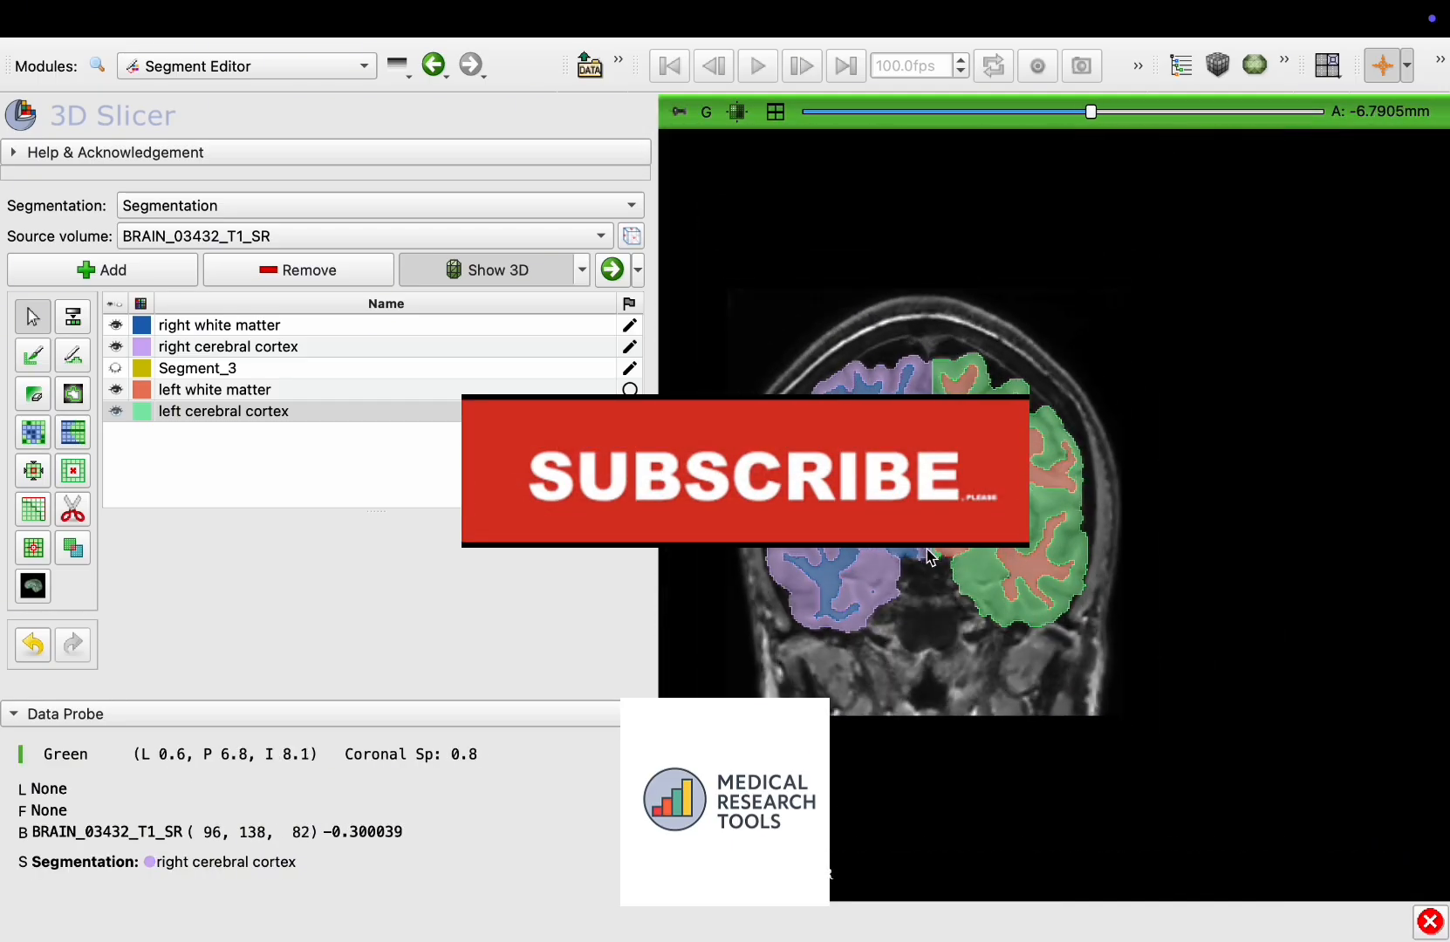
pyautogui.scroll(-20, 930, 557)
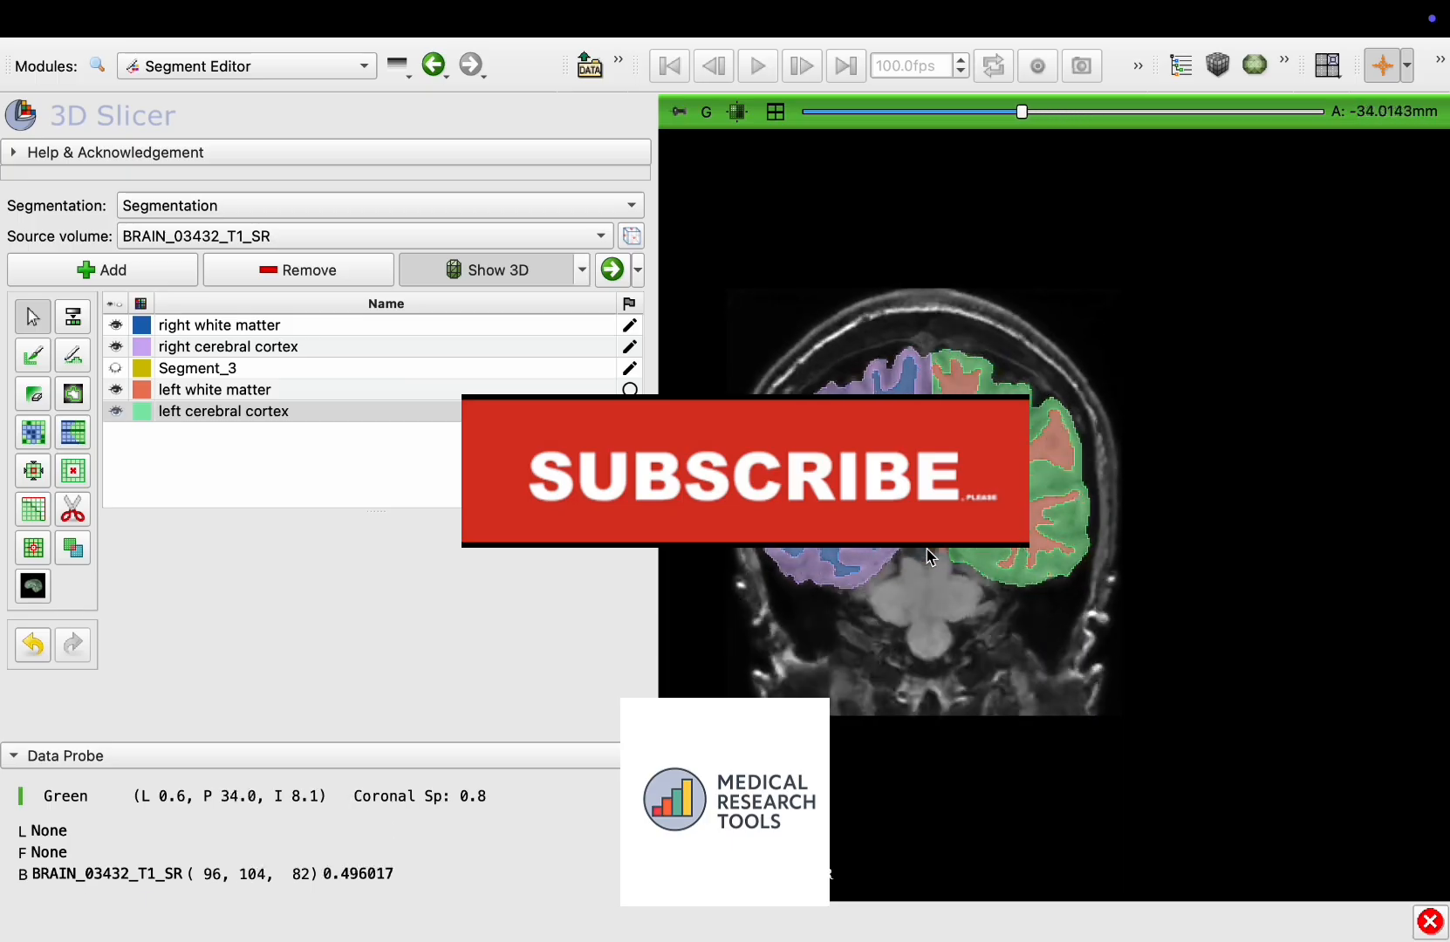
pyautogui.scroll(-20, 927, 556)
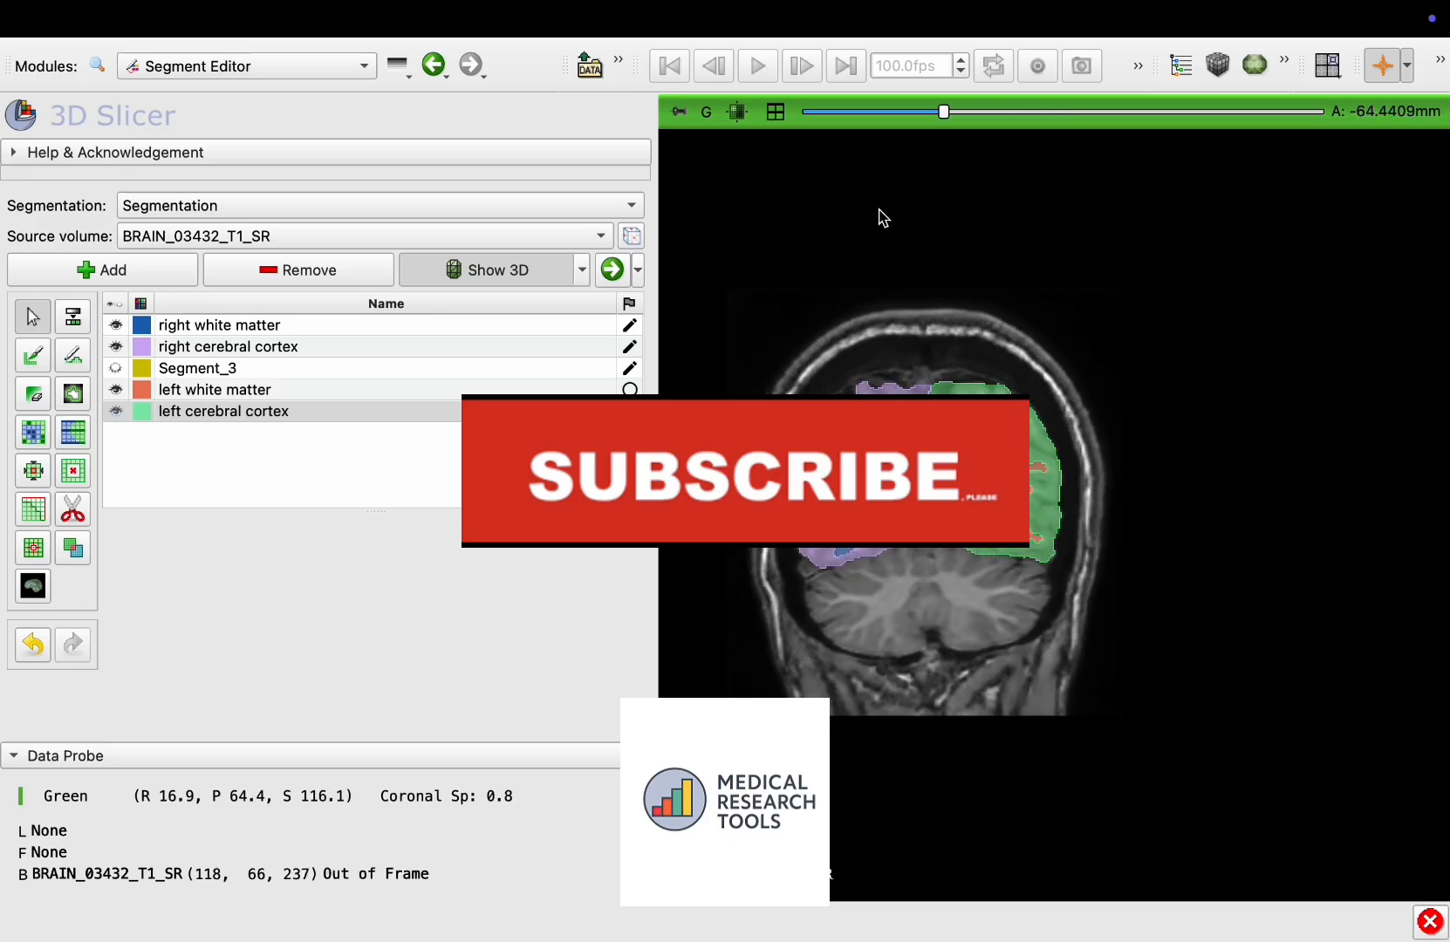
pyautogui.click(775, 111)
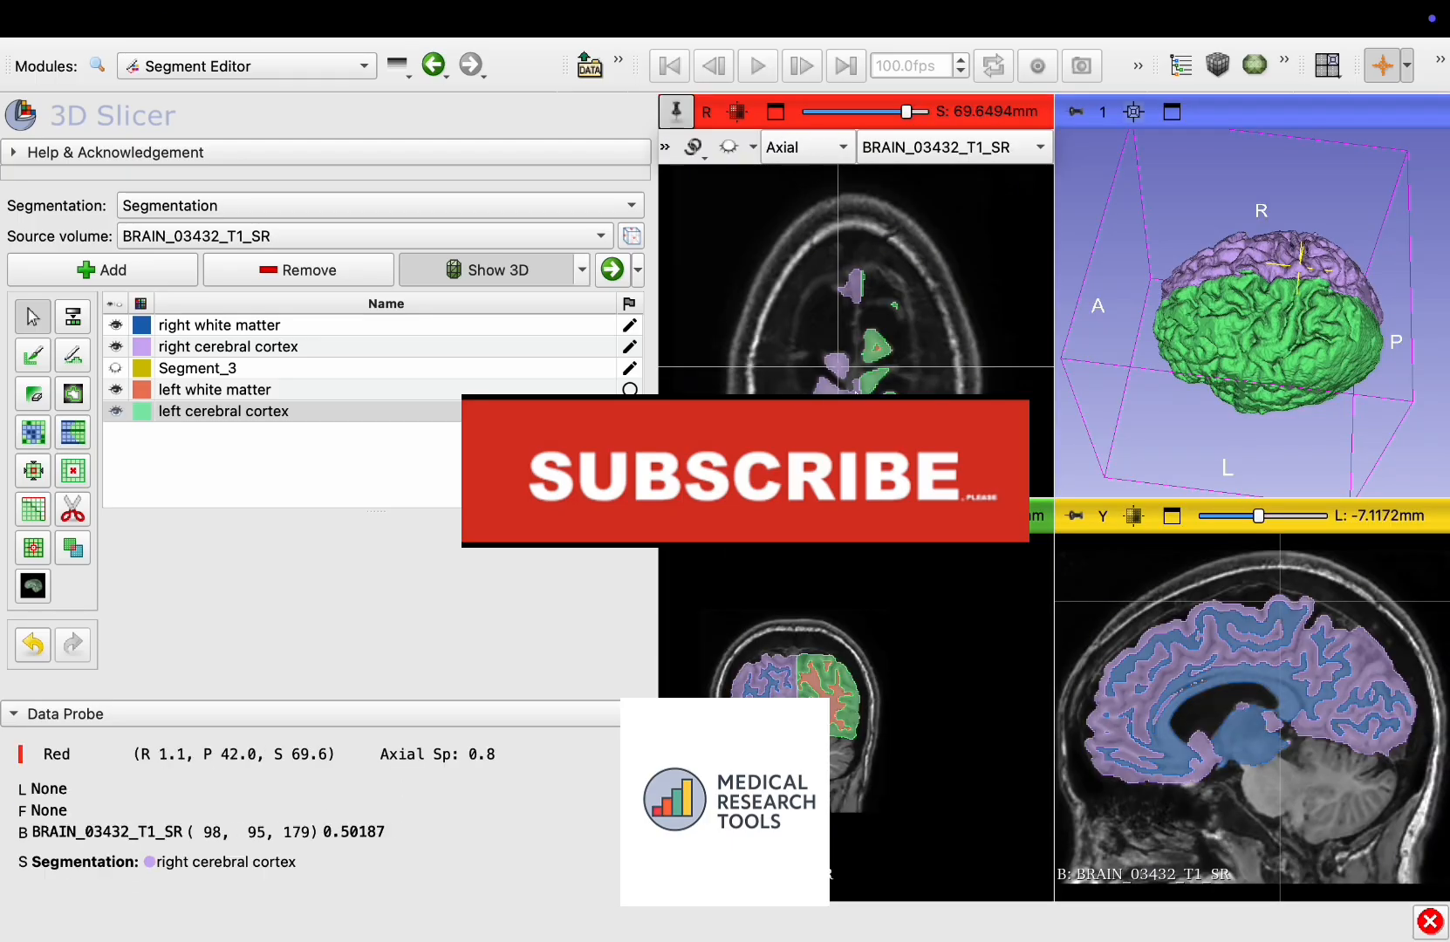
# Scroll through the axial and sagittal slices to inspect the left and right hemisphere segments
pyautogui.scroll(13, 808, 273)
pyautogui.scroll(-20, 814, 267)
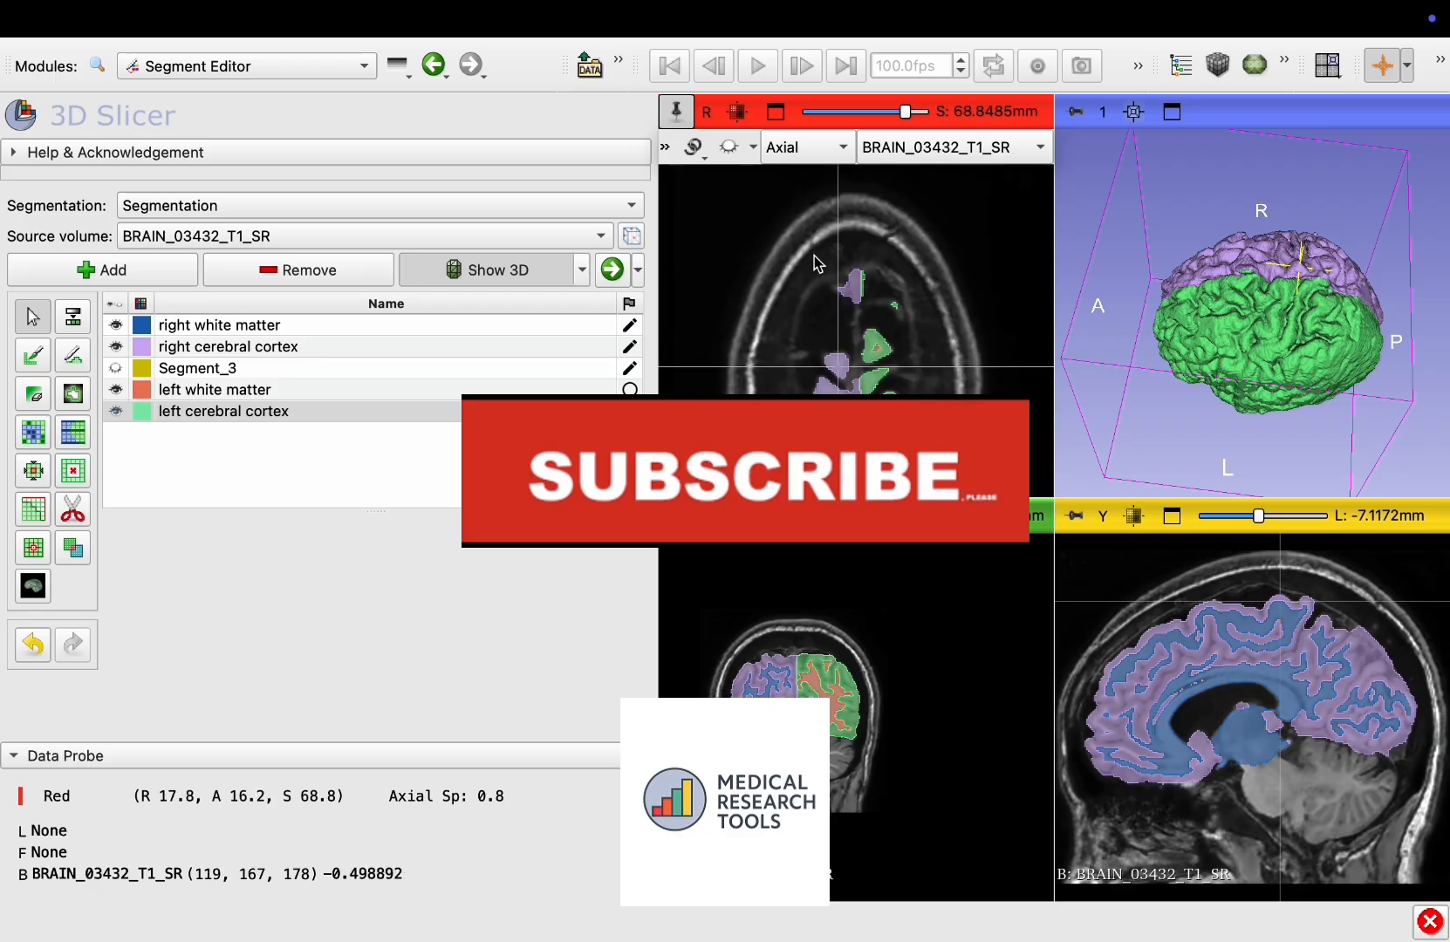
pyautogui.scroll(-20, 815, 264)
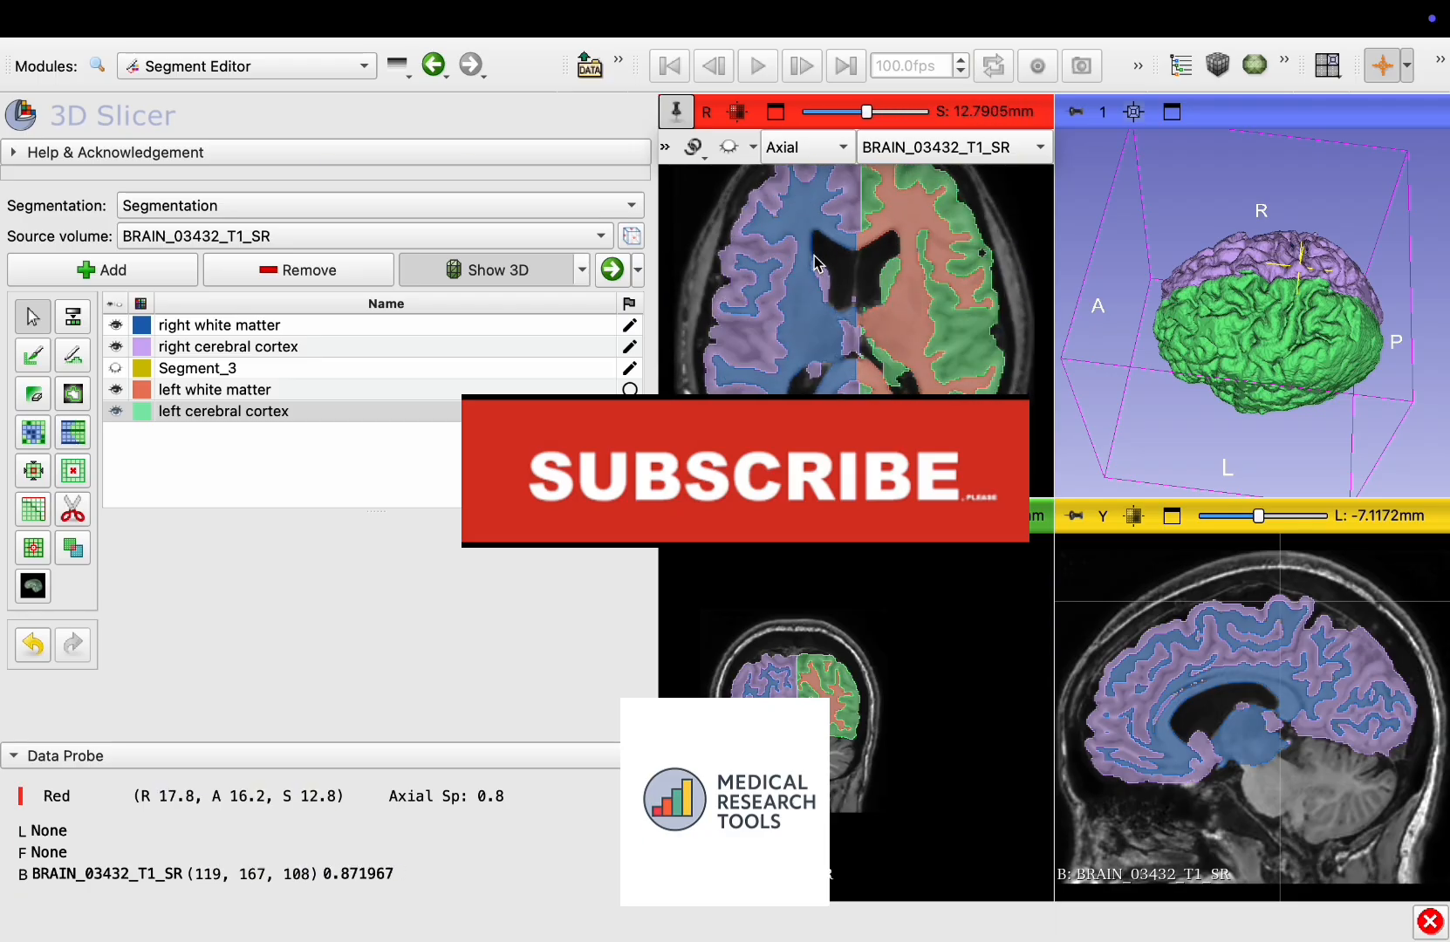
pyautogui.scroll(-8, 818, 264)
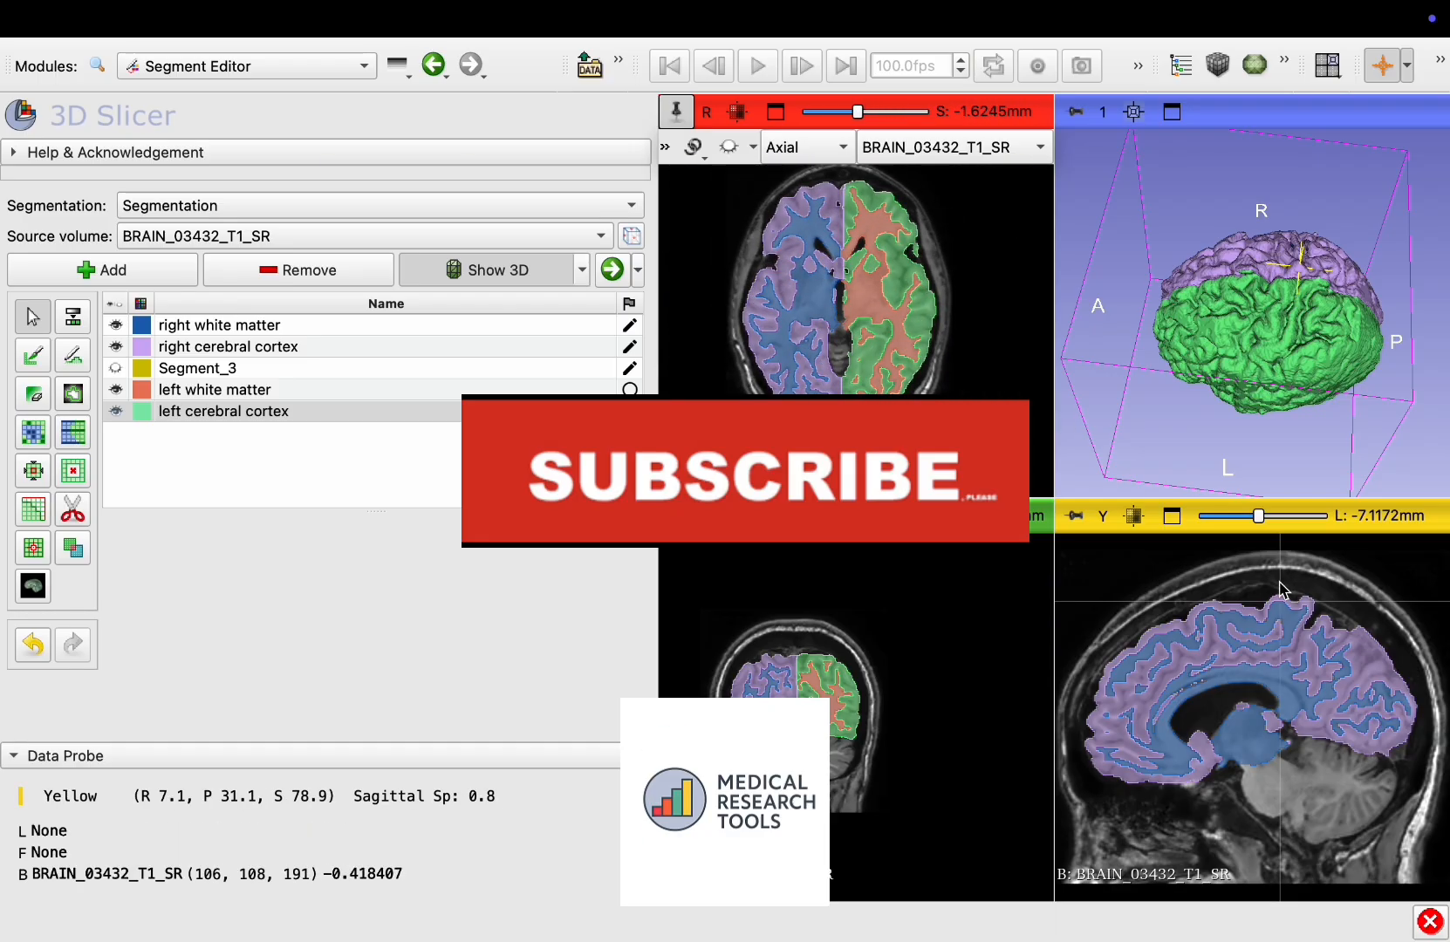
pyautogui.scroll(19, 1280, 587)
pyautogui.scroll(20, 1279, 589)
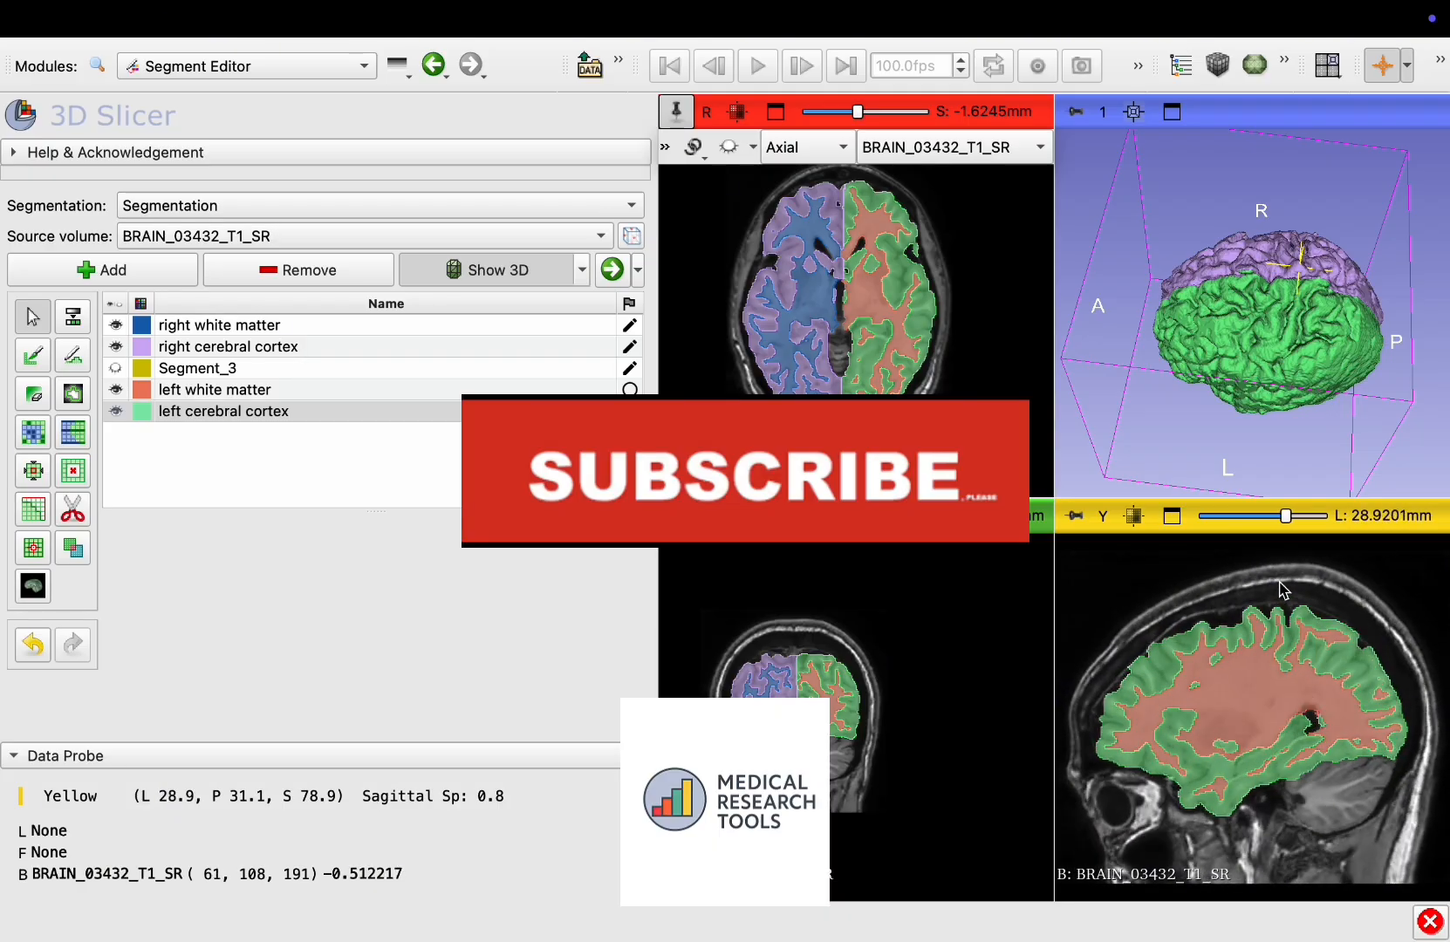
pyautogui.scroll(-2, 1279, 589)
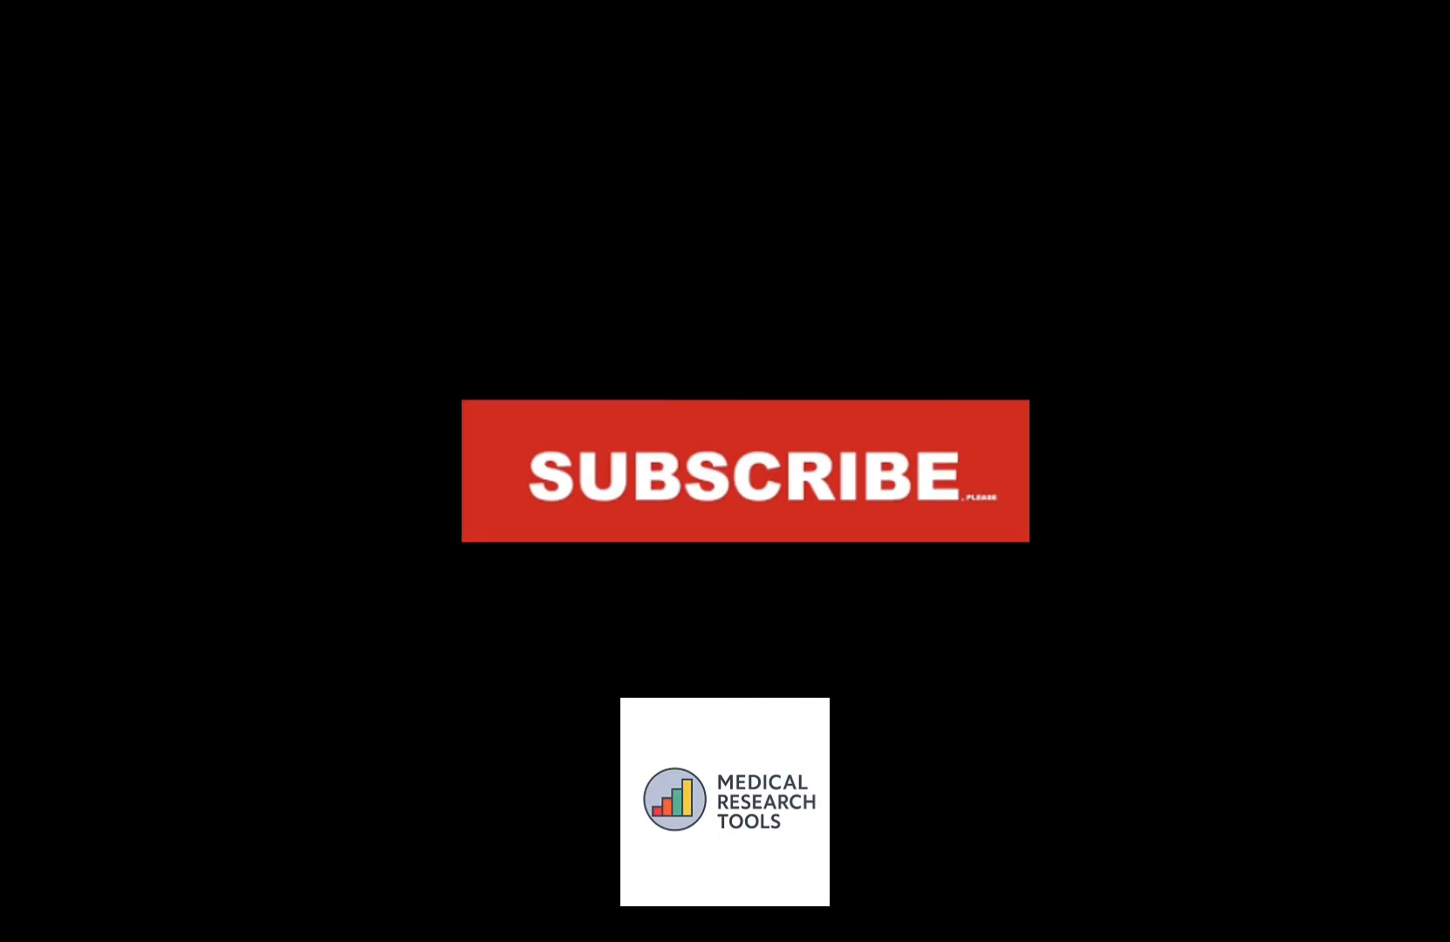